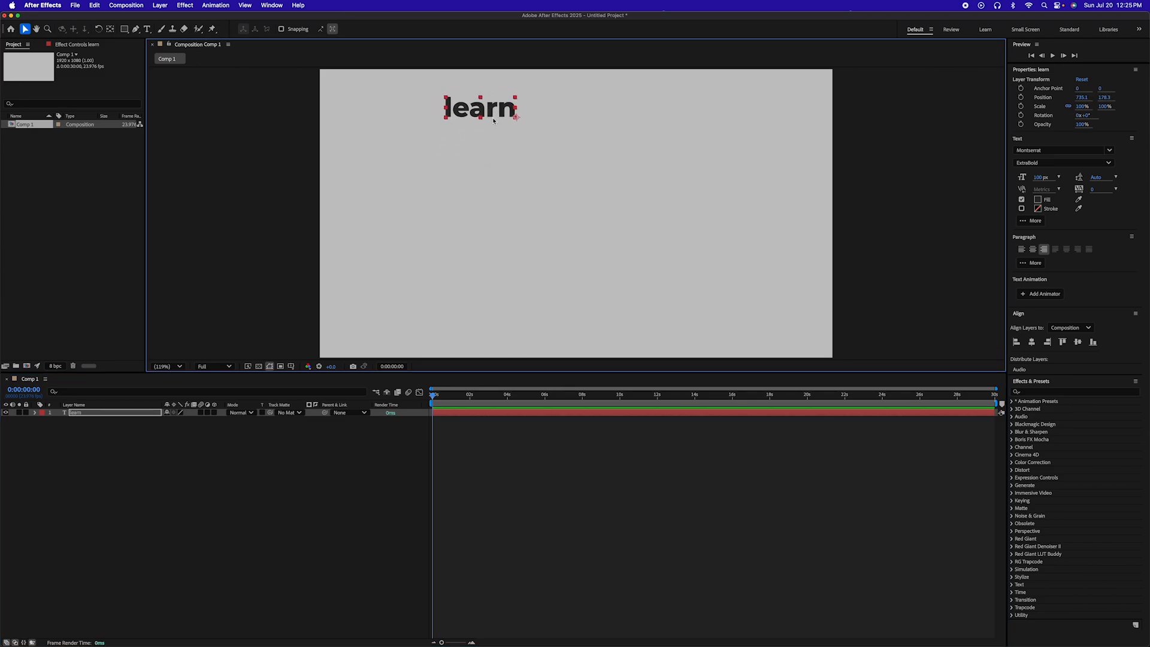
Duplicate the "learn" text layer, place the copy directly below it, and change the copy's text to "2".
{"action": "left_click", "coordinate": [456, 414]}
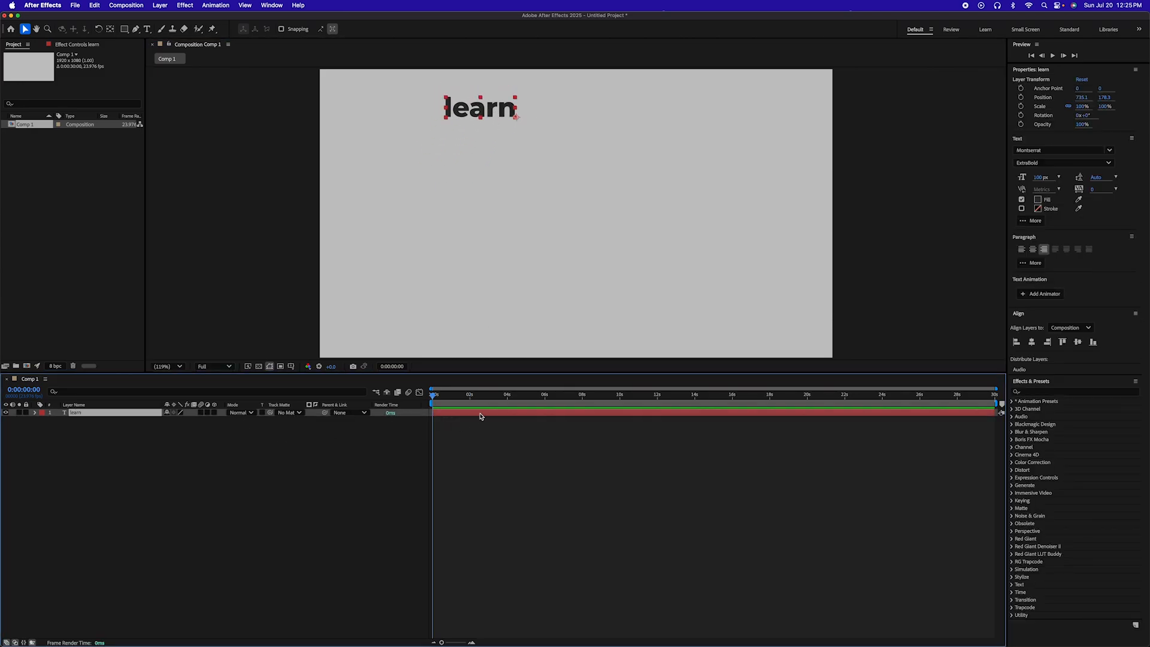
{"action": "key", "text": "ctrl+d"}
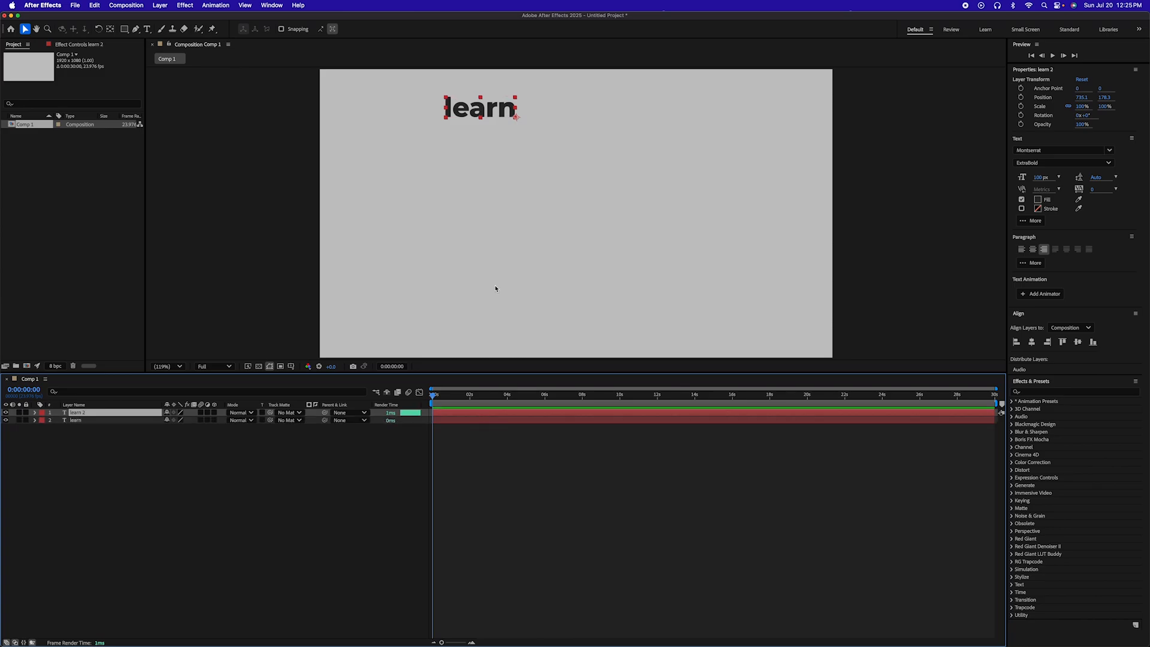
{"action": "left_click_drag", "start_coordinate": [491, 117], "coordinate": [489, 135]}
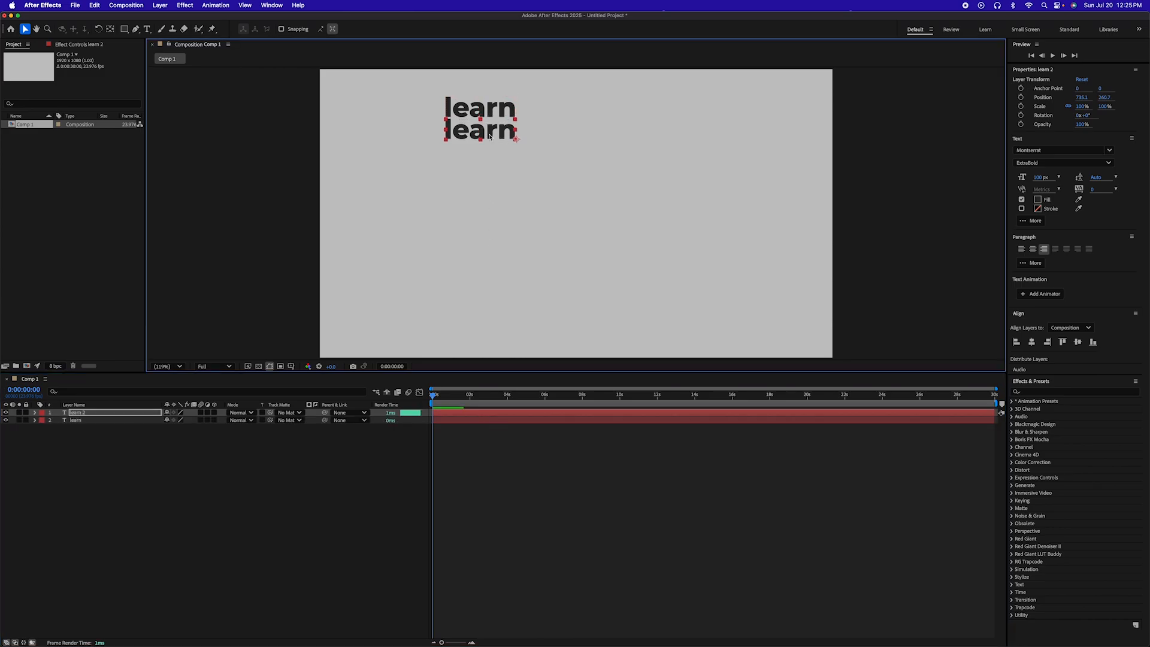
{"action": "double_click", "coordinate": [490, 135]}
{"action": "type", "text": "2"}
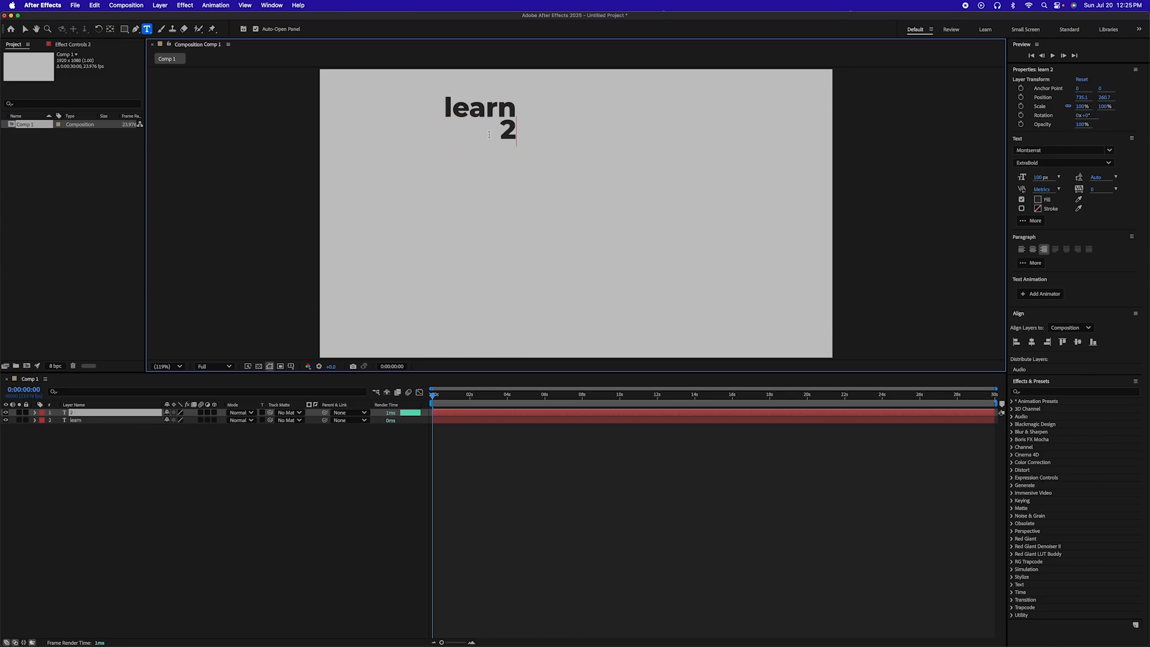
{"action": "left_click", "coordinate": [593, 415]}
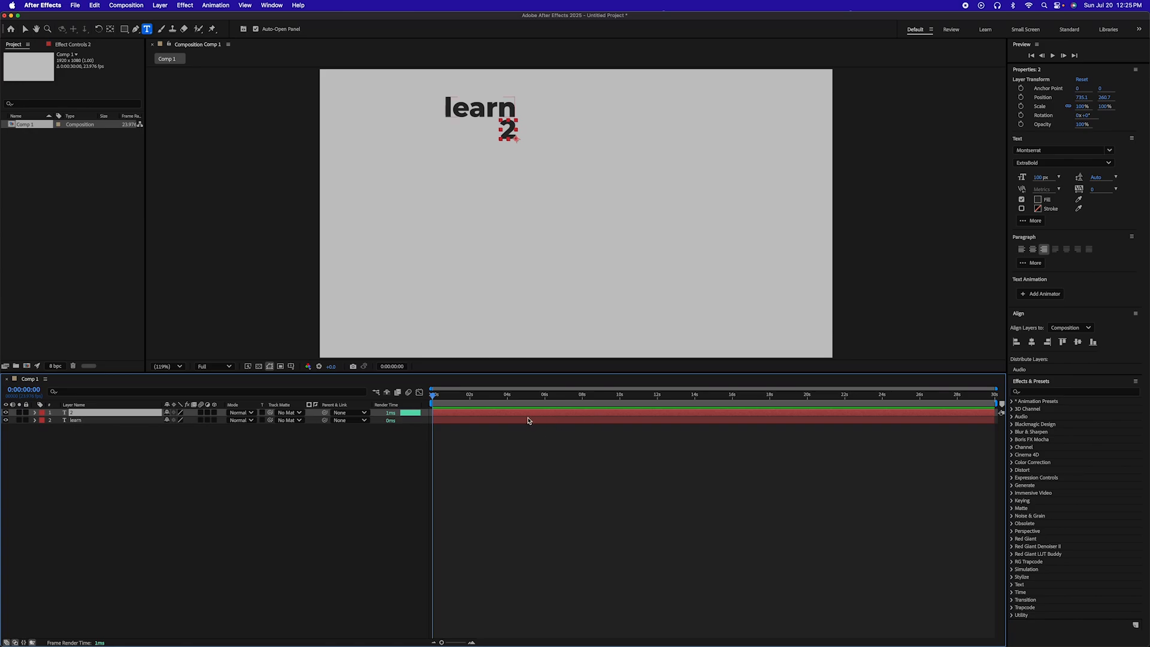
Duplicate the "2" text layer, place the copy just right of "learn", and change its text to "animate".
{"action": "key", "text": "super+d"}
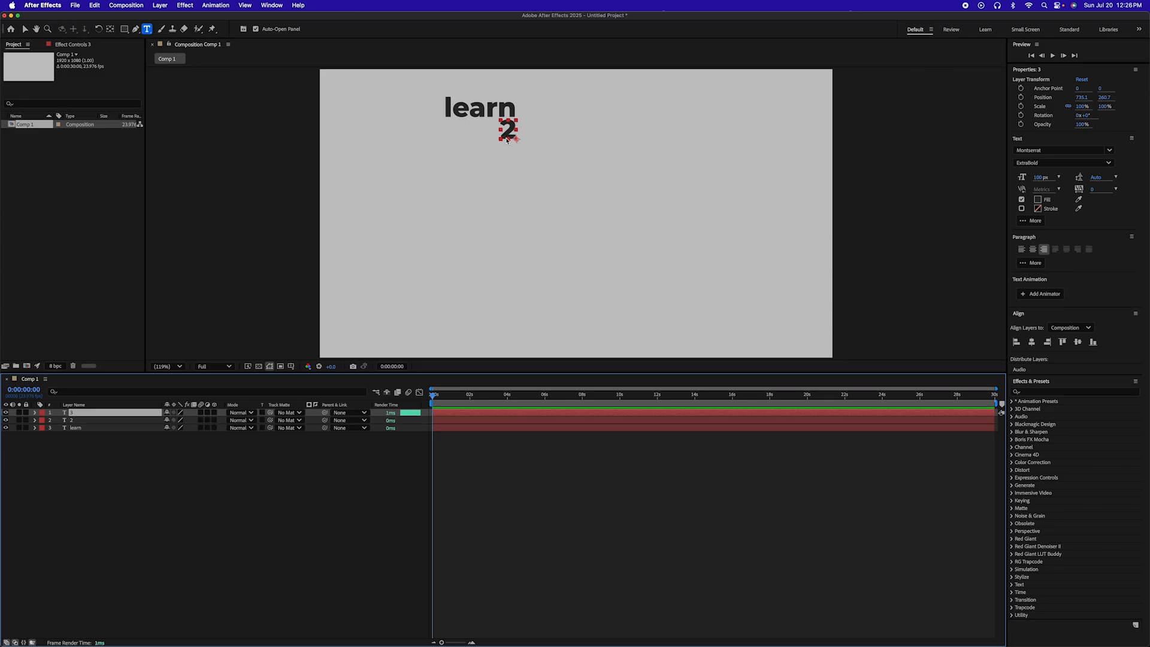
{"action": "left_click_drag", "start_coordinate": [506, 140], "coordinate": [545, 115]}
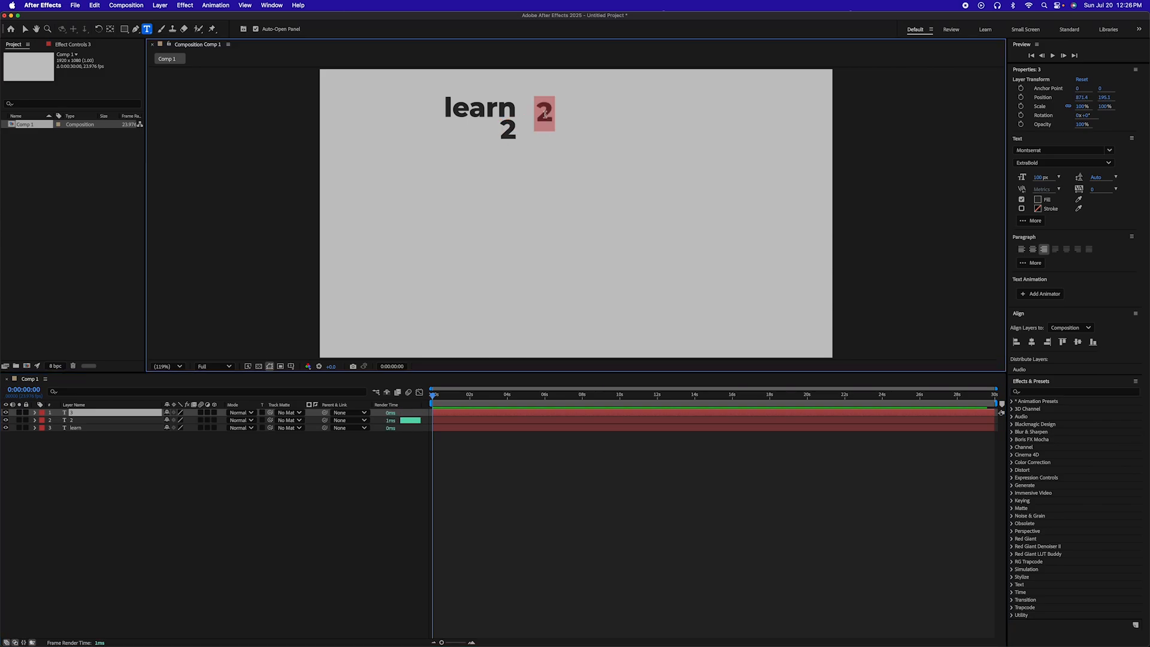
{"action": "type", "text": "animate"}
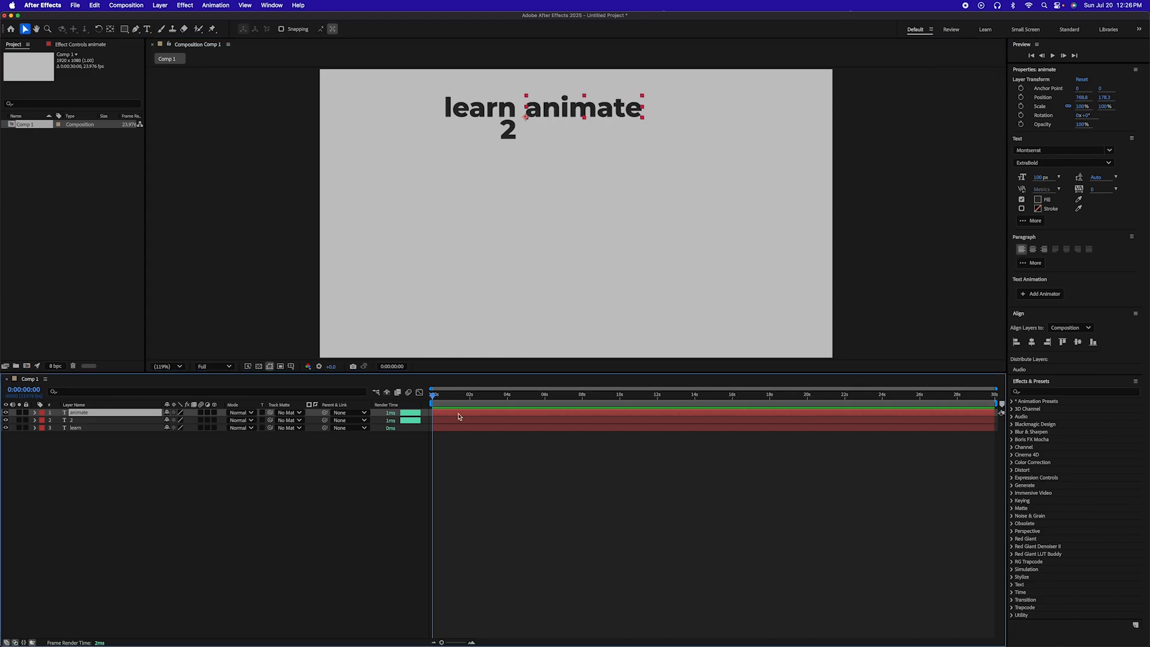
Duplicate the "animate" text layer, place the copy directly beneath it, and change its text to "kinetic".
{"action": "key", "text": "super+d"}
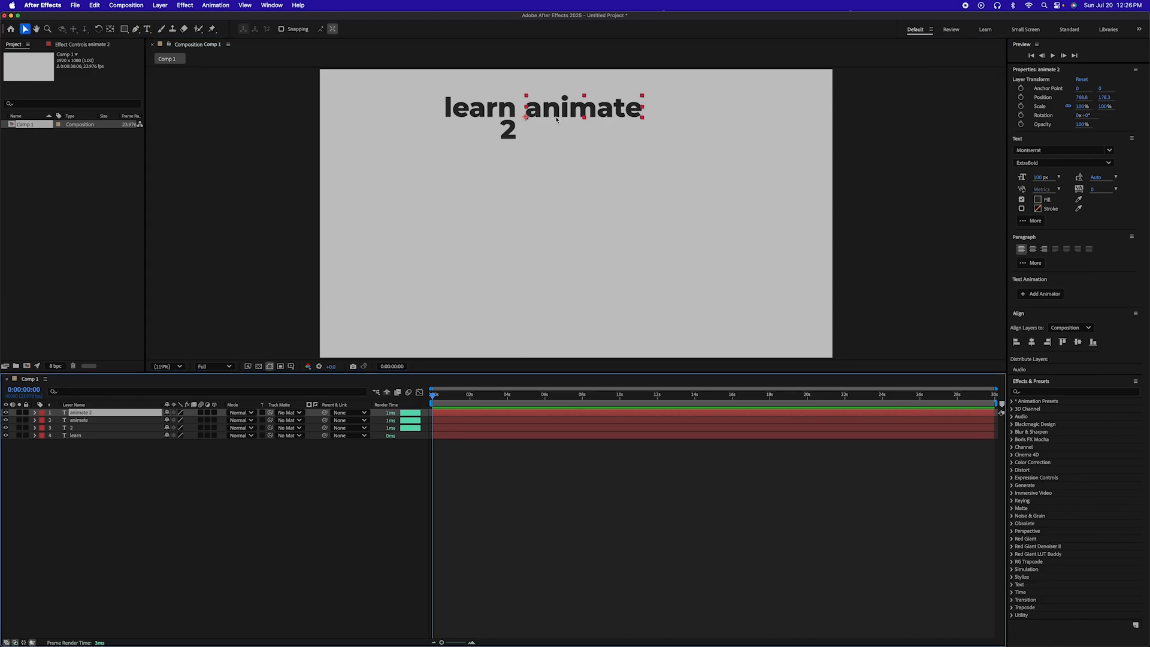
{"action": "left_click_drag", "start_coordinate": [557, 109], "coordinate": [557, 131]}
{"action": "double_click", "coordinate": [557, 130]}
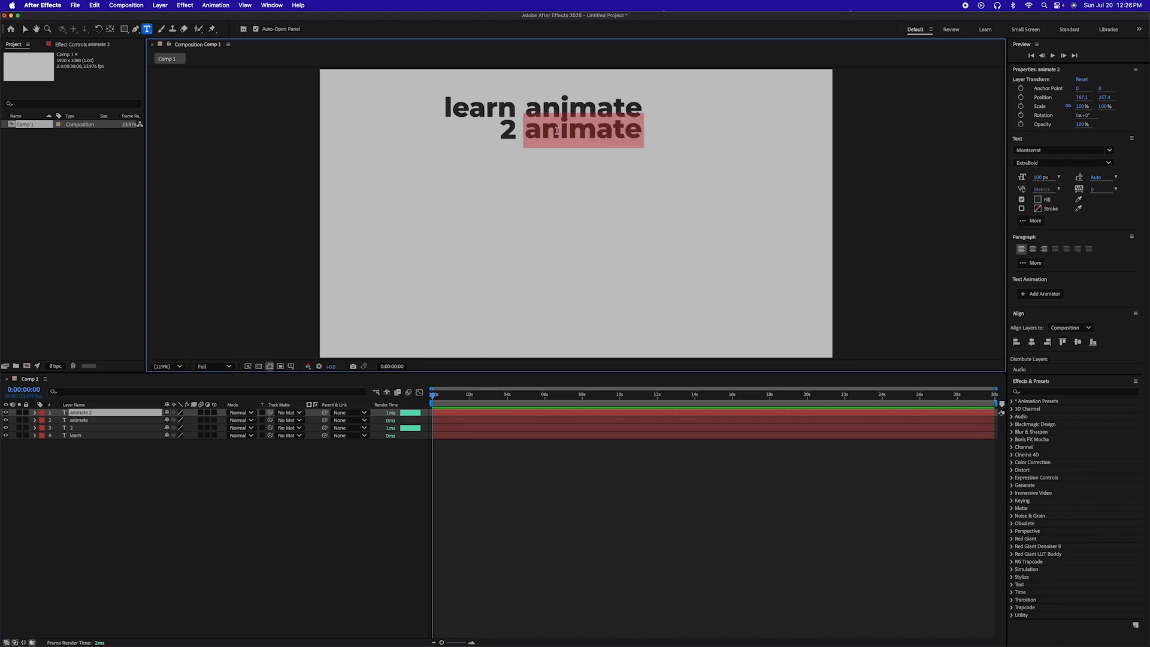
{"action": "type", "text": "kinetic"}
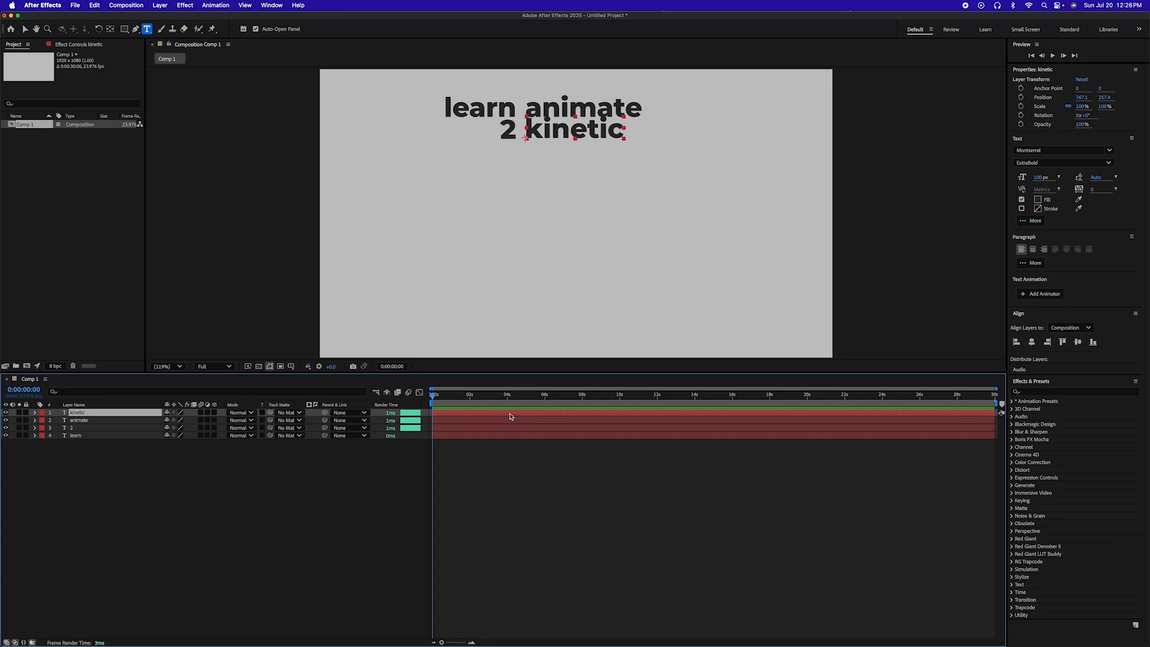
Duplicate the "kinetic" text layer, move the copy below it, and change its text to "text".
{"action": "key", "text": "super+d"}
{"action": "left_click_drag", "start_coordinate": [558, 131], "coordinate": [557, 159]}
{"action": "double_click", "coordinate": [557, 159]}
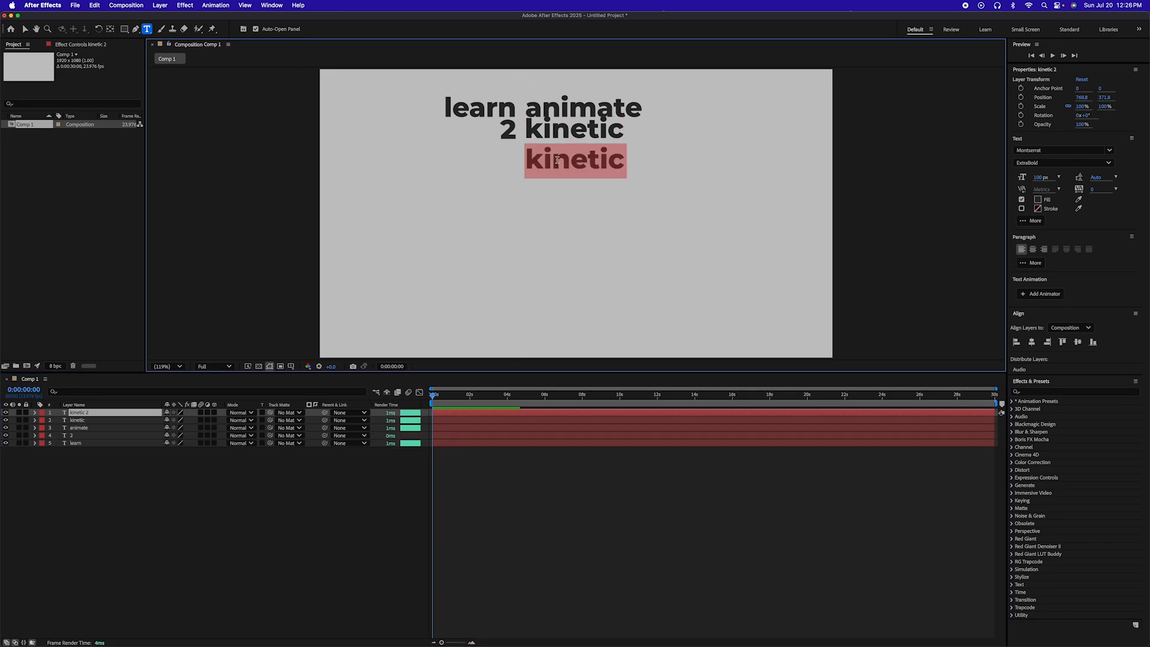
{"action": "type", "text": "text"}
{"action": "key", "text": "Escape"}
Duplicate the "text" layer, place the copy to its left below "2", and change its wording to lowercase "like".
{"action": "key", "text": "super+d"}
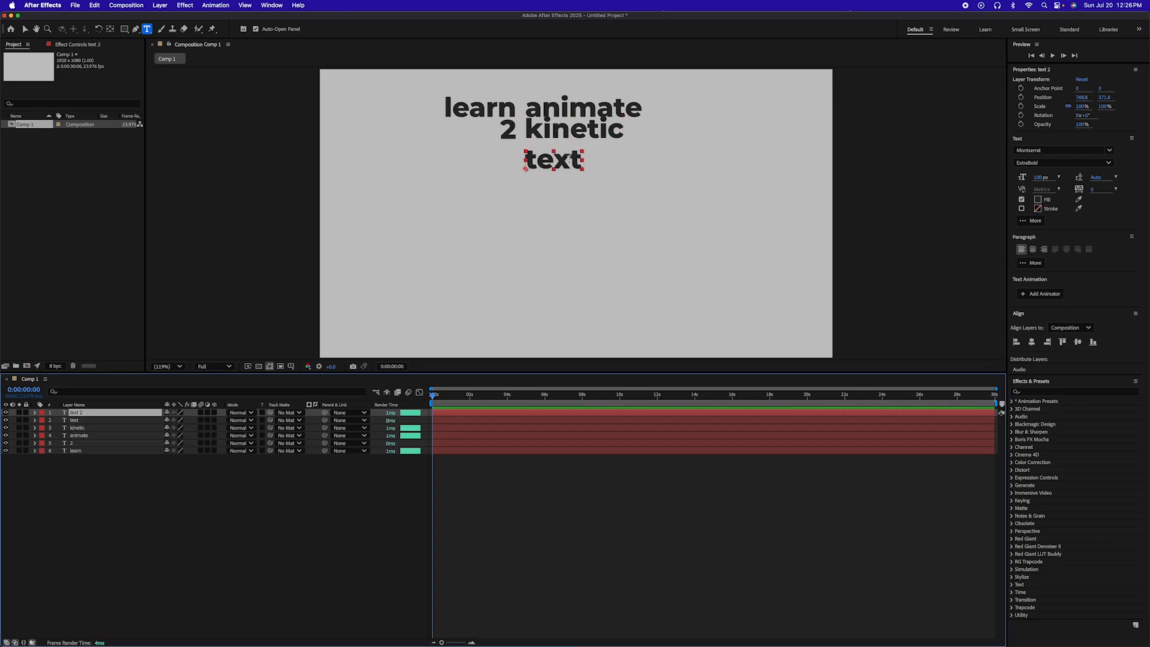
{"action": "left_click_drag", "start_coordinate": [570, 158], "coordinate": [493, 160]}
{"action": "double_click", "coordinate": [480, 161]}
{"action": "type", "text": "Like"}
{"action": "key", "text": "BackSpace"}
{"action": "key", "text": "BackSpace"}
{"action": "key", "text": "BackSpace"}
{"action": "key", "text": "BackSpace"}
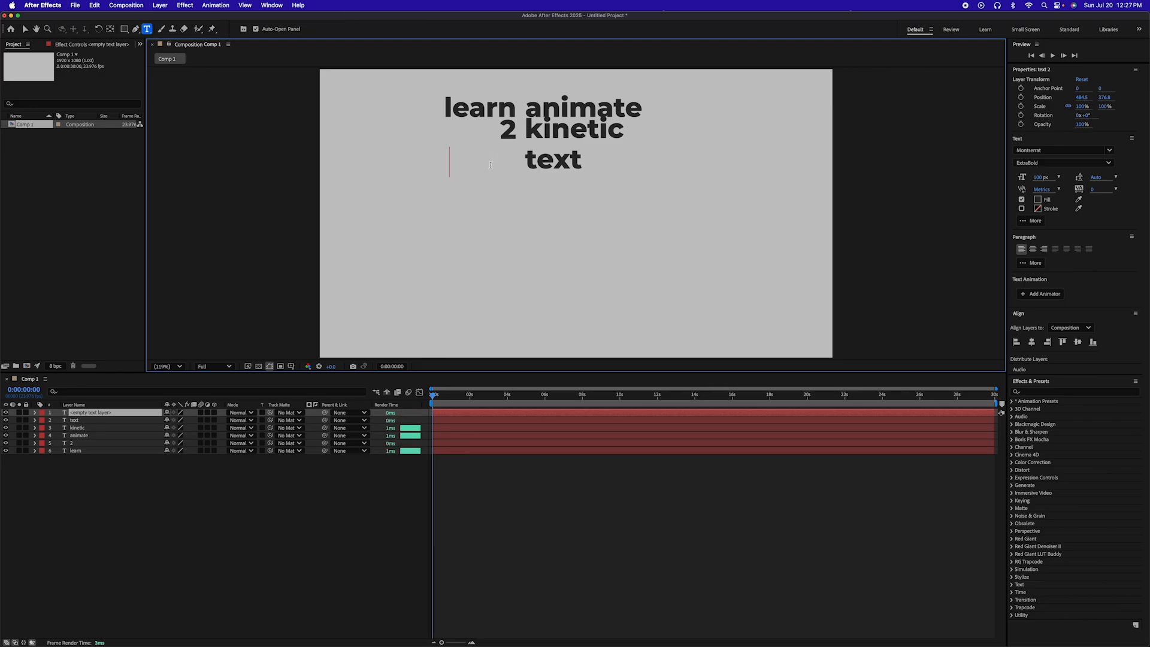
{"action": "type", "text": "like"}
{"action": "left_click_drag", "start_coordinate": [492, 166], "coordinate": [496, 177]}
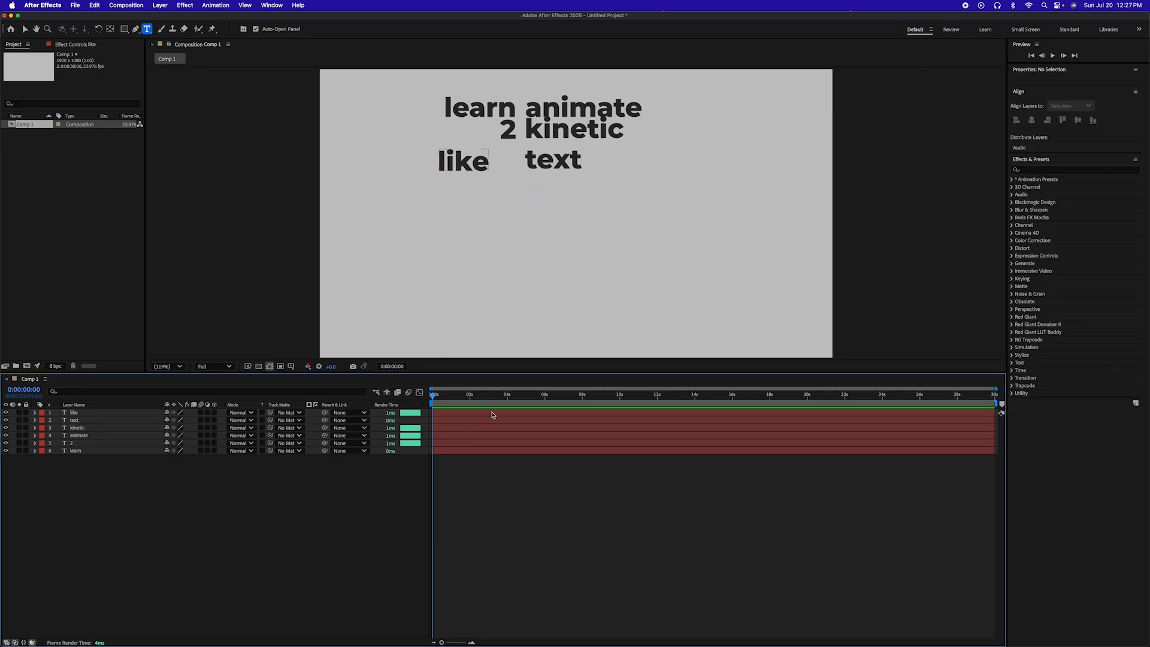
Duplicate "like" as a "this" layer below "text", and duplicate "this" as a "4" layer lower on the canvas.
{"action": "left_click", "coordinate": [492, 413]}
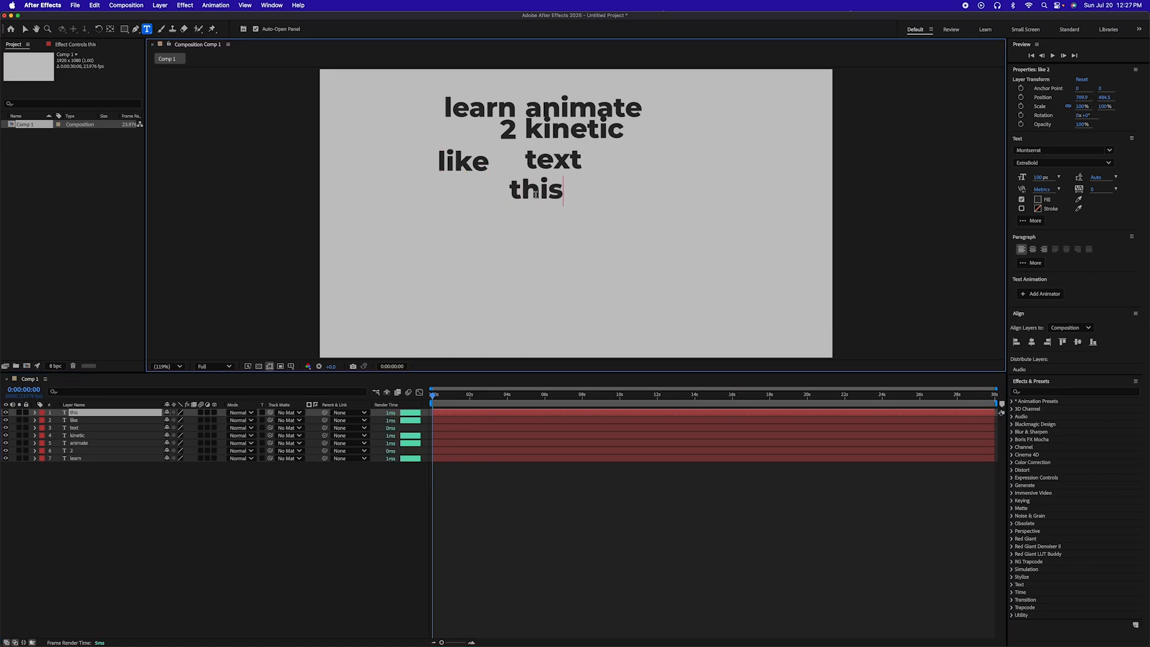
{"action": "key", "text": "Escape"}
{"action": "key", "text": "super+d"}
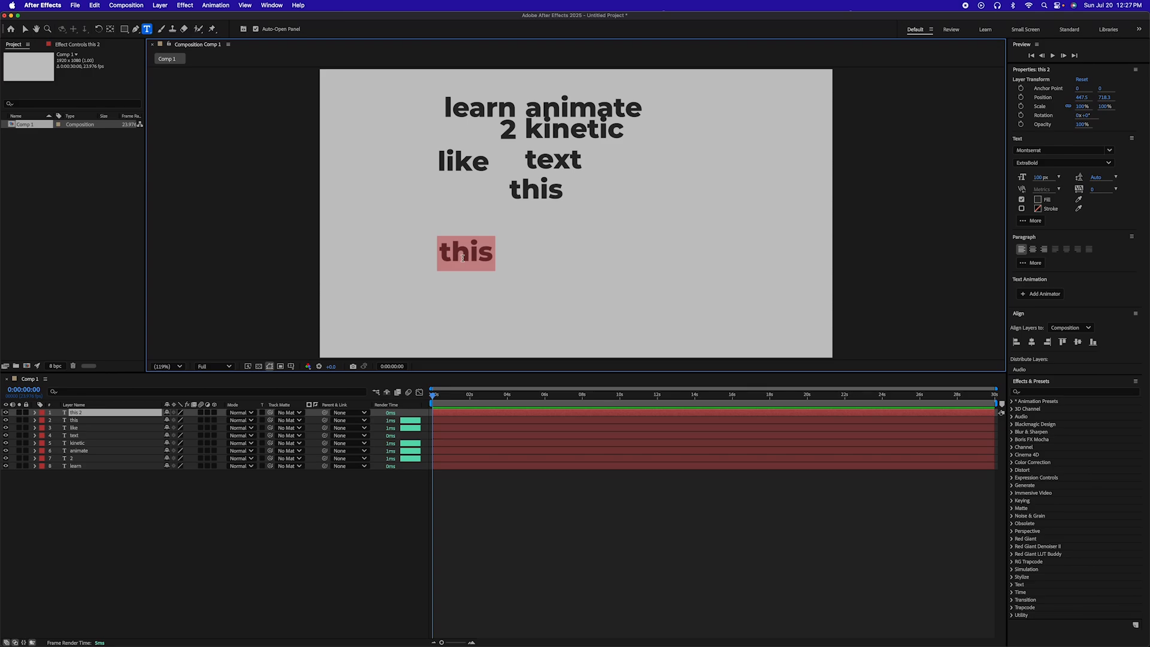
{"action": "type", "text": "4"}
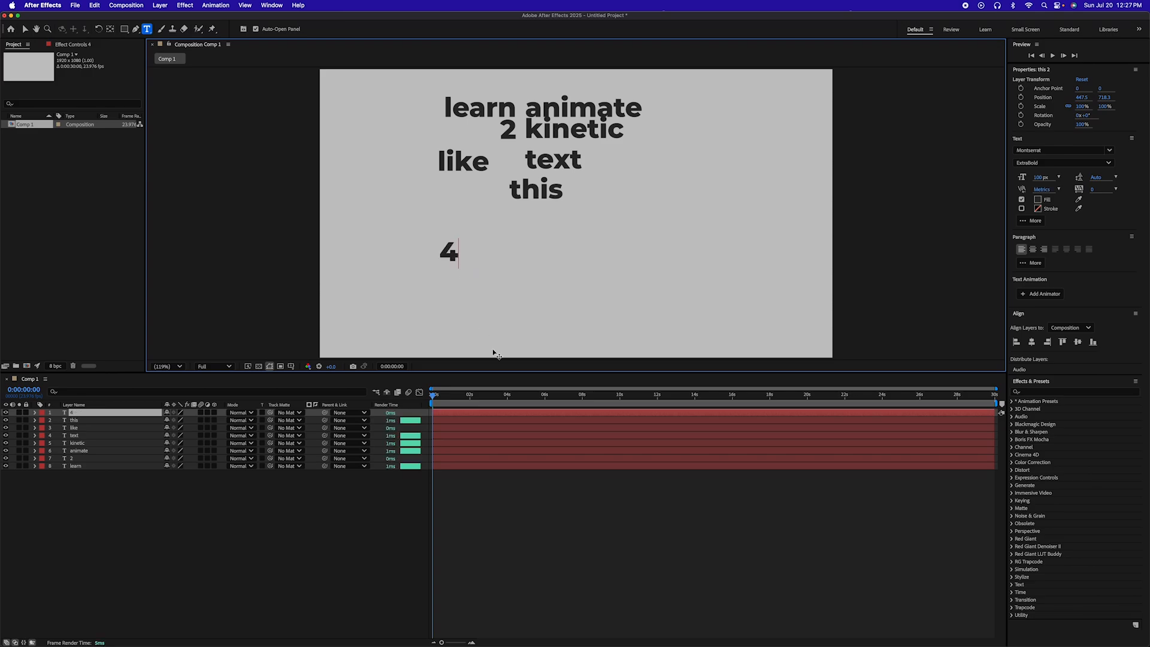
{"action": "key", "text": "Escape"}
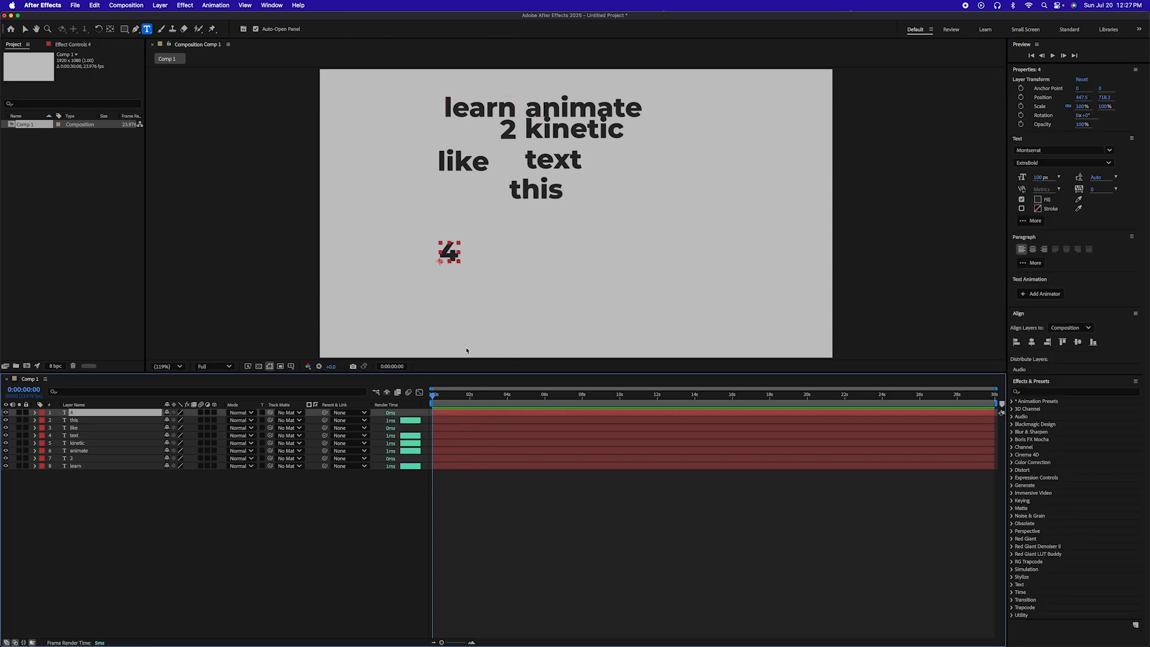
Duplicate the "4" text layer, place the copy to its right, and change its text to "BEGINNERS".
{"action": "left_click", "coordinate": [484, 265]}
{"action": "type", "text": "BE"}
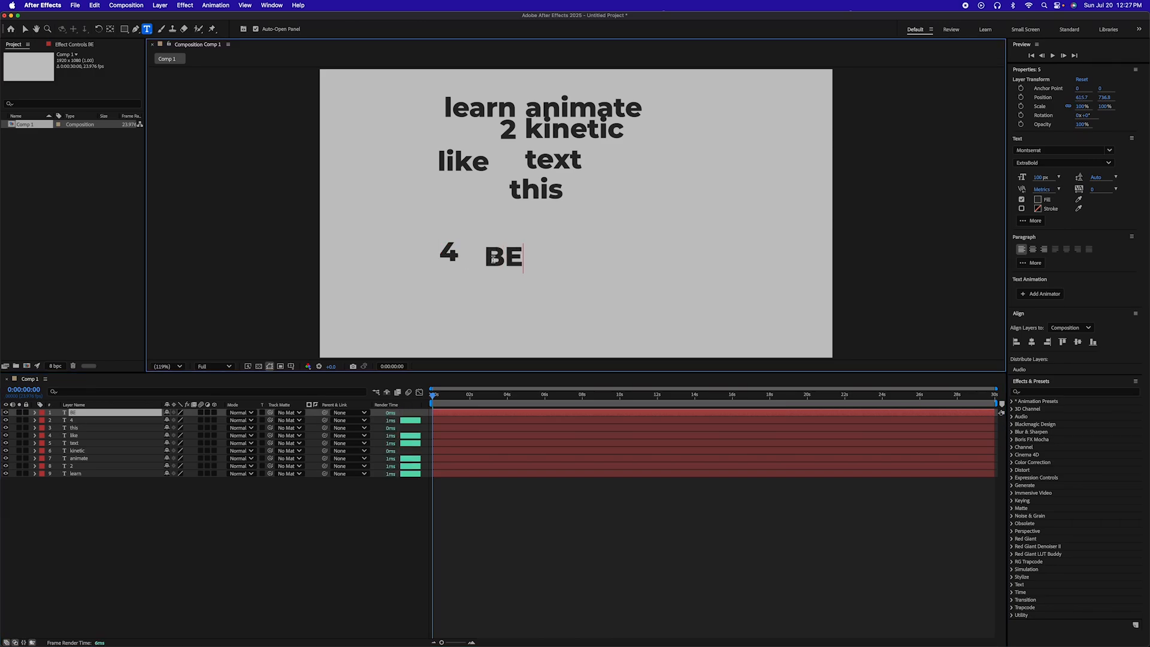
{"action": "type", "text": "GINNER"}
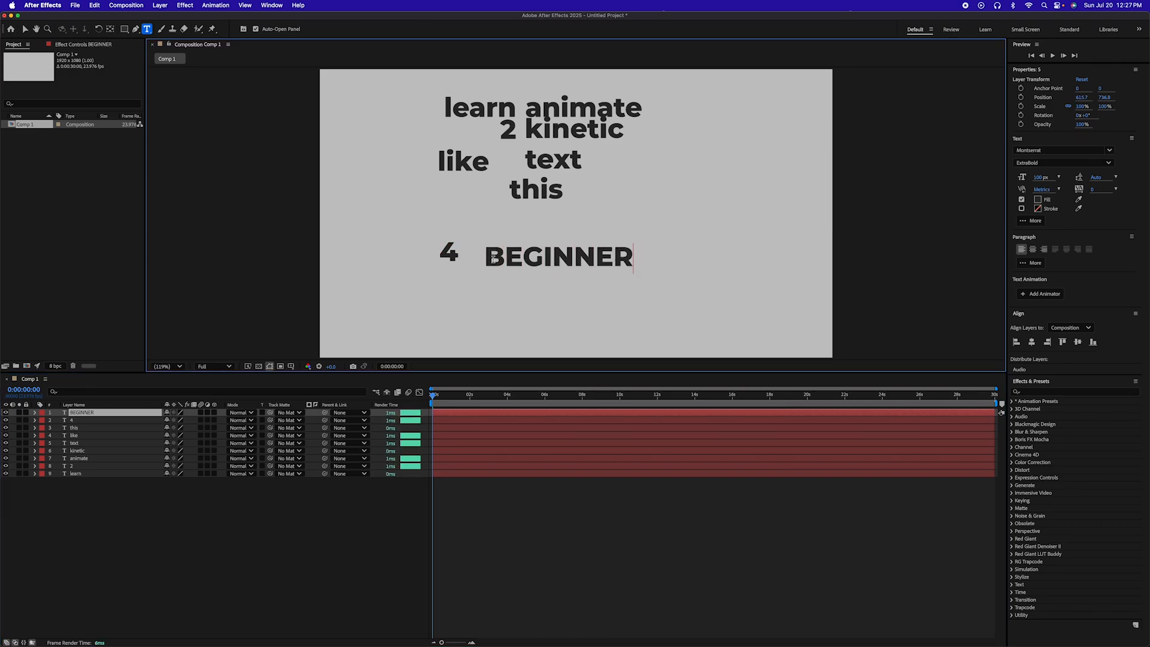
{"action": "type", "text": "S"}
{"action": "key", "text": "Escape"}
{"action": "key", "text": "v"}
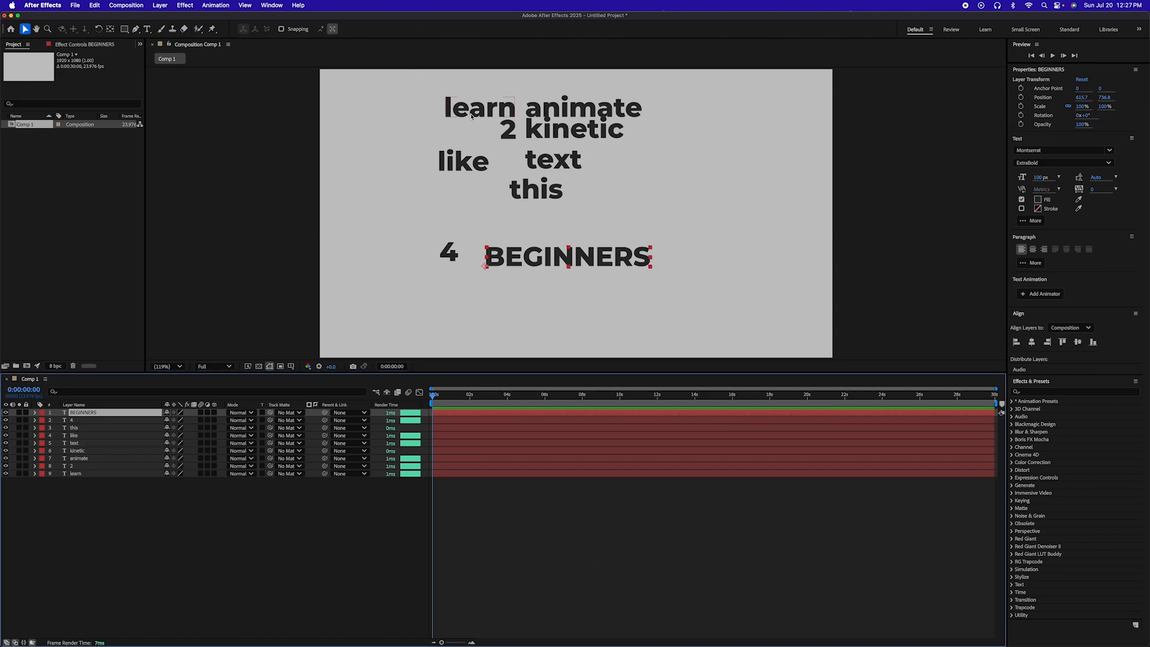
Nudge "learn" slightly up and left to about 720, 168, and enlarge the "2" beneath it.
{"action": "left_click_drag", "start_coordinate": [472, 115], "coordinate": [469, 113]}
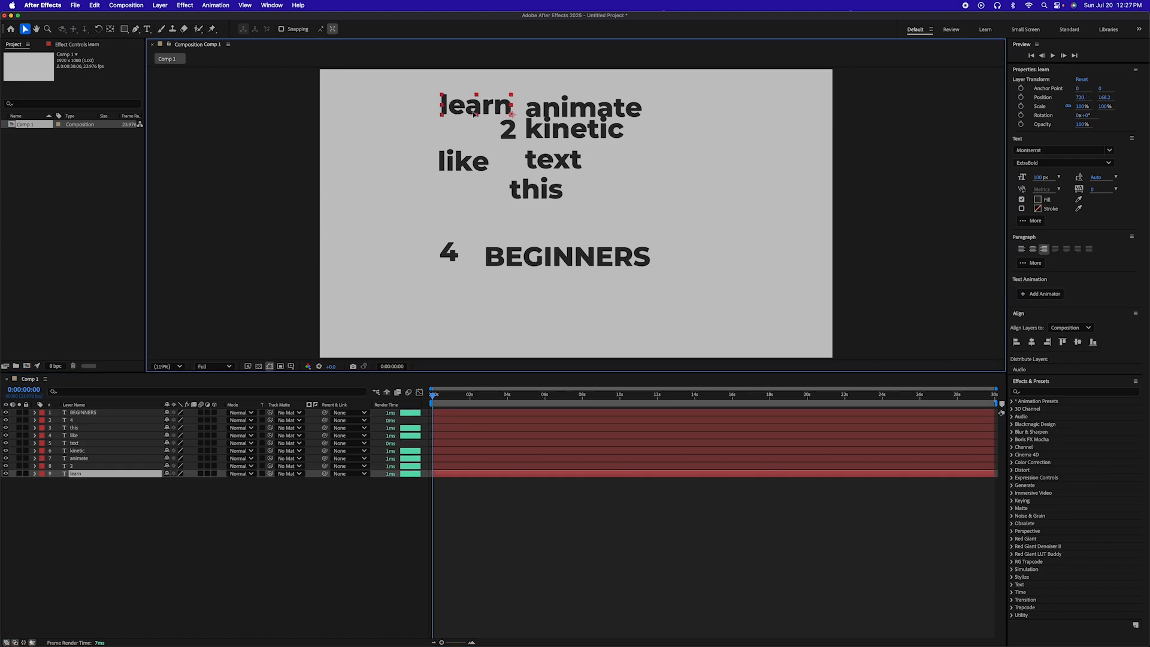
{"action": "left_click", "coordinate": [510, 137]}
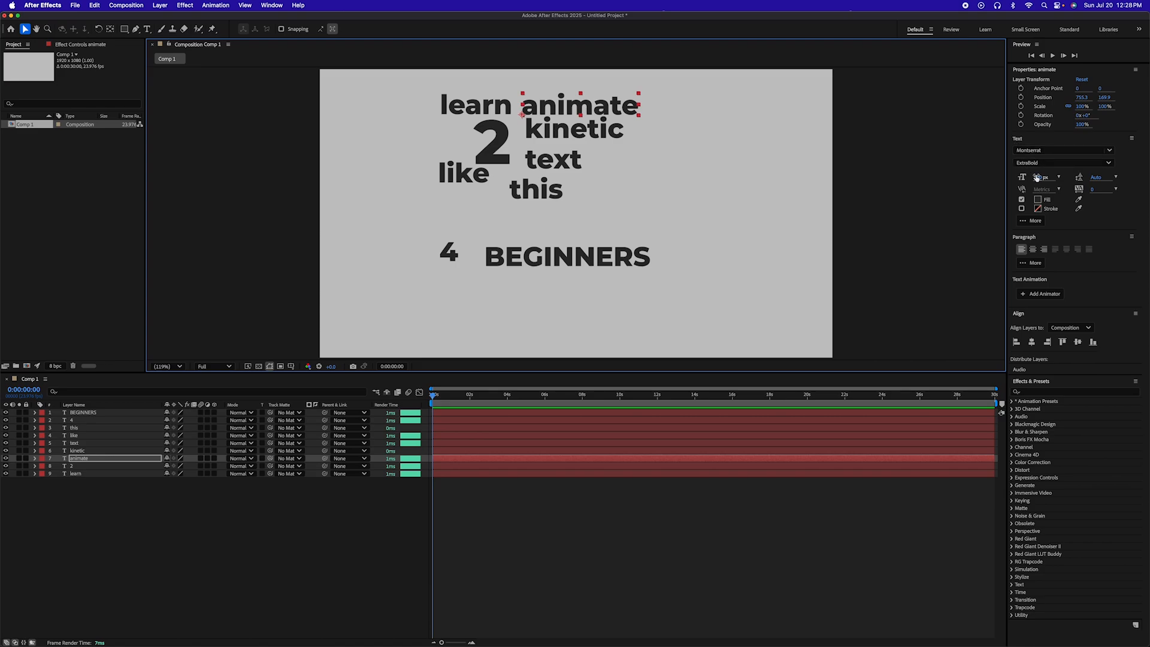
Increase the font size of "animate", "kinetic" and "text", spacing the three words as a stacked column.
{"action": "left_click", "coordinate": [1037, 178]}
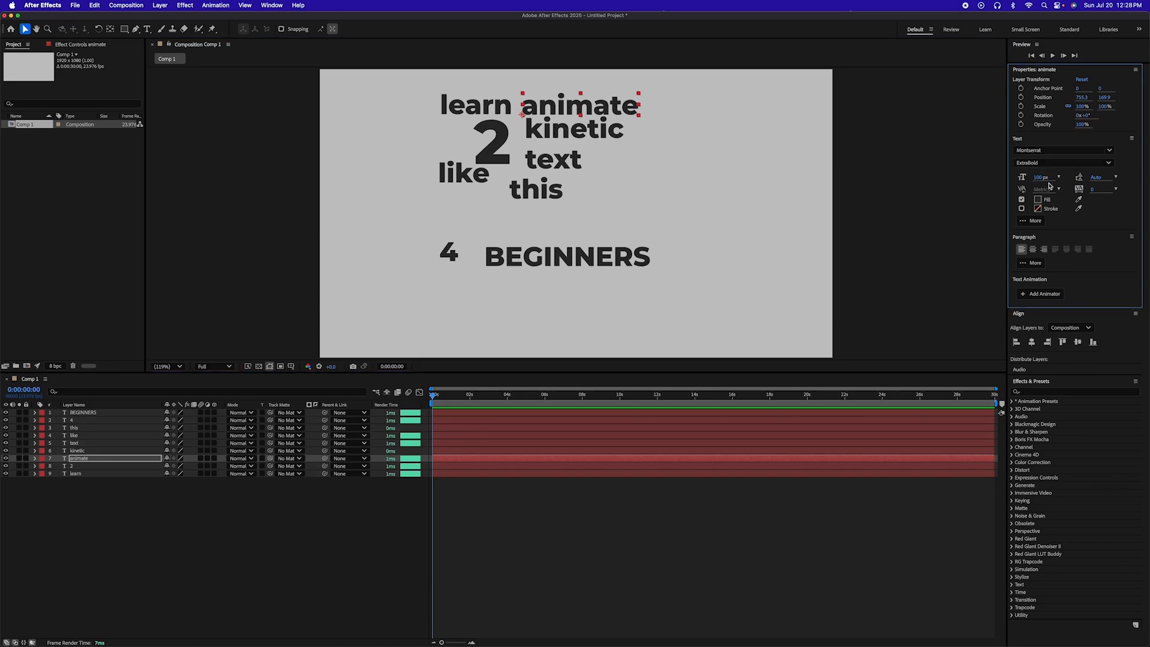
{"action": "left_click_drag", "start_coordinate": [1041, 177], "coordinate": [1058, 178]}
{"action": "left_click", "coordinate": [580, 135]}
{"action": "left_click_drag", "start_coordinate": [583, 132], "coordinate": [583, 146]}
{"action": "left_click", "coordinate": [553, 165]}
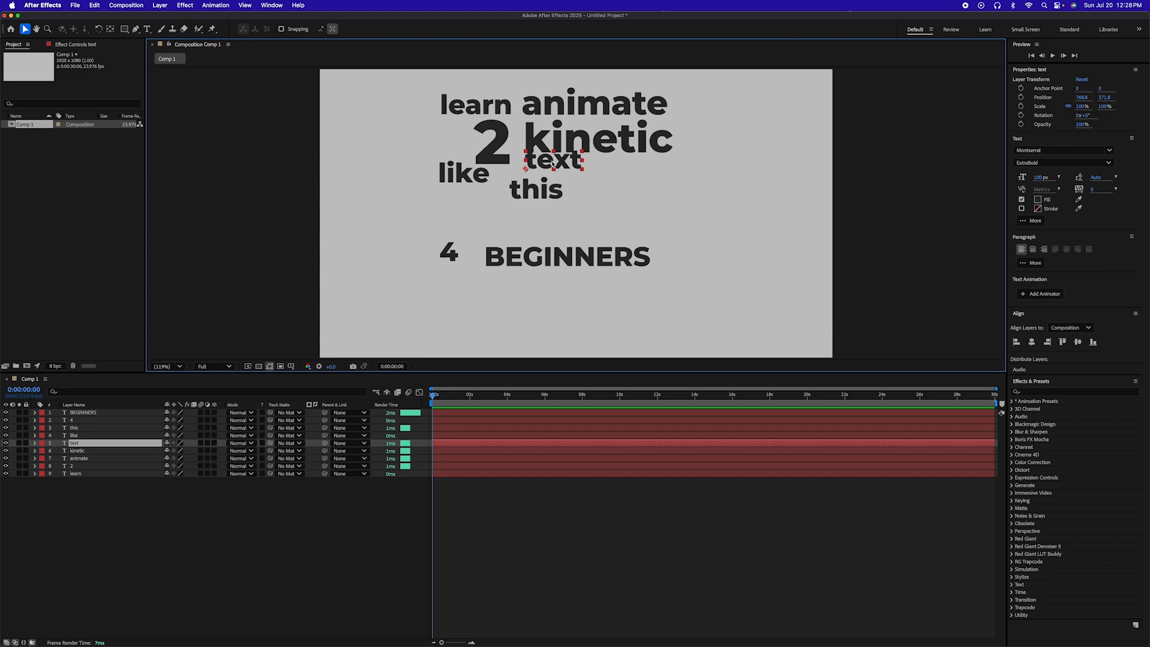
{"action": "left_click_drag", "start_coordinate": [1041, 178], "coordinate": [1062, 178]}
Set the font size of "like" to 187 px and fit the word below "2", beside "text".
{"action": "left_click", "coordinate": [483, 185]}
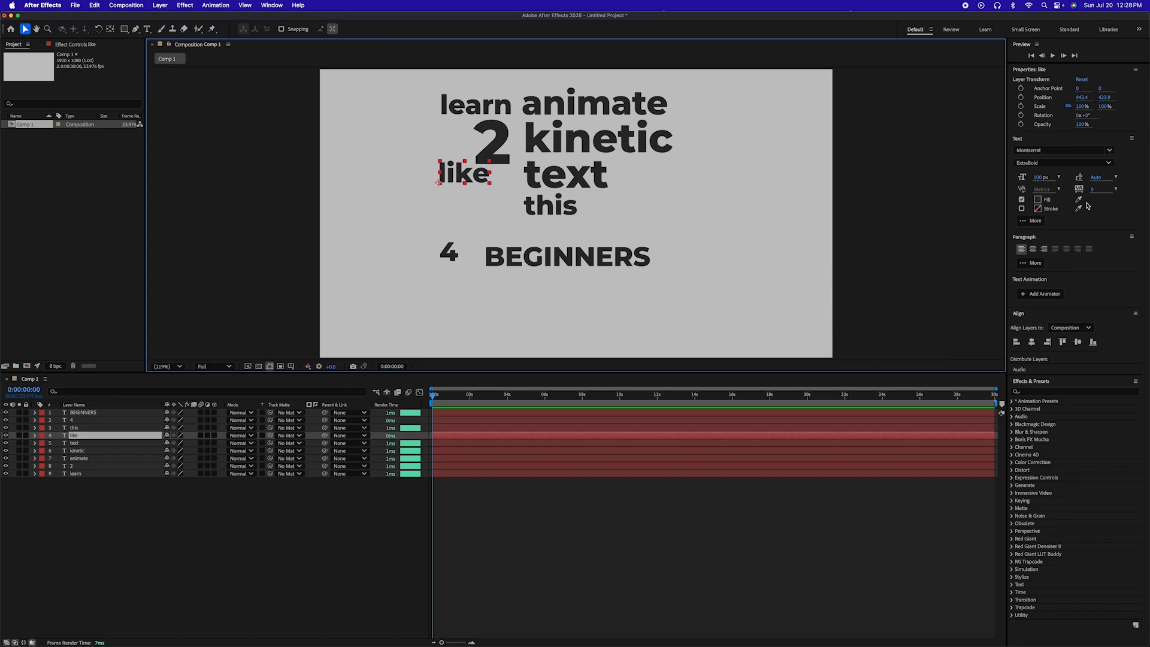
{"action": "left_click_drag", "start_coordinate": [1043, 178], "coordinate": [1083, 178]}
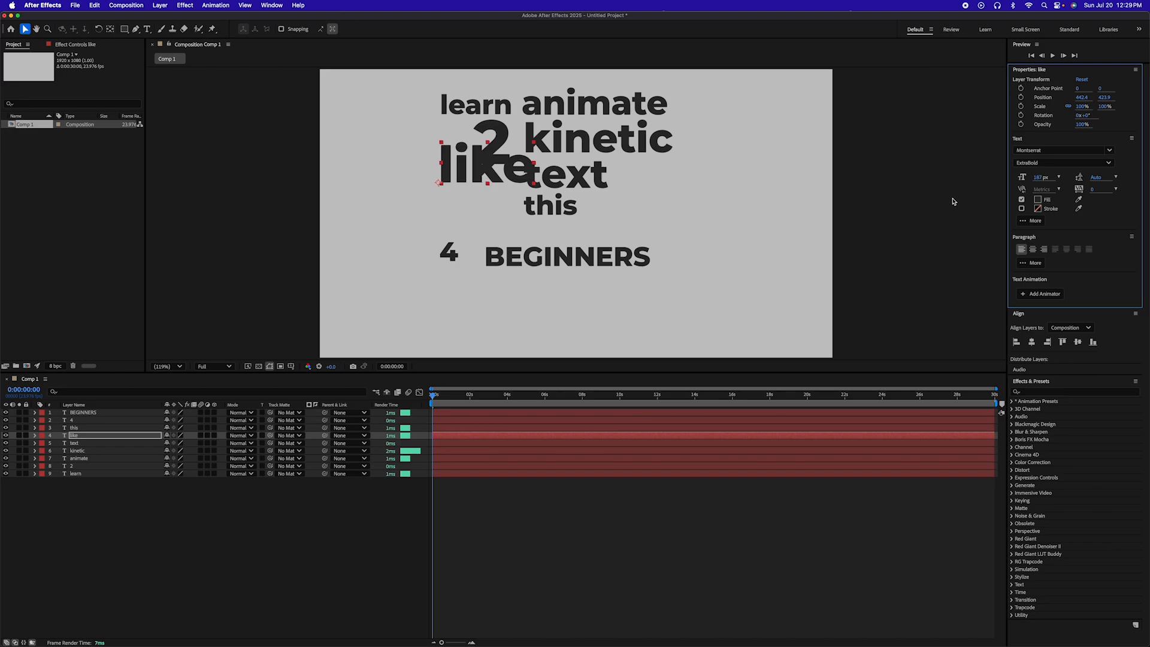
{"action": "left_click_drag", "start_coordinate": [505, 174], "coordinate": [472, 192]}
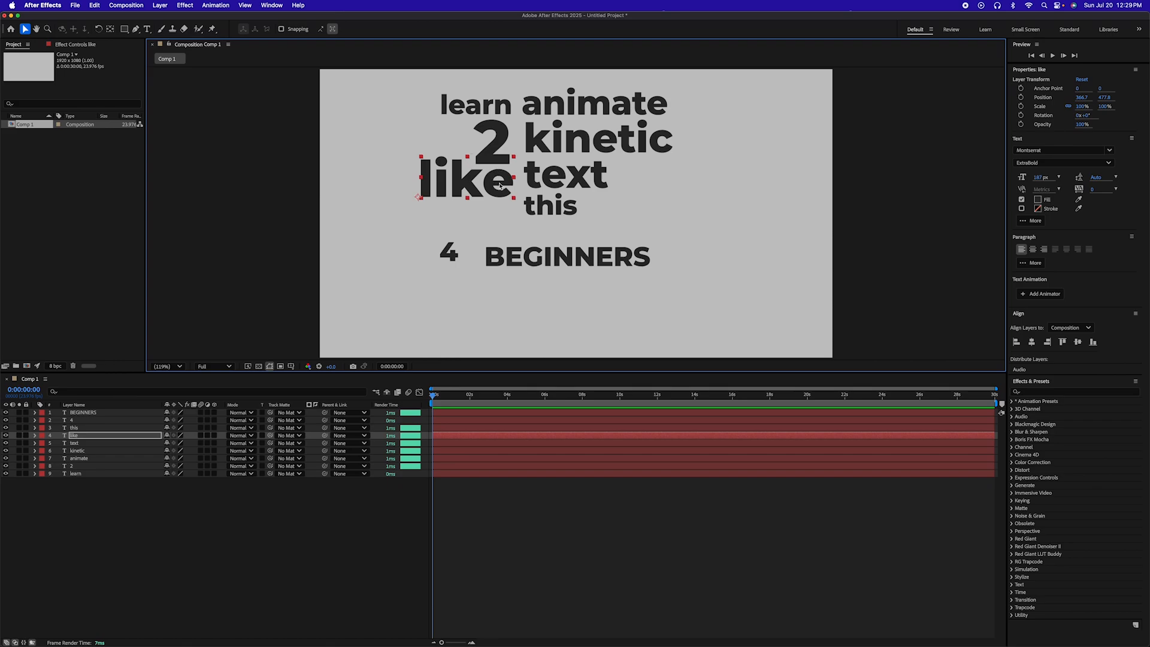
{"action": "left_click_drag", "start_coordinate": [499, 186], "coordinate": [498, 187]}
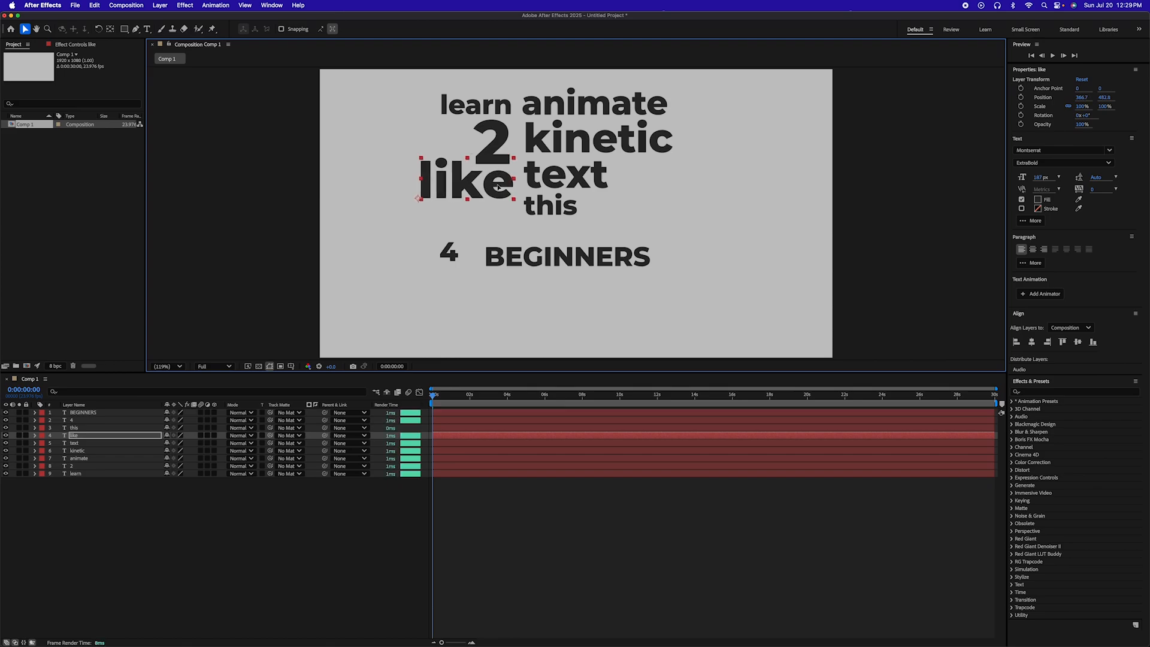
Shift "this" slightly down and right below "text", and change its fill to a bright magenta-purple.
{"action": "left_click_drag", "start_coordinate": [571, 212], "coordinate": [575, 215]}
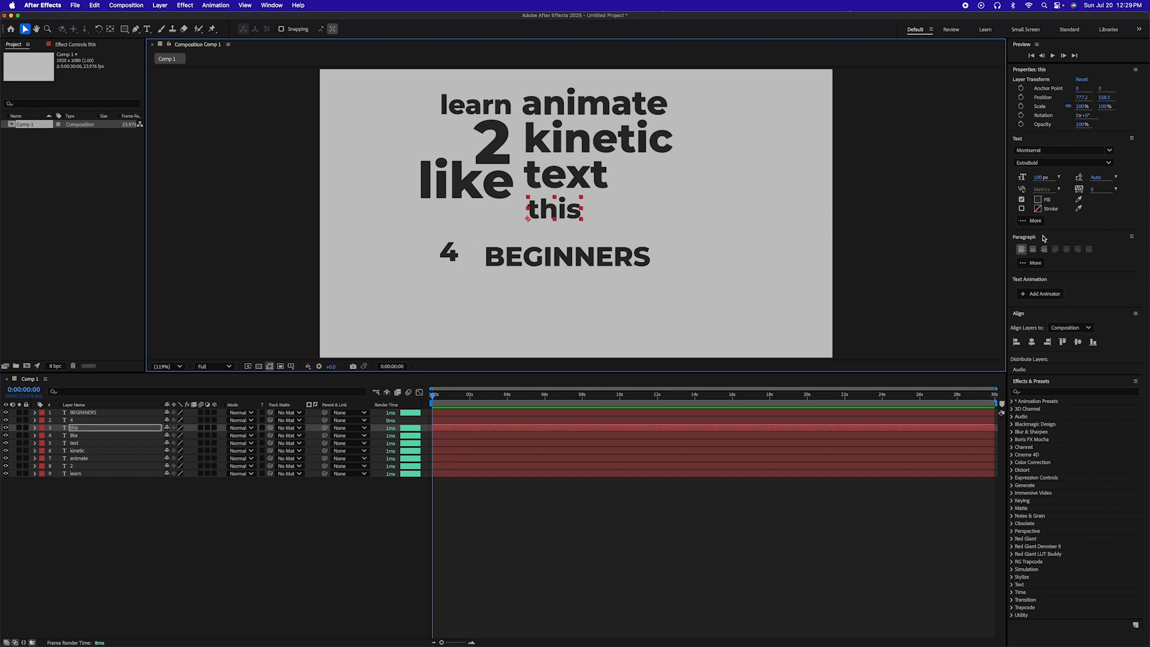
{"action": "left_click", "coordinate": [1039, 200]}
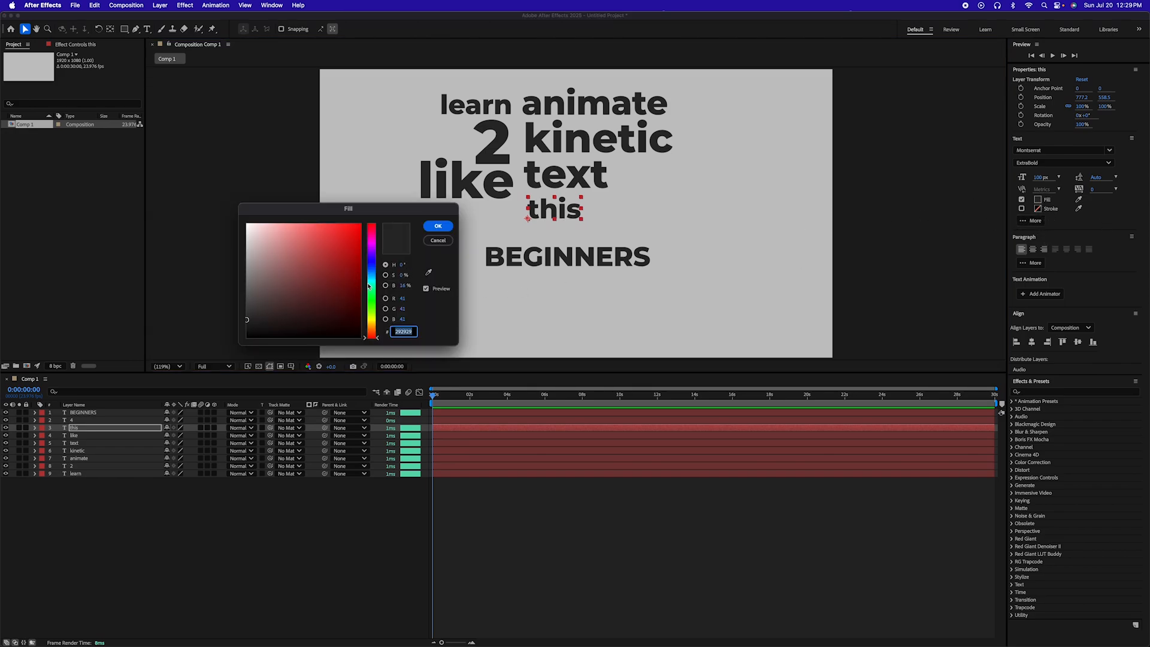
{"action": "left_click_drag", "start_coordinate": [368, 287], "coordinate": [361, 224]}
{"action": "left_click", "coordinate": [351, 237]}
{"action": "left_click", "coordinate": [447, 230]}
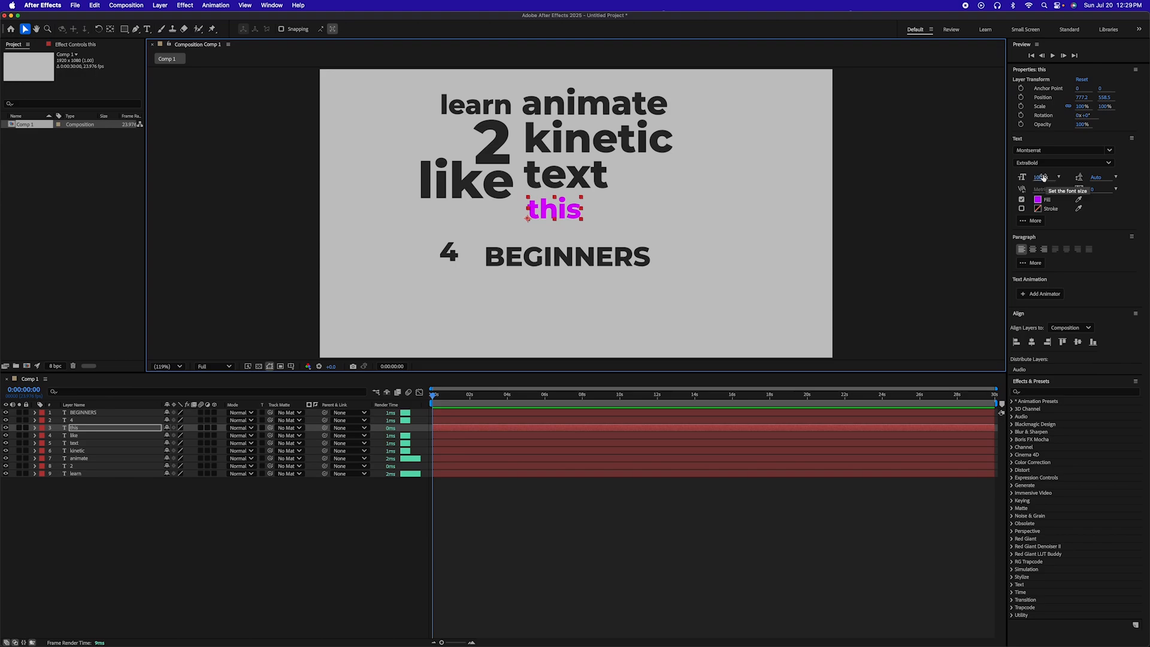
Enlarge "this" to a font size of about 273 px and move it down beneath "text".
{"action": "left_click_drag", "start_coordinate": [1043, 178], "coordinate": [1118, 176]}
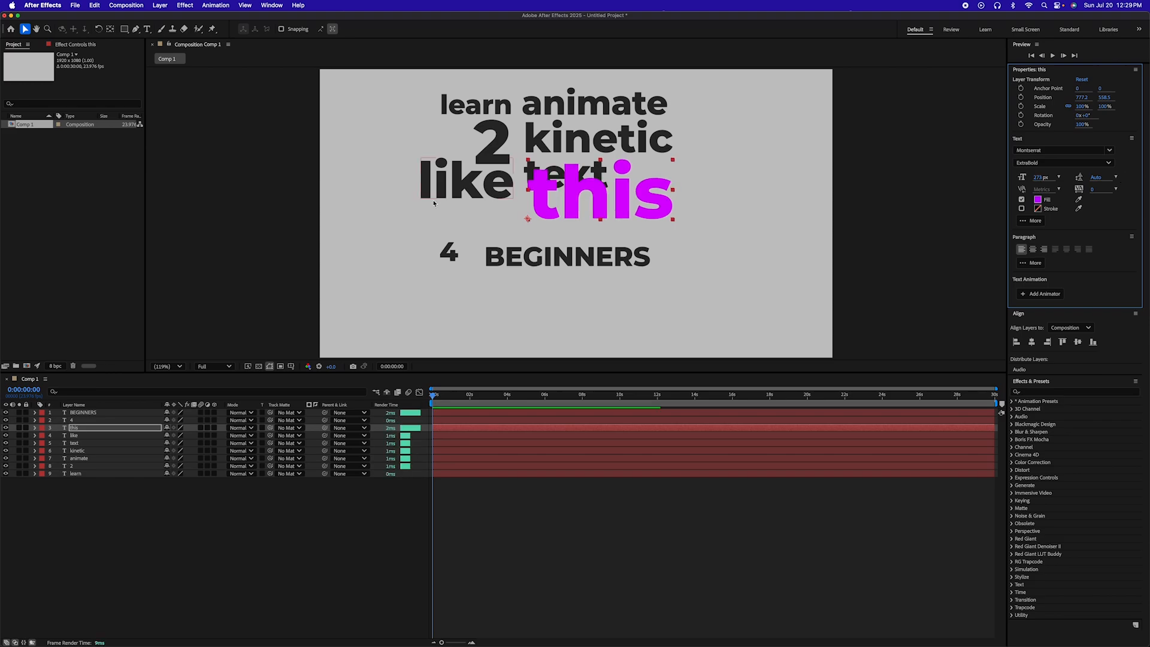
{"action": "left_click_drag", "start_coordinate": [573, 200], "coordinate": [564, 228]}
Move "4" and "BEGINNERS" together down and slightly right, clear of the magenta "this".
{"action": "left_click", "coordinate": [509, 263]}
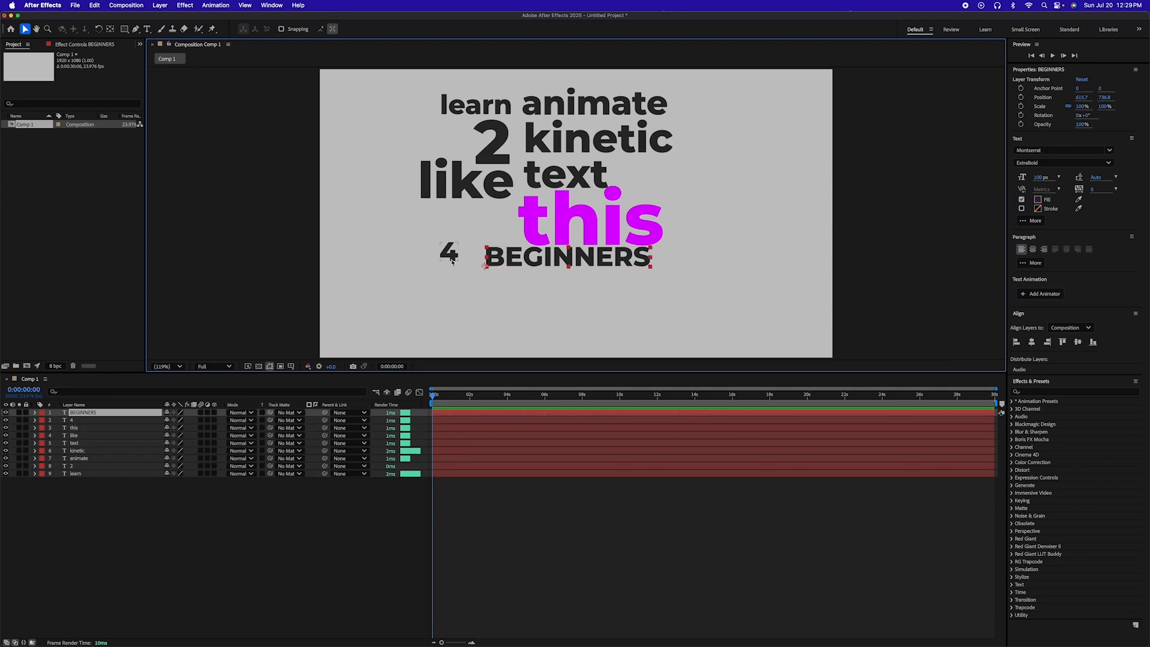
{"action": "left_click", "coordinate": [451, 257], "text": "shift"}
{"action": "left_click_drag", "start_coordinate": [511, 262], "coordinate": [538, 305]}
{"action": "left_click", "coordinate": [584, 326]}
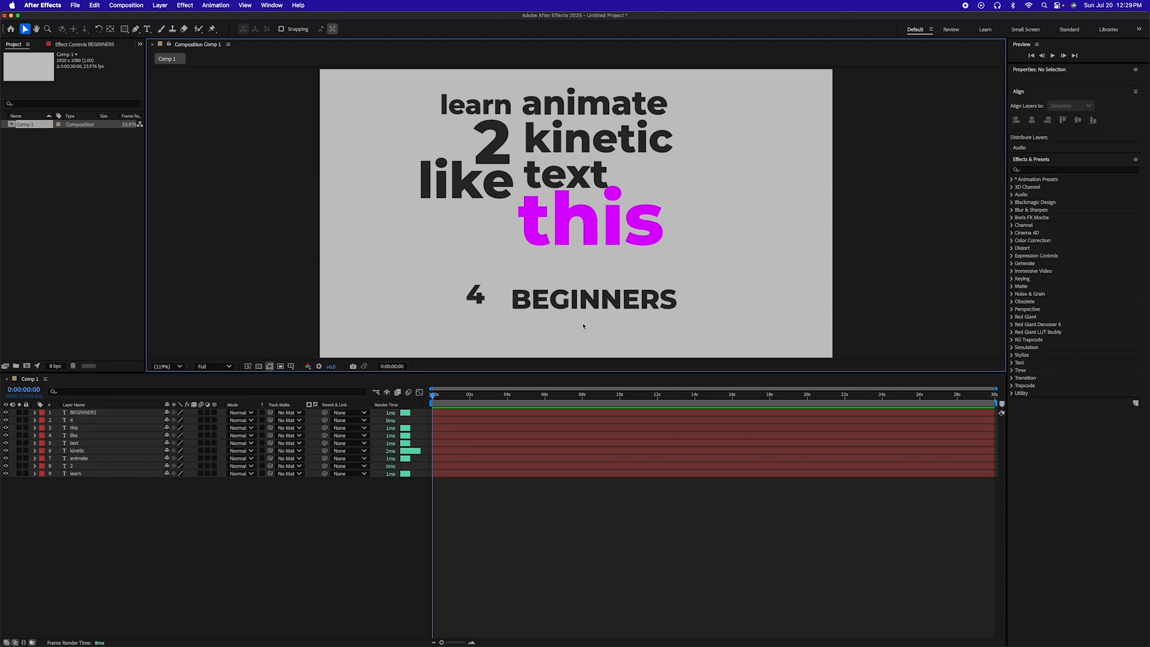
Enlarge "4" to a font size of about 427 px and place it immediately left of "BEGINNERS".
{"action": "left_click", "coordinate": [477, 295]}
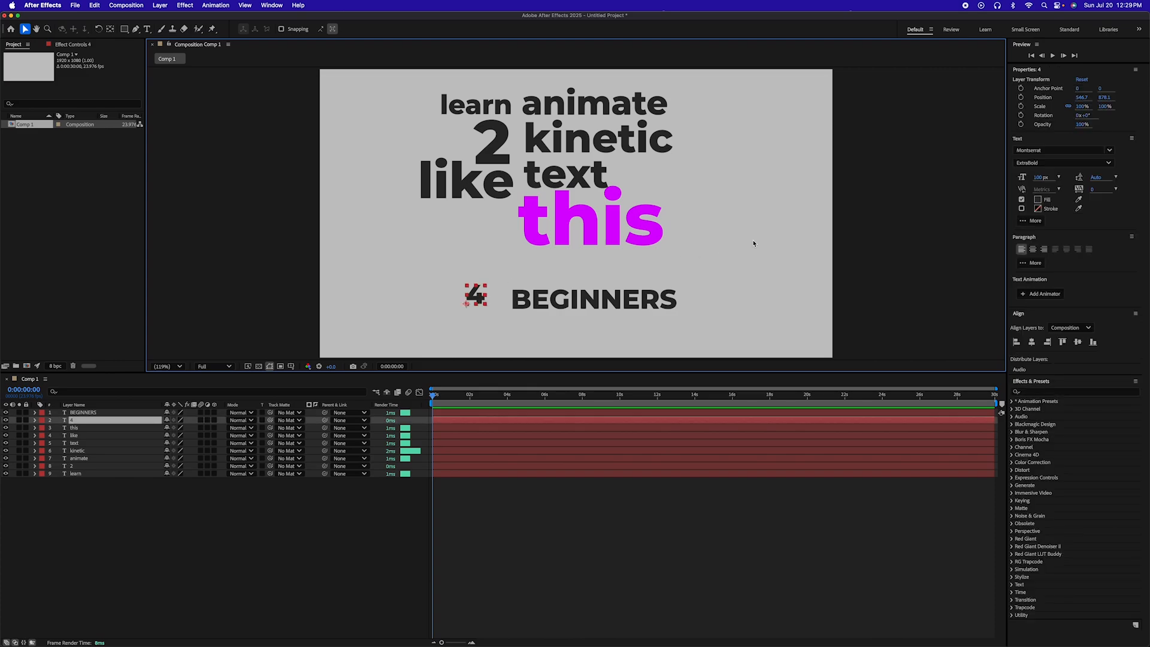
{"action": "left_click", "coordinate": [1041, 177]}
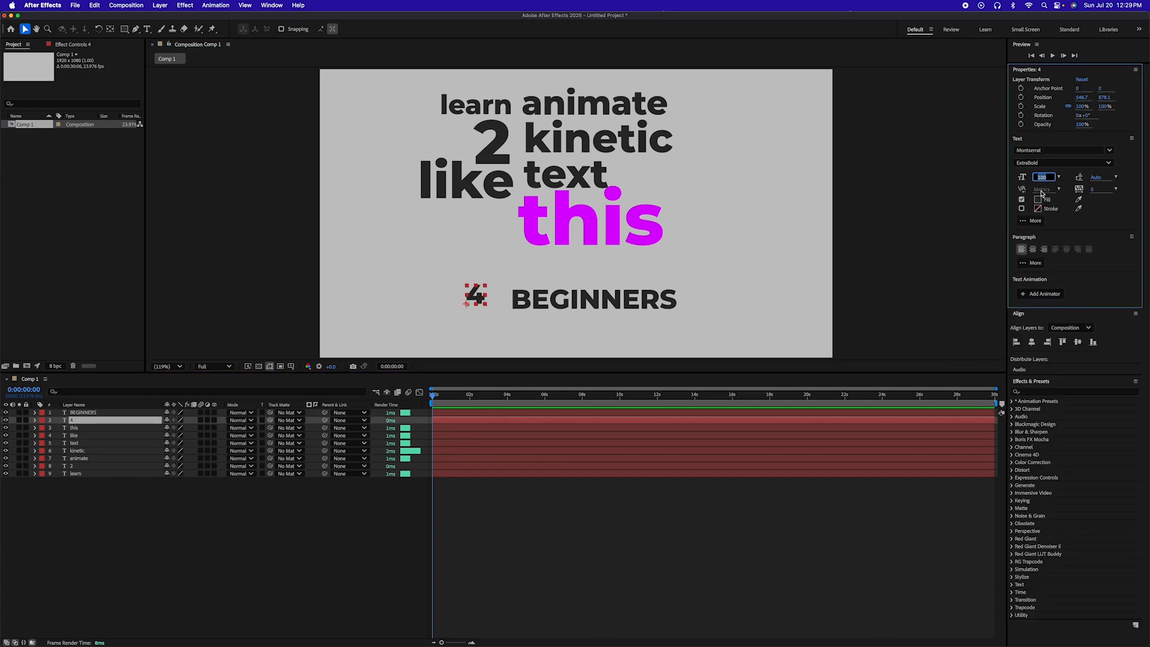
{"action": "type", "text": "329"}
{"action": "key", "text": "Return"}
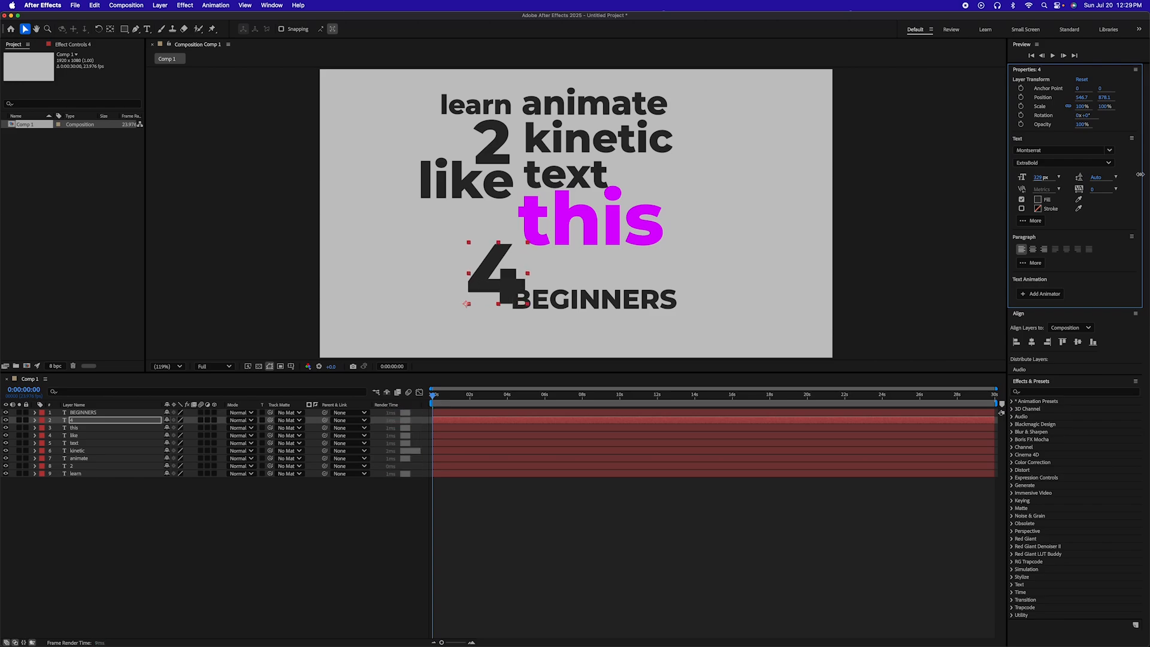
{"action": "left_click_drag", "start_coordinate": [1141, 175], "coordinate": [1149, 175]}
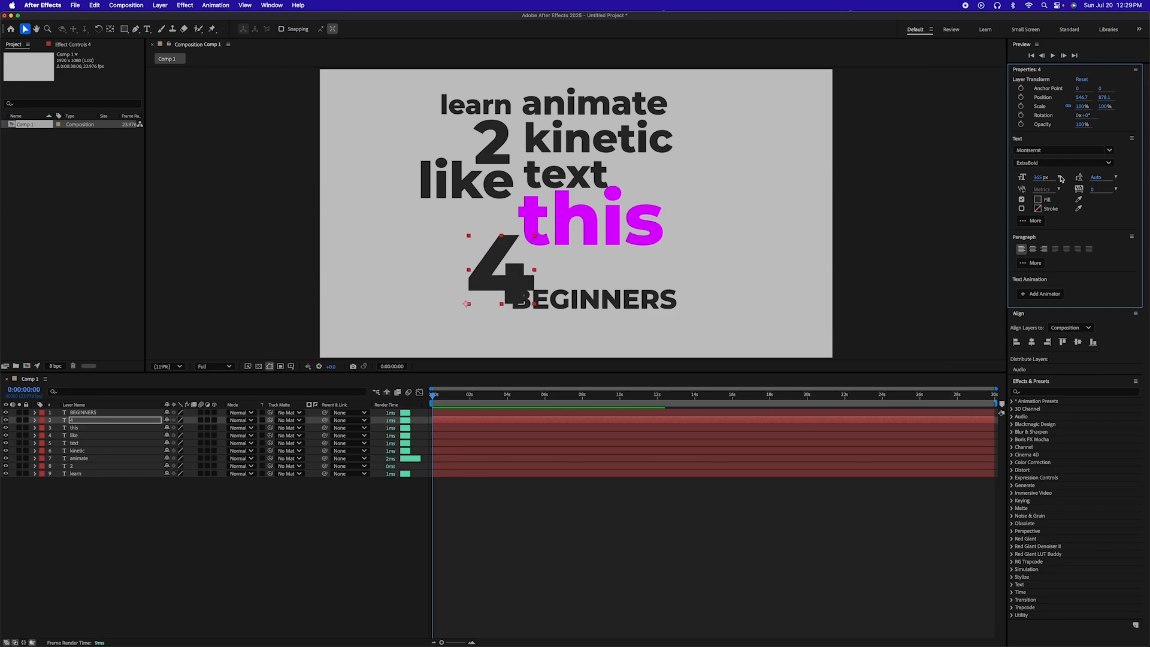
{"action": "left_click_drag", "start_coordinate": [1041, 178], "coordinate": [1078, 178]}
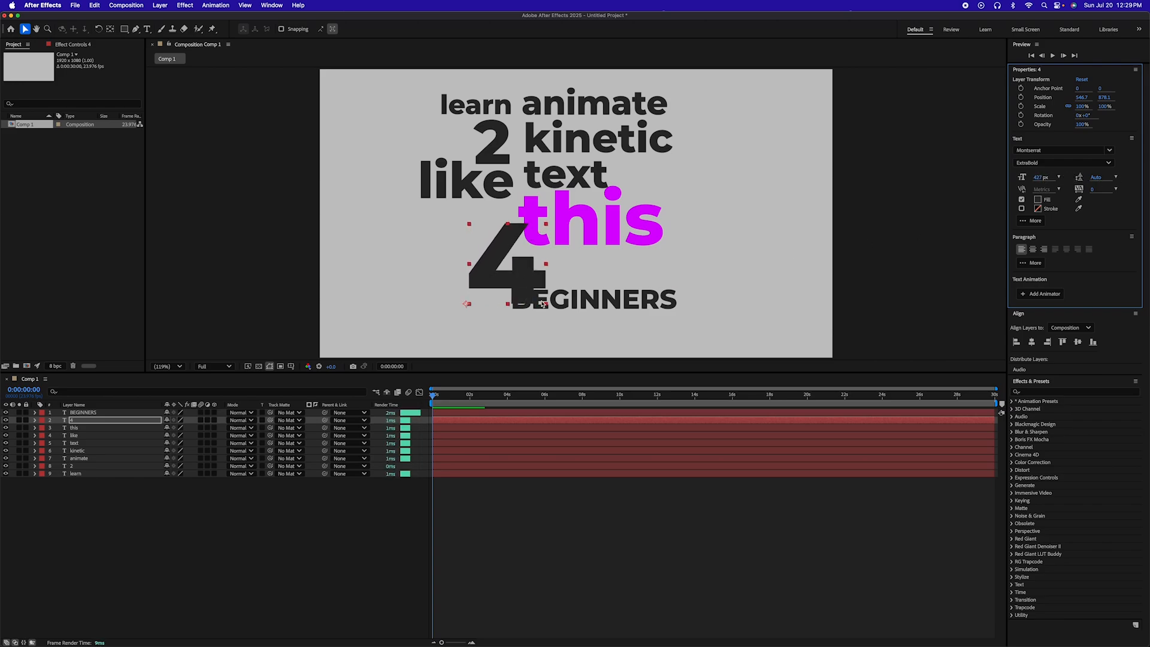
{"action": "left_click_drag", "start_coordinate": [521, 281], "coordinate": [481, 294]}
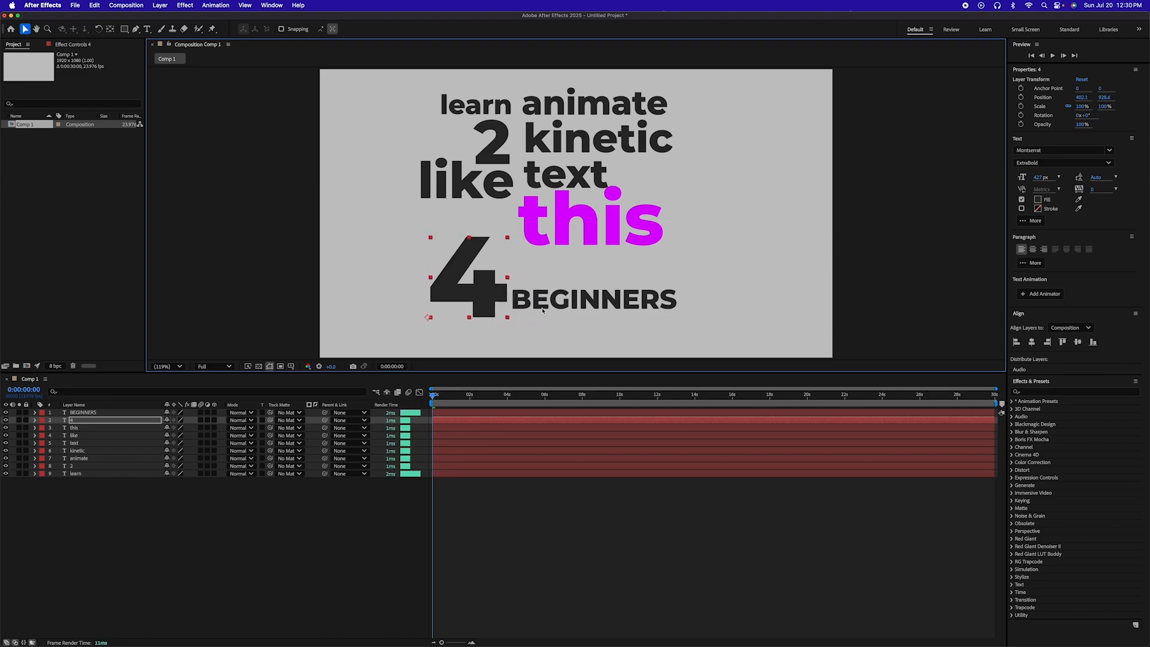
Nudge "this" slightly right and down to line up under "text", at about position 752, 661.
{"action": "left_click", "coordinate": [543, 310]}
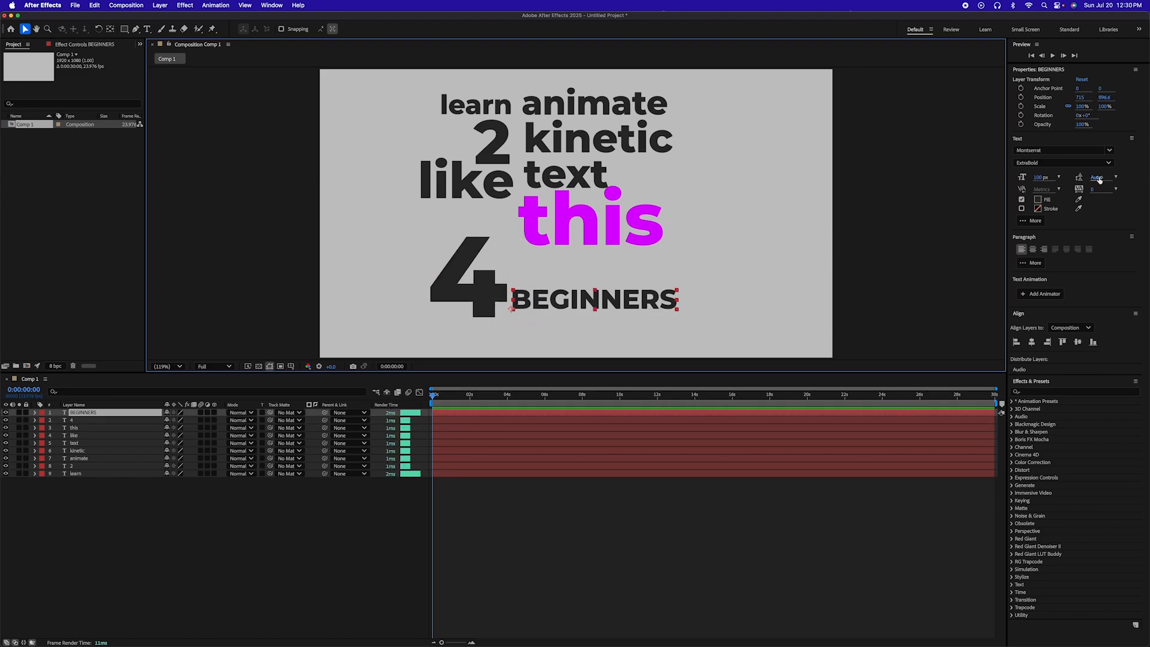
{"action": "left_click", "coordinate": [603, 248]}
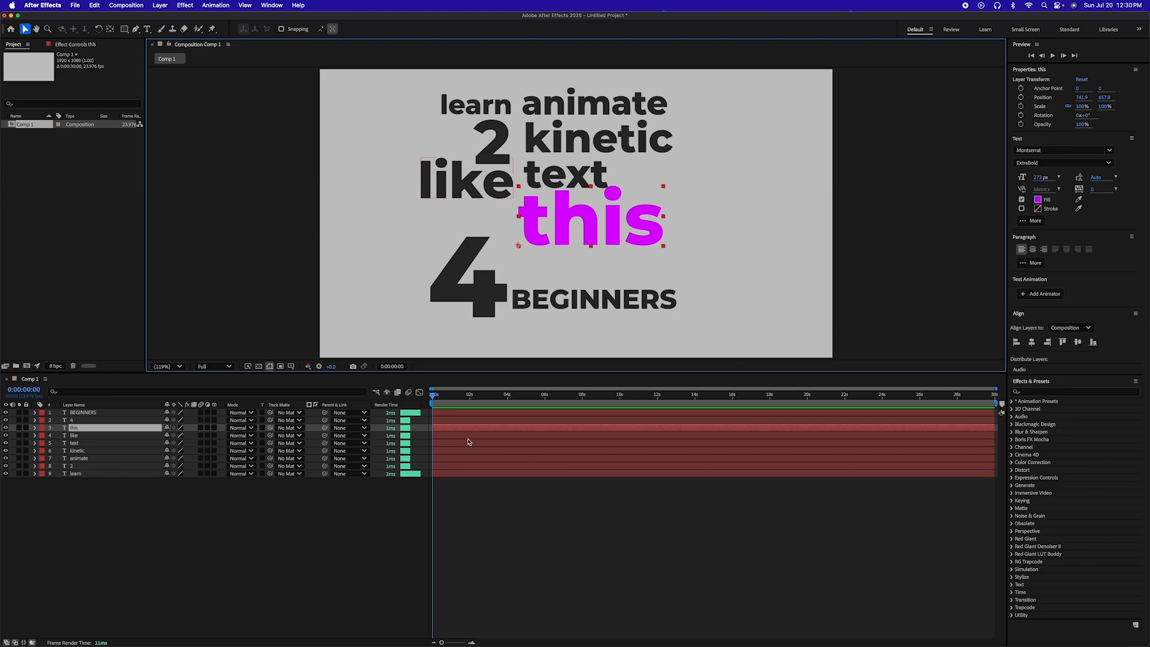
{"action": "left_click_drag", "start_coordinate": [563, 209], "coordinate": [565, 210]}
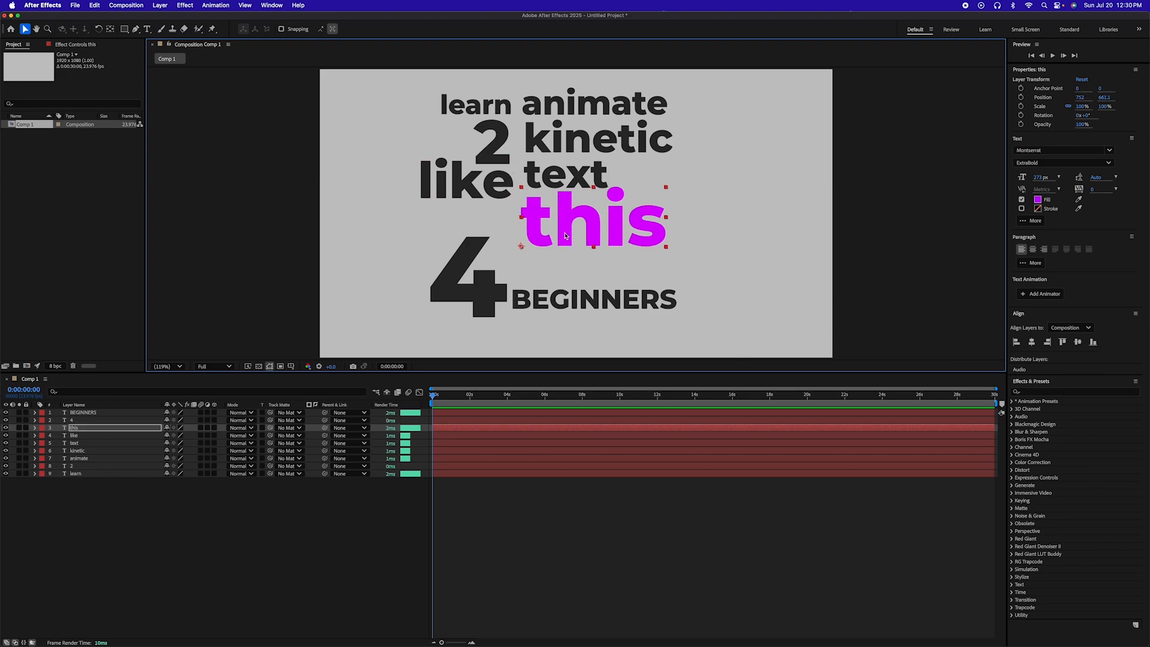
Duplicate the "this" layer and shift the copy straight down 60 px, to a Y position of 721.1.
{"action": "left_click", "coordinate": [78, 436]}
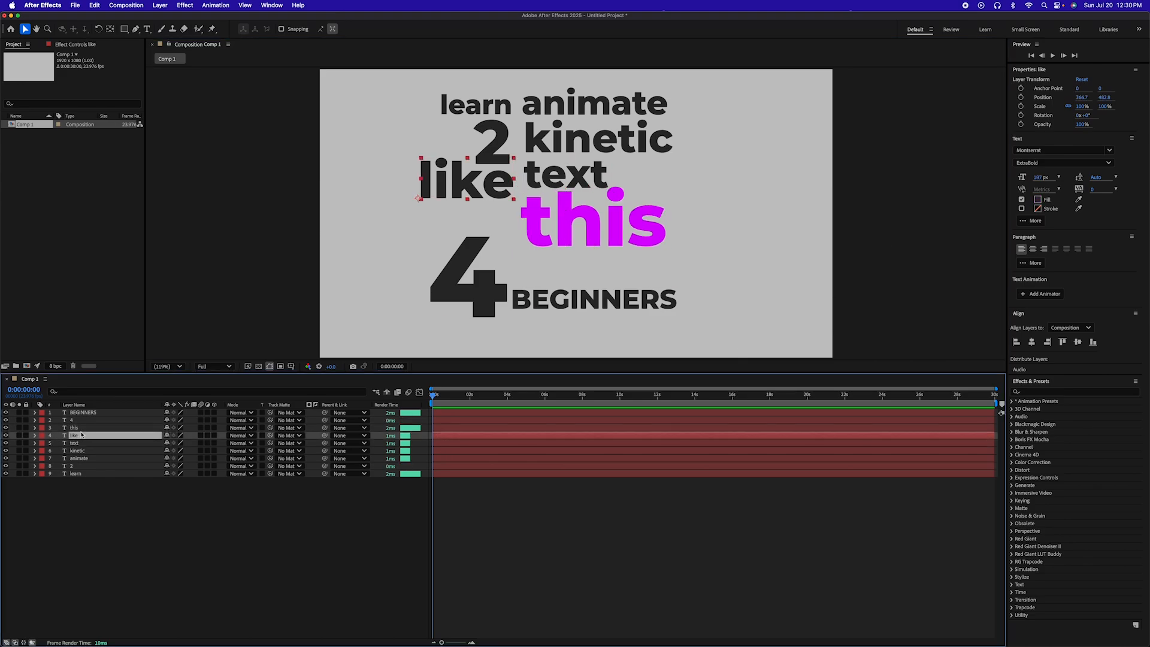
{"action": "left_click", "coordinate": [81, 429]}
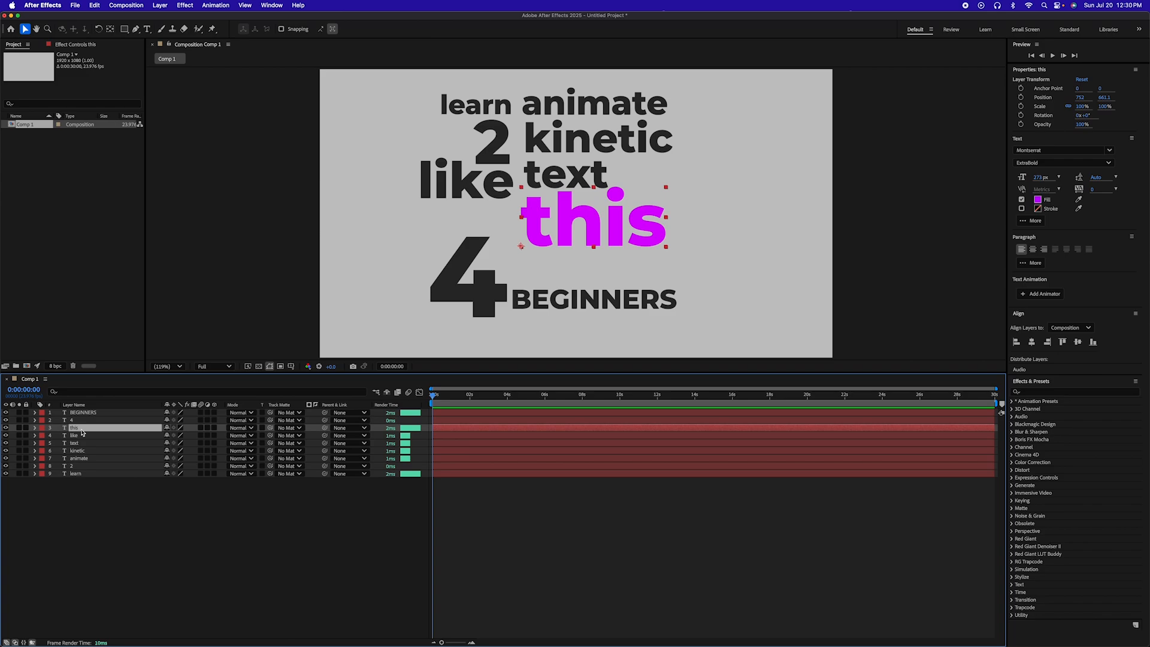
{"action": "key", "text": "super+d"}
{"action": "left_click_drag", "start_coordinate": [570, 213], "coordinate": [567, 243]}
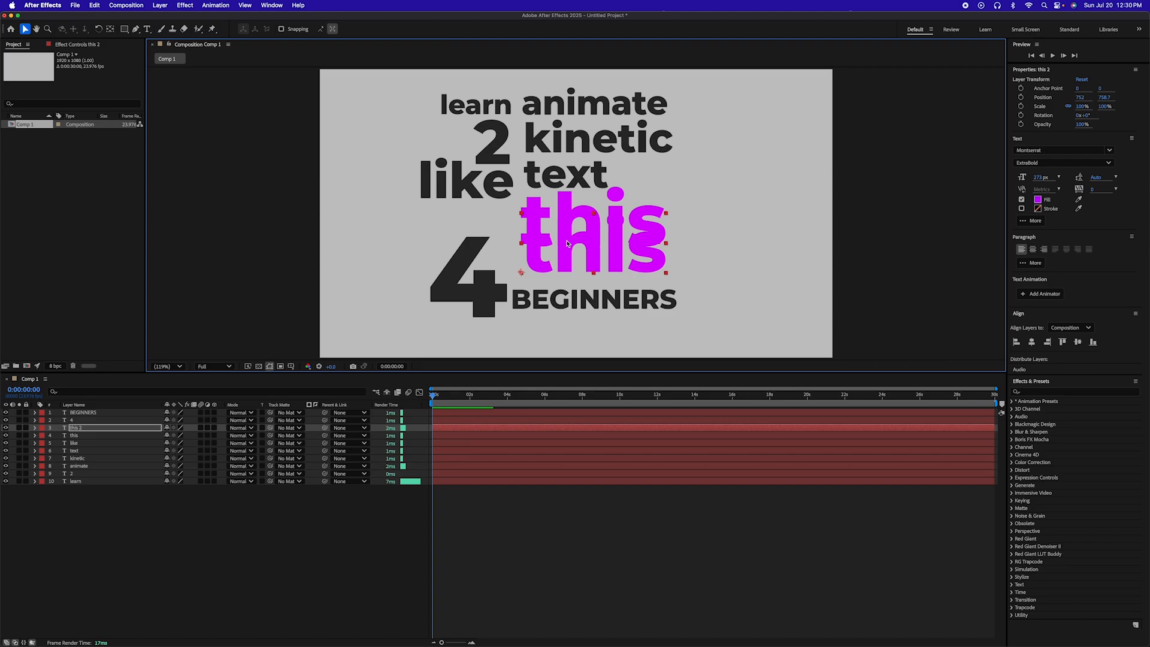
{"action": "key", "text": "super+z"}
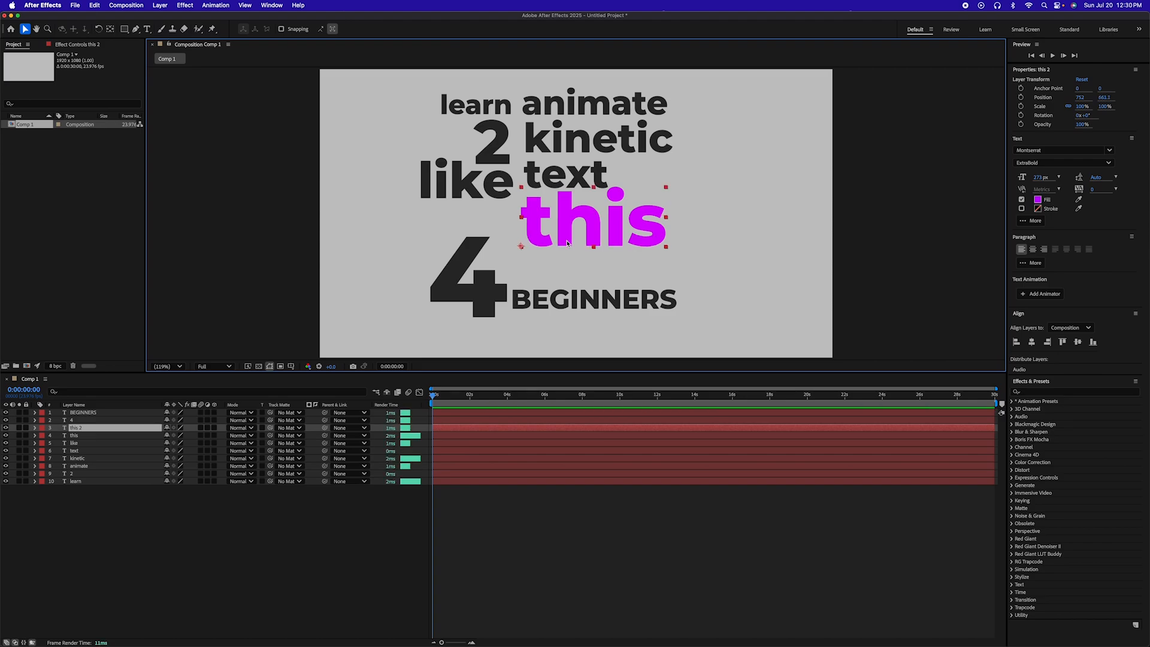
{"action": "key", "text": "shift+Down"}
{"action": "key", "text": "shift+Down"}
{"action": "key", "text": "shift+Down"}
{"action": "key", "text": "shift+Down"}
{"action": "key", "text": "shift+Down"}
{"action": "key", "text": "shift+Down"}
{"action": "key", "text": "shift+Down"}
{"action": "key", "text": "shift+Down"}
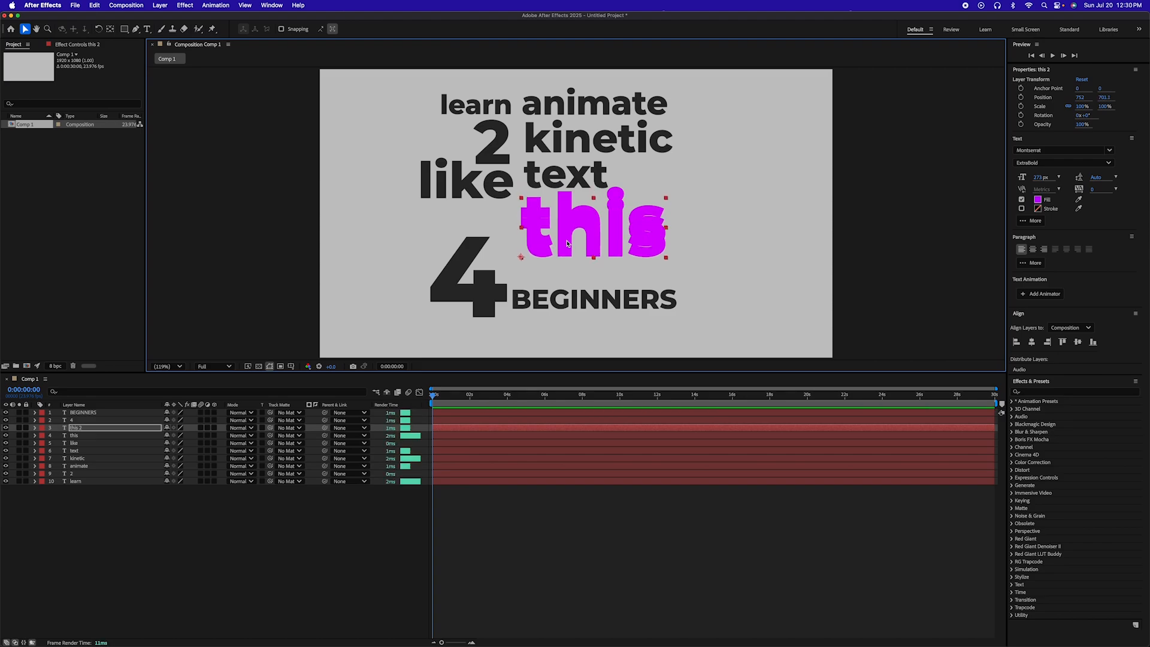
{"action": "key", "text": "shift+Up"}
{"action": "key", "text": "shift+Up"}
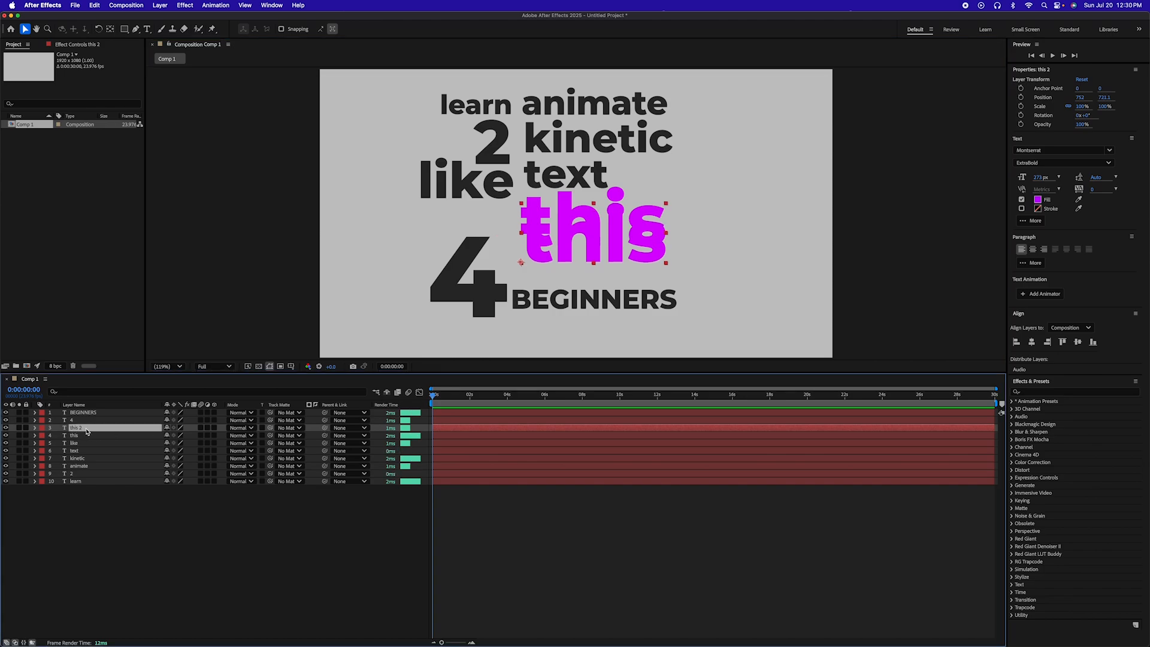
Duplicate the lowered copy of "this" and shift the new copy down another 60 px, to Y 781.1.
{"action": "key", "text": "super+d"}
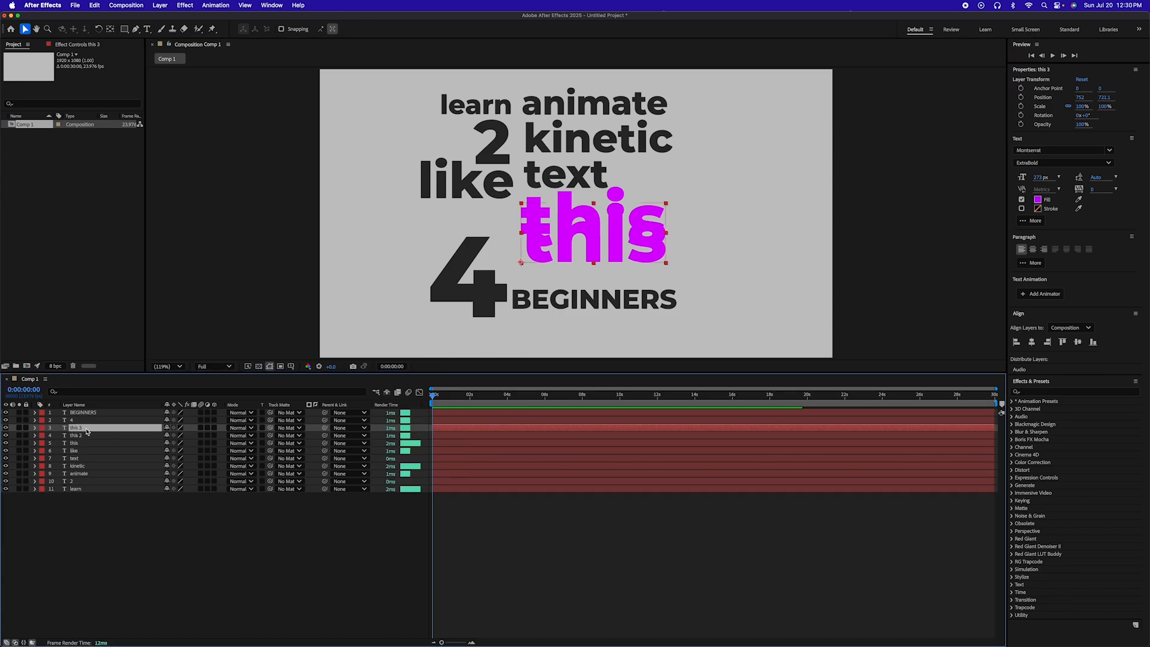
{"action": "key", "text": "shift+Down"}
{"action": "key", "text": "shift+Down"}
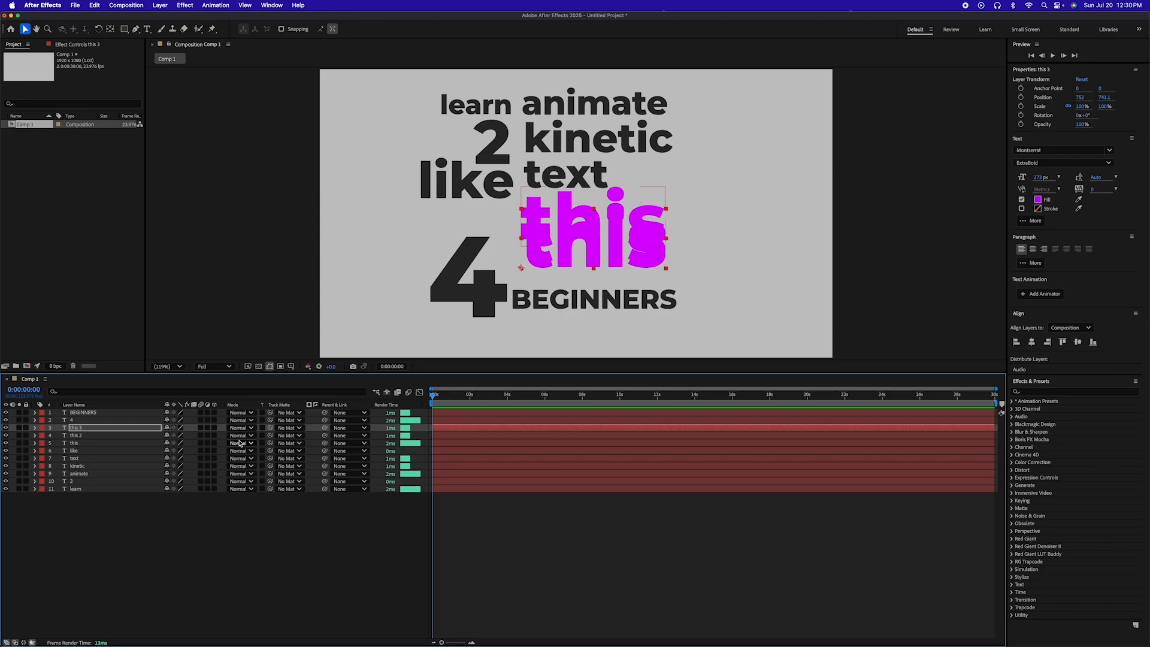
{"action": "key", "text": "shift+Down"}
{"action": "key", "text": "shift+Down"}
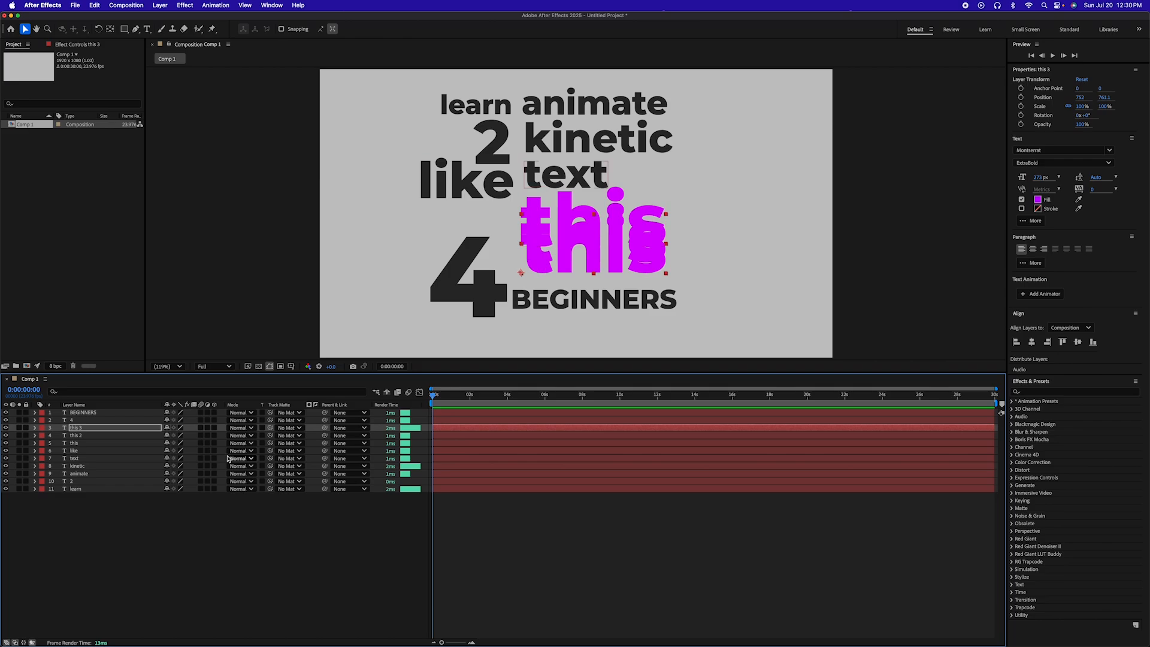
{"action": "left_click", "coordinate": [83, 429]}
{"action": "key", "text": "shift+Down"}
{"action": "key", "text": "shift+Down"}
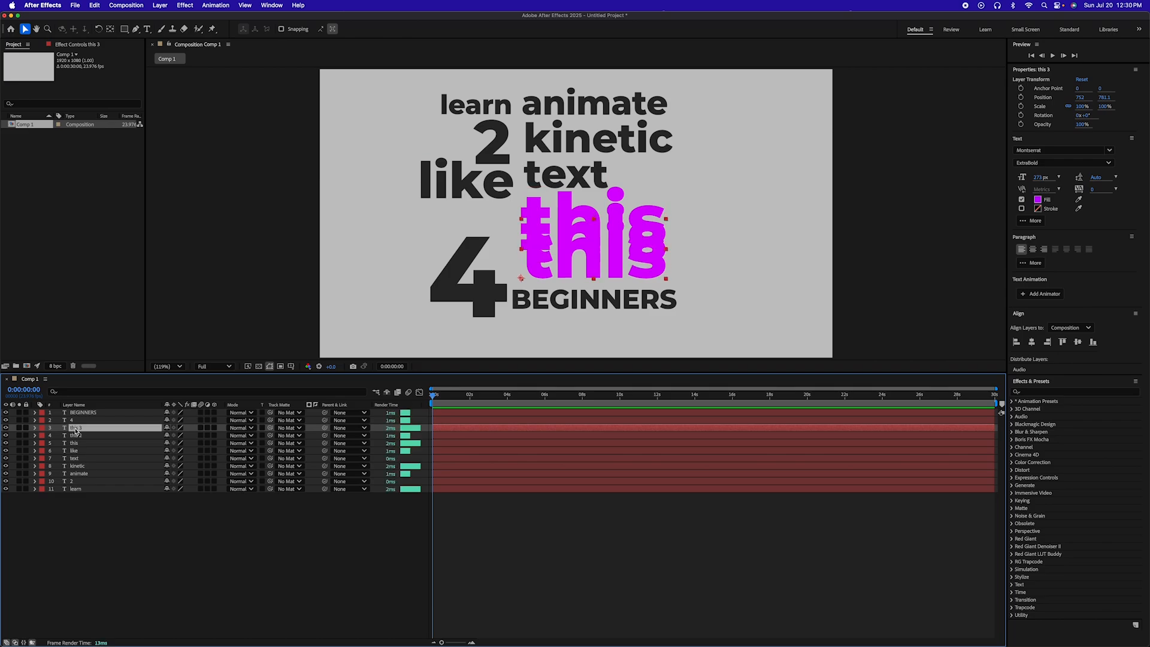
Make a third copy of "this" from the lowest one and shift it down 60 px, to Y 841.1.
{"action": "key", "text": "super+d"}
{"action": "key", "text": "shift+Down"}
{"action": "key", "text": "shift+Down"}
{"action": "key", "text": "shift+Down"}
{"action": "key", "text": "shift+Down"}
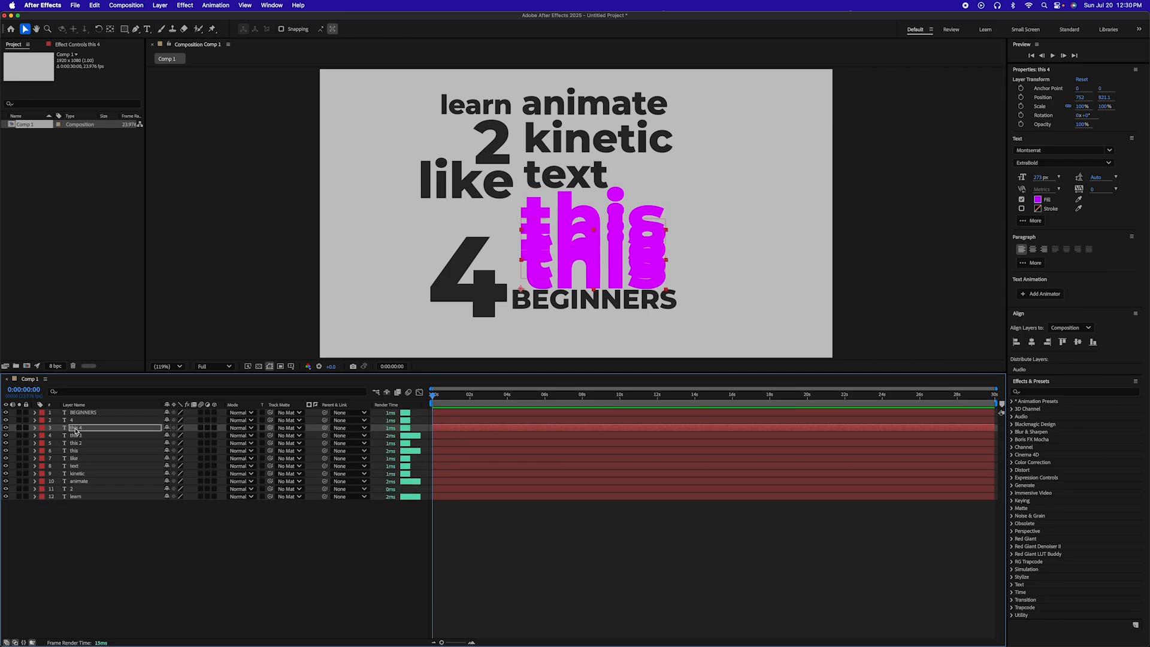
{"action": "key", "text": "shift+Down"}
{"action": "key", "text": "shift+Down"}
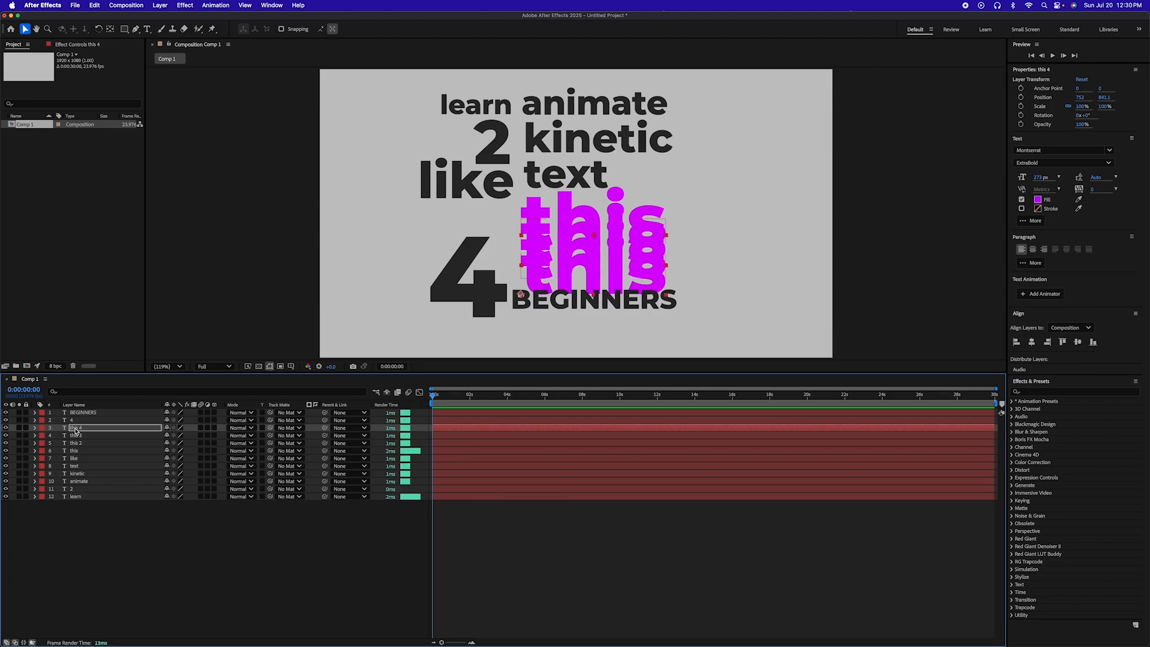
Set the opacity of the original "this" layer to 25%.
{"action": "left_click", "coordinate": [98, 452]}
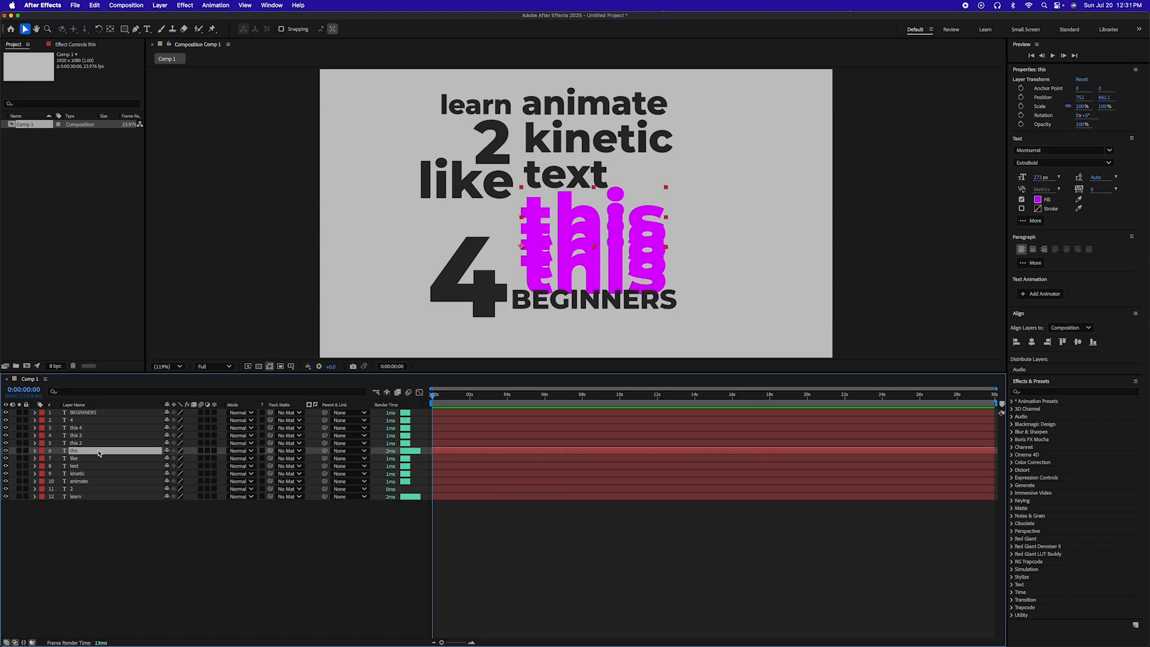
{"action": "key", "text": "t"}
{"action": "left_click", "coordinate": [170, 459]}
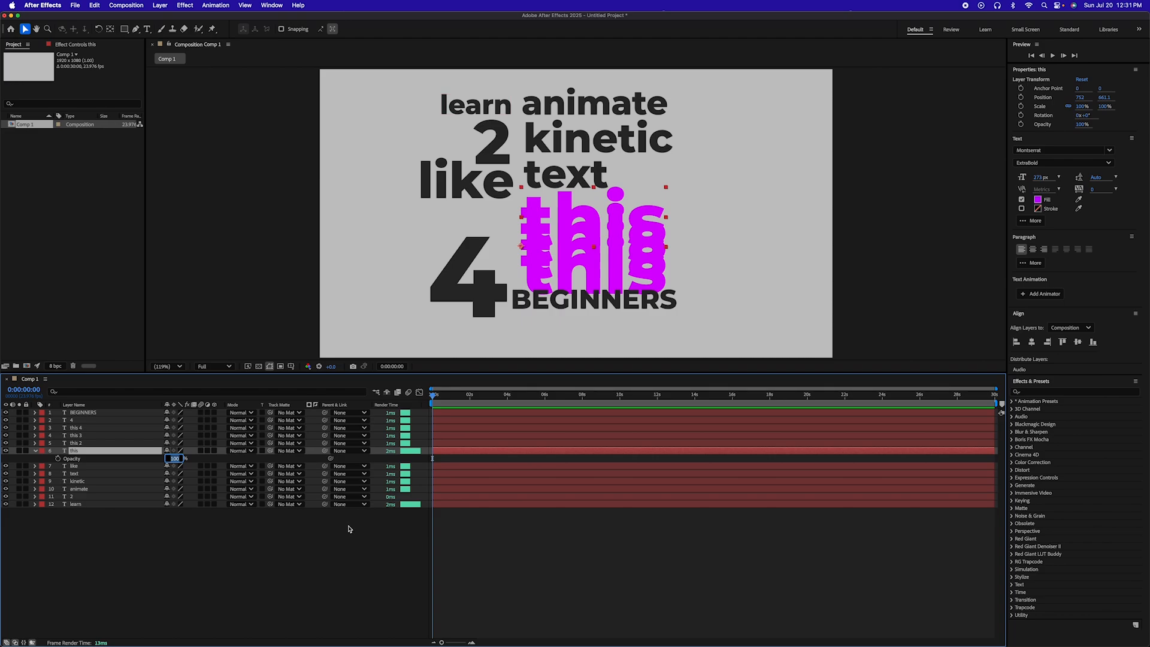
{"action": "type", "text": "25"}
{"action": "key", "text": "Return"}
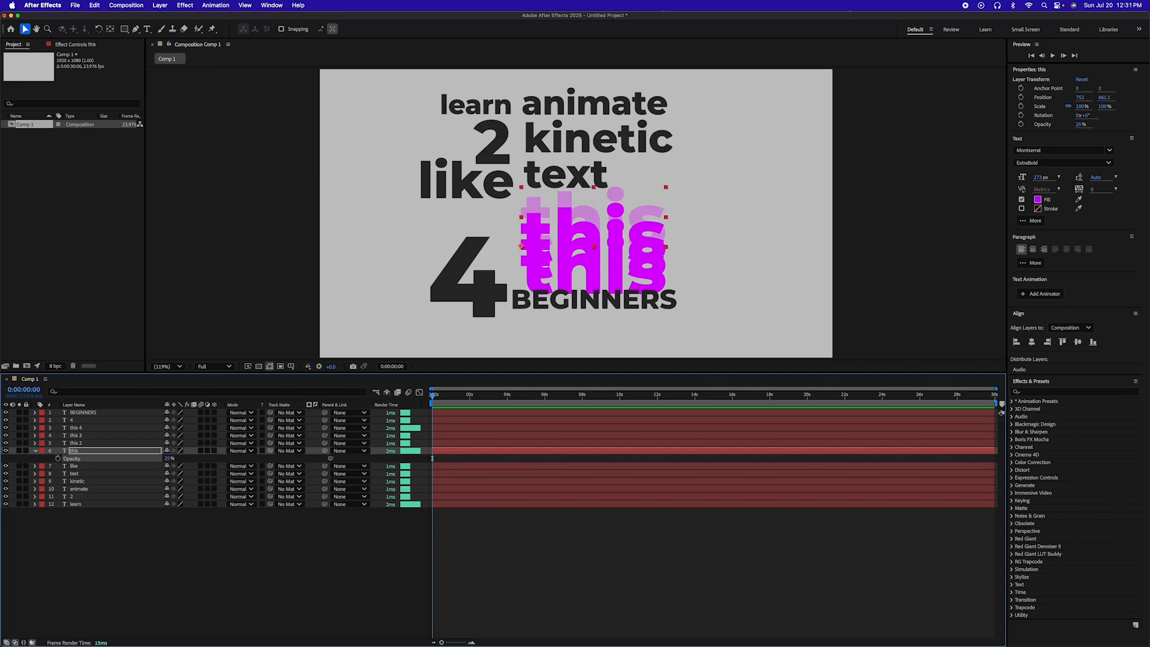
Set the opacity of the "this 2" layer to 50%.
{"action": "left_click", "coordinate": [98, 444]}
{"action": "key", "text": "t"}
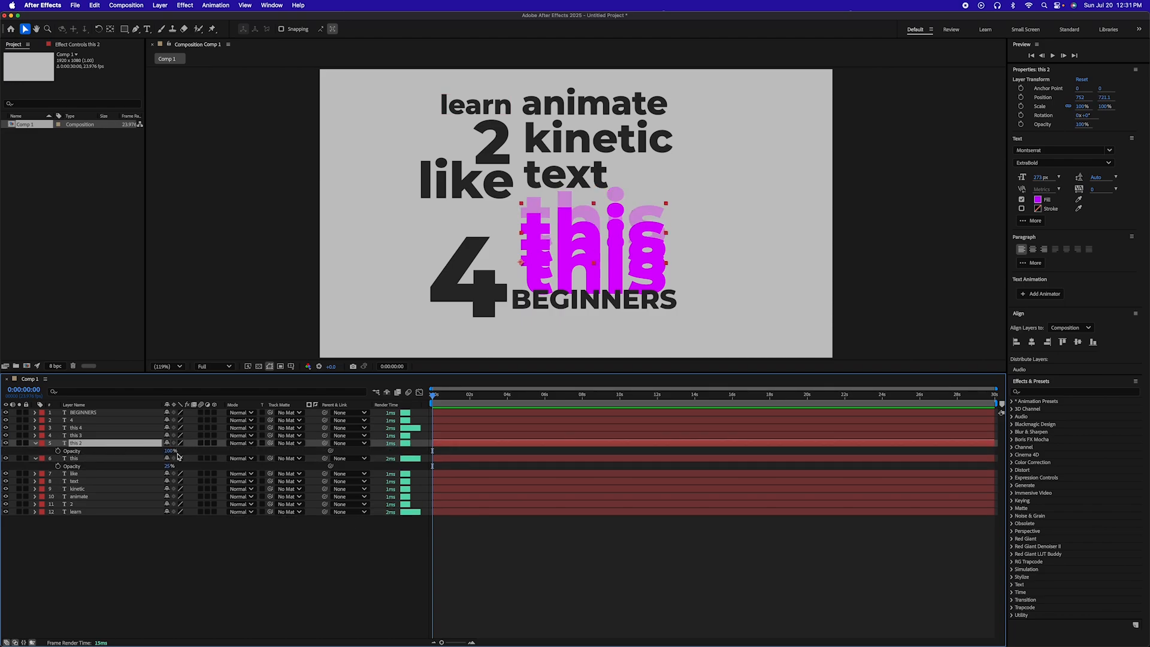
{"action": "left_click", "coordinate": [170, 451]}
{"action": "type", "text": "50"}
{"action": "key", "text": "Return"}
Set the opacity of the "this 3" layer to 75%.
{"action": "left_click", "coordinate": [88, 436]}
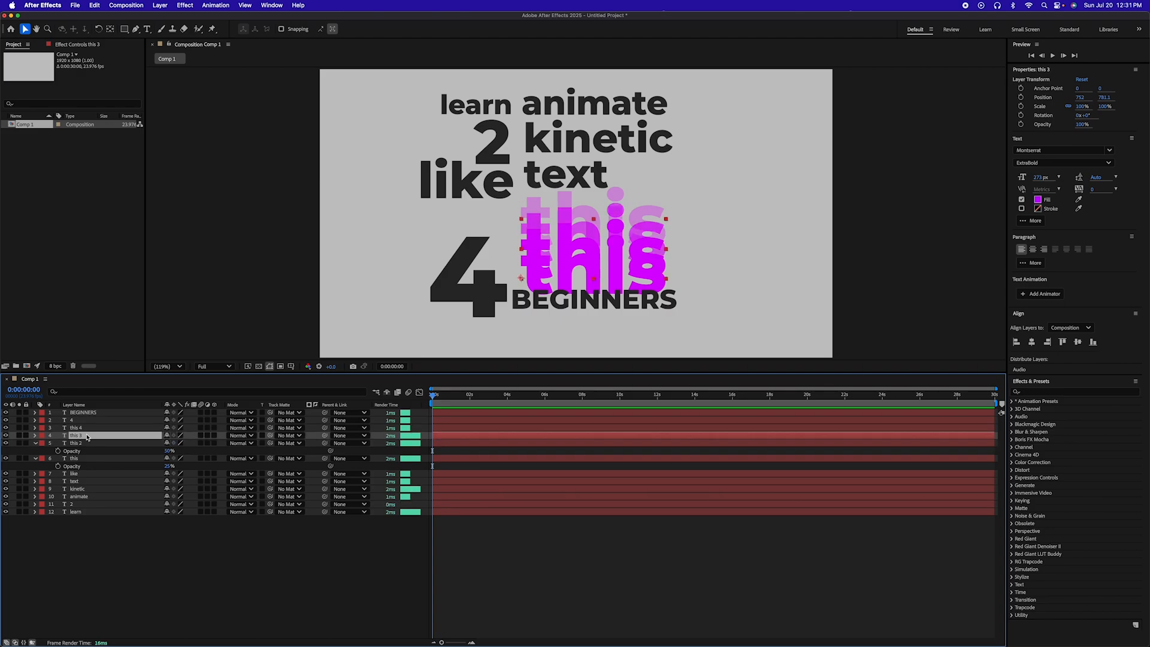
{"action": "key", "text": "t"}
{"action": "left_click", "coordinate": [171, 443]}
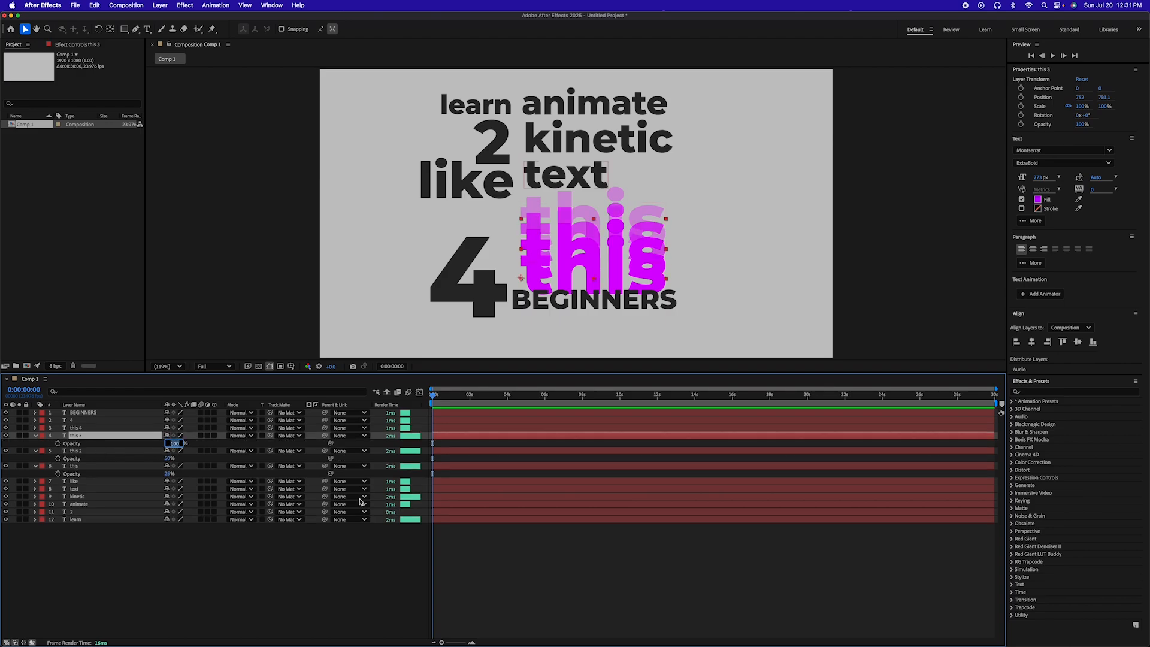
{"action": "type", "text": "75"}
{"action": "left_click", "coordinate": [261, 587]}
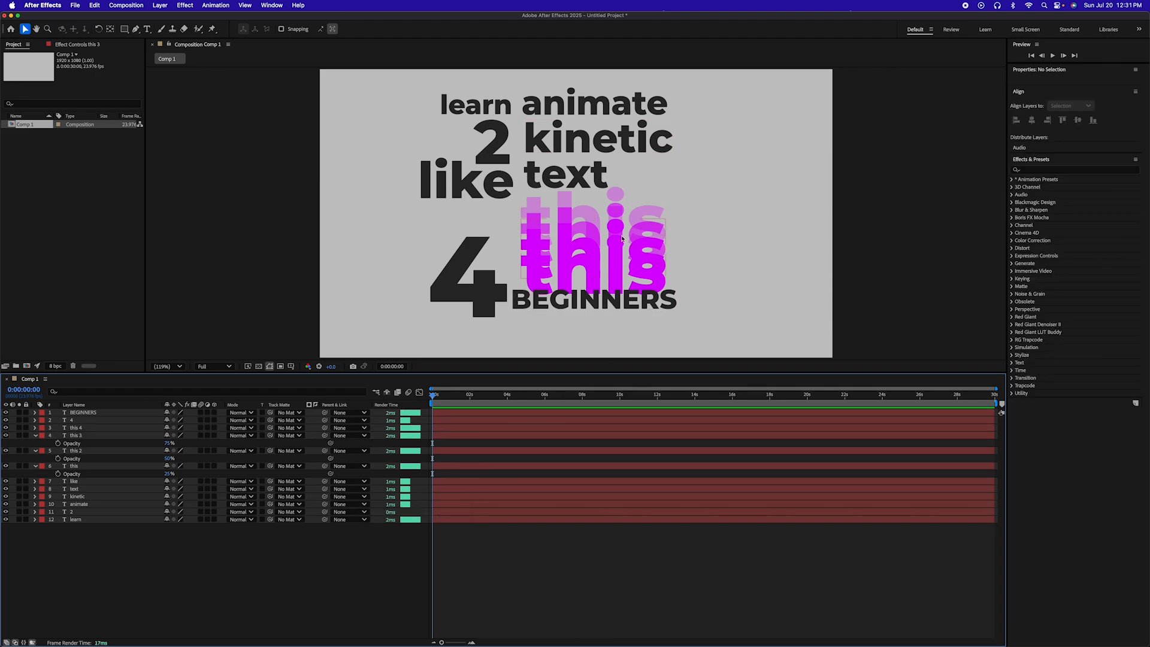
Shift "4" and "BEGINNERS" together down 40 px so "BEGINNERS" sits just below the stacked "this" copies.
{"action": "left_click", "coordinate": [524, 307]}
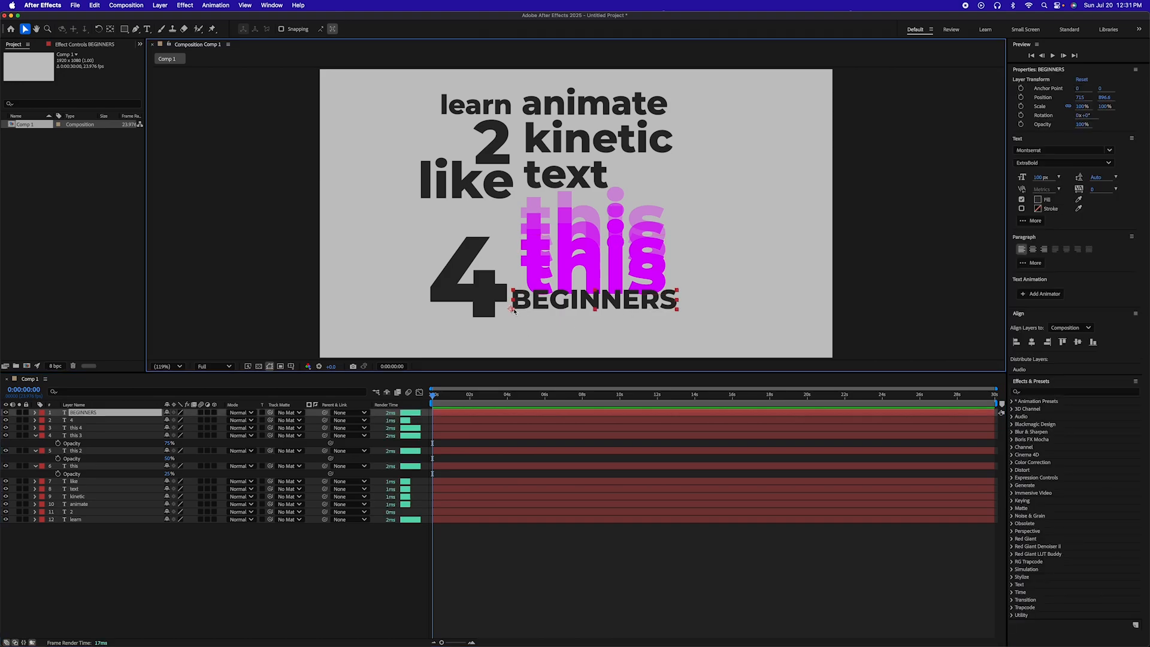
{"action": "left_click", "coordinate": [490, 294], "text": "shift"}
{"action": "key", "text": "shift+Down"}
{"action": "key", "text": "shift+Down"}
{"action": "key", "text": "shift+Down"}
{"action": "key", "text": "shift+Down"}
{"action": "key", "text": "shift+Down"}
{"action": "key", "text": "shift+Down"}
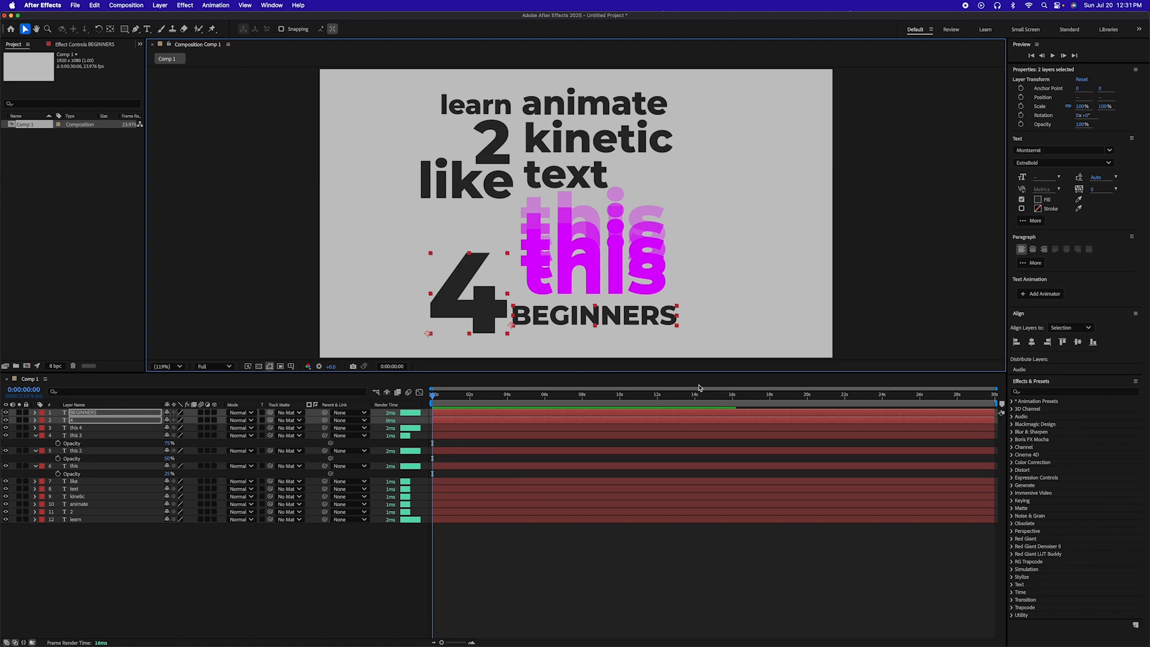
{"action": "key", "text": "shift+Up"}
{"action": "key", "text": "shift+Up"}
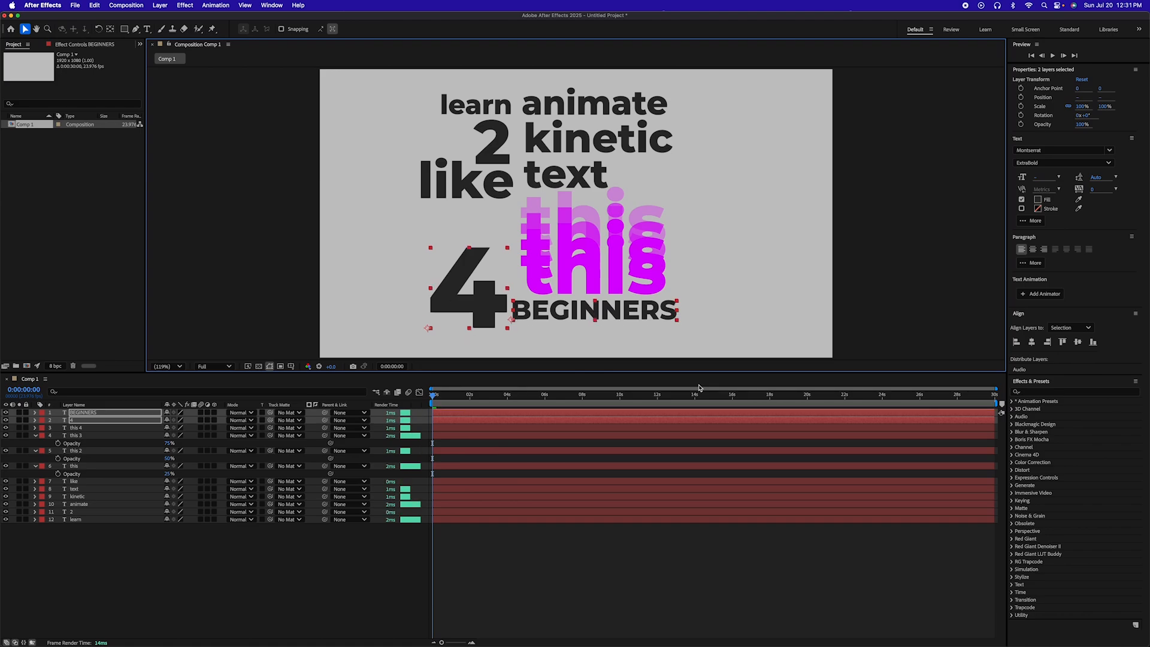
{"action": "key", "text": "shift+Left"}
{"action": "key", "text": "shift+Left"}
{"action": "key", "text": "shift+Right"}
{"action": "key", "text": "shift+Right"}
Reduce the font size of "BEGINNERS" to about 93 px to match the width of "this" above it.
{"action": "left_click", "coordinate": [701, 413]}
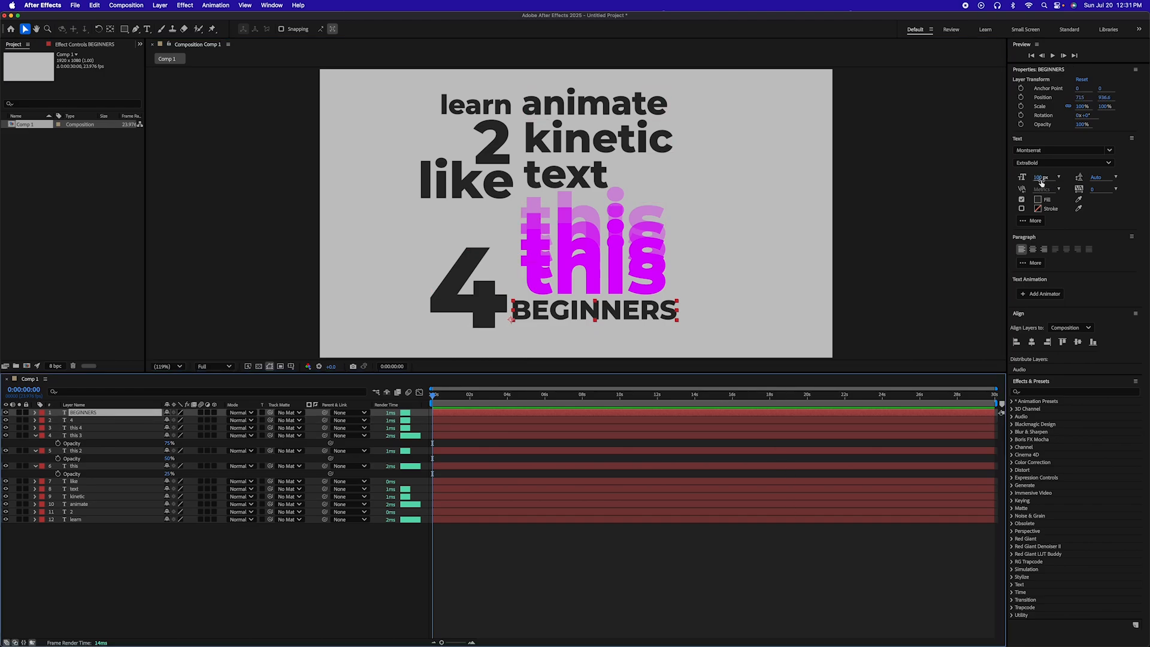
{"action": "left_click_drag", "start_coordinate": [1042, 177], "coordinate": [1036, 179]}
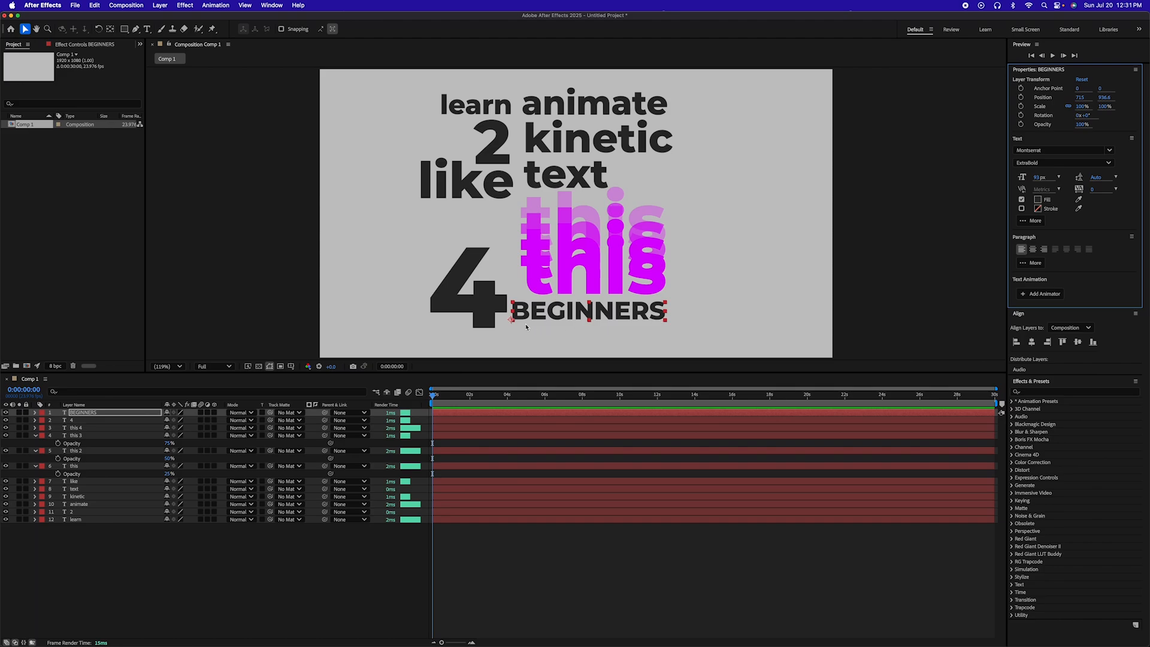
Shift "BEGINNERS" right to line up with the left edge of "this" and reduce its font size to about 88 px.
{"action": "left_click_drag", "start_coordinate": [524, 318], "coordinate": [532, 319]}
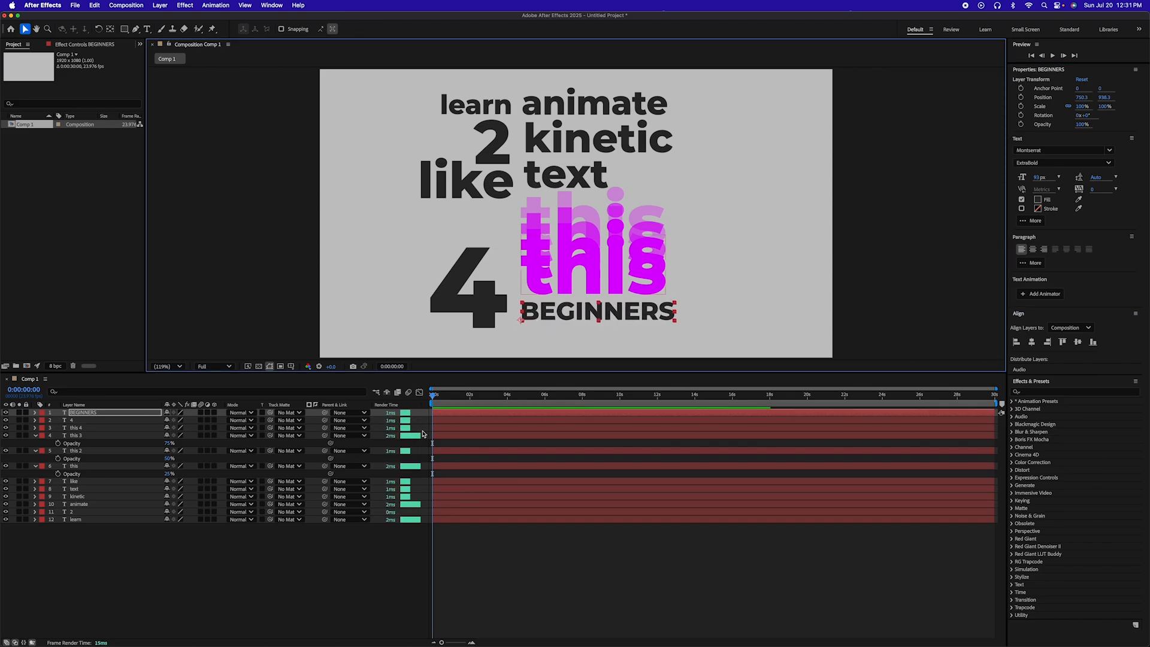
{"action": "left_click_drag", "start_coordinate": [1037, 180], "coordinate": [731, 356]}
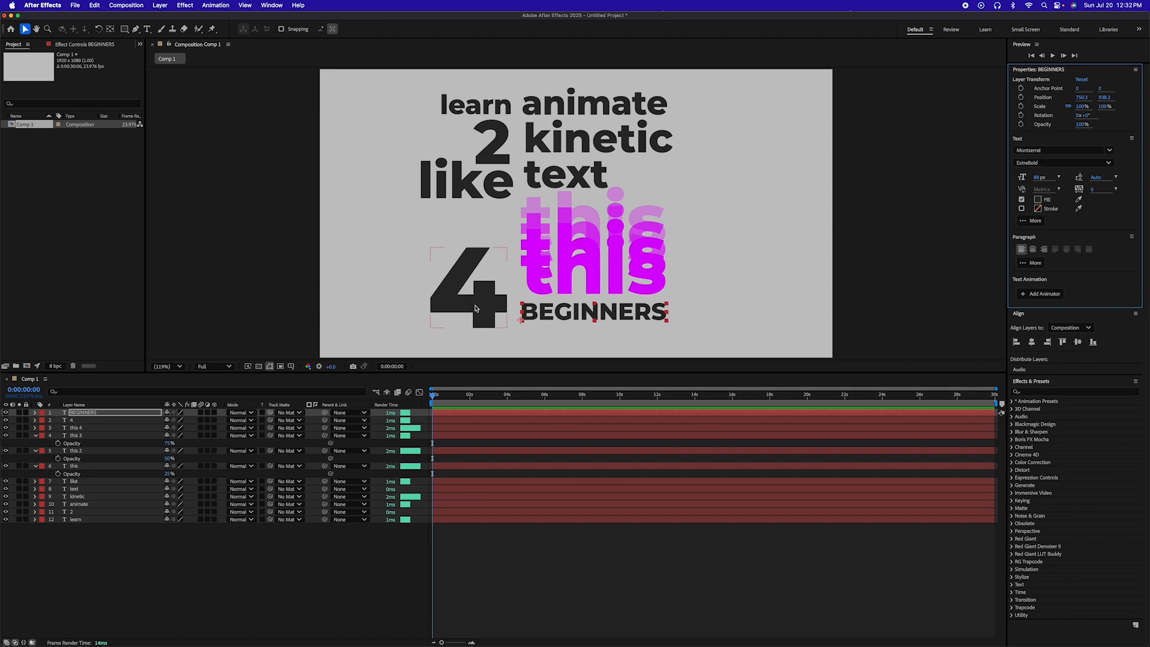
Move "4" down about 30 px so its base sits slightly below "BEGINNERS".
{"action": "left_click_drag", "start_coordinate": [476, 308], "coordinate": [474, 315]}
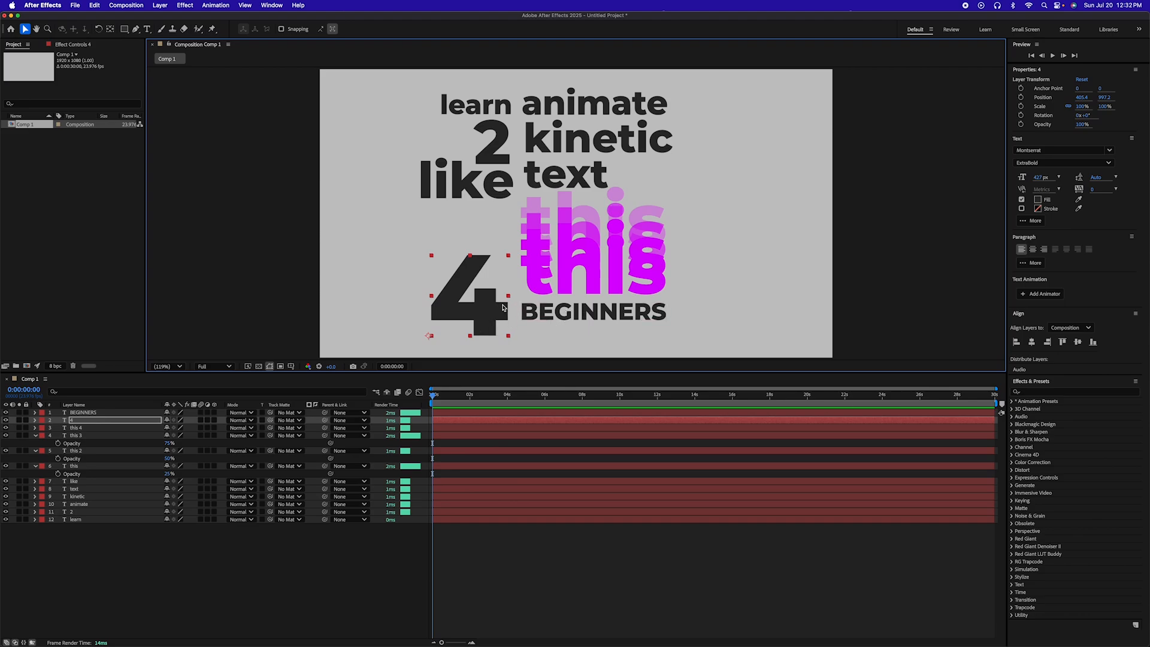
{"action": "key", "text": "/"}
{"action": "left_click", "coordinate": [521, 590]}
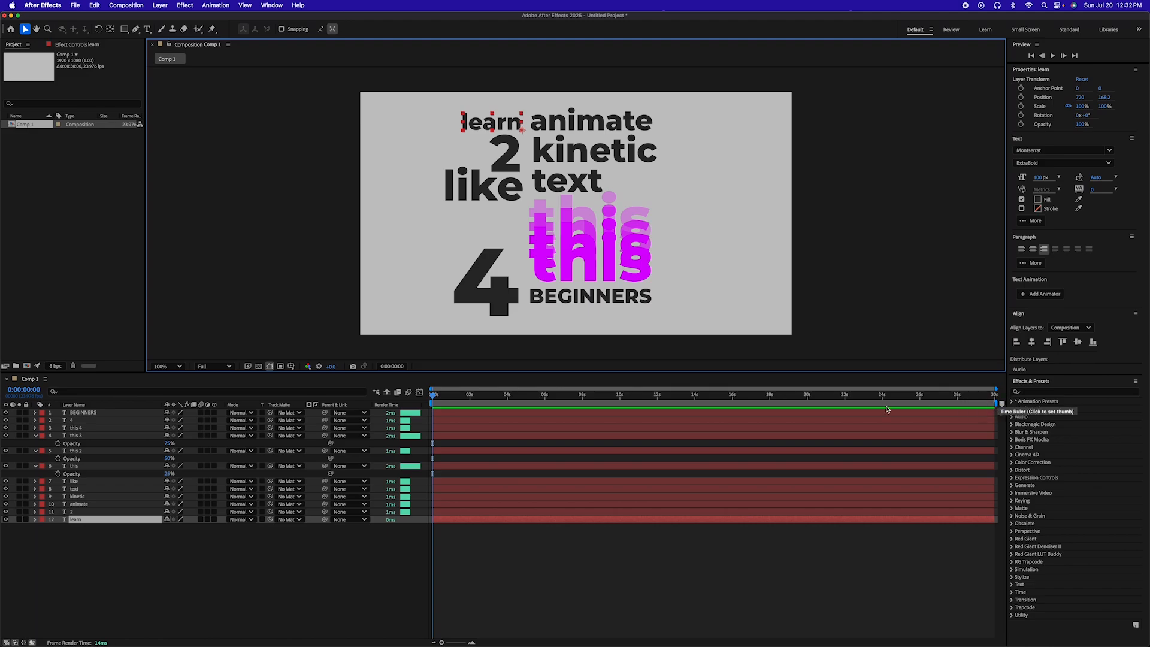
Set the duration of Comp 1 to 0:00:10:00.
{"action": "left_click", "coordinate": [45, 378]}
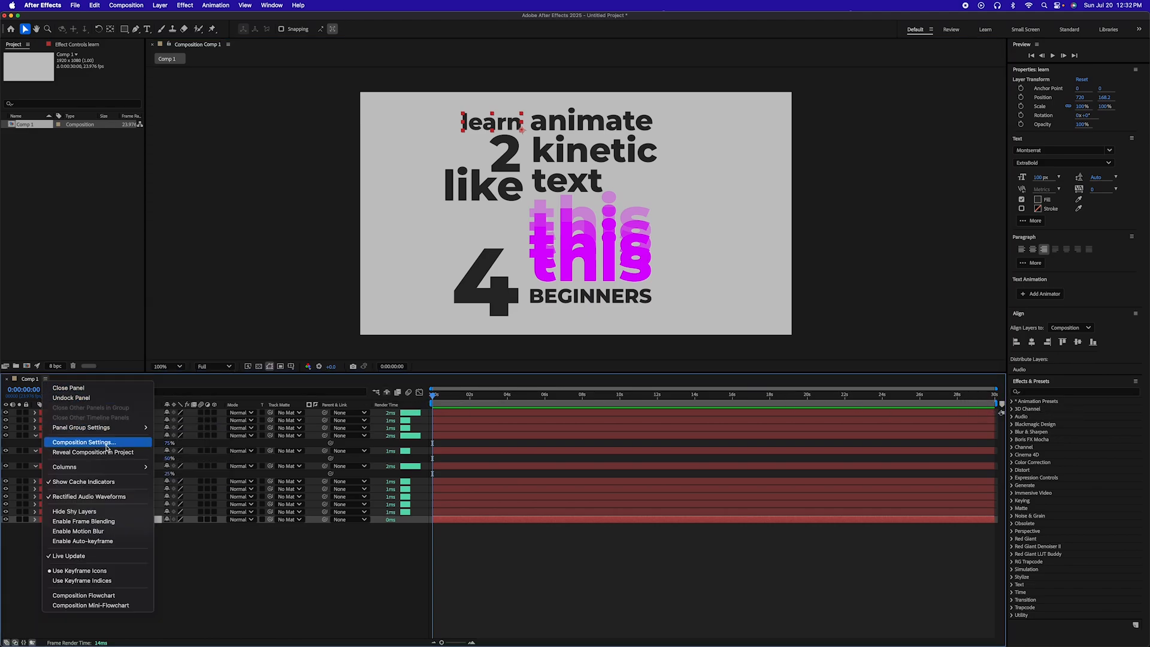
{"action": "left_click", "coordinate": [109, 380]}
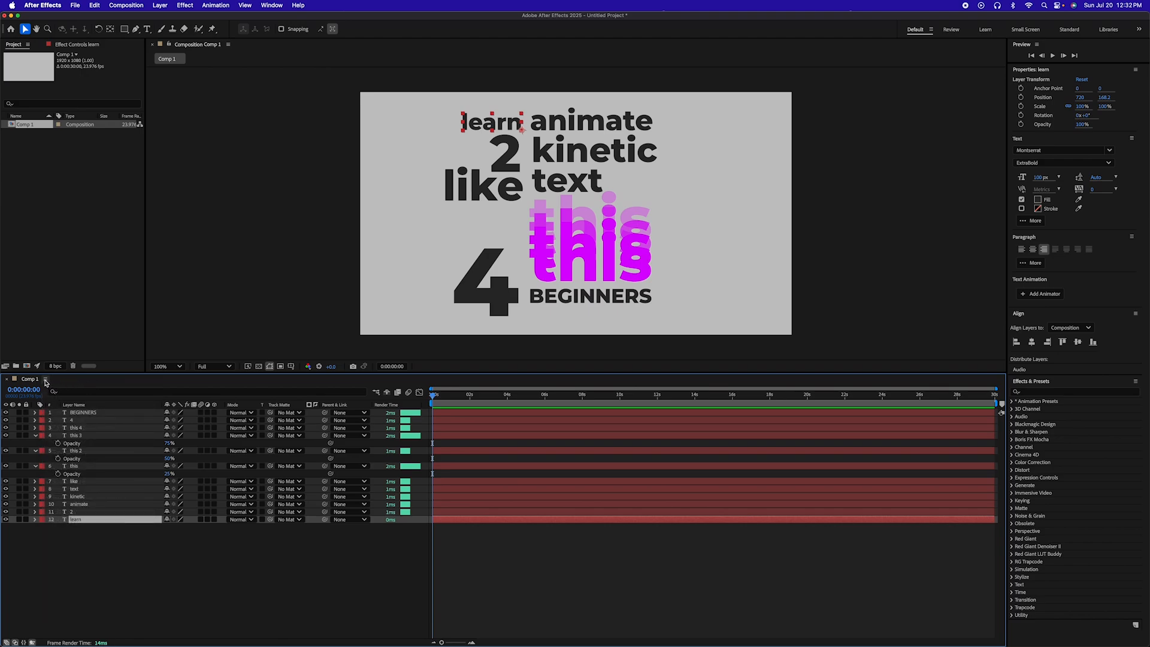
{"action": "left_click", "coordinate": [45, 379]}
{"action": "mouse_move", "coordinate": [60, 432]}
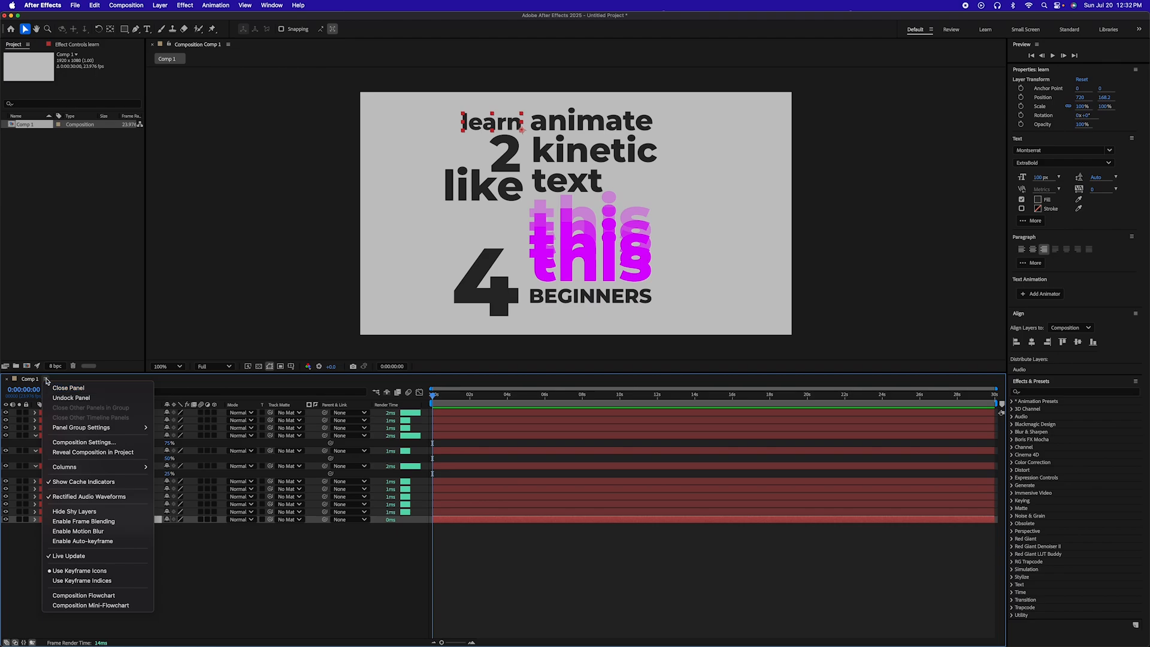
{"action": "left_click", "coordinate": [83, 447]}
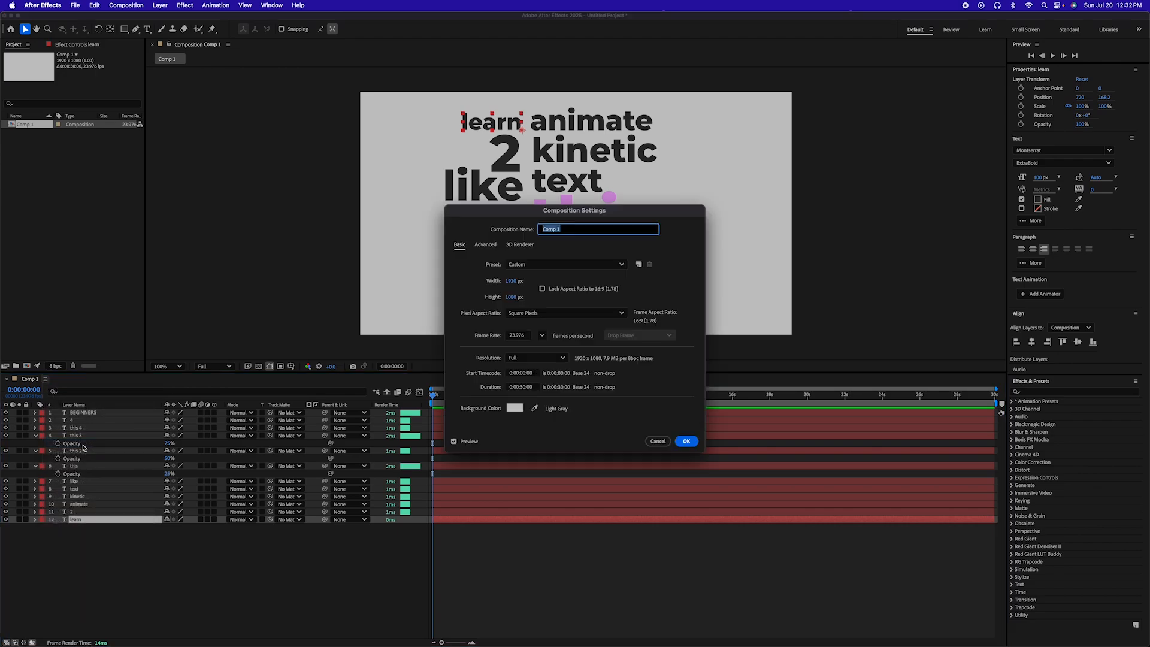
{"action": "left_click", "coordinate": [523, 388]}
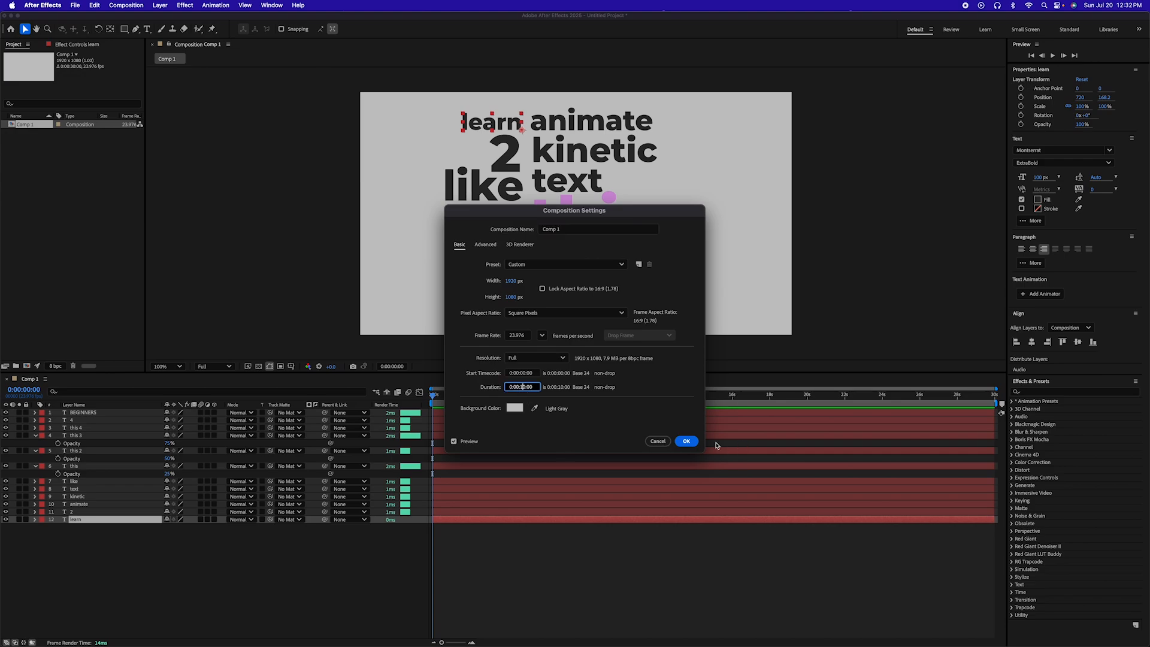
{"action": "left_click", "coordinate": [689, 442]}
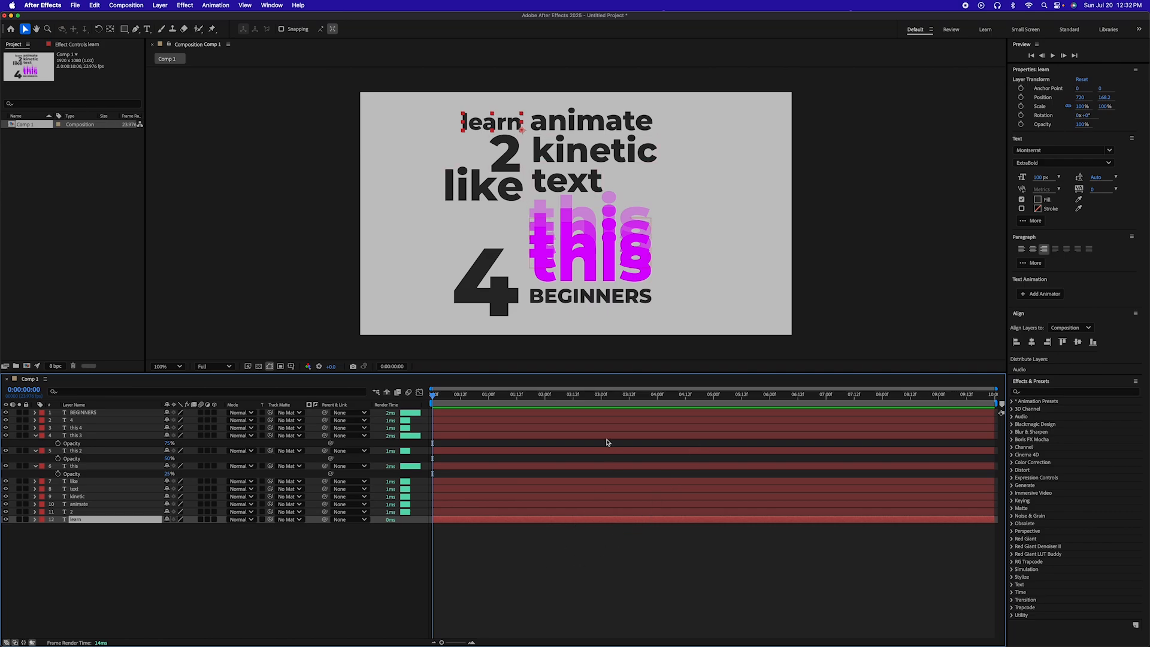
At 0:00:01:00, collapse the open layer properties and draw a white rectangle about 335 by 108 px covering "learn".
{"action": "left_click_drag", "start_coordinate": [440, 398], "coordinate": [492, 402]}
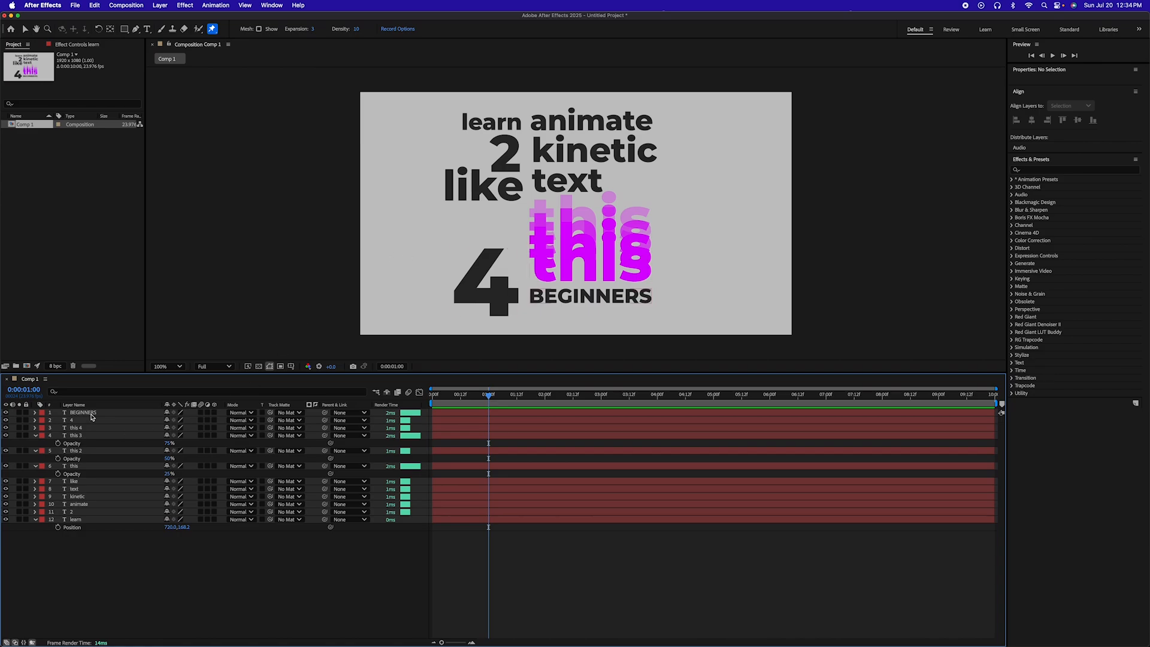
{"action": "key", "text": "u"}
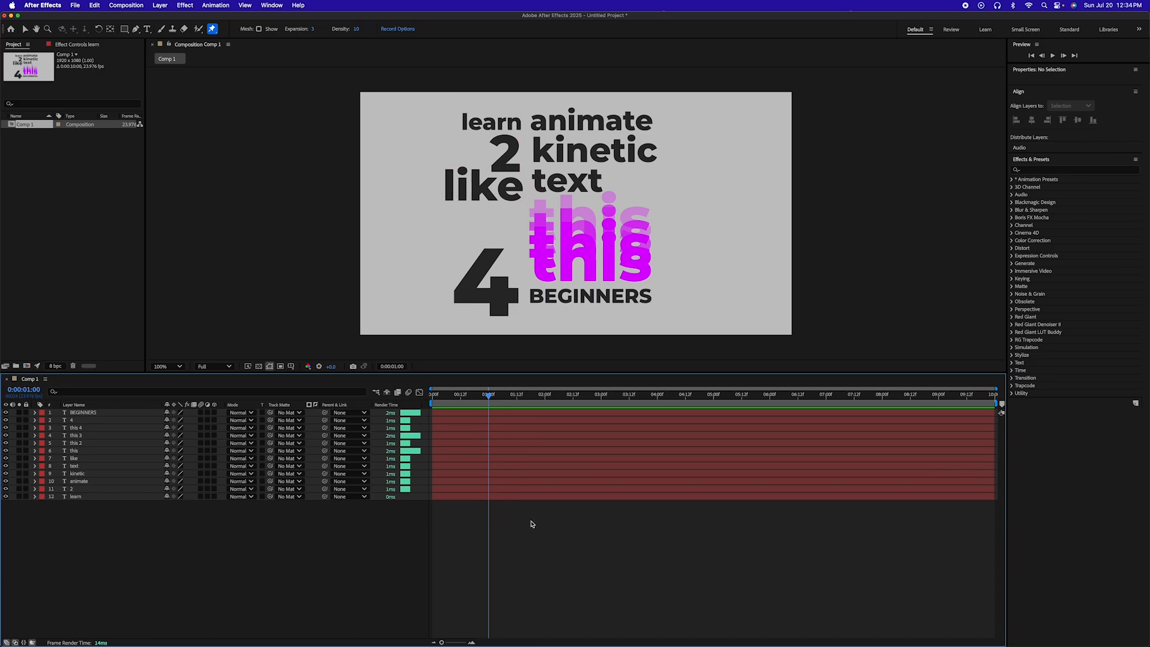
{"action": "key", "text": "q"}
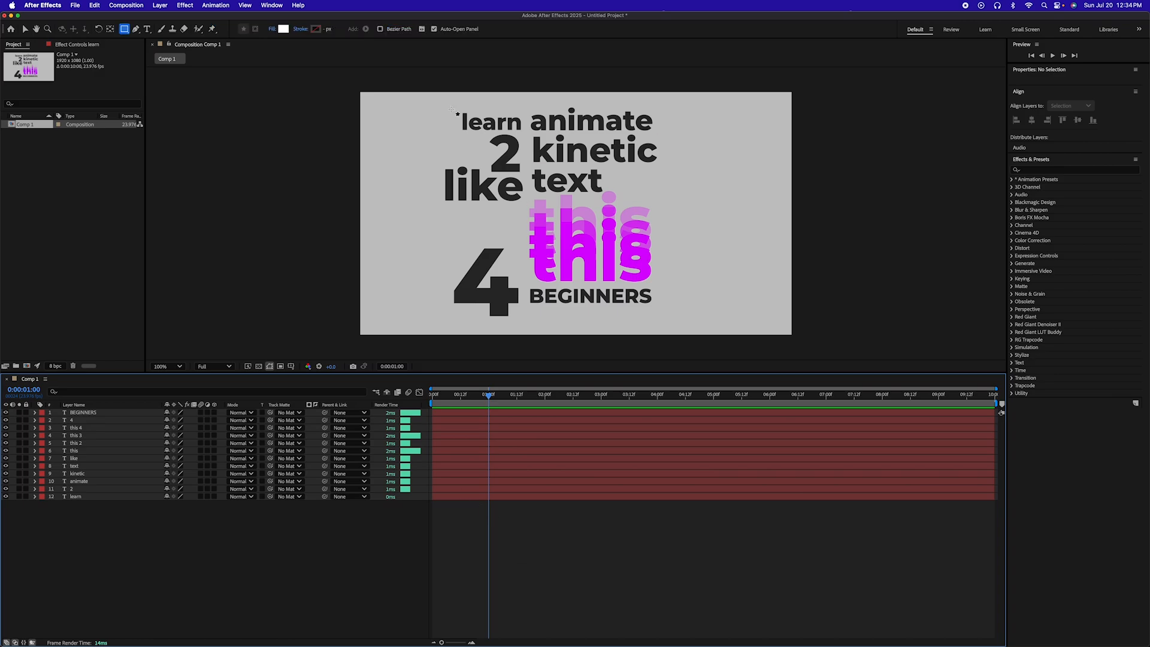
{"action": "left_click_drag", "start_coordinate": [452, 109], "coordinate": [526, 133]}
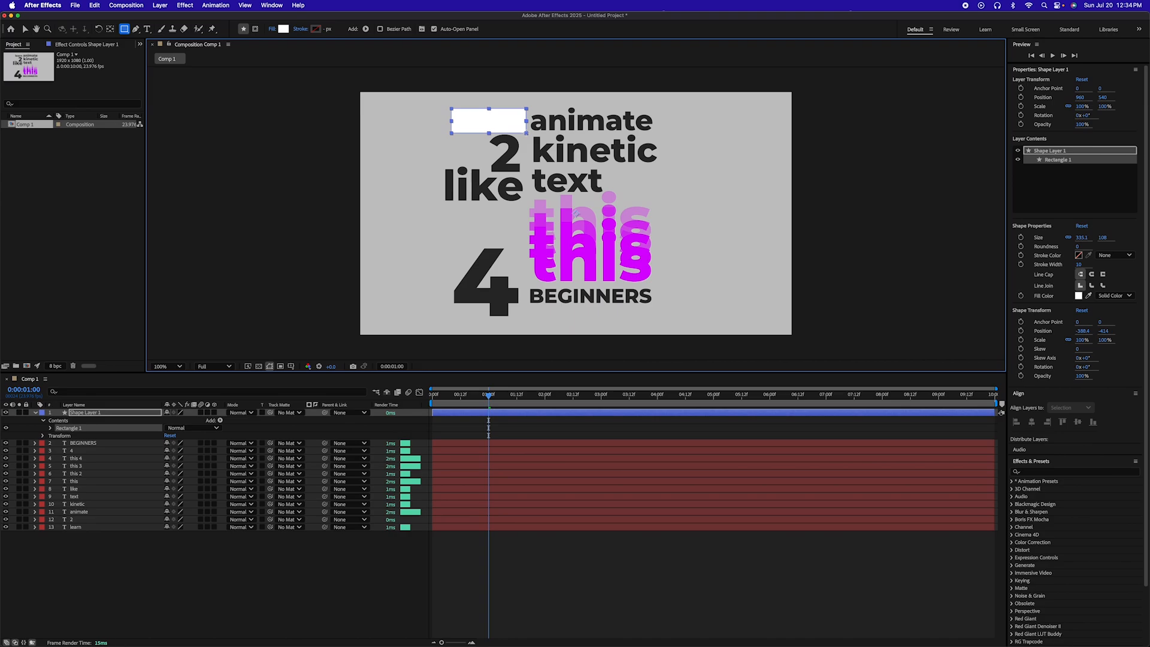
Rename the new rectangle's shape layer as "learn mask".
{"action": "left_click", "coordinate": [101, 414]}
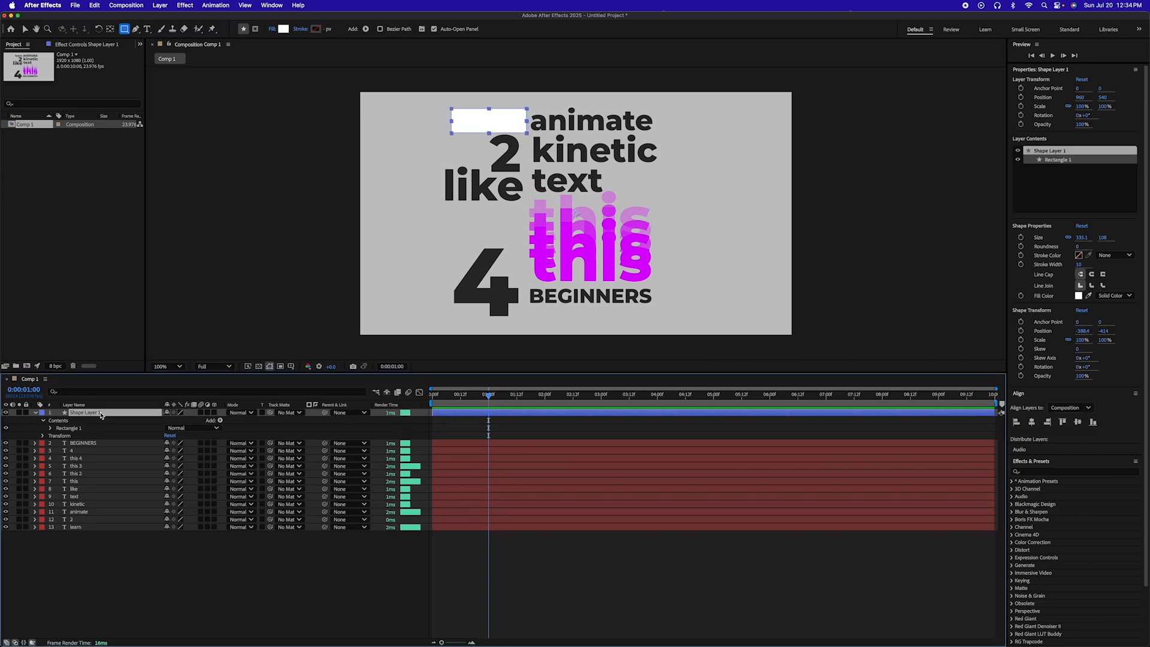
{"action": "key", "text": "Return"}
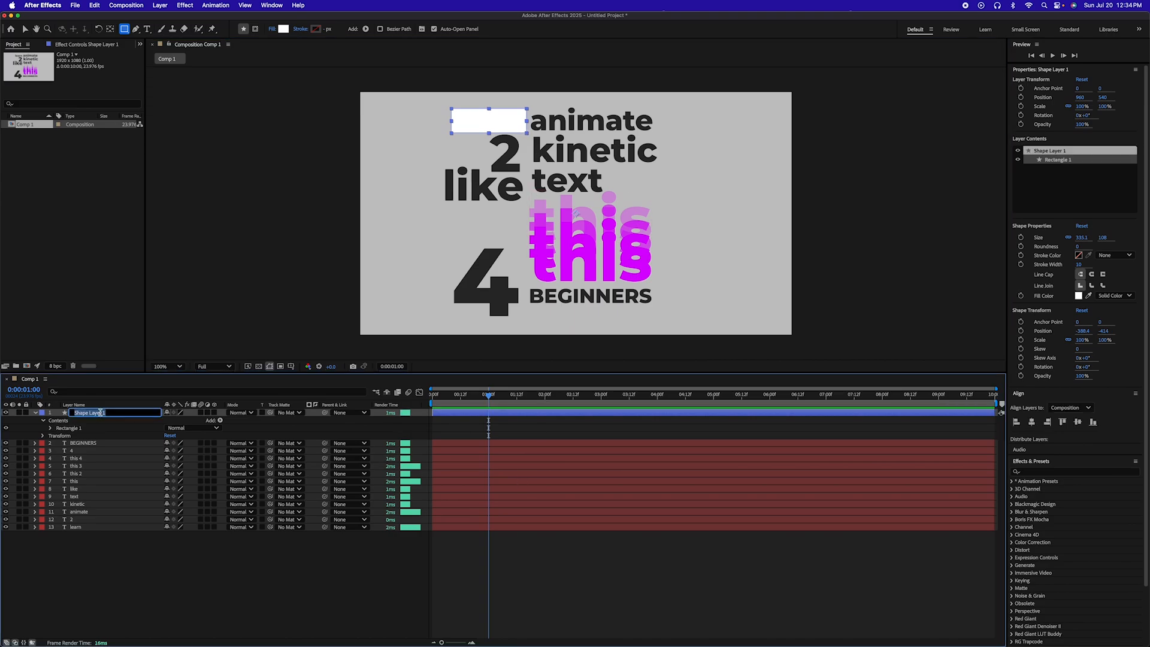
{"action": "type", "text": "lean mask"}
{"action": "key", "text": "BackSpace"}
{"action": "key", "text": "BackSpace"}
{"action": "key", "text": "BackSpace"}
{"action": "key", "text": "BackSpace"}
{"action": "key", "text": "BackSpace"}
{"action": "key", "text": "BackSpace"}
{"action": "key", "text": "BackSpace"}
{"action": "key", "text": "BackSpace"}
{"action": "type", "text": "learn ma"}
{"action": "key", "text": "Return"}
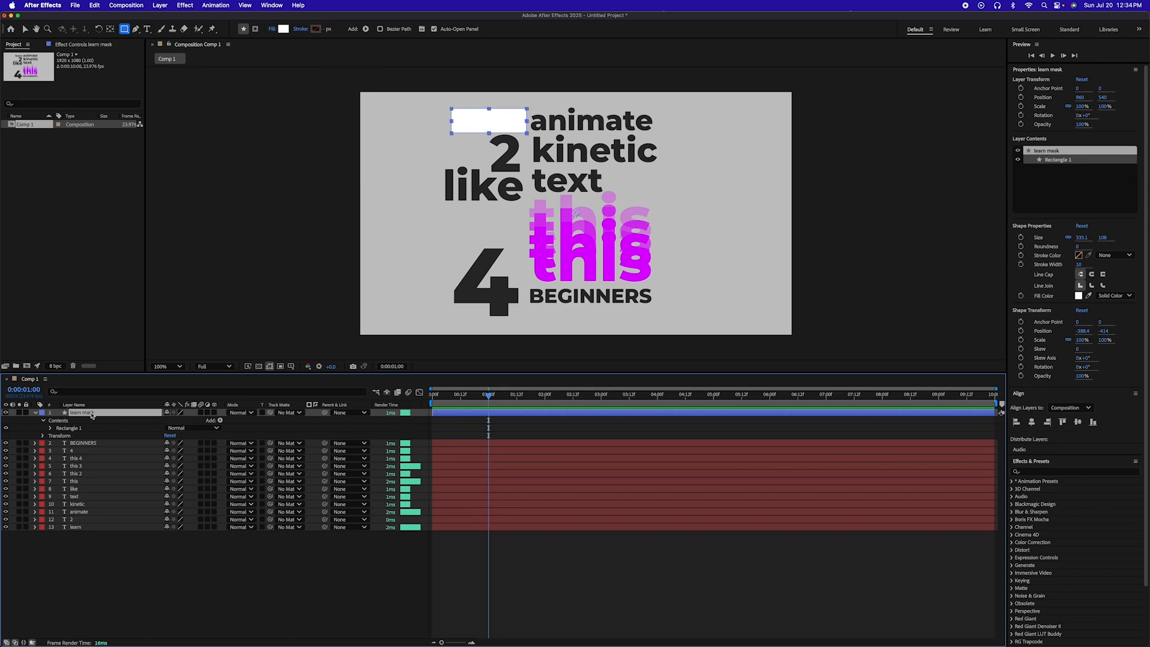
Place "learn mask" directly above the "learn" layer and assign it as the track matte of "learn".
{"action": "left_click_drag", "start_coordinate": [92, 414], "coordinate": [86, 525]}
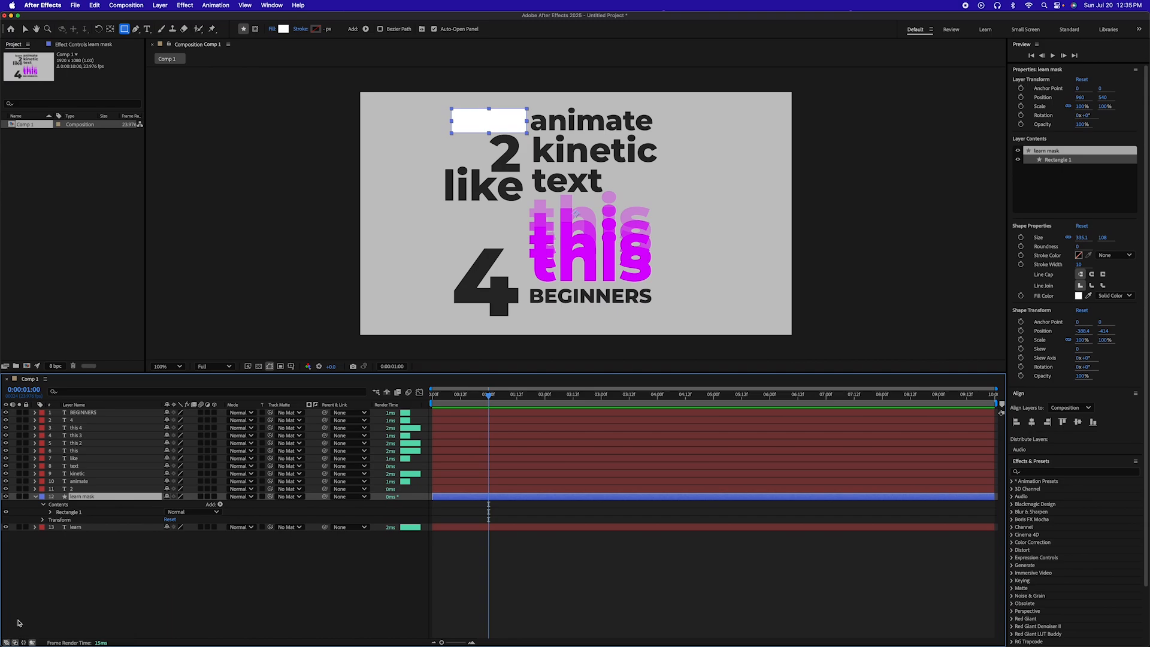
{"action": "left_click", "coordinate": [15, 643]}
{"action": "left_click", "coordinate": [15, 642]}
{"action": "left_click", "coordinate": [74, 527]}
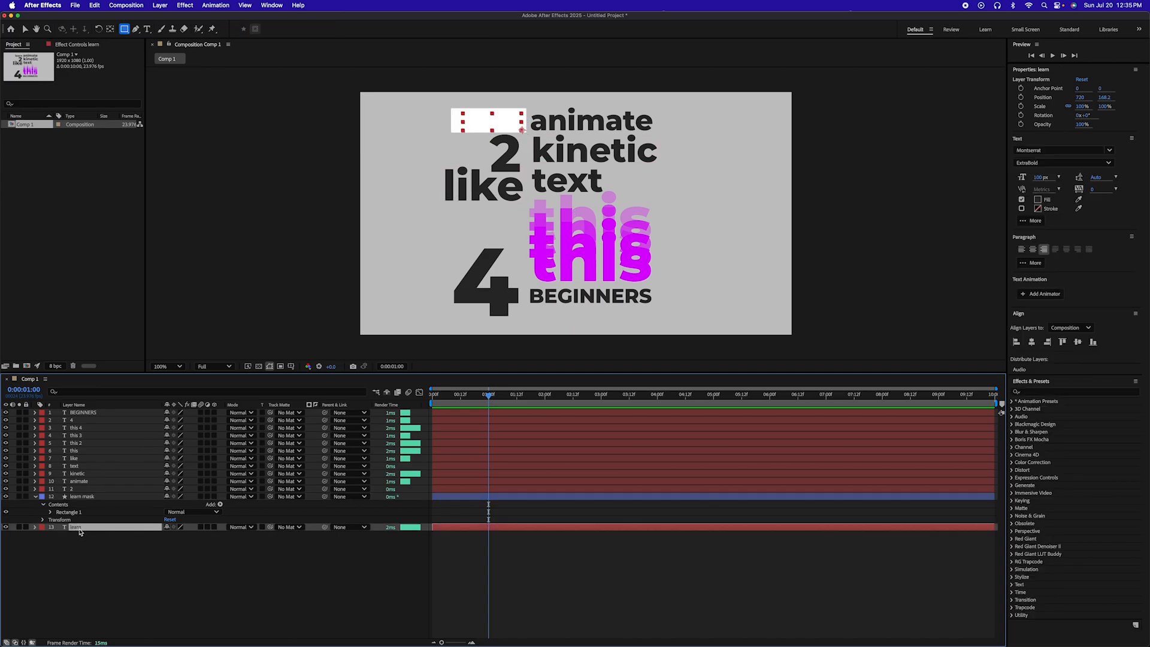
{"action": "left_click", "coordinate": [290, 527]}
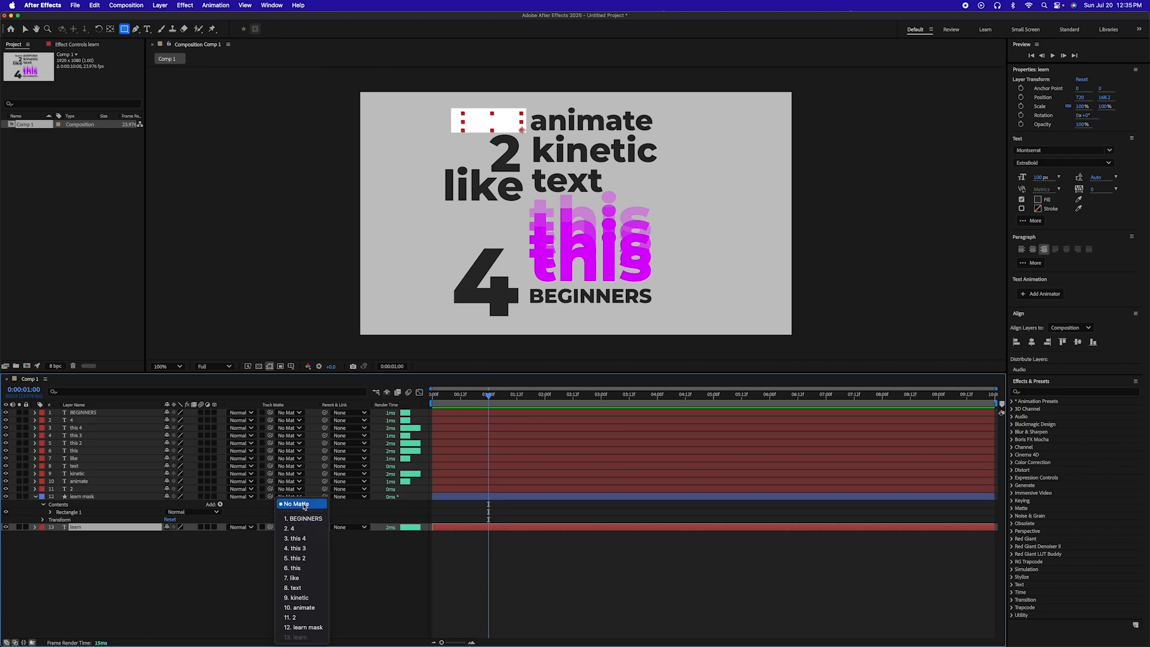
{"action": "left_click", "coordinate": [318, 628]}
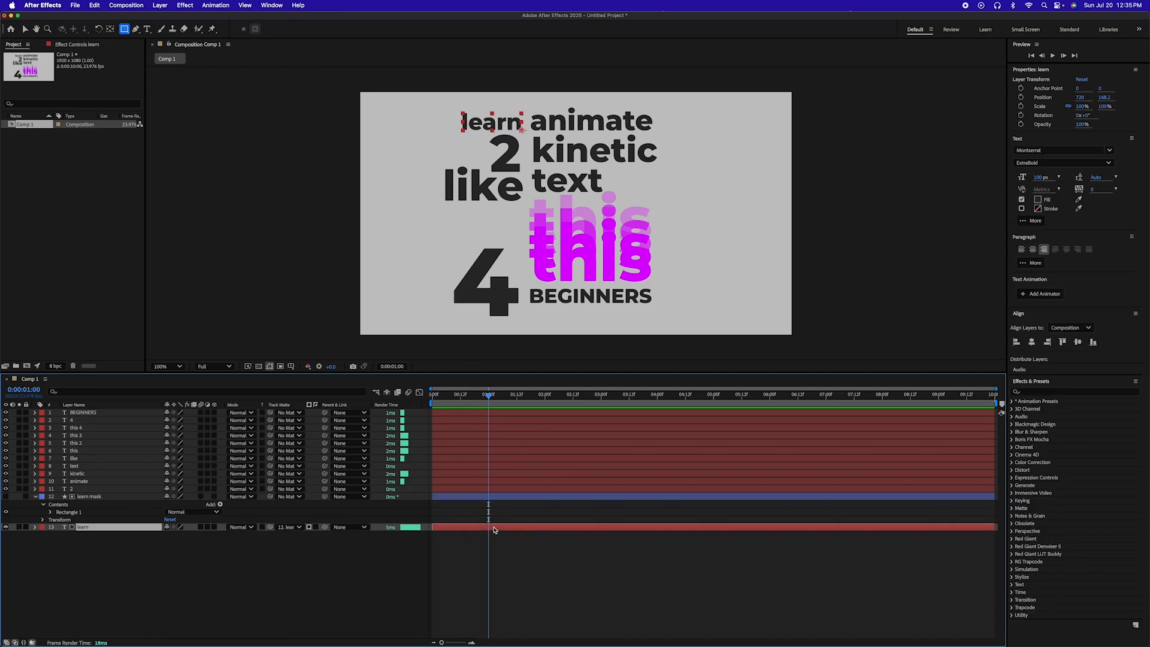
Keyframe the position of "learn" at 0:00:01:00, and at 0:00:00:00 move it down 100 px, out of its matte.
{"action": "key", "text": "alt+shift+p"}
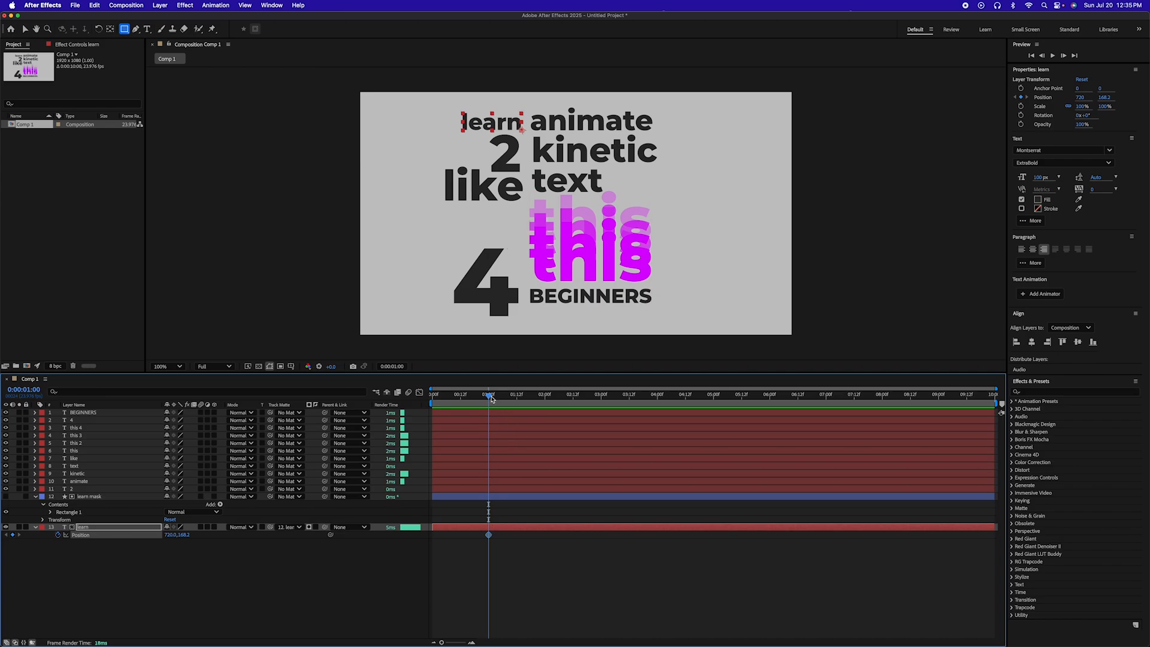
{"action": "left_click_drag", "start_coordinate": [489, 396], "coordinate": [424, 398]}
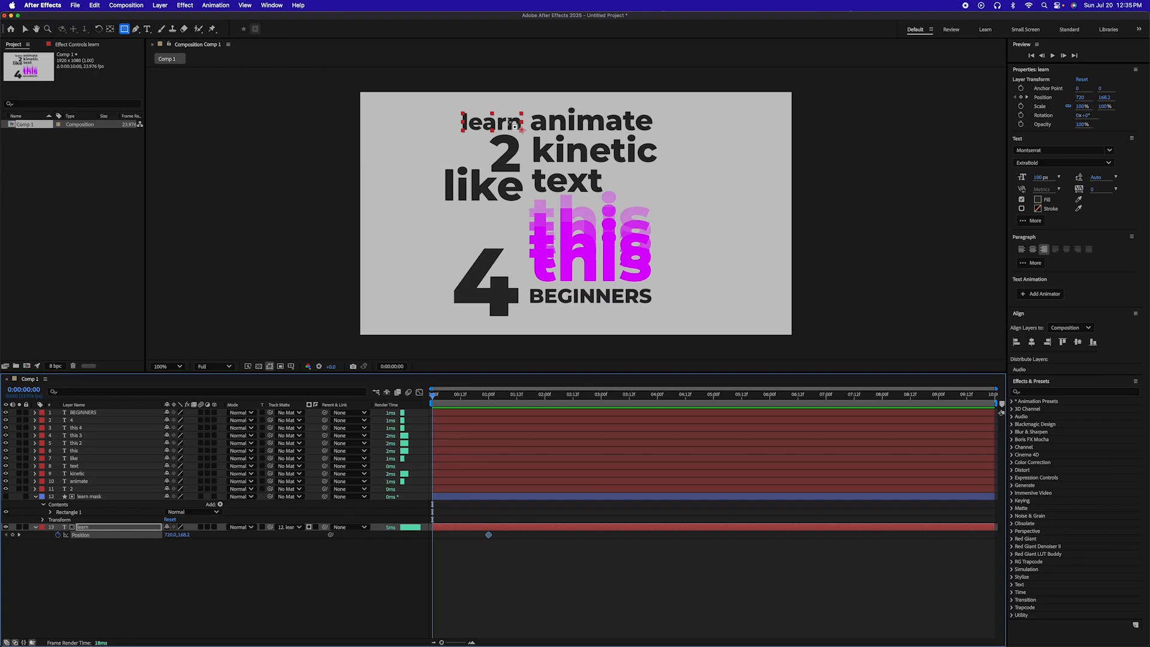
{"action": "key", "text": "shift+Down"}
{"action": "key", "text": "shift+Down"}
{"action": "key", "text": "shift+Down"}
{"action": "key", "text": "shift+Down"}
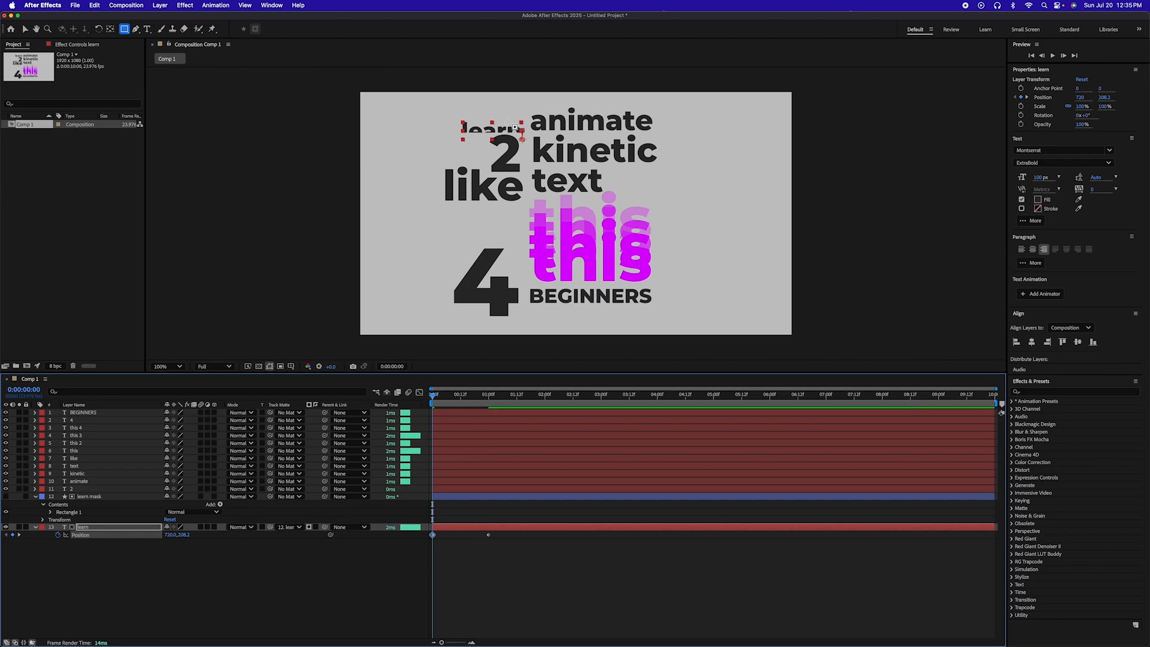
{"action": "key", "text": "shift+Down"}
{"action": "key", "text": "shift+Down"}
{"action": "key", "text": "shift+Down"}
{"action": "key", "text": "shift+Down"}
{"action": "key", "text": "shift+Down"}
{"action": "key", "text": "shift+Down"}
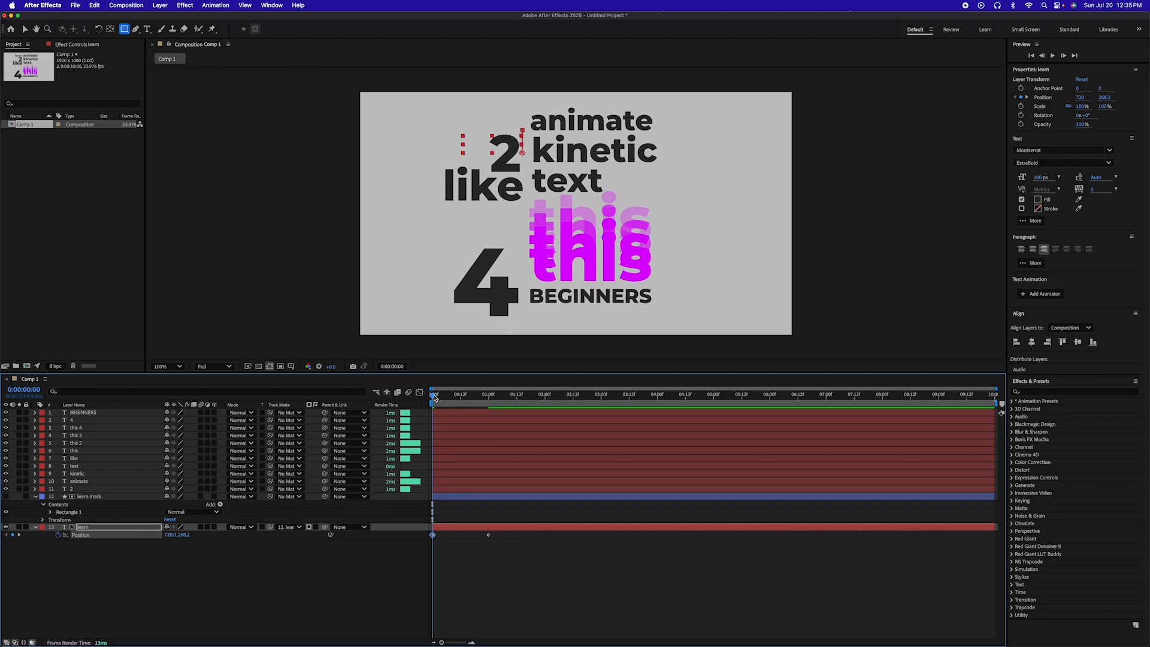
Return to 0:00:01:00 and, with no layer selected, draw a white rectangle about 213 by 203 px covering "2".
{"action": "left_click_drag", "start_coordinate": [434, 397], "coordinate": [489, 394]}
{"action": "left_click", "coordinate": [497, 144]}
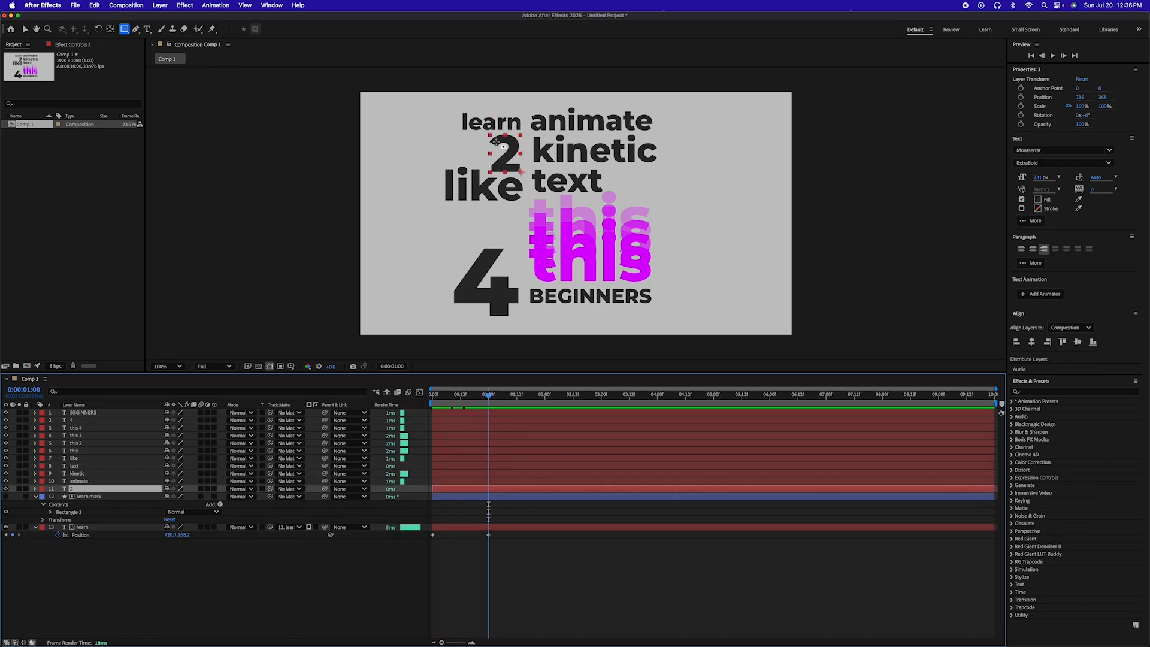
{"action": "left_click", "coordinate": [550, 515]}
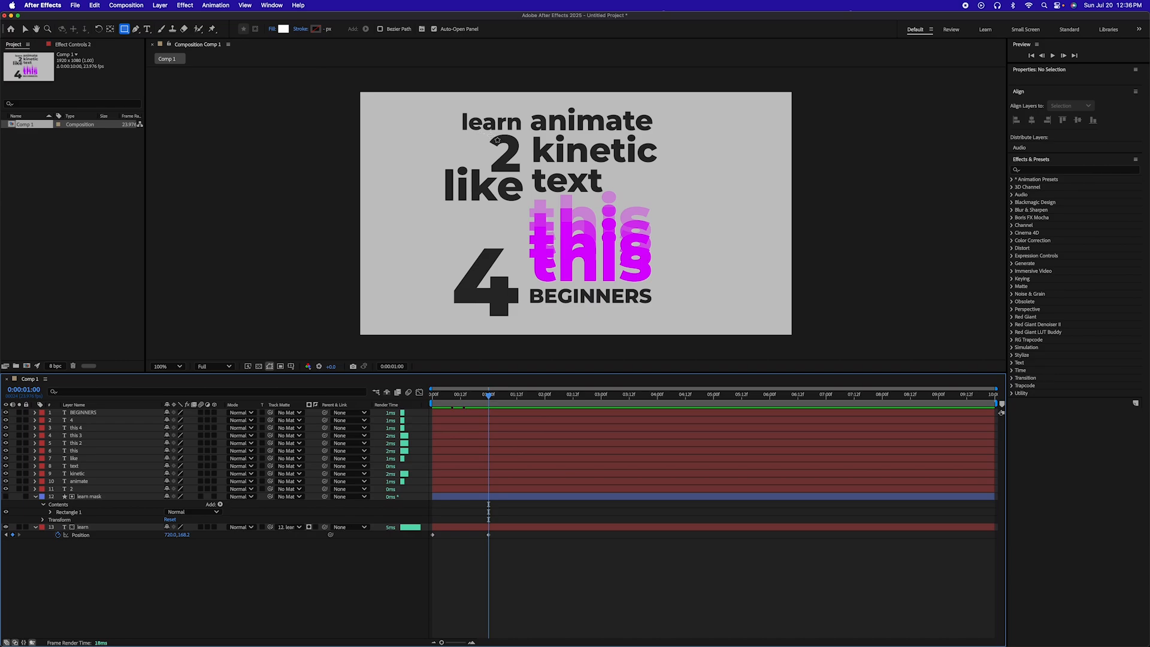
{"action": "mouse_move", "coordinate": [481, 133]}
{"action": "left_mouse_down"}
{"action": "mouse_move", "coordinate": [538, 185]}
{"action": "mouse_move", "coordinate": [528, 178]}
{"action": "left_mouse_up"}
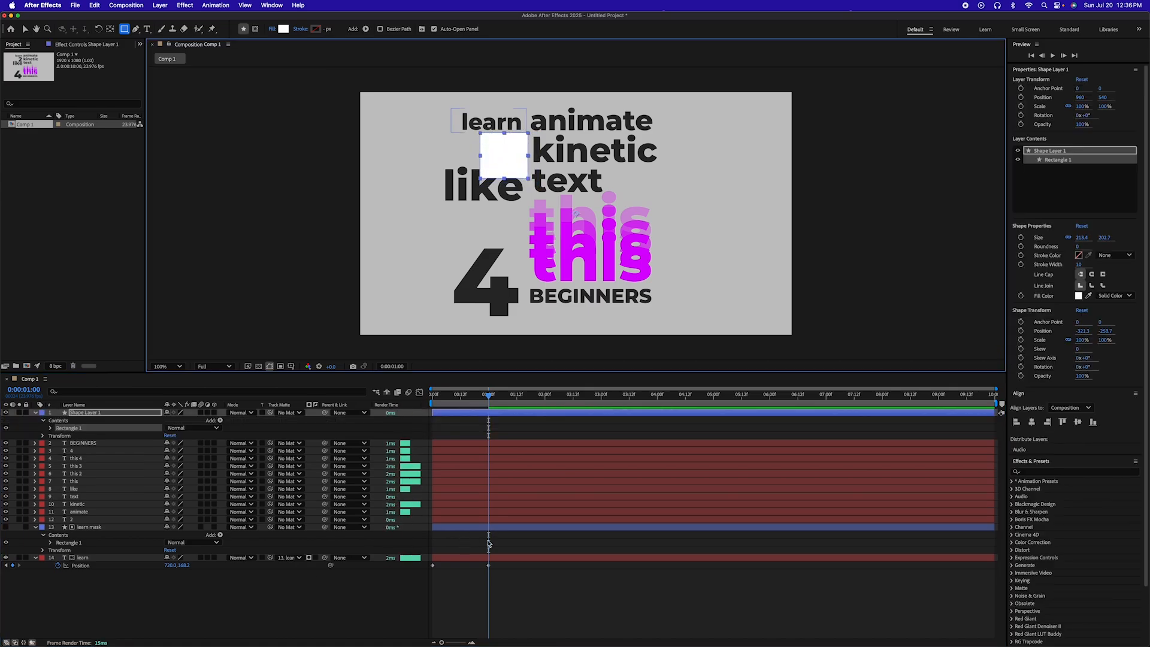
Rename the new rectangle's shape layer as "2 mask" and place it directly above the "2" layer.
{"action": "left_click", "coordinate": [496, 520]}
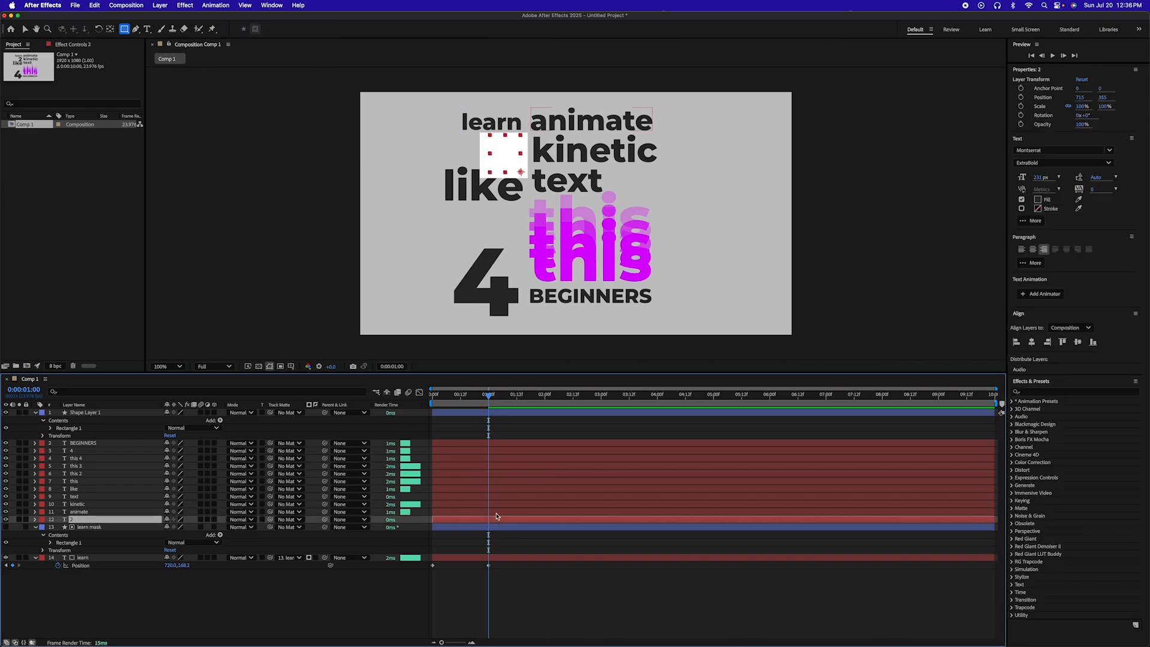
{"action": "left_click", "coordinate": [497, 514]}
{"action": "left_click", "coordinate": [494, 521]}
{"action": "left_click", "coordinate": [463, 415]}
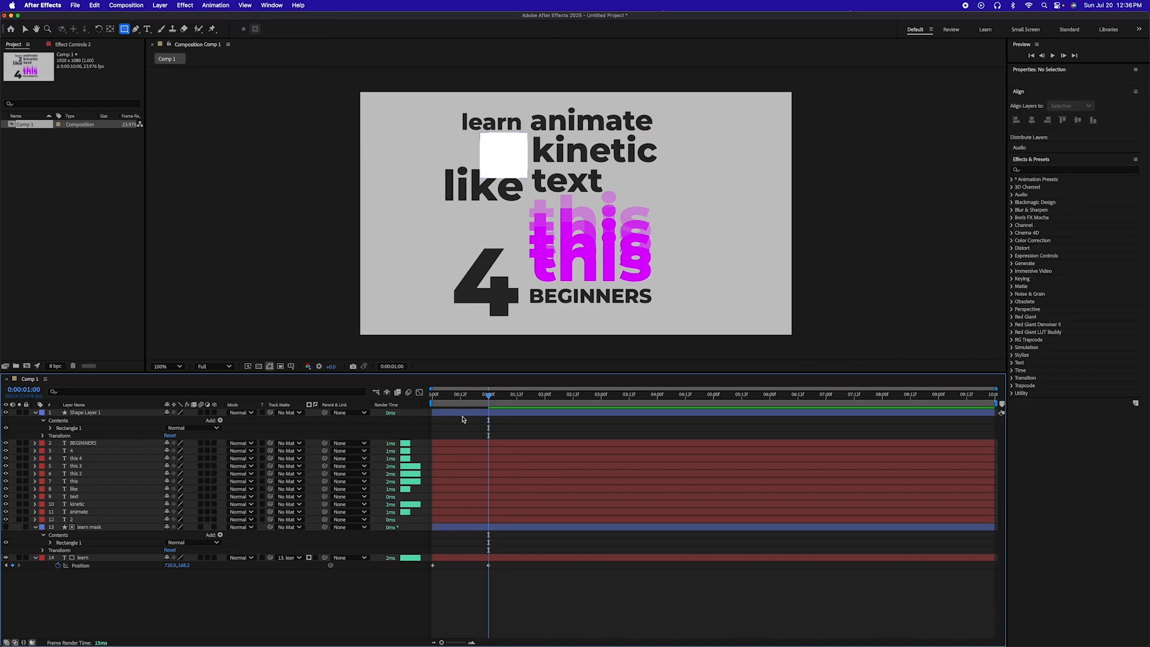
{"action": "key", "text": "Return"}
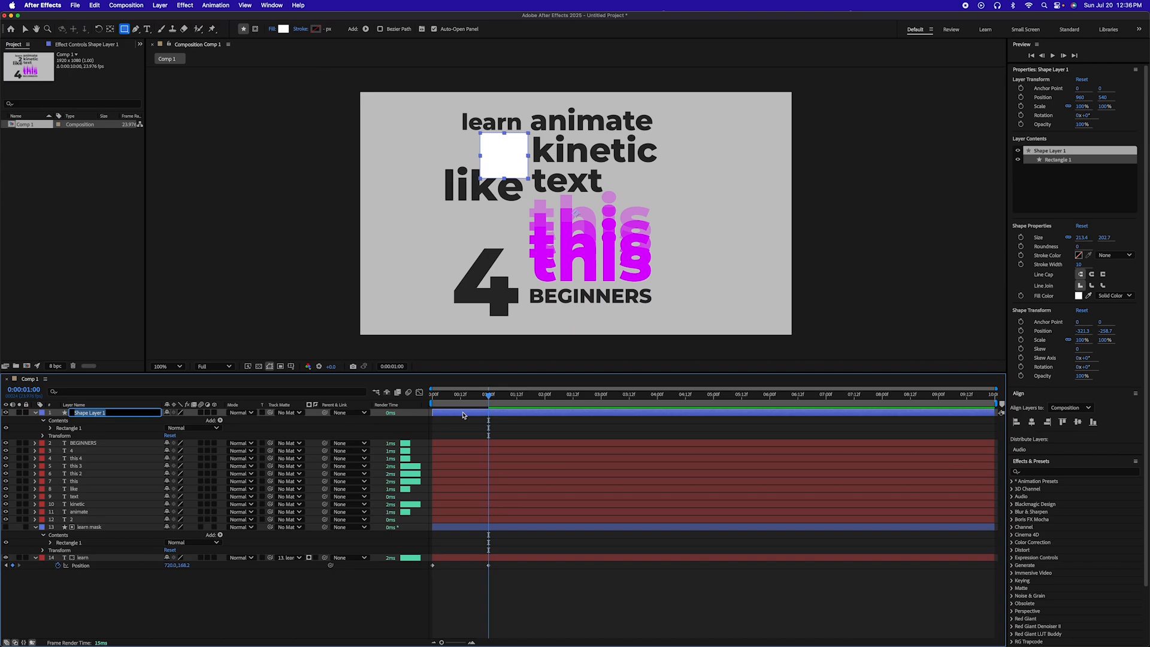
{"action": "type", "text": "2 mask"}
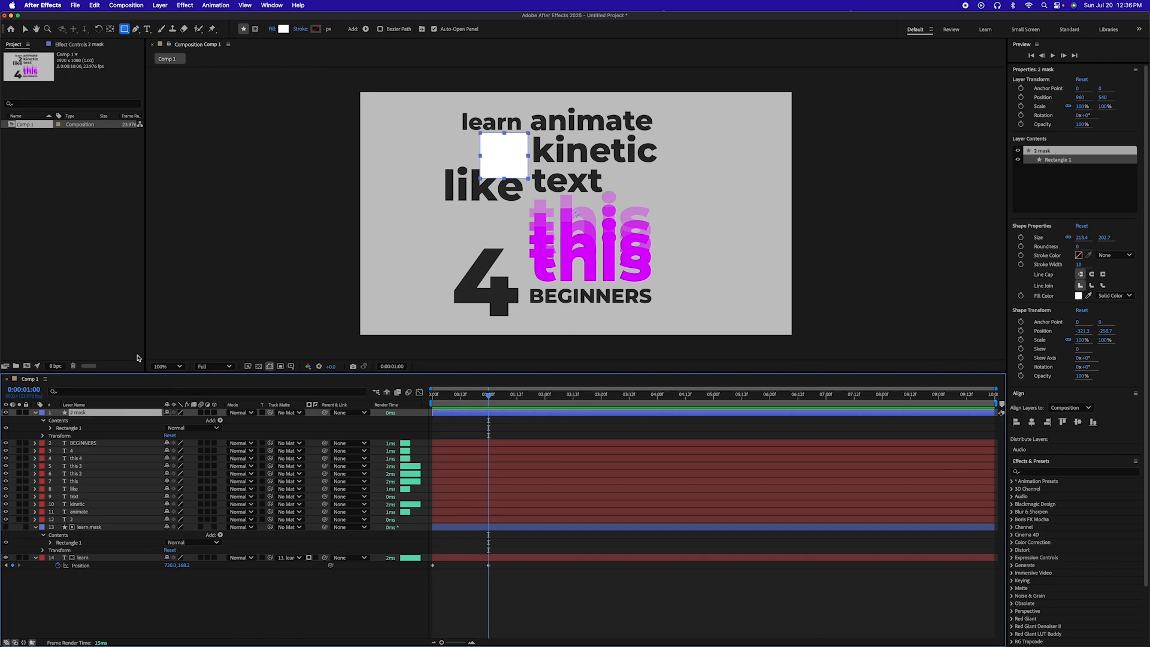
{"action": "left_click_drag", "start_coordinate": [79, 413], "coordinate": [83, 516]}
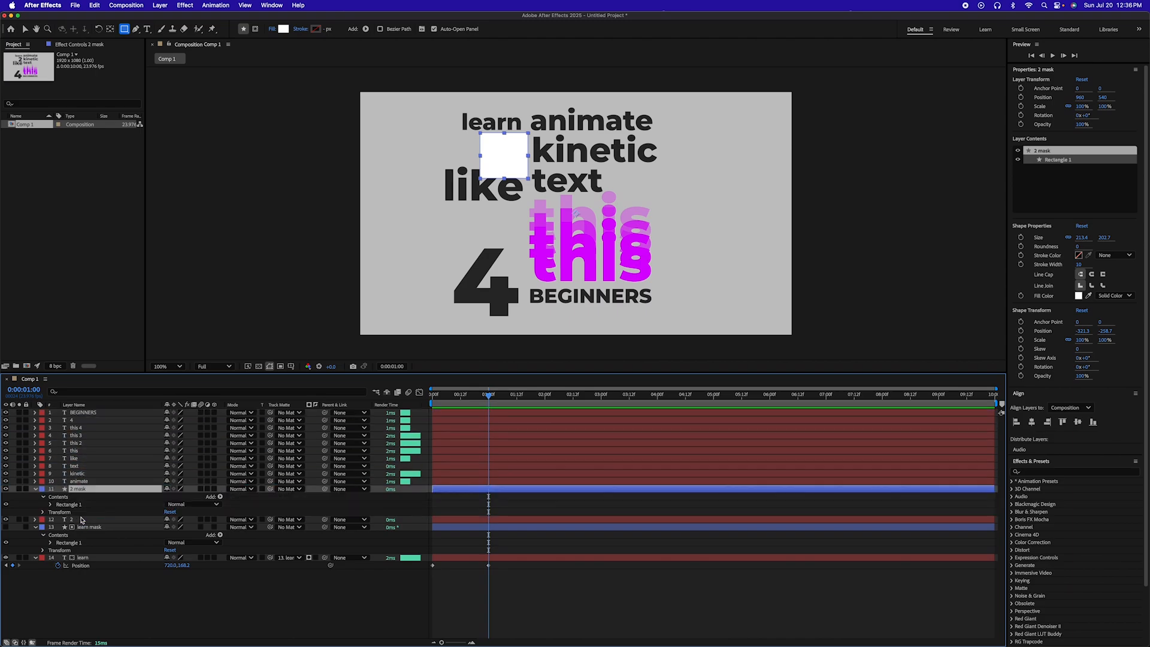
Keyframe the position of "2" at 0:00:01:00, and at 0:00:00:00 move it up 180 px, out of its mask rectangle.
{"action": "left_click", "coordinate": [485, 522]}
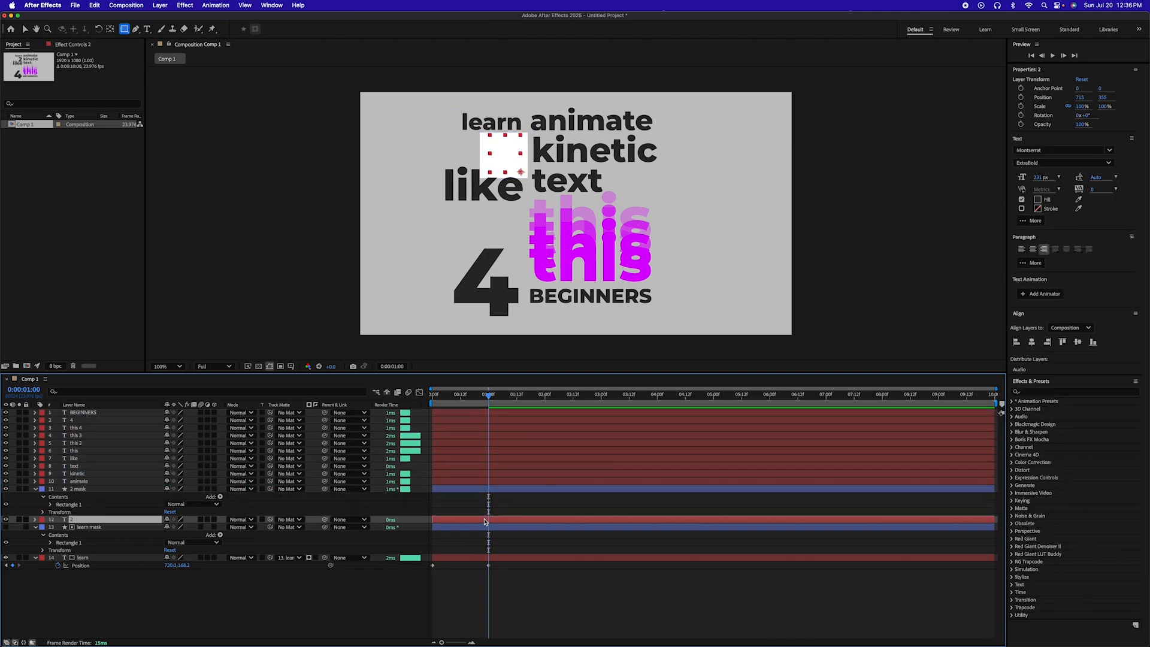
{"action": "key", "text": "alt+shift+p"}
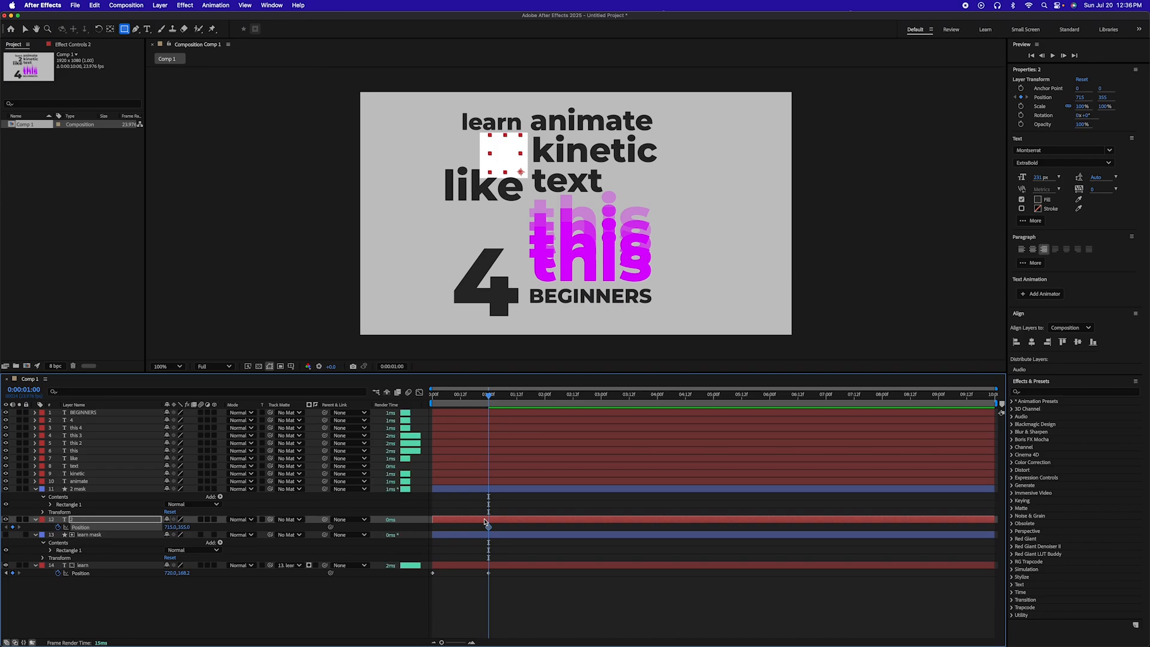
{"action": "left_click_drag", "start_coordinate": [490, 396], "coordinate": [418, 399]}
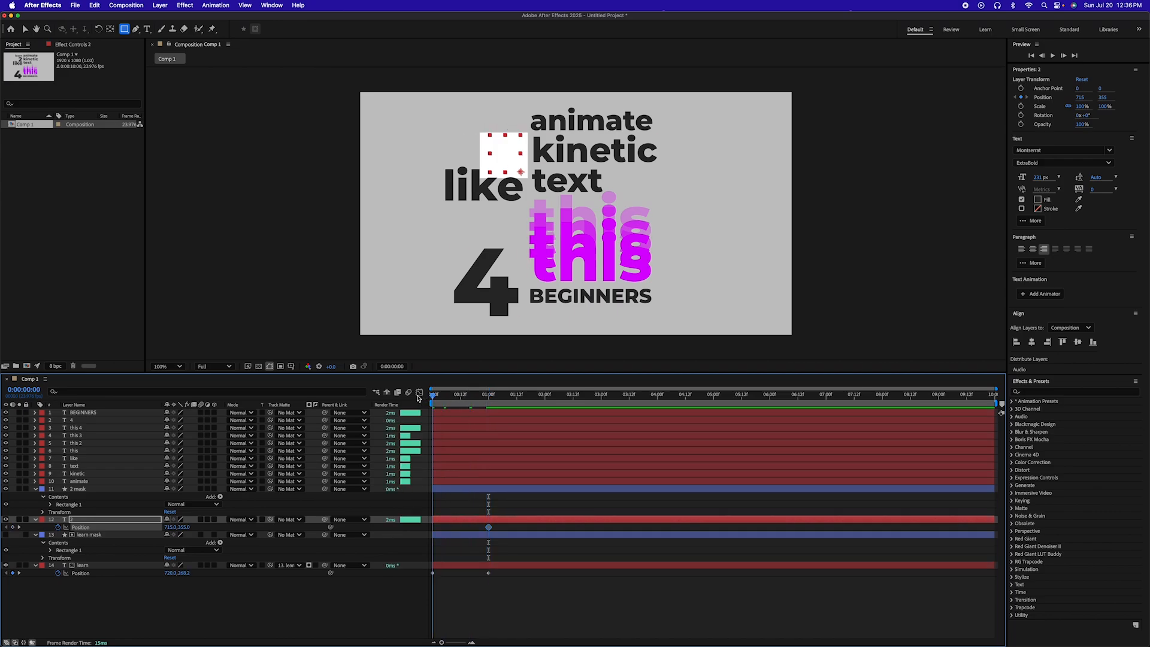
{"action": "key", "text": "shift+Up"}
{"action": "key", "text": "shift+Up"}
{"action": "key", "text": "shift+Up"}
{"action": "key", "text": "shift+Up"}
{"action": "key", "text": "shift+Up"}
{"action": "key", "text": "shift+Up"}
{"action": "key", "text": "shift+Up"}
{"action": "key", "text": "shift+Up"}
{"action": "key", "text": "shift+Up"}
{"action": "key", "text": "shift+Up"}
{"action": "key", "text": "shift+Up"}
{"action": "key", "text": "shift+Up"}
{"action": "key", "text": "shift+Up"}
{"action": "key", "text": "shift+Up"}
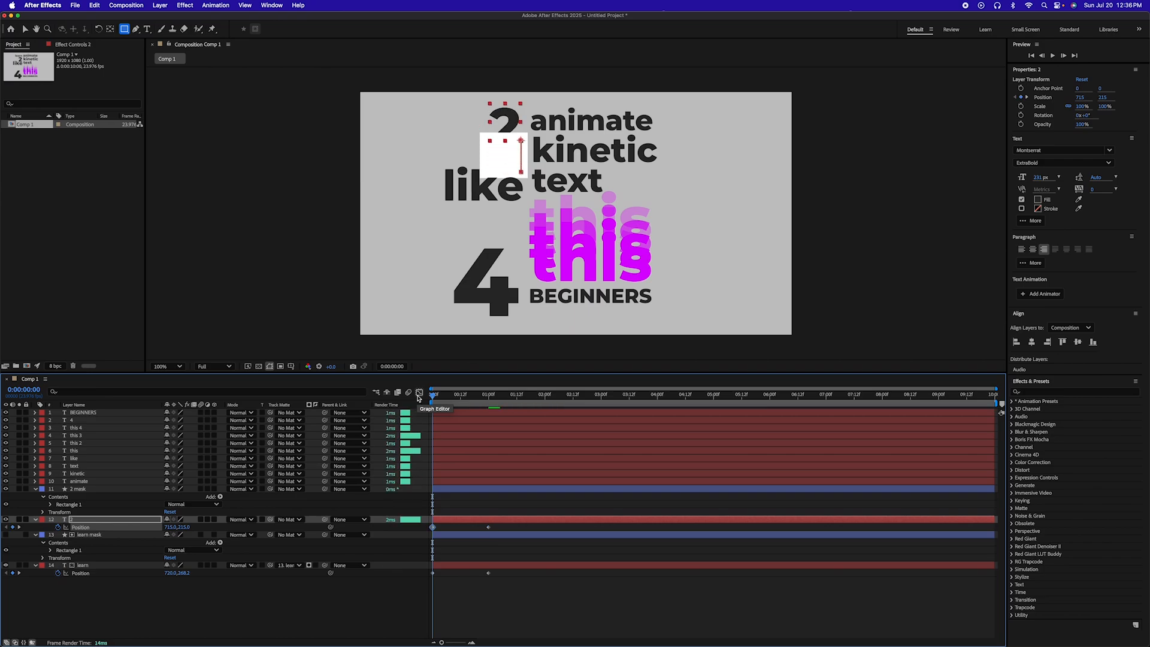
{"action": "key", "text": "shift+Up"}
{"action": "key", "text": "shift+Up"}
{"action": "key", "text": "shift+Up"}
{"action": "key", "text": "shift+Up"}
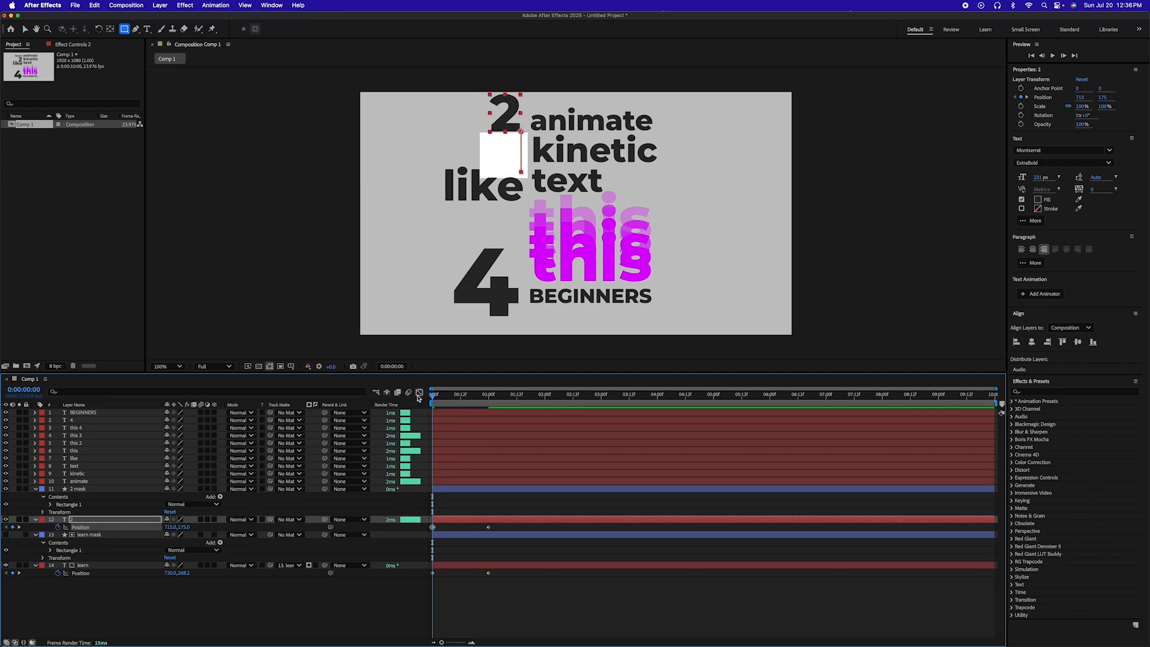
Assign "2 mask" as the track matte of "2" and scrub to 0:00:01:00 to check the reveal.
{"action": "left_click", "coordinate": [291, 520]}
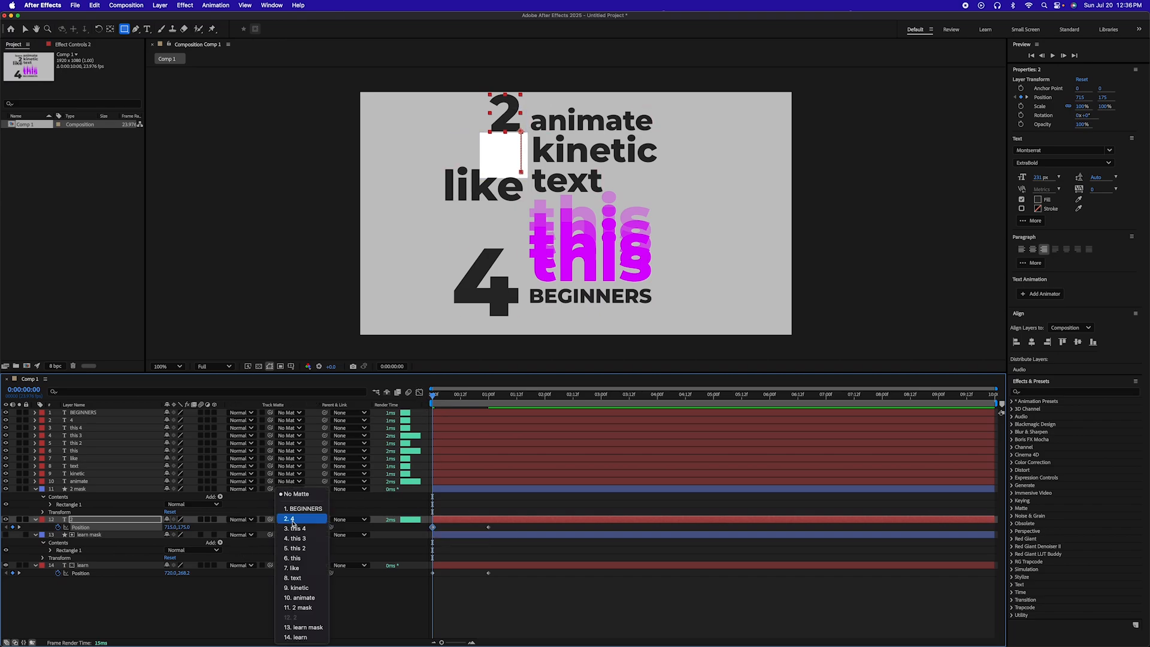
{"action": "left_click", "coordinate": [307, 609]}
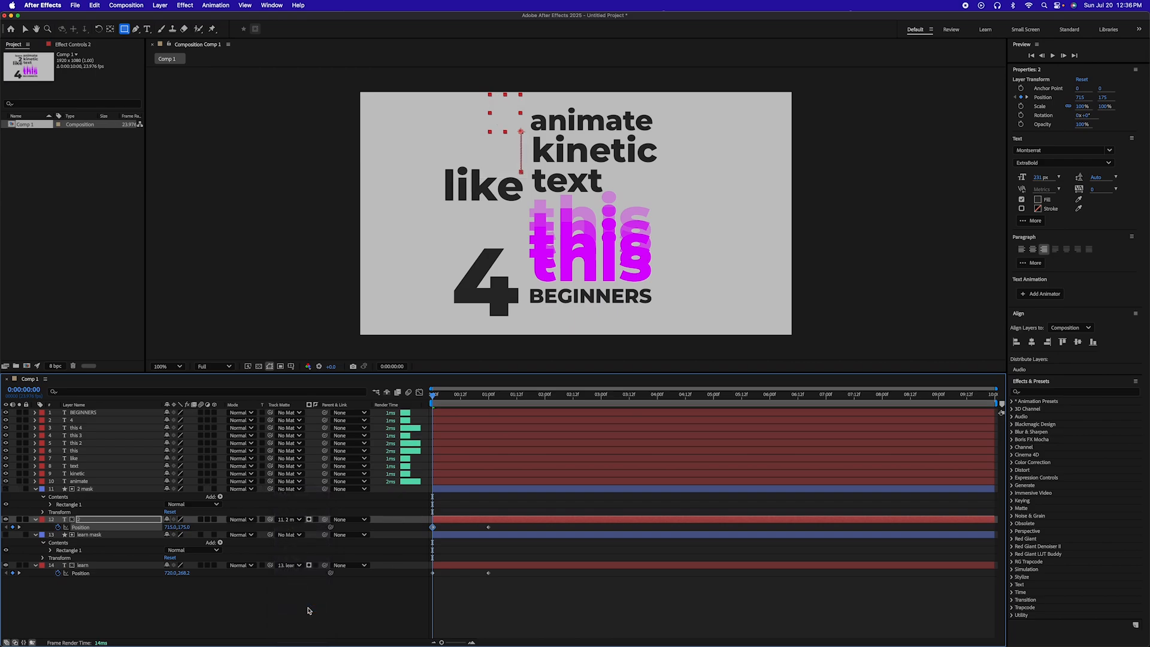
{"action": "left_click_drag", "start_coordinate": [432, 395], "coordinate": [498, 400]}
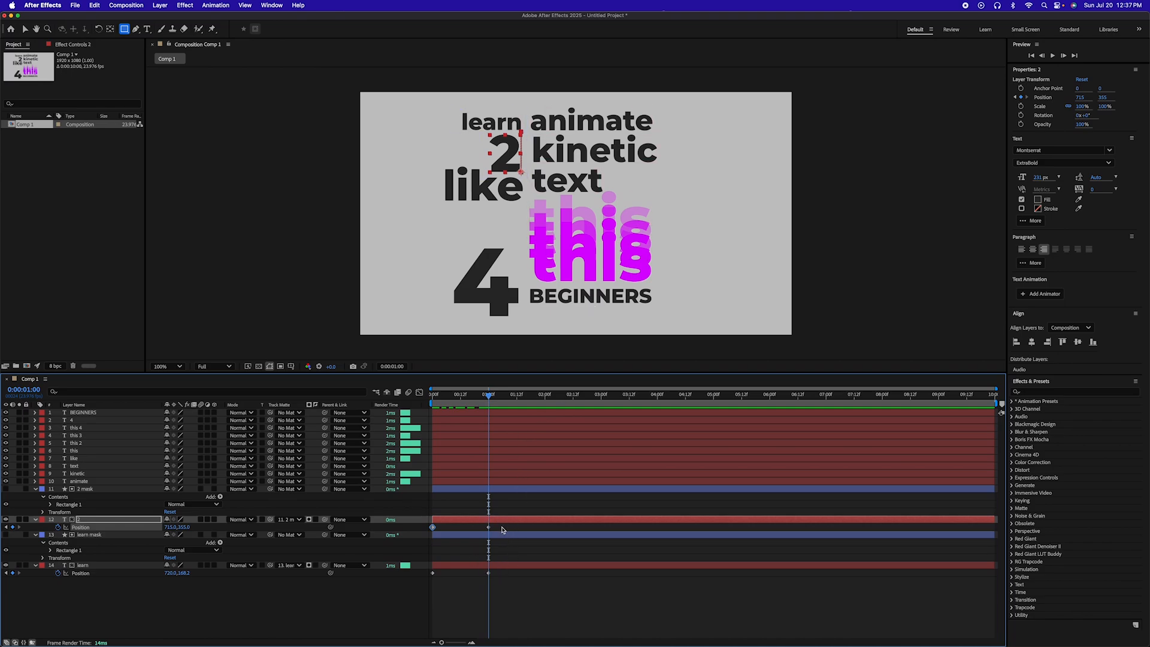
Apply Easy Ease to all position keyframes of "2" and "learn", and preview the animation from the start.
{"action": "left_click_drag", "start_coordinate": [502, 523], "coordinate": [480, 592]}
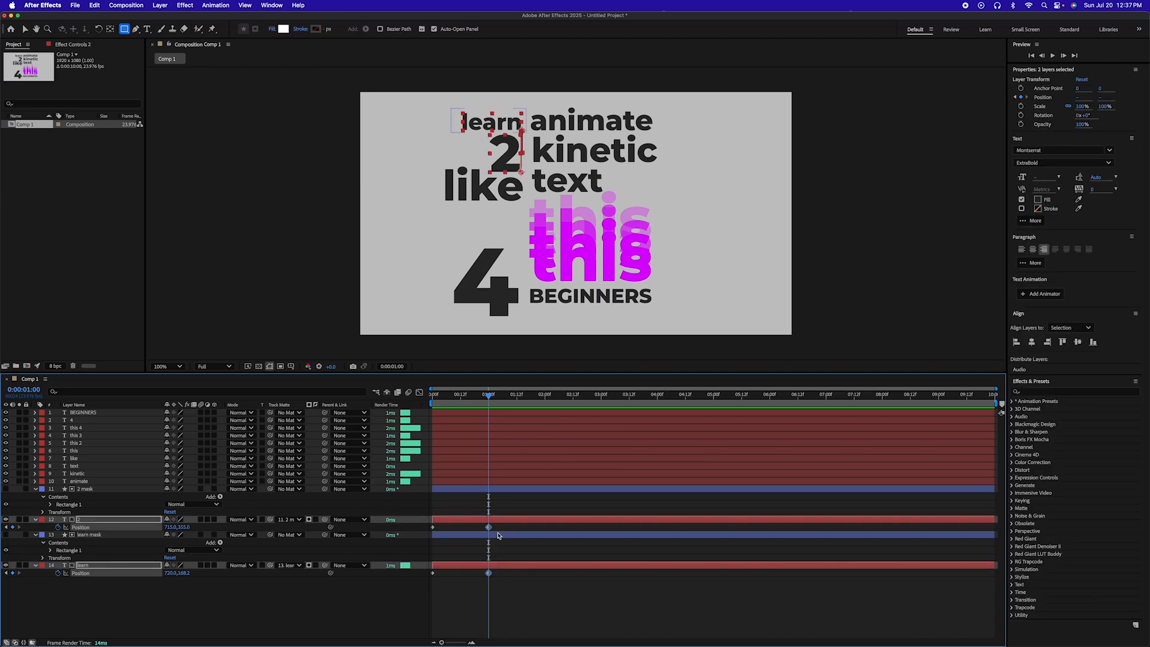
{"action": "left_click_drag", "start_coordinate": [502, 527], "coordinate": [420, 592]}
{"action": "right_click", "coordinate": [432, 574]}
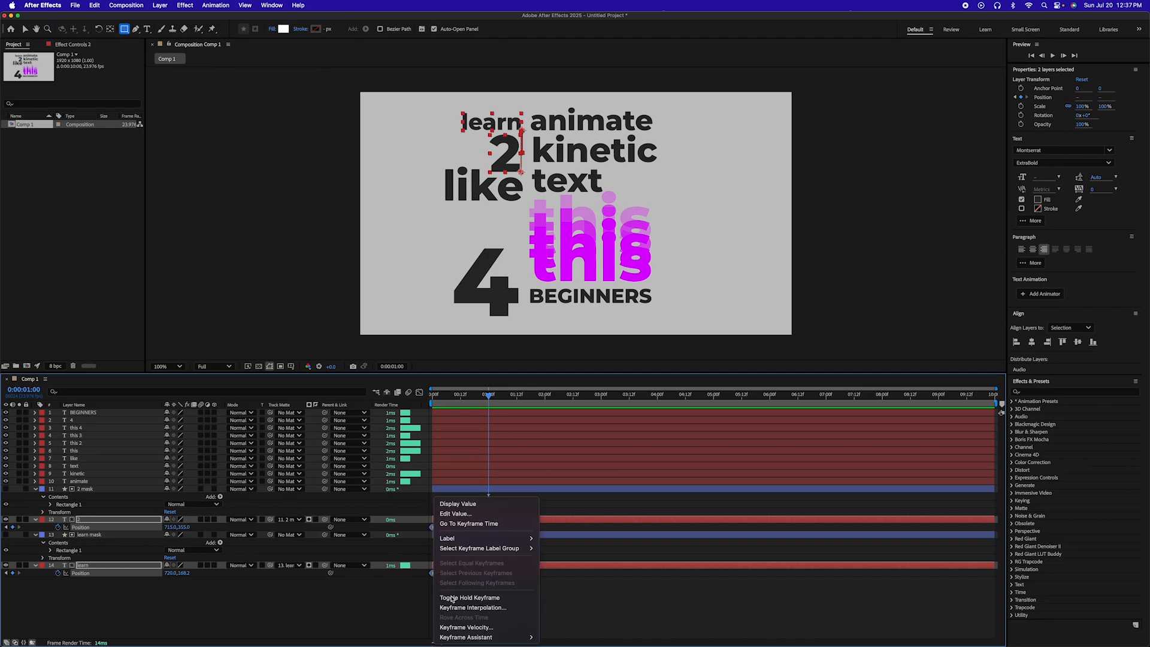
{"action": "mouse_move", "coordinate": [479, 638]}
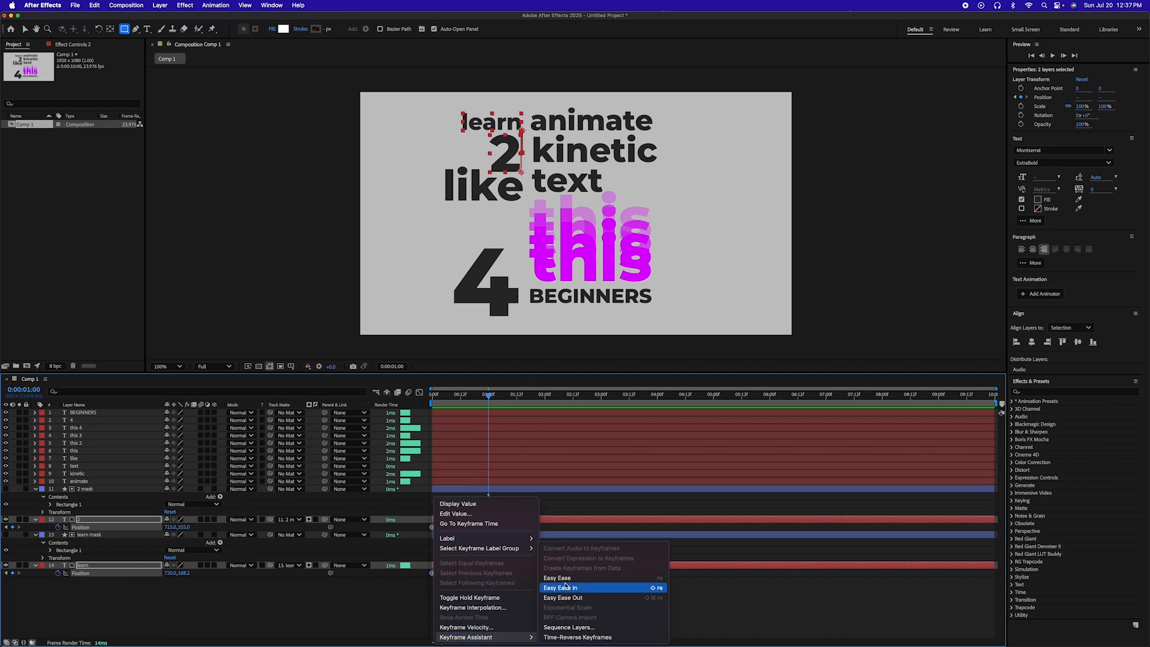
{"action": "left_click", "coordinate": [658, 580]}
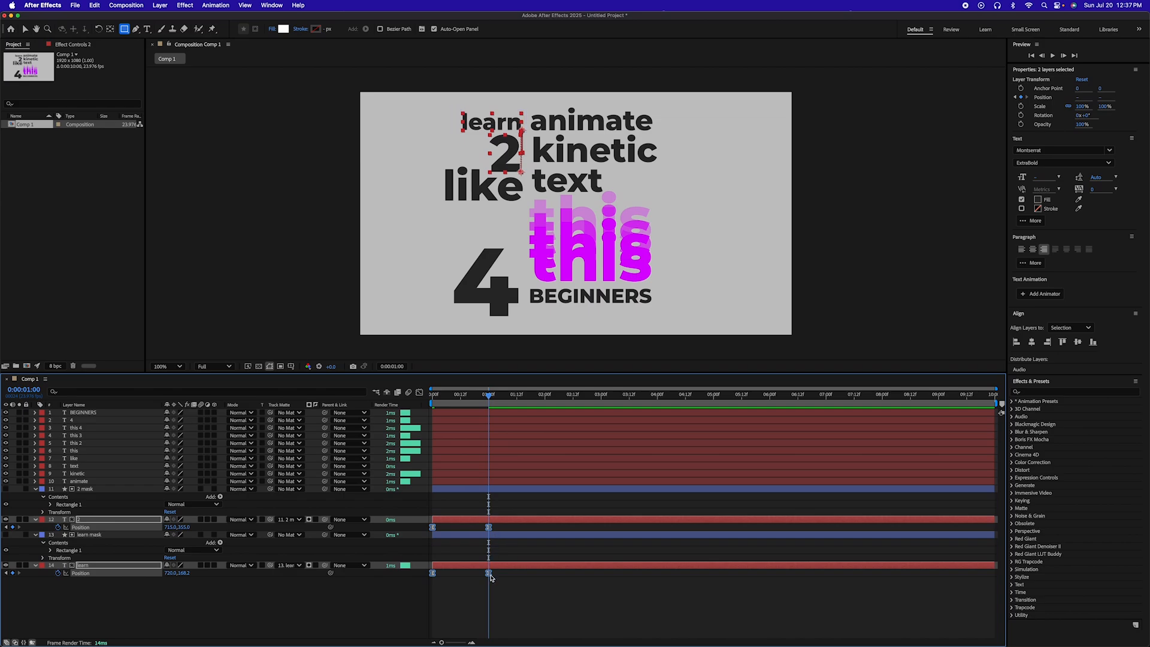
{"action": "left_click_drag", "start_coordinate": [489, 395], "coordinate": [429, 400]}
{"action": "key", "text": "space"}
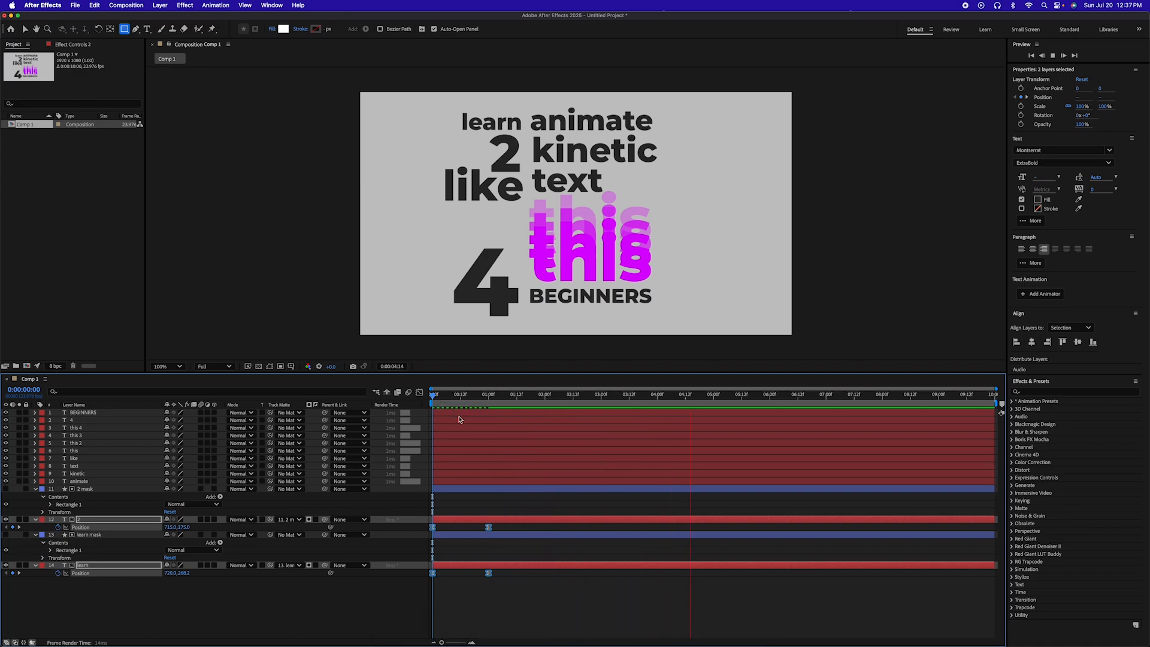
{"action": "key", "text": "space"}
Keyframe the position of "animate" at 0:00:01:00, and at 0:00:00:00 move it 540 px to the left.
{"action": "left_click", "coordinate": [494, 481]}
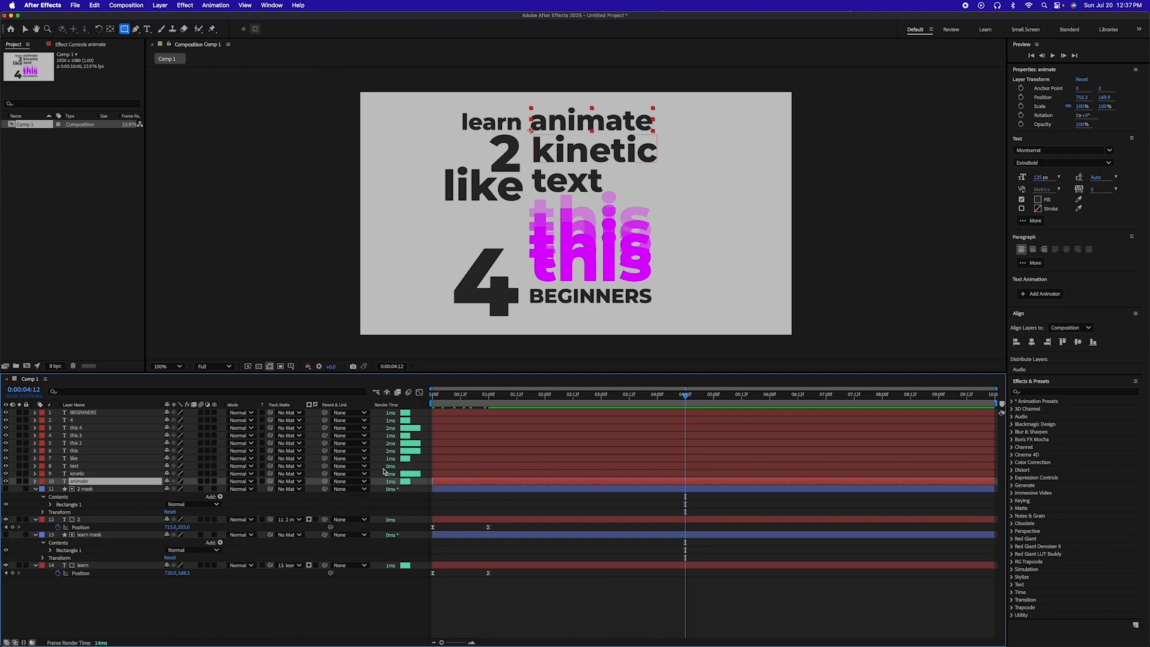
{"action": "key", "text": "j"}
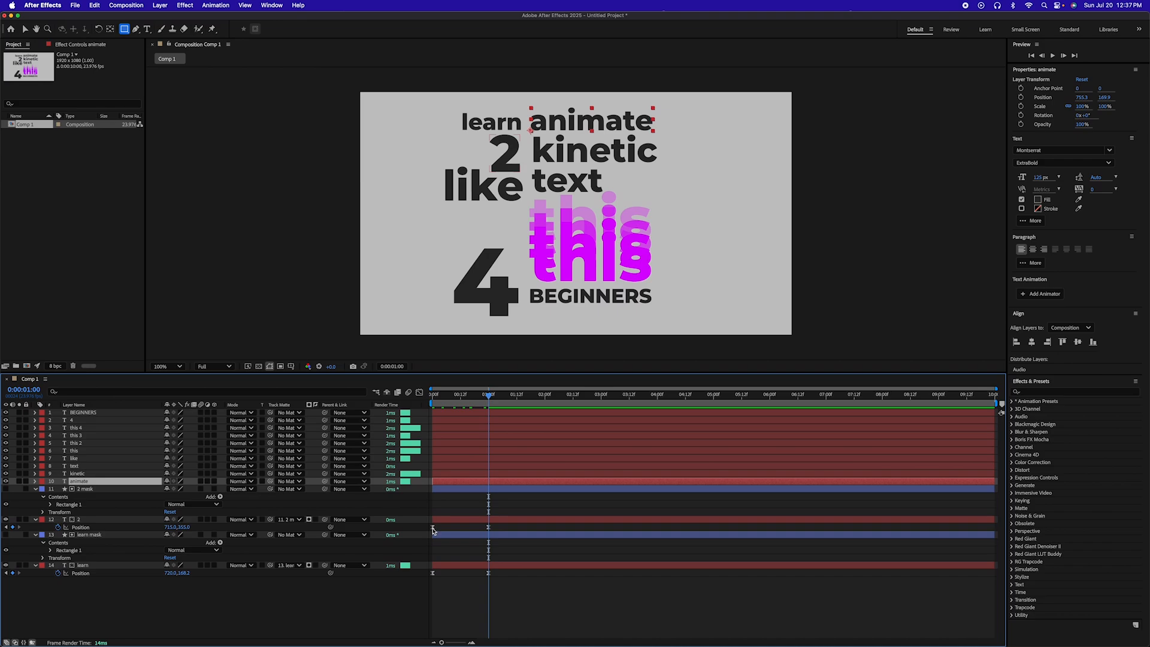
{"action": "key", "text": "j"}
{"action": "key", "text": "k"}
{"action": "key", "text": "j"}
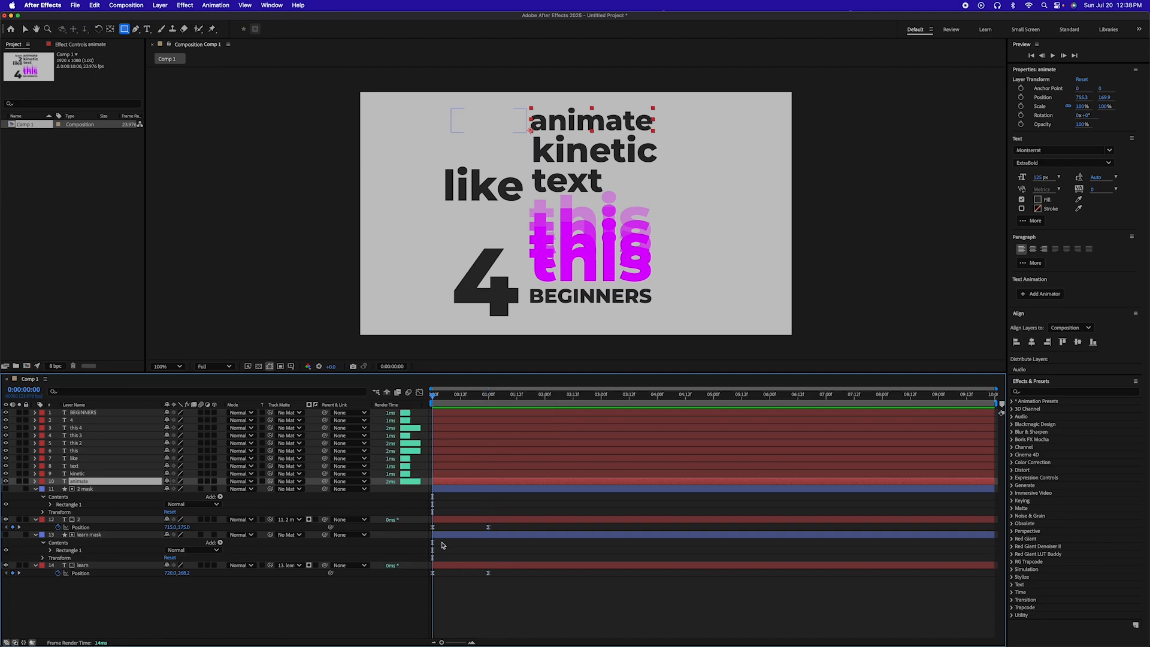
{"action": "key", "text": "k"}
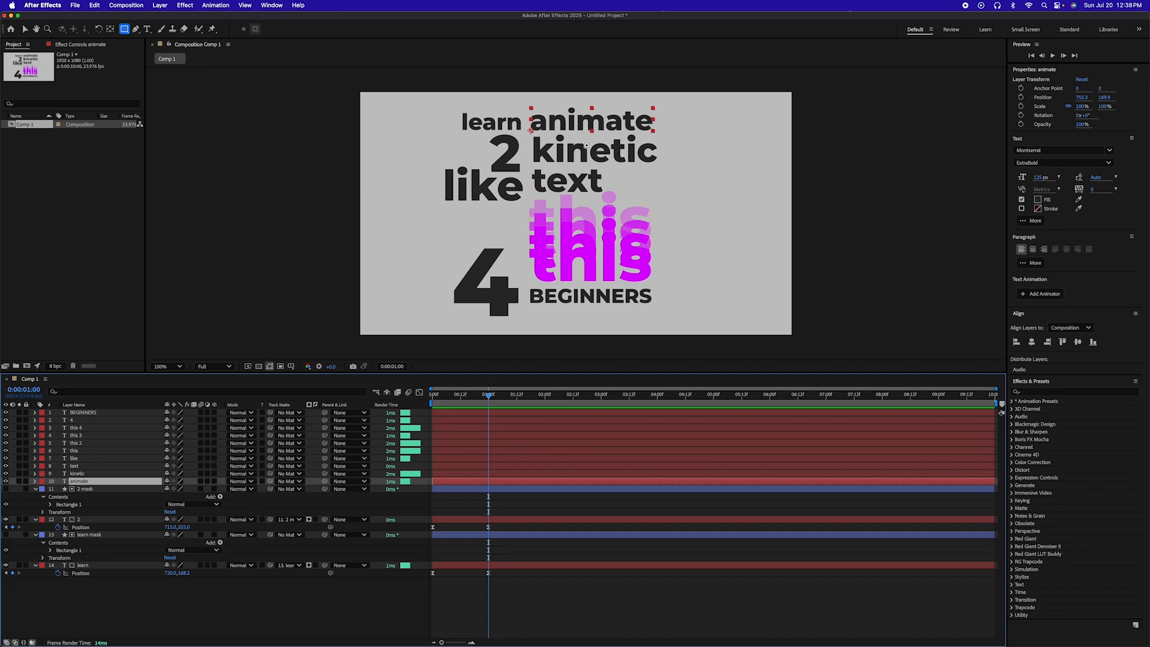
{"action": "key", "text": "alt+shift+p"}
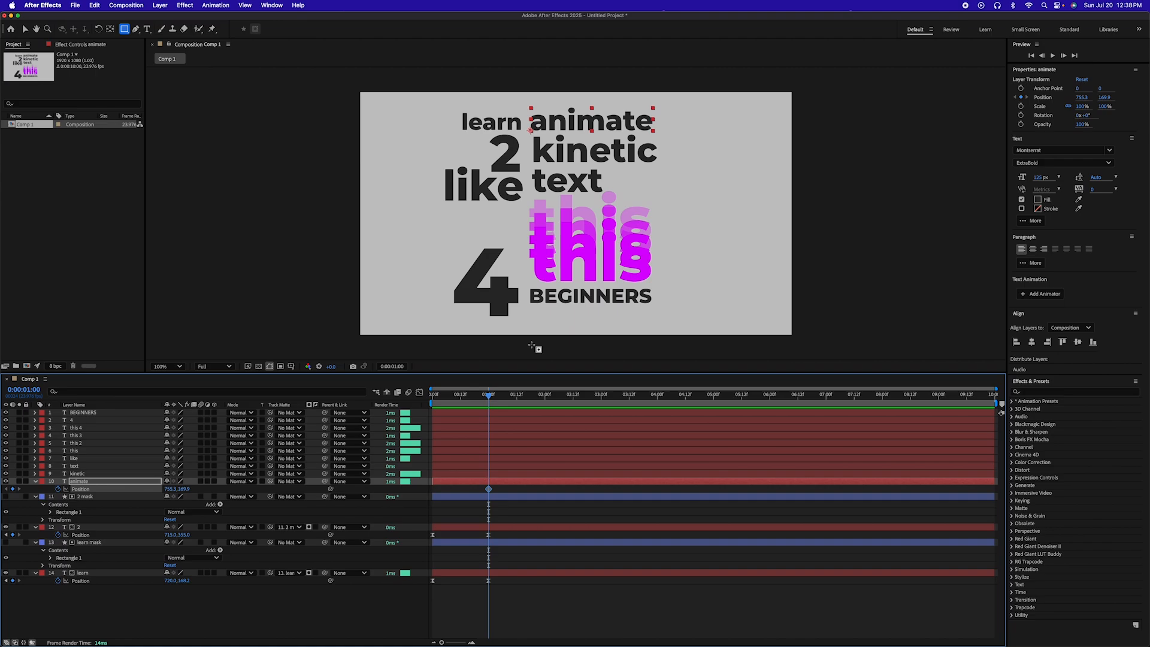
{"action": "key", "text": "Home"}
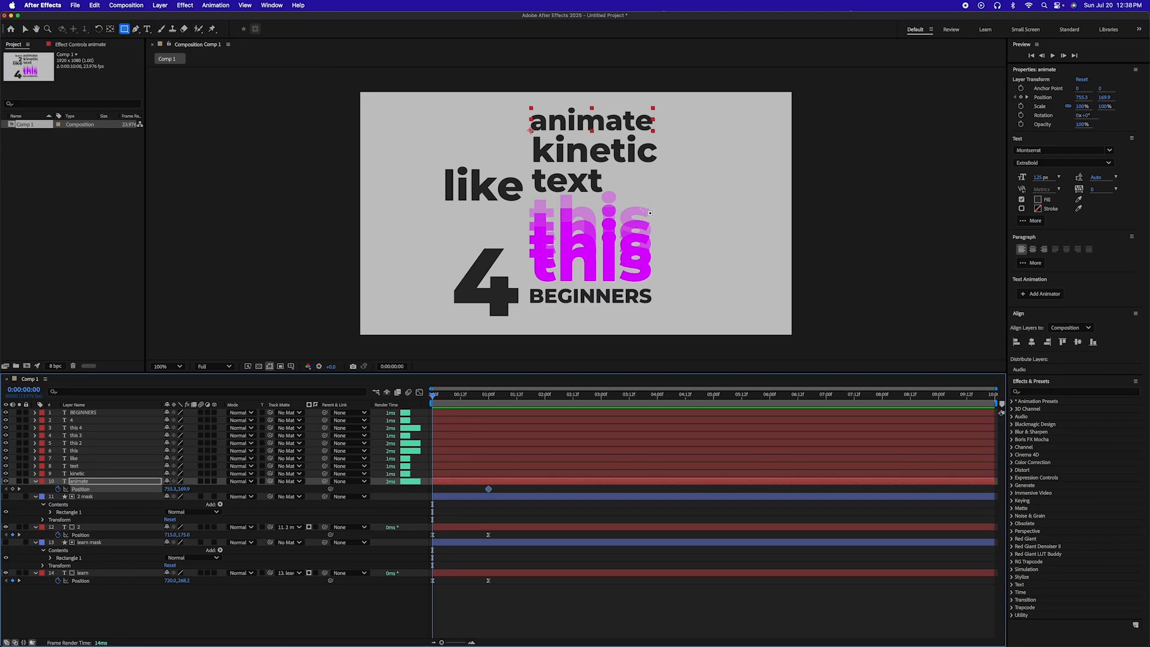
{"action": "key", "text": "shift+Left"}
{"action": "key", "text": "shift+Left"}
{"action": "key", "text": "shift+Left"}
{"action": "key", "text": "shift+Left"}
{"action": "key", "text": "shift+Left"}
{"action": "key", "text": "shift+Left"}
{"action": "key", "text": "shift+Left"}
{"action": "key", "text": "shift+Left"}
{"action": "key", "text": "shift+Left"}
{"action": "key", "text": "shift+Left"}
{"action": "key", "text": "shift+Left"}
{"action": "key", "text": "shift+Left"}
{"action": "key", "text": "shift+Left"}
{"action": "key", "text": "shift+Left"}
{"action": "key", "text": "shift+Left"}
{"action": "key", "text": "shift+Left"}
{"action": "key", "text": "shift+Left"}
{"action": "key", "text": "shift+Left"}
{"action": "key", "text": "shift+Left"}
{"action": "key", "text": "shift+Left"}
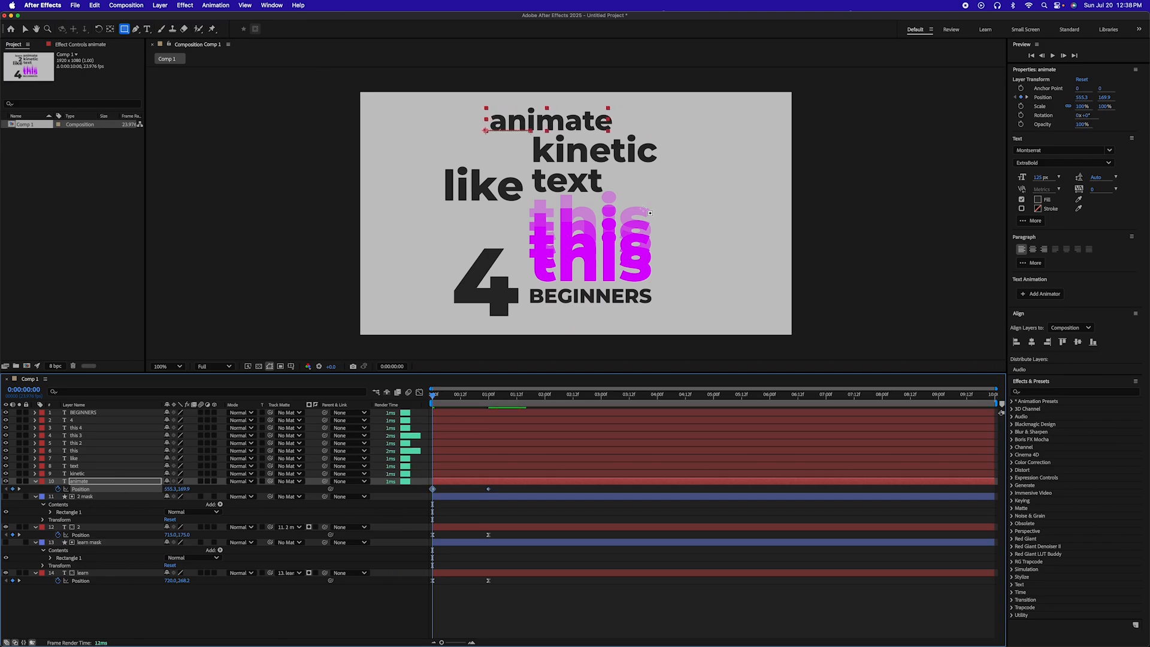
{"action": "key", "text": "shift+Left"}
{"action": "key", "text": "shift+Left"}
{"action": "key", "text": "shift+Left"}
{"action": "key", "text": "shift+Left"}
{"action": "key", "text": "shift+Left"}
{"action": "key", "text": "shift+Left"}
{"action": "key", "text": "shift+Left"}
{"action": "key", "text": "shift+Left"}
{"action": "key", "text": "shift+Left"}
{"action": "key", "text": "shift+Left"}
{"action": "key", "text": "shift+Left"}
{"action": "key", "text": "shift+Left"}
{"action": "key", "text": "shift+Left"}
{"action": "key", "text": "shift+Left"}
{"action": "key", "text": "shift+Left"}
{"action": "key", "text": "shift+Left"}
{"action": "key", "text": "shift+Left"}
{"action": "key", "text": "shift+Left"}
{"action": "key", "text": "shift+Left"}
{"action": "key", "text": "shift+Left"}
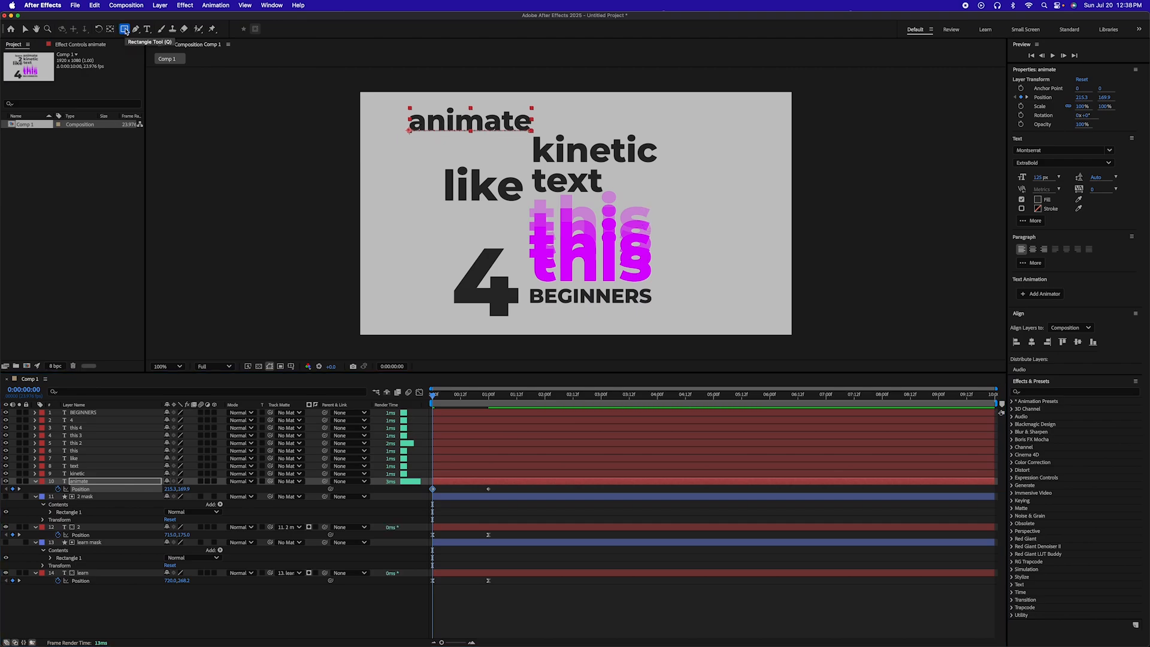
With no layer selected, draw a white rectangle about 688 by 158 px over the final place of "animate" and rename its layer "animate mask".
{"action": "left_click", "coordinate": [510, 515]}
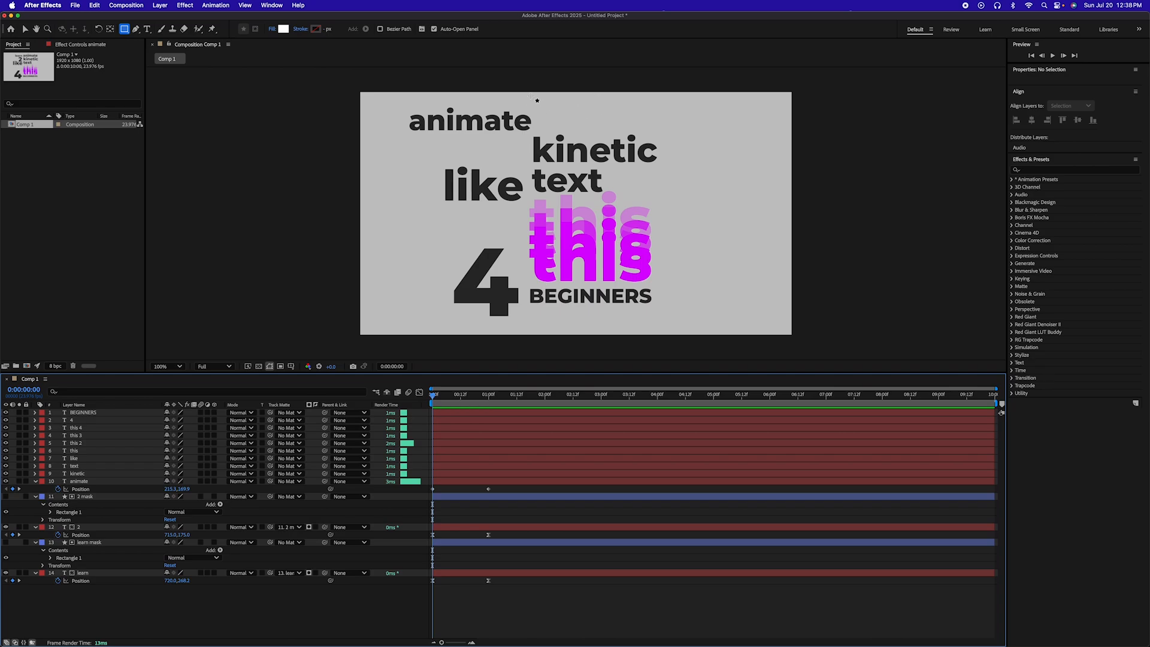
{"action": "left_click_drag", "start_coordinate": [535, 98], "coordinate": [689, 134]}
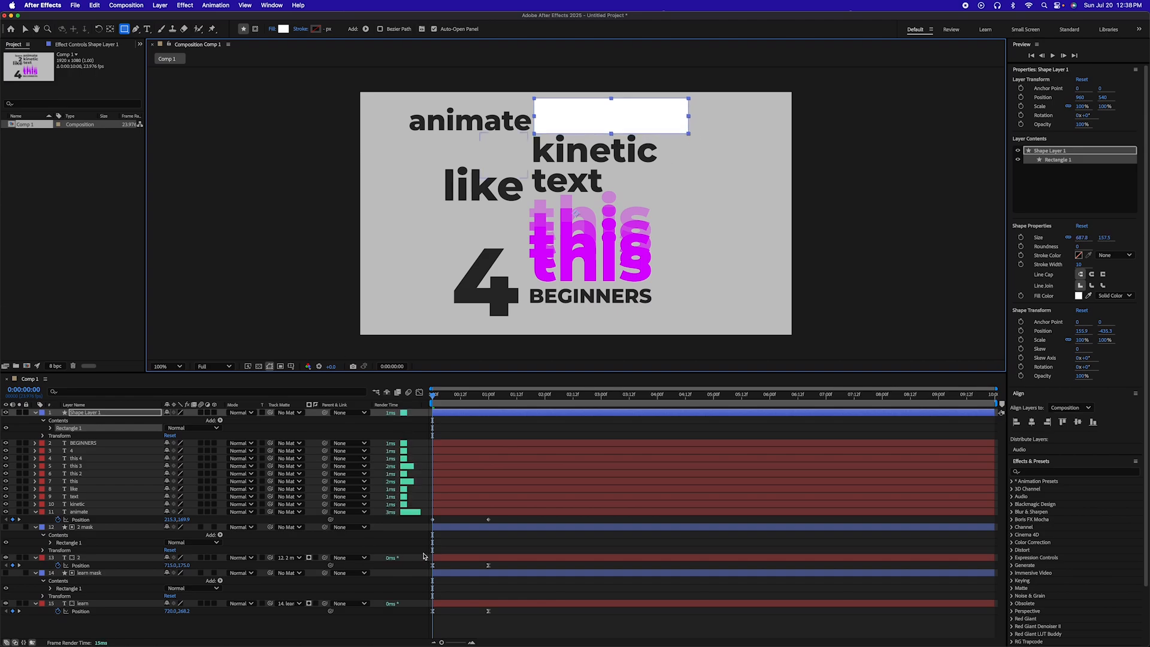
{"action": "left_click", "coordinate": [95, 415]}
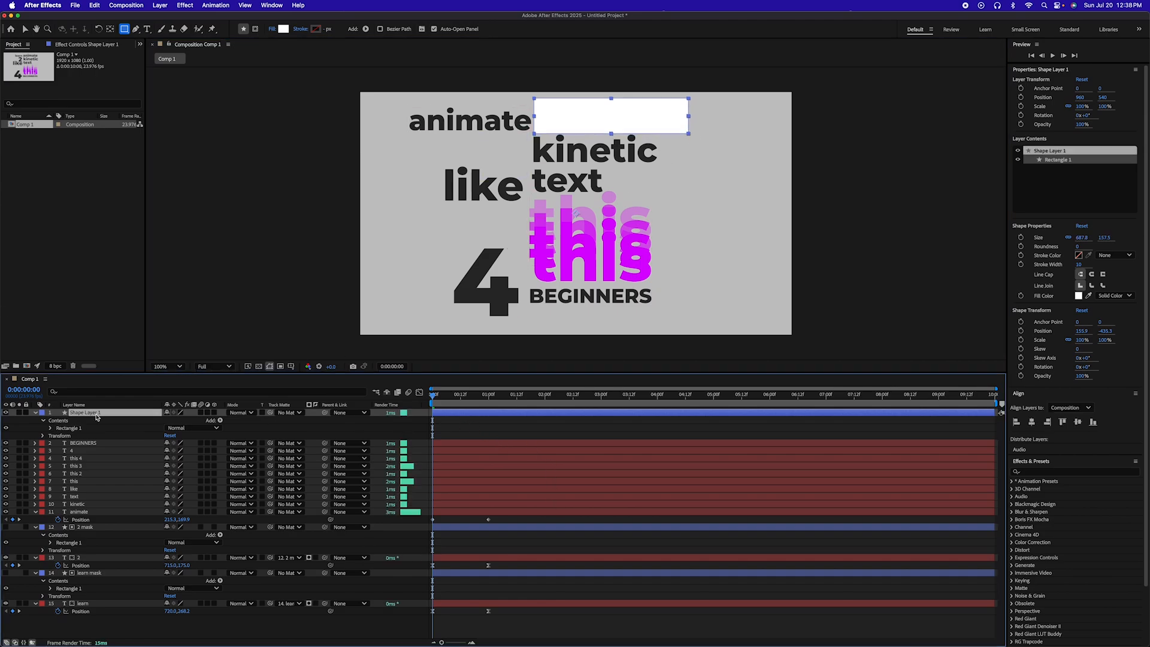
{"action": "key", "text": "Return"}
{"action": "type", "text": "animate"}
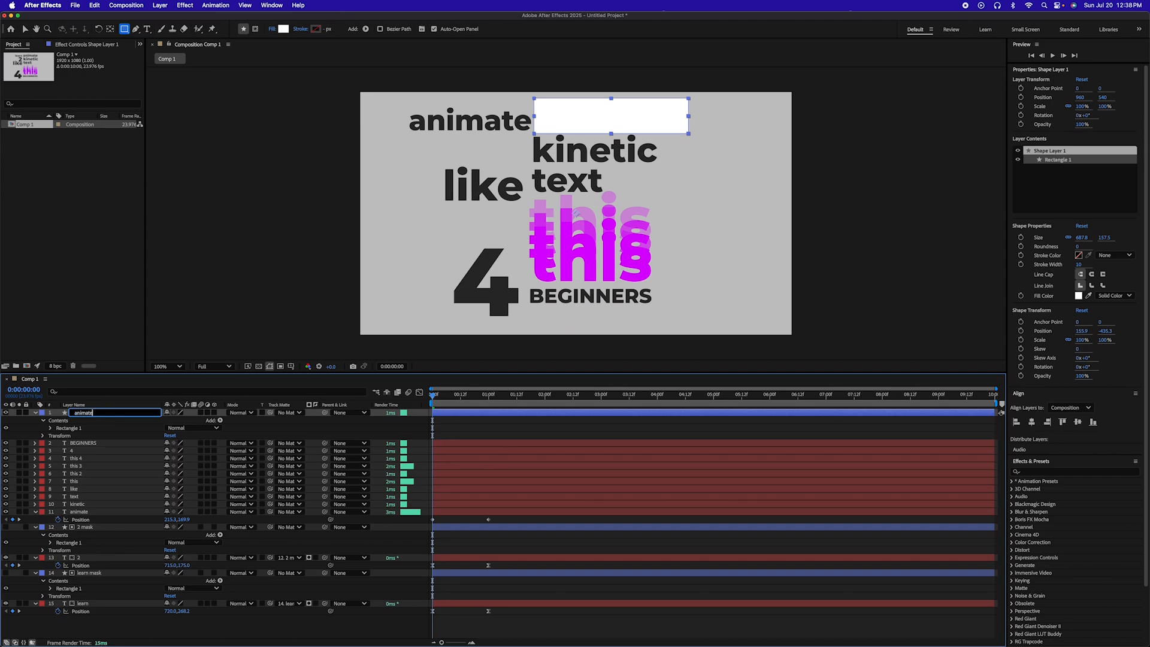
{"action": "type", "text": " mask"}
{"action": "key", "text": "Return"}
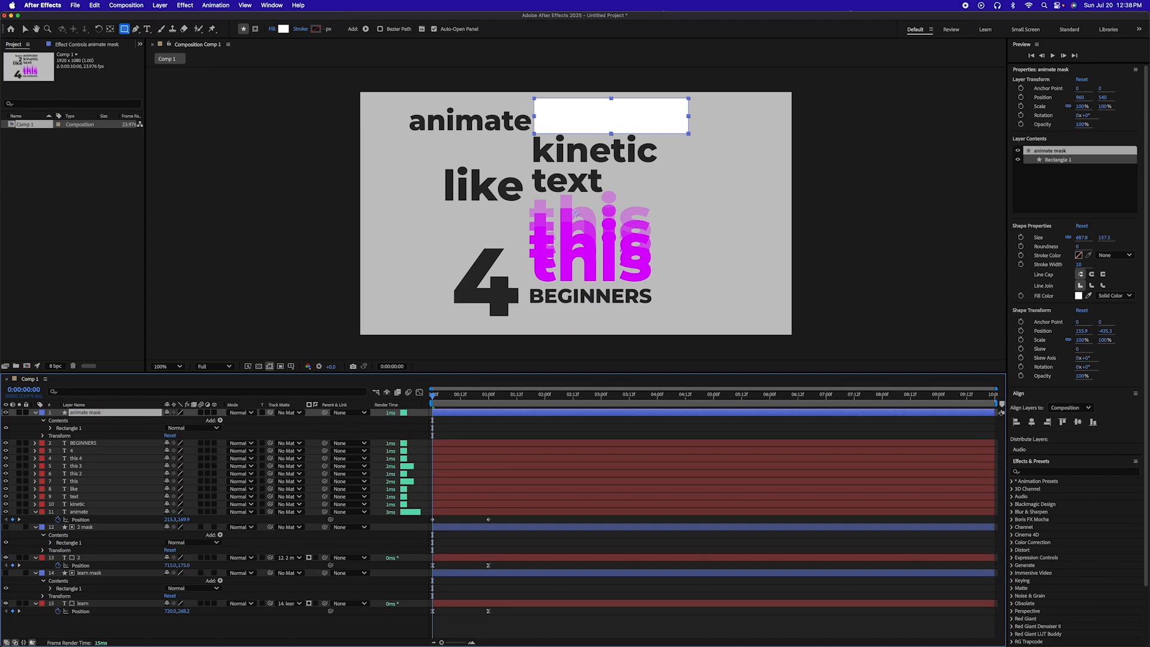
Place "animate mask" directly above the "animate" layer, assign it as the track matte of "animate", and scrub to 0:00:01:00.
{"action": "left_click_drag", "start_coordinate": [97, 414], "coordinate": [95, 508]}
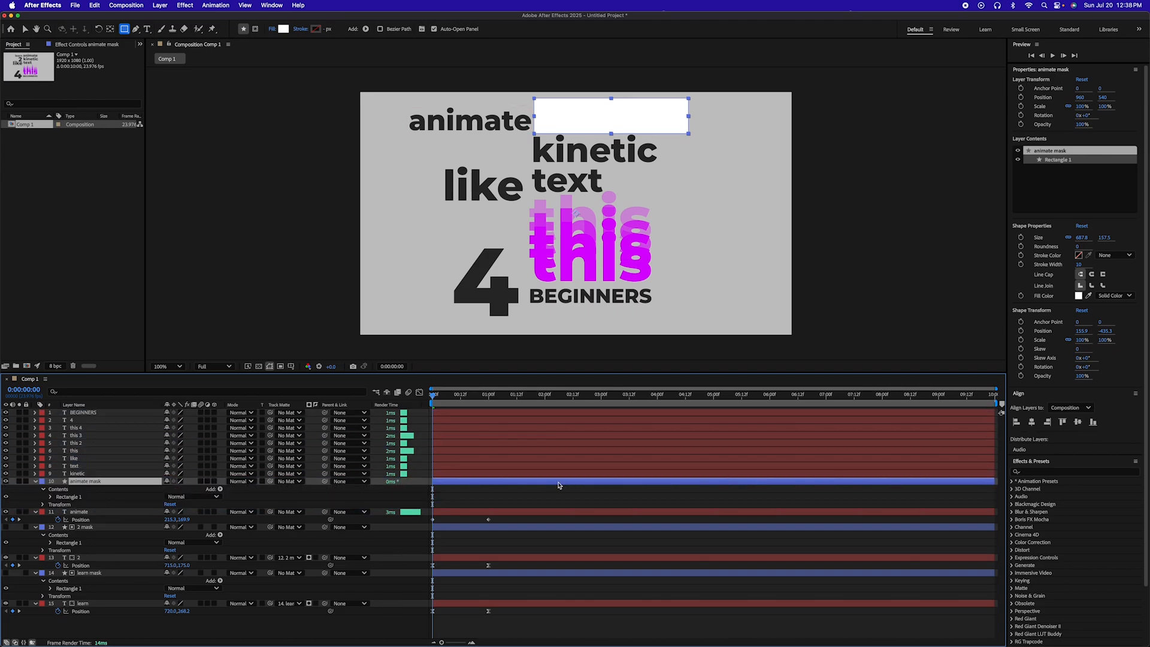
{"action": "left_click", "coordinate": [107, 514]}
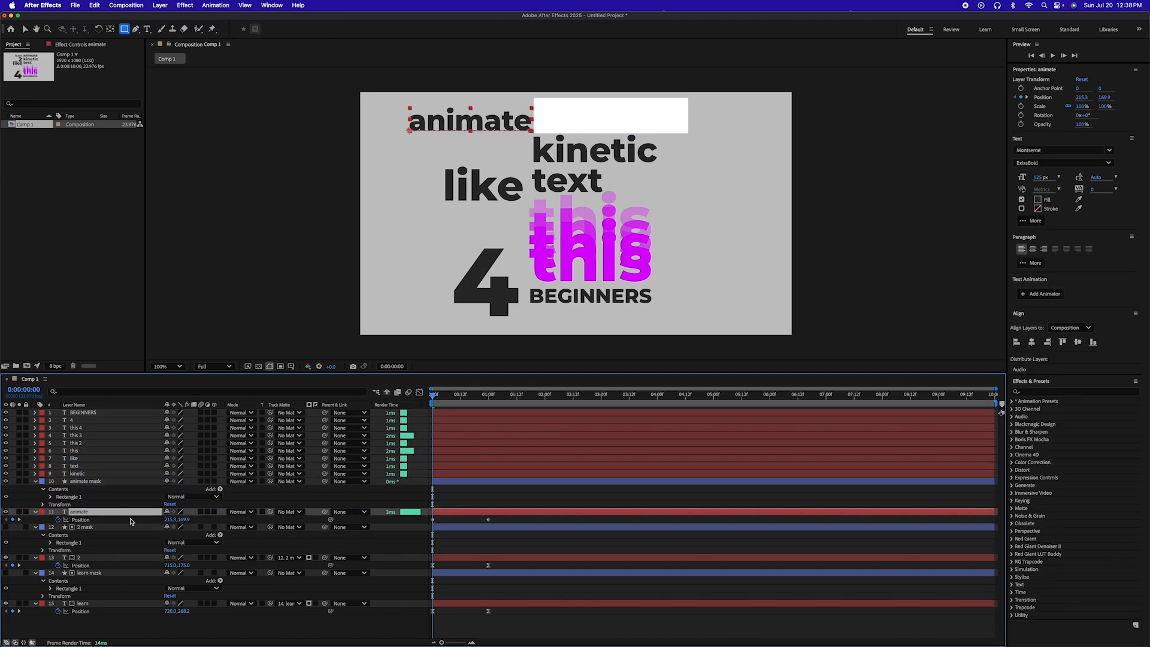
{"action": "left_click", "coordinate": [300, 512]}
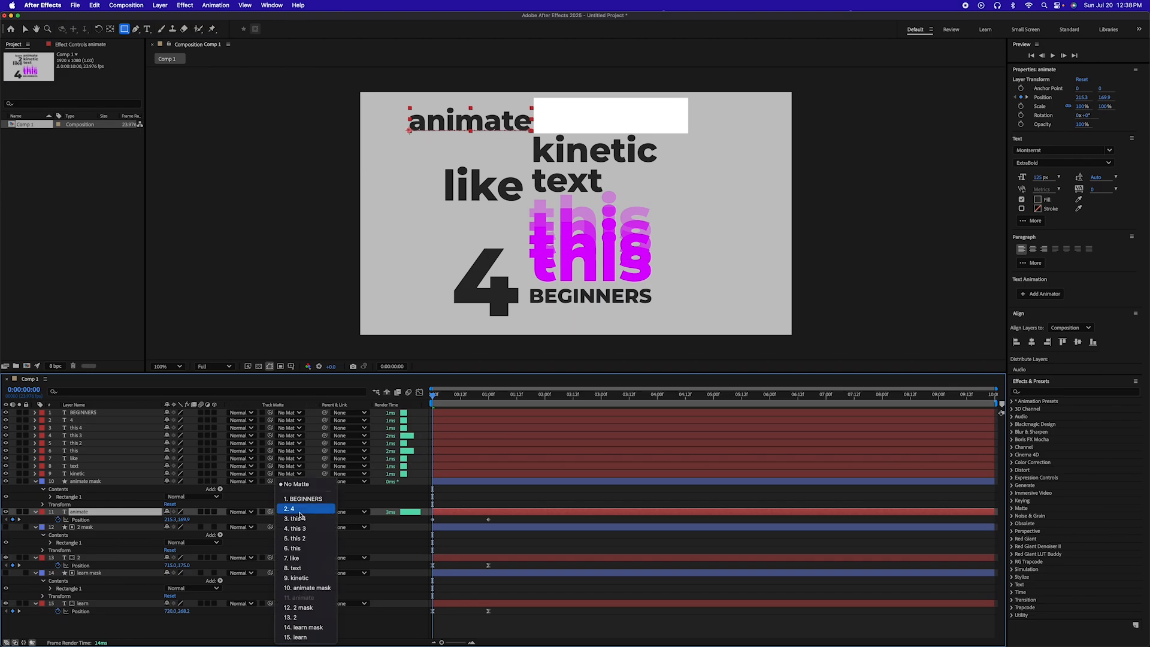
{"action": "left_click", "coordinate": [306, 588]}
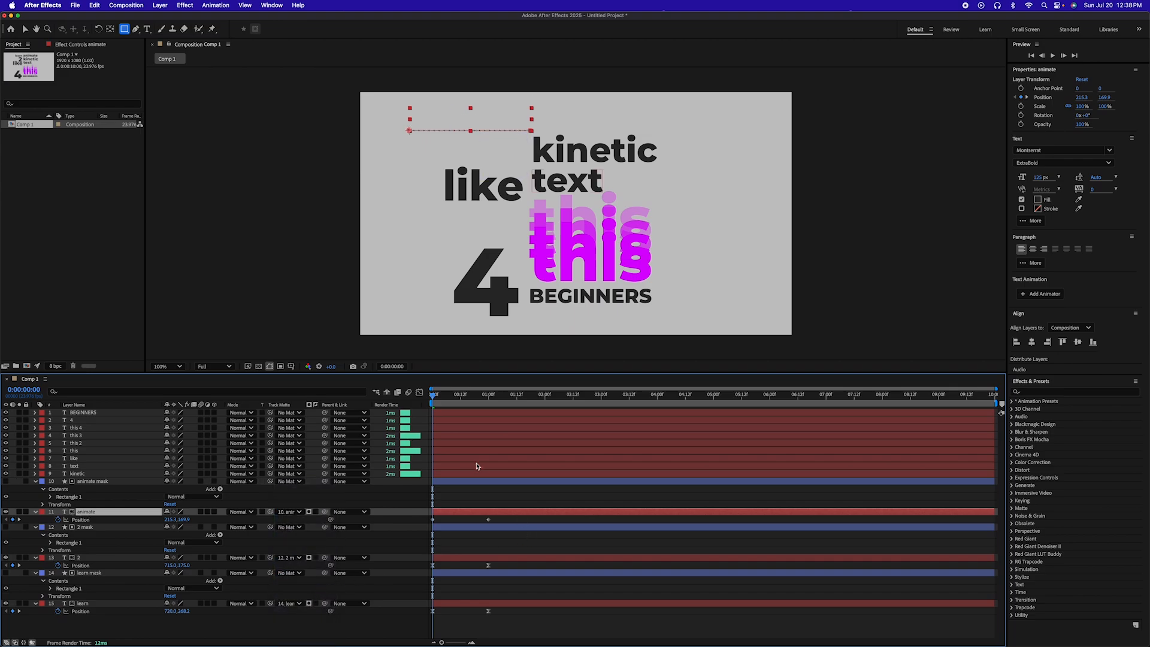
{"action": "left_click_drag", "start_coordinate": [432, 395], "coordinate": [488, 396]}
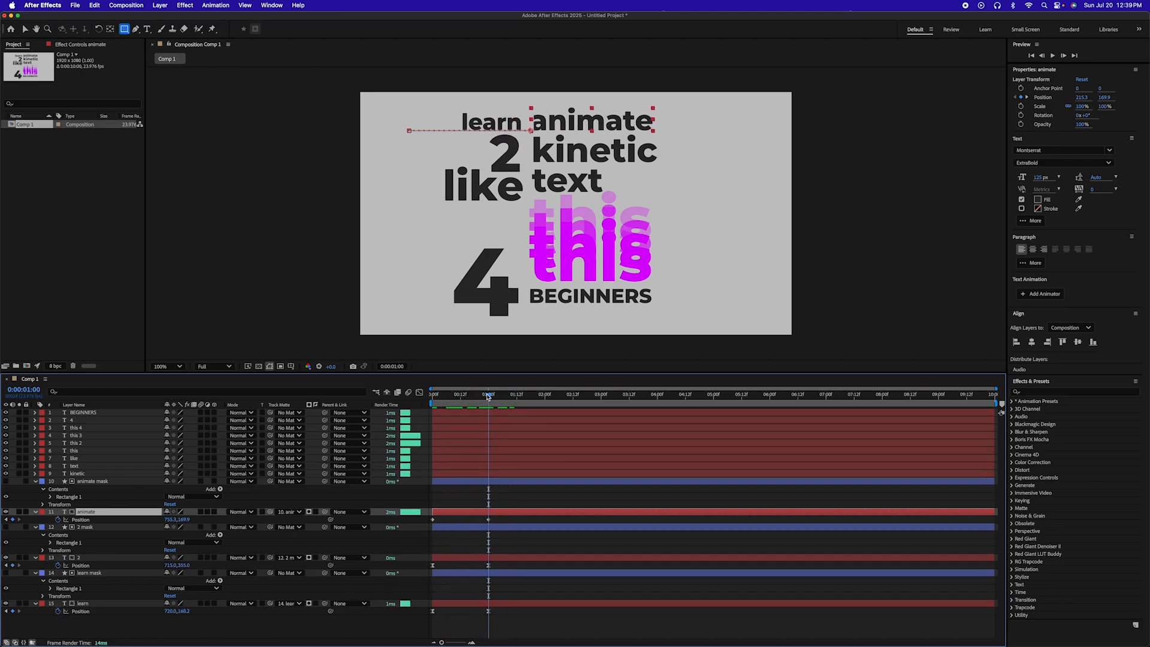
Shift "animate mask" 18 px to the left so it covers the whole first letter of "animate".
{"action": "left_click", "coordinate": [507, 482]}
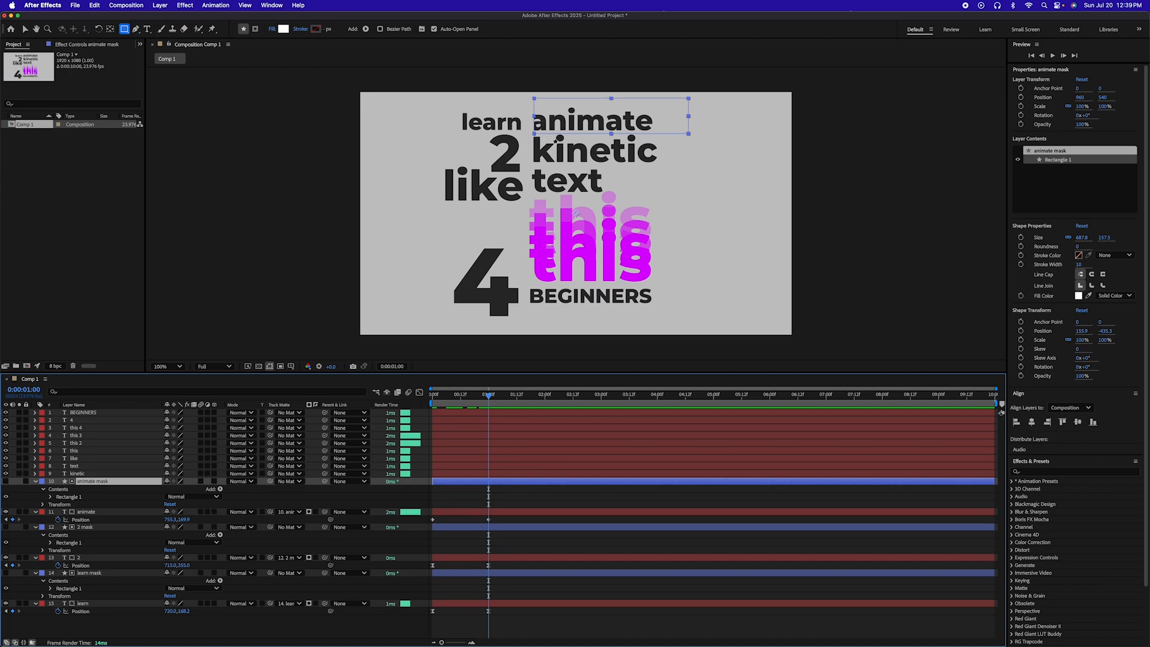
{"action": "key", "text": "Left"}
{"action": "key", "text": "Left"}
{"action": "key", "text": "Left"}
{"action": "key", "text": "Left"}
{"action": "key", "text": "Left"}
{"action": "key", "text": "Left"}
{"action": "key", "text": "Left"}
{"action": "key", "text": "Left"}
{"action": "key", "text": "Left"}
{"action": "key", "text": "Left"}
{"action": "key", "text": "Left"}
{"action": "key", "text": "Left"}
{"action": "key", "text": "Left"}
{"action": "key", "text": "Left"}
{"action": "key", "text": "Left"}
{"action": "key", "text": "Left"}
{"action": "key", "text": "Left"}
{"action": "key", "text": "Left"}
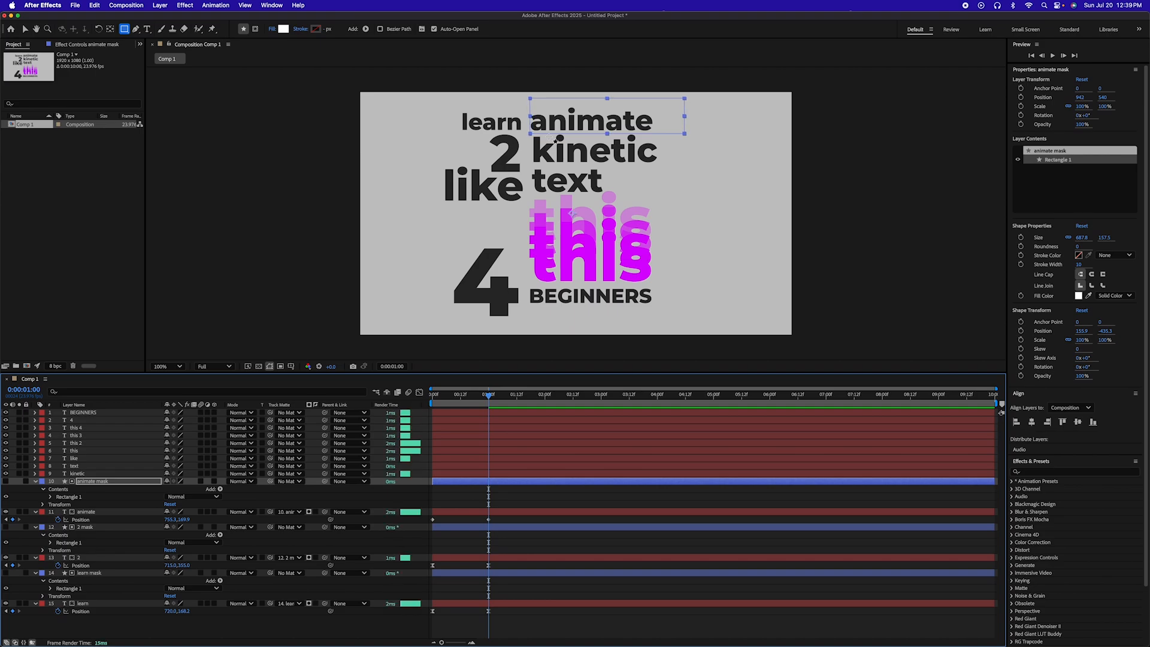
Keyframe the position of "kinetic" at 0:00:01:00, and at 0:00:00:00 move it 200 px up.
{"action": "key", "text": "shift+slash"}
{"action": "left_click", "coordinate": [490, 475]}
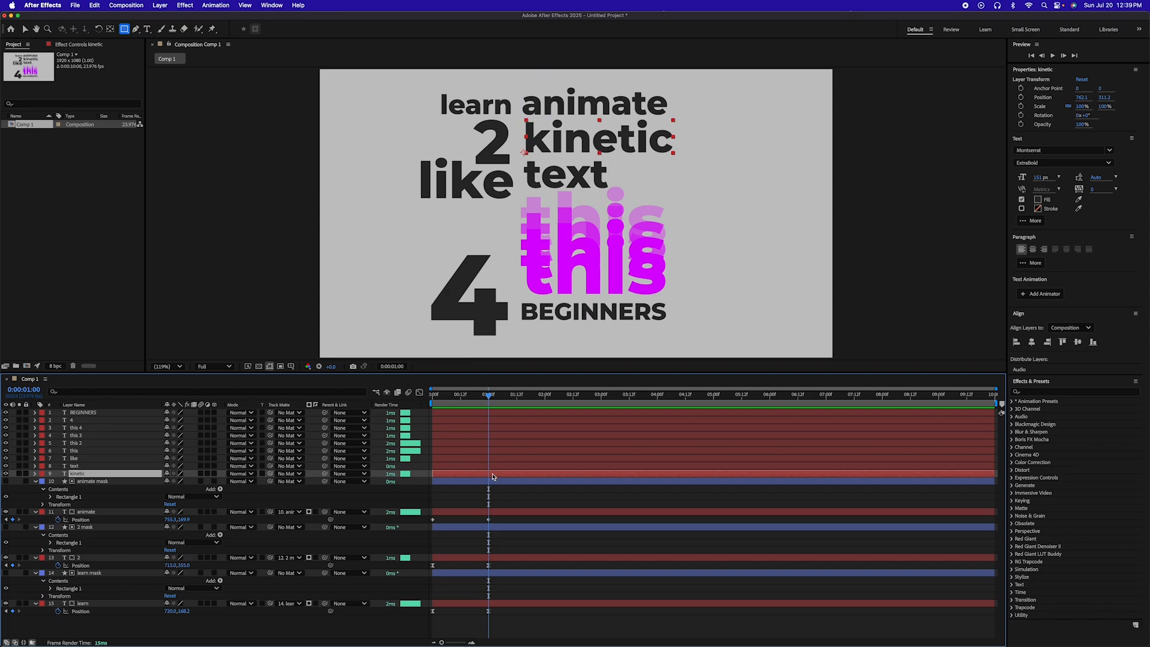
{"action": "key", "text": "alt+shift+p"}
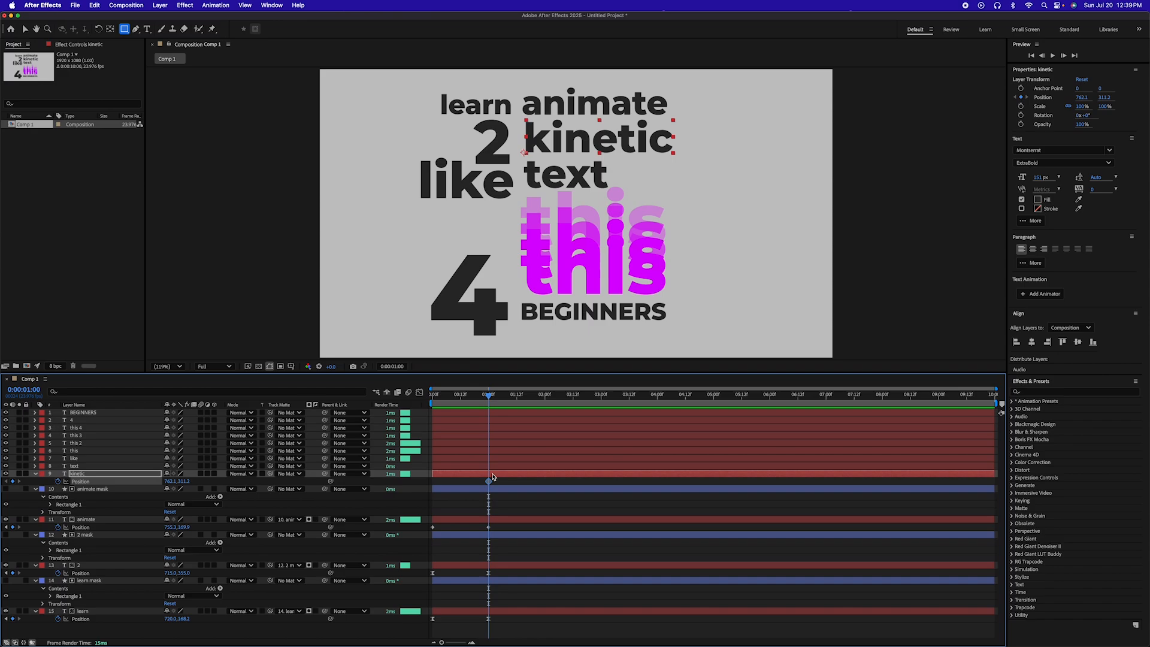
{"action": "key", "text": "Home"}
{"action": "key", "text": "shift+Up"}
{"action": "key", "text": "shift+Up"}
{"action": "key", "text": "shift+Up"}
{"action": "key", "text": "shift+Up"}
{"action": "key", "text": "shift+Up"}
{"action": "key", "text": "shift+Up"}
{"action": "key", "text": "shift+Up"}
{"action": "key", "text": "shift+Up"}
{"action": "key", "text": "shift+Up"}
{"action": "key", "text": "shift+Up"}
{"action": "key", "text": "shift+Up"}
{"action": "key", "text": "shift+Up"}
{"action": "key", "text": "shift+Up"}
{"action": "key", "text": "shift+Up"}
{"action": "key", "text": "shift+Up"}
{"action": "key", "text": "shift+Up"}
{"action": "key", "text": "shift+Up"}
{"action": "key", "text": "shift+Up"}
{"action": "key", "text": "shift+Up"}
{"action": "key", "text": "shift+Up"}
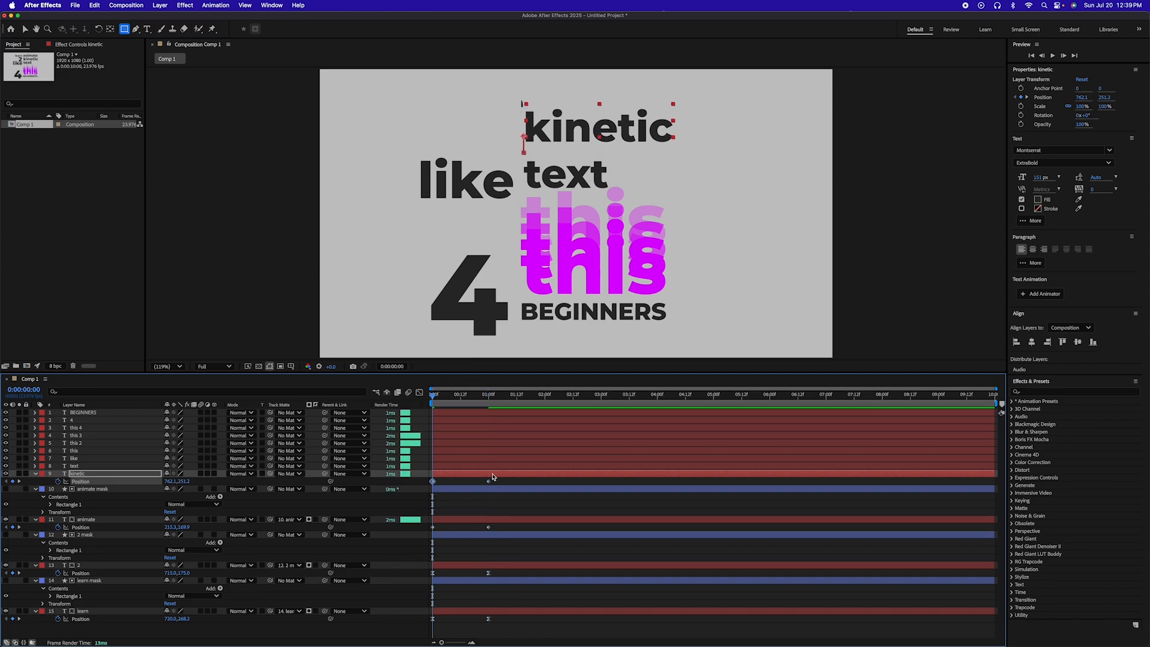
{"action": "key", "text": "shift+Up"}
{"action": "key", "text": "shift+Up"}
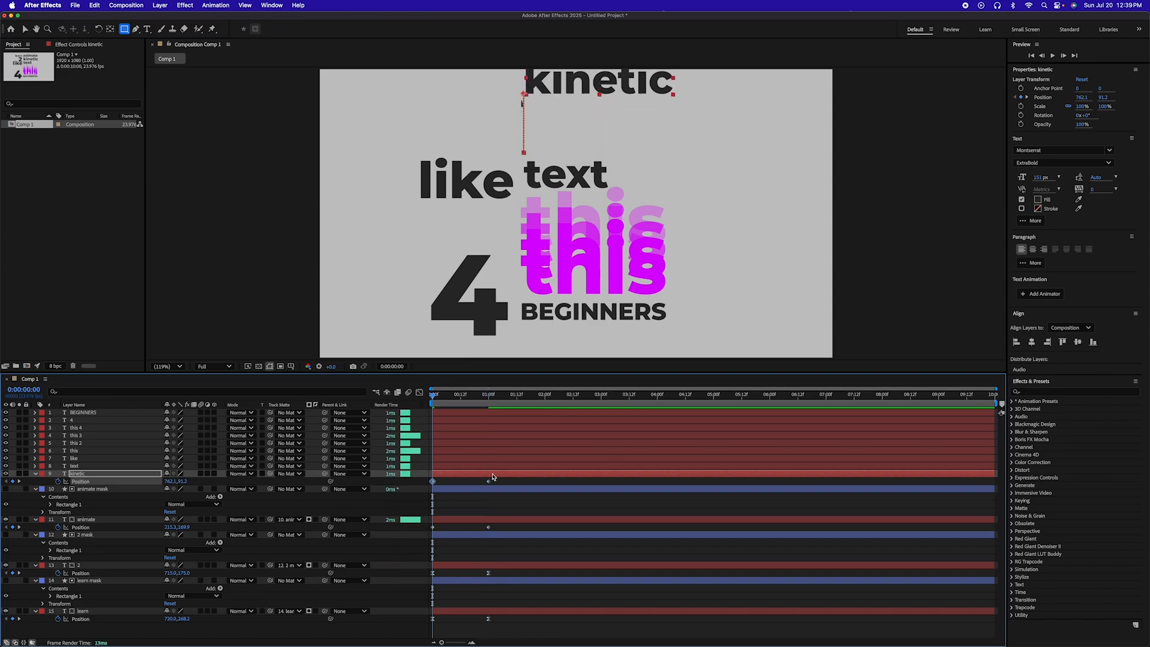
{"action": "key", "text": "shift+Down"}
{"action": "key", "text": "shift+Down"}
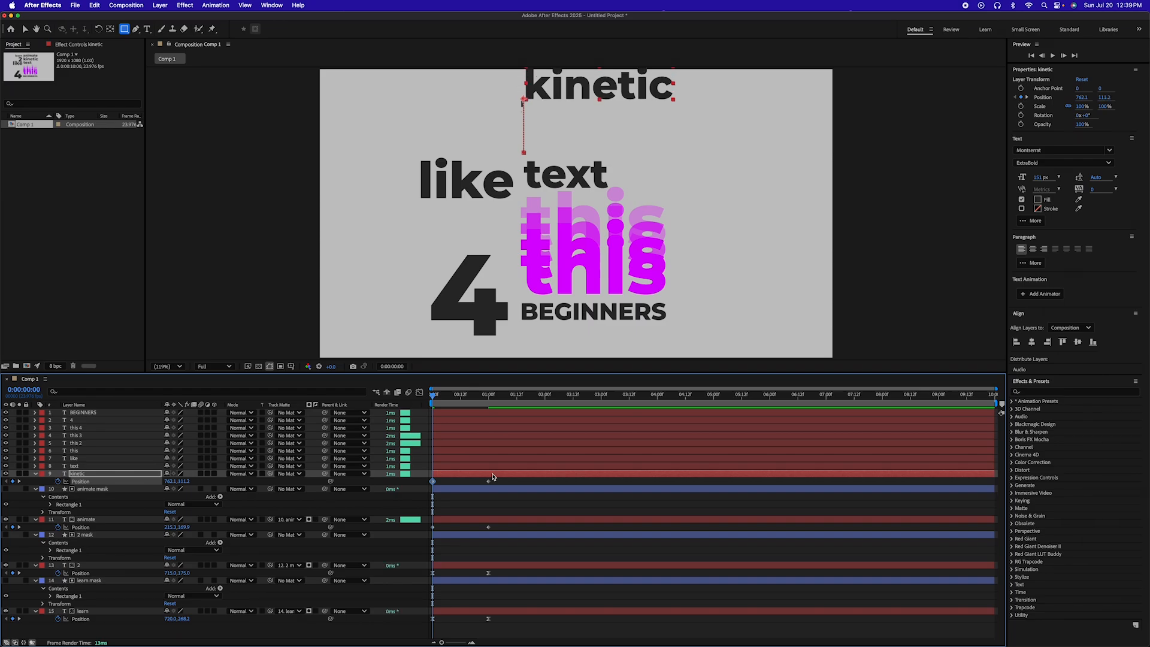
With no layer selected, draw a white rectangle about 579 by 144 px over the final place of "kinetic" and rename its layer "kinetic mask".
{"action": "key", "text": "k"}
{"action": "left_click", "coordinate": [511, 503]}
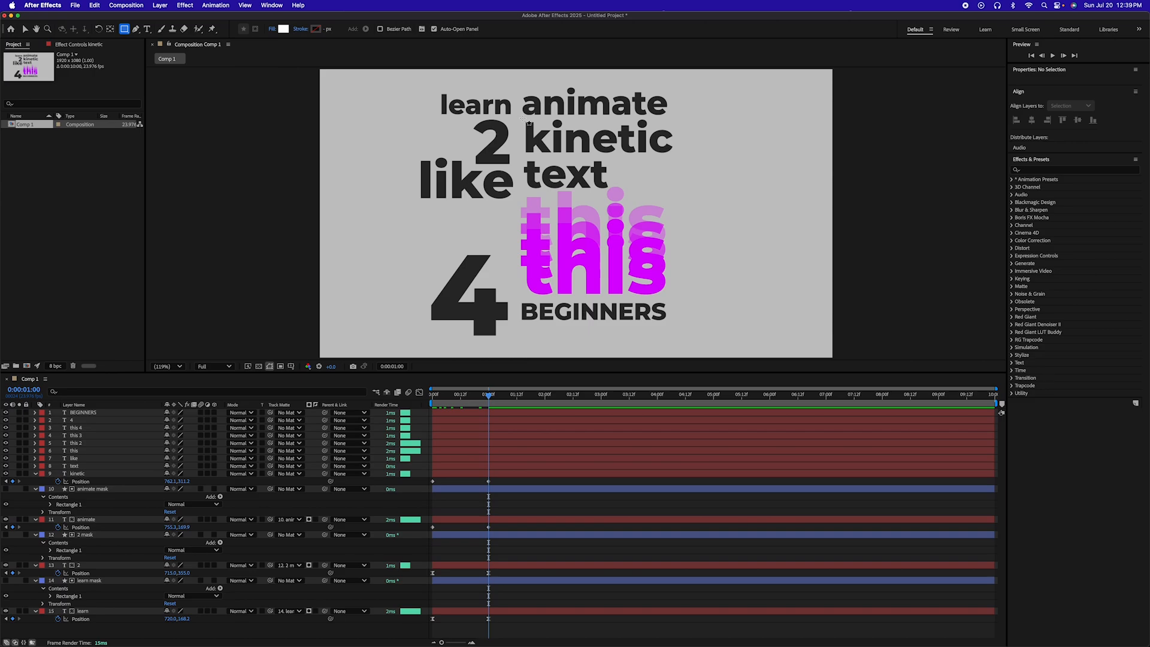
{"action": "left_click_drag", "start_coordinate": [523, 119], "coordinate": [678, 157]}
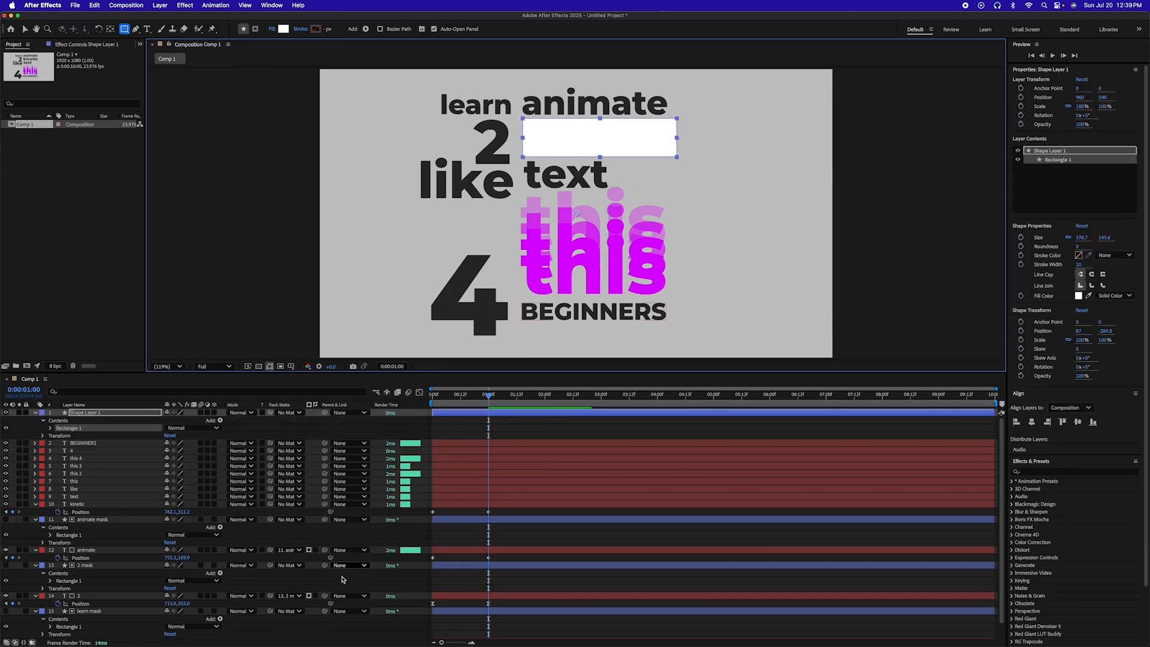
{"action": "left_click", "coordinate": [88, 415]}
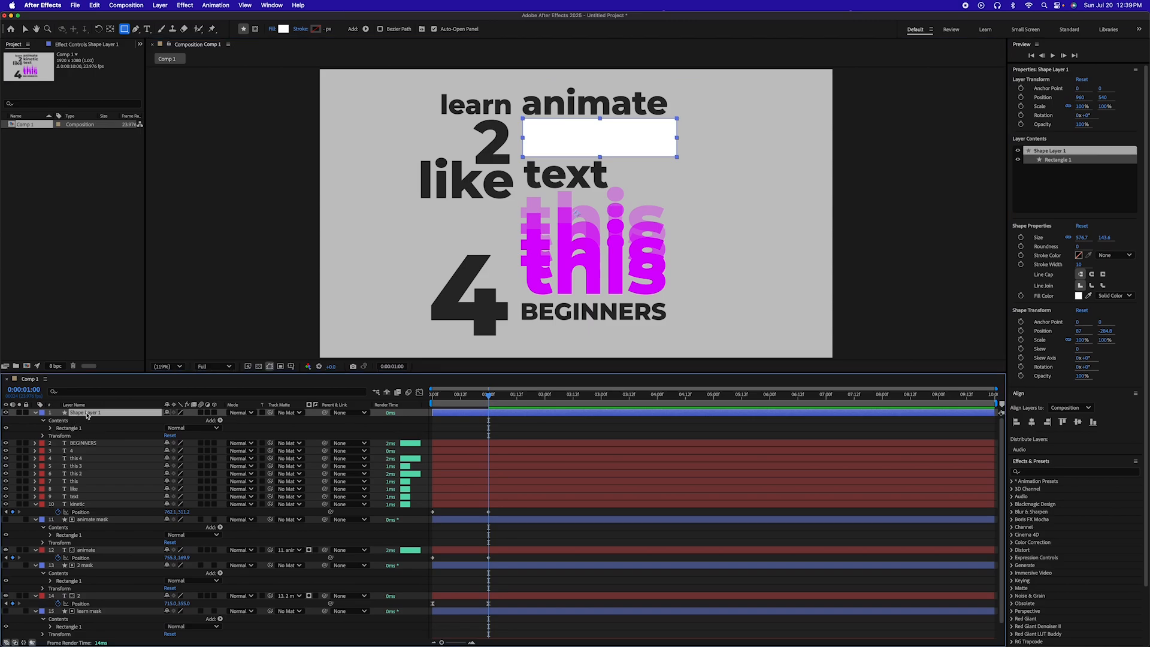
{"action": "type", "text": "kinetic"}
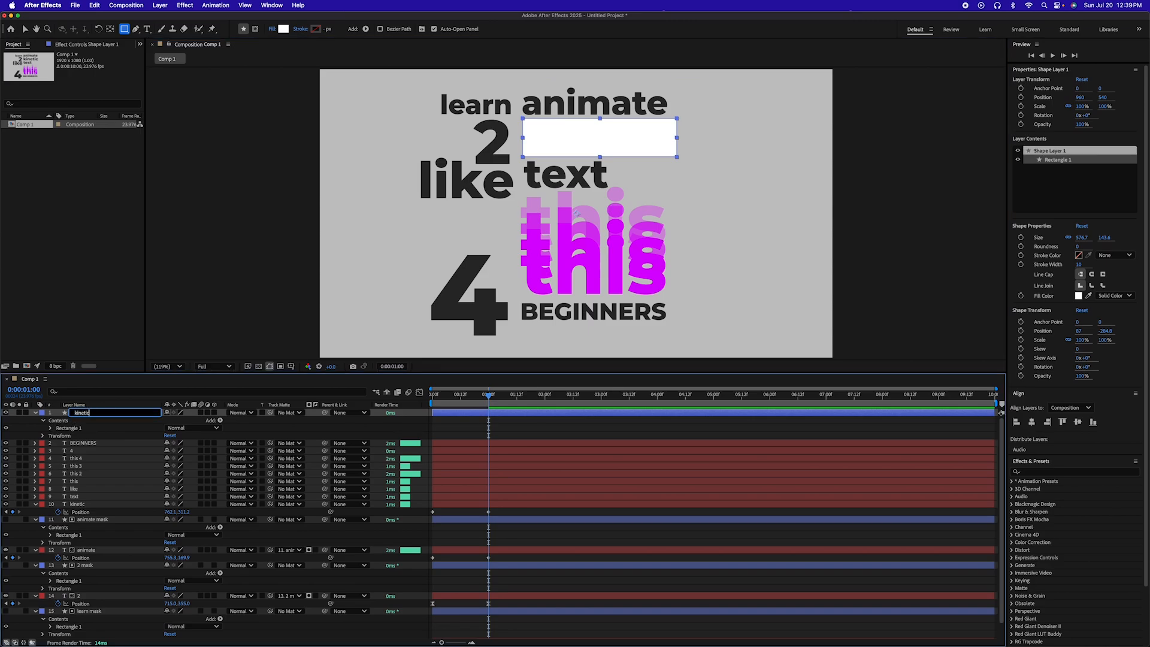
{"action": "type", "text": " mask"}
{"action": "key", "text": "Return"}
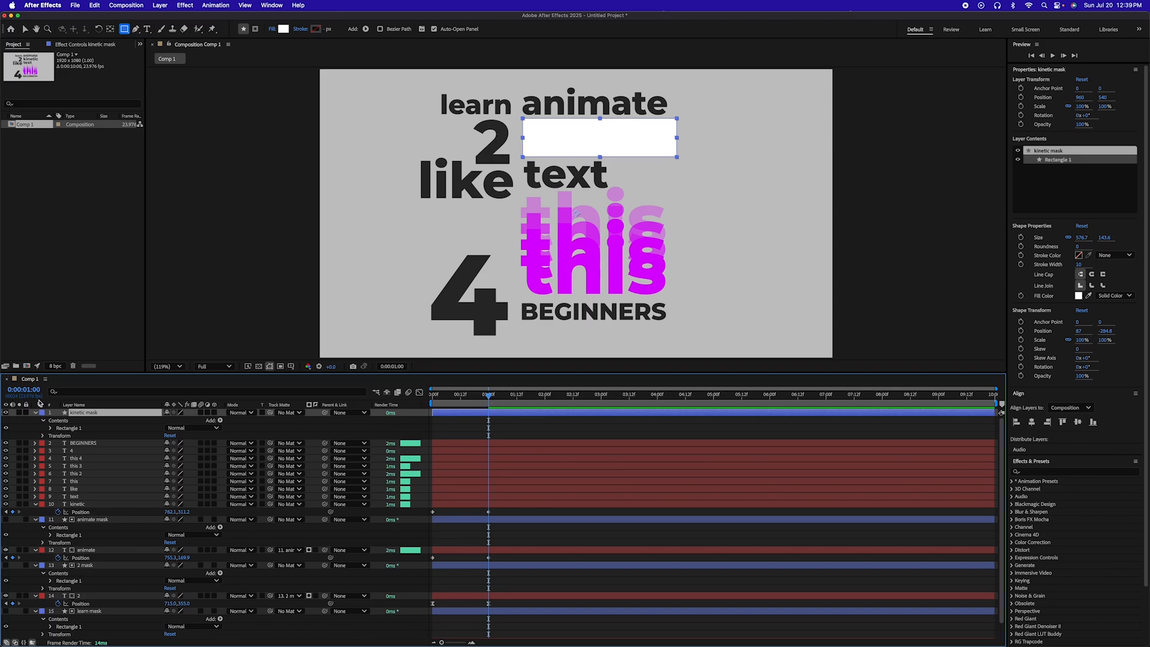
Place "kinetic mask" directly above the "kinetic" layer, assign it as the track matte of "kinetic", and scrub back to 0:00:00:00.
{"action": "left_click_drag", "start_coordinate": [88, 414], "coordinate": [86, 500]}
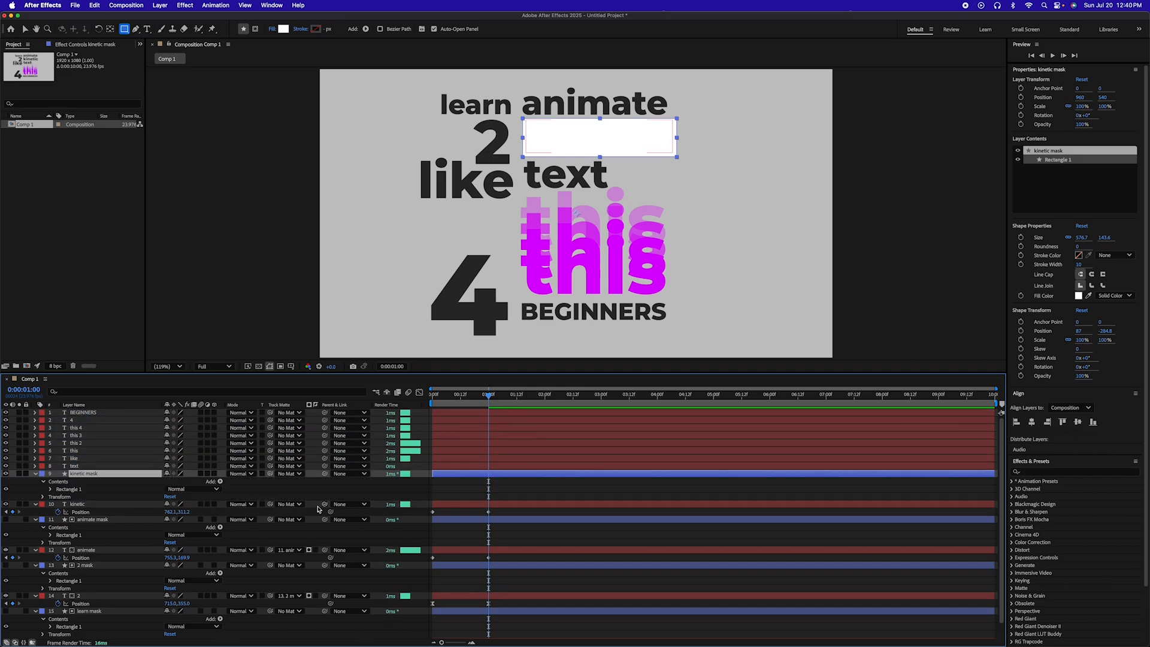
{"action": "left_click", "coordinate": [297, 506]}
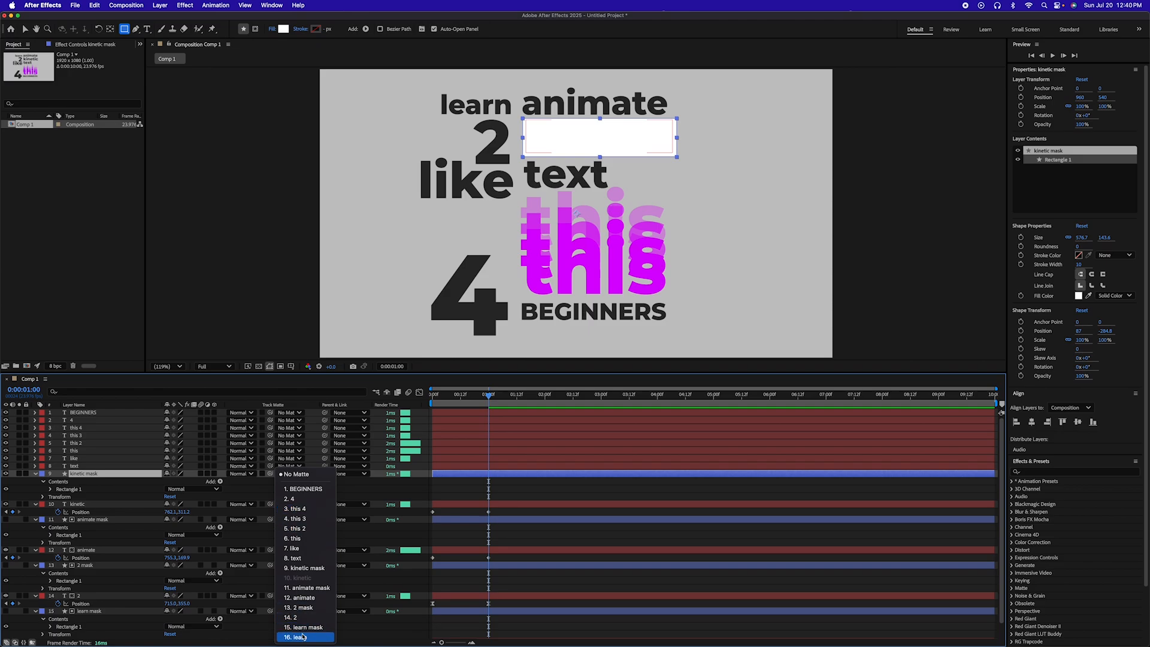
{"action": "left_click", "coordinate": [317, 570]}
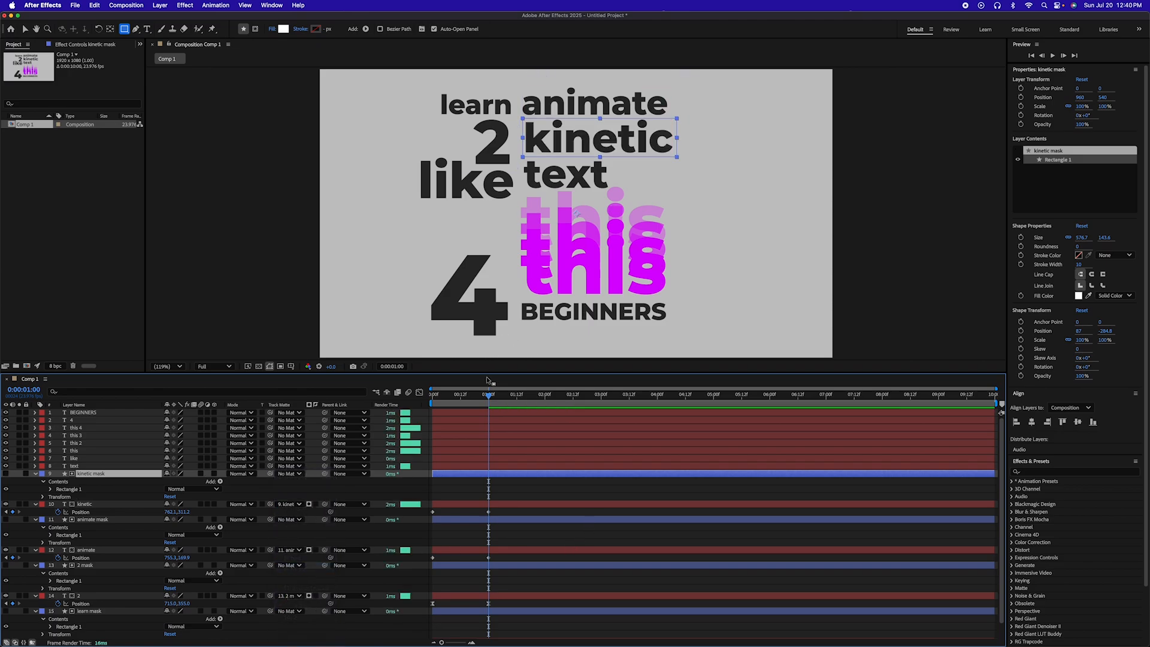
{"action": "left_click_drag", "start_coordinate": [489, 394], "coordinate": [420, 395]}
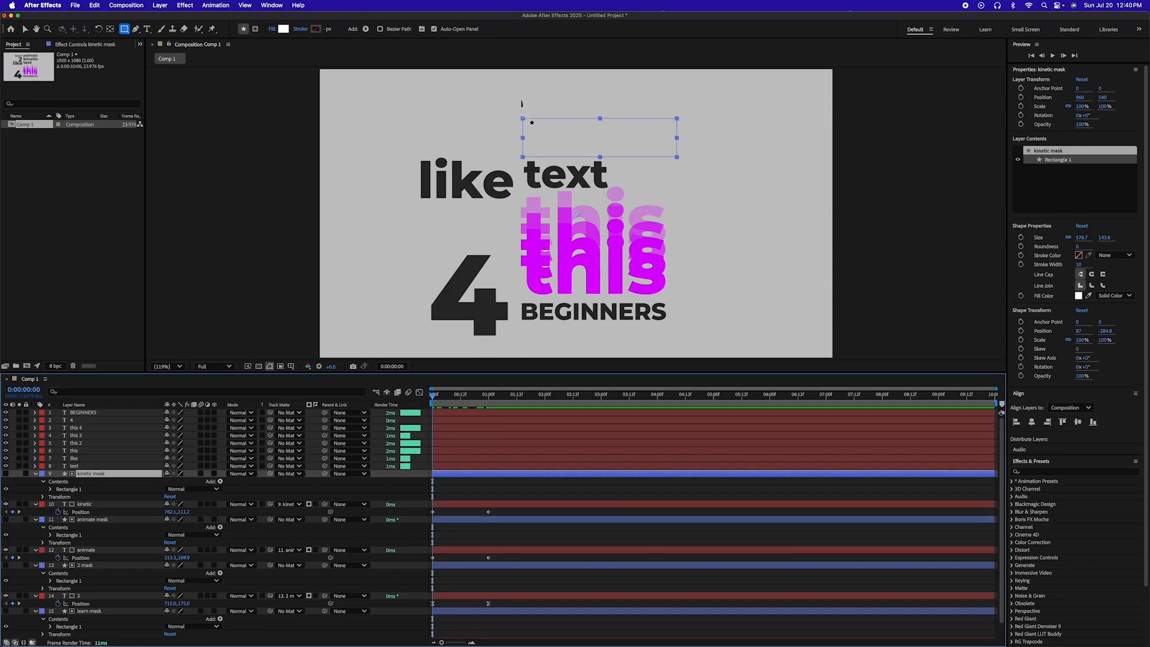
At 0:00:00:00, move "animate" another 40 px to the left so it starts fully outside its matte, and scrub through the reveal.
{"action": "scroll", "coordinate": [501, 312], "scroll_direction": "down", "scroll_amount": 1}
{"action": "key", "text": "v"}
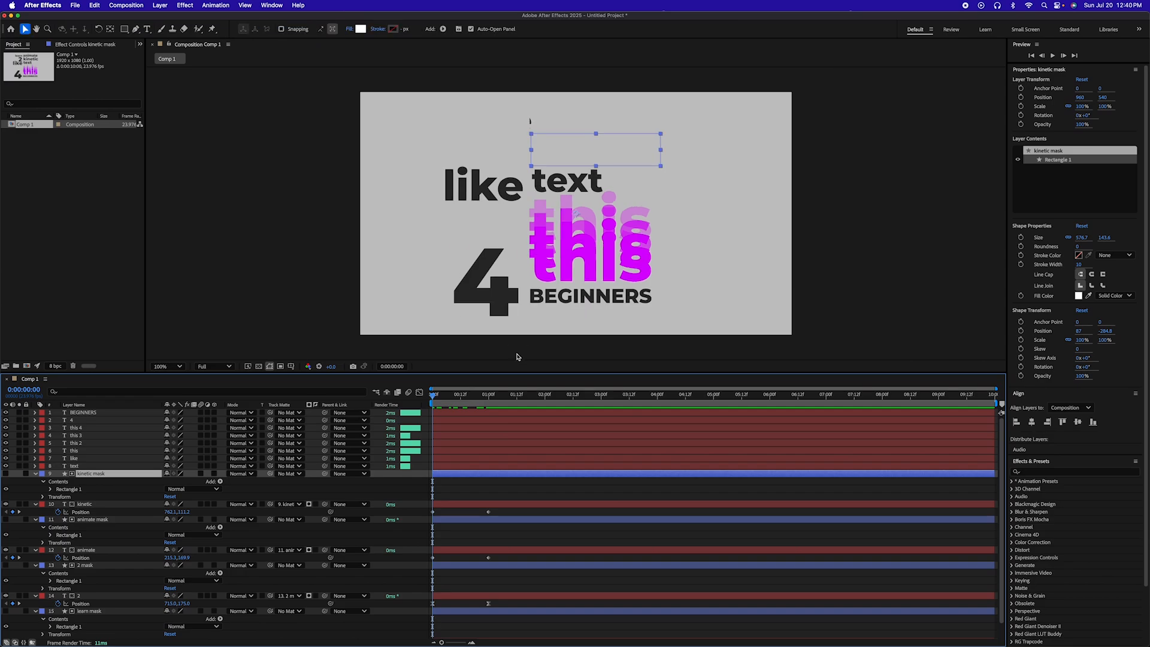
{"action": "left_click", "coordinate": [455, 506]}
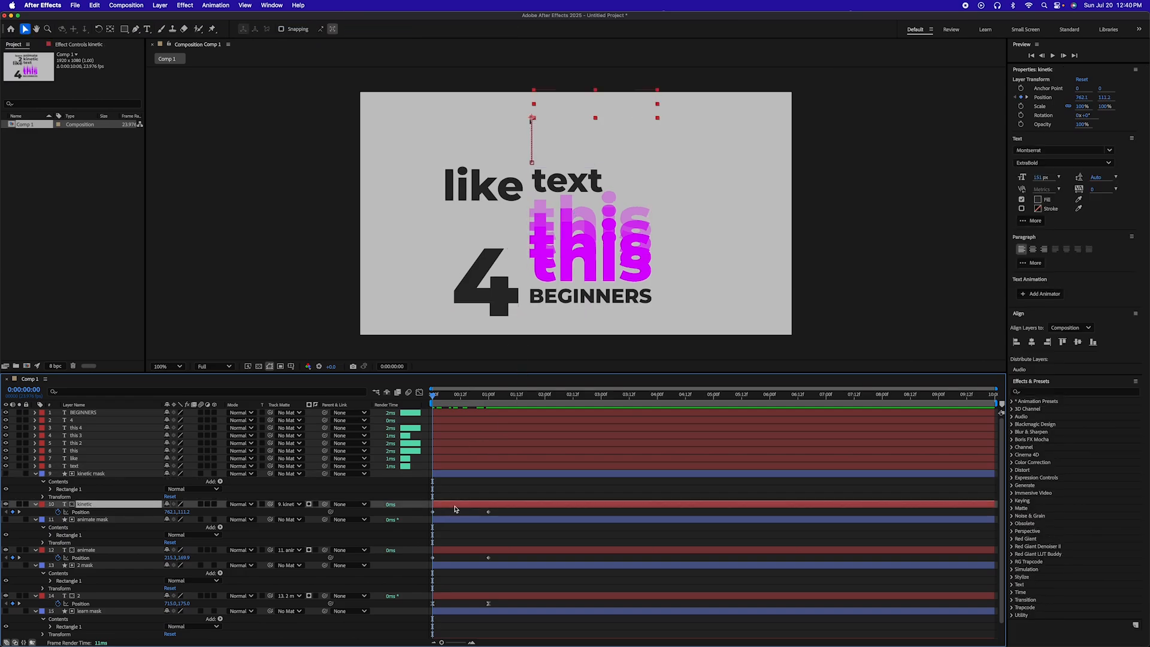
{"action": "left_click", "coordinate": [451, 551]}
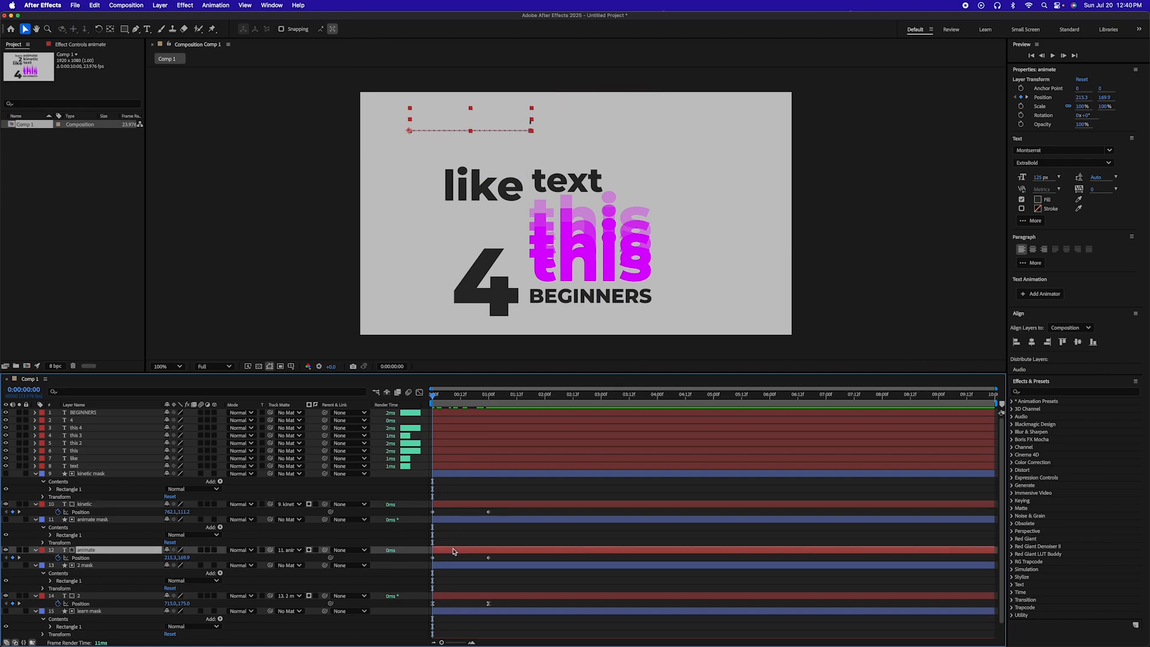
{"action": "key", "text": "shift+Left"}
{"action": "key", "text": "shift+Left"}
{"action": "key", "text": "shift+Left"}
{"action": "key", "text": "shift+Left"}
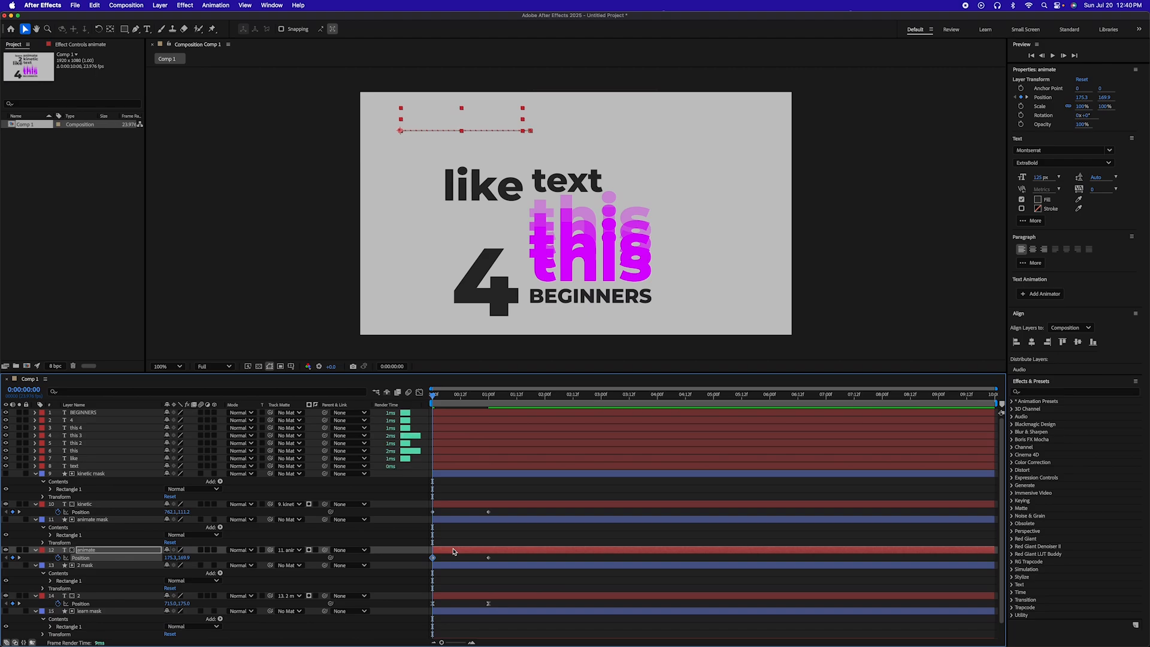
{"action": "left_click_drag", "start_coordinate": [432, 396], "coordinate": [474, 397]}
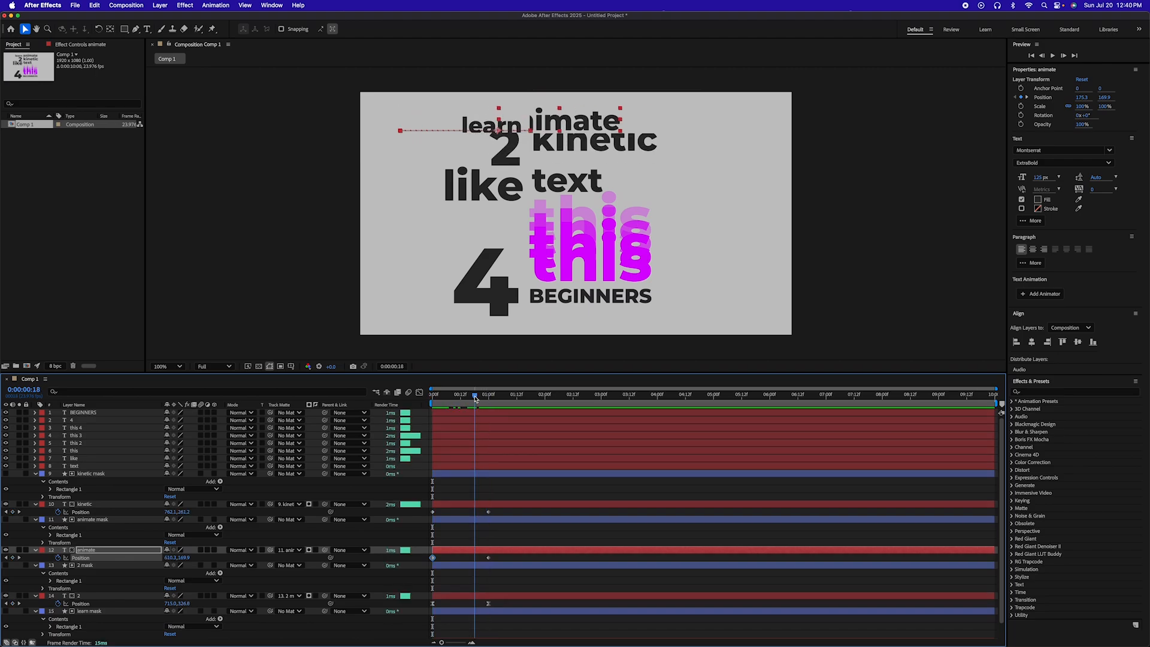
Keyframe the position of "text" at 0:00:01:00, and at 0:00:00:00 move it 320 px to the right.
{"action": "key", "text": "k"}
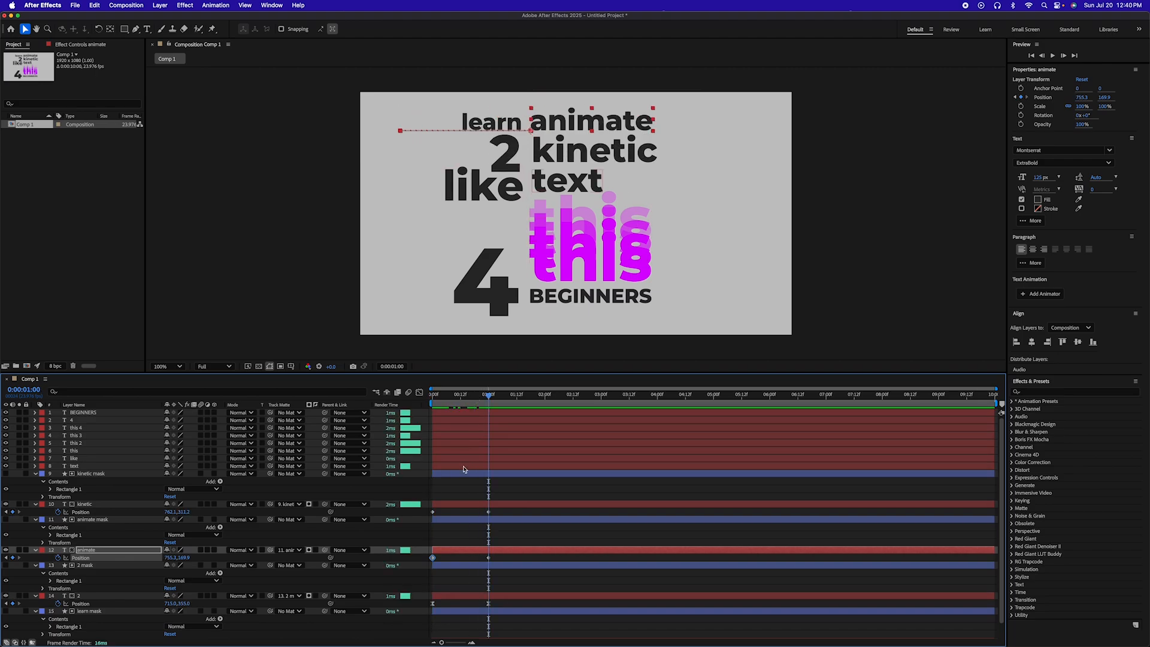
{"action": "left_click", "coordinate": [464, 467]}
{"action": "key", "text": "alt+shift+p"}
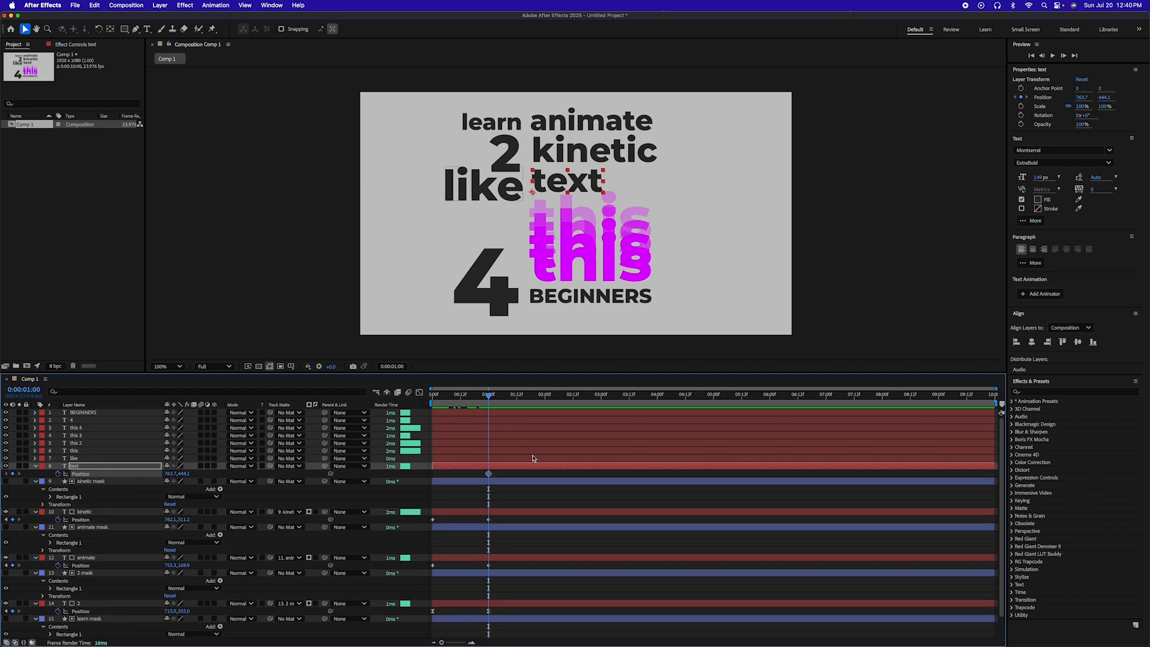
{"action": "left_click_drag", "start_coordinate": [489, 396], "coordinate": [425, 400]}
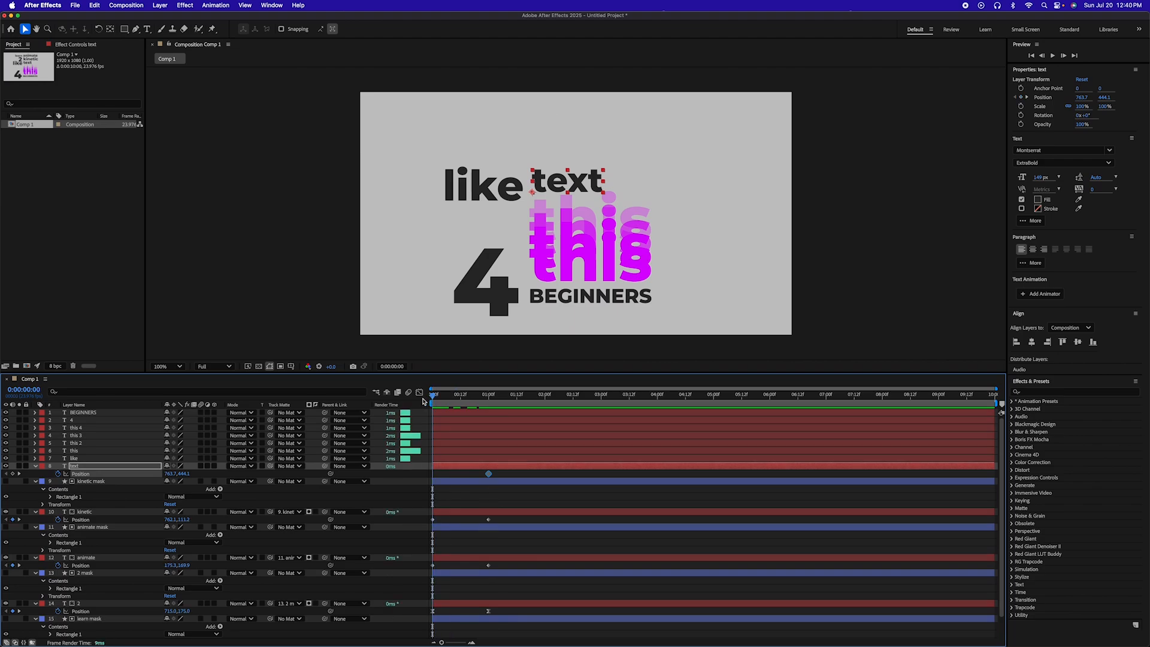
{"action": "key", "text": "shift+Right"}
{"action": "key", "text": "shift+Right"}
{"action": "key", "text": "shift+Right"}
{"action": "key", "text": "shift+Right"}
{"action": "key", "text": "shift+Right"}
{"action": "key", "text": "shift+Right"}
{"action": "key", "text": "shift+Right"}
{"action": "key", "text": "shift+Right"}
{"action": "key", "text": "shift+Right"}
{"action": "key", "text": "shift+Right"}
{"action": "key", "text": "shift+Right"}
{"action": "key", "text": "shift+Right"}
{"action": "key", "text": "shift+Right"}
{"action": "key", "text": "shift+Right"}
{"action": "key", "text": "shift+Right"}
{"action": "key", "text": "shift+Right"}
{"action": "key", "text": "shift+Right"}
{"action": "key", "text": "shift+Right"}
{"action": "key", "text": "shift+Right"}
{"action": "key", "text": "shift+Right"}
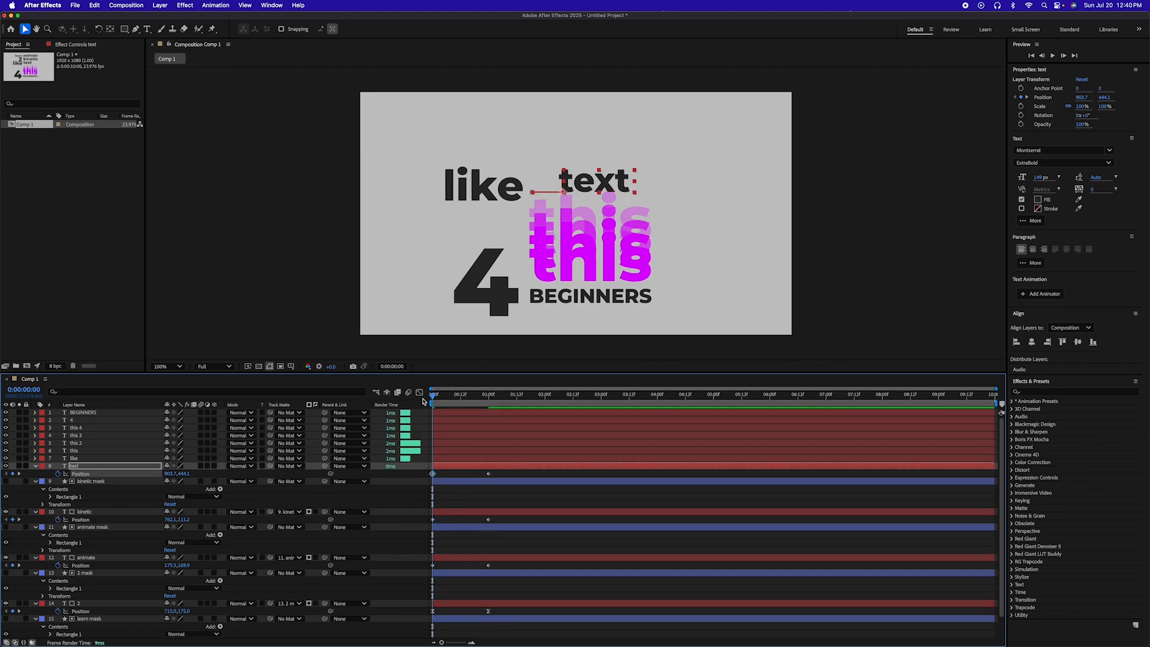
{"action": "key", "text": "shift+Right"}
{"action": "key", "text": "shift+Right"}
{"action": "key", "text": "shift+Right"}
{"action": "key", "text": "shift+Right"}
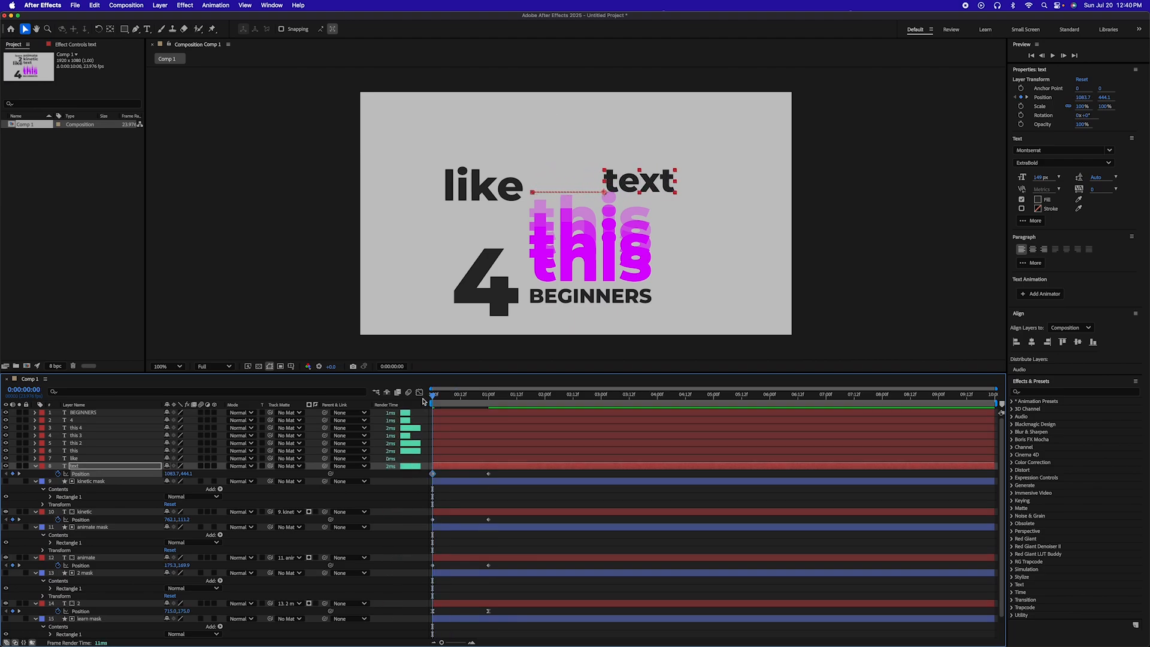
With no layer selected, draw a white rectangle about 340 by 152 px over the place of "text" at 0:00:01:00.
{"action": "left_click", "coordinate": [123, 29]}
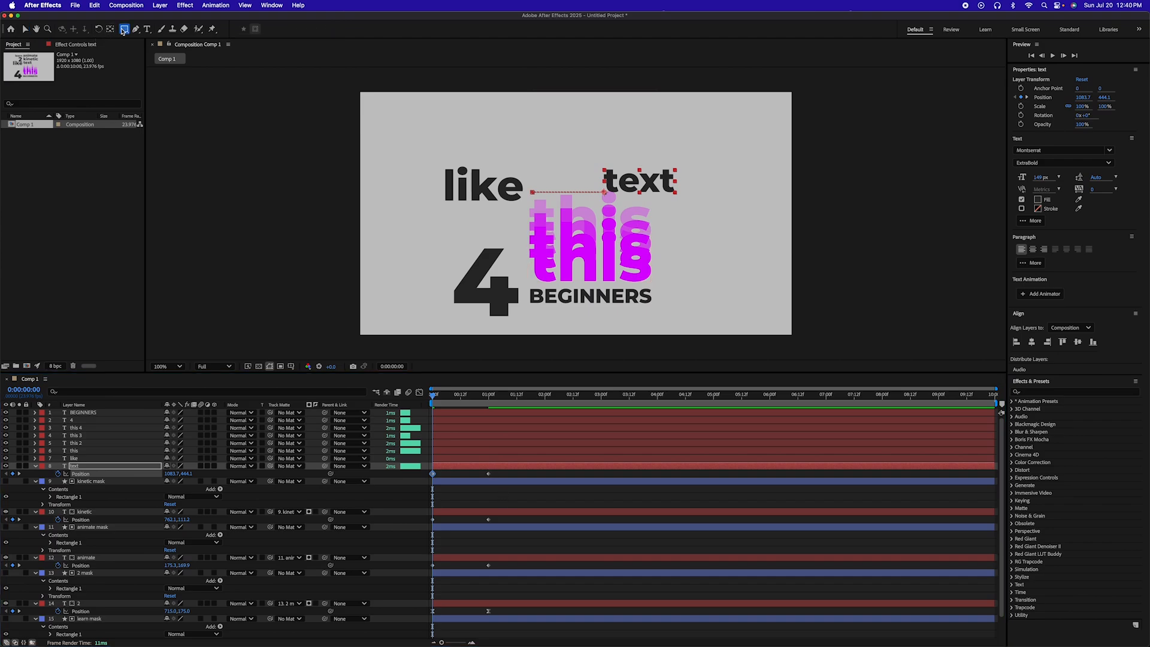
{"action": "left_click", "coordinate": [524, 495]}
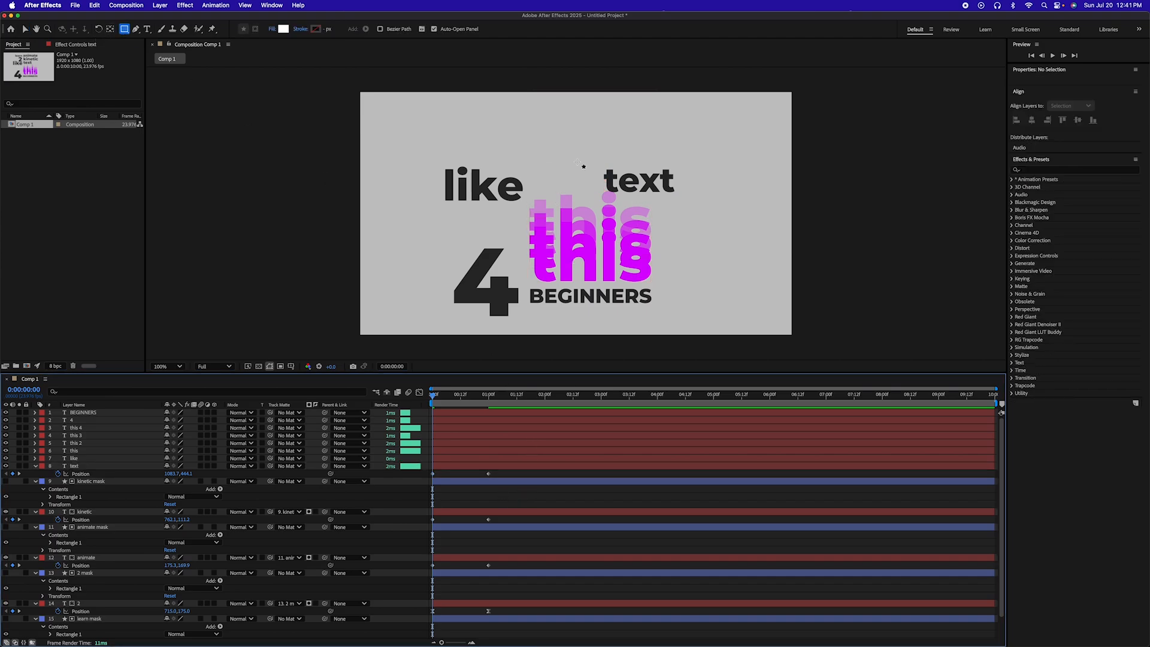
{"action": "left_click", "coordinate": [485, 397]}
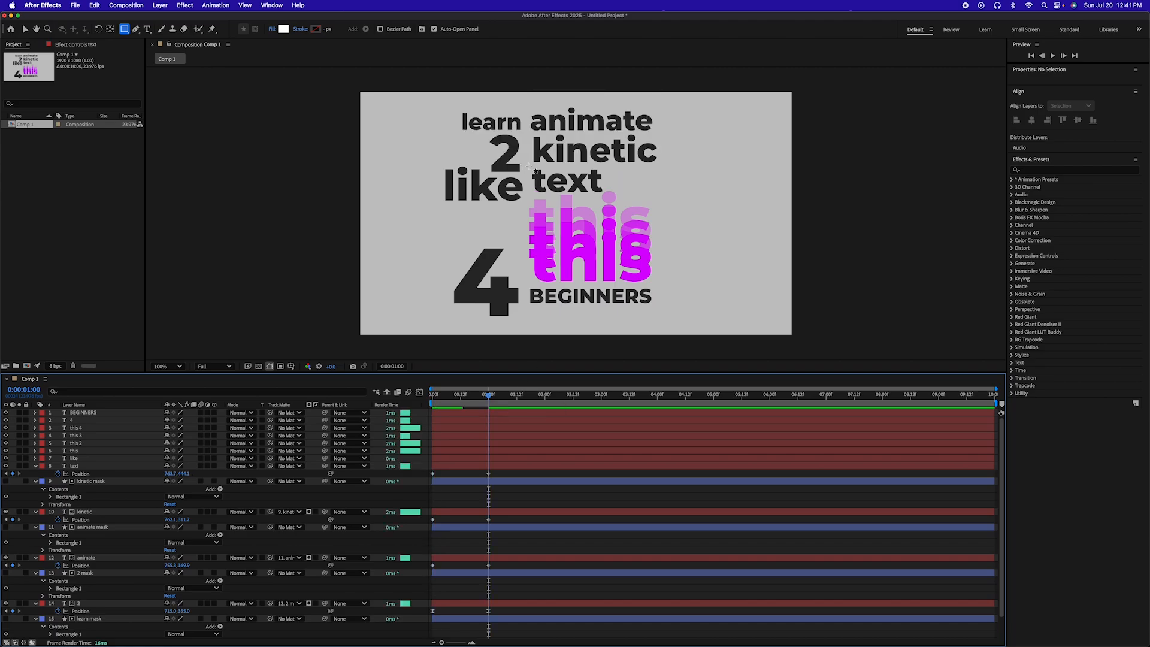
{"action": "left_click_drag", "start_coordinate": [528, 166], "coordinate": [605, 199]}
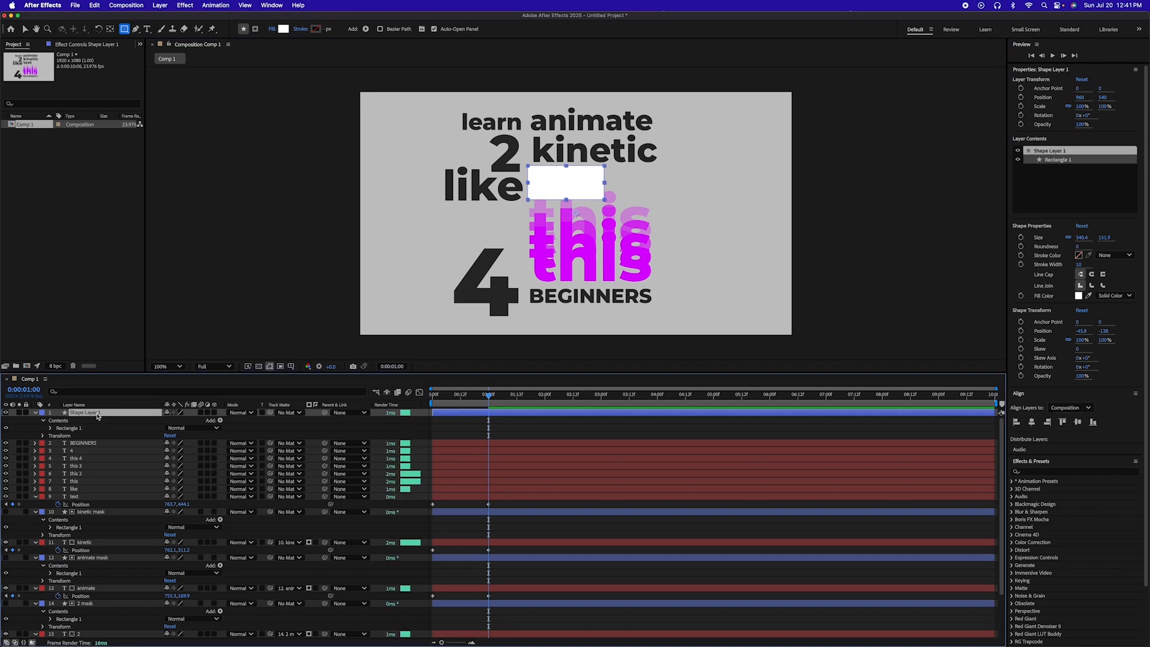
Rename the new shape layer as "text mask" and place it directly above the "text" layer.
{"action": "key", "text": "Return"}
{"action": "type", "text": "text mask"}
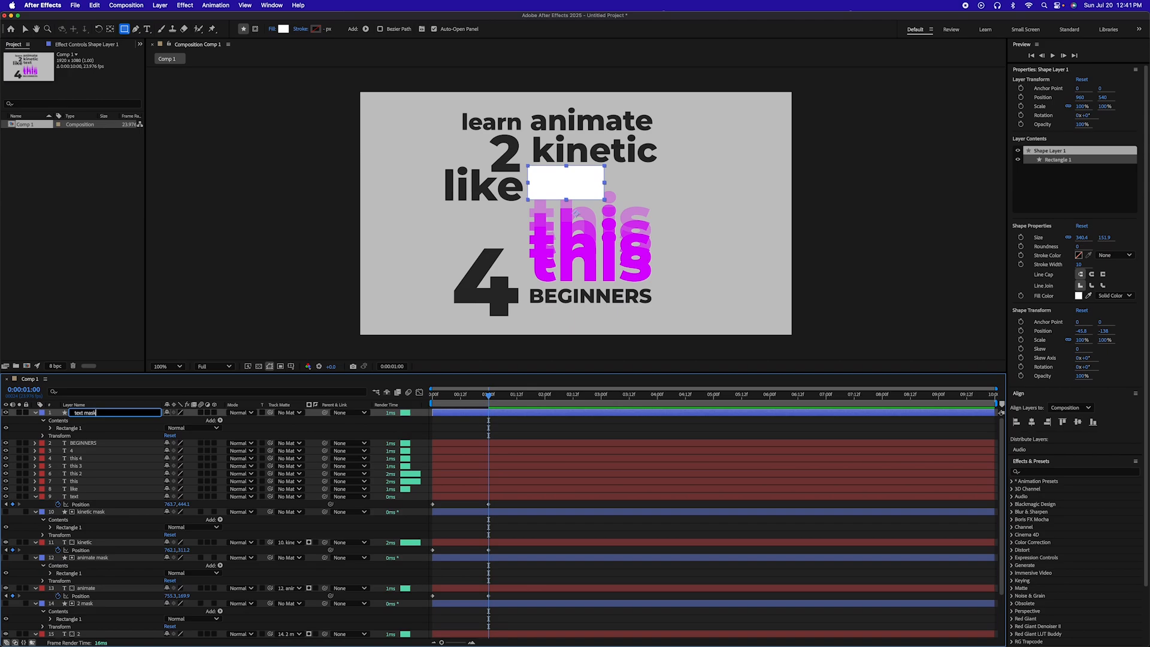
{"action": "key", "text": "Return"}
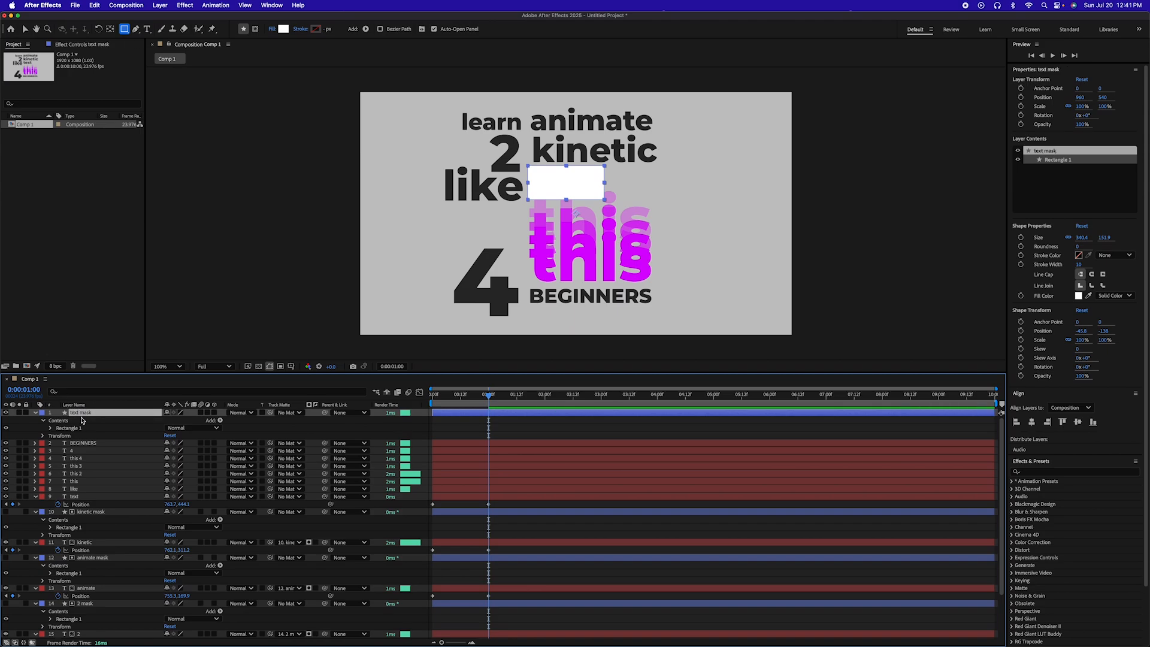
{"action": "left_click_drag", "start_coordinate": [82, 412], "coordinate": [85, 492]}
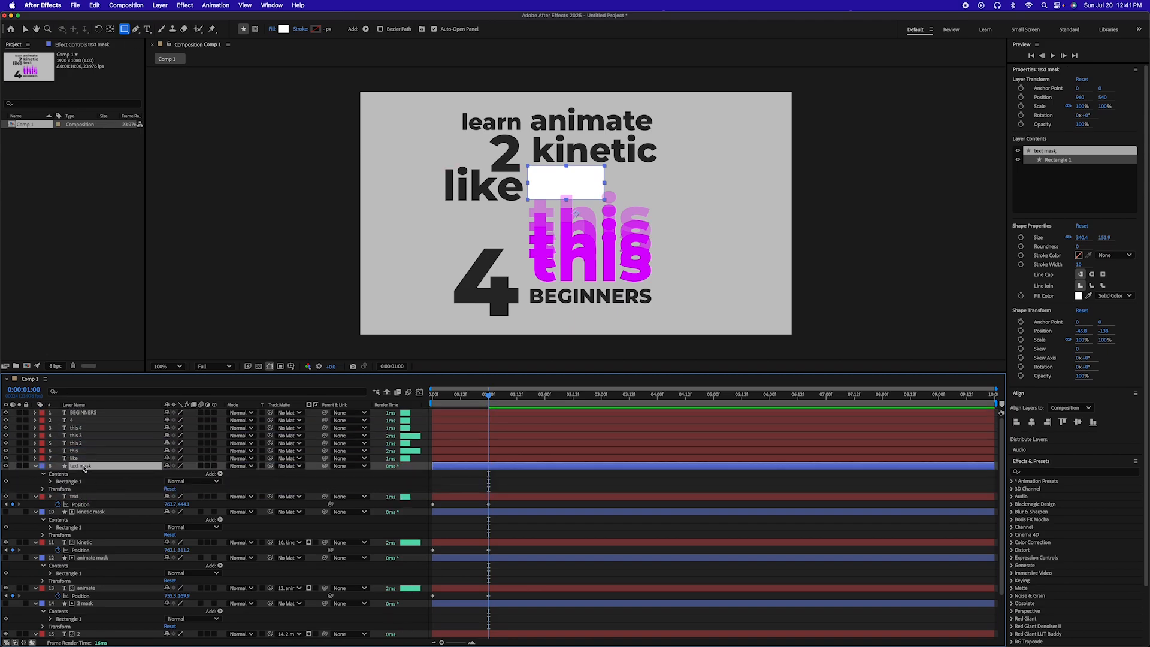
{"action": "left_click", "coordinate": [350, 498]}
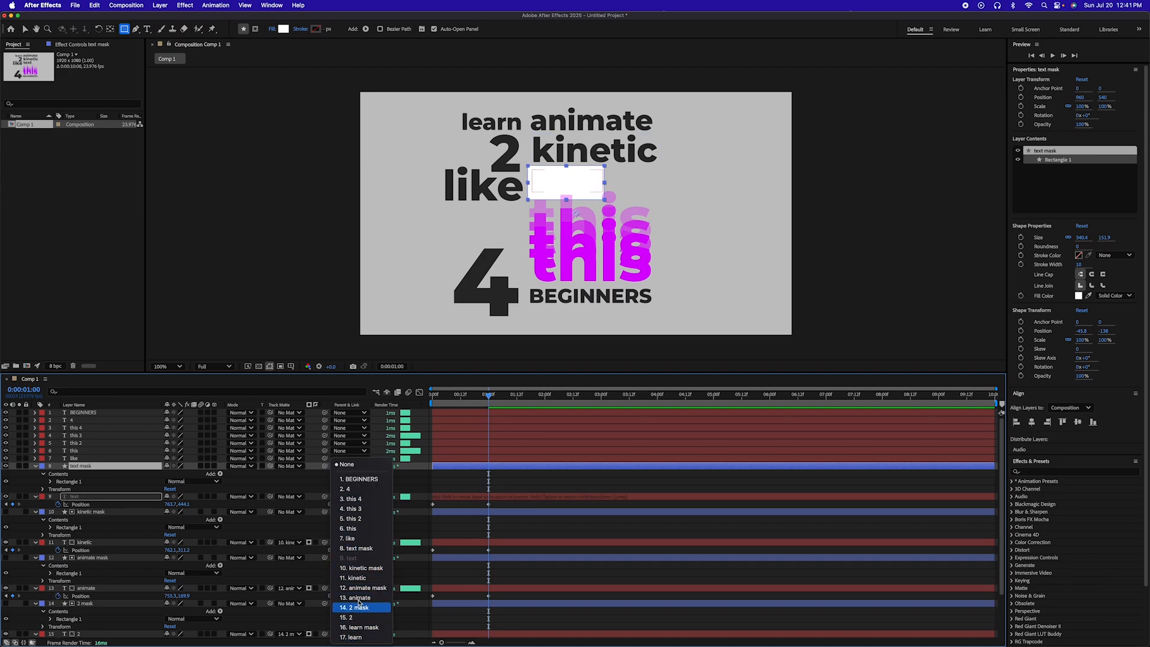
{"action": "left_click", "coordinate": [366, 549]}
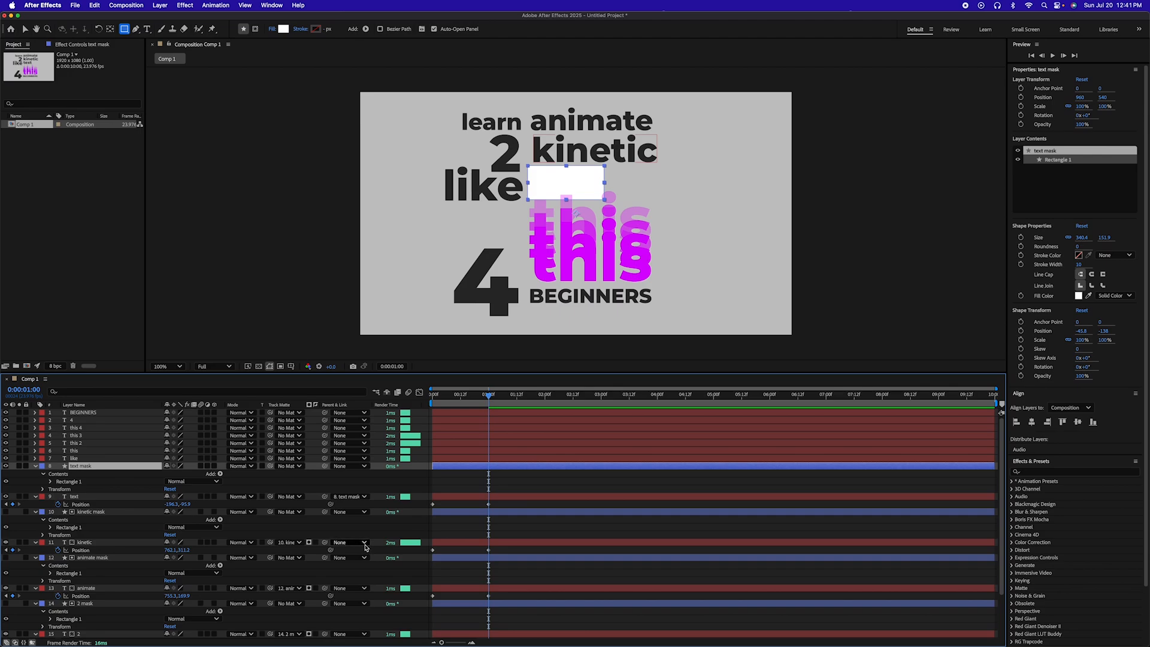
{"action": "key", "text": "super+z"}
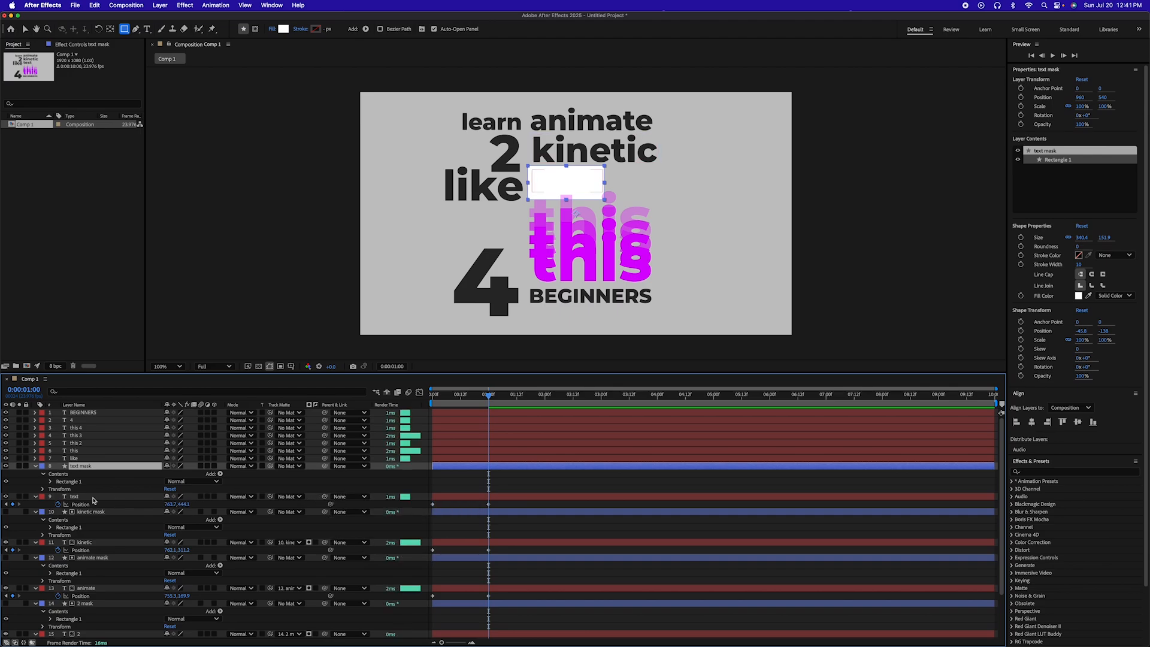
{"action": "left_click", "coordinate": [87, 498]}
{"action": "left_click", "coordinate": [358, 499]}
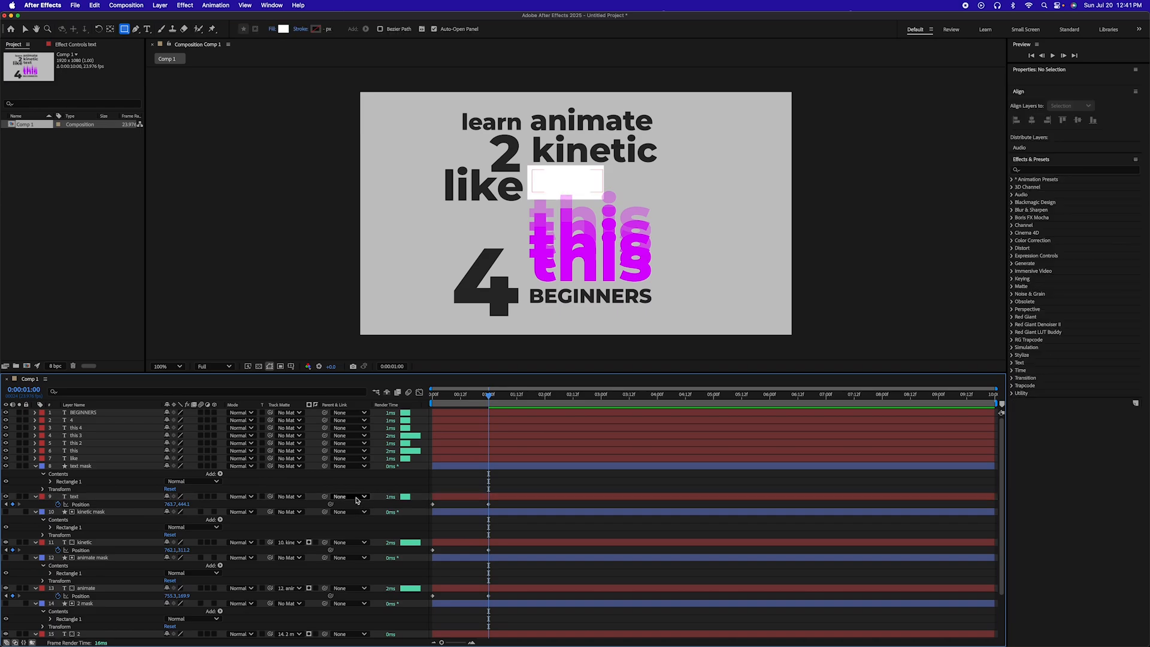
{"action": "left_click", "coordinate": [359, 548]}
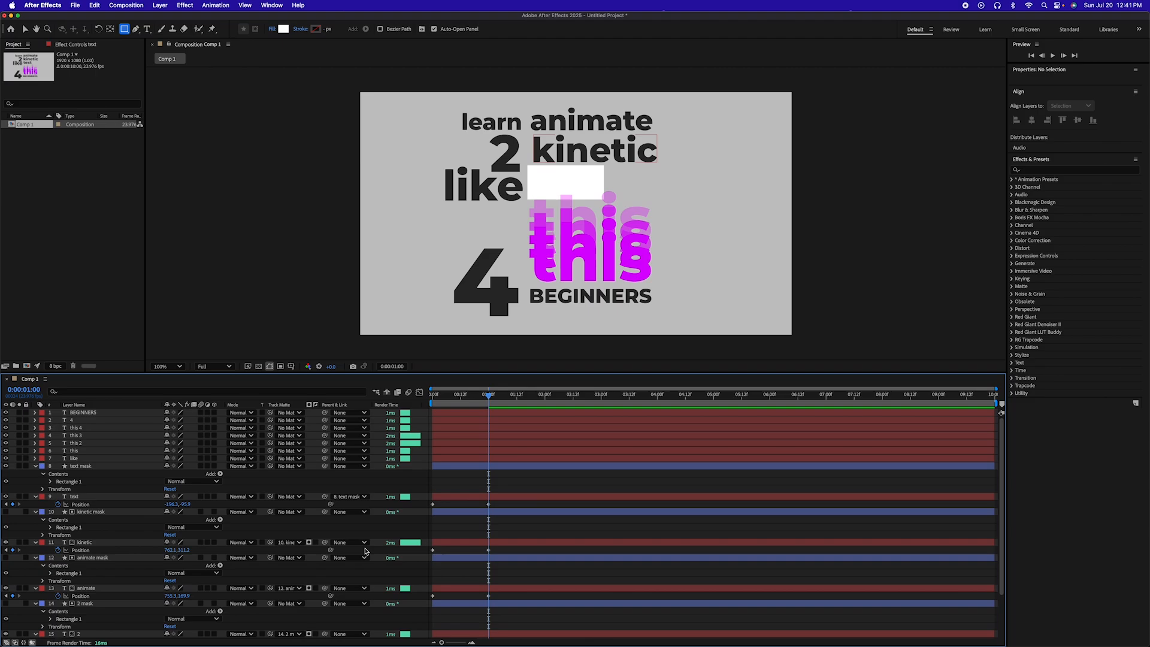
{"action": "left_click", "coordinate": [477, 498]}
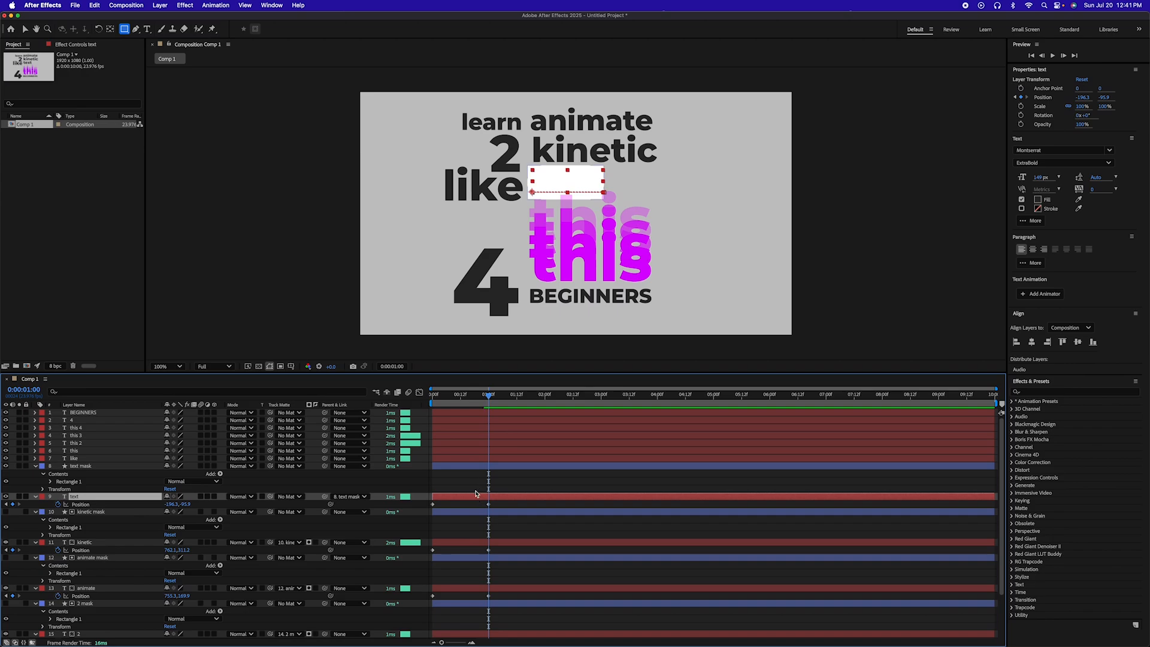
{"action": "left_click", "coordinate": [474, 467]}
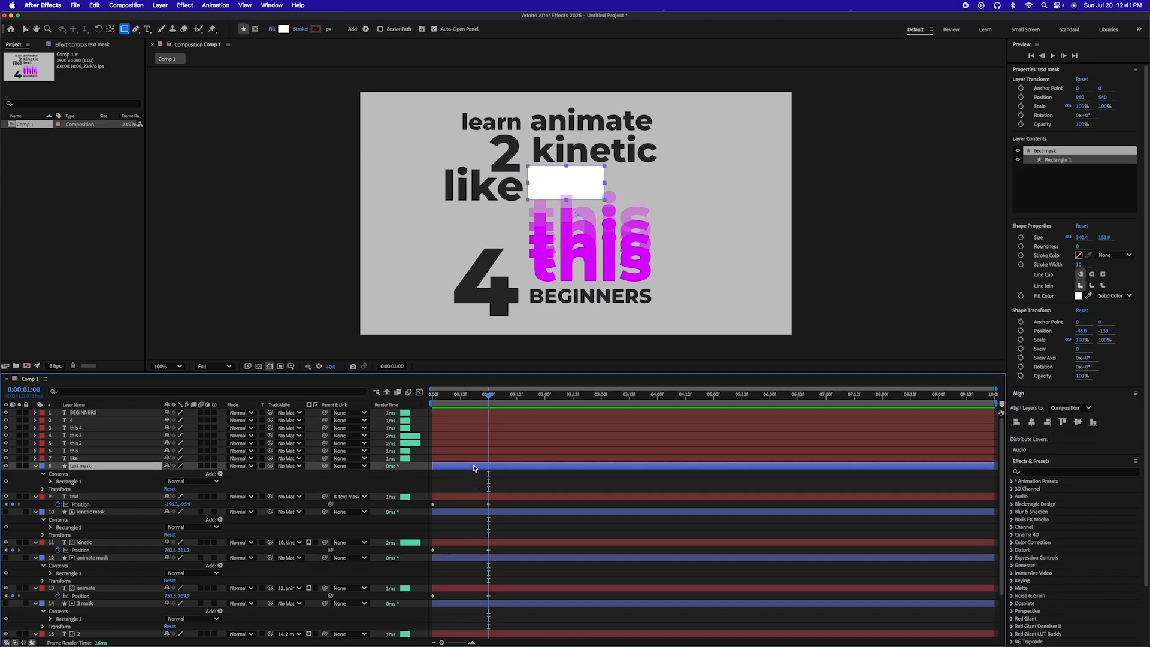
{"action": "left_click", "coordinate": [464, 496]}
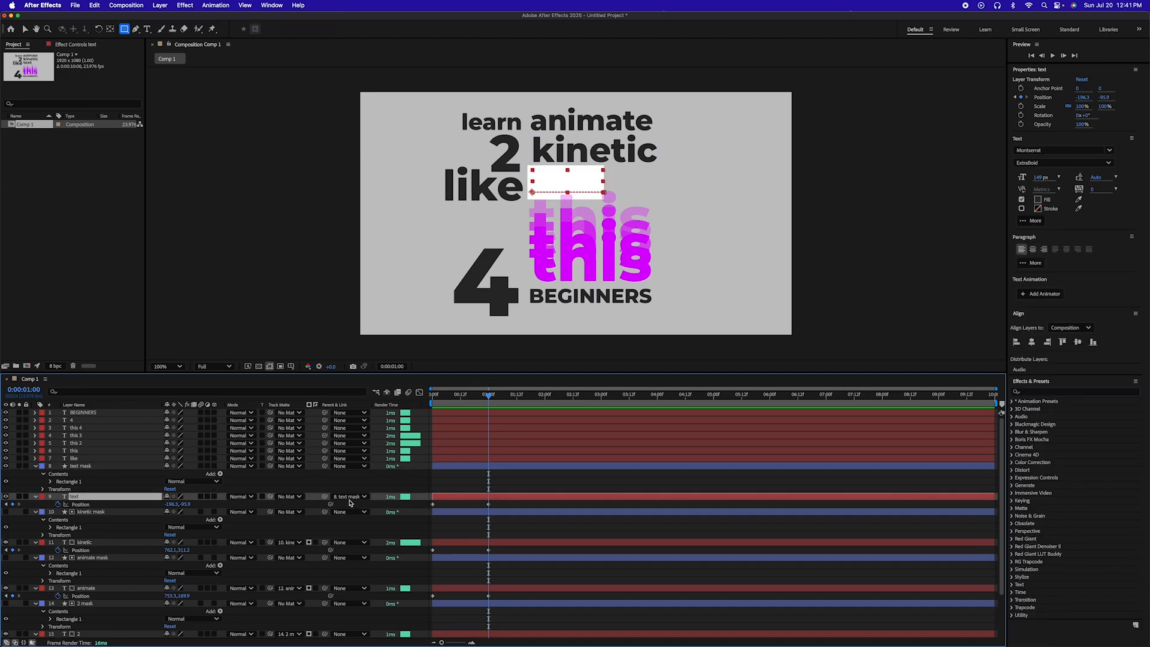
{"action": "left_click", "coordinate": [350, 497]}
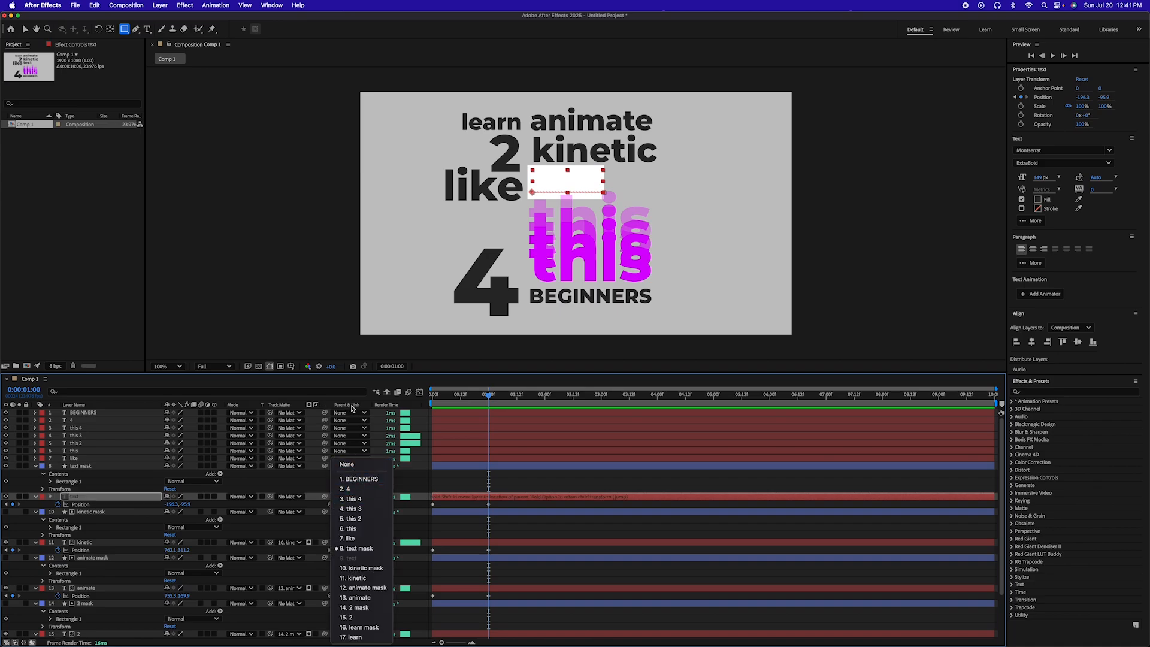
{"action": "left_click", "coordinate": [346, 465]}
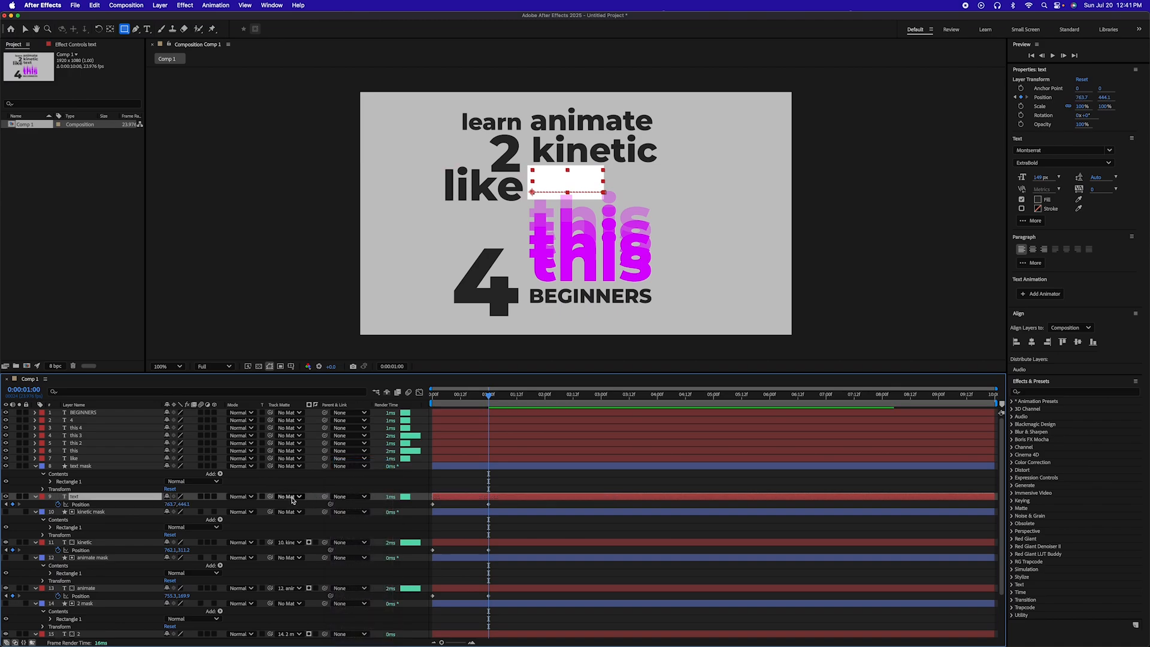
Set "text mask" as the track matte of the "text" layer, then scrub through the reveal back to 0:00:01:00.
{"action": "left_click", "coordinate": [289, 497]}
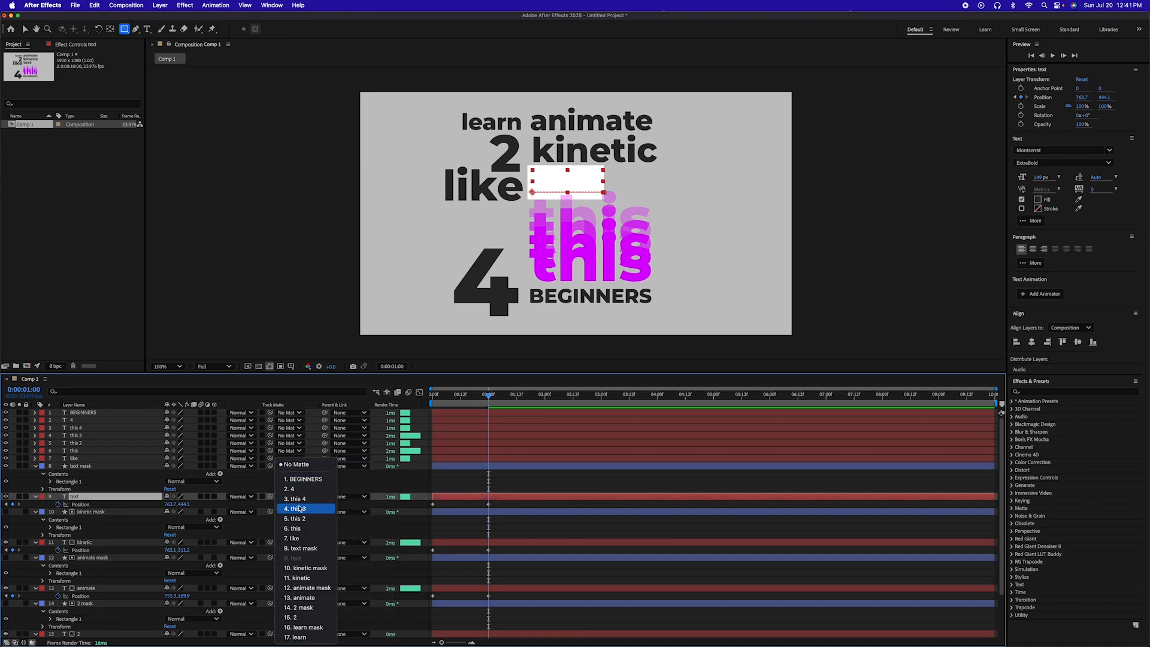
{"action": "left_click", "coordinate": [304, 548]}
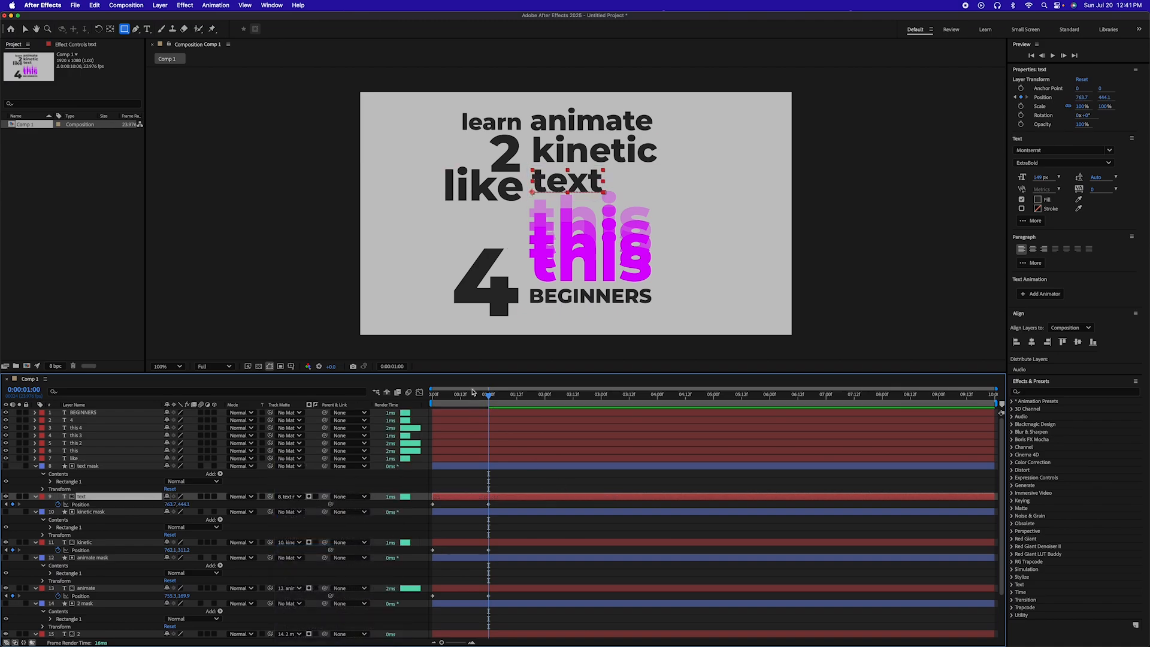
{"action": "left_click_drag", "start_coordinate": [483, 400], "coordinate": [460, 384]}
{"action": "key", "text": "k"}
{"action": "mouse_move", "coordinate": [490, 397]}
{"action": "left_mouse_down"}
{"action": "mouse_move", "coordinate": [437, 392]}
{"action": "mouse_move", "coordinate": [490, 395]}
{"action": "left_mouse_up"}
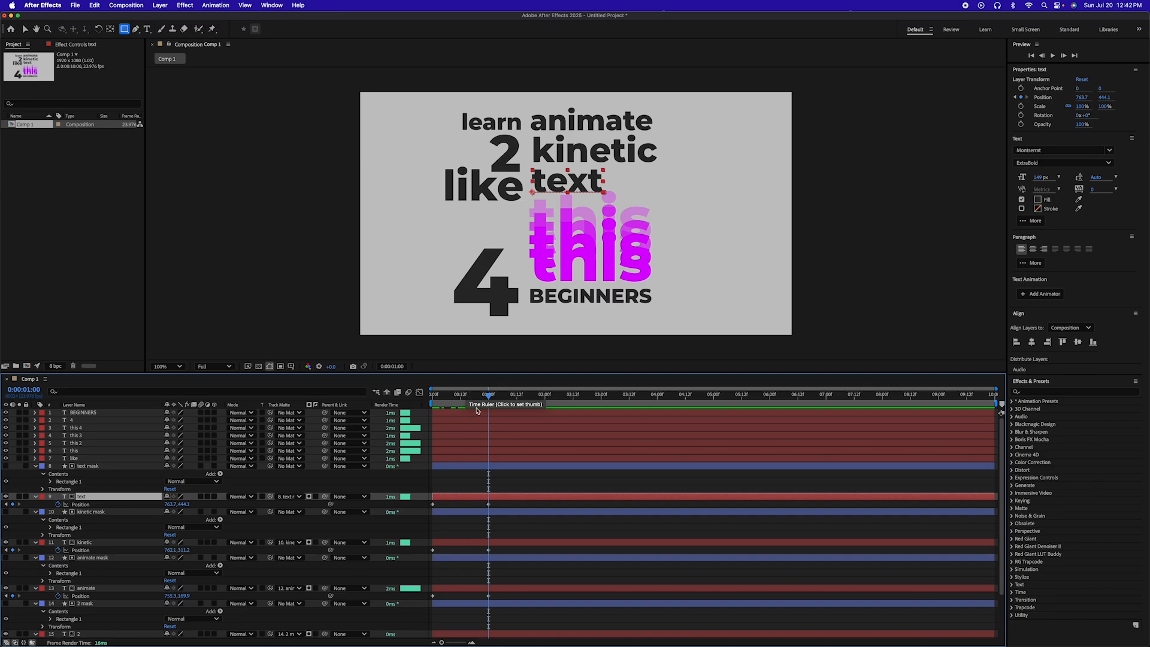
Move the anchor point of the "like" layer to the upper-right corner of the word.
{"action": "left_click", "coordinate": [476, 462]}
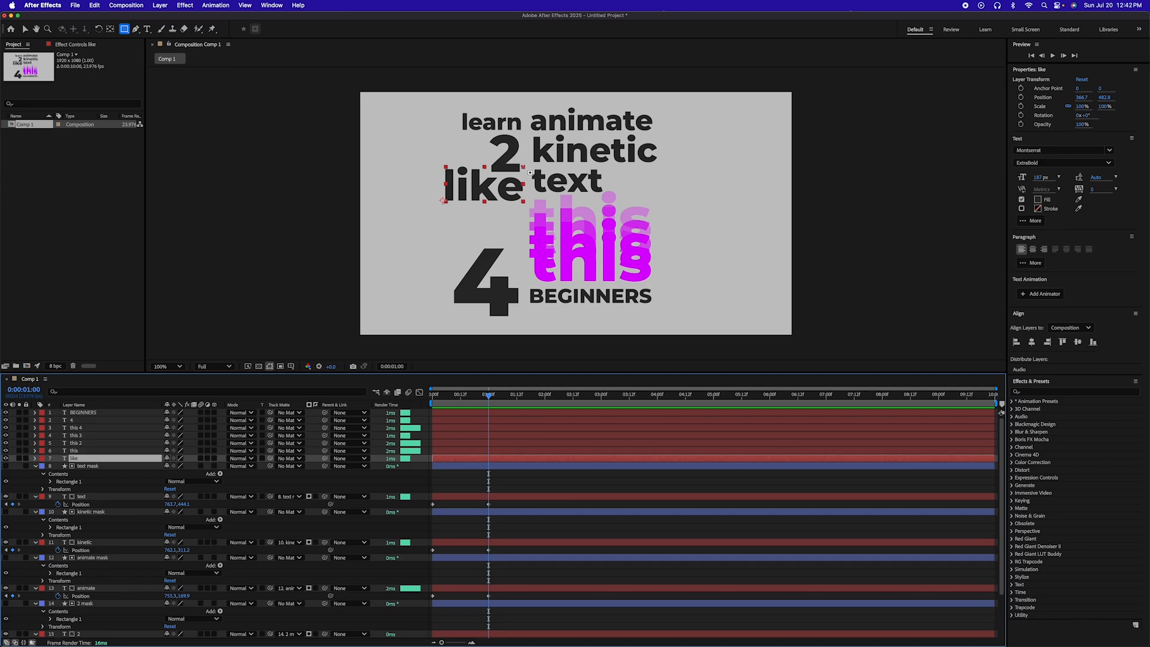
{"action": "left_click", "coordinate": [111, 30]}
{"action": "left_click_drag", "start_coordinate": [444, 203], "coordinate": [526, 174]}
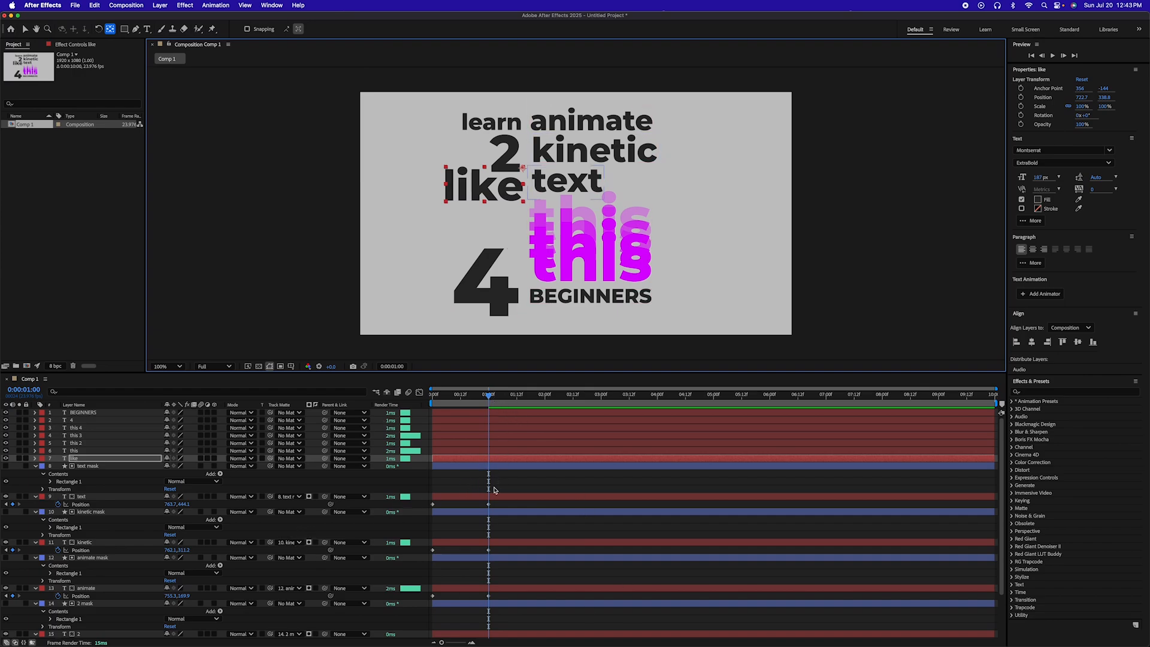
Keyframe the scale of "like" at 0:00:01:00, set it to 0% at 0:00:00:00, and scrub through the growth.
{"action": "key", "text": "alt+shift+s"}
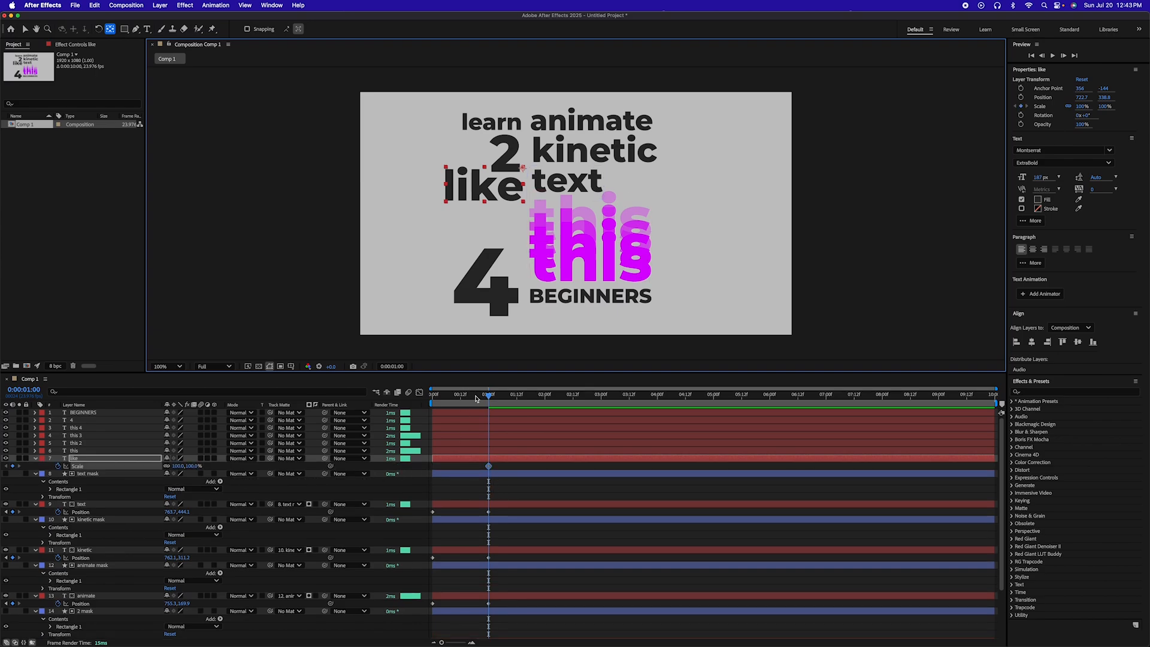
{"action": "left_click_drag", "start_coordinate": [477, 395], "coordinate": [419, 394]}
{"action": "key", "text": "s"}
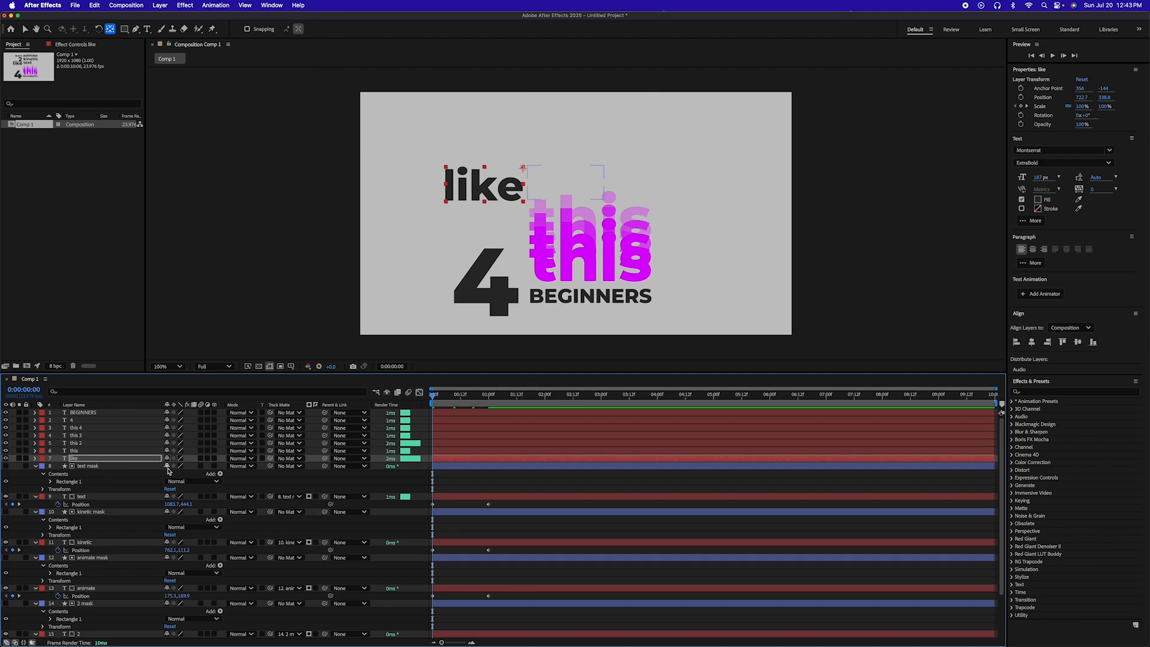
{"action": "key", "text": "s"}
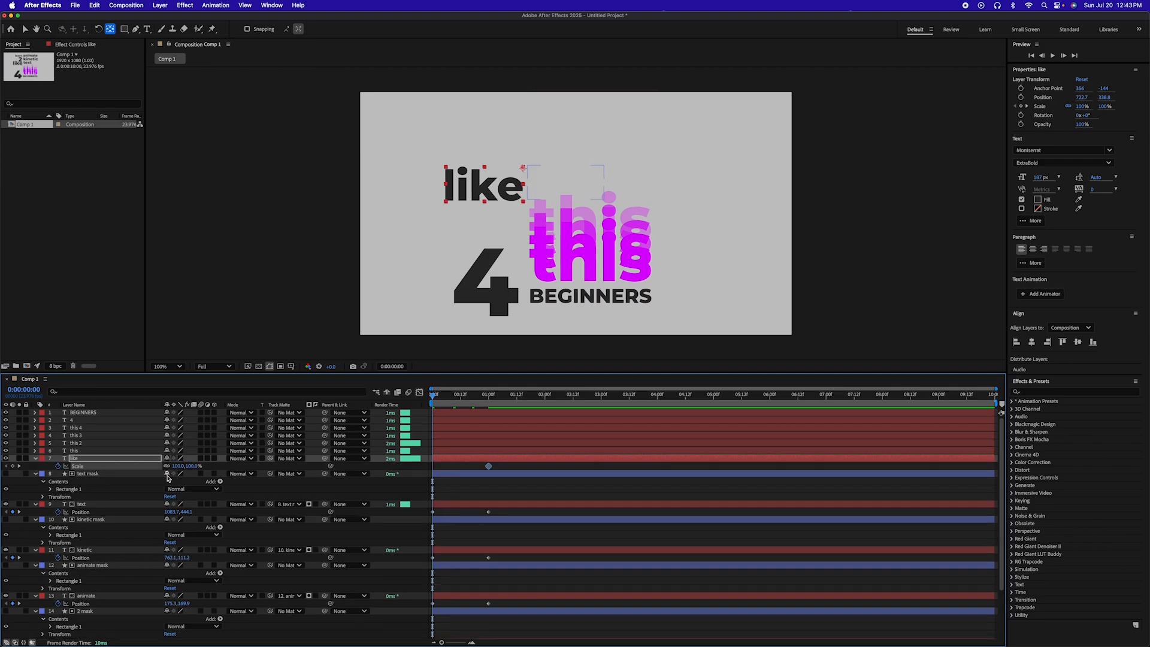
{"action": "left_click", "coordinate": [178, 466]}
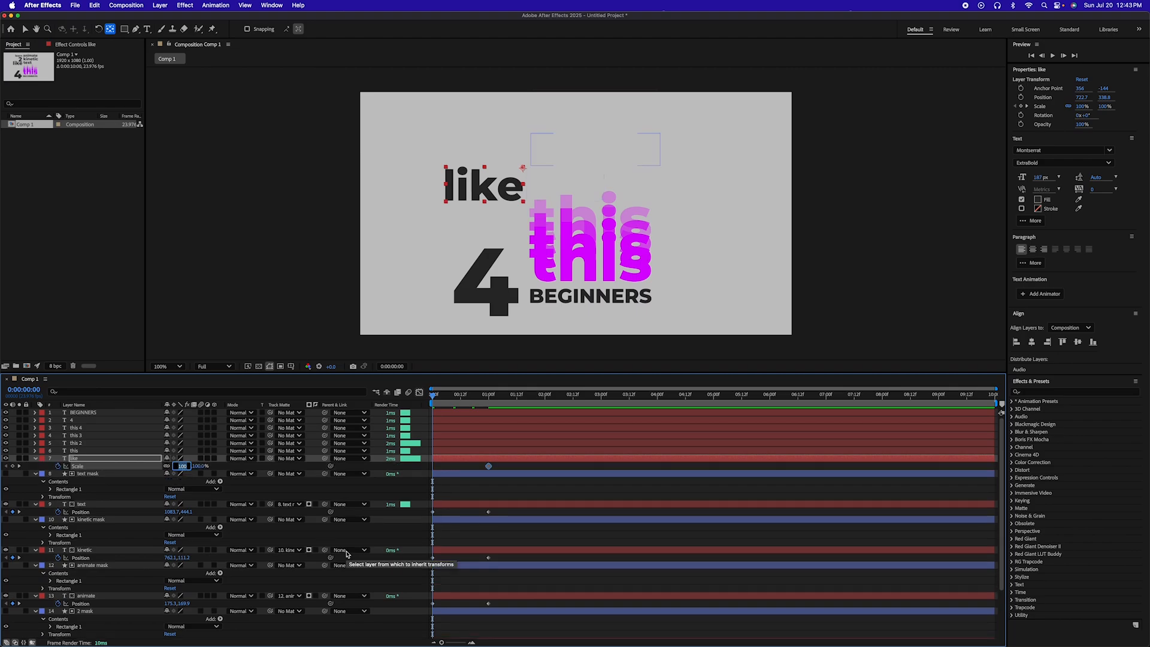
{"action": "type", "text": "0"}
{"action": "key", "text": "Return"}
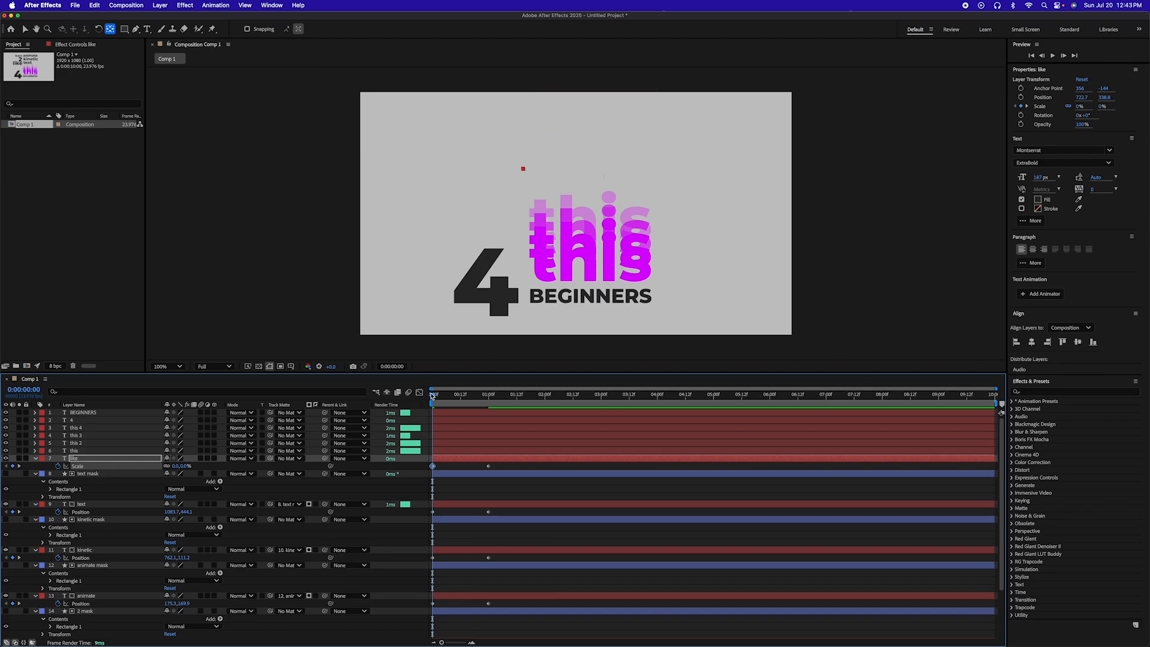
{"action": "left_click_drag", "start_coordinate": [433, 400], "coordinate": [489, 400]}
{"action": "key", "text": "Page_Up"}
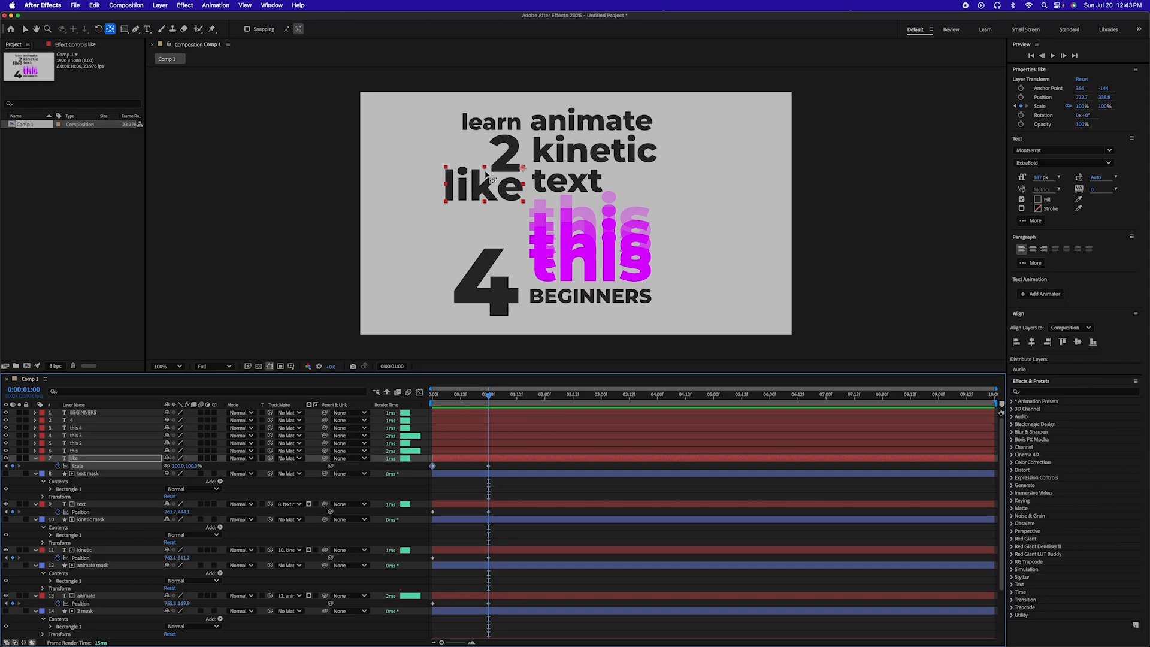
With no layer selected, draw a closed white L-shaped path with the Pen tool around "like", cutting in below the "2".
{"action": "left_click", "coordinate": [530, 472]}
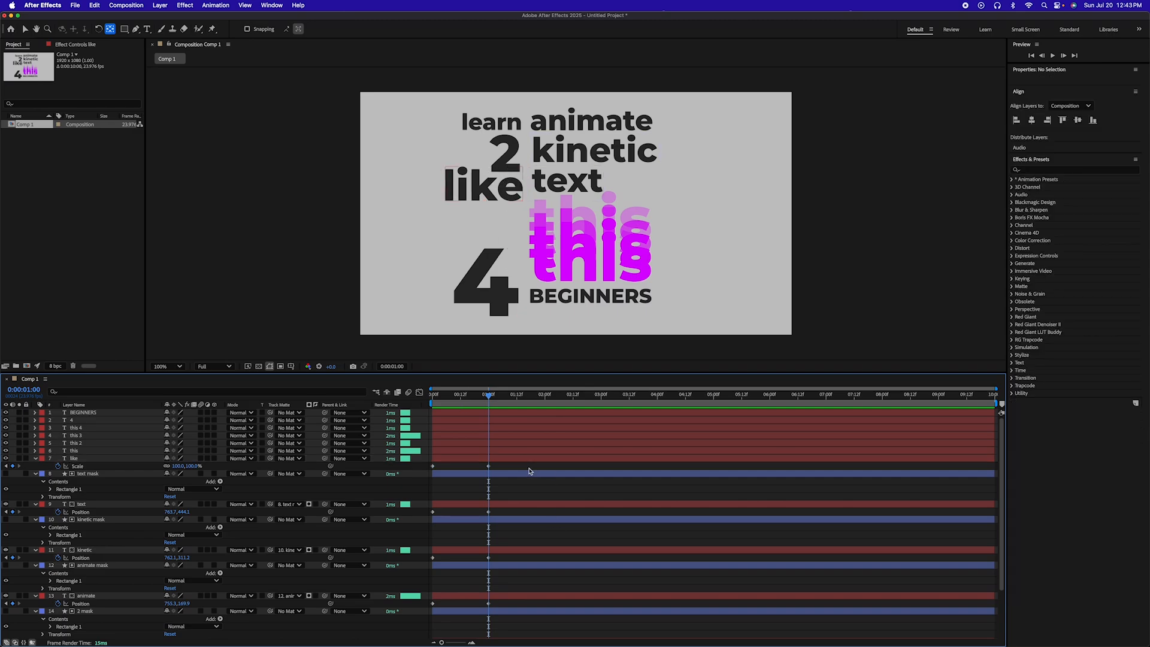
{"action": "left_click", "coordinate": [135, 29]}
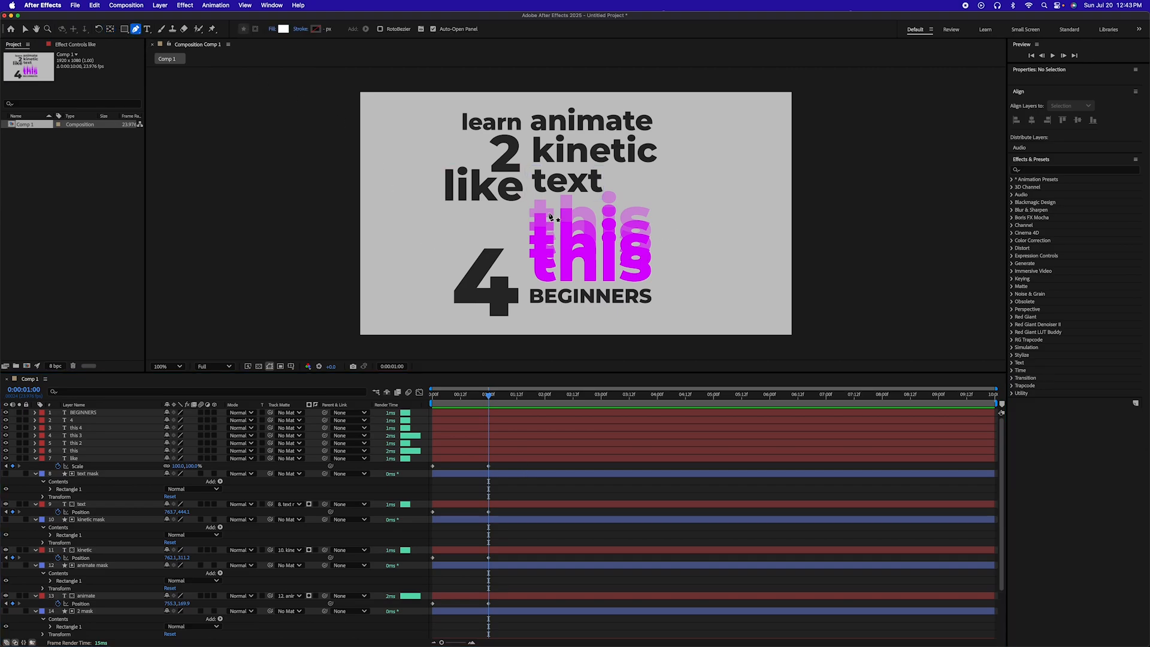
{"action": "scroll", "coordinate": [544, 199], "scroll_direction": "up", "scroll_amount": 4}
{"action": "key", "text": "h"}
{"action": "left_click_drag", "start_coordinate": [410, 159], "coordinate": [583, 306]}
{"action": "left_click_drag", "start_coordinate": [515, 235], "coordinate": [555, 213]}
{"action": "key", "text": "g"}
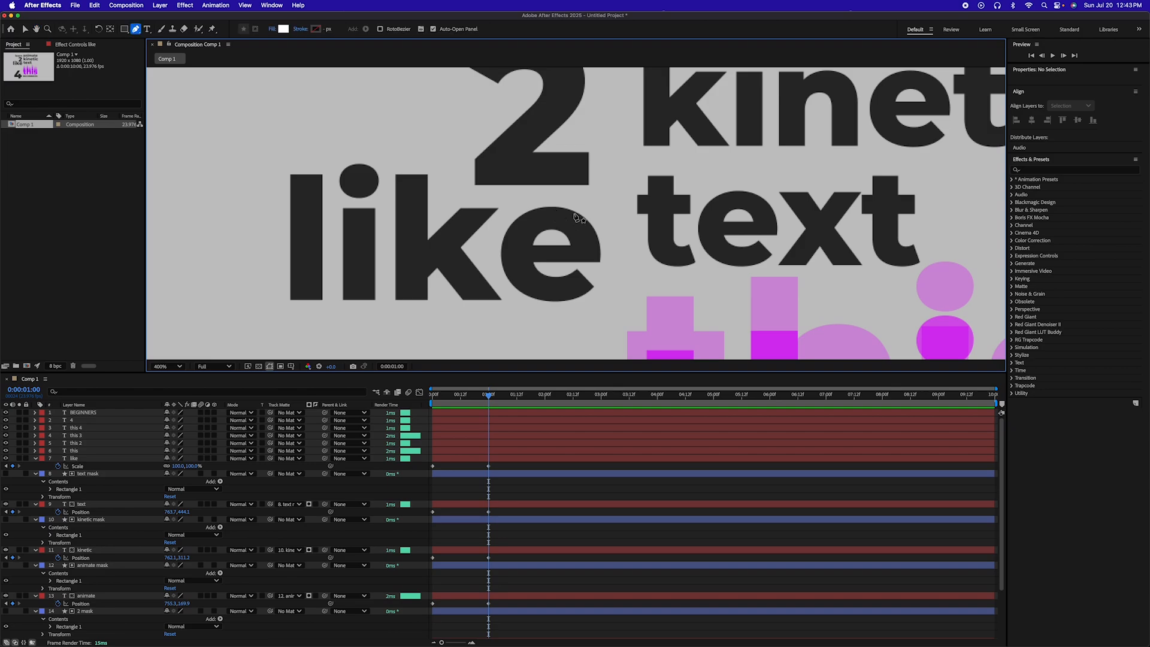
{"action": "key", "text": "comma"}
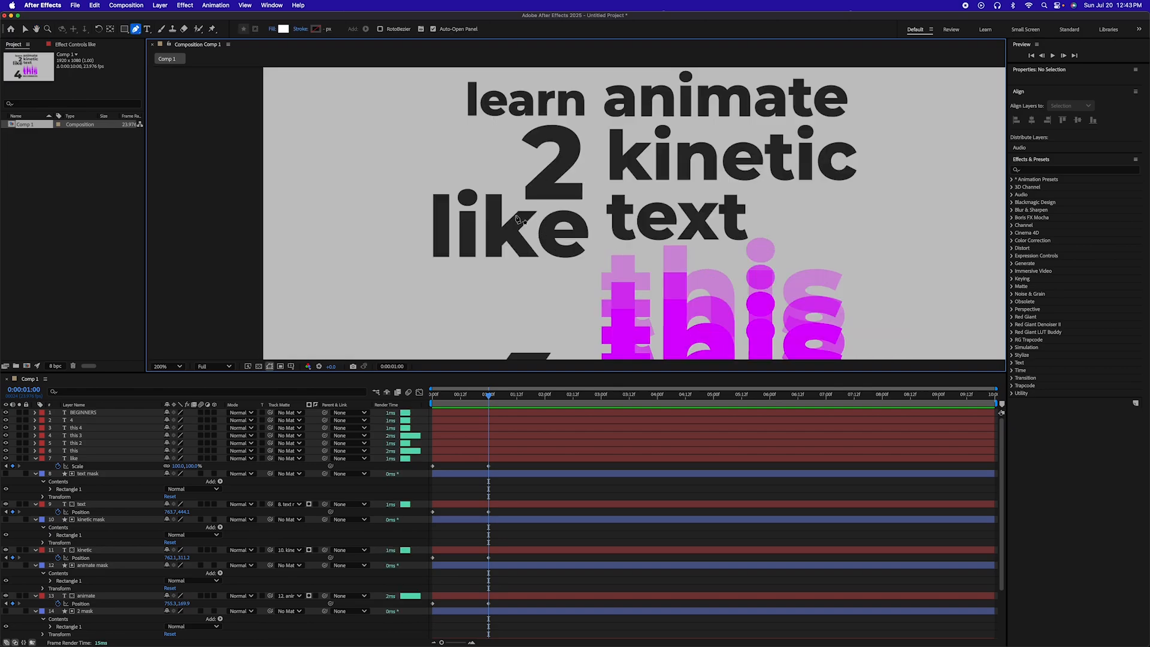
{"action": "key", "text": "period"}
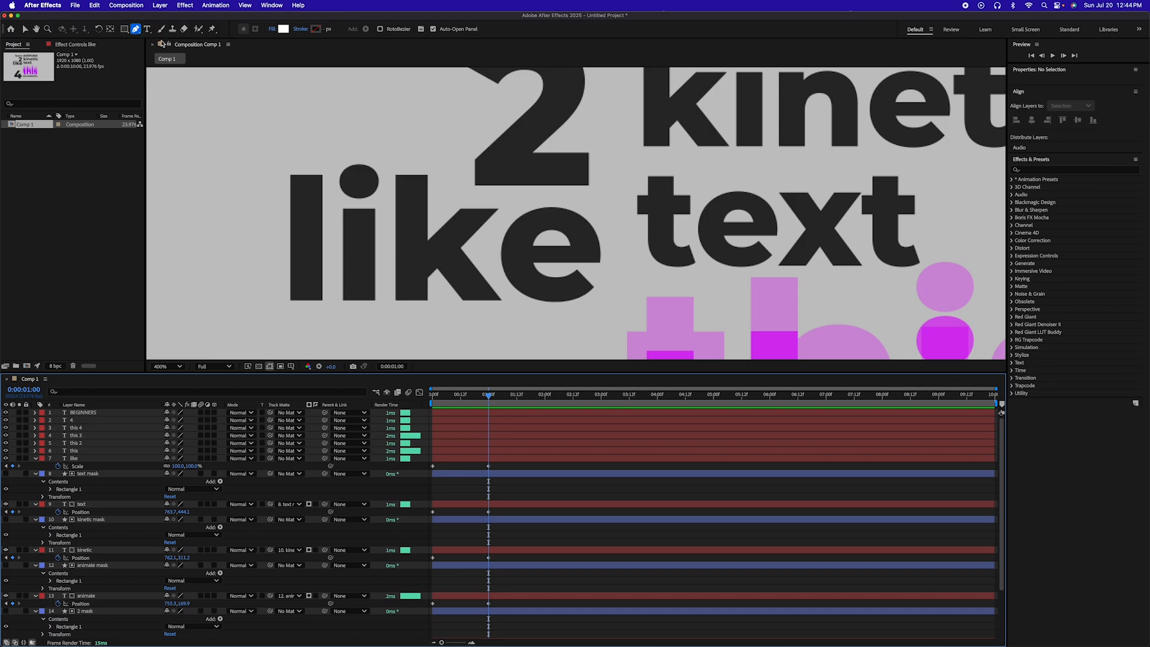
{"action": "left_click", "coordinate": [613, 201]}
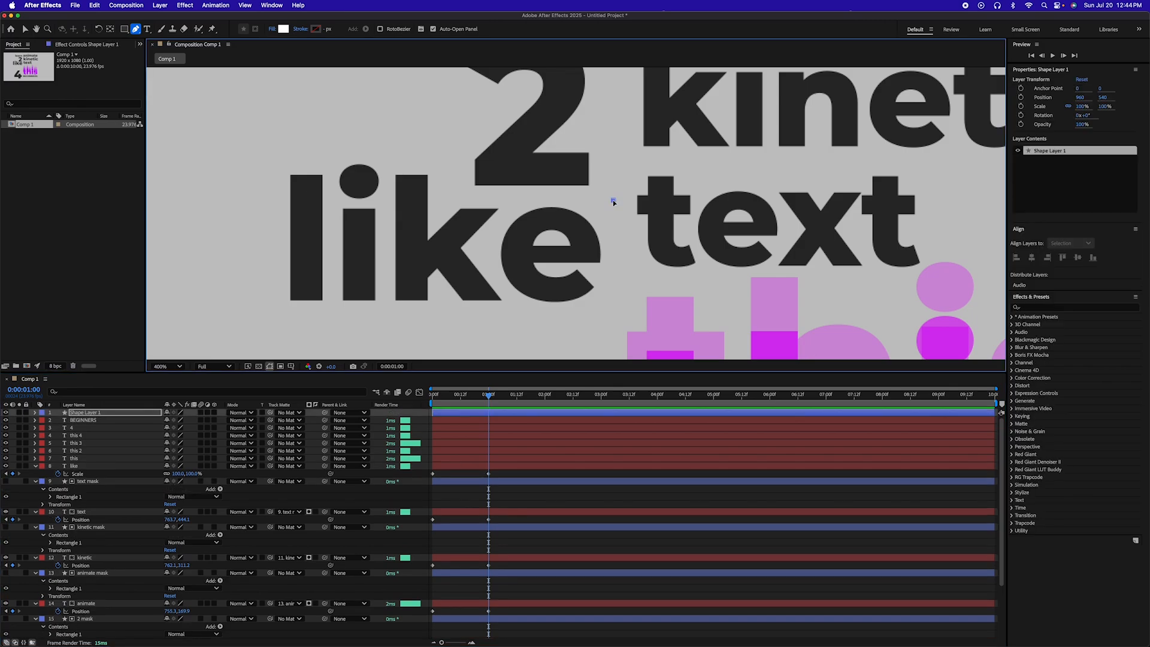
{"action": "left_click", "coordinate": [449, 201]}
{"action": "left_click", "coordinate": [447, 153]}
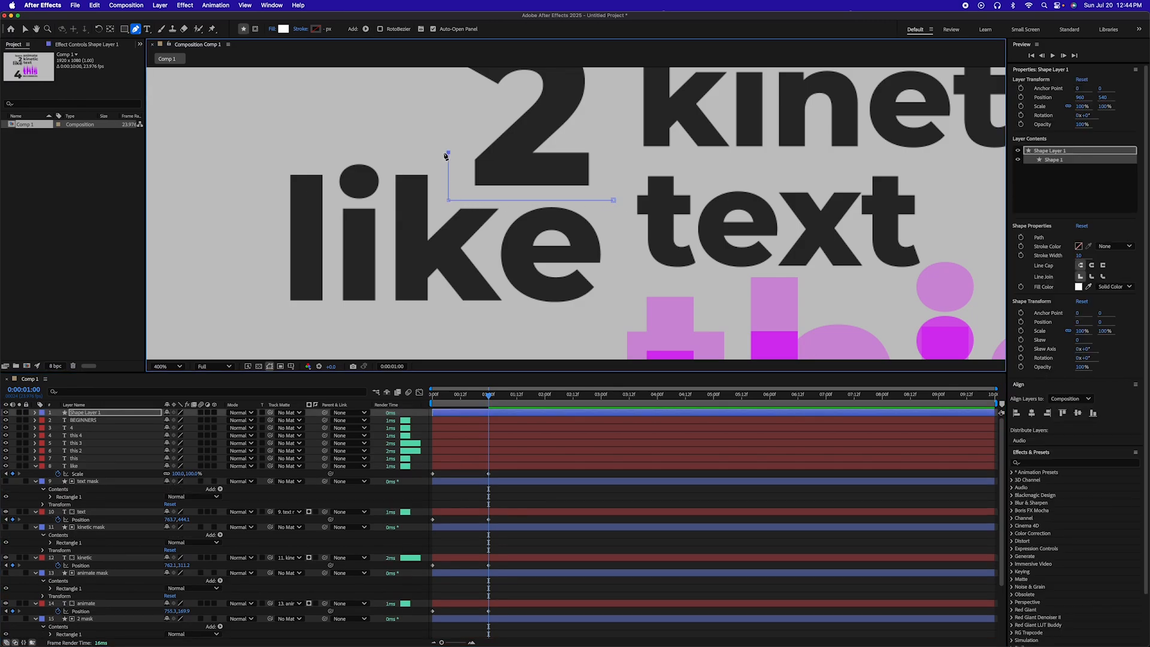
{"action": "left_click", "coordinate": [280, 152]}
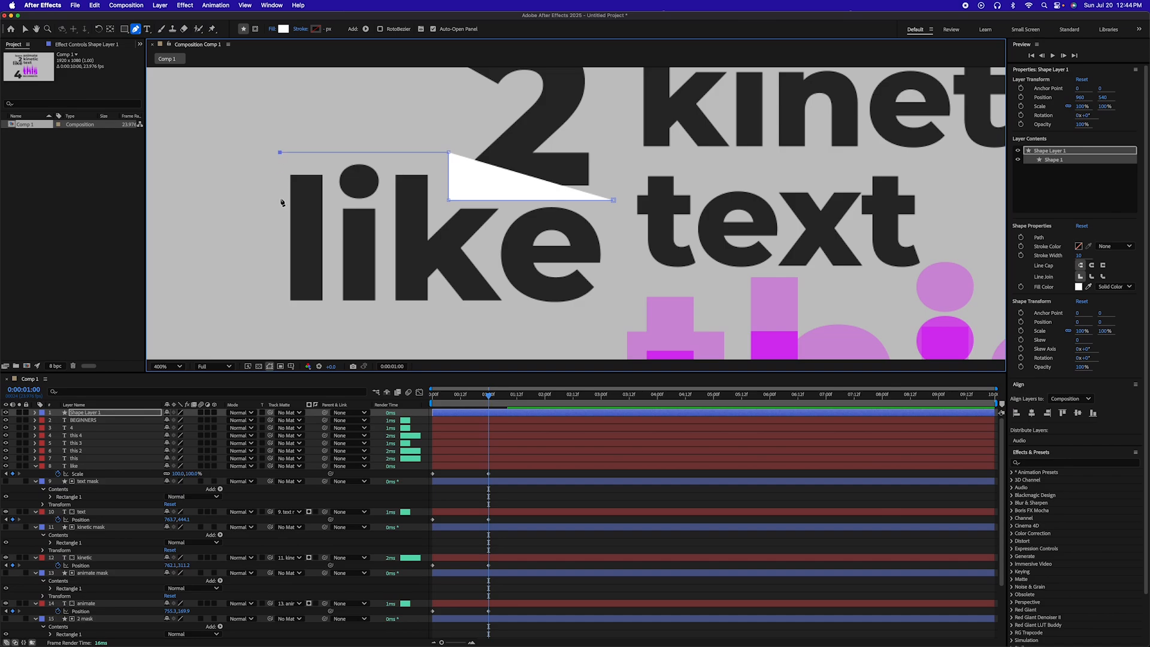
{"action": "left_click", "coordinate": [280, 315]}
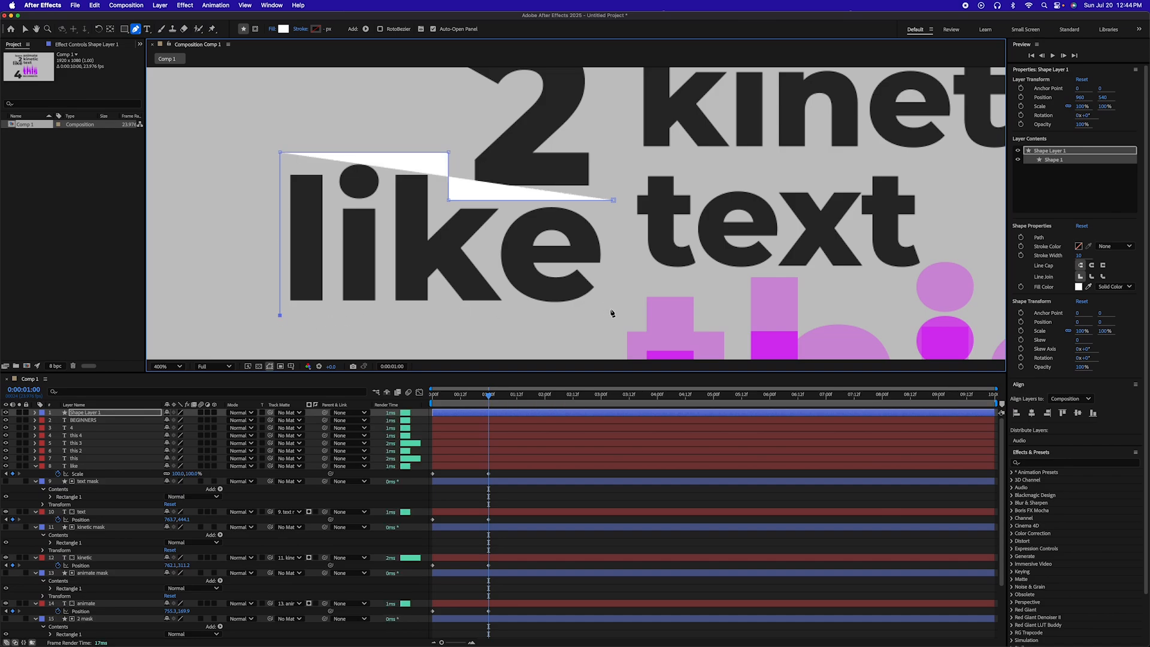
{"action": "left_click", "coordinate": [611, 315]}
{"action": "left_click", "coordinate": [613, 201]}
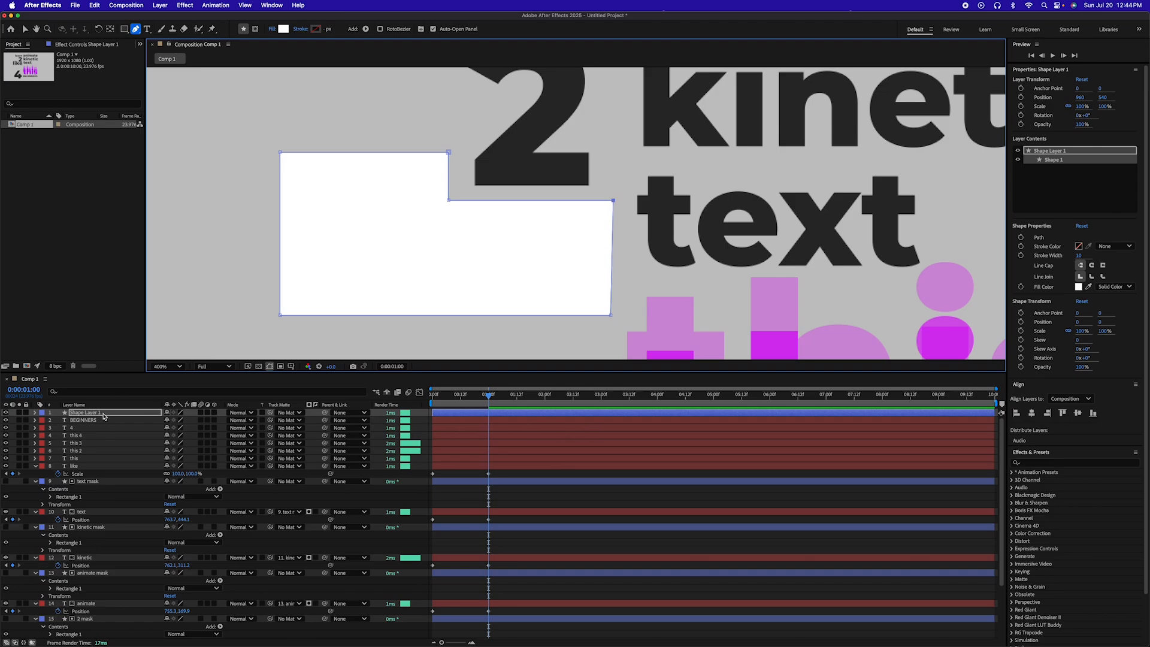
Rename the new shape layer as "like mask" and place it directly above the "like" layer.
{"action": "left_click", "coordinate": [103, 415]}
{"action": "key", "text": "Return"}
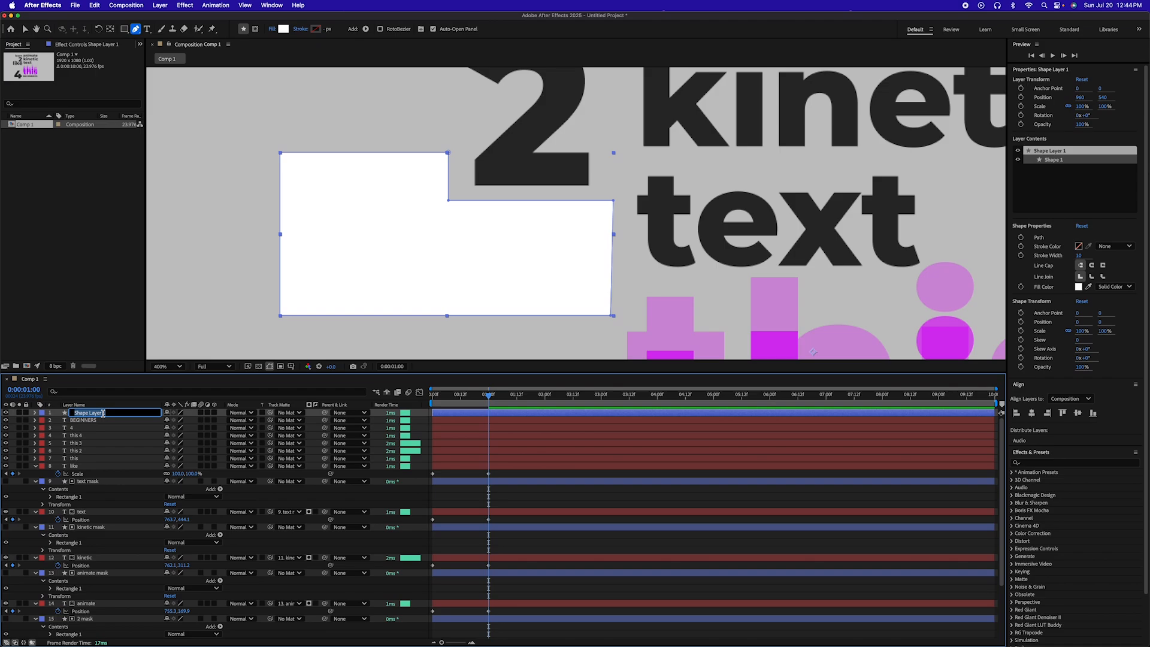
{"action": "type", "text": "t"}
{"action": "key", "text": "Return"}
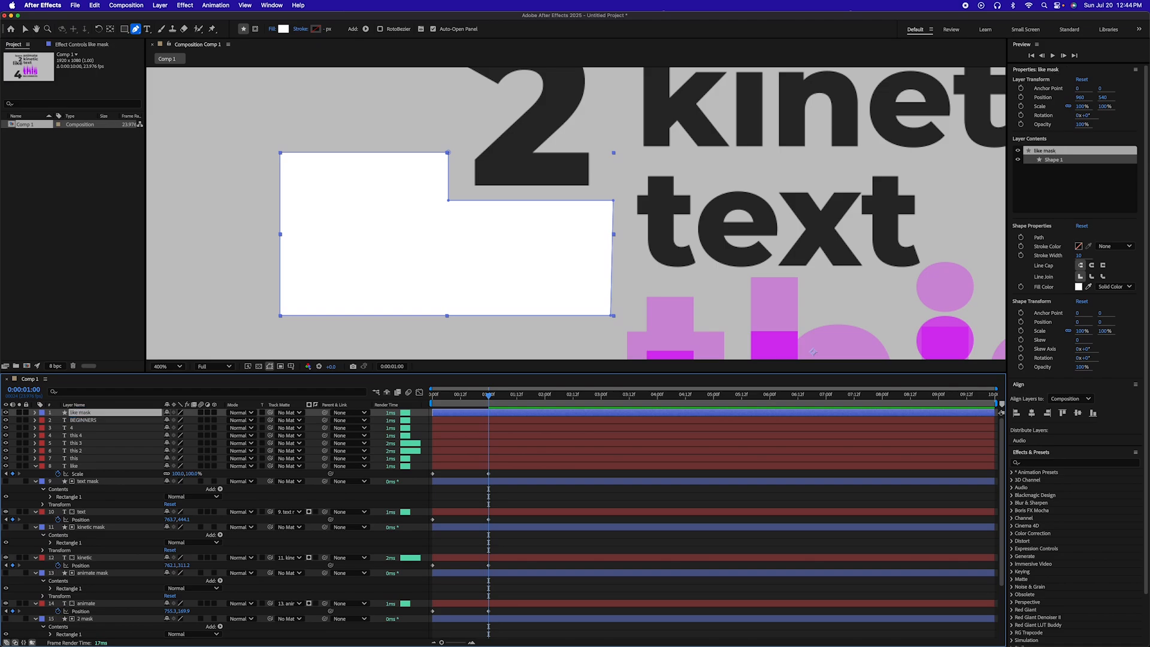
{"action": "left_click_drag", "start_coordinate": [87, 414], "coordinate": [81, 465]}
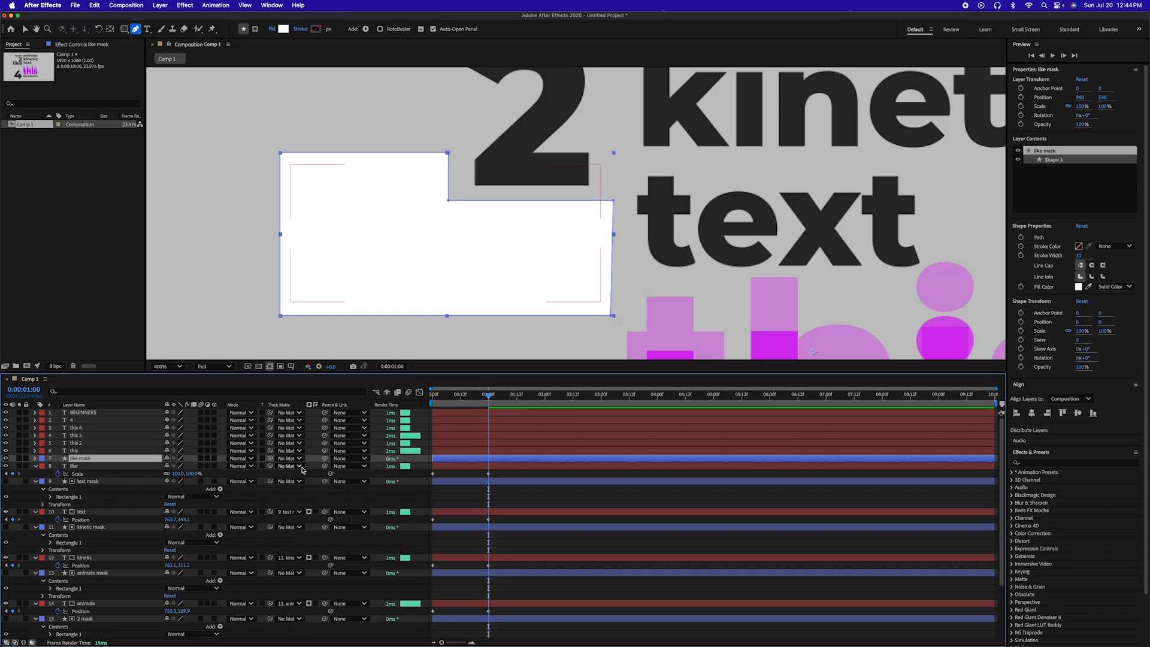
Set "like mask" as the track matte of "like", scrub through the reveal, and fit the composition in the viewer.
{"action": "left_click", "coordinate": [302, 470]}
{"action": "left_click", "coordinate": [302, 530]}
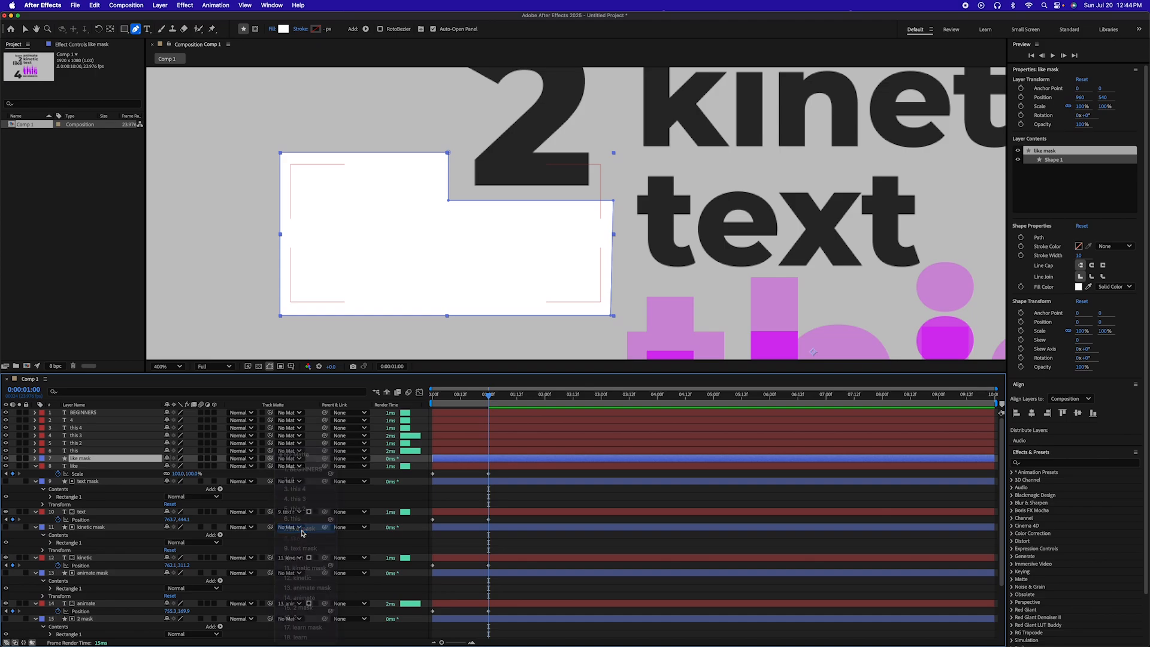
{"action": "mouse_move", "coordinate": [489, 397]}
{"action": "left_mouse_down"}
{"action": "mouse_move", "coordinate": [436, 398]}
{"action": "mouse_move", "coordinate": [492, 396]}
{"action": "left_mouse_up"}
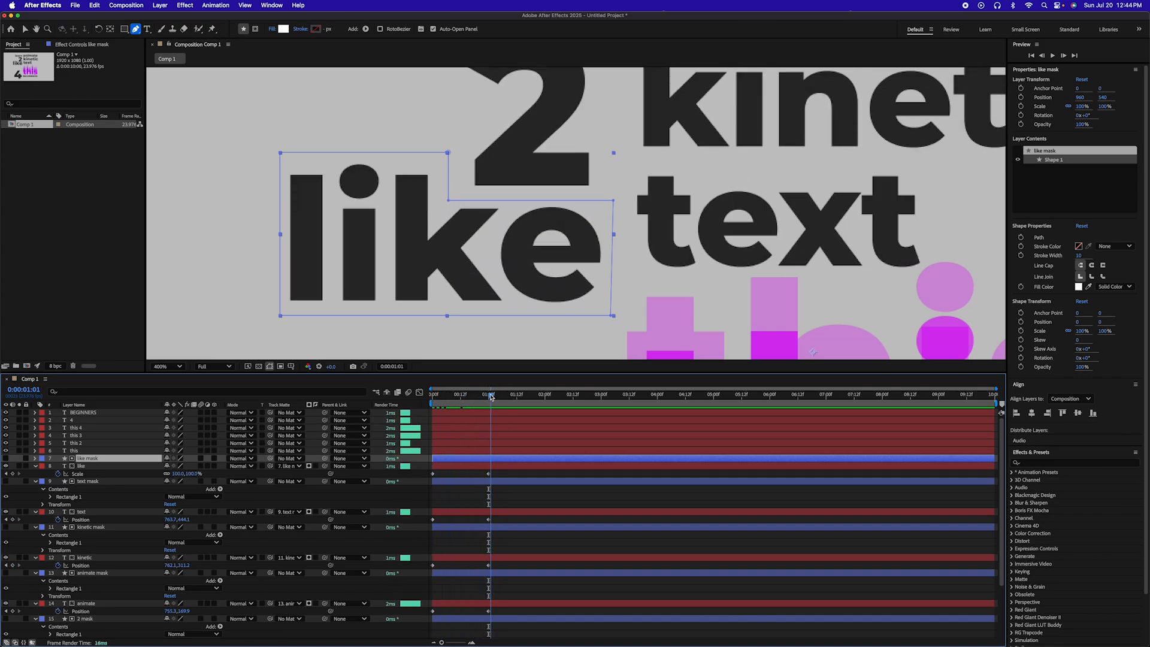
{"action": "left_click", "coordinate": [170, 369]}
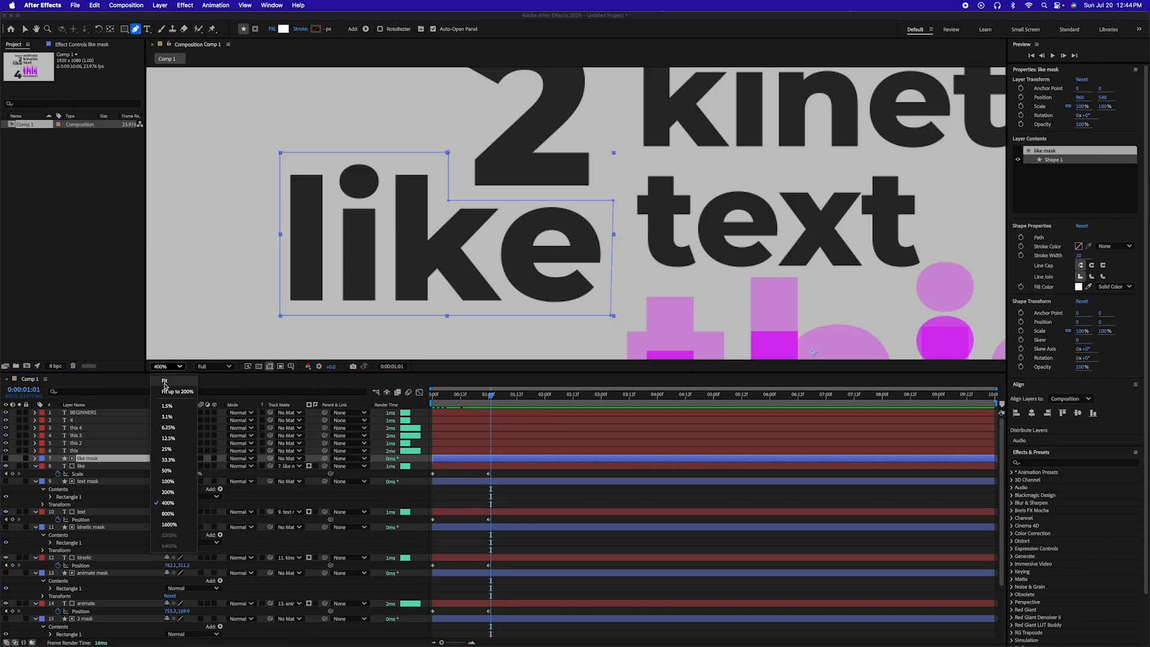
{"action": "left_click", "coordinate": [166, 381]}
{"action": "left_click", "coordinate": [168, 367]}
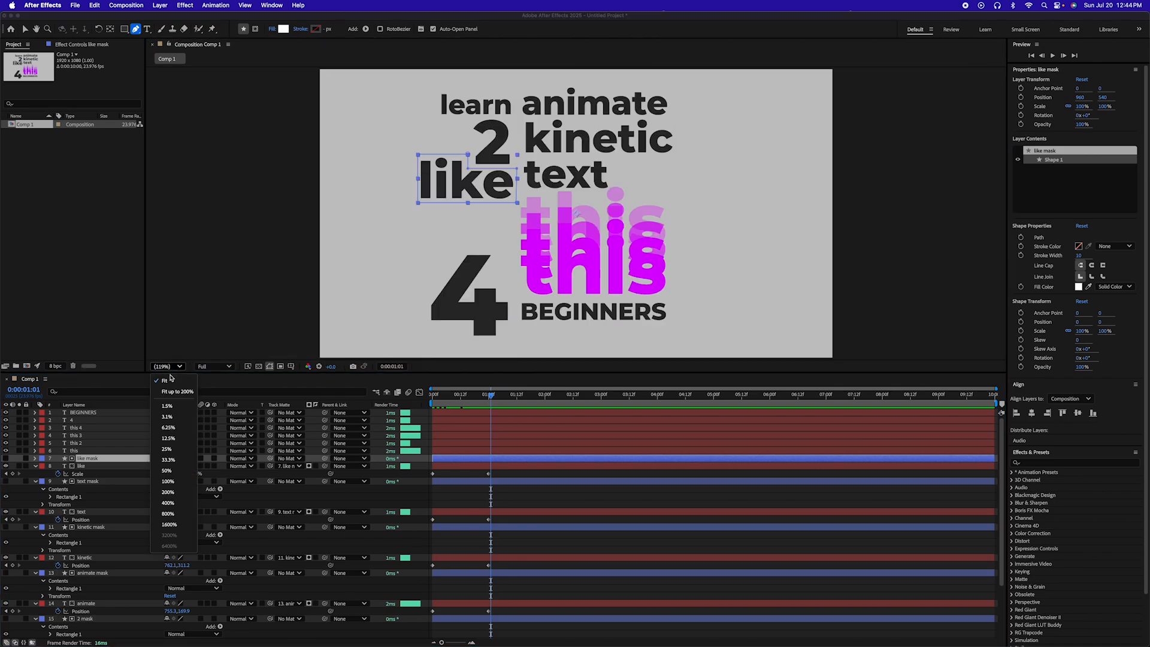
{"action": "left_click", "coordinate": [166, 383]}
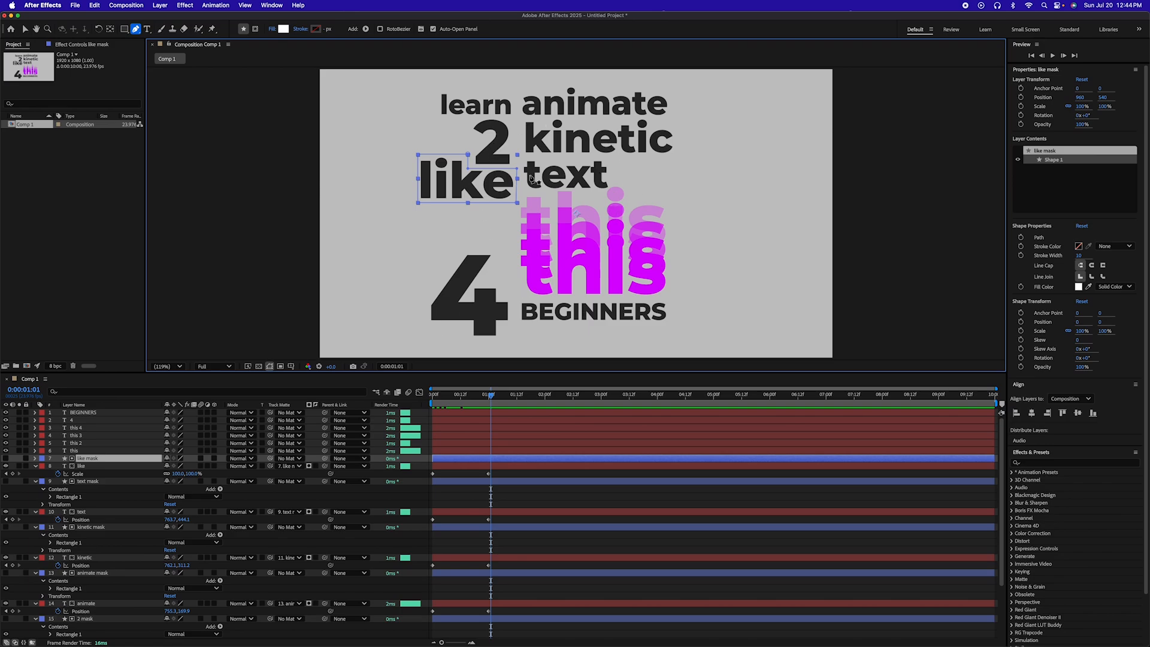
At 0:00:01:00, with no layer selected, draw a white rectangle about 576 × 451 px over the stacked "this" text.
{"action": "mouse_move", "coordinate": [490, 395]}
{"action": "left_mouse_down"}
{"action": "mouse_move", "coordinate": [434, 395]}
{"action": "mouse_move", "coordinate": [489, 395]}
{"action": "left_mouse_up"}
{"action": "left_click", "coordinate": [482, 453]}
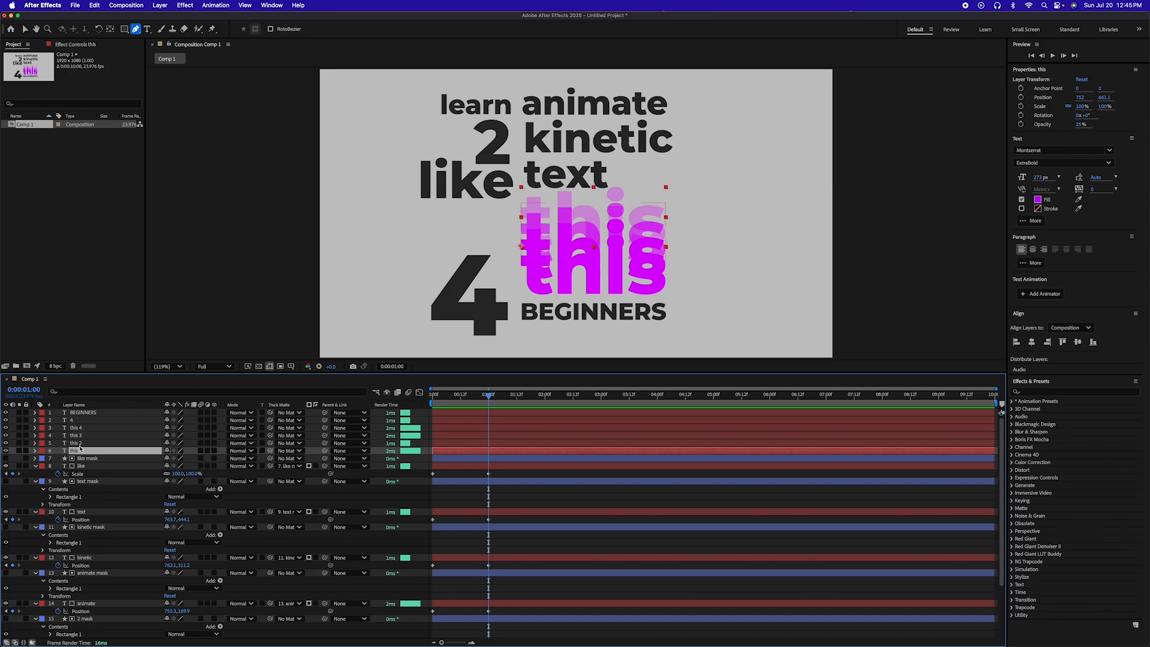
{"action": "left_click", "coordinate": [126, 29]}
{"action": "left_click", "coordinate": [541, 505]}
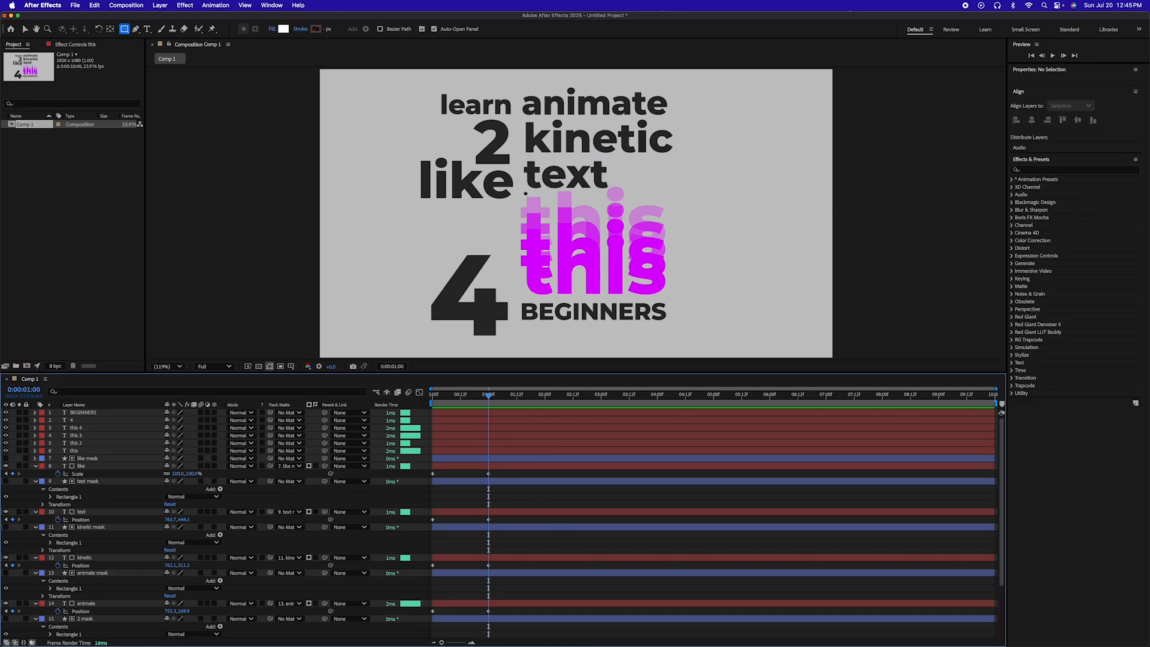
{"action": "mouse_move", "coordinate": [519, 190]}
{"action": "left_mouse_down"}
{"action": "mouse_move", "coordinate": [551, 240]}
{"action": "mouse_move", "coordinate": [615, 286]}
{"action": "mouse_move", "coordinate": [678, 302]}
{"action": "mouse_move", "coordinate": [673, 320]}
{"action": "mouse_move", "coordinate": [669, 297]}
{"action": "mouse_move", "coordinate": [672, 309]}
{"action": "left_mouse_up"}
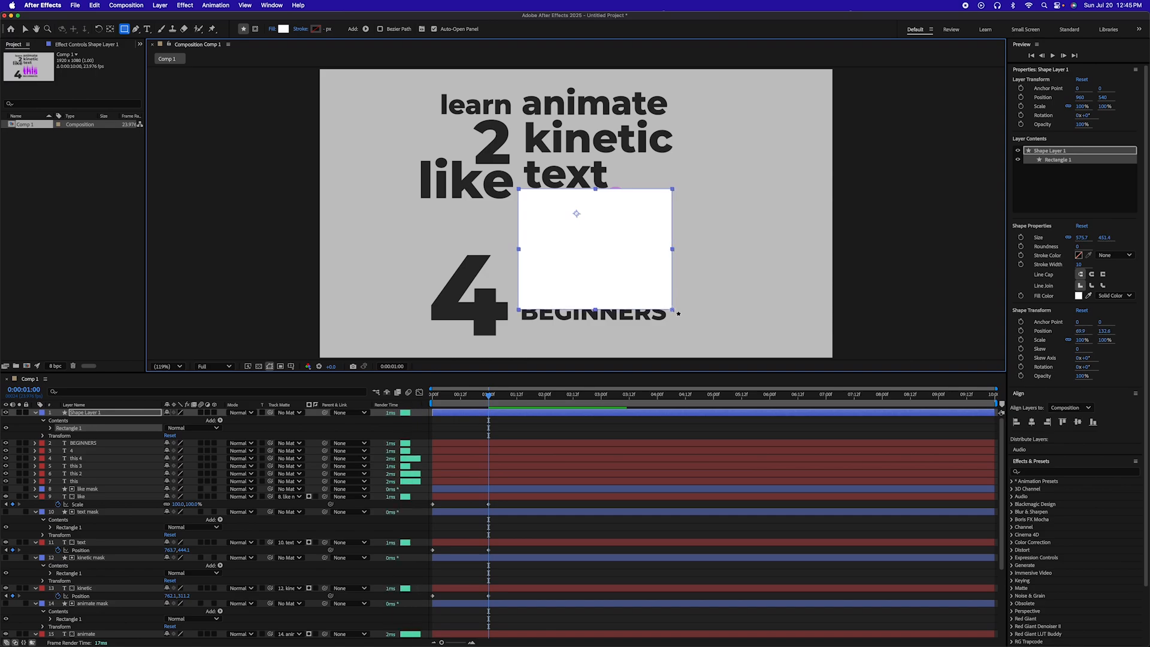
Select the layers "this", "this 2", "this 3" and "this 4" and nudge them down together by 16 px.
{"action": "left_click", "coordinate": [494, 481]}
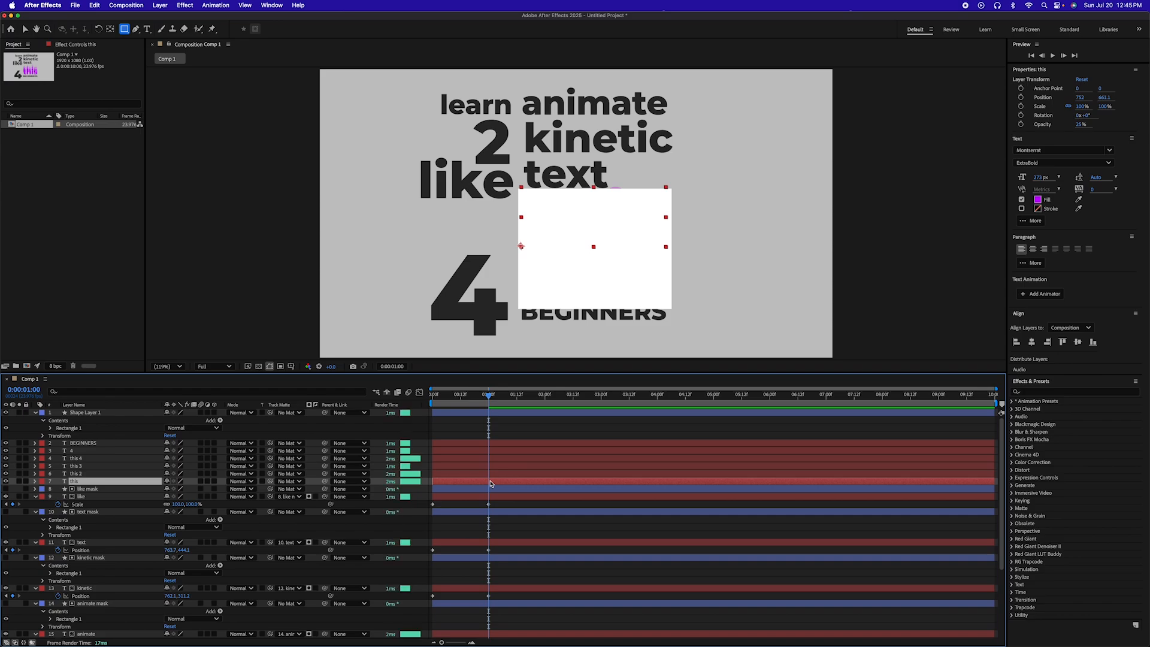
{"action": "left_click", "coordinate": [502, 451], "text": "shift"}
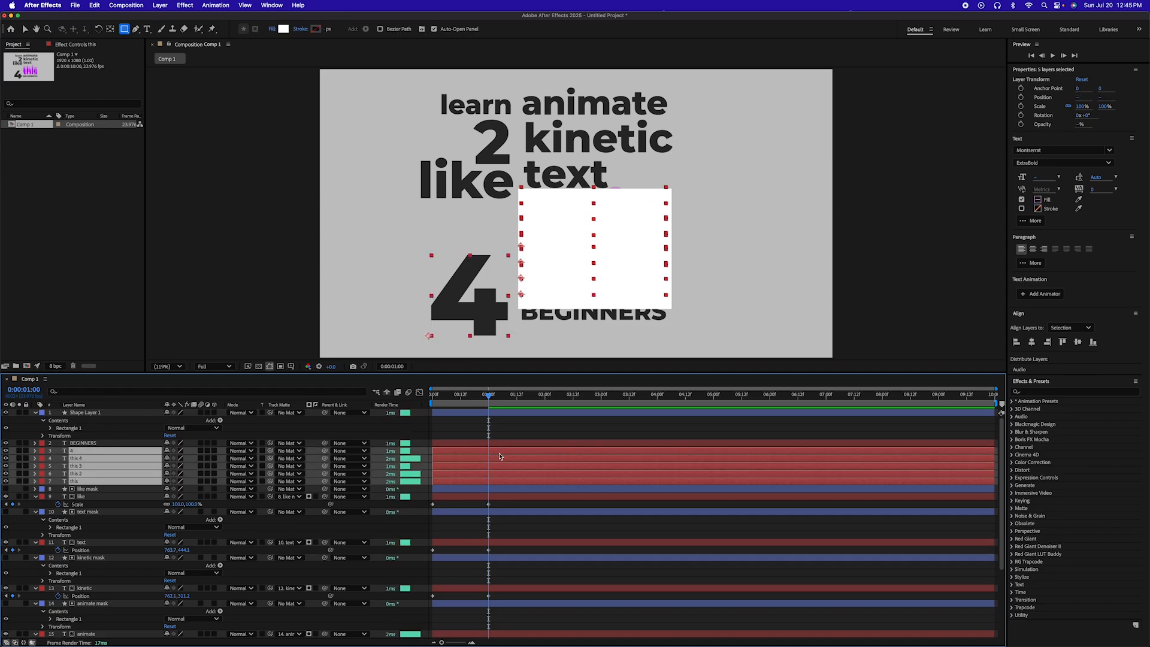
{"action": "left_click", "coordinate": [497, 452], "text": "super"}
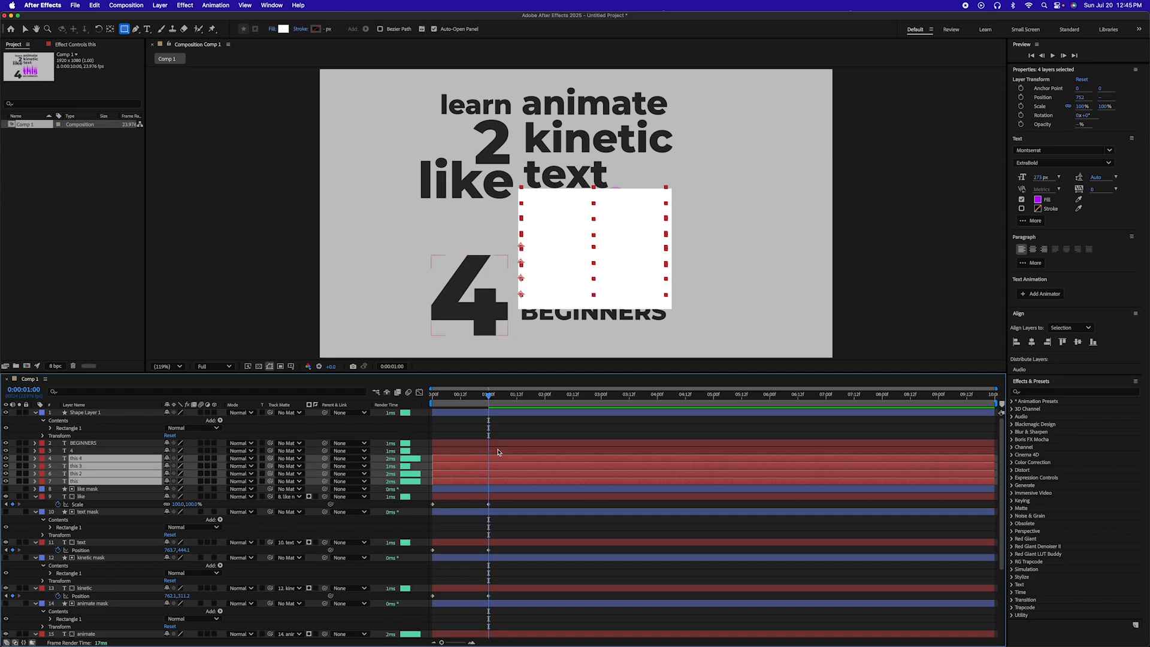
{"action": "left_click", "coordinate": [89, 488]}
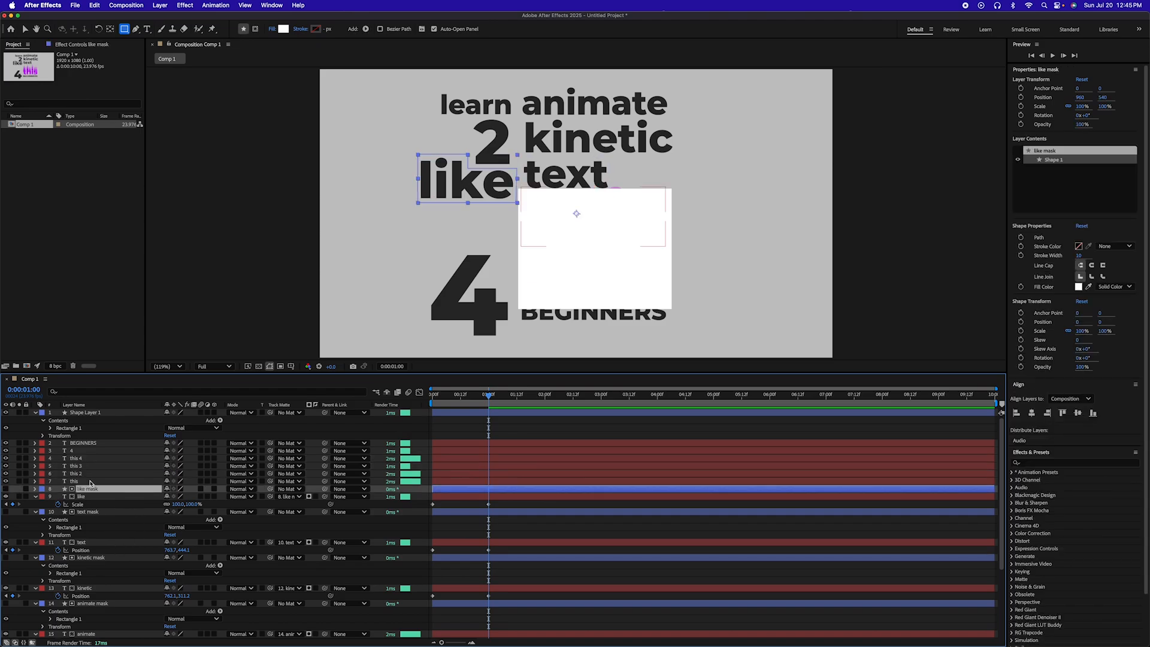
{"action": "left_click", "coordinate": [89, 482]}
{"action": "left_click", "coordinate": [90, 473], "text": "shift"}
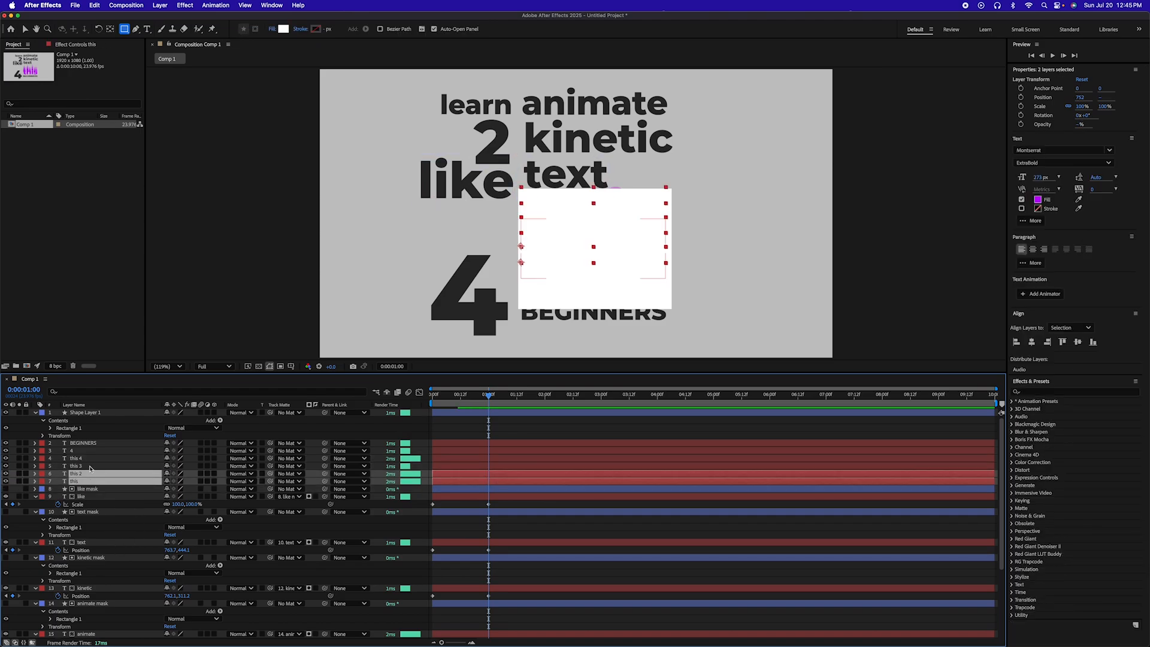
{"action": "left_click", "coordinate": [90, 467], "text": "shift"}
{"action": "left_click", "coordinate": [91, 458], "text": "shift"}
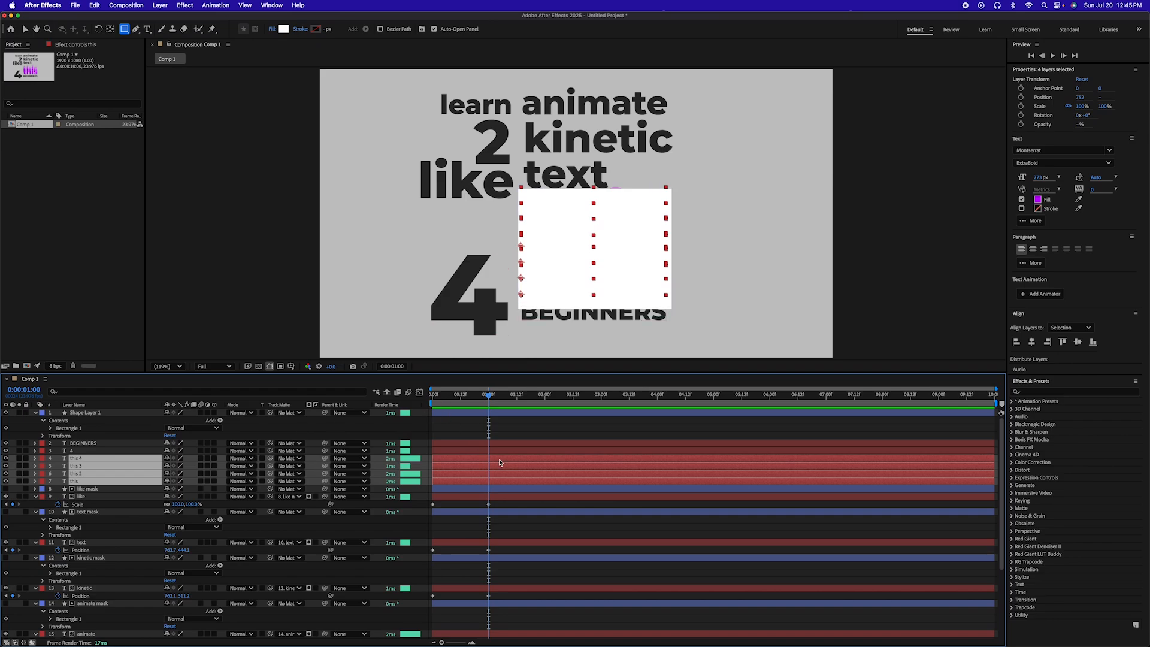
{"action": "key", "text": "Down"}
{"action": "key", "text": "Down"}
{"action": "key", "text": "Down"}
{"action": "key", "text": "Down"}
{"action": "key", "text": "Down"}
{"action": "key", "text": "Down"}
{"action": "key", "text": "Down"}
{"action": "key", "text": "Down"}
{"action": "key", "text": "Down"}
{"action": "key", "text": "Down"}
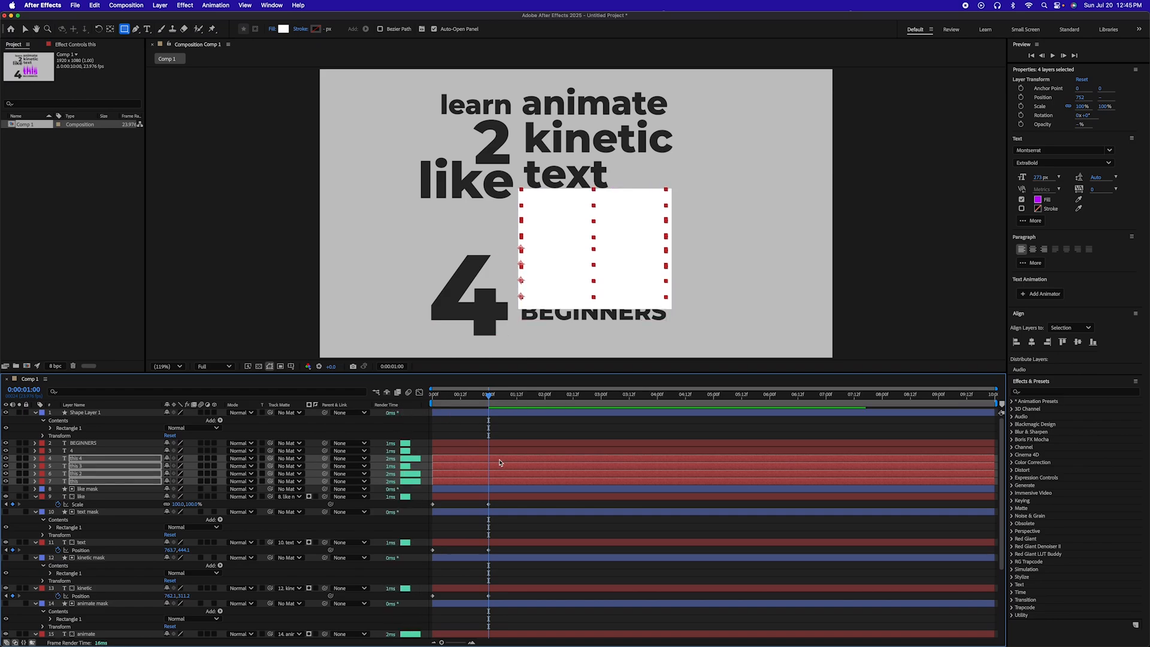
{"action": "key", "text": "Down"}
{"action": "key", "text": "Down"}
{"action": "key", "text": "Down"}
{"action": "key", "text": "Down"}
{"action": "key", "text": "Down"}
{"action": "key", "text": "Down"}
{"action": "key", "text": "Down"}
{"action": "key", "text": "Down"}
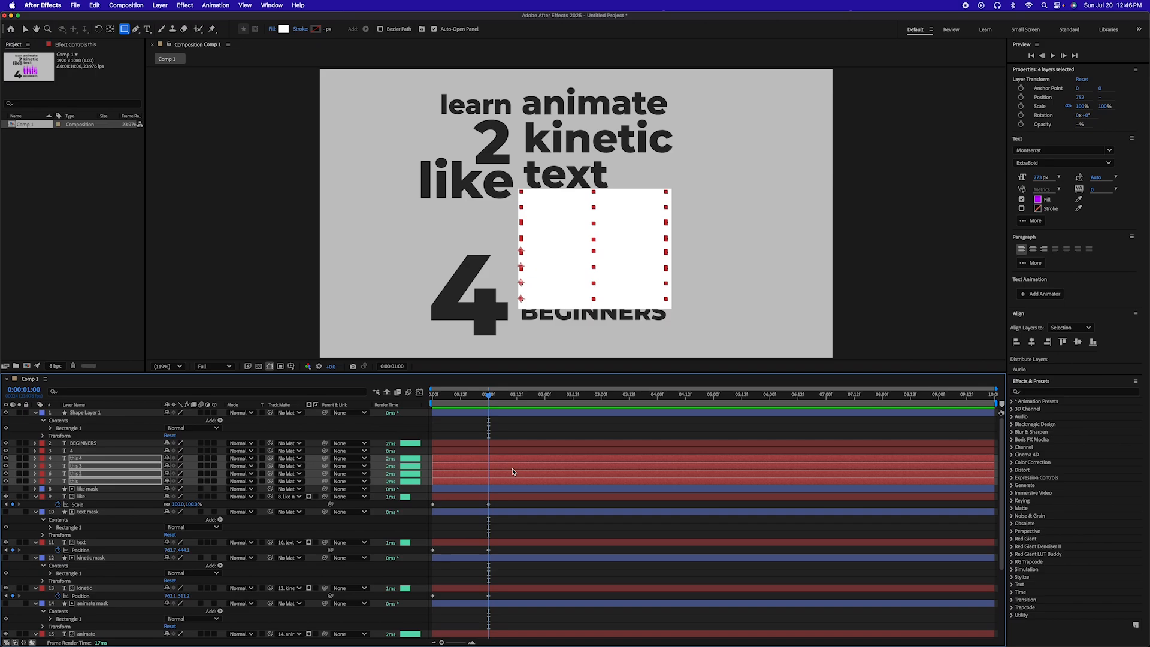
Keyframe the position of the four "this" layers at 0:00:01:00, and move them up 420 px, above the rectangle, at 0:00:00:00.
{"action": "key", "text": "alt+shift+p"}
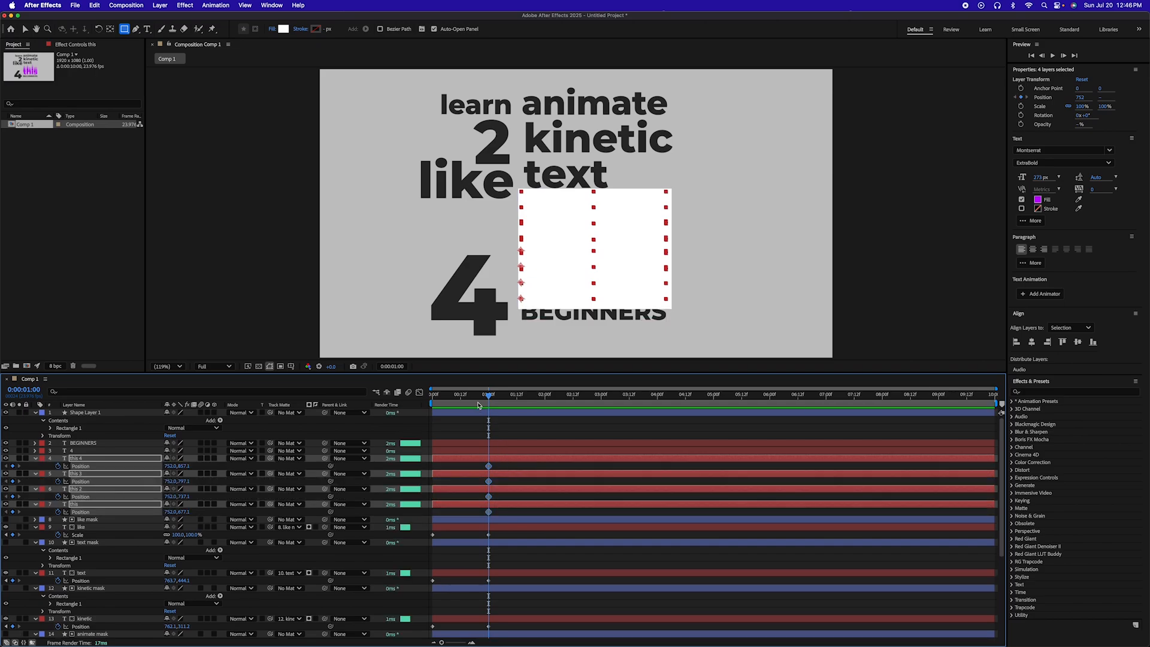
{"action": "left_click_drag", "start_coordinate": [478, 402], "coordinate": [429, 399]}
{"action": "key", "text": "space"}
{"action": "key", "text": "space"}
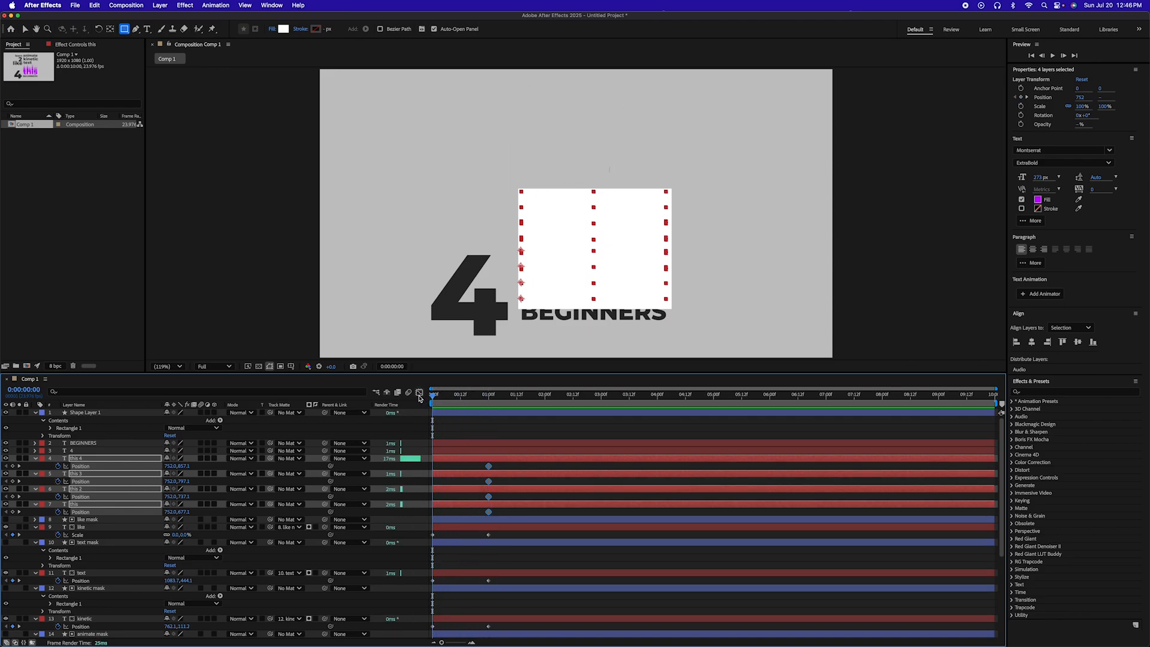
{"action": "key", "text": "shift+Up"}
{"action": "key", "text": "shift+Up"}
{"action": "key", "text": "shift+Up"}
{"action": "key", "text": "shift+Up"}
{"action": "key", "text": "shift+Up"}
{"action": "key", "text": "shift+Up"}
{"action": "key", "text": "shift+Up"}
{"action": "key", "text": "shift+Up"}
{"action": "key", "text": "shift+Up"}
{"action": "key", "text": "shift+Up"}
{"action": "key", "text": "shift+Up"}
{"action": "key", "text": "shift+Up"}
{"action": "key", "text": "shift+Up"}
{"action": "key", "text": "shift+Up"}
{"action": "key", "text": "shift+Up"}
{"action": "key", "text": "shift+Up"}
{"action": "key", "text": "shift+Up"}
{"action": "key", "text": "shift+Up"}
{"action": "key", "text": "shift+Up"}
{"action": "key", "text": "shift+Up"}
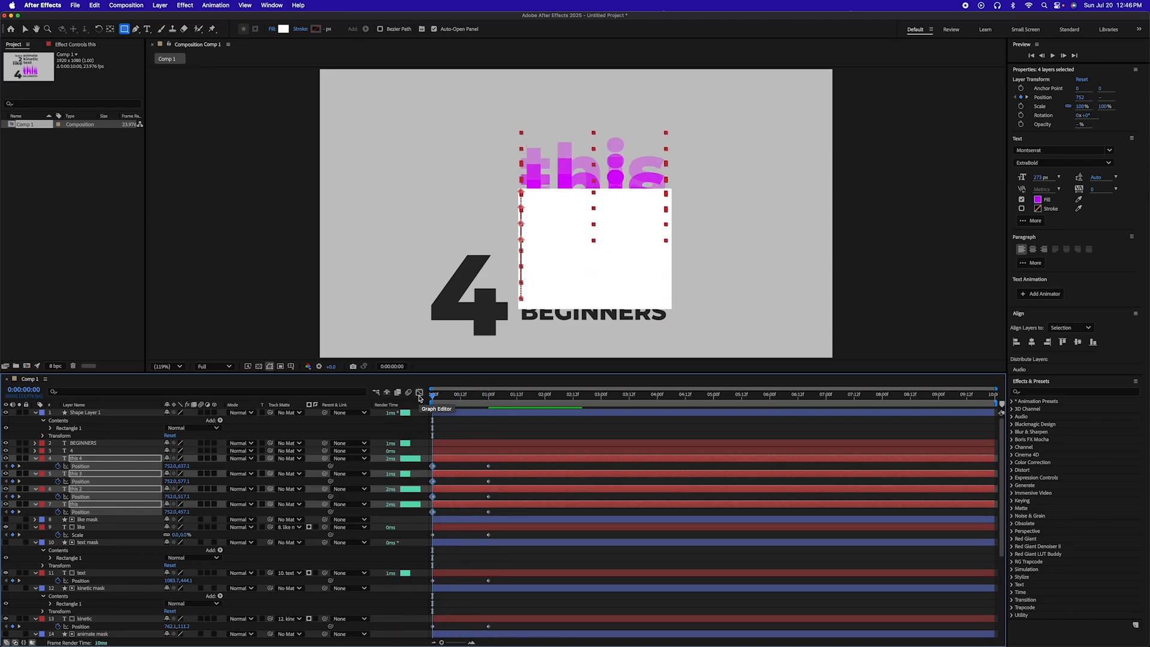
{"action": "key", "text": "shift+Up"}
{"action": "key", "text": "shift+Up"}
{"action": "key", "text": "shift+Up"}
{"action": "key", "text": "shift+Up"}
{"action": "key", "text": "shift+Up"}
{"action": "key", "text": "shift+Up"}
{"action": "key", "text": "shift+Up"}
{"action": "key", "text": "shift+Up"}
{"action": "key", "text": "shift+Up"}
{"action": "key", "text": "shift+Up"}
{"action": "key", "text": "shift+Up"}
{"action": "key", "text": "shift+Up"}
{"action": "key", "text": "shift+Up"}
{"action": "key", "text": "shift+Up"}
{"action": "key", "text": "shift+Up"}
{"action": "key", "text": "shift+Up"}
{"action": "key", "text": "shift+Up"}
{"action": "key", "text": "shift+Up"}
{"action": "key", "text": "shift+Up"}
{"action": "key", "text": "shift+Up"}
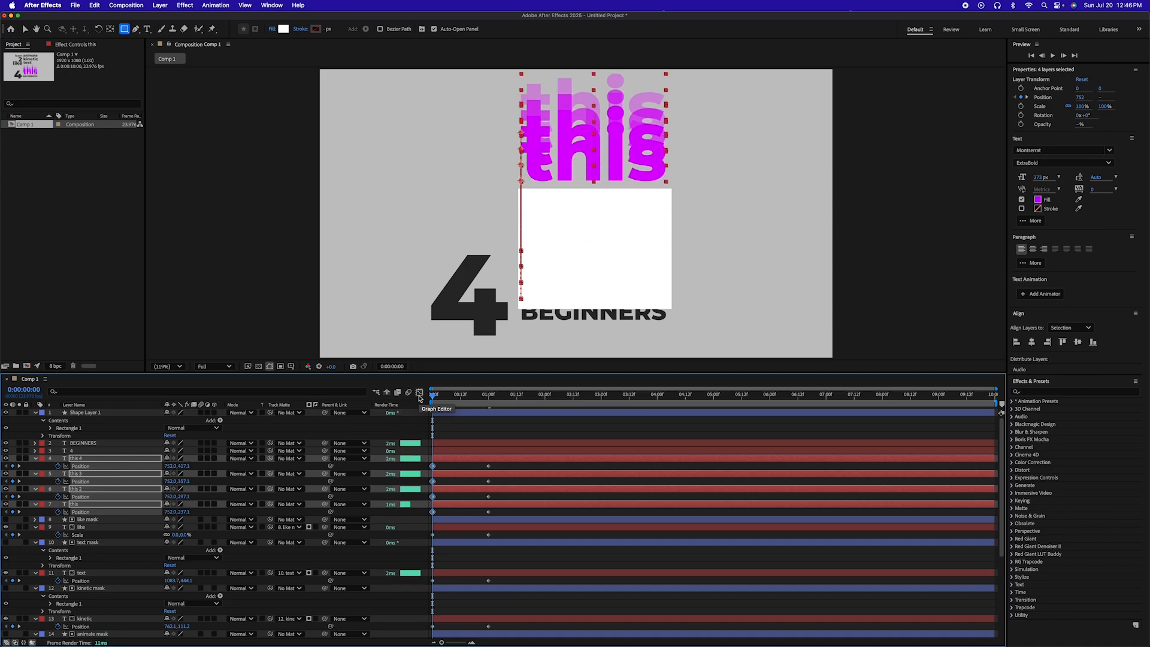
{"action": "key", "text": "shift+Down"}
{"action": "key", "text": "shift+Down"}
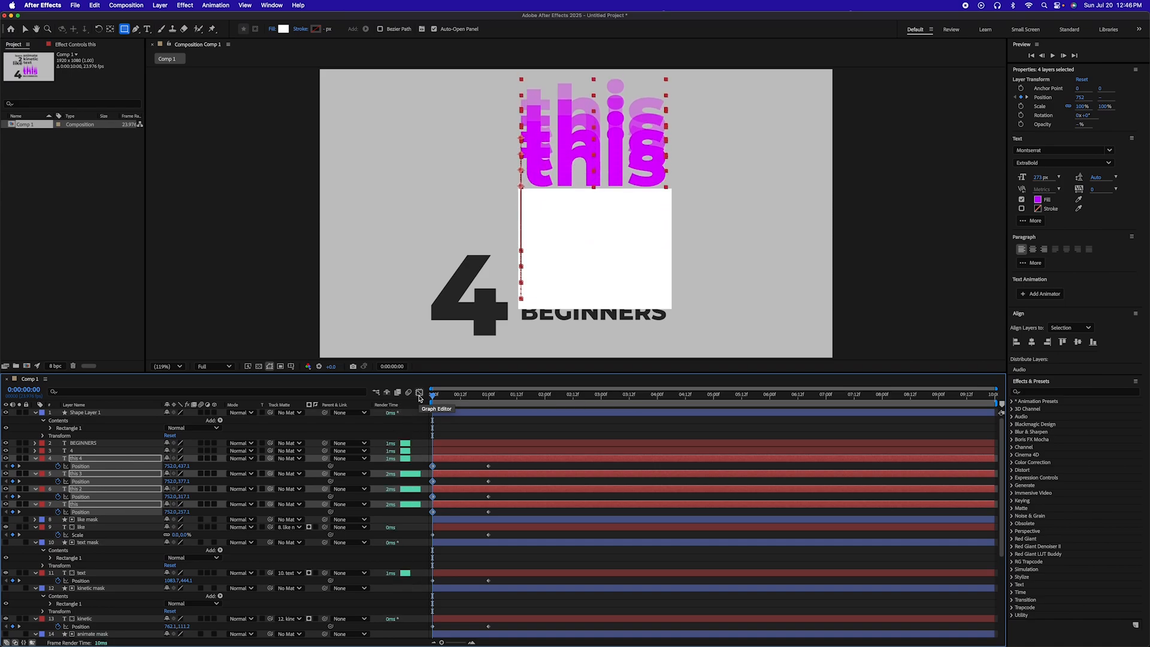
Set the new rectangle layer as the track matte of all four "this" layers and rename it as "this mask".
{"action": "left_click", "coordinate": [294, 510]}
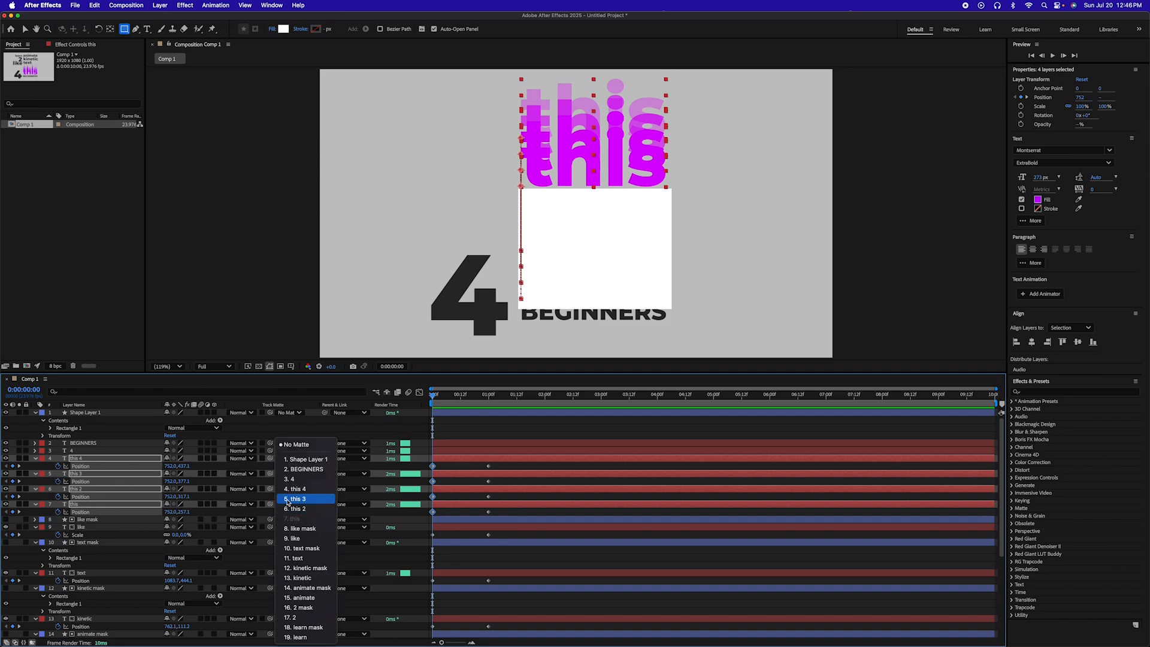
{"action": "left_click", "coordinate": [316, 462]}
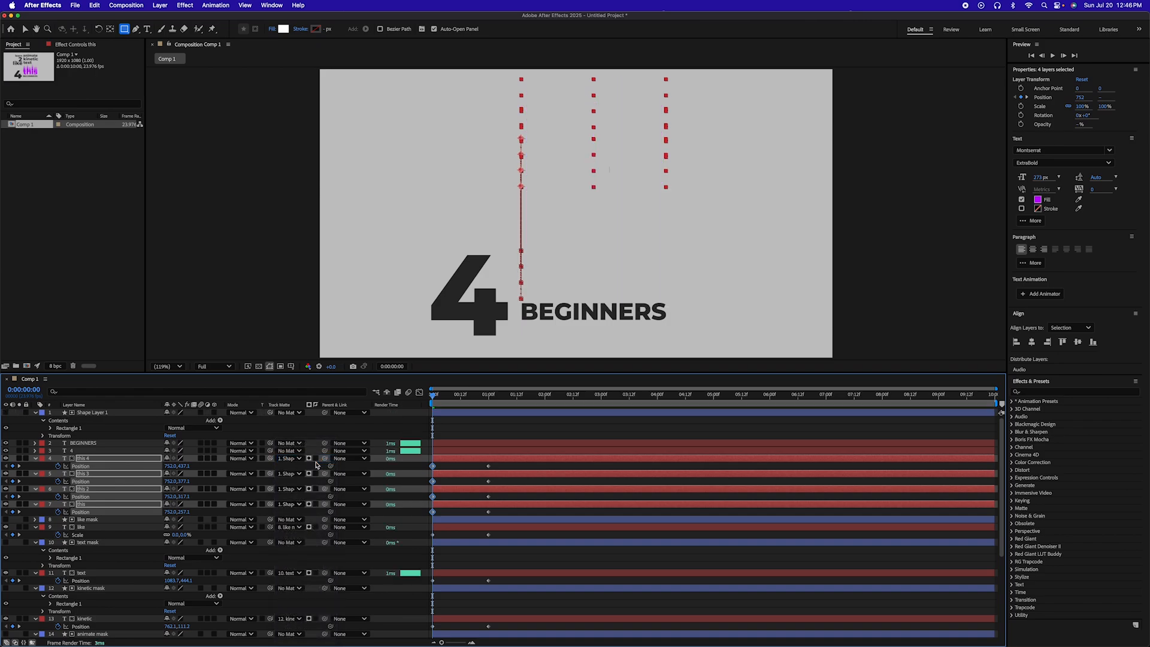
{"action": "left_click", "coordinate": [87, 413]}
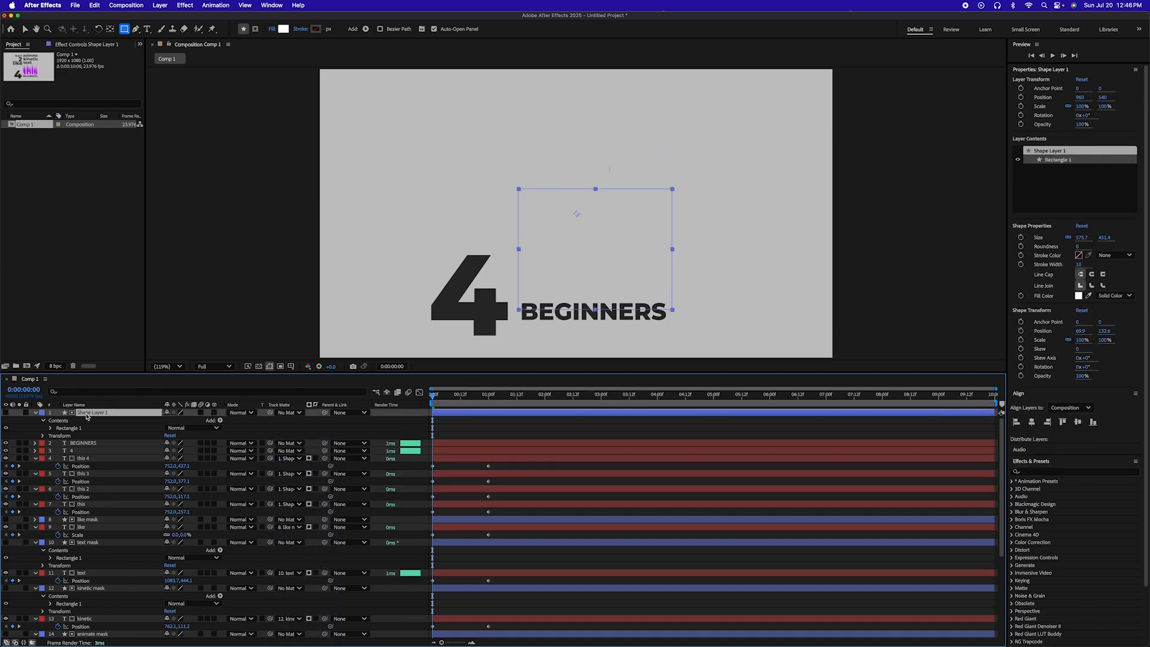
{"action": "key", "text": "Return"}
{"action": "type", "text": "this mask"}
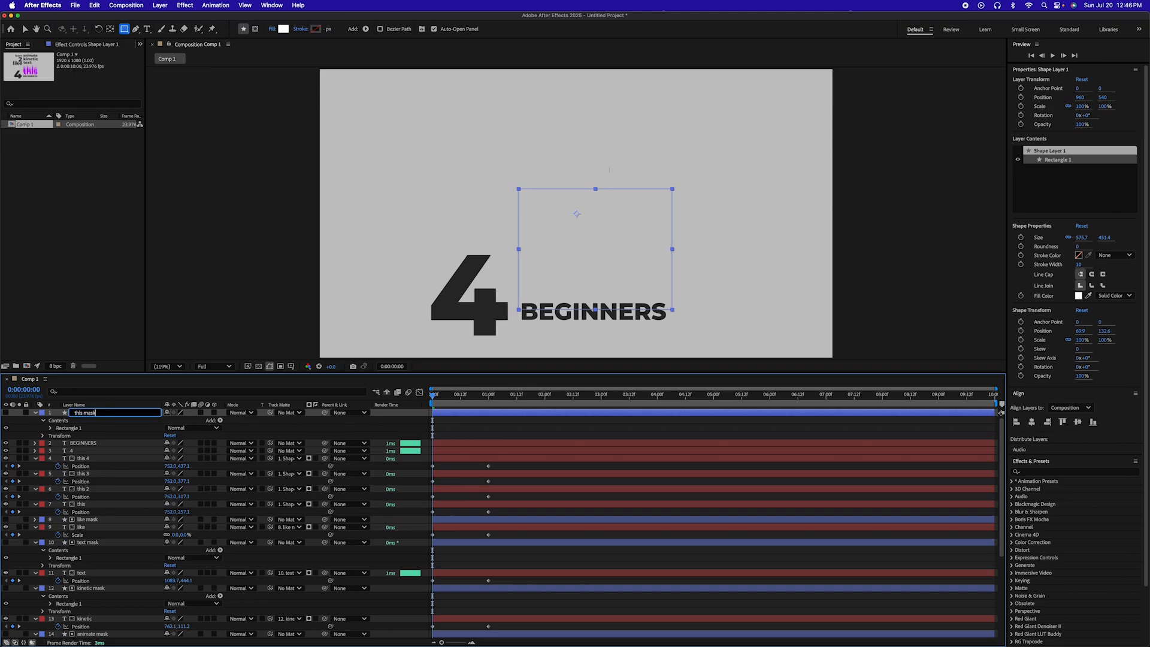
{"action": "key", "text": "Return"}
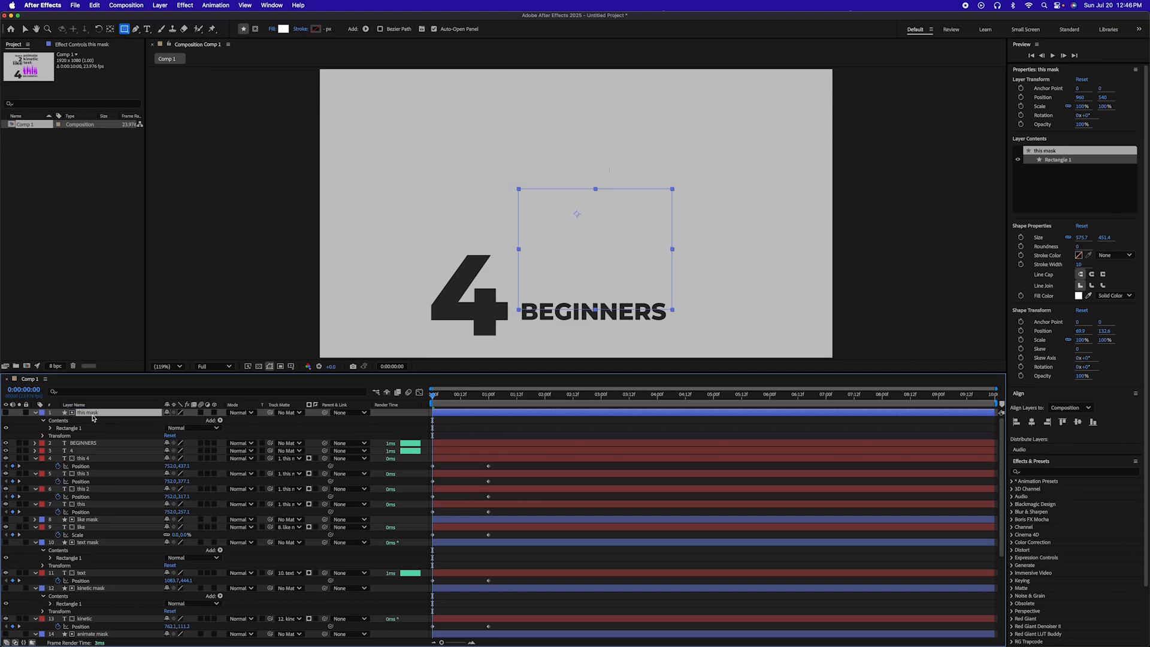
Place "this mask" directly above the "this 4" layer, check its matte assignment, and scrub through the reveal.
{"action": "left_click_drag", "start_coordinate": [89, 418], "coordinate": [91, 456]}
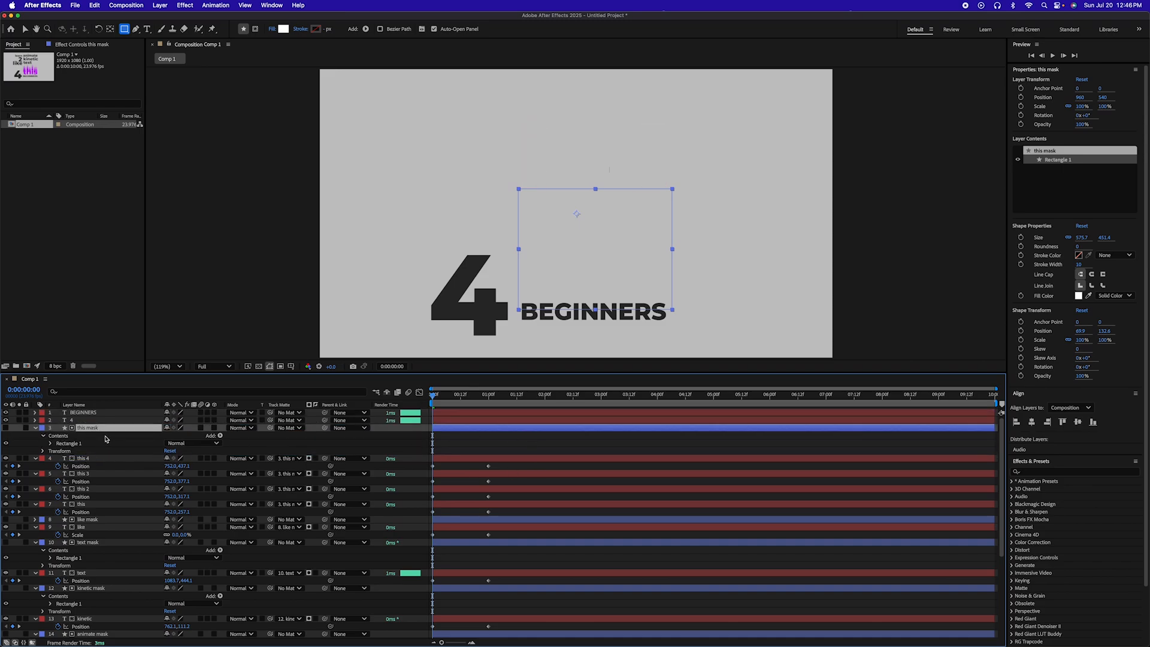
{"action": "left_click", "coordinate": [293, 462]}
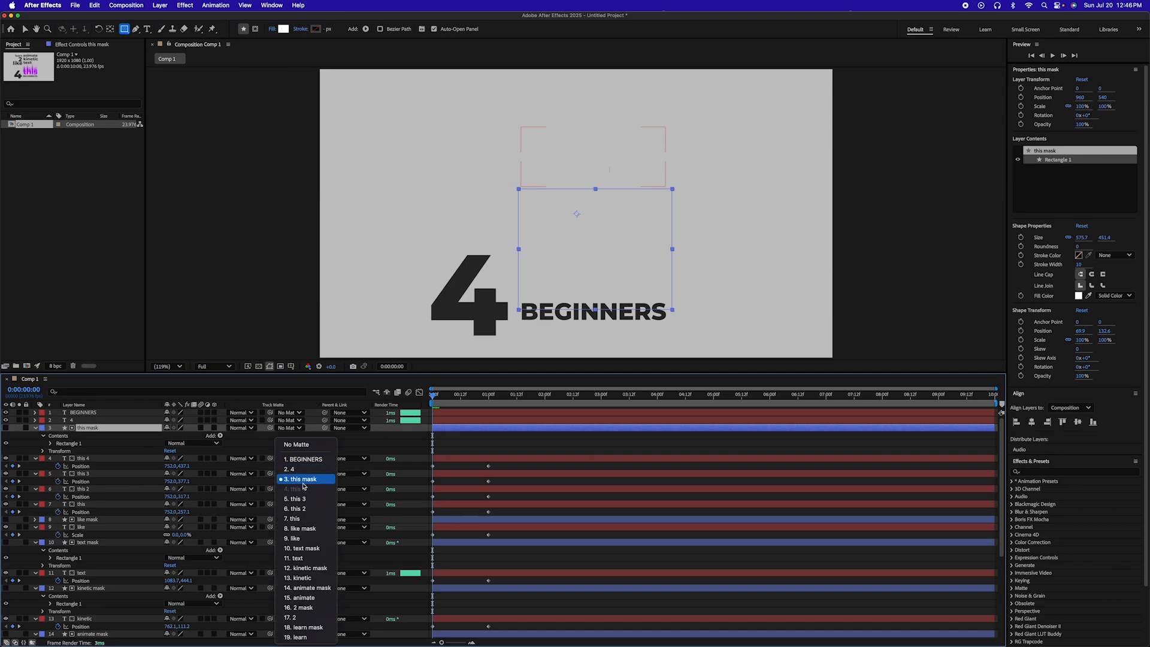
{"action": "left_click", "coordinate": [435, 397]}
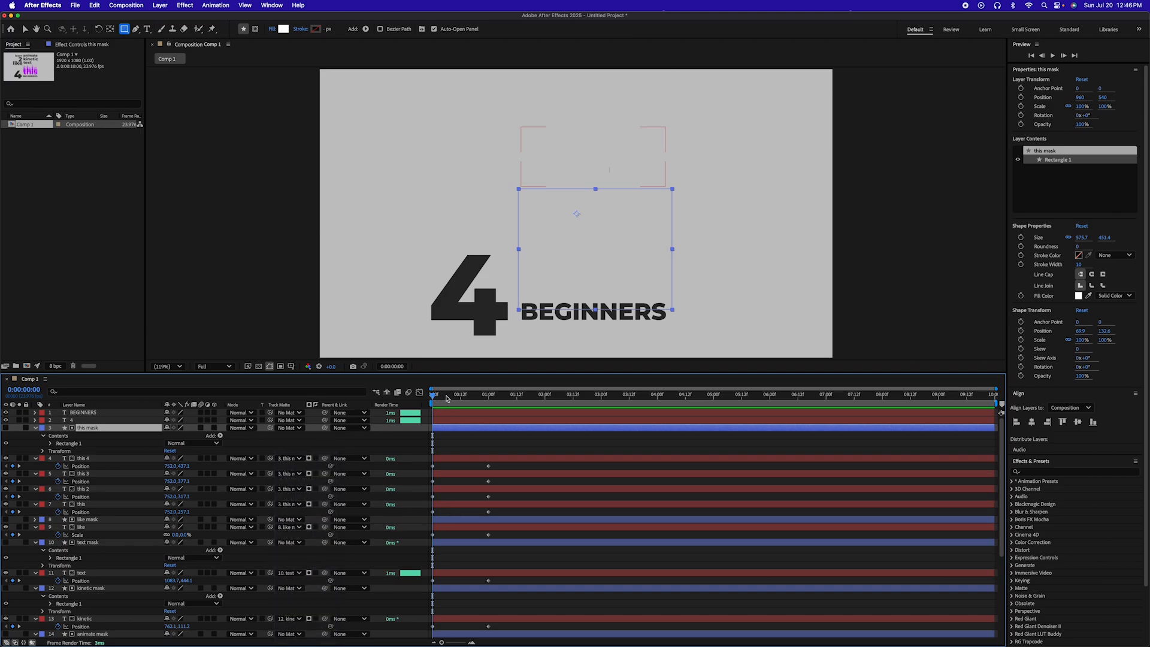
{"action": "left_click", "coordinate": [436, 402]}
{"action": "key", "text": "space"}
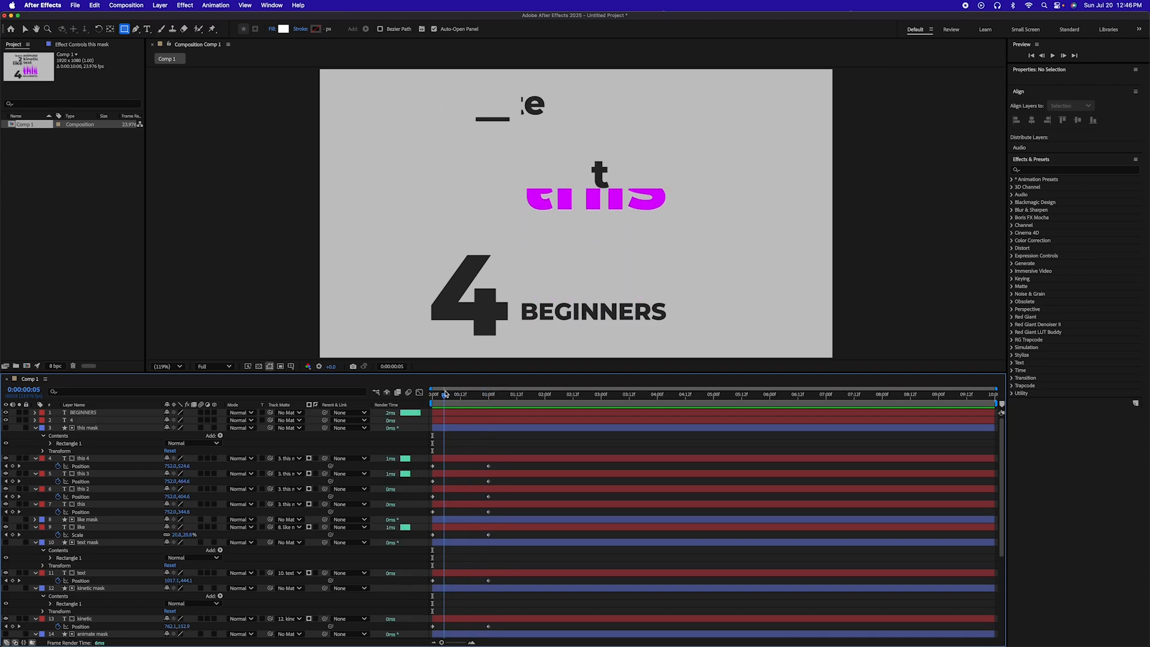
With no layer selected, draw a white rectangle about 323 × 360 px covering the large "4".
{"action": "left_click", "coordinate": [479, 421]}
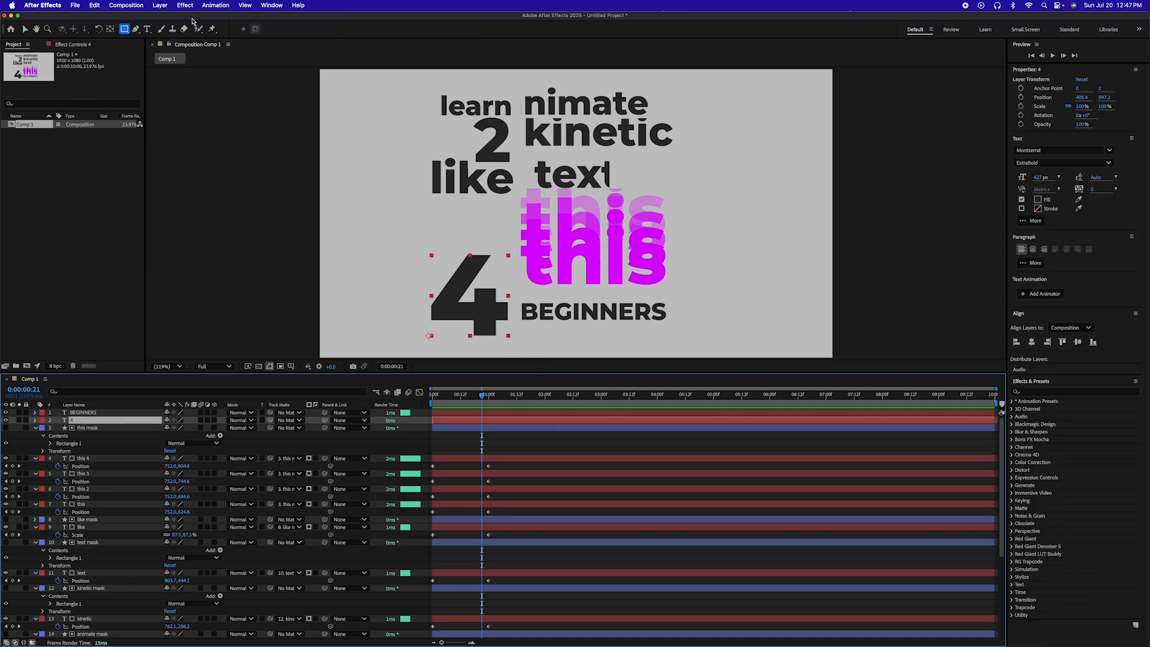
{"action": "left_click", "coordinate": [507, 446]}
{"action": "left_click_drag", "start_coordinate": [427, 248], "coordinate": [512, 344]}
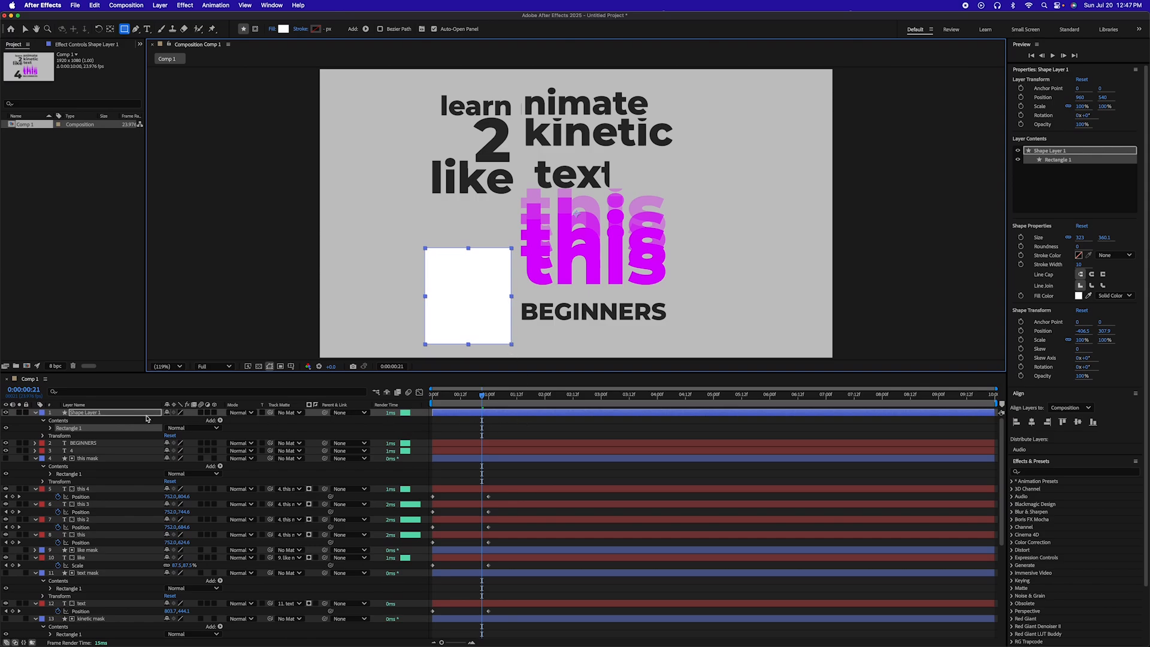
Rename the new shape layer as "4 mask" and place it directly above the "4" layer.
{"action": "key", "text": "Return"}
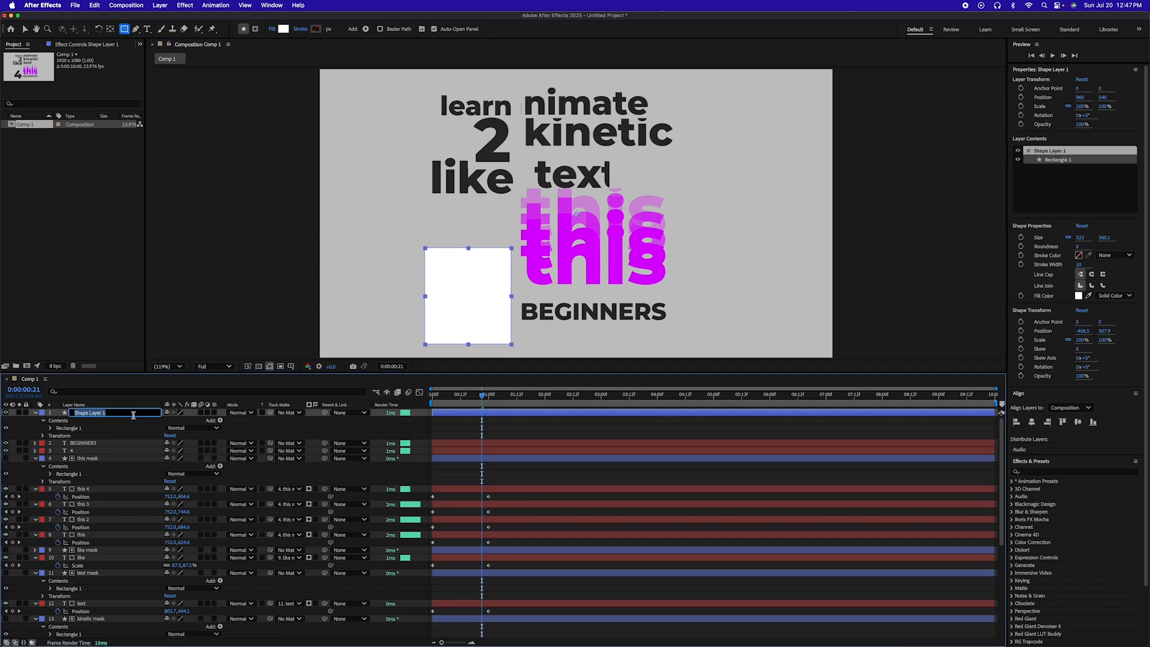
{"action": "type", "text": "4 mask"}
{"action": "key", "text": "Return"}
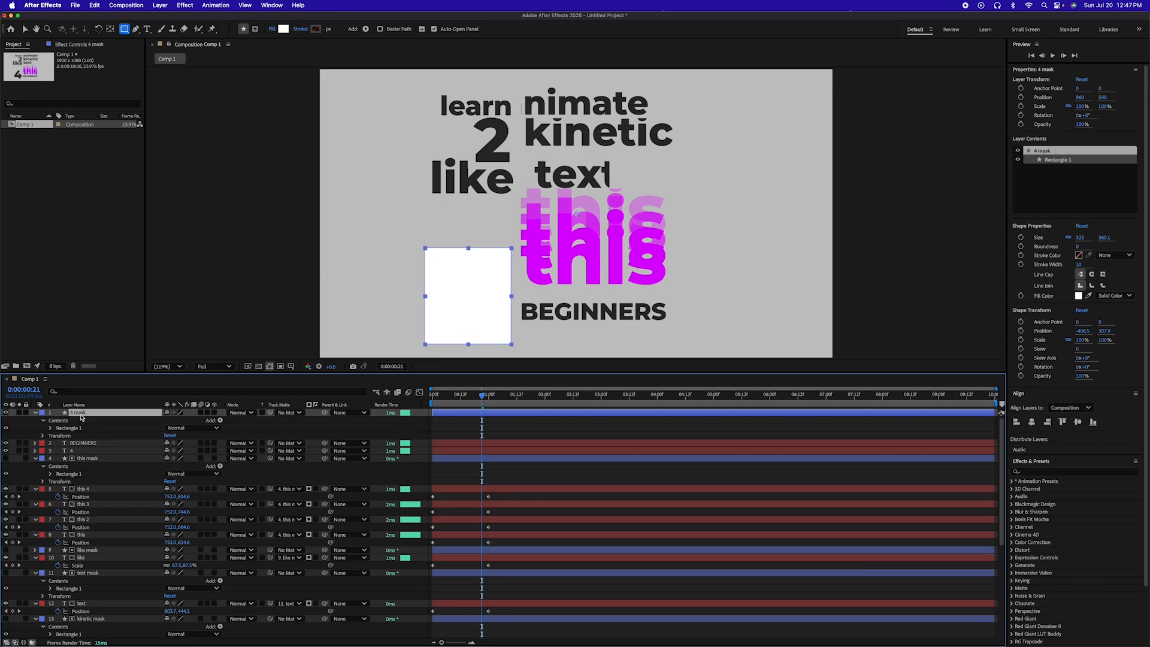
{"action": "left_click_drag", "start_coordinate": [83, 417], "coordinate": [75, 449]}
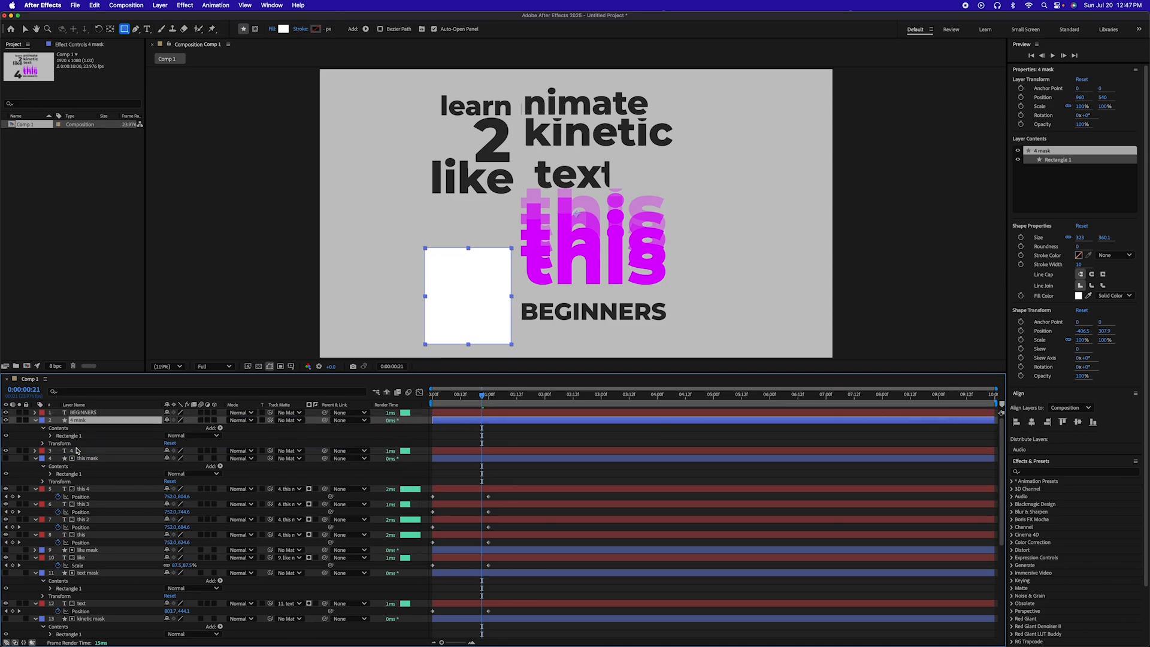
Set "4 mask" as the track matte of the "4" layer.
{"action": "left_click", "coordinate": [94, 414]}
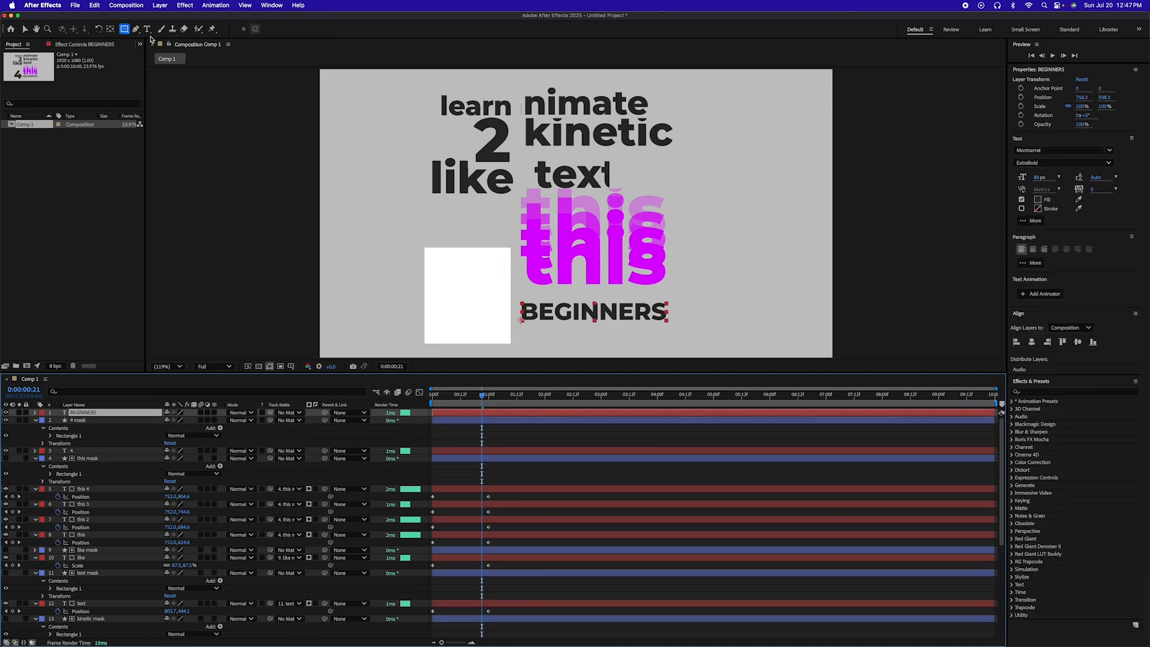
{"action": "left_click", "coordinate": [52, 430]}
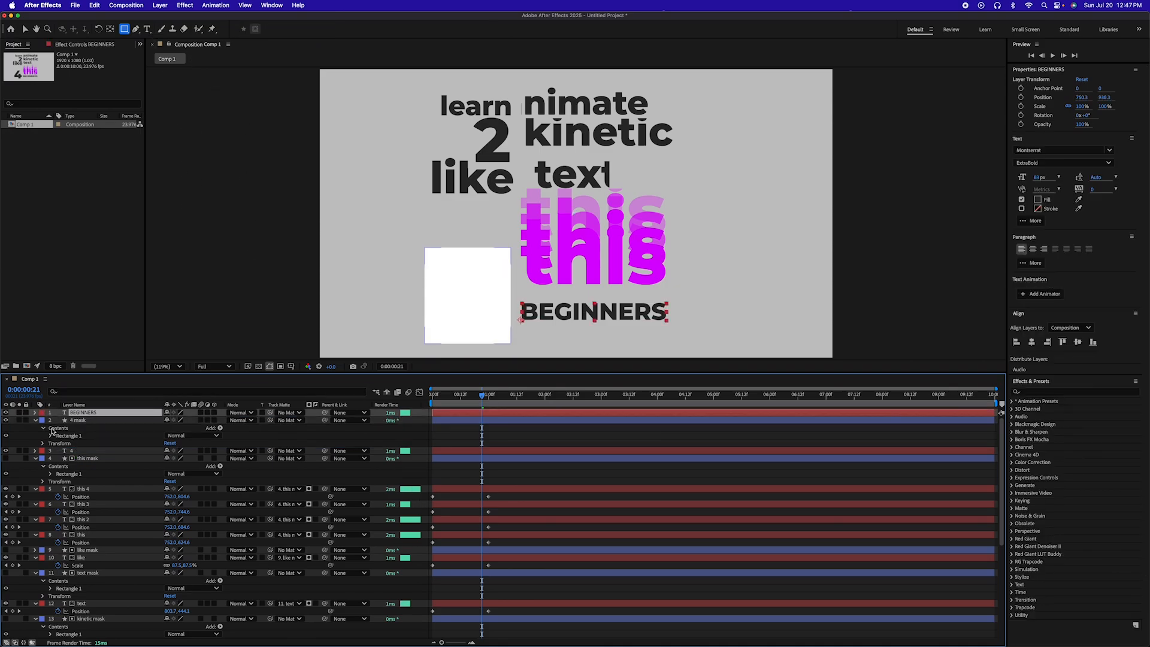
{"action": "left_click", "coordinate": [299, 420]}
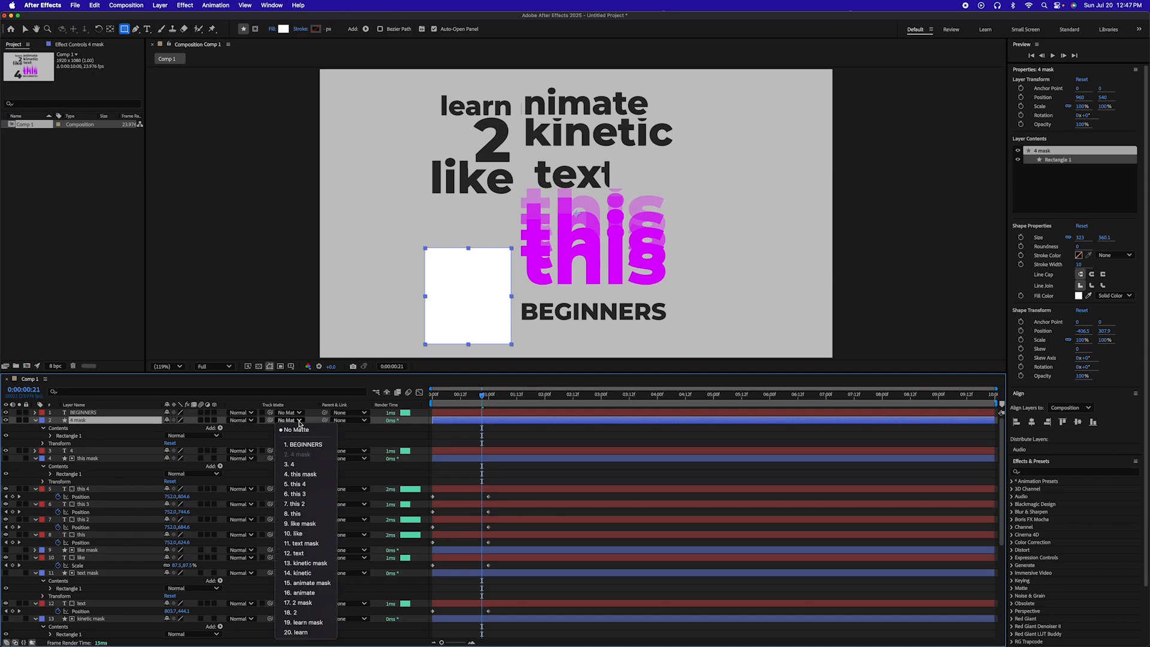
{"action": "left_click", "coordinate": [69, 451]}
{"action": "left_click", "coordinate": [69, 451]}
{"action": "left_click", "coordinate": [287, 452]}
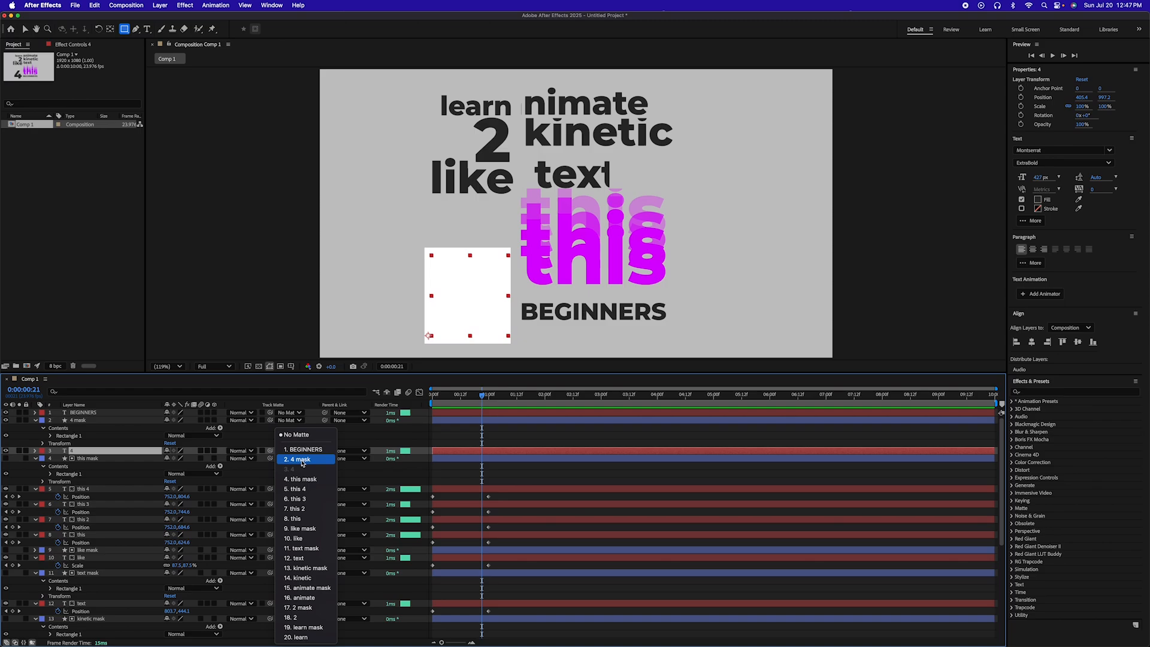
Set the 4 mask layer as the track matte of the 4 text layer.
{"action": "left_click", "coordinate": [302, 463]}
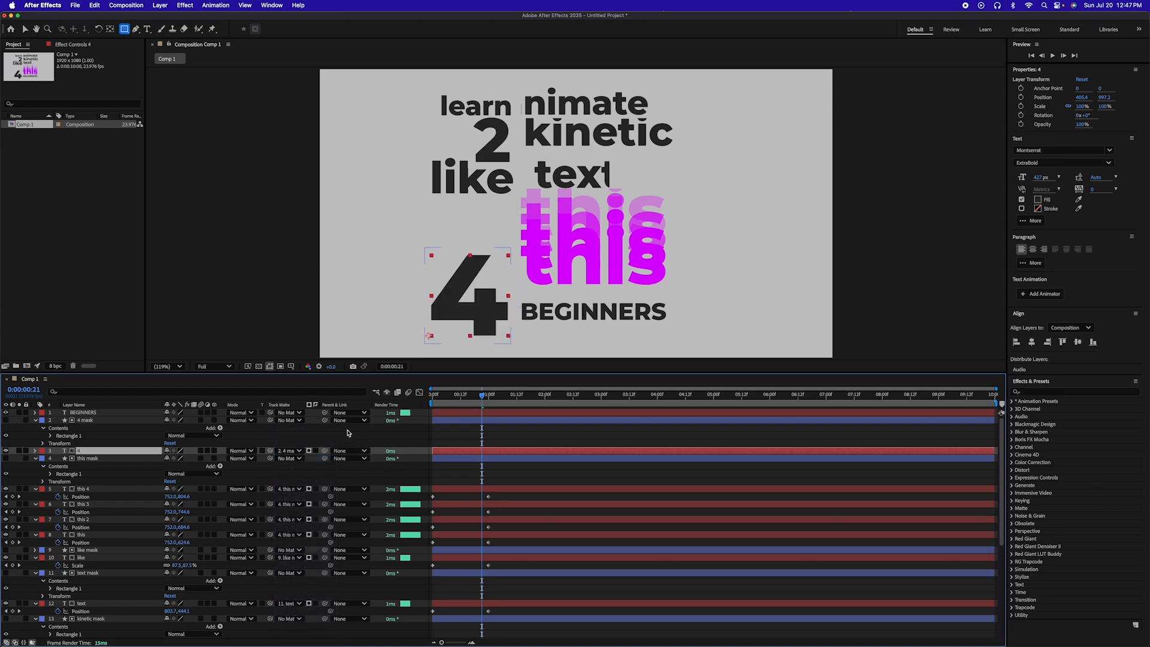
{"action": "left_click", "coordinate": [83, 413]}
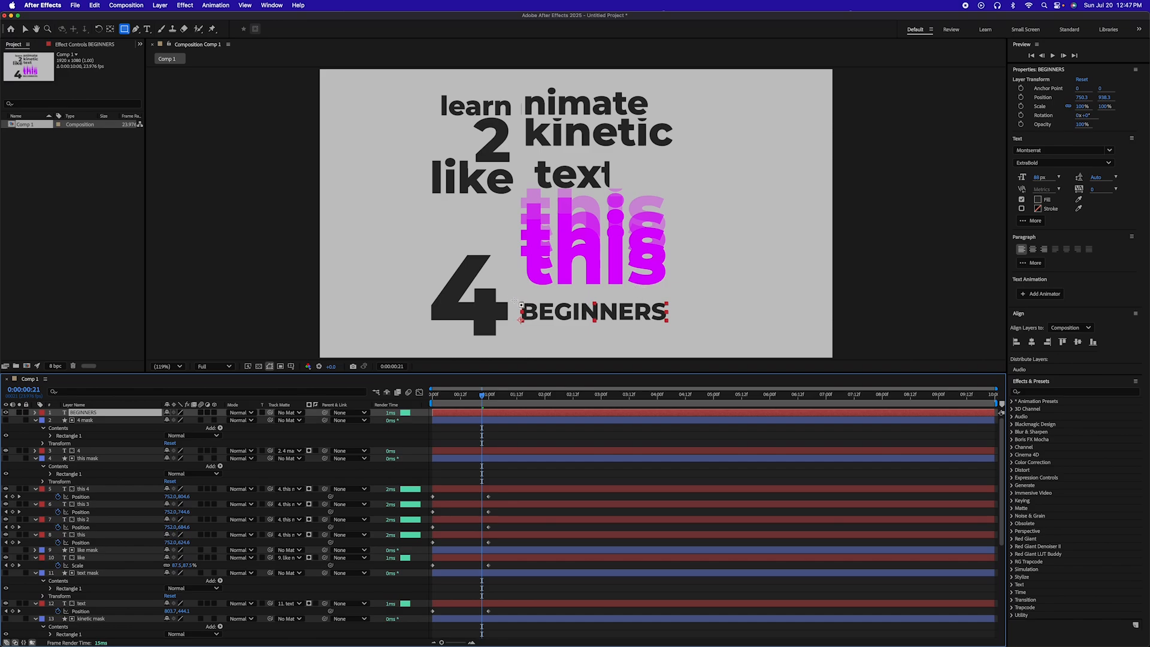
{"action": "mouse_move", "coordinate": [513, 301]}
{"action": "left_mouse_down"}
{"action": "mouse_move", "coordinate": [556, 328]}
{"action": "mouse_move", "coordinate": [667, 328]}
{"action": "left_mouse_up"}
{"action": "key", "text": "super+z"}
Draw a white rectangle about 577 × 95 px covering the word BEGINNERS and name its shape layer beginner mask.
{"action": "left_click", "coordinate": [519, 428]}
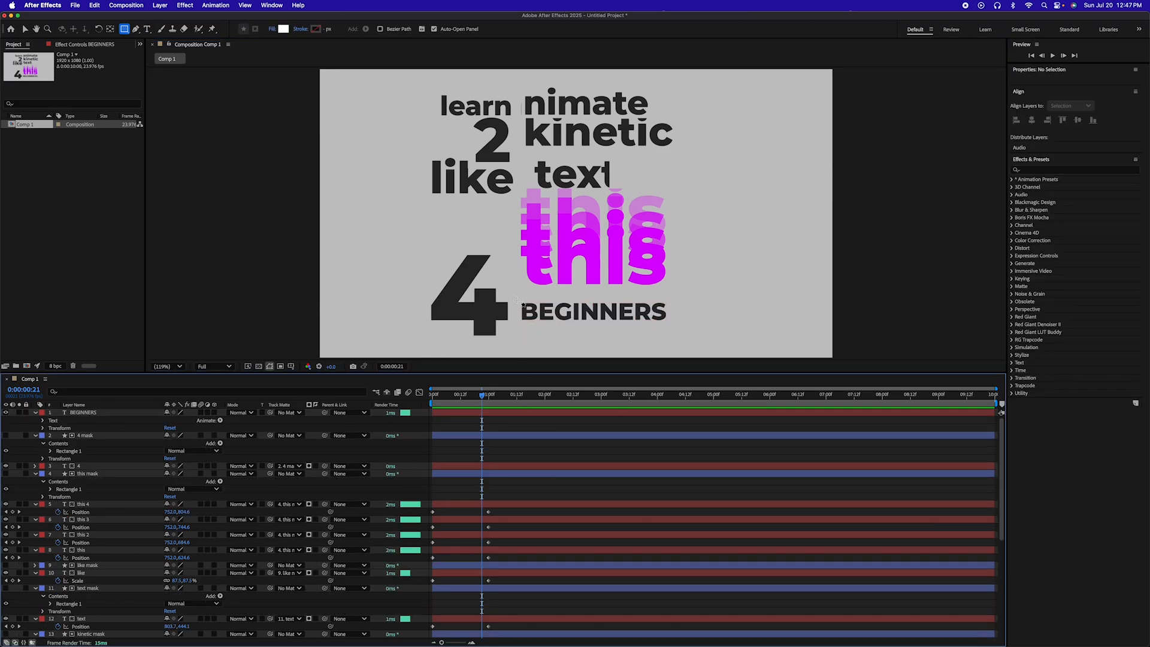
{"action": "left_click_drag", "start_coordinate": [517, 300], "coordinate": [671, 326]}
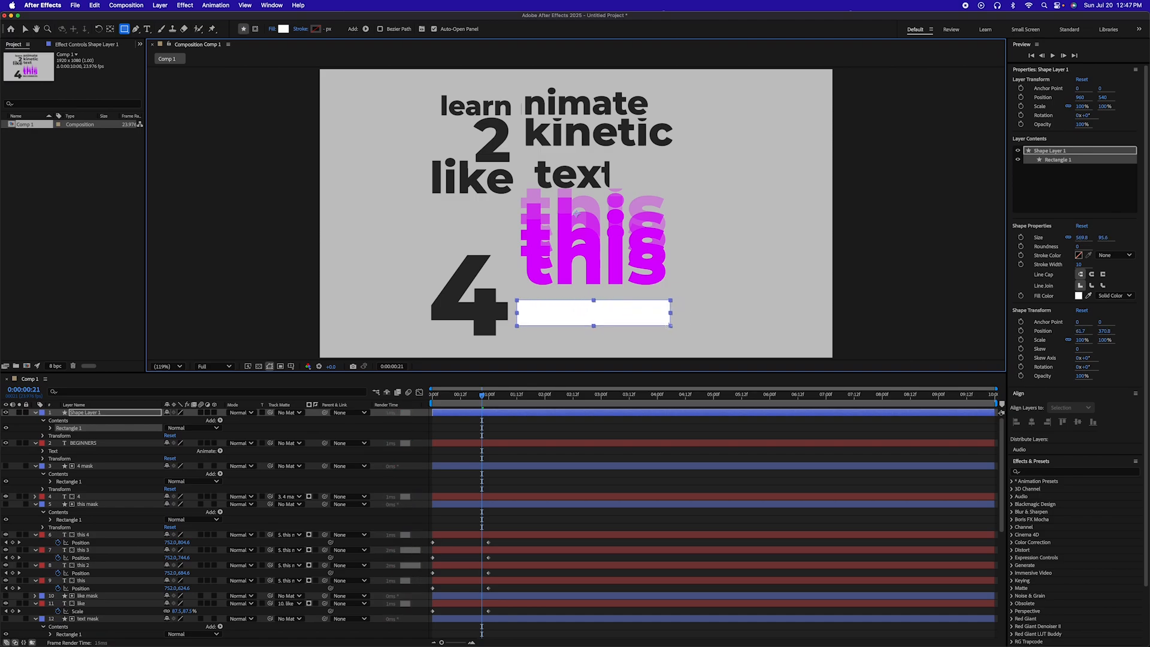
{"action": "type", "text": "beginner mask"}
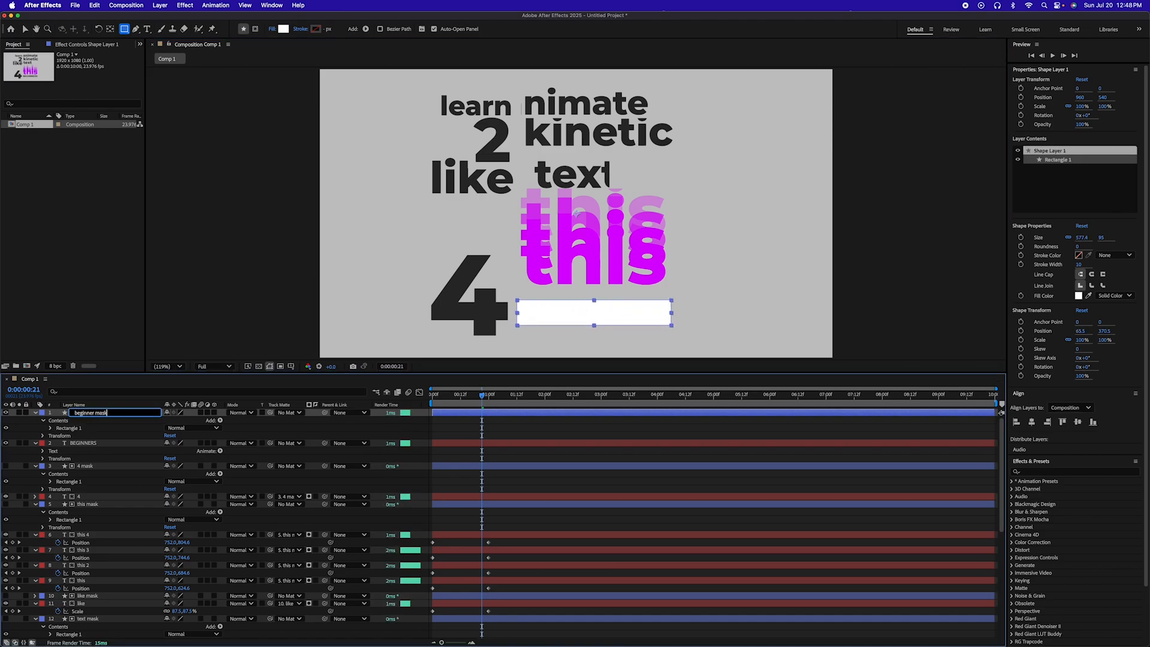
{"action": "key", "text": "Return"}
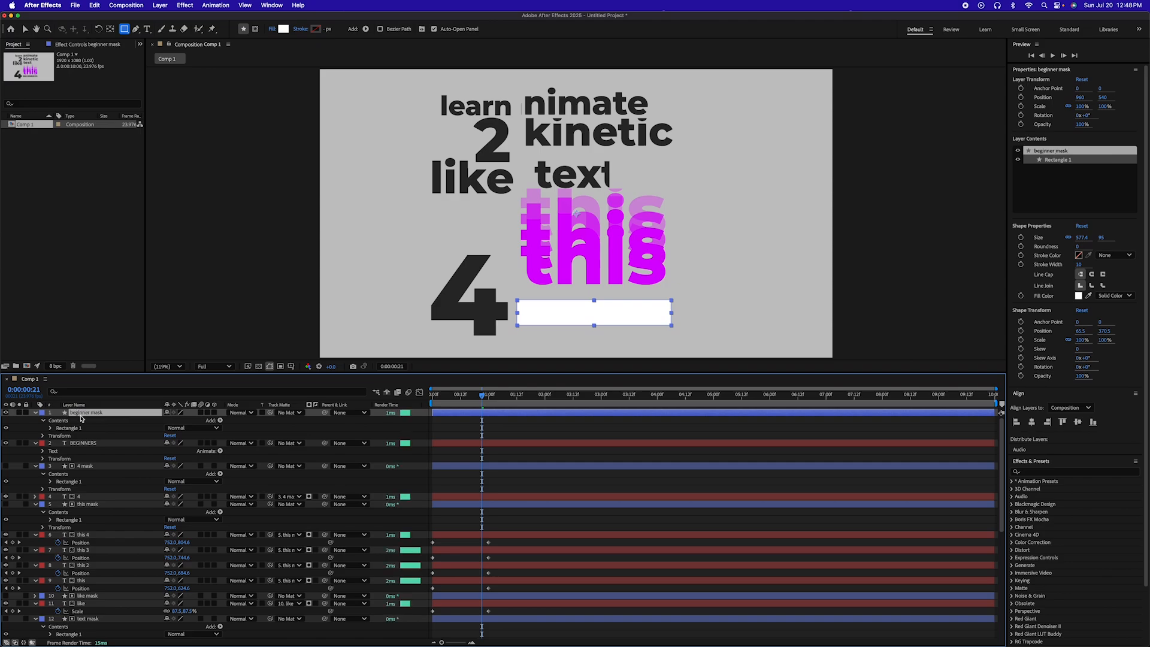
Set the beginner mask layer as the track matte of the BEGINNERS text layer.
{"action": "left_click", "coordinate": [289, 443]}
{"action": "left_click", "coordinate": [307, 440]}
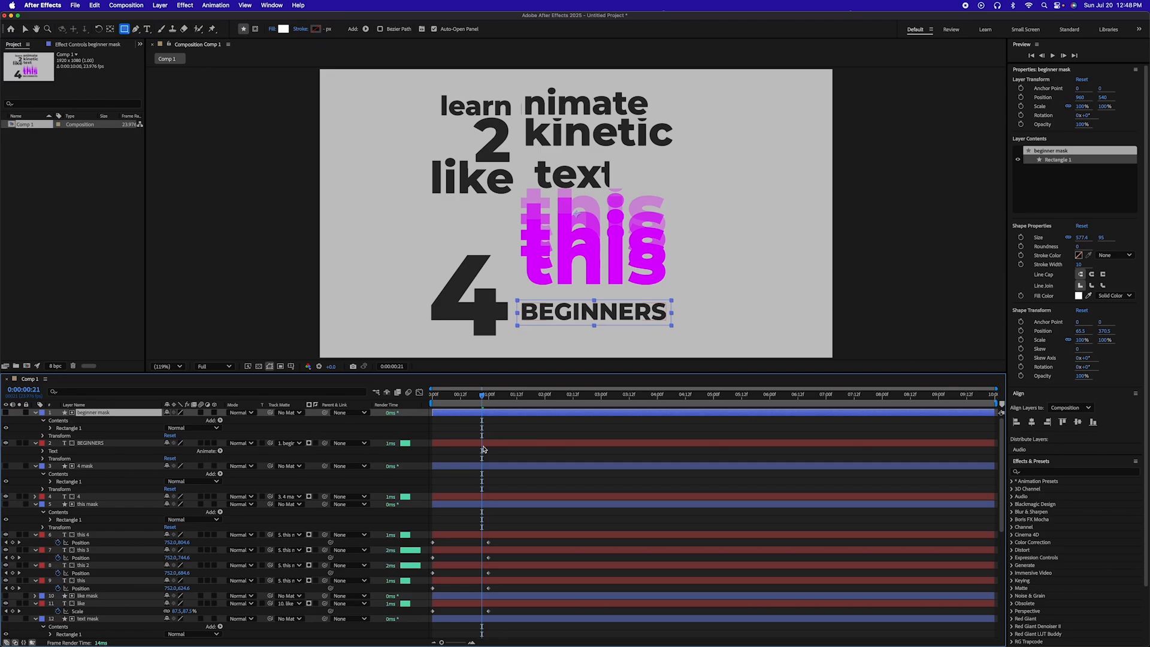
Add a position keyframe to the 4 text layer at 0:00:01:00.
{"action": "key", "text": "k"}
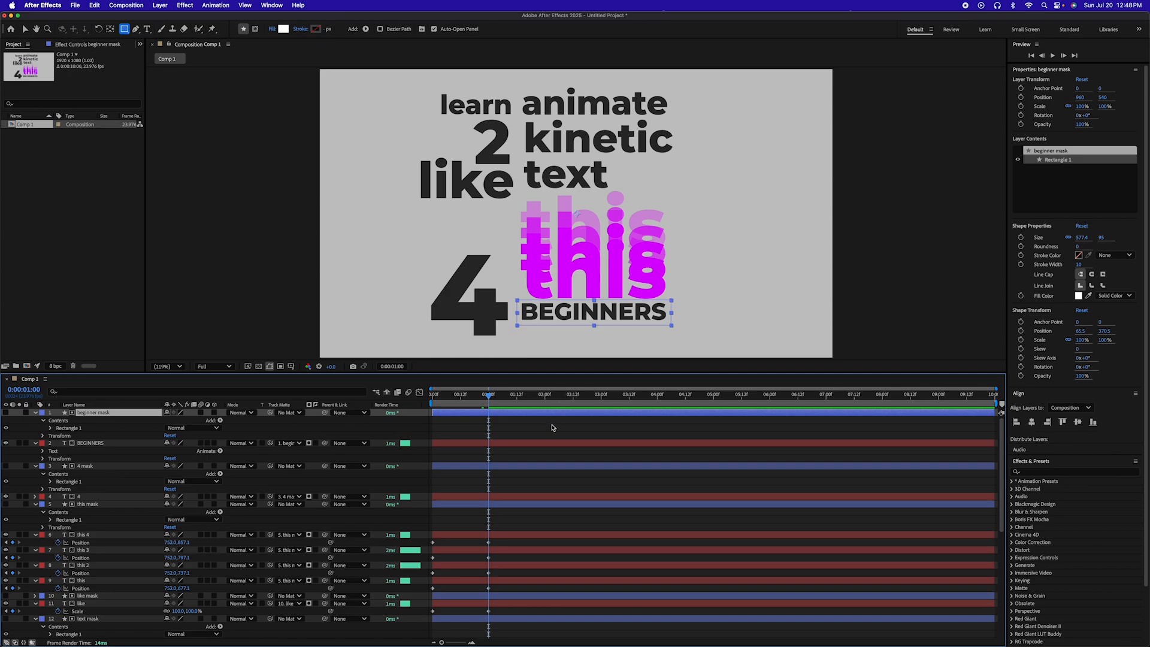
{"action": "left_click", "coordinate": [504, 444]}
{"action": "left_click", "coordinate": [502, 497]}
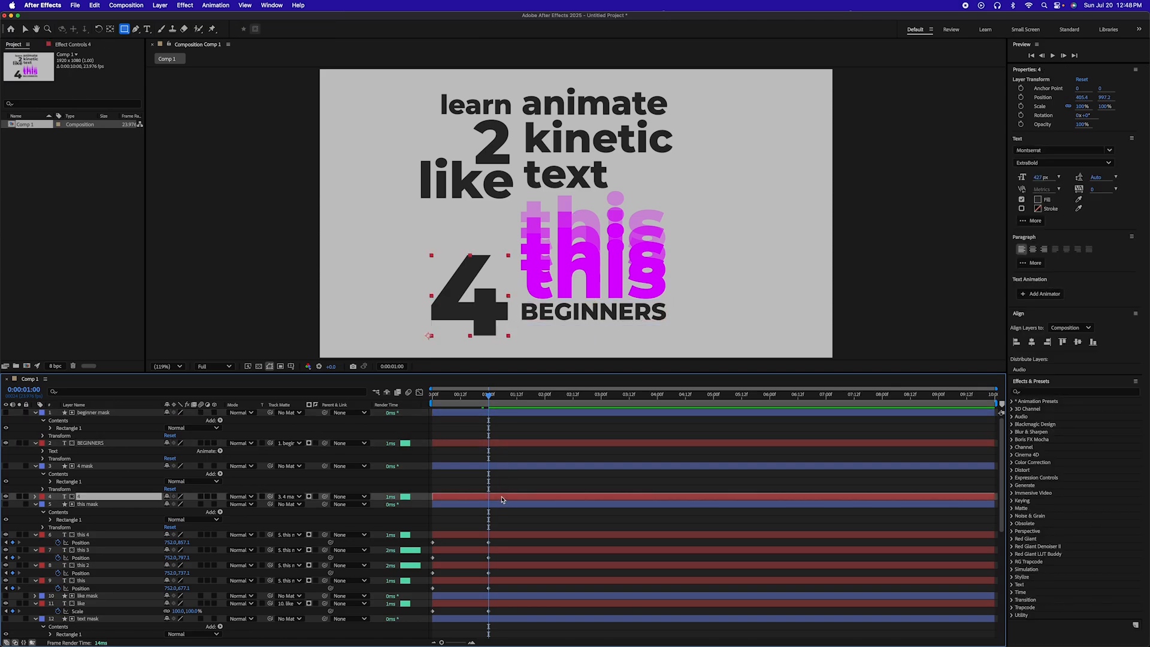
{"action": "key", "text": "alt+shift+p"}
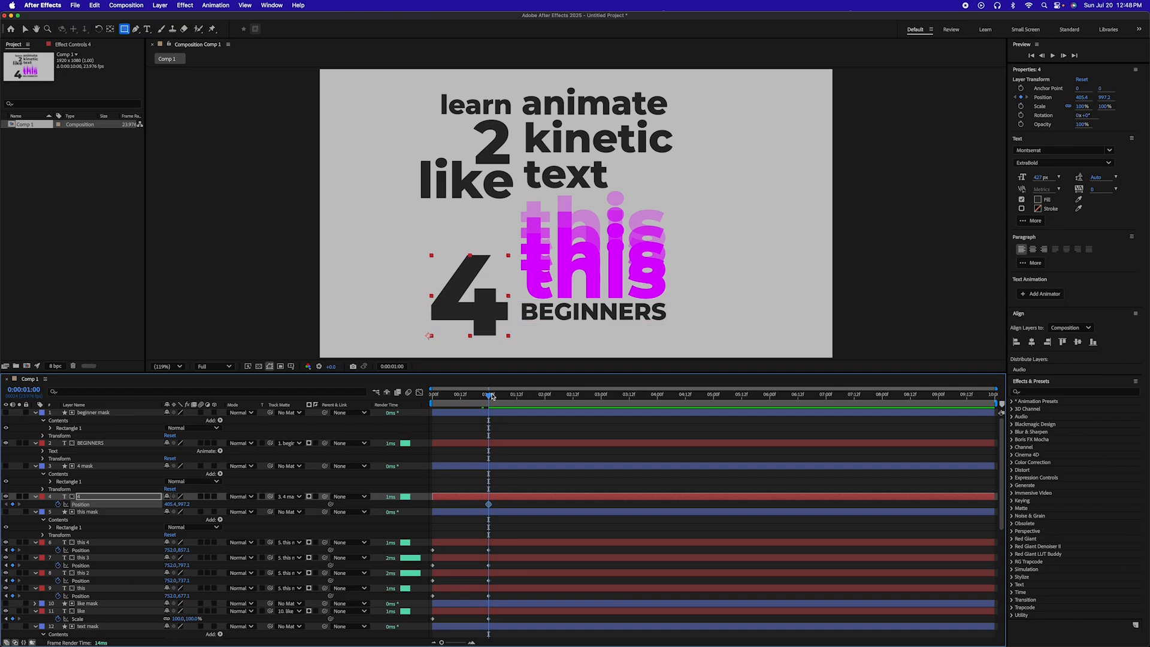
At 0:00:00:00, shift the 4 text right to X position 725.4 so that it starts outside its mask.
{"action": "key", "text": "Home"}
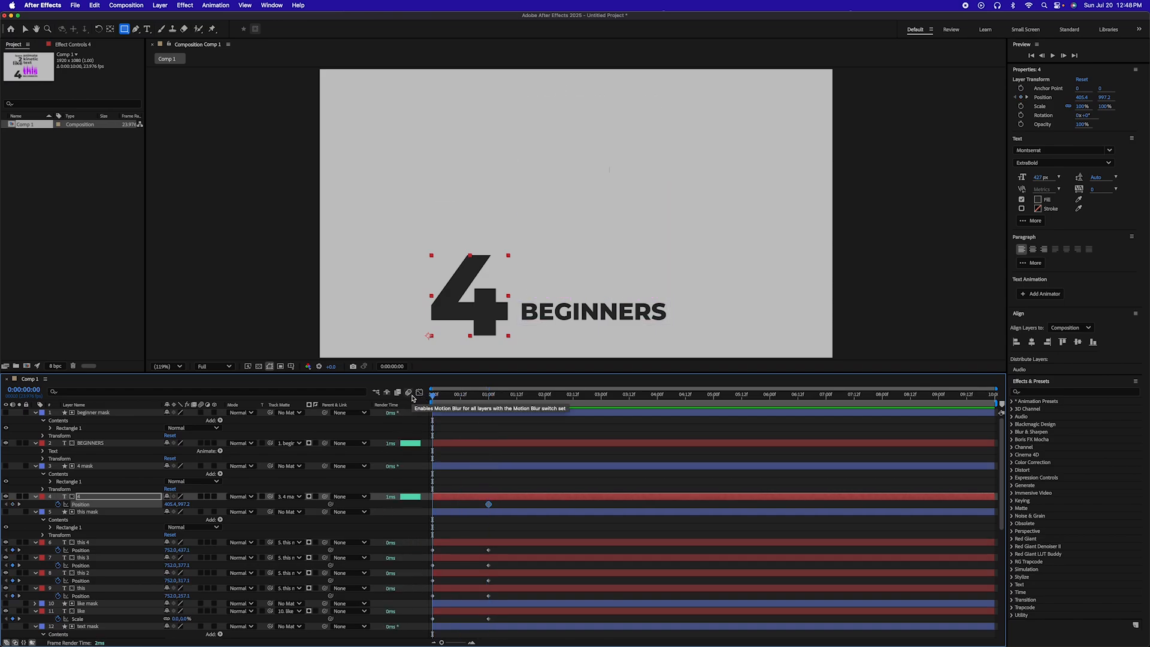
{"action": "key", "text": "shift+Right"}
{"action": "key", "text": "shift+Right"}
{"action": "key", "text": "shift+Right"}
{"action": "key", "text": "shift+Right"}
{"action": "key", "text": "shift+Right"}
{"action": "key", "text": "shift+Right"}
{"action": "key", "text": "shift+Right"}
{"action": "key", "text": "shift+Right"}
{"action": "key", "text": "shift+Right"}
{"action": "key", "text": "shift+Right"}
{"action": "key", "text": "shift+Right"}
{"action": "key", "text": "shift+Right"}
{"action": "key", "text": "shift+Right"}
{"action": "key", "text": "shift+Right"}
{"action": "key", "text": "shift+Right"}
{"action": "key", "text": "shift+Right"}
{"action": "key", "text": "shift+Right"}
{"action": "key", "text": "shift+Right"}
{"action": "key", "text": "shift+Right"}
{"action": "key", "text": "shift+Right"}
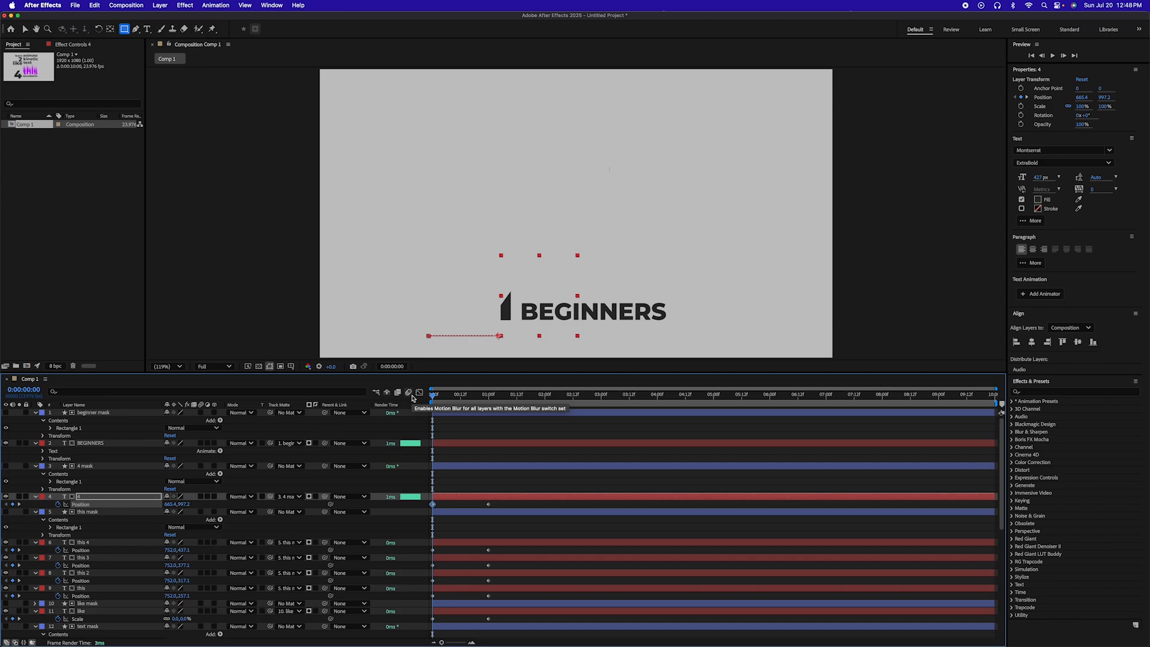
{"action": "key", "text": "shift+Right"}
{"action": "key", "text": "shift+Right"}
{"action": "key", "text": "shift+Right"}
{"action": "key", "text": "shift+Right"}
{"action": "key", "text": "shift+Right"}
{"action": "key", "text": "shift+Right"}
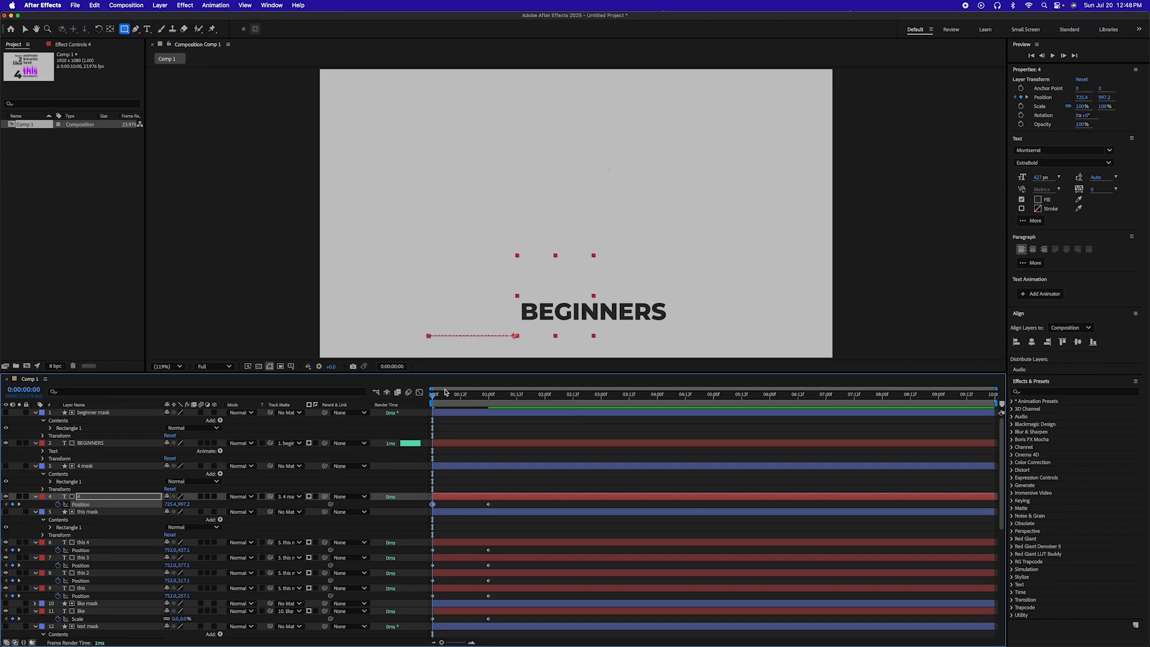
Add a position keyframe to the BEGINNERS text layer at 0:00:01:00.
{"action": "left_click", "coordinate": [485, 445]}
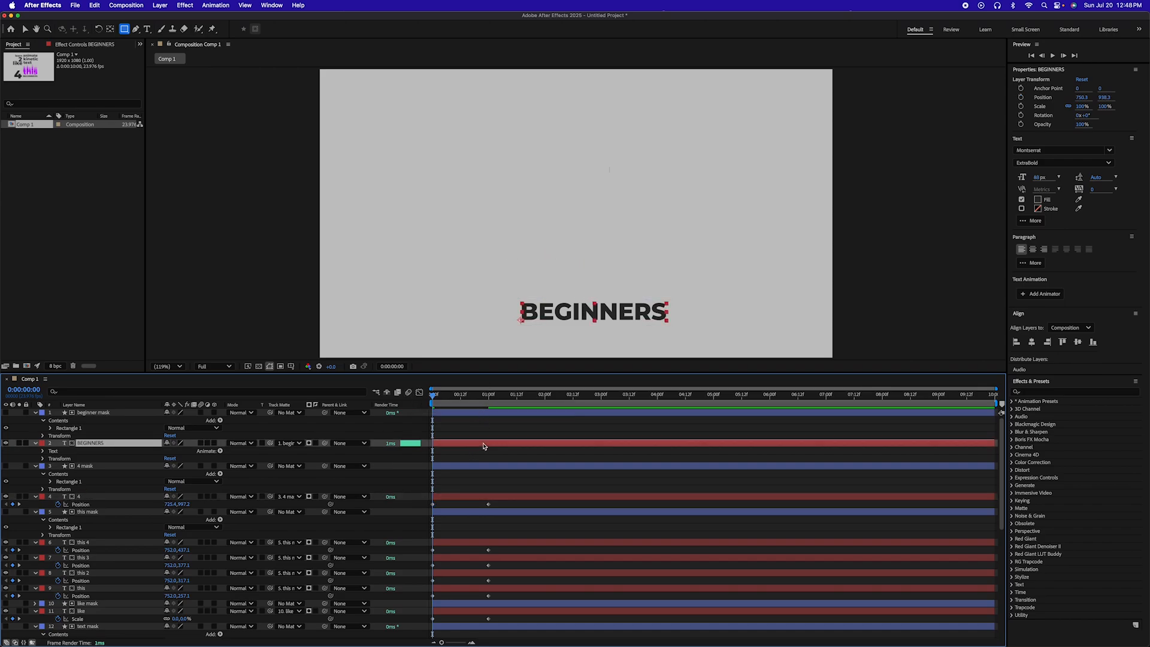
{"action": "key", "text": "k"}
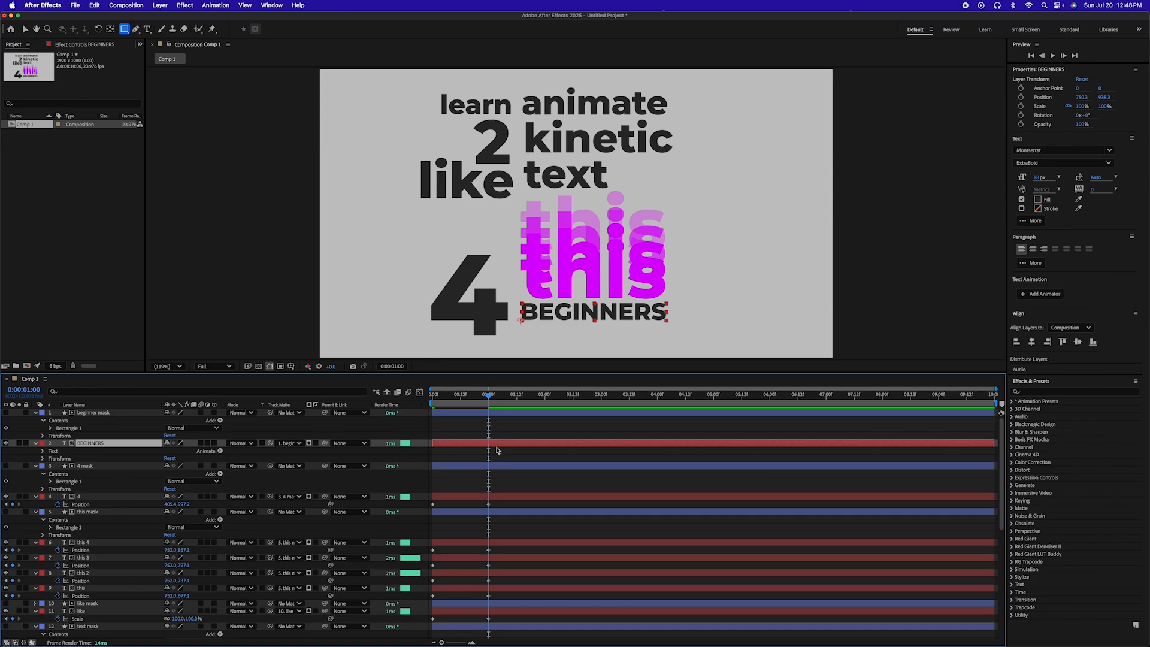
{"action": "key", "text": "alt+shift+p"}
At 0:00:00:00, shift the BEGINNERS text left to an X position of about 150 so that it starts outside its mask.
{"action": "left_click_drag", "start_coordinate": [487, 396], "coordinate": [410, 401]}
{"action": "key", "text": "shift+Left"}
{"action": "key", "text": "shift+Left"}
{"action": "key", "text": "shift+Left"}
{"action": "key", "text": "shift+Left"}
{"action": "key", "text": "shift+Left"}
{"action": "key", "text": "shift+Left"}
{"action": "key", "text": "shift+Left"}
{"action": "key", "text": "shift+Left"}
{"action": "key", "text": "shift+Left"}
{"action": "key", "text": "shift+Left"}
{"action": "key", "text": "shift+Left"}
{"action": "key", "text": "shift+Left"}
{"action": "key", "text": "shift+Left"}
{"action": "key", "text": "shift+Left"}
{"action": "key", "text": "shift+Left"}
{"action": "key", "text": "shift+Left"}
{"action": "key", "text": "shift+Left"}
{"action": "key", "text": "shift+Left"}
{"action": "key", "text": "shift+Left"}
{"action": "key", "text": "shift+Left"}
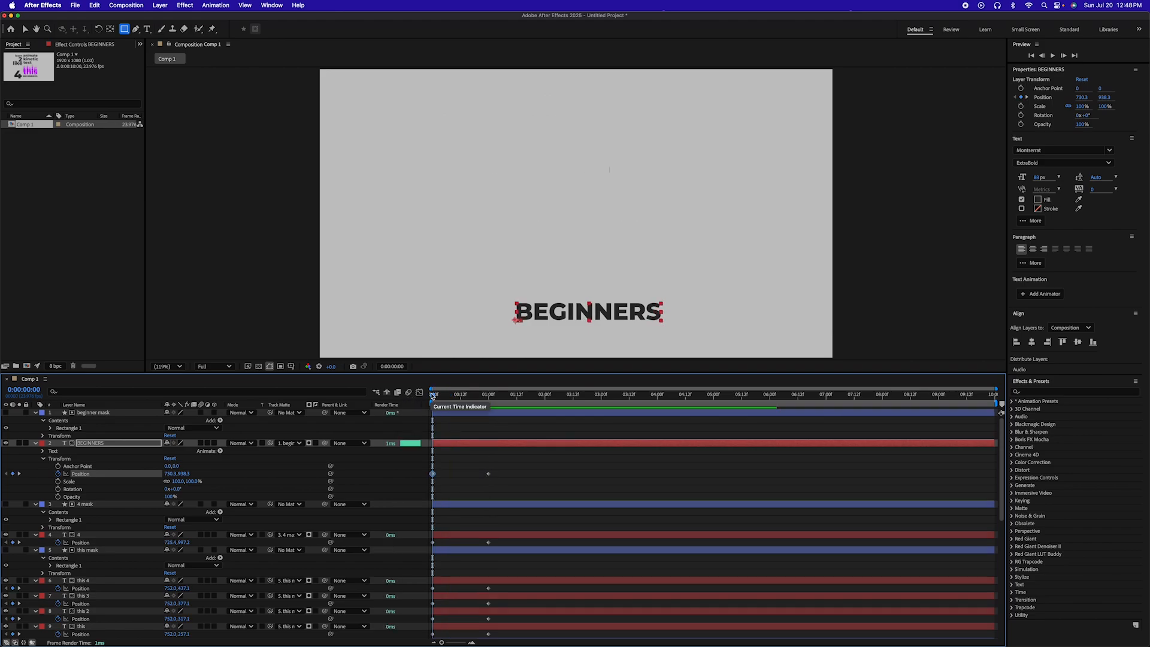
{"action": "key", "text": "shift+Left"}
{"action": "key", "text": "shift+Left"}
{"action": "key", "text": "shift+Left"}
{"action": "key", "text": "shift+Left"}
{"action": "key", "text": "shift+Left"}
{"action": "key", "text": "shift+Left"}
{"action": "key", "text": "shift+Left"}
{"action": "key", "text": "shift+Left"}
{"action": "key", "text": "shift+Left"}
{"action": "key", "text": "shift+Left"}
{"action": "key", "text": "shift+Left"}
{"action": "key", "text": "shift+Left"}
{"action": "key", "text": "shift+Left"}
{"action": "key", "text": "shift+Left"}
{"action": "key", "text": "shift+Left"}
{"action": "key", "text": "shift+Left"}
{"action": "key", "text": "shift+Left"}
{"action": "key", "text": "shift+Left"}
{"action": "key", "text": "shift+Left"}
{"action": "key", "text": "shift+Left"}
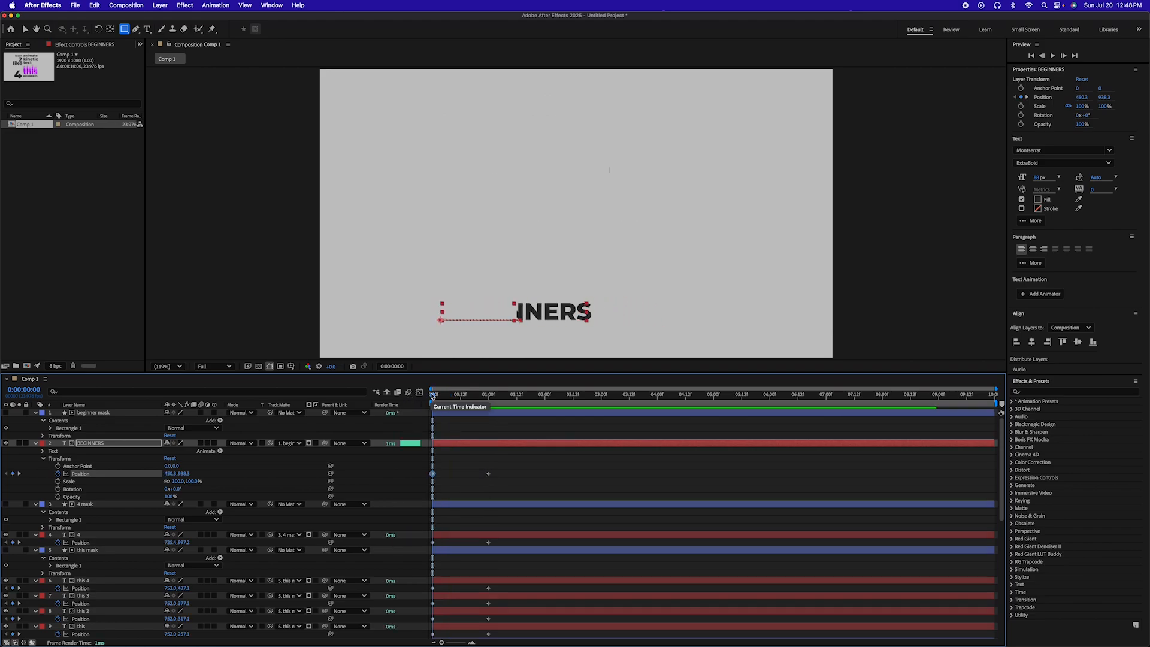
{"action": "key", "text": "shift+Left"}
{"action": "key", "text": "shift+Left"}
{"action": "key", "text": "shift+Left"}
{"action": "key", "text": "shift+Left"}
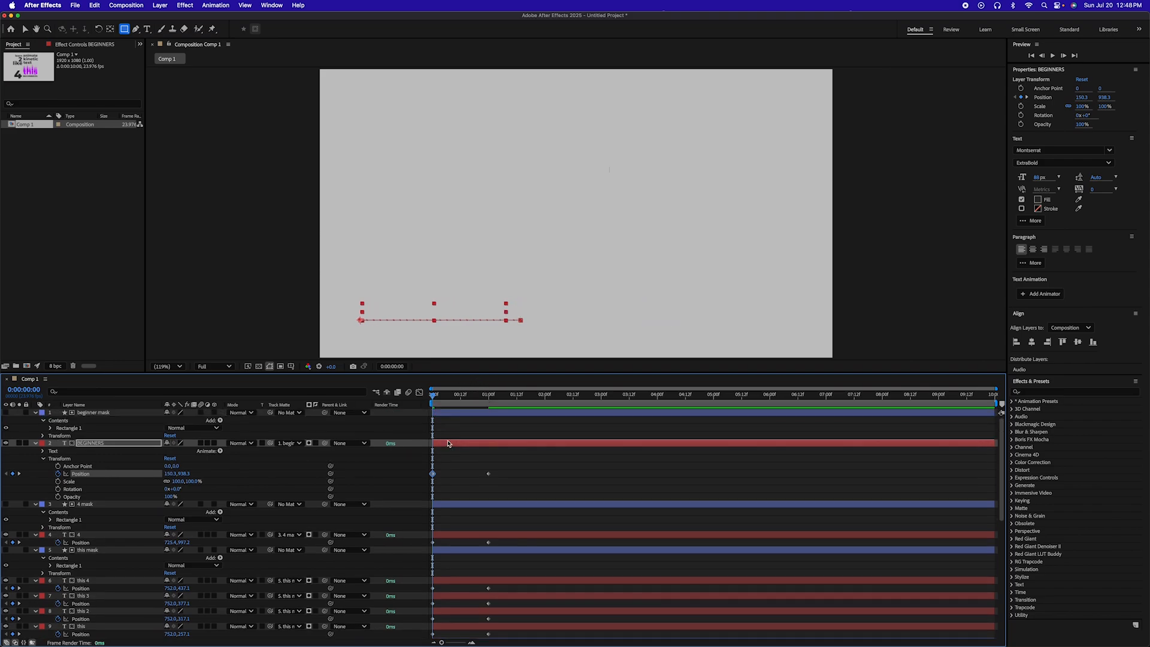
Move the current time to 0:00:01:06 and enlarge the timeline area to show more layers.
{"action": "left_click_drag", "start_coordinate": [445, 397], "coordinate": [503, 438]}
{"action": "scroll", "coordinate": [503, 437], "scroll_direction": "down", "scroll_amount": 10}
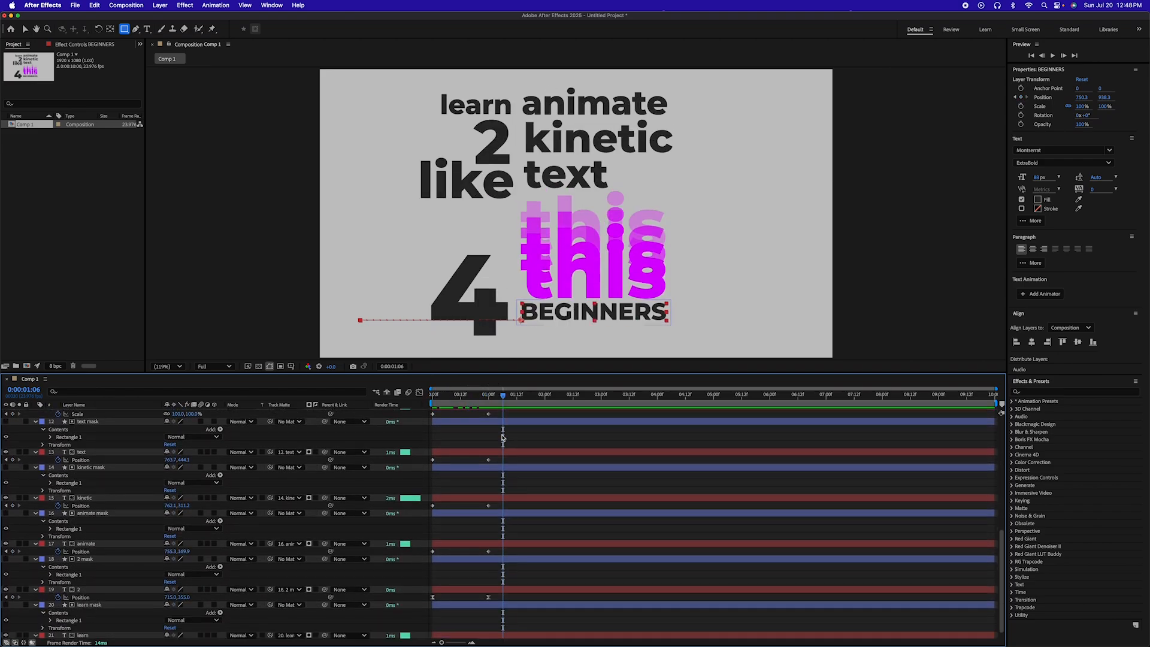
{"action": "scroll", "coordinate": [192, 573], "scroll_direction": "up", "scroll_amount": 6}
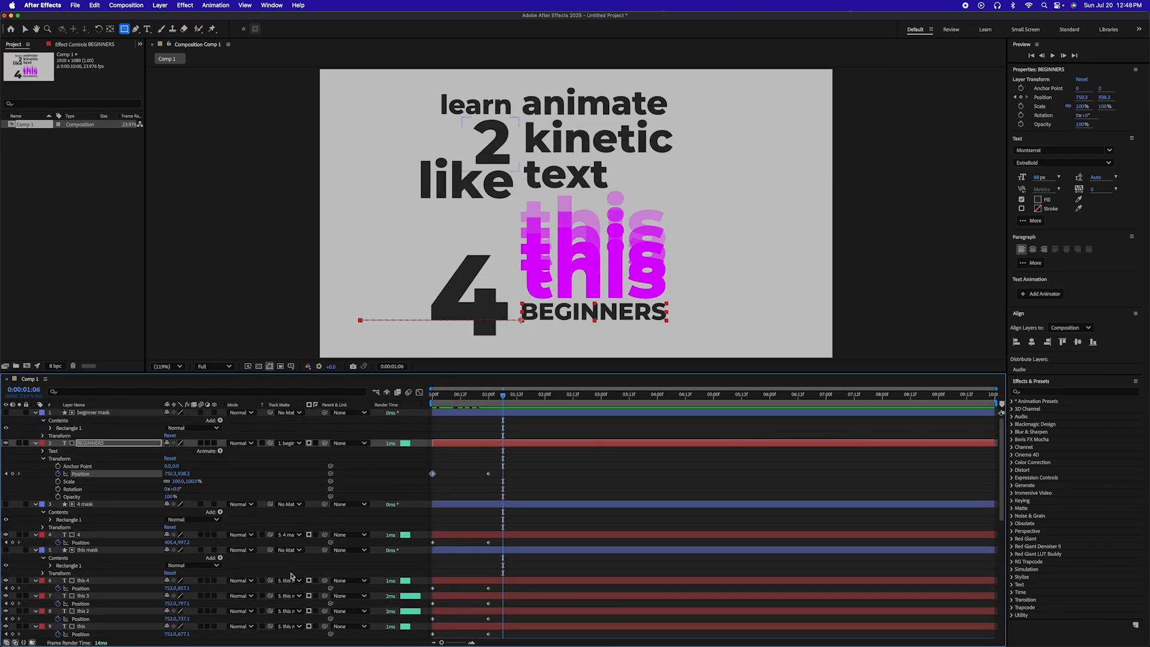
{"action": "scroll", "coordinate": [208, 573], "scroll_direction": "down", "scroll_amount": 6}
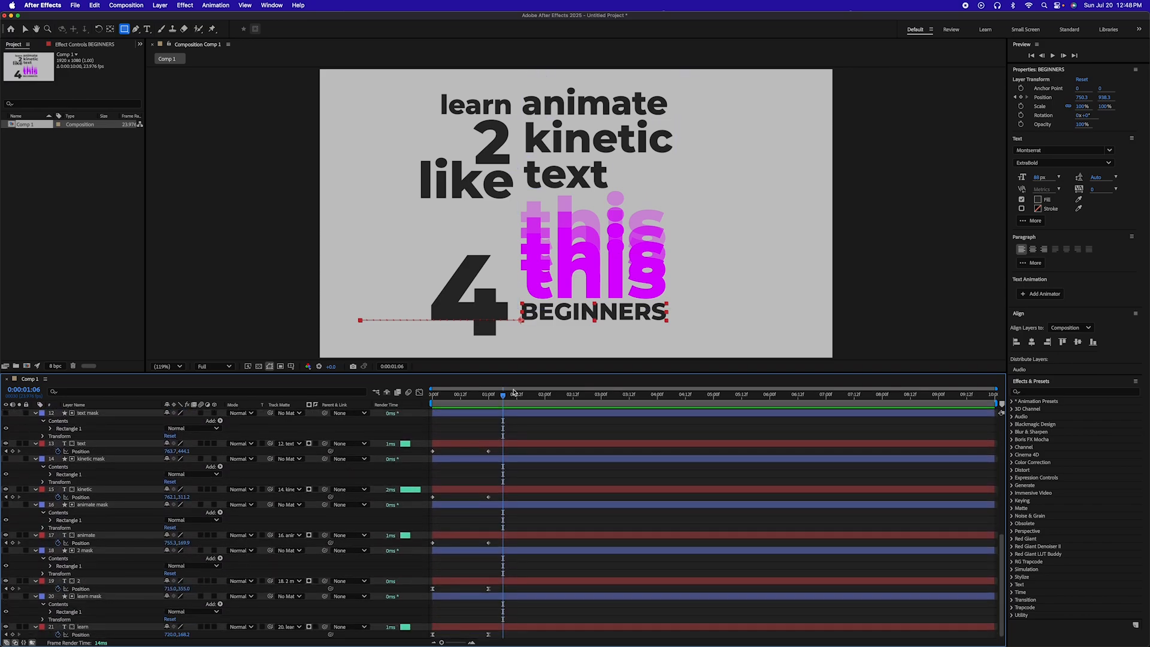
{"action": "left_click_drag", "start_coordinate": [503, 372], "coordinate": [505, 326]}
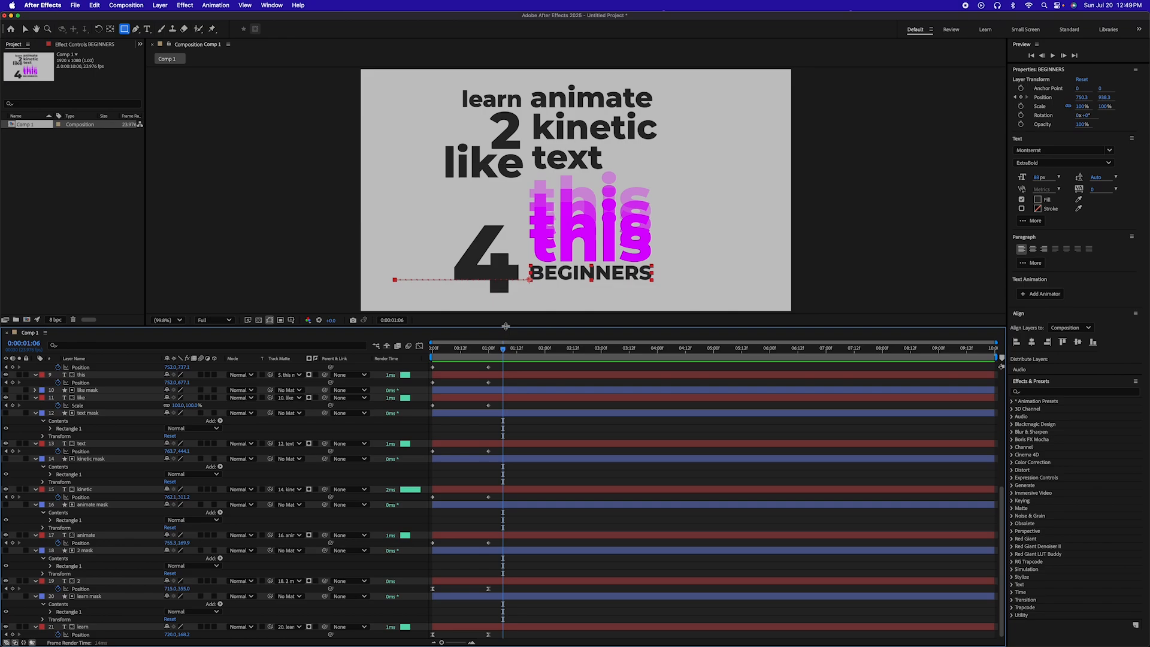
{"action": "scroll", "coordinate": [496, 515], "scroll_direction": "up", "scroll_amount": 8}
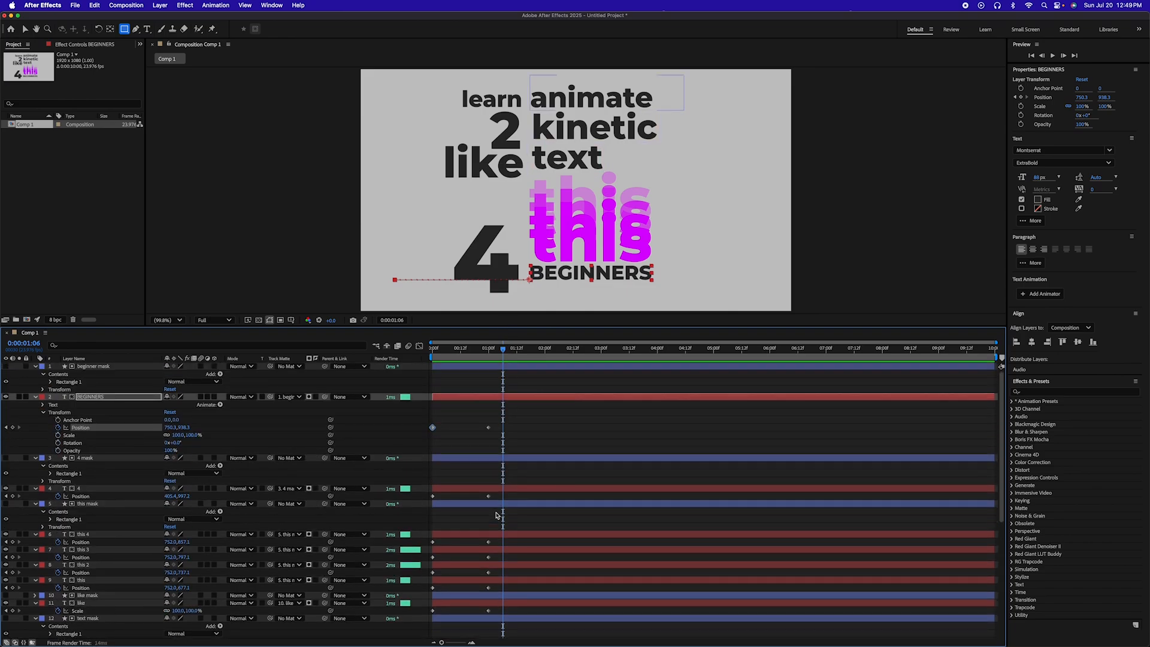
Mark all the mask layers, from beginner mask to learn mask, as shy and hide shy layers in the timeline.
{"action": "left_click", "coordinate": [462, 368]}
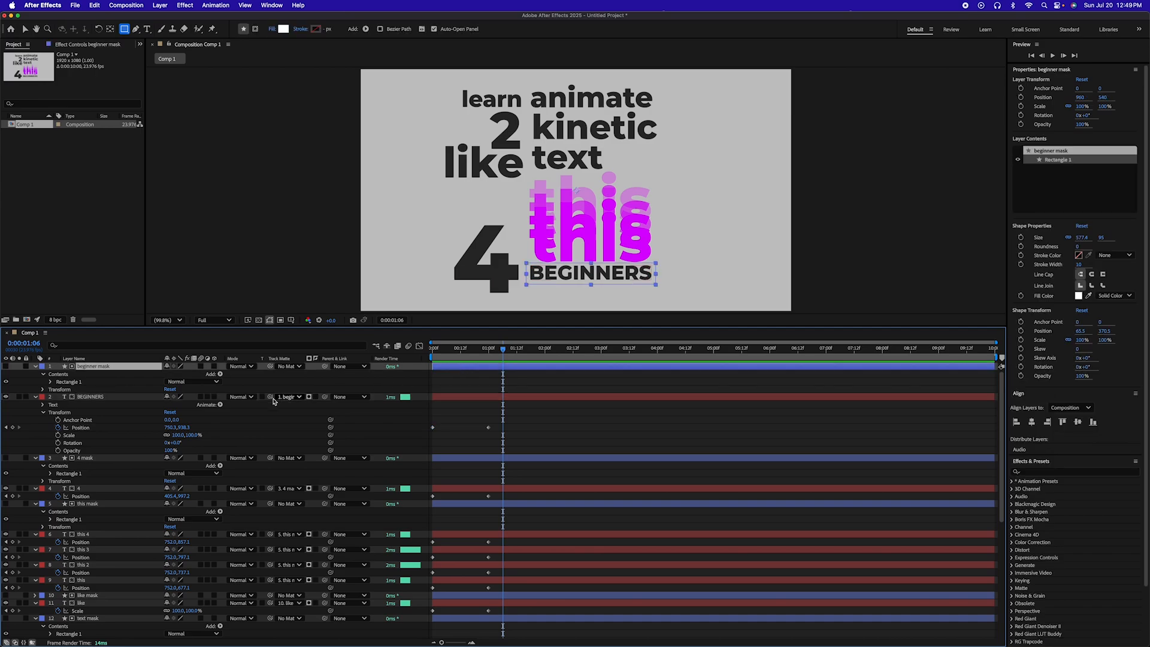
{"action": "left_click", "coordinate": [87, 459], "text": "super"}
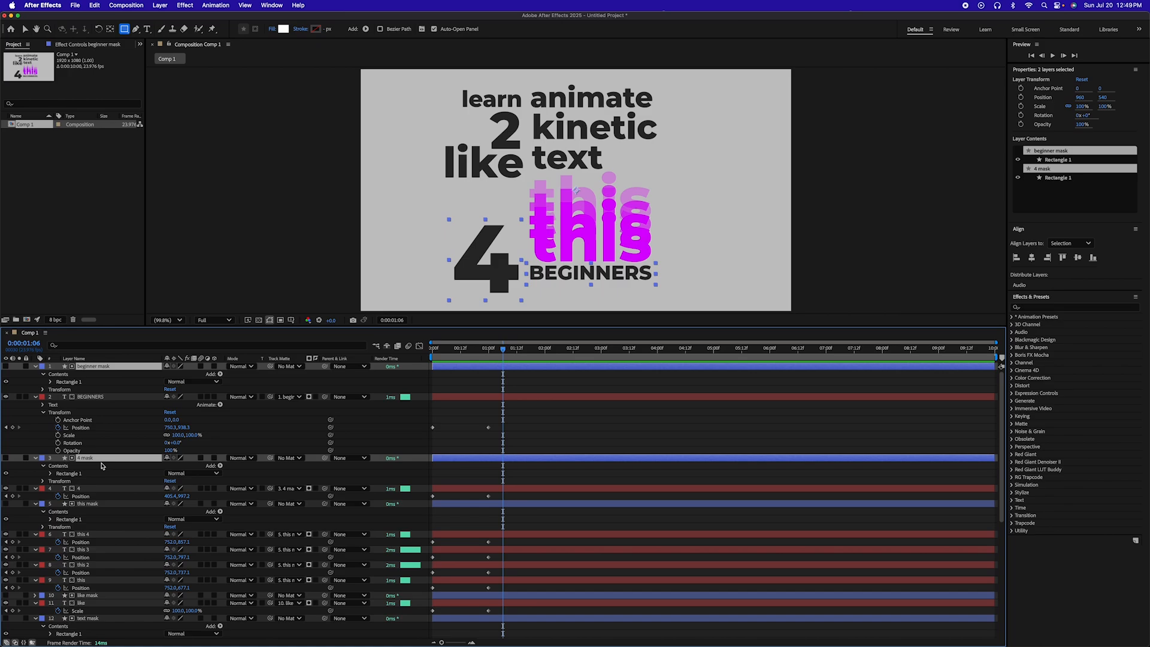
{"action": "left_click", "coordinate": [73, 504], "text": "super"}
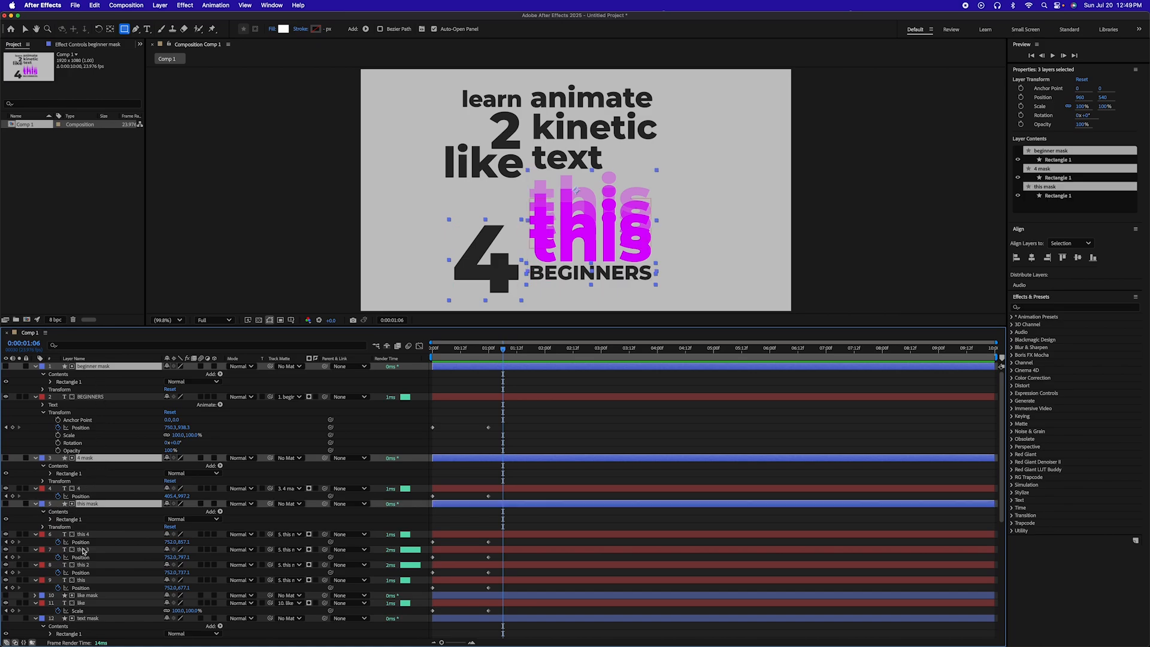
{"action": "left_click", "coordinate": [90, 596], "text": "super"}
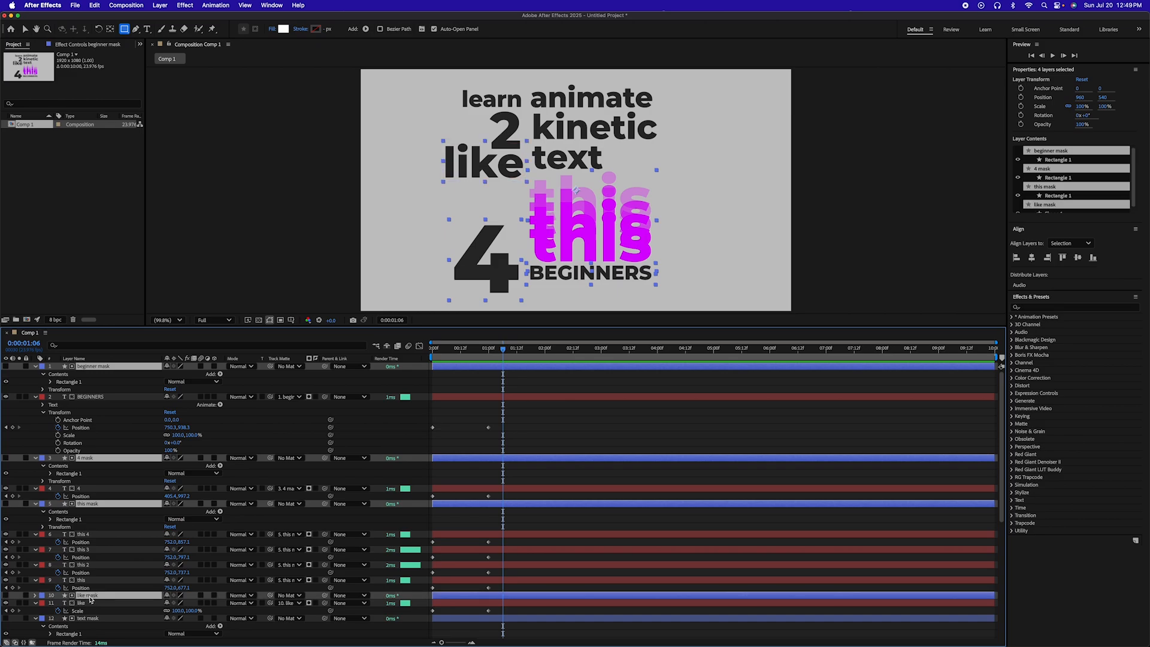
{"action": "scroll", "coordinate": [90, 599], "scroll_direction": "down", "scroll_amount": 2}
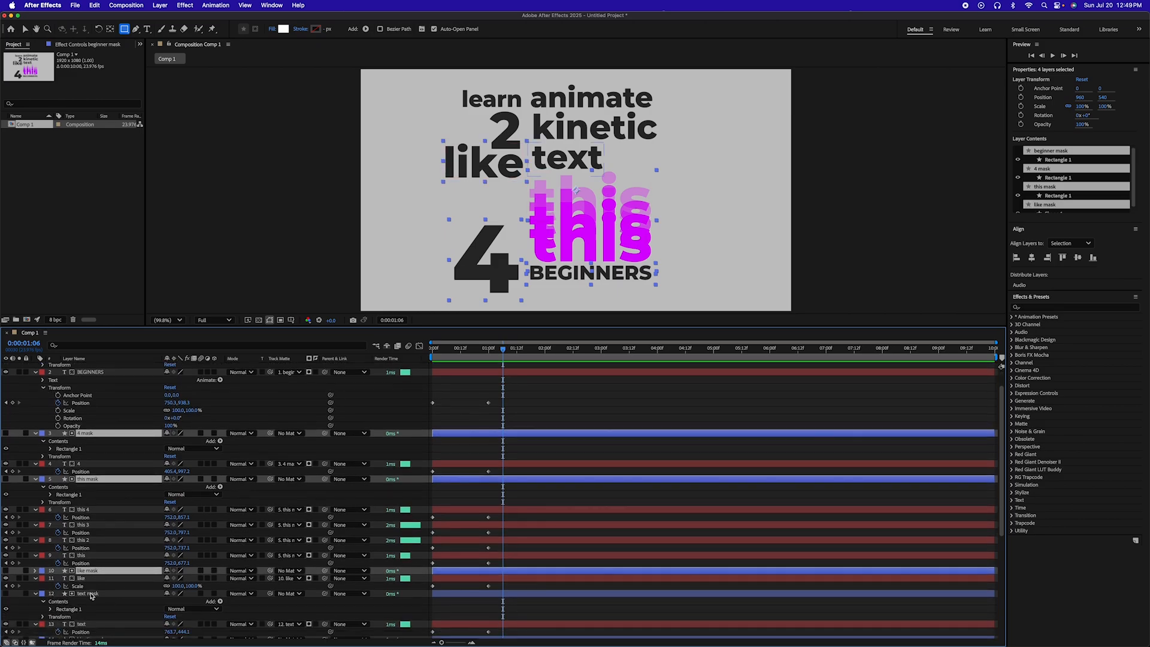
{"action": "left_click", "coordinate": [90, 593], "text": "super"}
{"action": "scroll", "coordinate": [92, 575], "scroll_direction": "down", "scroll_amount": 8}
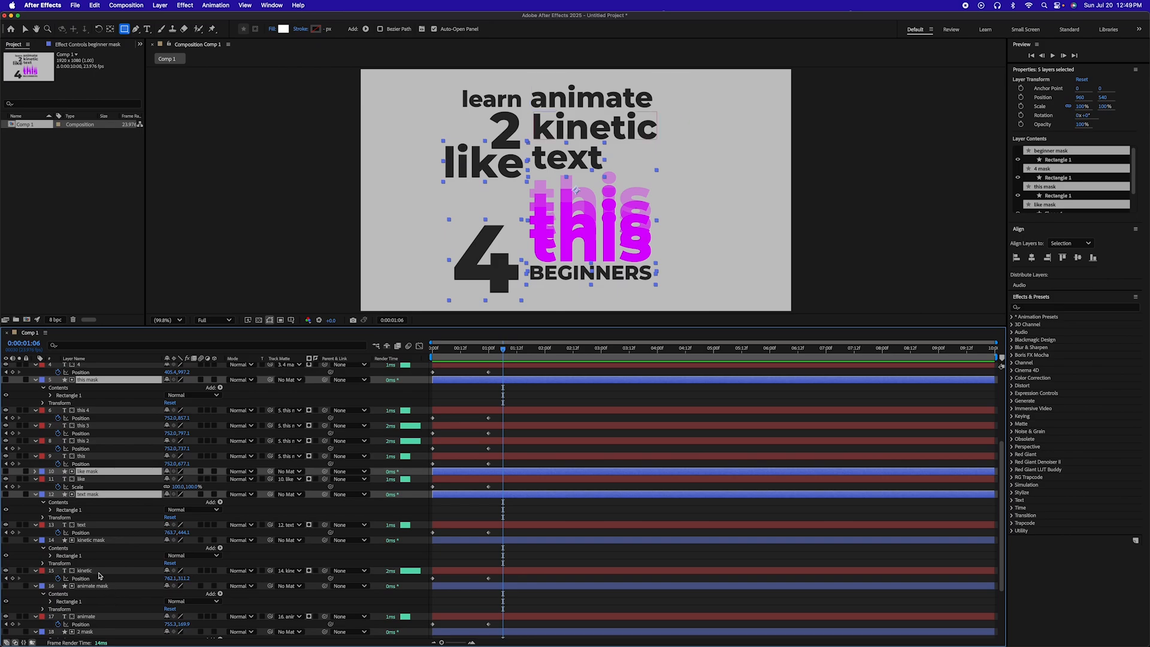
{"action": "left_click", "coordinate": [93, 541], "text": "super"}
{"action": "left_click", "coordinate": [89, 586], "text": "super"}
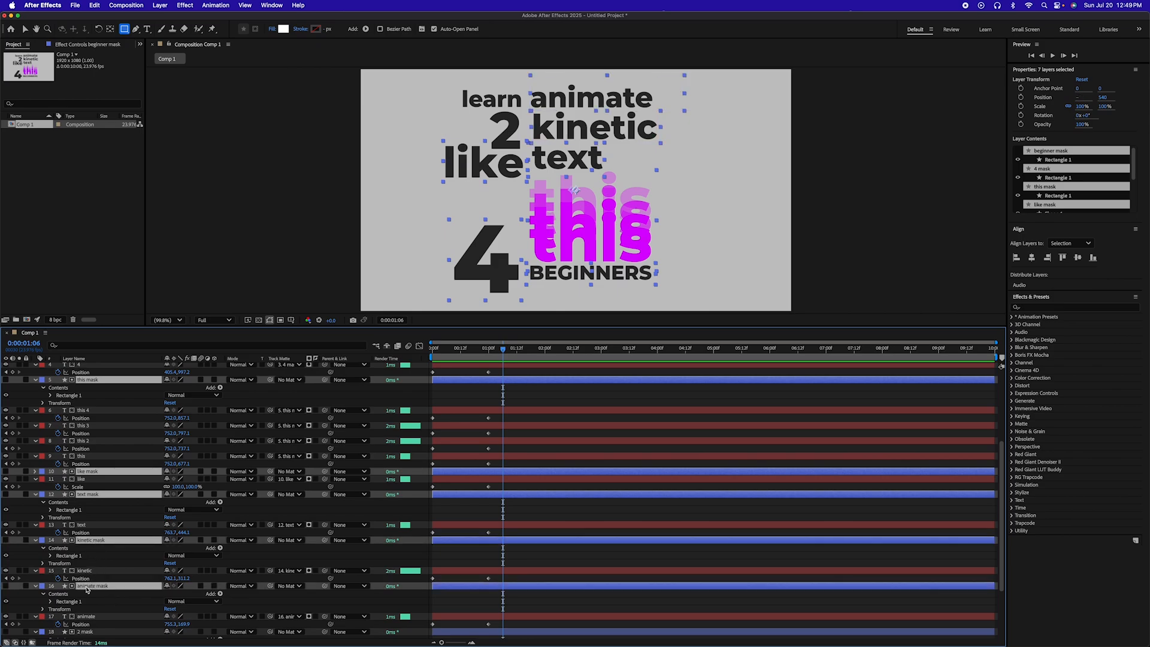
{"action": "scroll", "coordinate": [117, 586], "scroll_direction": "down", "scroll_amount": 2}
{"action": "scroll", "coordinate": [117, 586], "scroll_direction": "down", "scroll_amount": 4}
{"action": "left_click", "coordinate": [85, 551], "text": "super"}
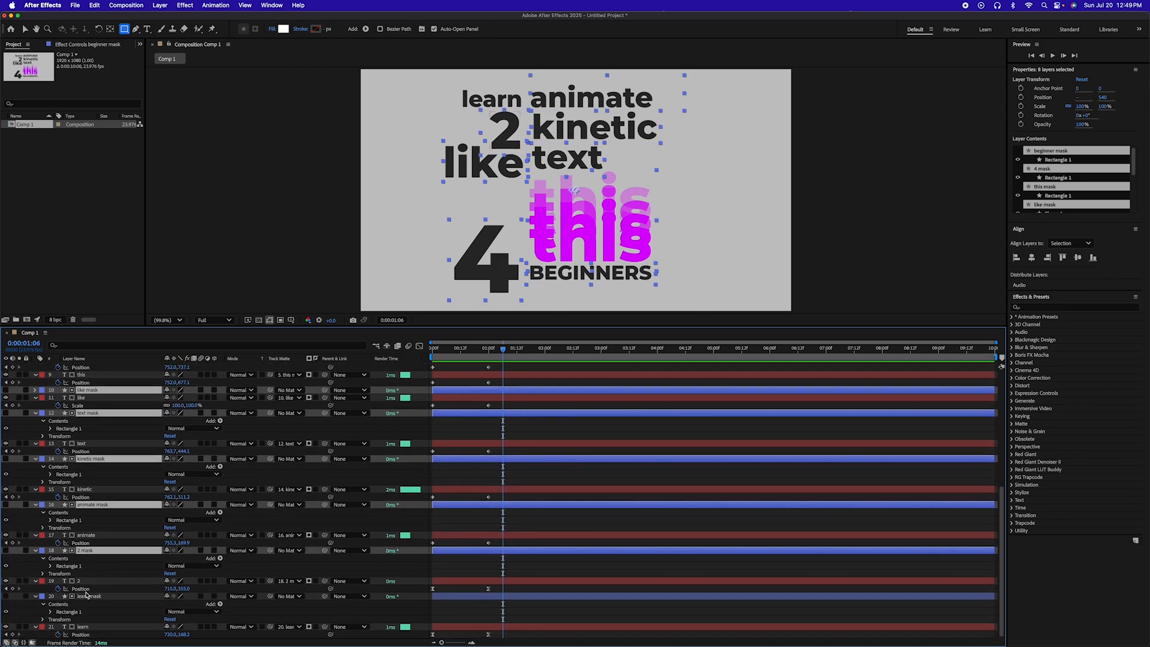
{"action": "left_click", "coordinate": [87, 597], "text": "super"}
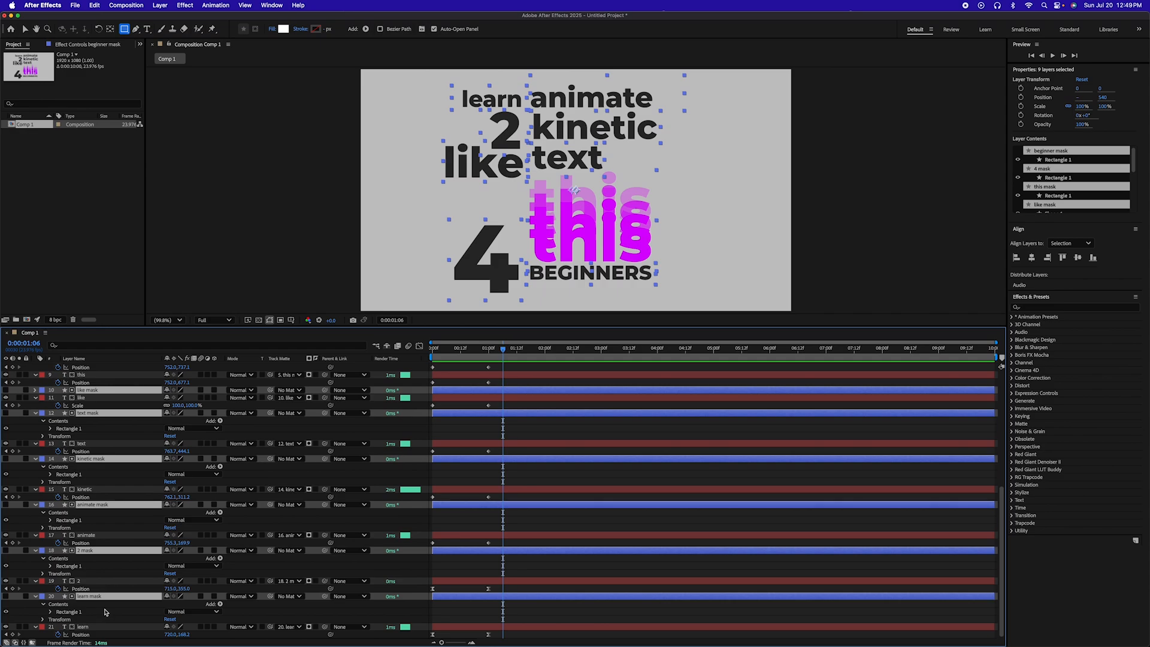
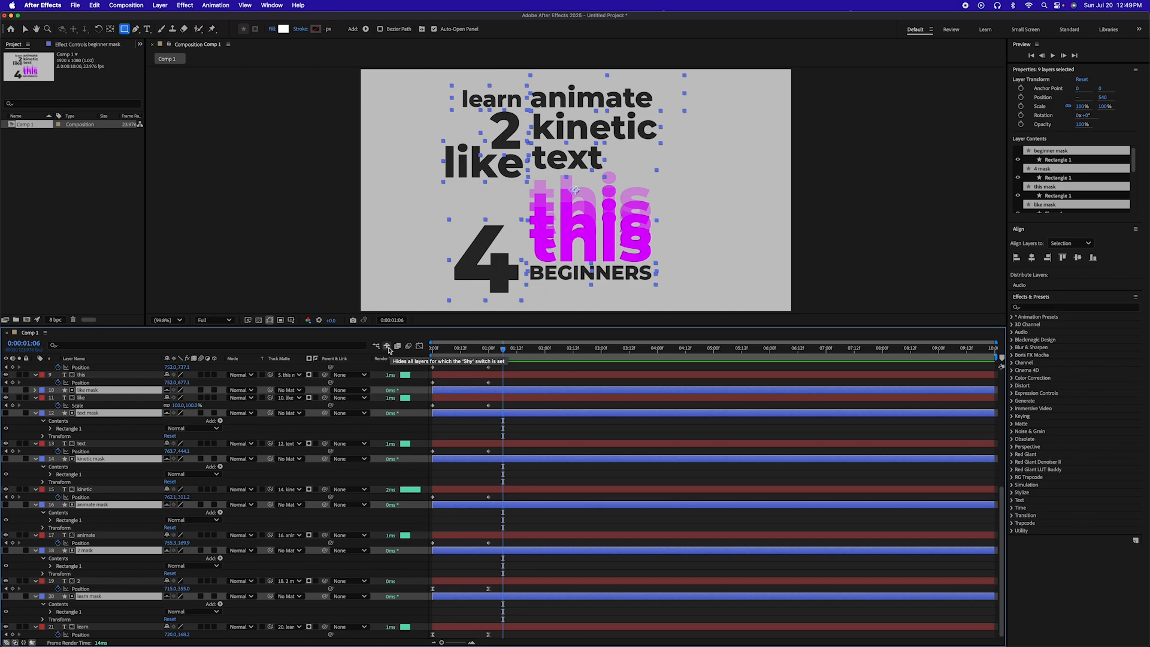
{"action": "left_click", "coordinate": [388, 347]}
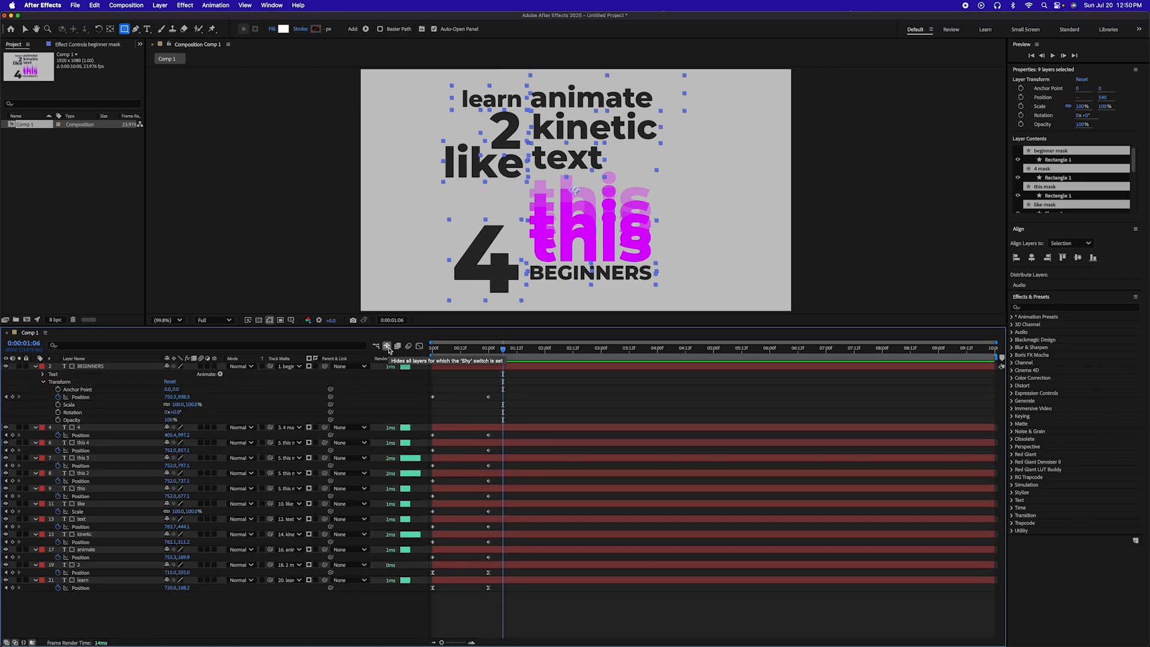
{"action": "mouse_move", "coordinate": [504, 349]}
{"action": "left_mouse_down"}
{"action": "mouse_move", "coordinate": [433, 354]}
{"action": "mouse_move", "coordinate": [487, 354]}
{"action": "left_mouse_up"}
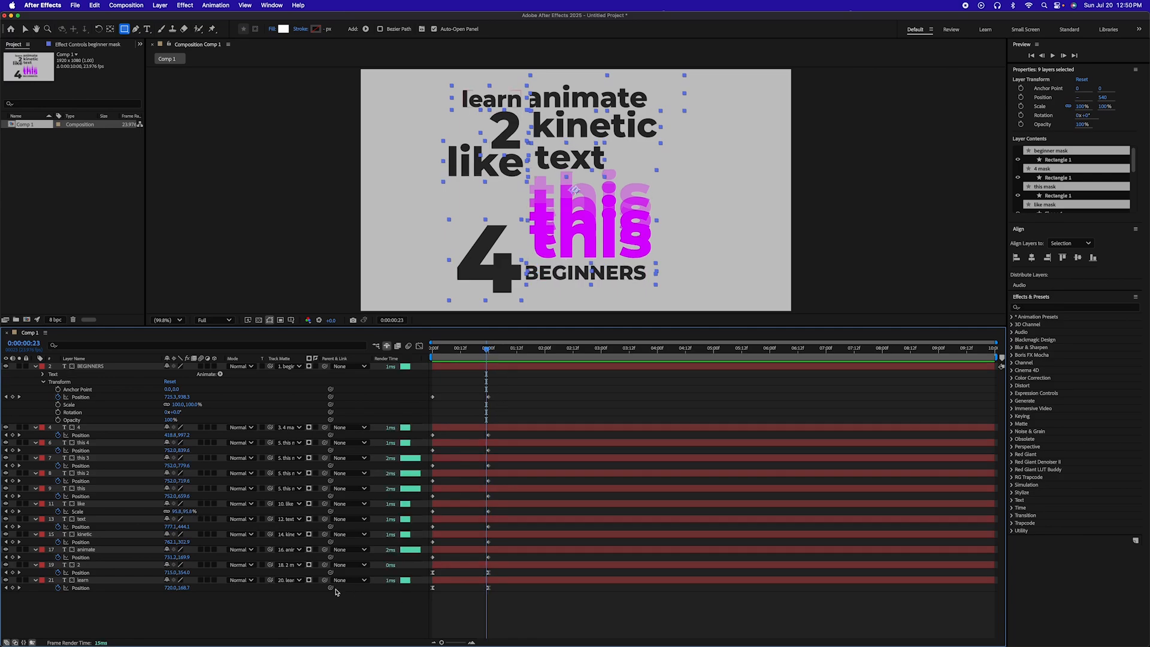
Apply Easy Ease to all the position and scale keyframes of the twelve text layers, from BEGINNERS to learn.
{"action": "left_click", "coordinate": [493, 565]}
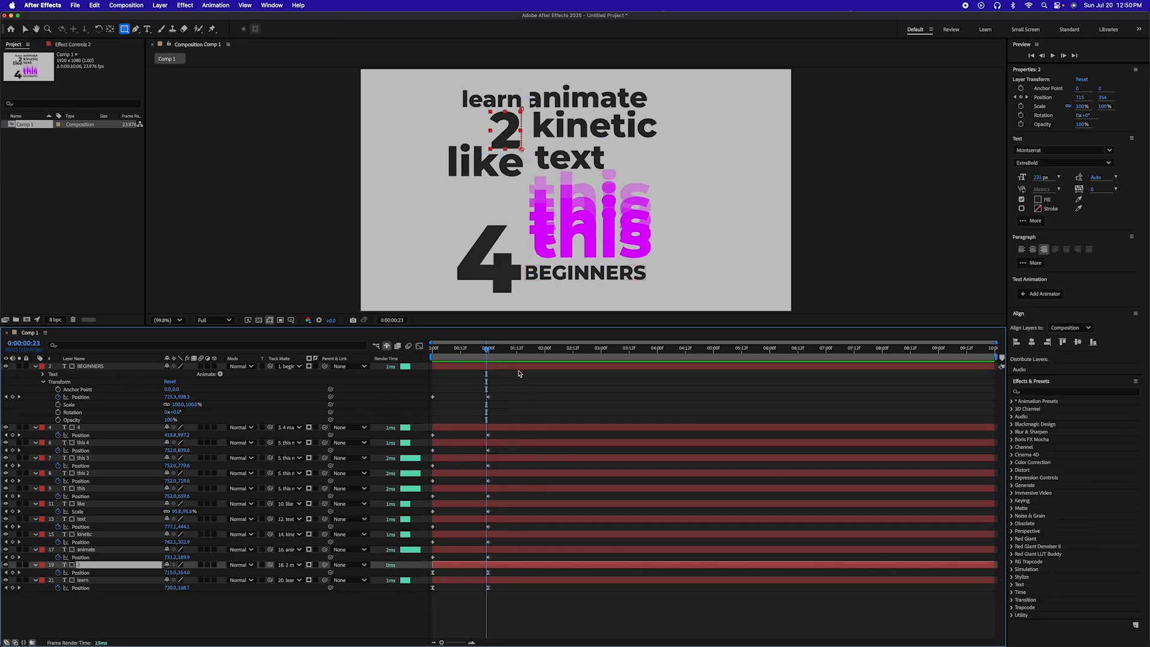
{"action": "left_click", "coordinate": [511, 369], "text": "shift"}
{"action": "left_click_drag", "start_coordinate": [507, 380], "coordinate": [401, 640]}
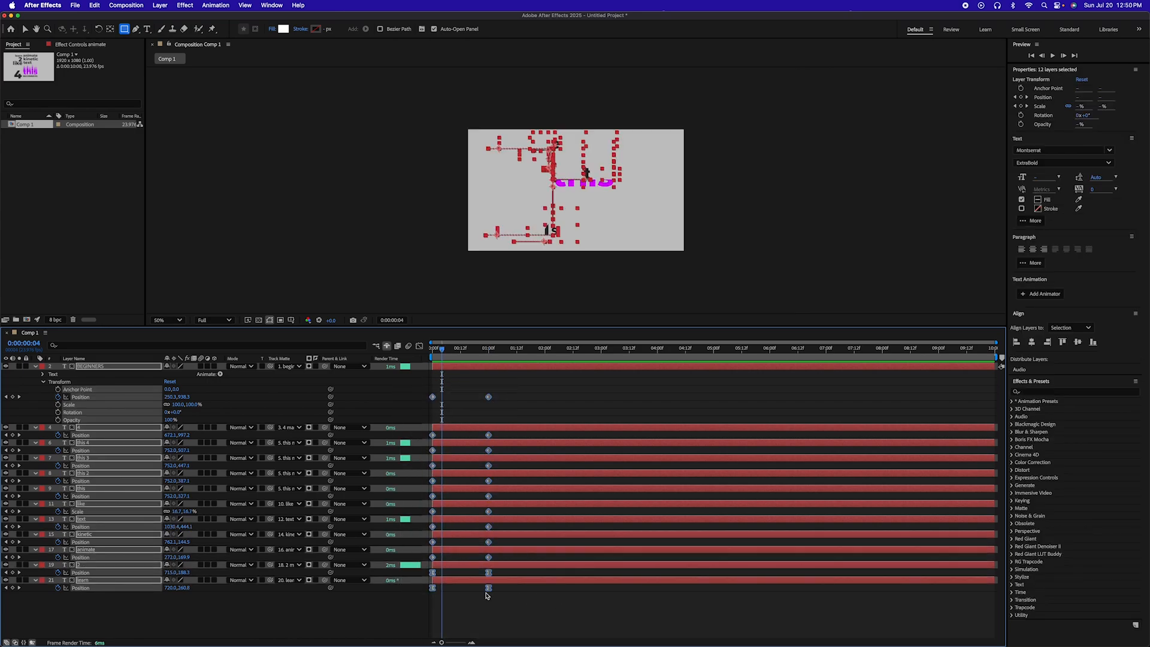
{"action": "left_click_drag", "start_coordinate": [452, 349], "coordinate": [486, 353]}
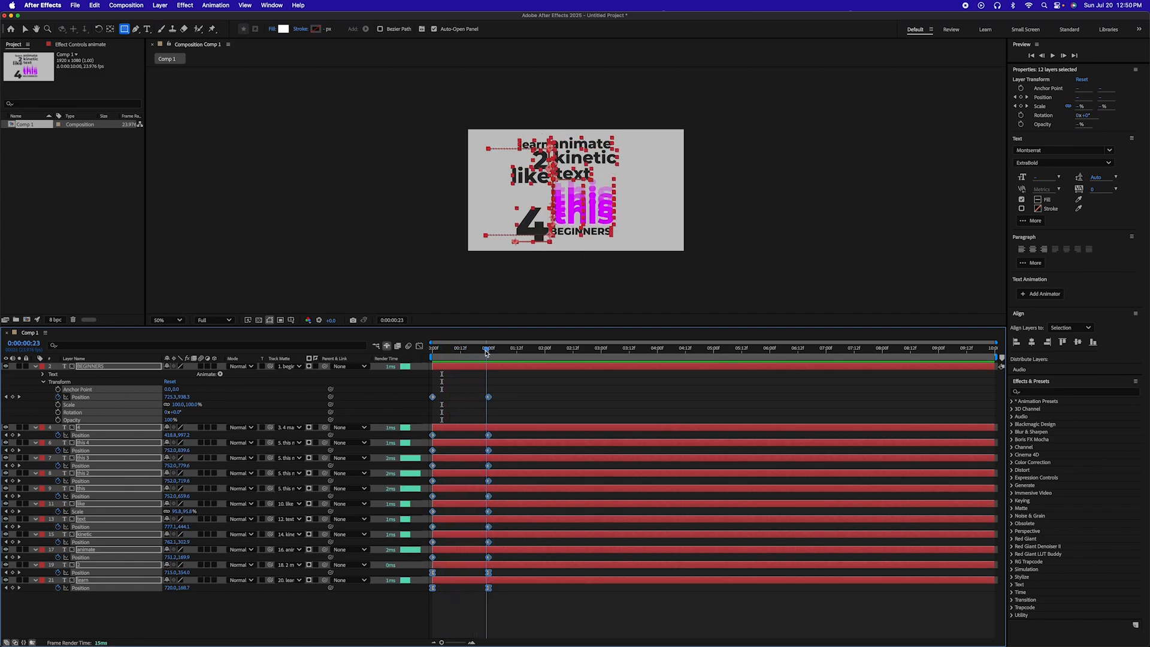
{"action": "left_click_drag", "start_coordinate": [486, 352], "coordinate": [489, 352]}
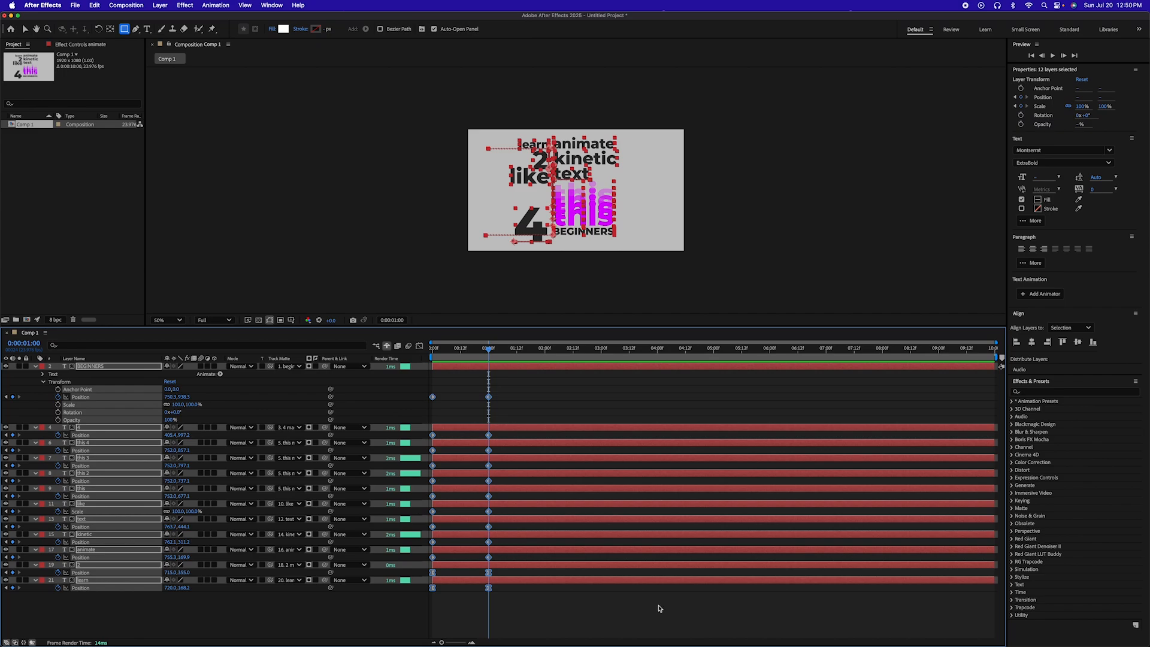
{"action": "left_click_drag", "start_coordinate": [543, 379], "coordinate": [385, 639]}
{"action": "right_click", "coordinate": [489, 559]}
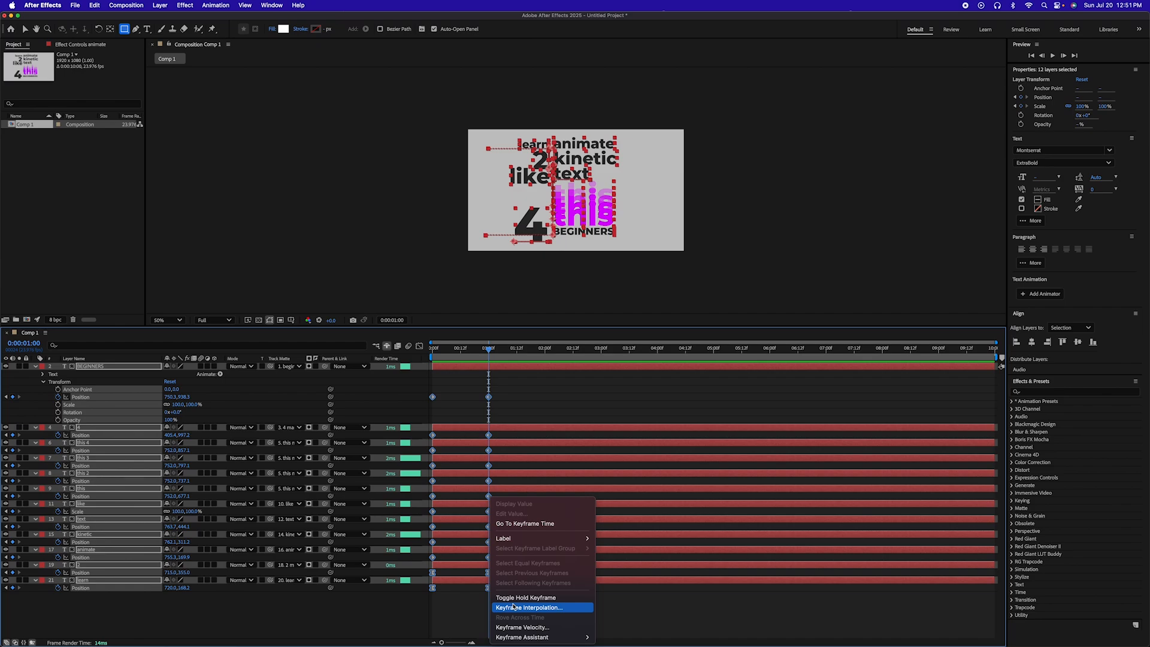
{"action": "mouse_move", "coordinate": [545, 636]}
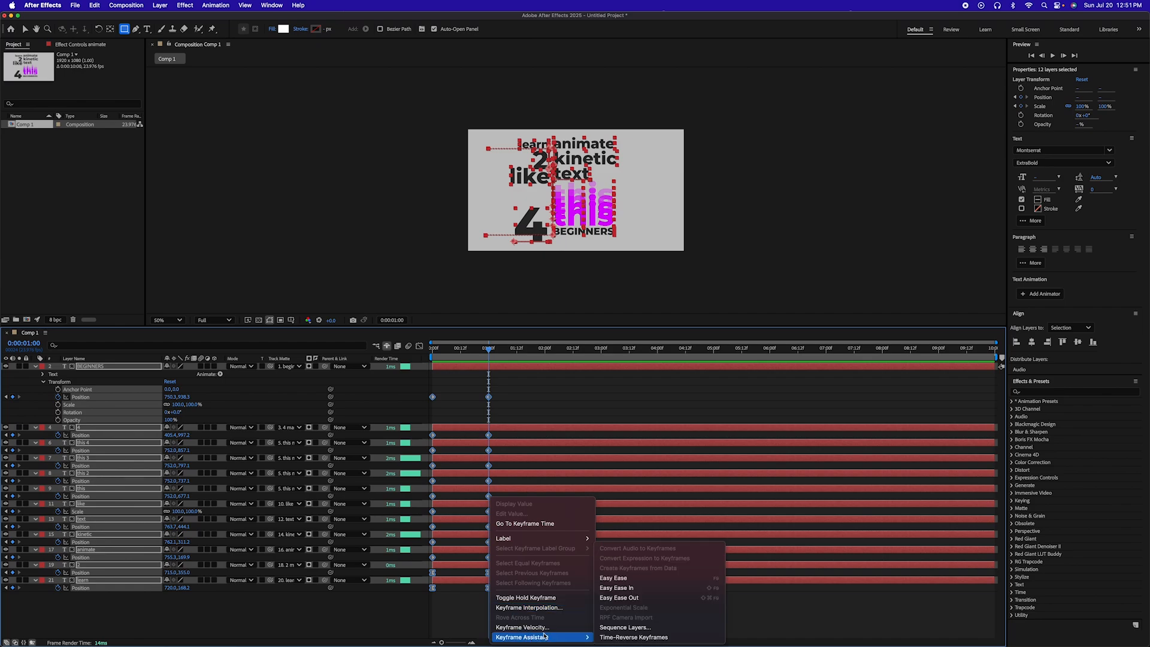
{"action": "left_click", "coordinate": [620, 581]}
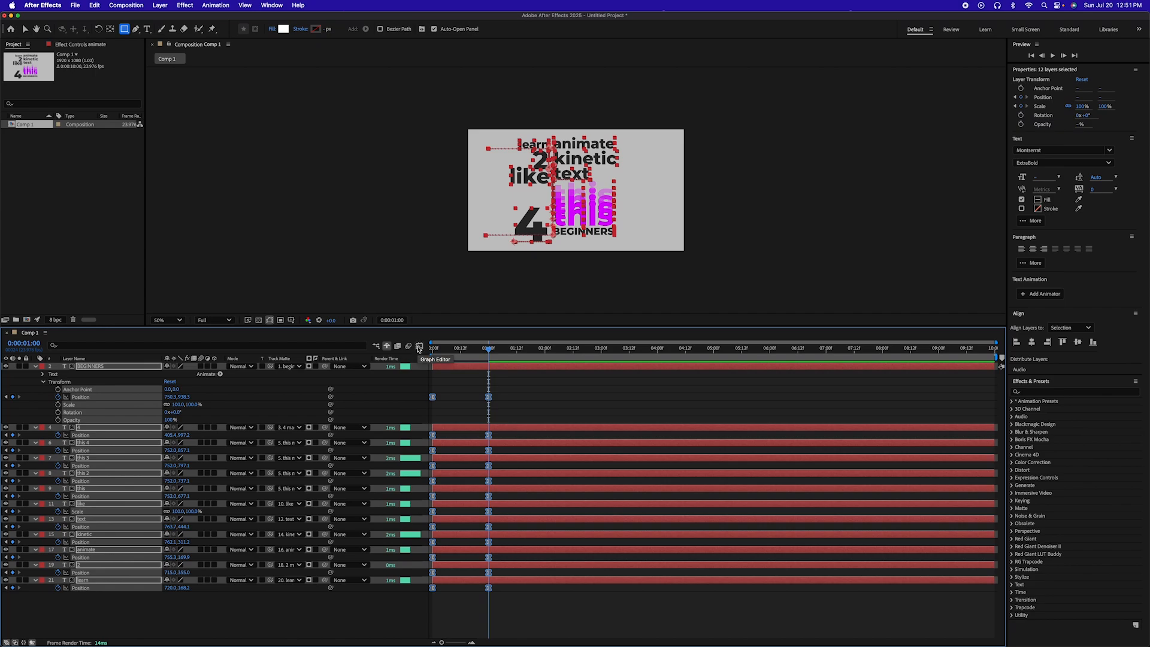
Show the speed graph for the text layers and lengthen the incoming ease of the 0:00:01:00 keyframes.
{"action": "left_click", "coordinate": [419, 348]}
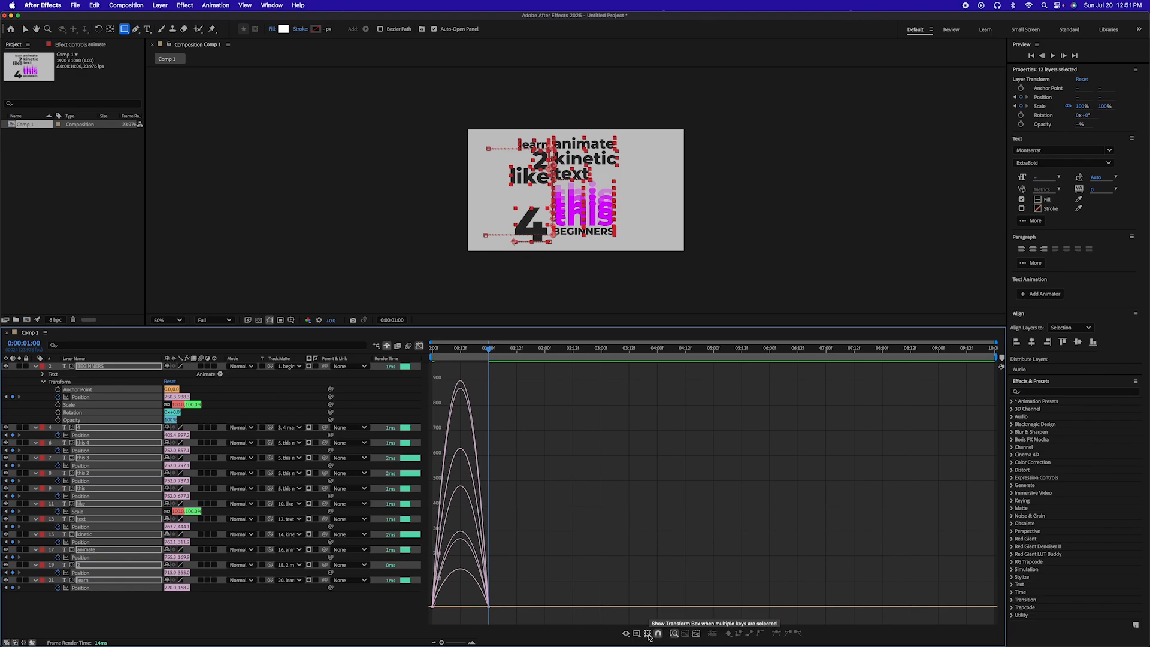
{"action": "left_click", "coordinate": [626, 634]}
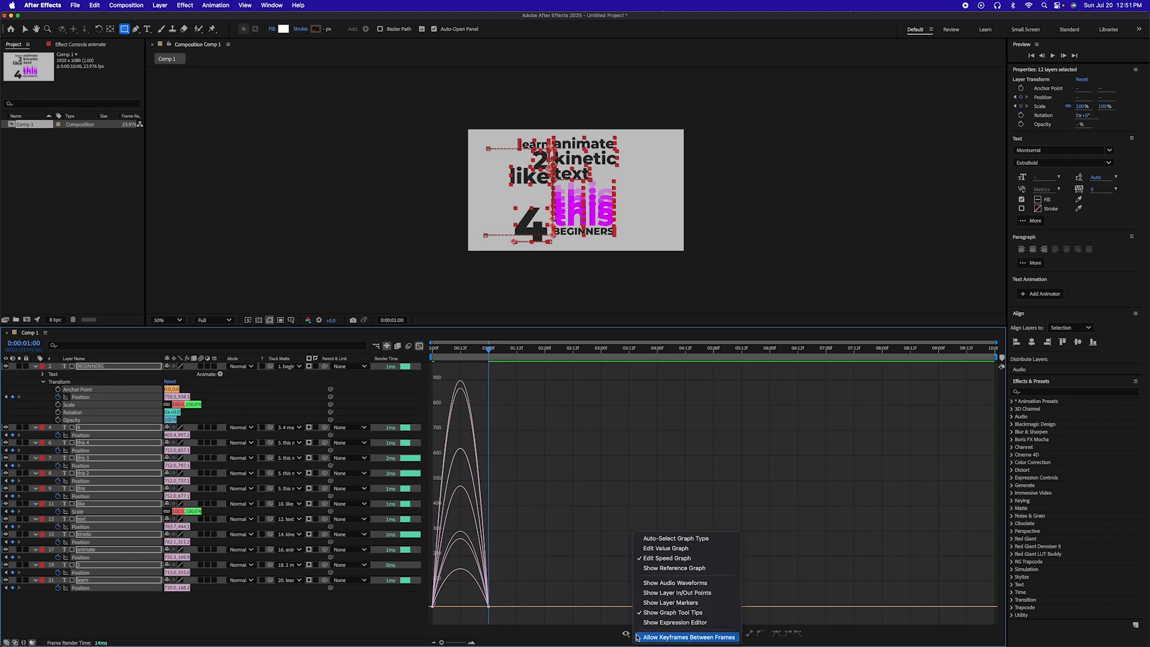
{"action": "left_click", "coordinate": [678, 560]}
{"action": "left_click_drag", "start_coordinate": [521, 590], "coordinate": [468, 629]}
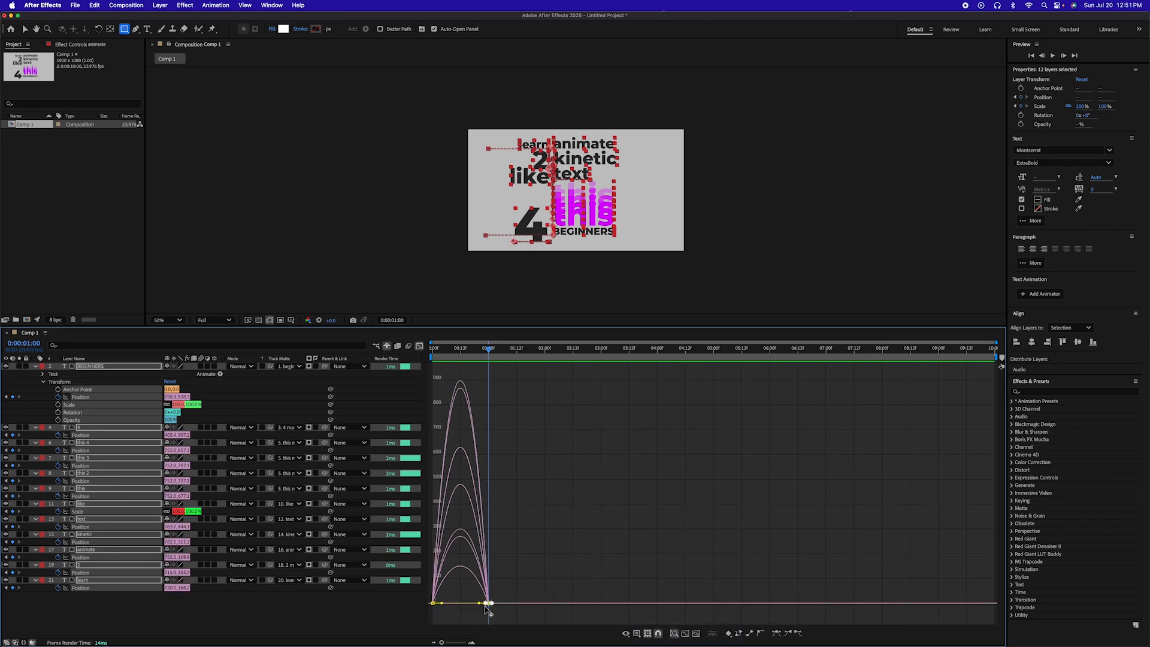
{"action": "left_click_drag", "start_coordinate": [480, 605], "coordinate": [466, 607]}
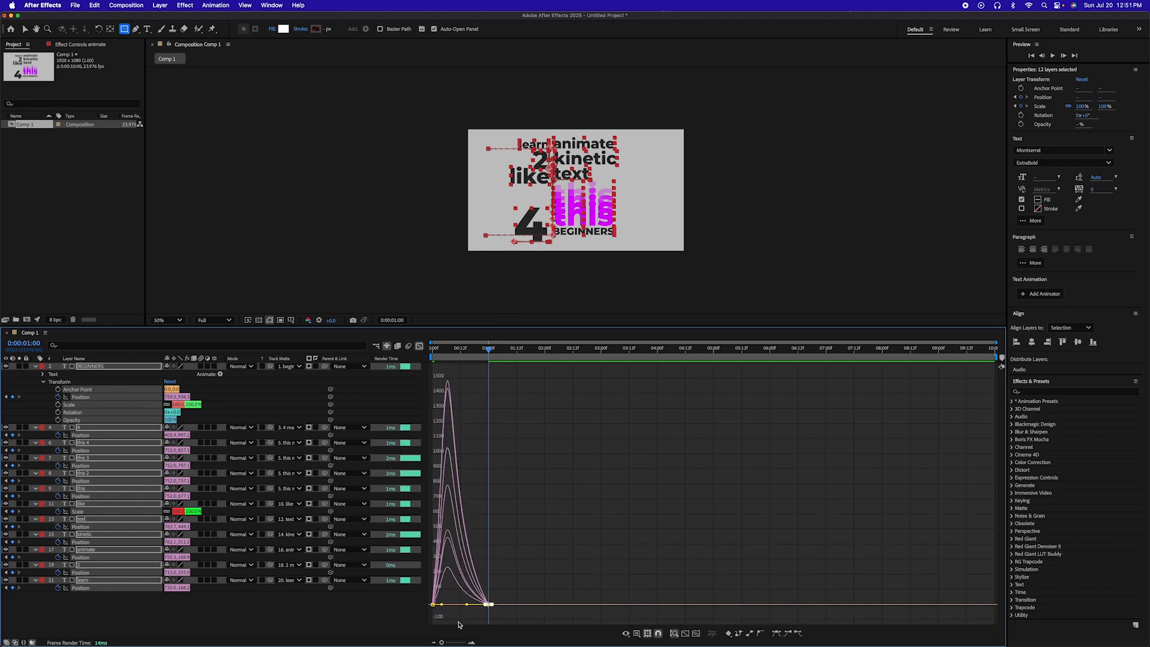
Lengthen the outgoing ease of the 0:00:00:00 keyframes so the speed peaks midway, and return to the layer bar view.
{"action": "left_click", "coordinate": [433, 603]}
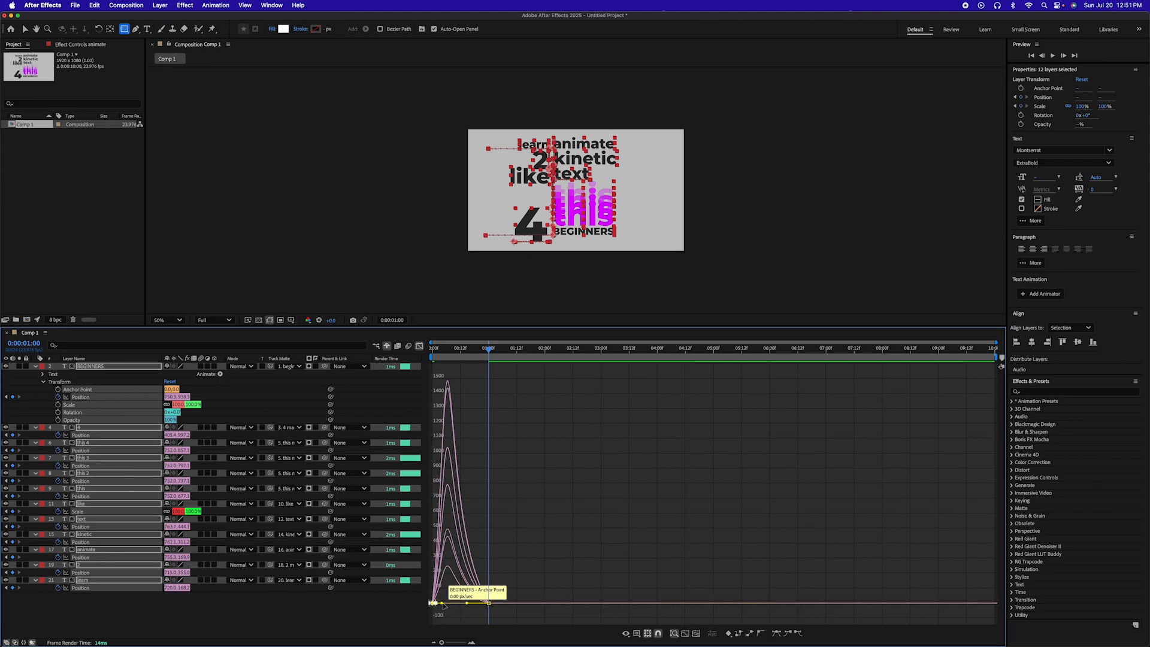
{"action": "left_click_drag", "start_coordinate": [449, 607], "coordinate": [454, 606]}
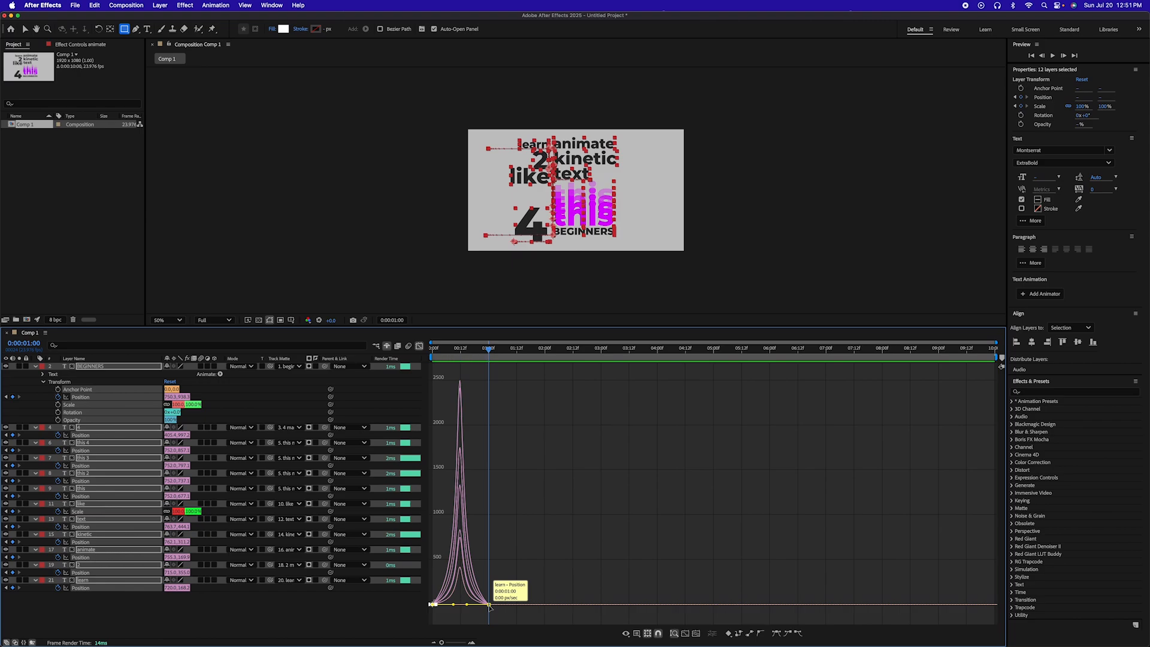
{"action": "left_click", "coordinate": [420, 348]}
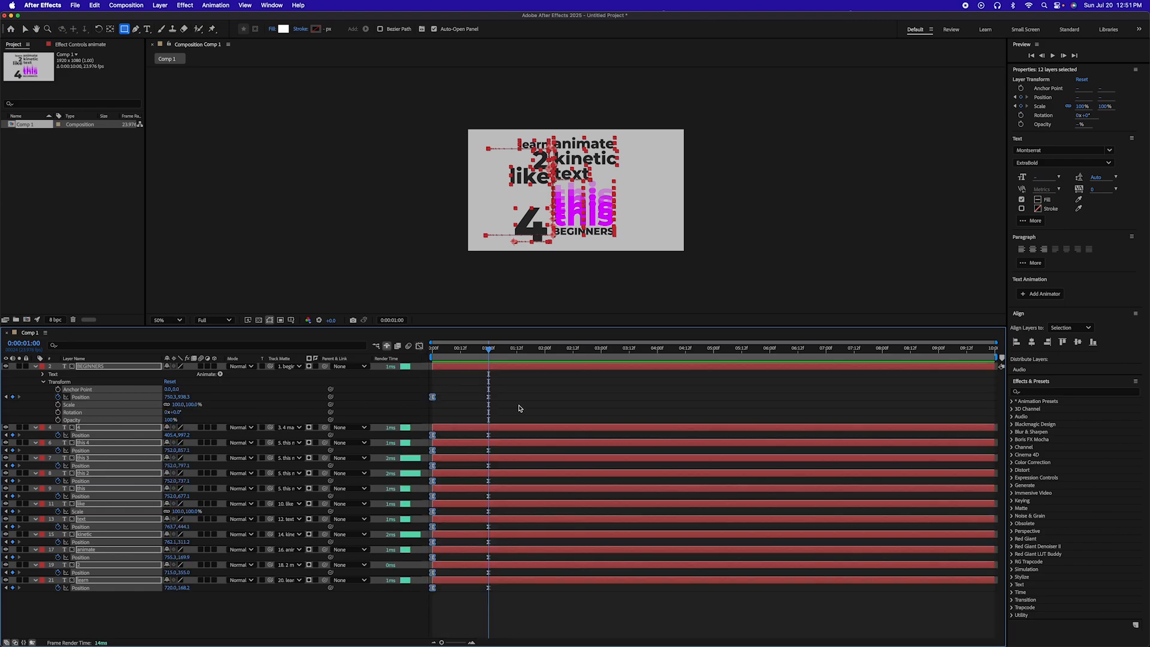
Deselect the layers and play the eased animation from the start to check the motion.
{"action": "left_click", "coordinate": [496, 362]}
{"action": "left_click_drag", "start_coordinate": [489, 349], "coordinate": [420, 349]}
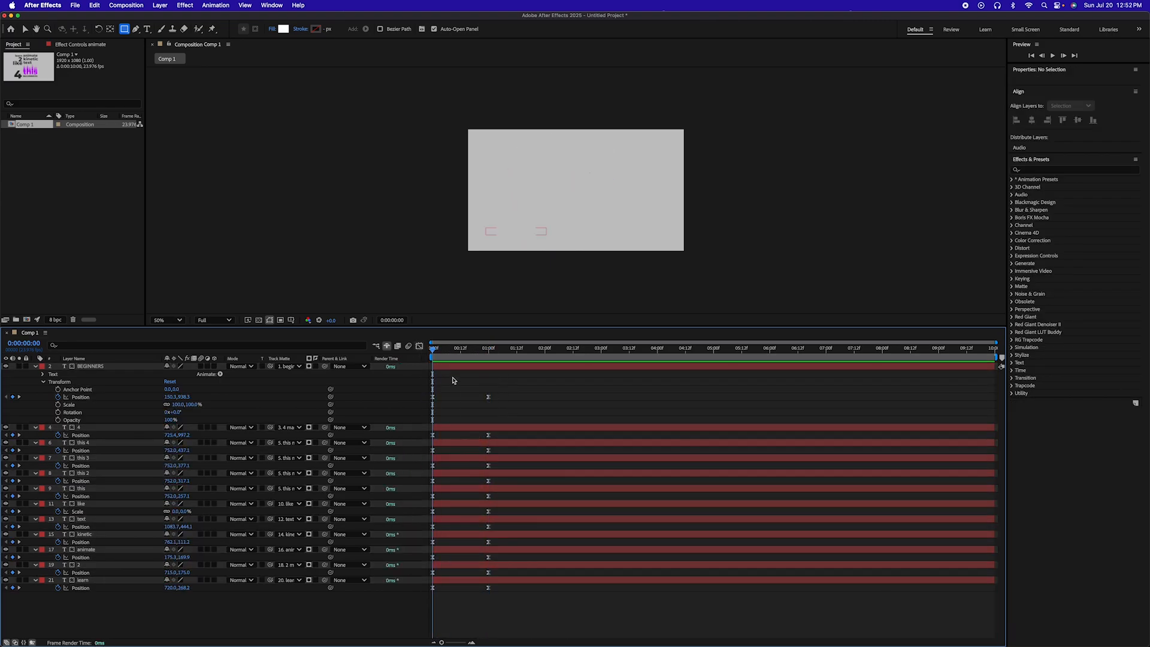
{"action": "key", "text": "space"}
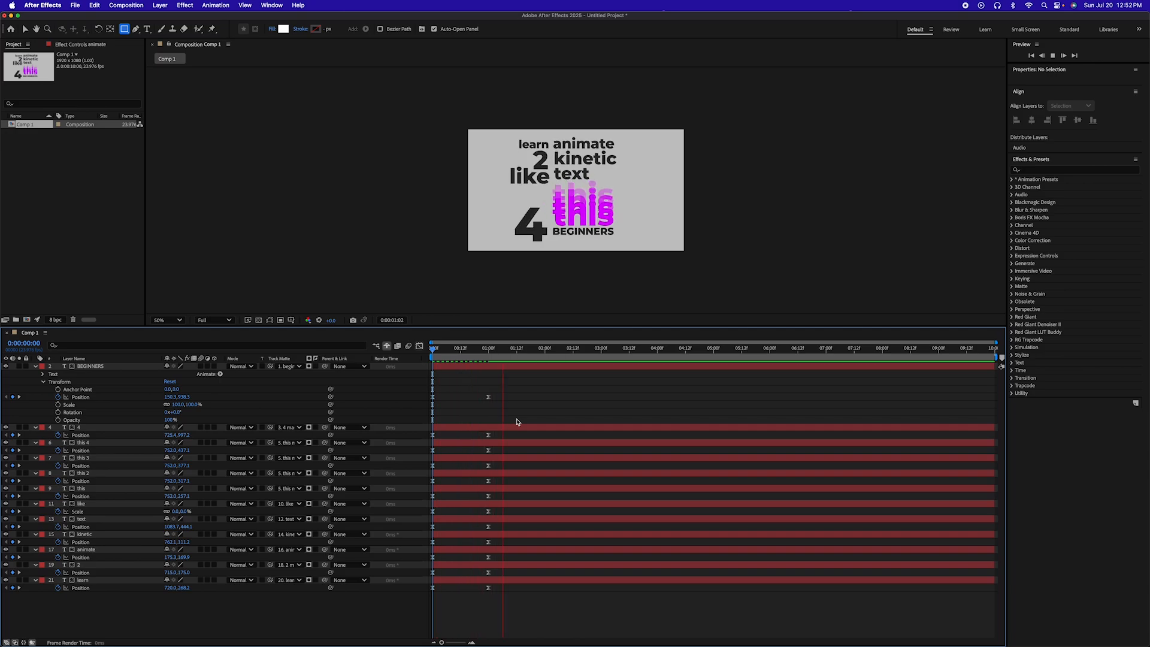
{"action": "left_click_drag", "start_coordinate": [438, 348], "coordinate": [435, 351]}
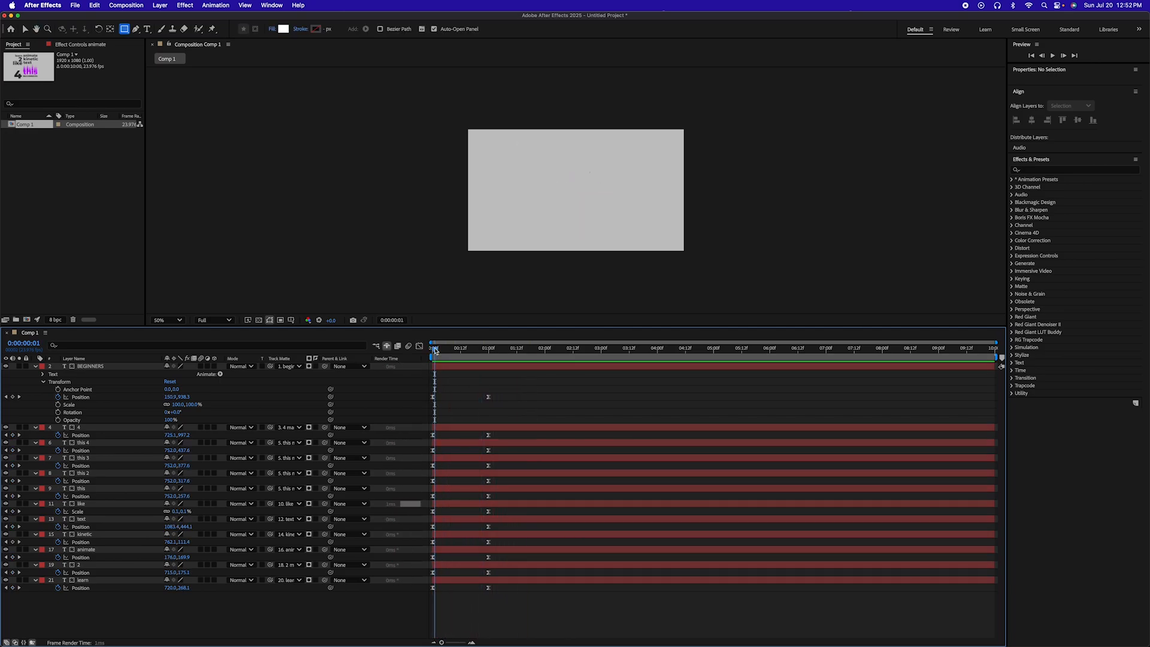
{"action": "key", "text": "space"}
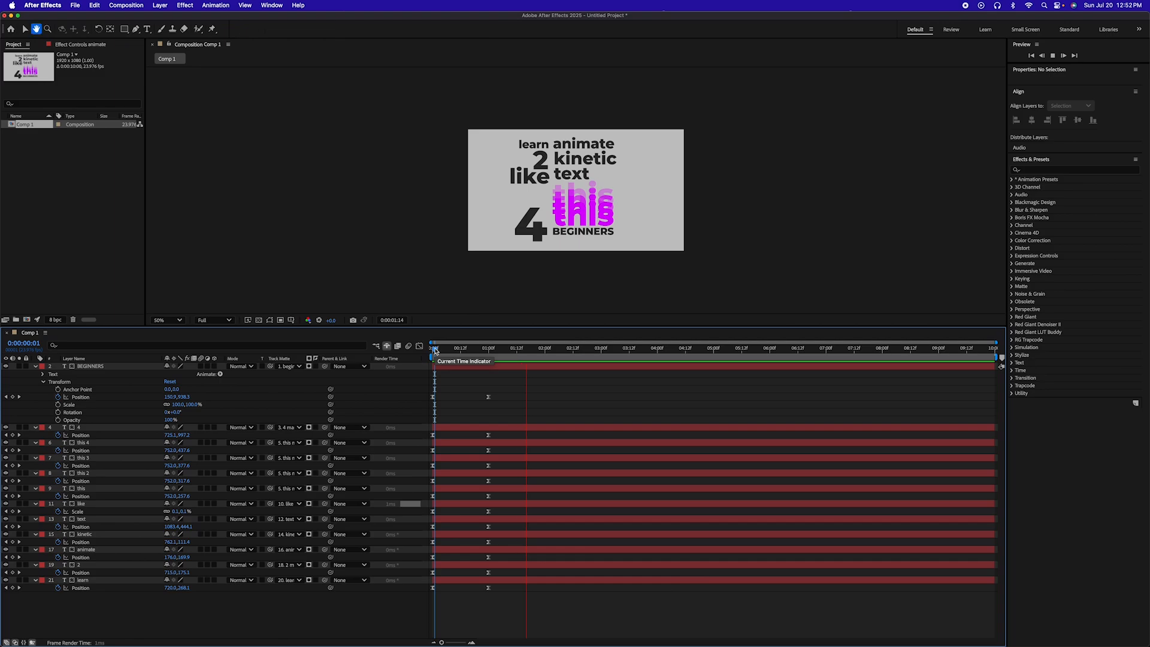
{"action": "left_click_drag", "start_coordinate": [449, 347], "coordinate": [432, 348]}
{"action": "key", "text": "space"}
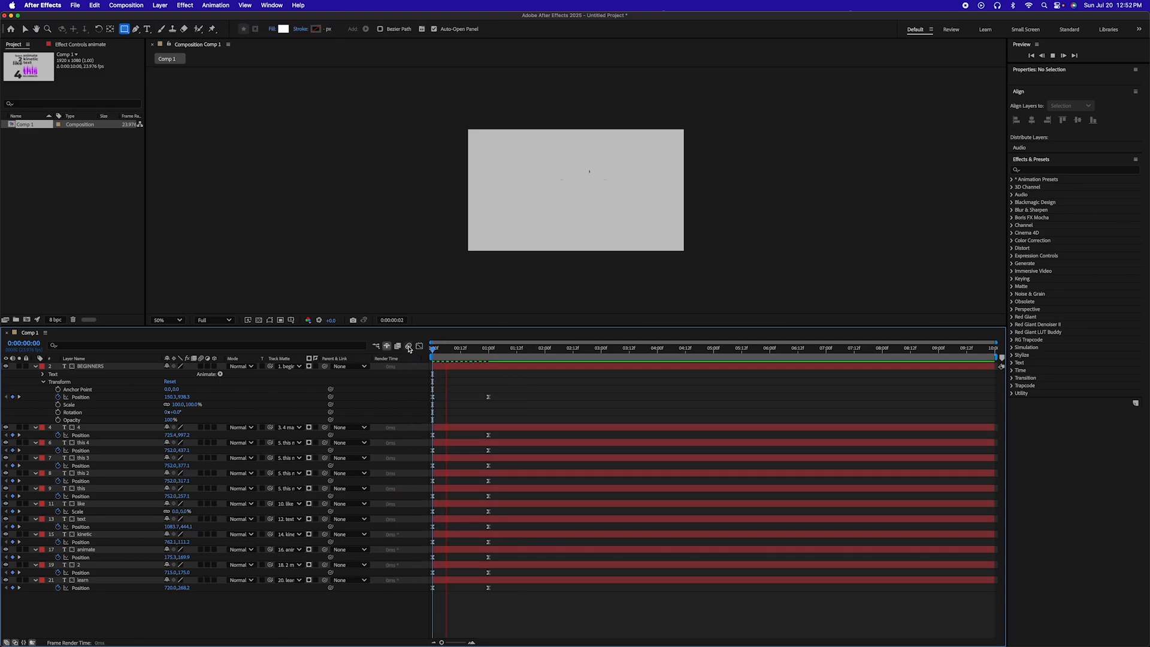
{"action": "key", "text": "space"}
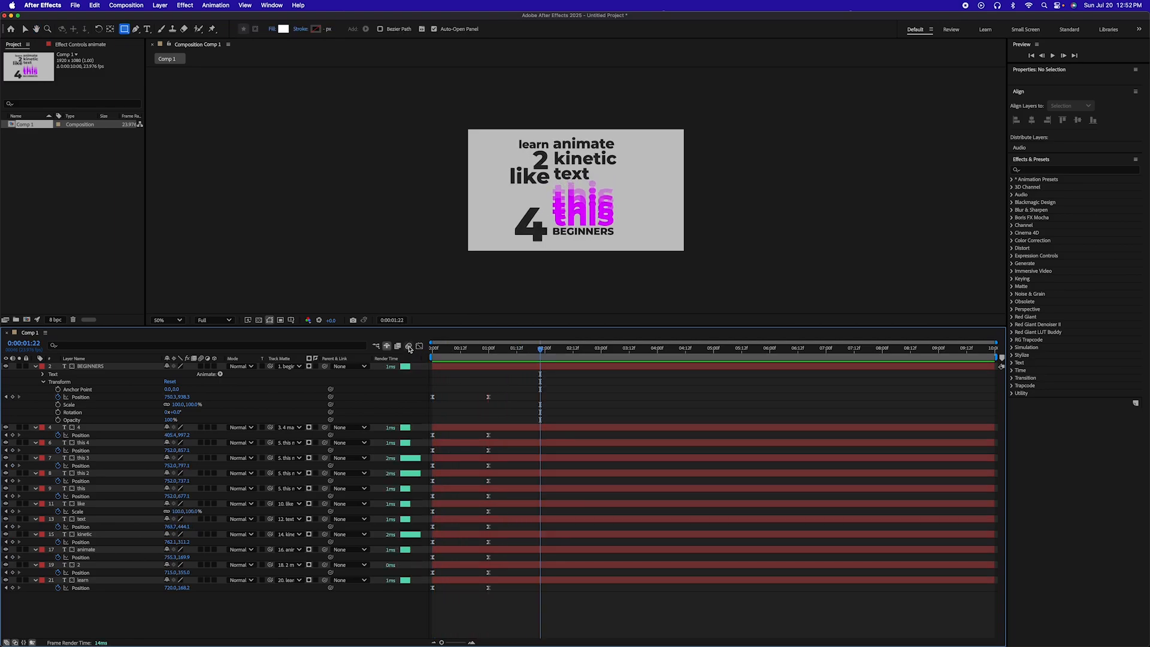
Shift the ten layers from animate up to BEGINNERS so that they start at about 0:00:01:00.
{"action": "left_click_drag", "start_coordinate": [485, 350], "coordinate": [487, 349]}
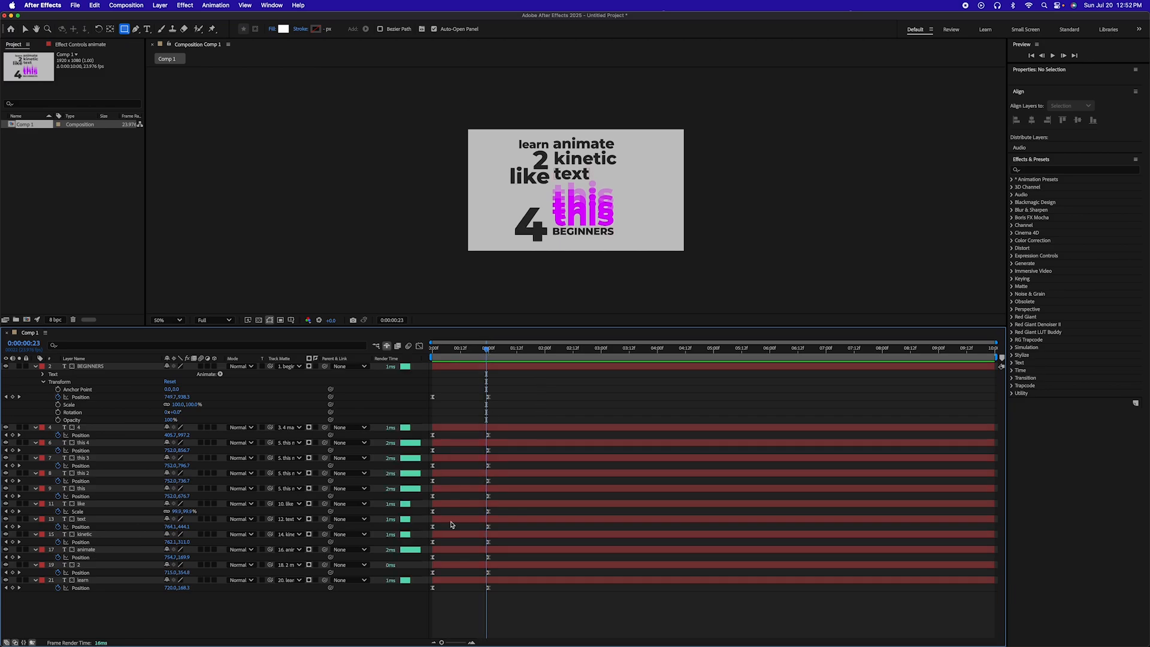
{"action": "left_click", "coordinate": [452, 549]}
{"action": "left_click", "coordinate": [471, 369], "text": "shift"}
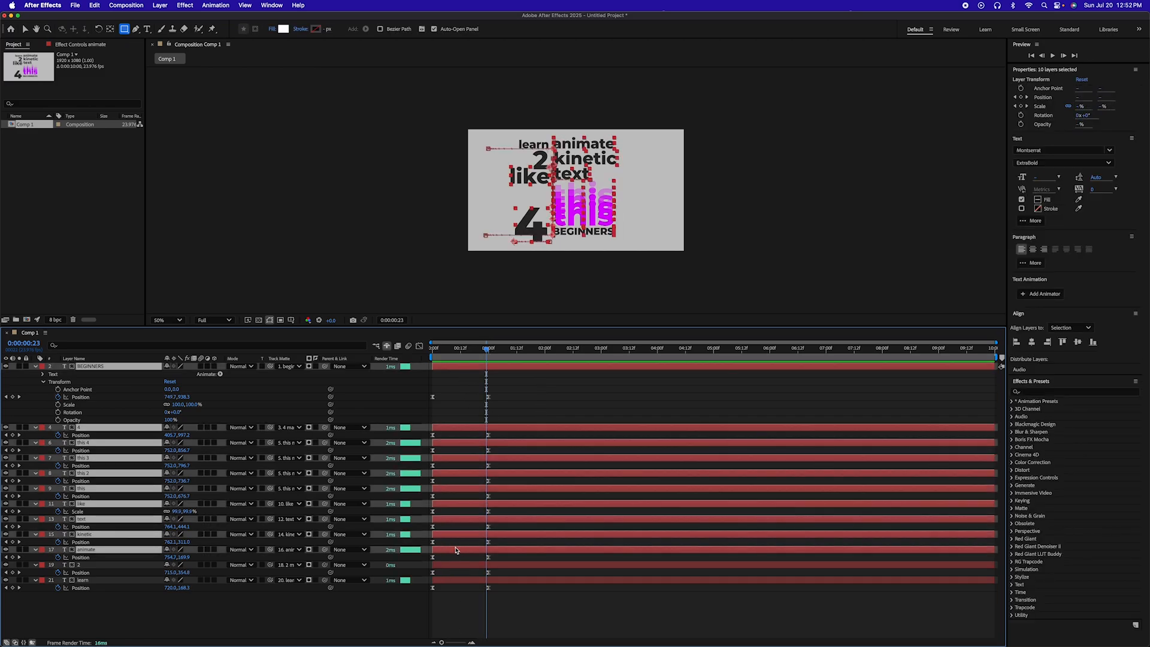
{"action": "left_click_drag", "start_coordinate": [455, 549], "coordinate": [512, 551]}
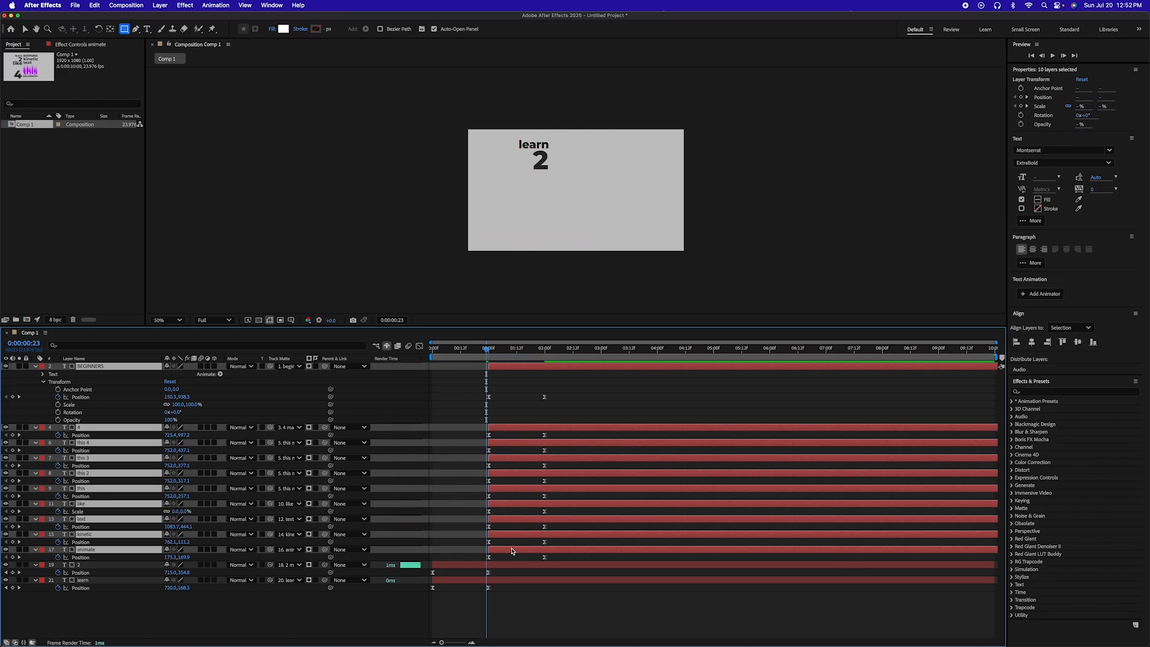
Move the animate layer earlier so it starts at about 0:00:00:15, overlapping the end of the learn and 2 animations.
{"action": "mouse_move", "coordinate": [487, 350]}
{"action": "left_mouse_down"}
{"action": "mouse_move", "coordinate": [430, 350]}
{"action": "mouse_move", "coordinate": [491, 349]}
{"action": "left_mouse_up"}
{"action": "left_click", "coordinate": [515, 550]}
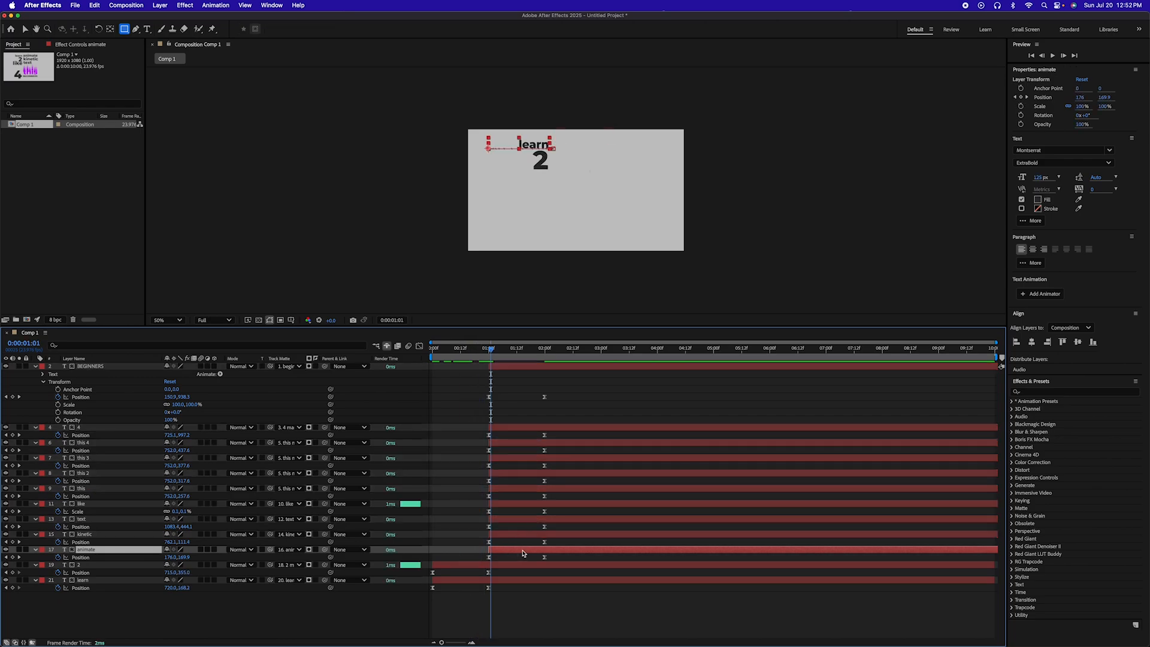
{"action": "left_click_drag", "start_coordinate": [522, 554], "coordinate": [513, 553]}
{"action": "mouse_move", "coordinate": [490, 350]}
{"action": "left_mouse_down"}
{"action": "mouse_move", "coordinate": [459, 357]}
{"action": "mouse_move", "coordinate": [507, 360]}
{"action": "left_mouse_up"}
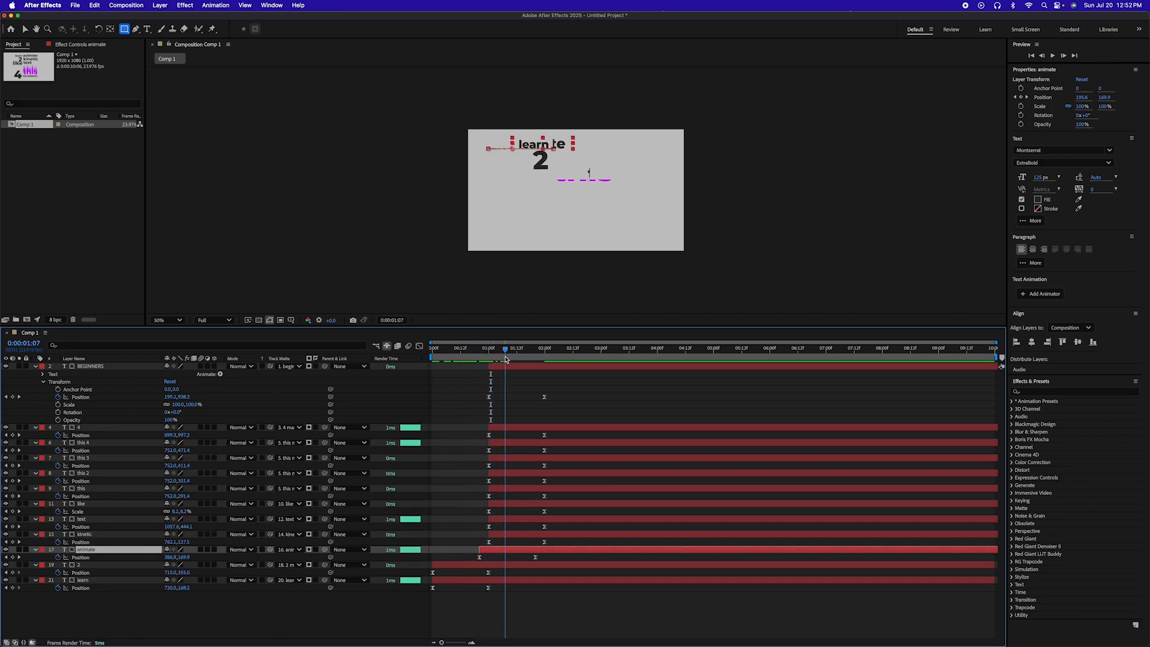
{"action": "left_click_drag", "start_coordinate": [530, 554], "coordinate": [518, 554]}
{"action": "left_click_drag", "start_coordinate": [481, 354], "coordinate": [522, 357]}
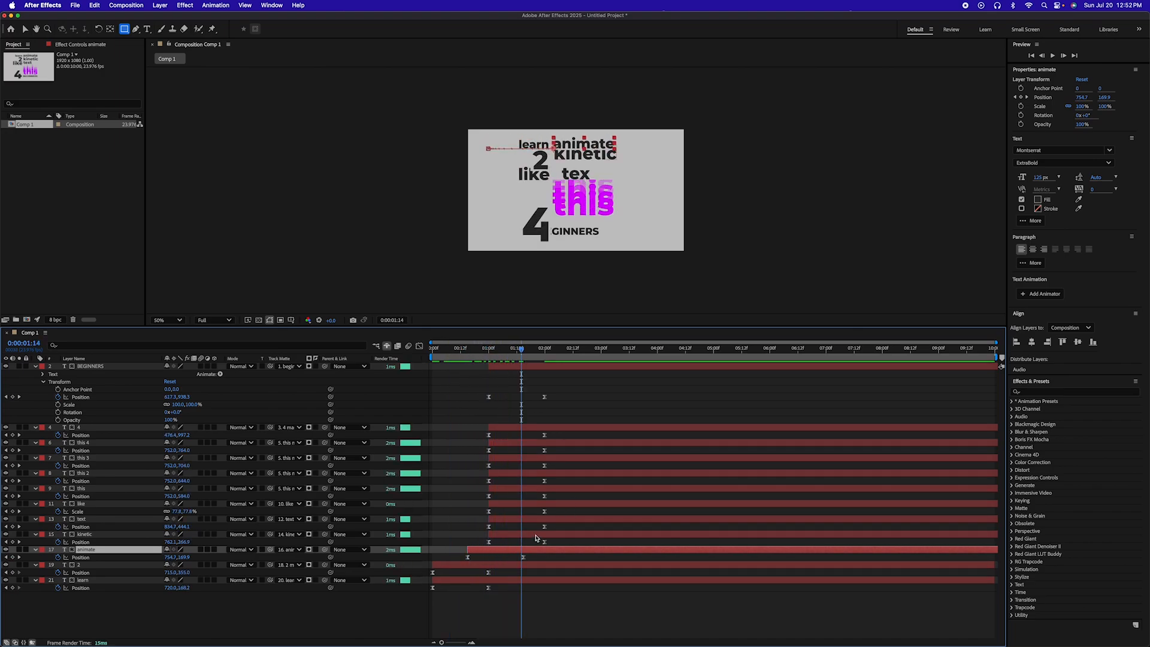
Shift the eight layers from text up to BEGINNERS out of the way so they start at about 0:00:03:22.
{"action": "left_click", "coordinate": [536, 534]}
{"action": "left_click", "coordinate": [541, 519]}
{"action": "left_click", "coordinate": [538, 368], "text": "shift"}
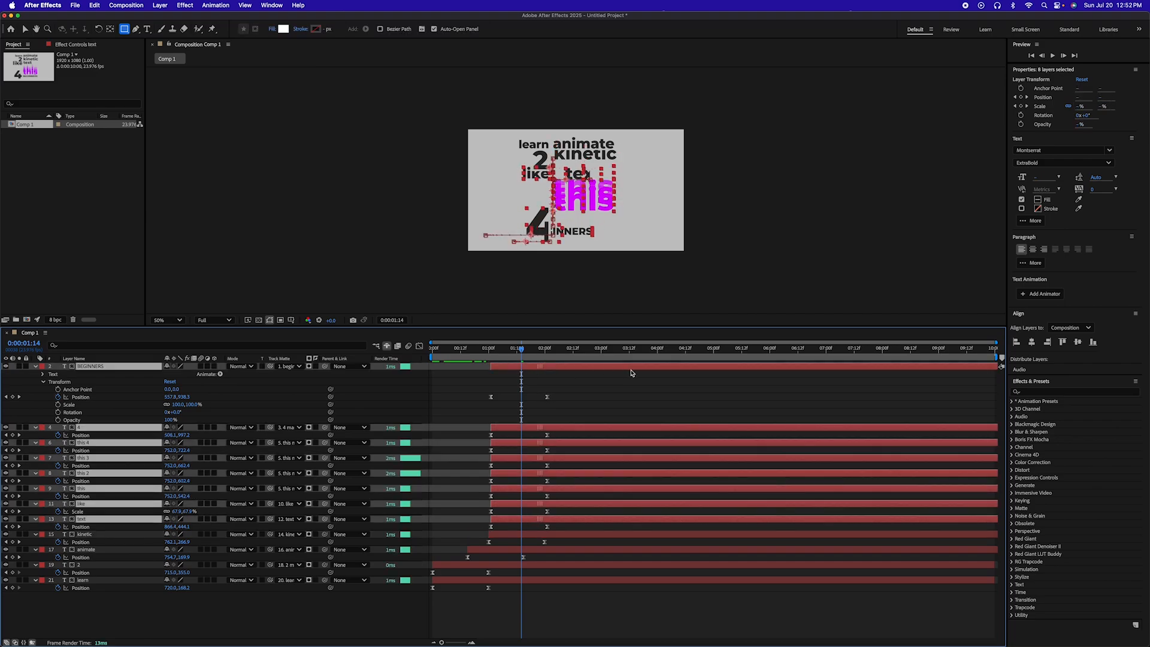
{"action": "left_click_drag", "start_coordinate": [538, 368], "coordinate": [702, 368]}
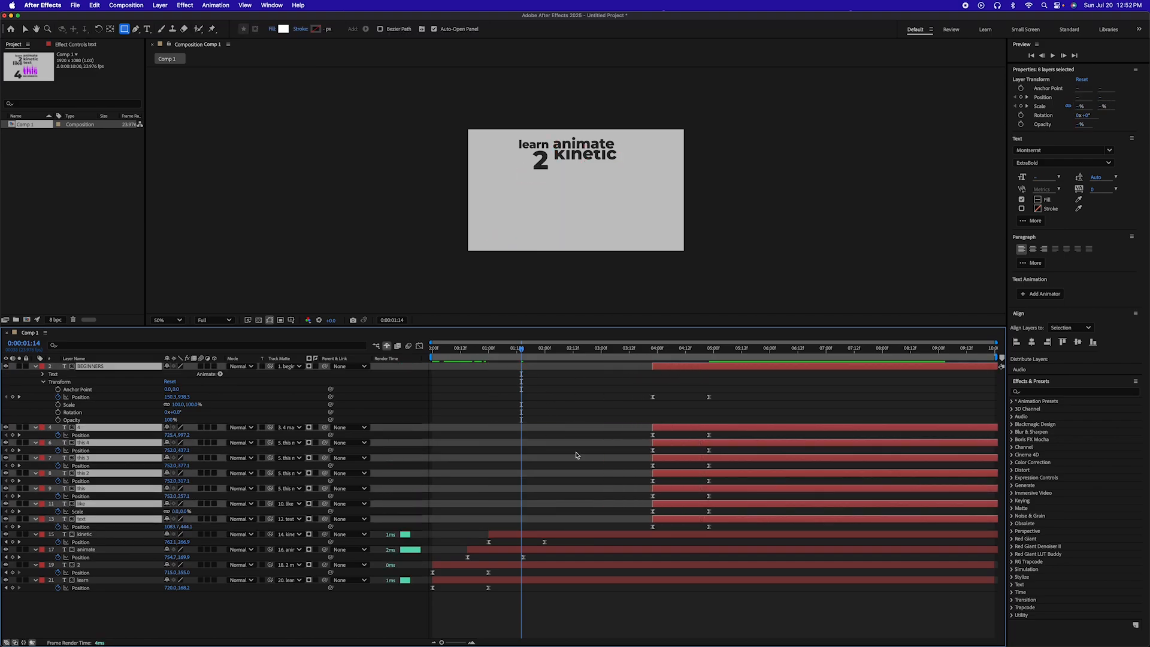
Offset the kinetic layer so it starts at about 0:00:01:04, overlapping the end of the animate layer's movement.
{"action": "left_click", "coordinate": [512, 538]}
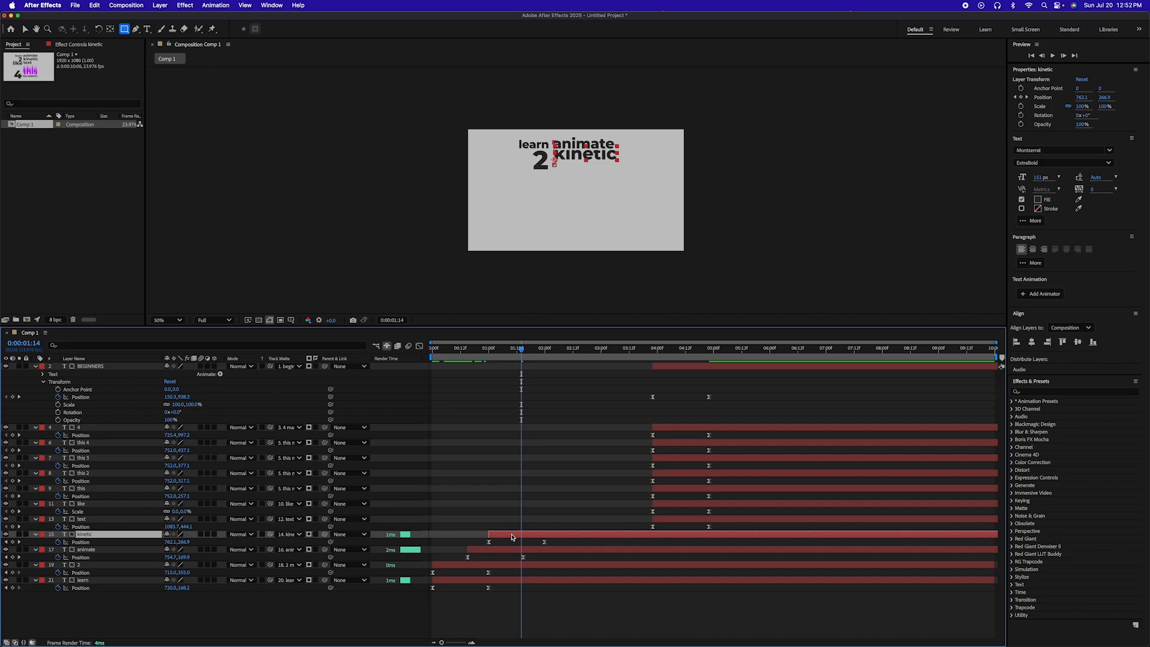
{"action": "left_click_drag", "start_coordinate": [518, 537], "coordinate": [530, 540]}
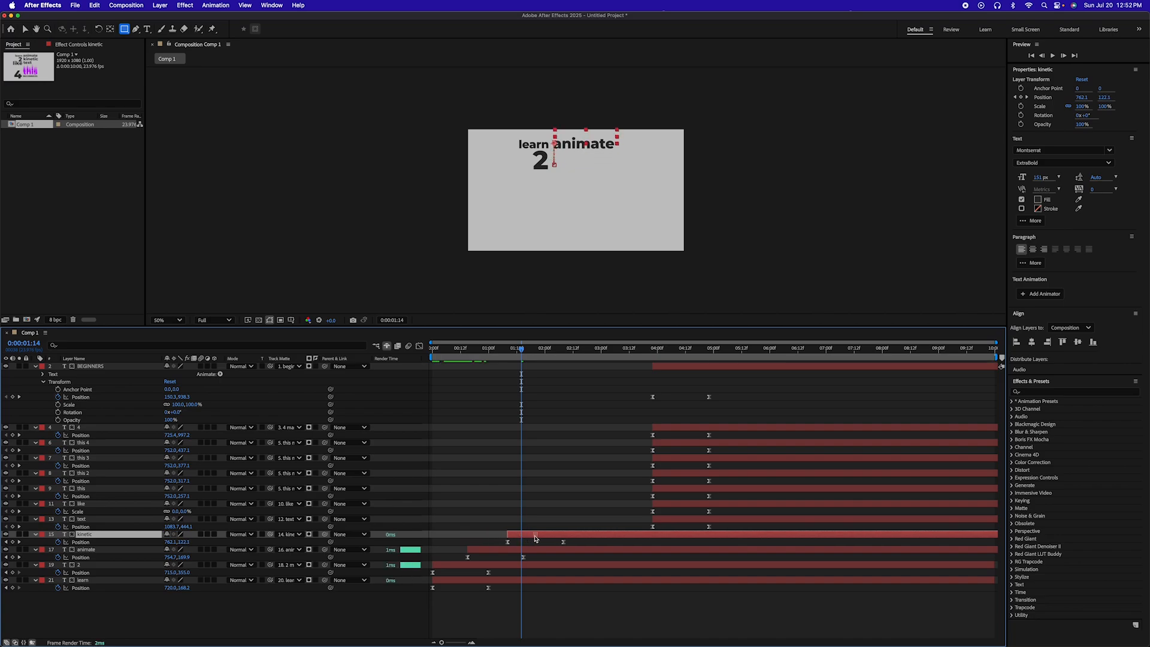
{"action": "mouse_move", "coordinate": [488, 353]}
{"action": "left_mouse_down"}
{"action": "mouse_move", "coordinate": [544, 355]}
{"action": "mouse_move", "coordinate": [503, 355]}
{"action": "left_mouse_up"}
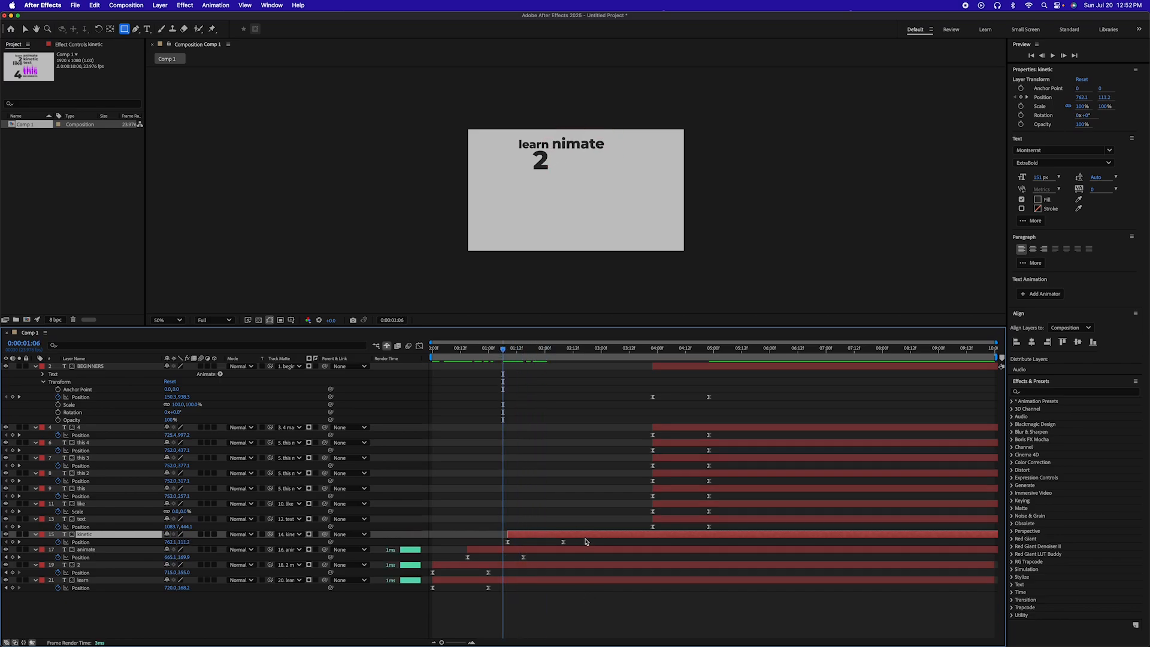
{"action": "left_click_drag", "start_coordinate": [590, 535], "coordinate": [582, 535]}
{"action": "left_click_drag", "start_coordinate": [458, 353], "coordinate": [545, 354]}
Move the text layer earlier to start at about 0:00:01:20 and the like layer to start at about 0:00:02:15.
{"action": "left_click", "coordinate": [691, 519]}
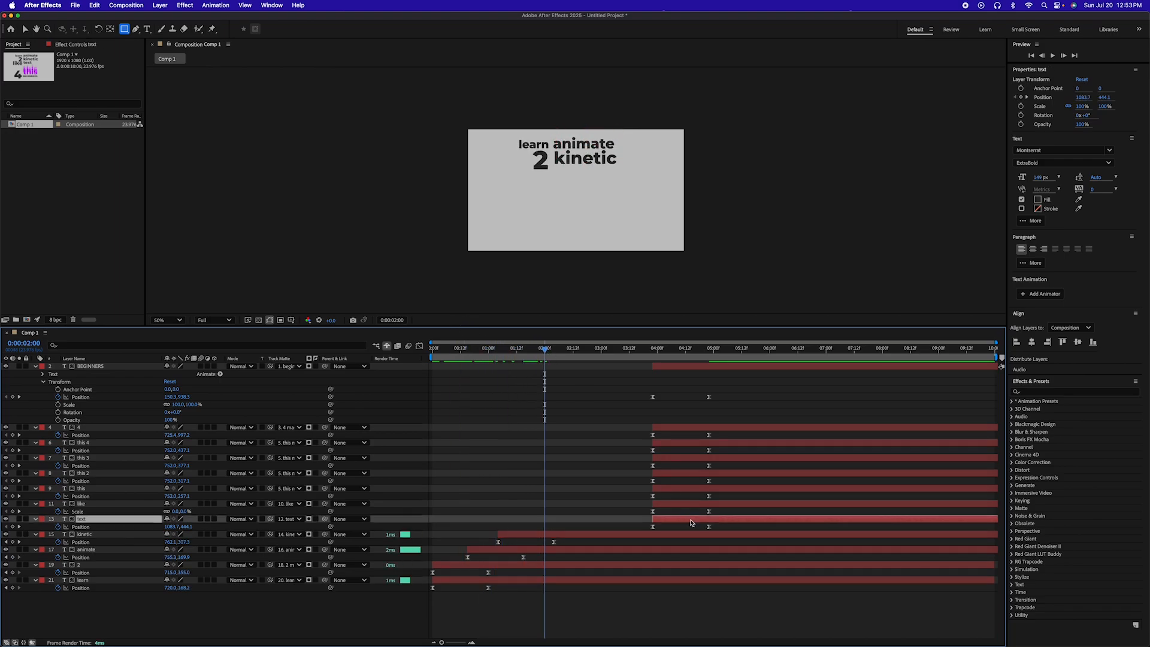
{"action": "left_click_drag", "start_coordinate": [691, 523], "coordinate": [574, 526]}
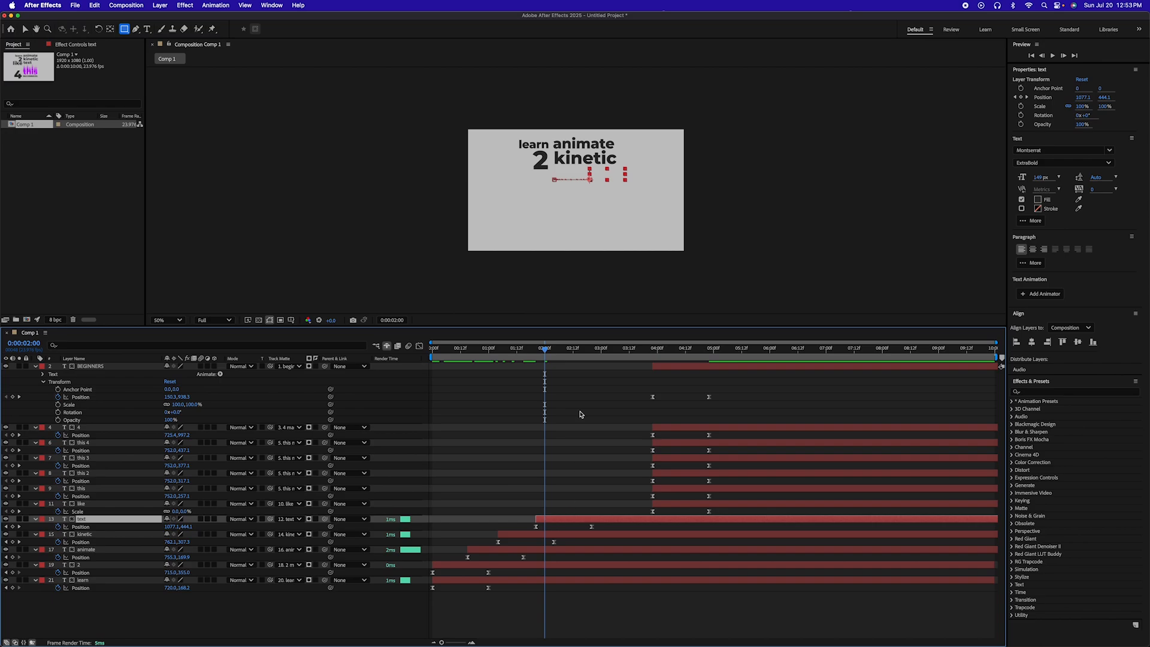
{"action": "left_click_drag", "start_coordinate": [546, 351], "coordinate": [572, 351]}
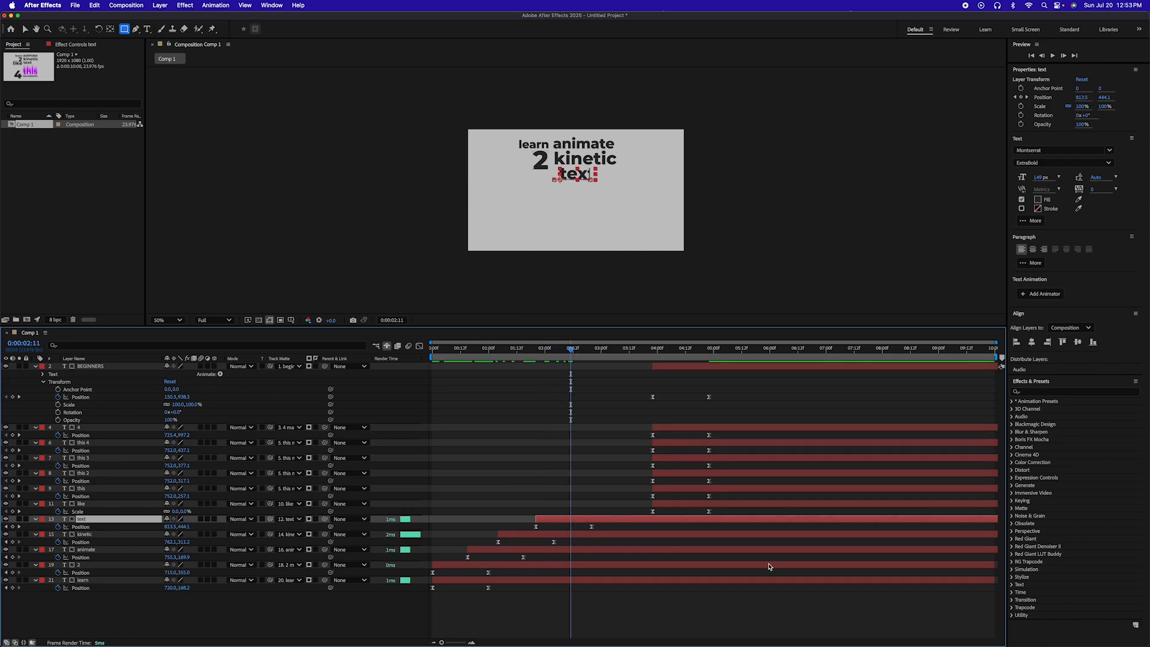
{"action": "left_click_drag", "start_coordinate": [722, 508], "coordinate": [646, 506]}
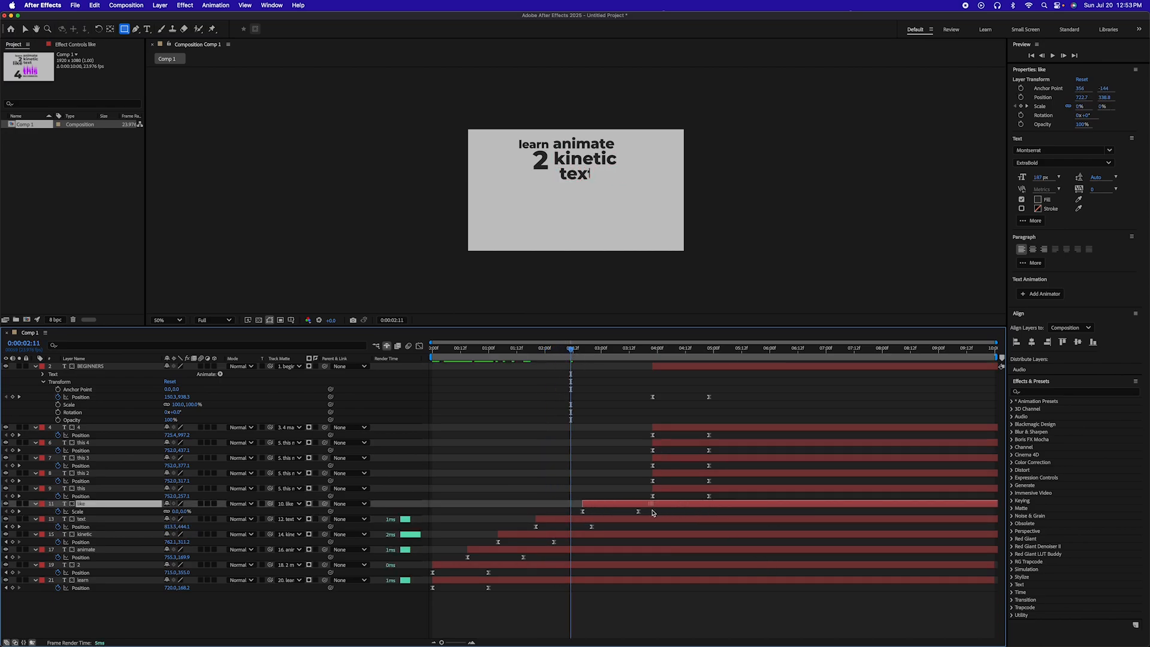
Move the this, this 2, this 3, this 4 and 4 layers earlier so they start at about 0:00:03:07, overlapping the like animation.
{"action": "left_click", "coordinate": [727, 489]}
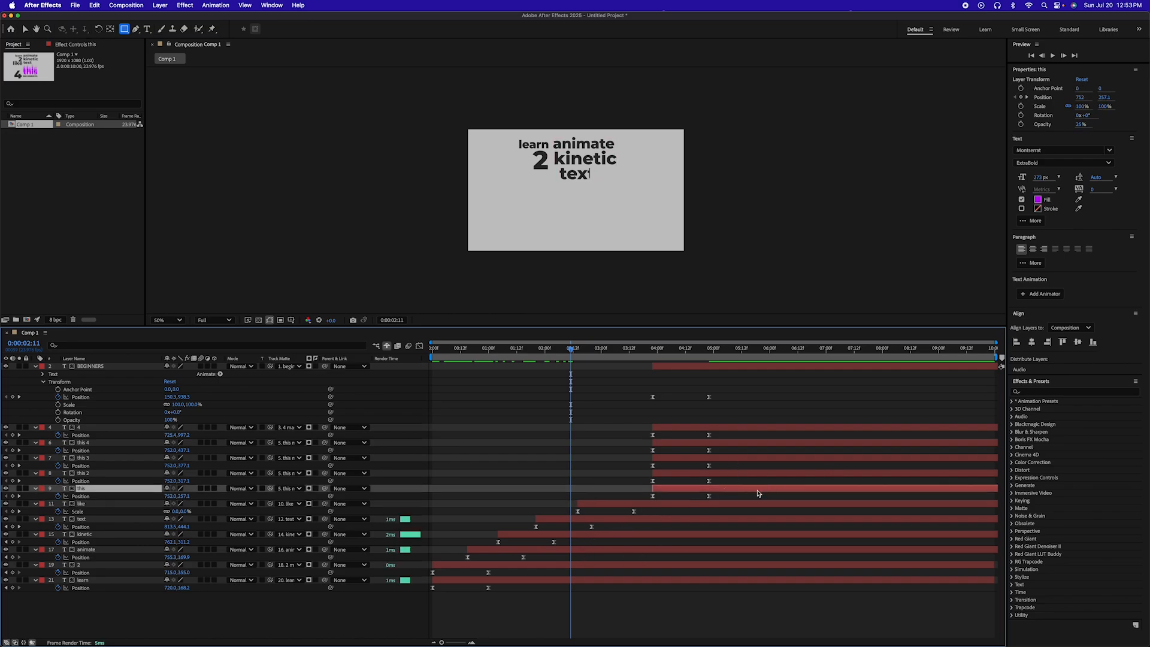
{"action": "left_click", "coordinate": [701, 430], "text": "shift"}
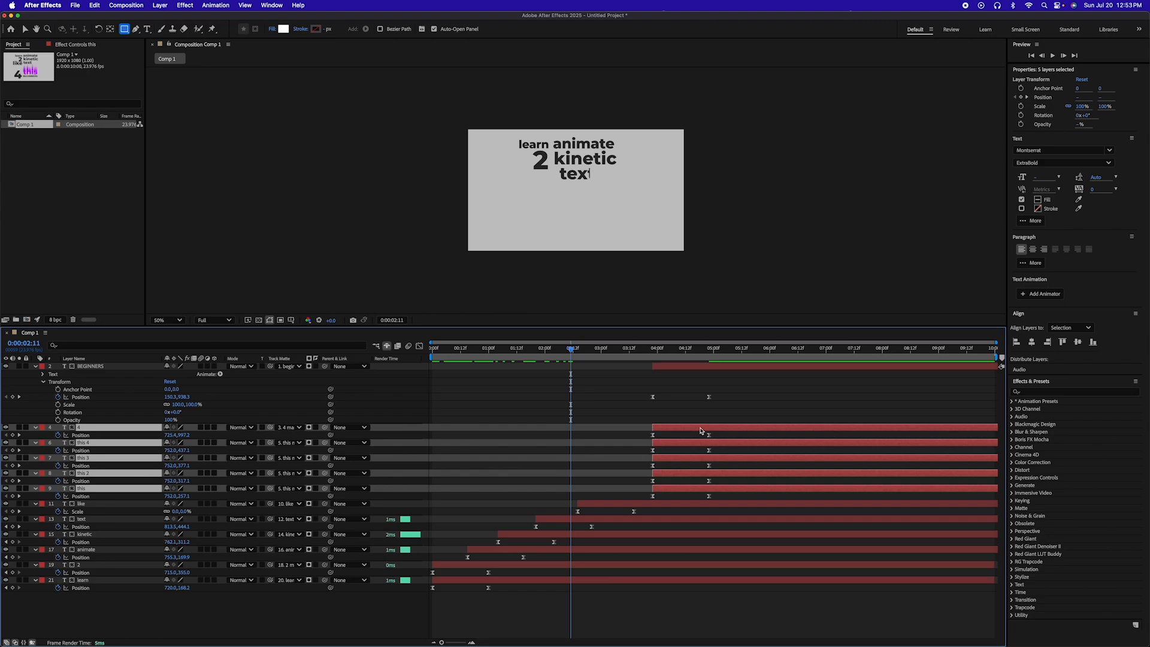
{"action": "left_click_drag", "start_coordinate": [723, 431], "coordinate": [689, 431]}
{"action": "left_click_drag", "start_coordinate": [571, 354], "coordinate": [660, 358]}
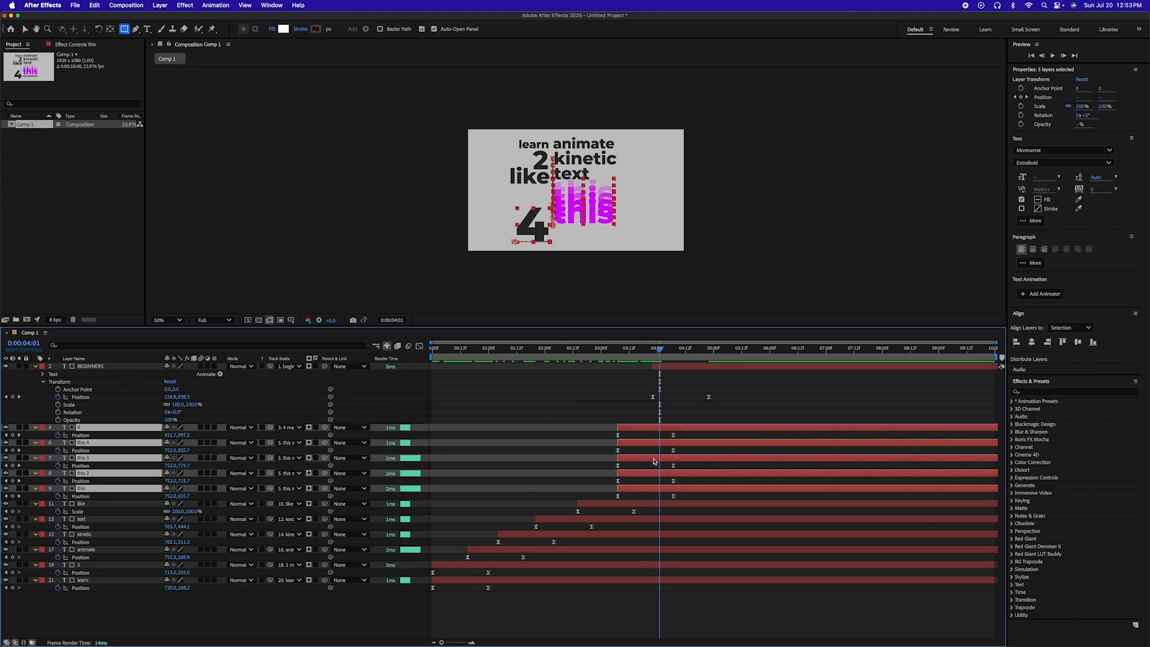
Stagger the position keyframe pairs so this 2 starts at about 0:00:03:14, this 3 at 0:00:03:19 and this 4 at 0:00:04:00.
{"action": "left_click_drag", "start_coordinate": [703, 431], "coordinate": [634, 483]}
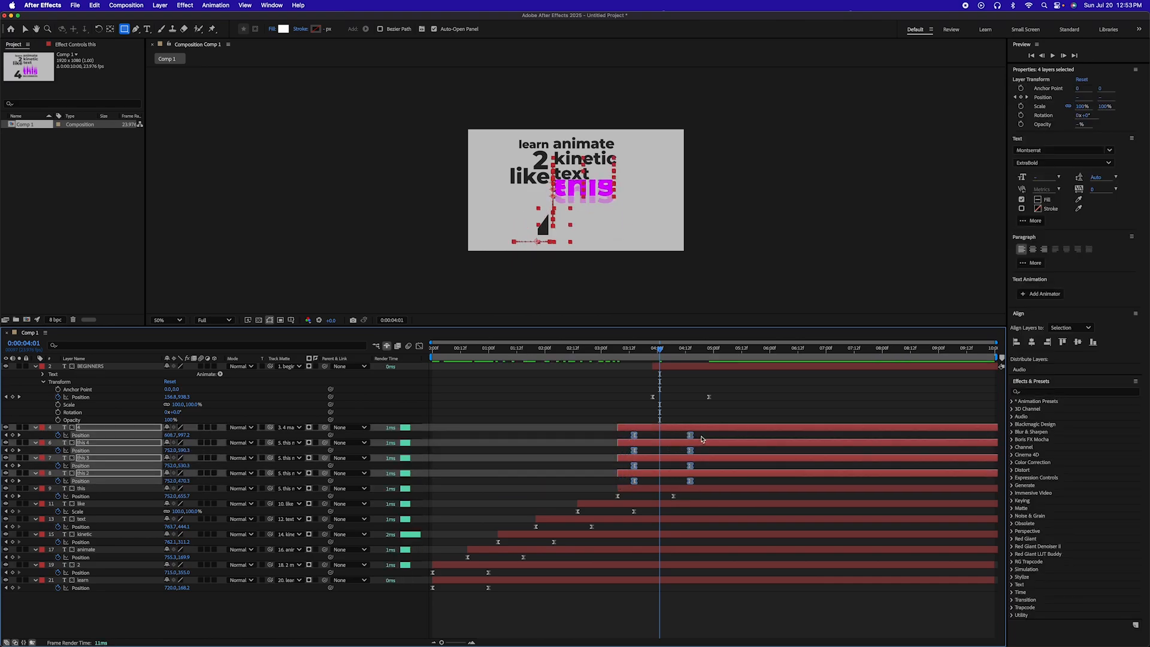
{"action": "mouse_move", "coordinate": [627, 436]}
{"action": "left_mouse_down"}
{"action": "mouse_move", "coordinate": [696, 478]}
{"action": "mouse_move", "coordinate": [706, 469]}
{"action": "mouse_move", "coordinate": [683, 462]}
{"action": "mouse_move", "coordinate": [715, 454]}
{"action": "mouse_move", "coordinate": [619, 438]}
{"action": "mouse_move", "coordinate": [760, 427]}
{"action": "left_mouse_up"}
Move the 4 and BEGINNERS layers to start at about 0:00:05:07 and preview the animation from about 0:00:03:02.
{"action": "left_click", "coordinate": [726, 441]}
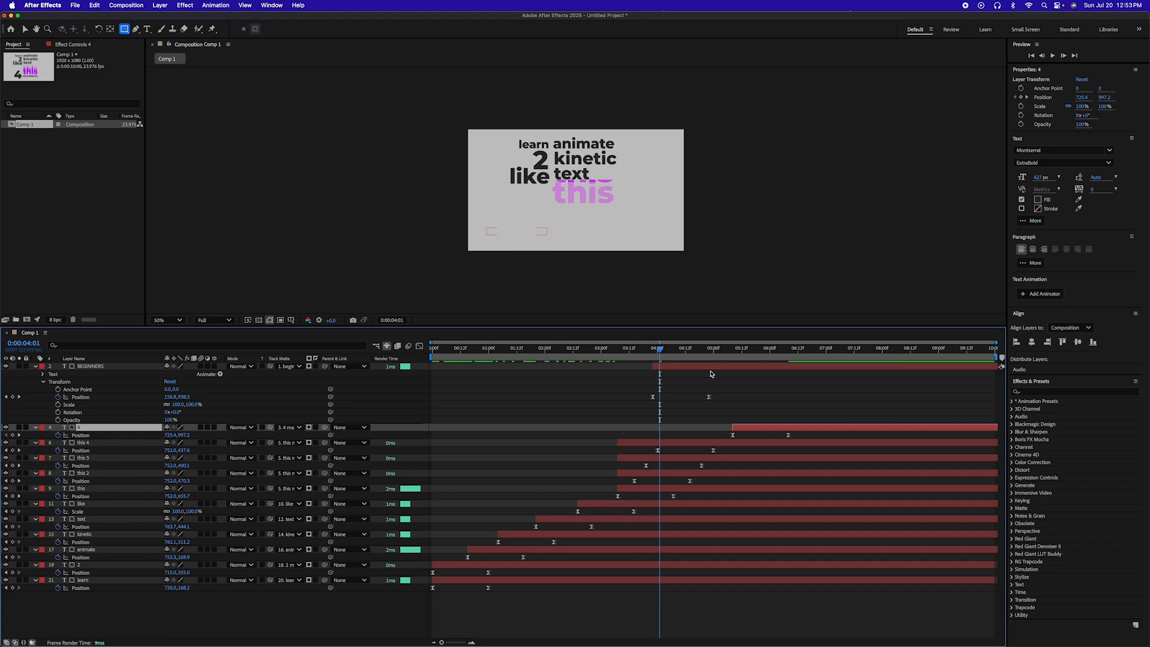
{"action": "left_click_drag", "start_coordinate": [717, 368], "coordinate": [794, 369]}
{"action": "left_click", "coordinate": [605, 349]}
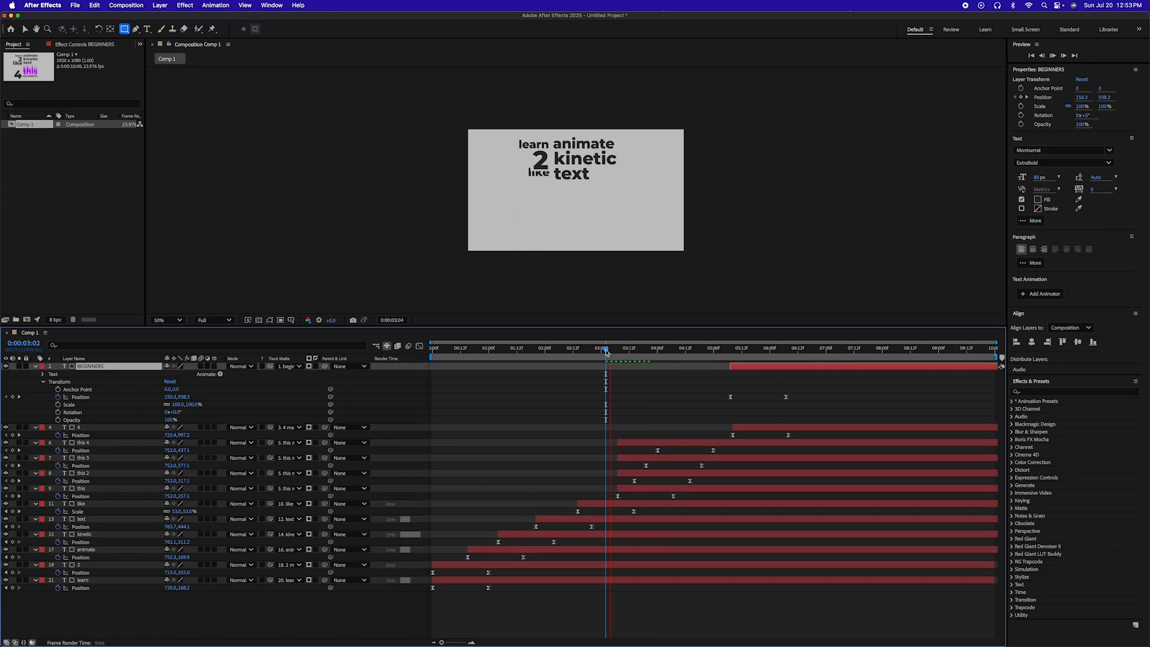
{"action": "key", "text": "space"}
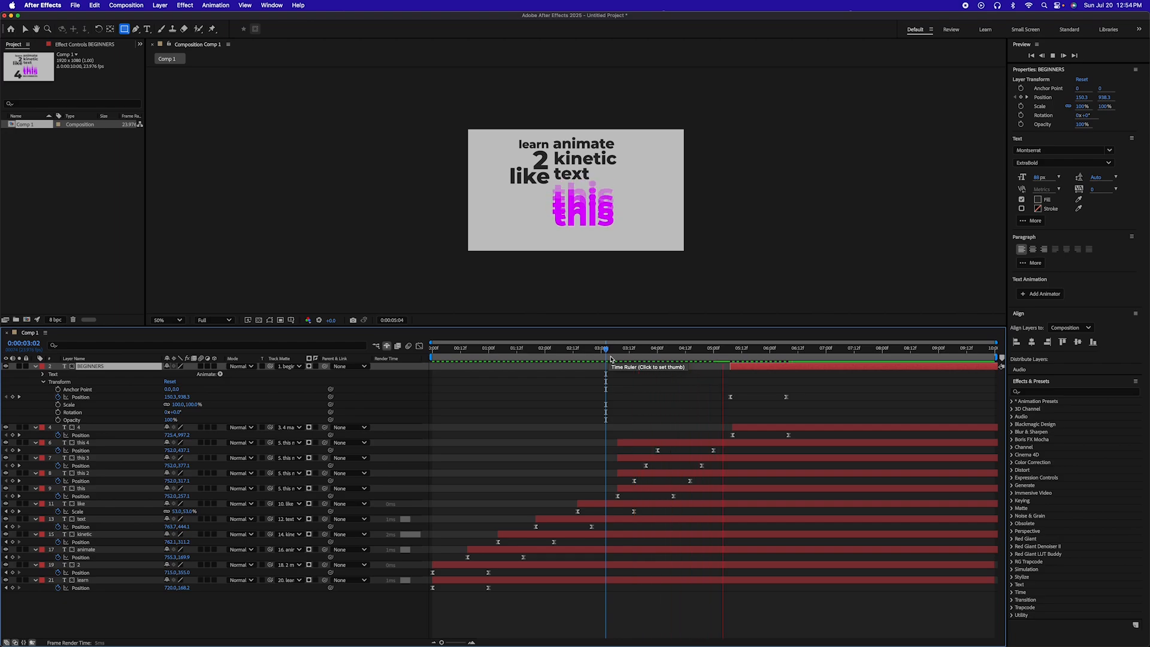
{"action": "key", "text": "space"}
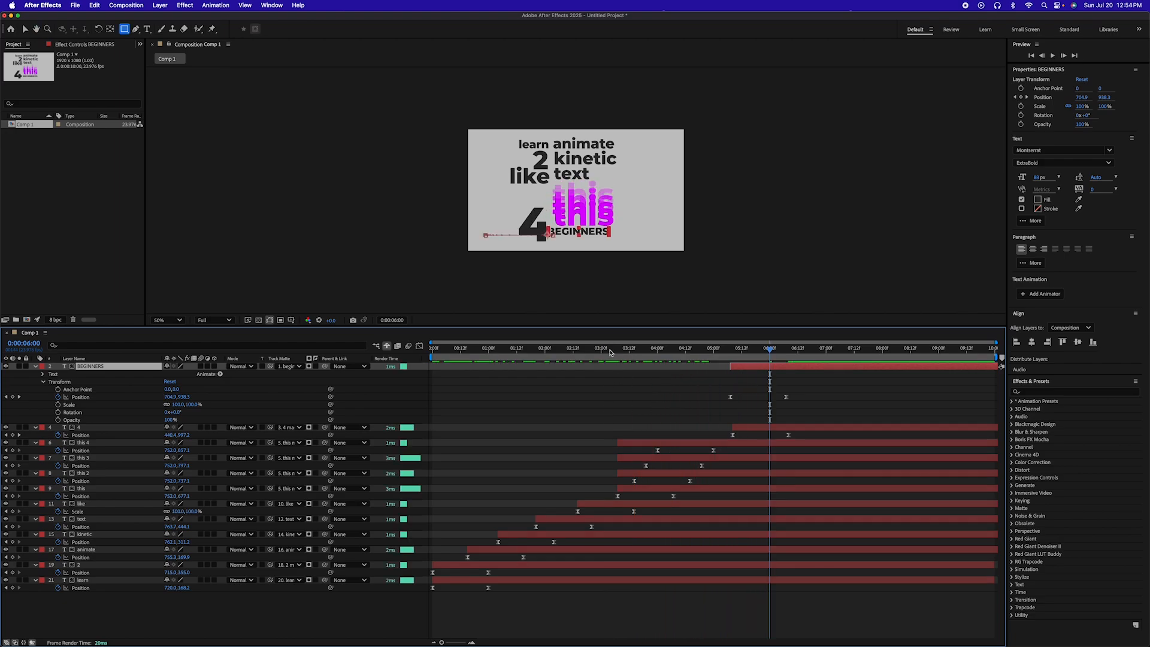
{"action": "left_click", "coordinate": [611, 350]}
{"action": "key", "text": "space"}
{"action": "key", "text": "space"}
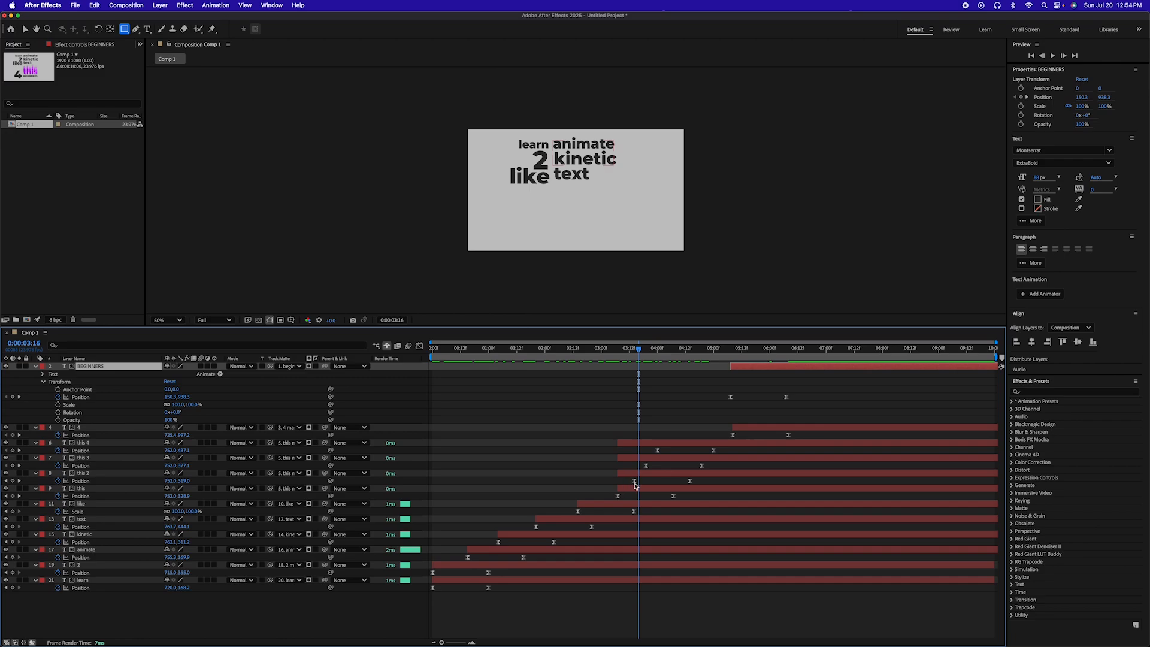
Align the first position keyframes of this 2, this 3 and this 4 with the this layer's at 0:00:03:07, and preview the motion.
{"action": "left_click", "coordinate": [635, 482]}
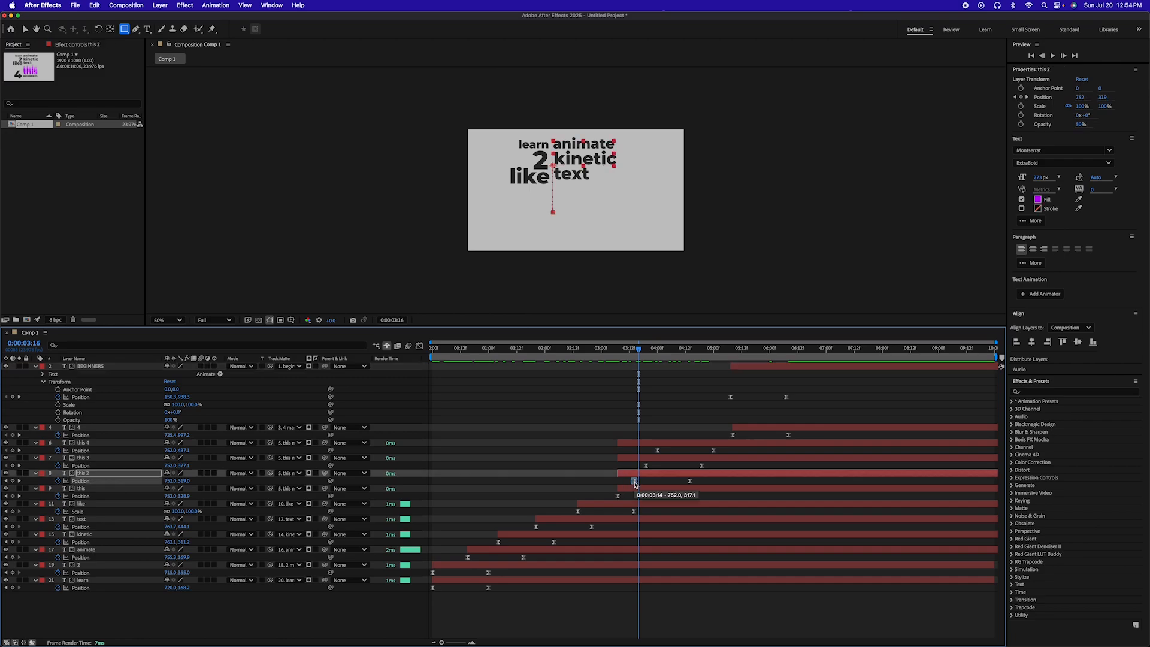
{"action": "left_click_drag", "start_coordinate": [635, 484], "coordinate": [618, 484]}
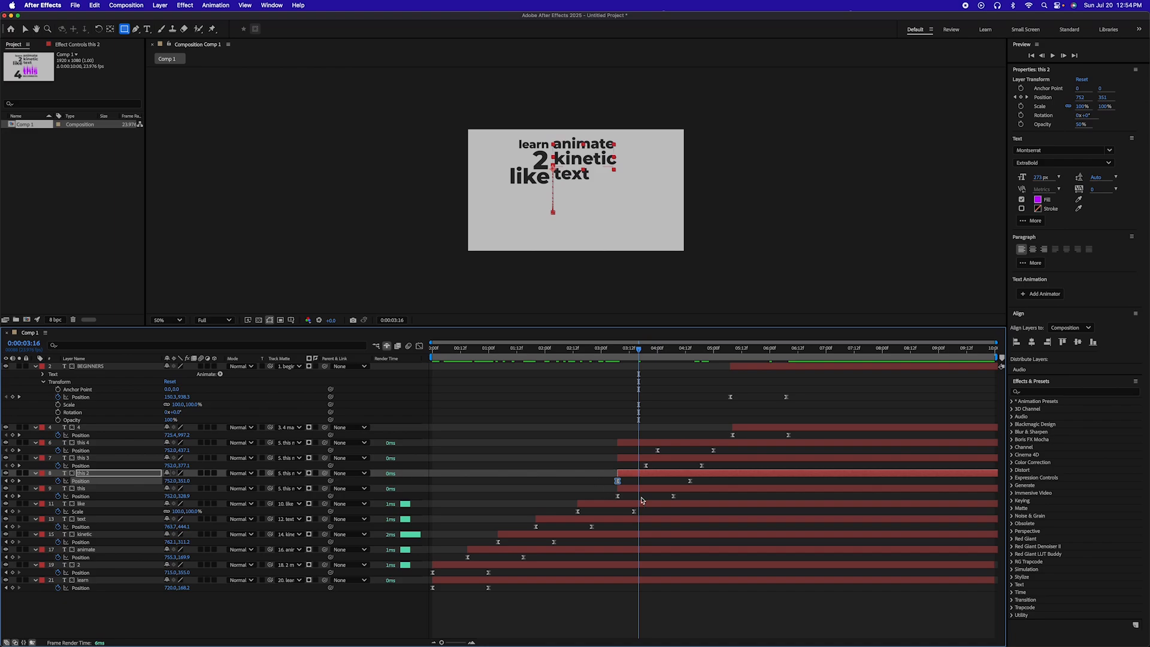
{"action": "left_click_drag", "start_coordinate": [648, 468], "coordinate": [634, 467]}
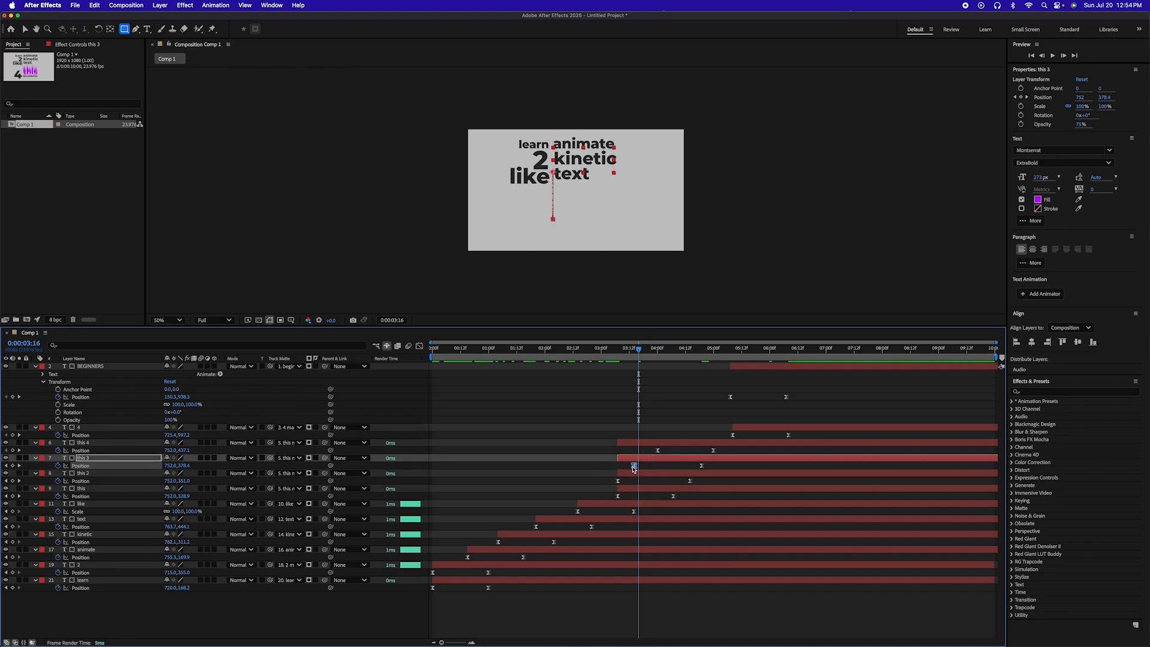
{"action": "left_click_drag", "start_coordinate": [635, 467], "coordinate": [617, 496]}
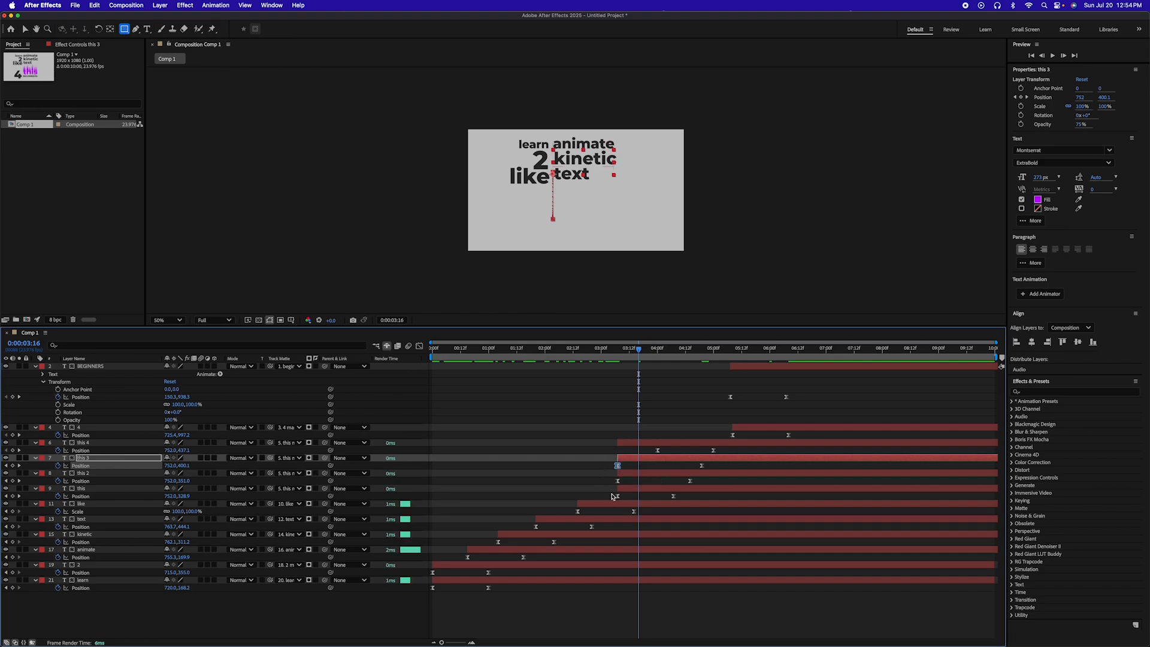
{"action": "left_click_drag", "start_coordinate": [660, 451], "coordinate": [618, 451]}
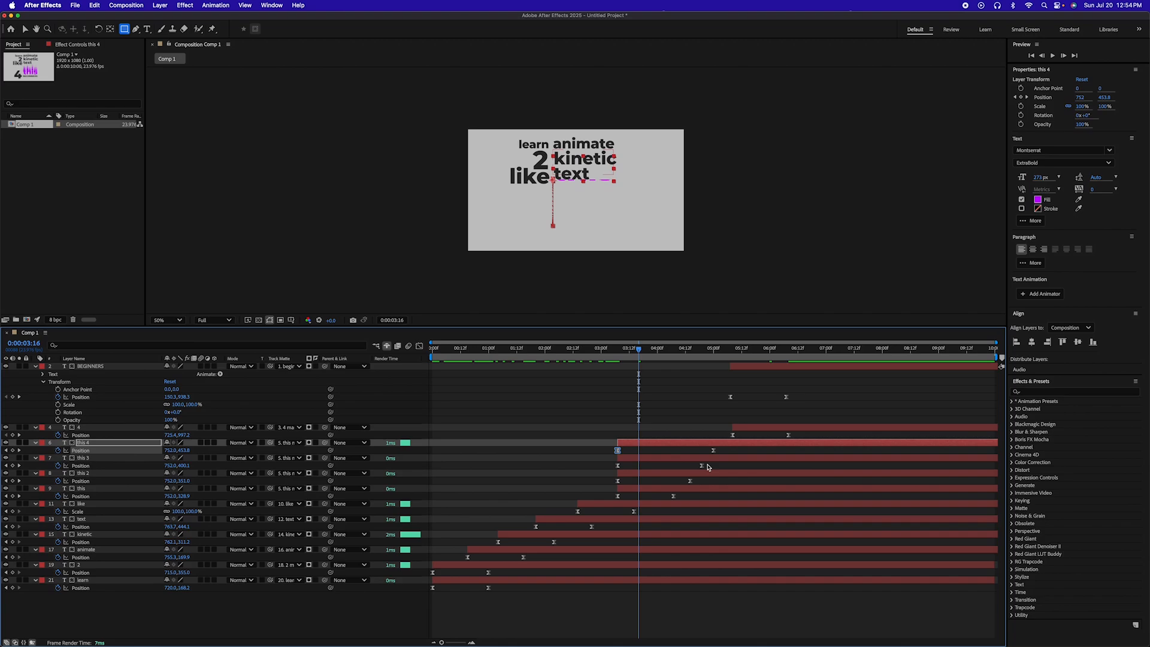
{"action": "left_click_drag", "start_coordinate": [634, 351], "coordinate": [614, 353]}
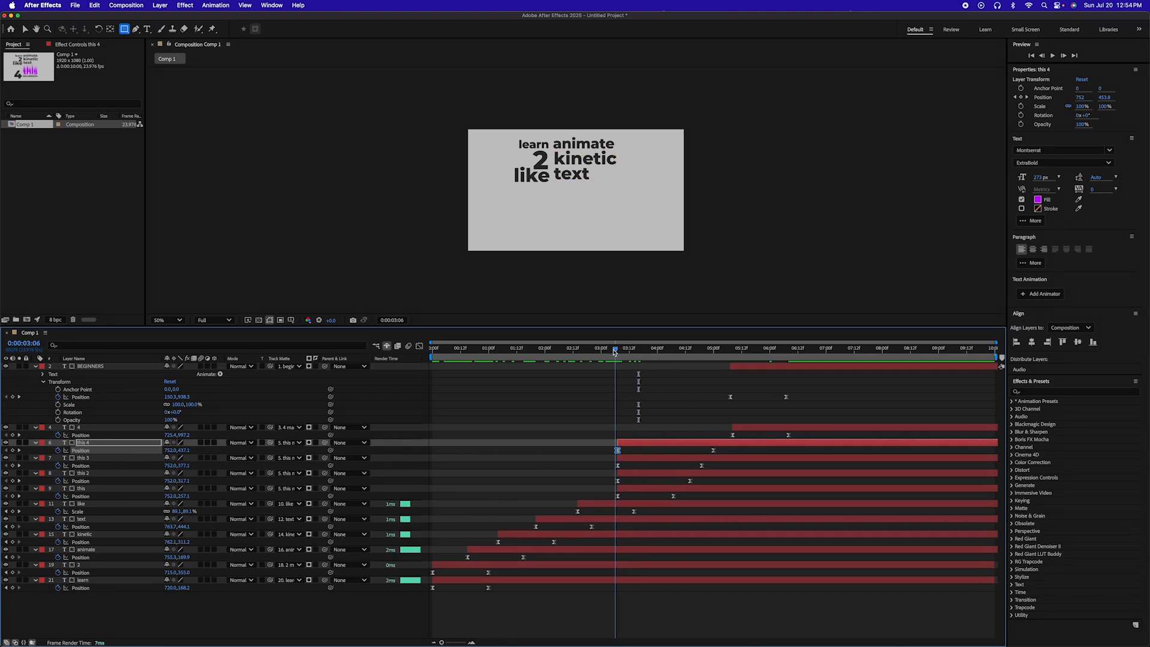
{"action": "key", "text": "space"}
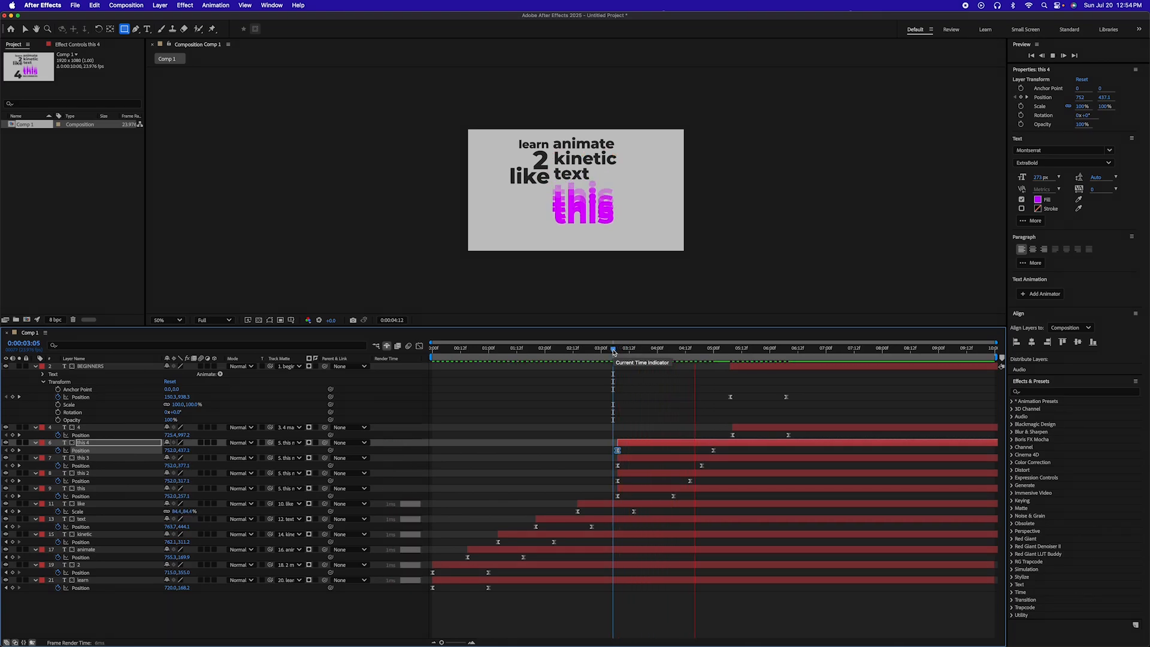
{"action": "key", "text": "space"}
{"action": "mouse_move", "coordinate": [616, 349]}
{"action": "left_mouse_down"}
{"action": "mouse_move", "coordinate": [684, 351]}
{"action": "mouse_move", "coordinate": [639, 356]}
{"action": "left_mouse_up"}
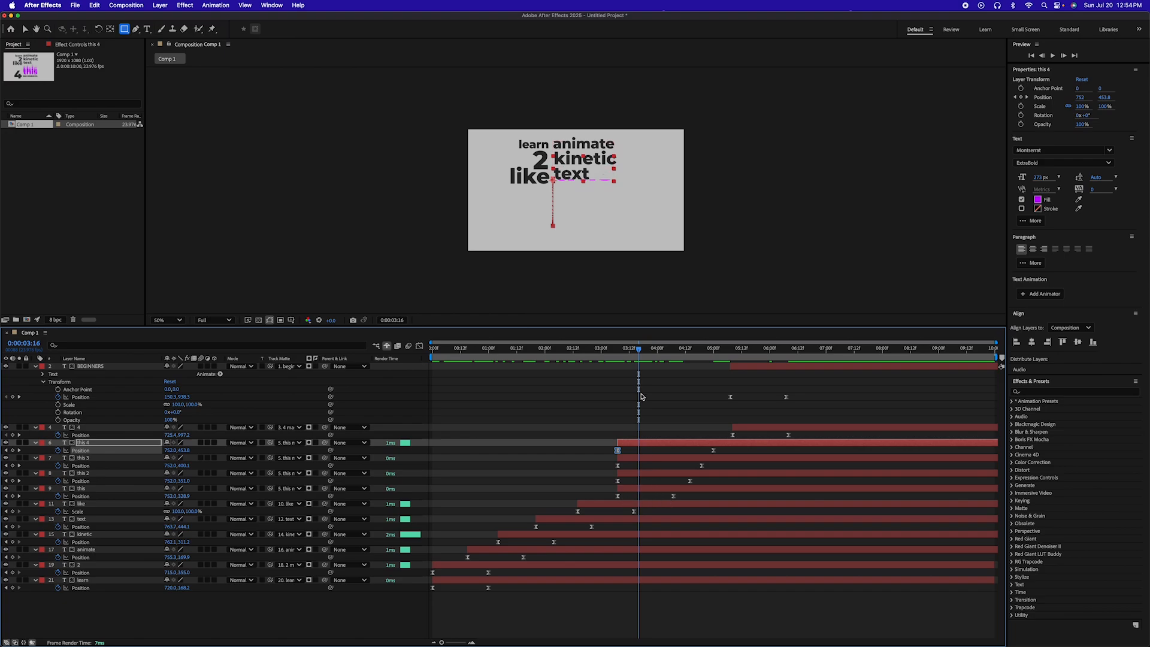
{"action": "left_click_drag", "start_coordinate": [639, 352], "coordinate": [622, 353]}
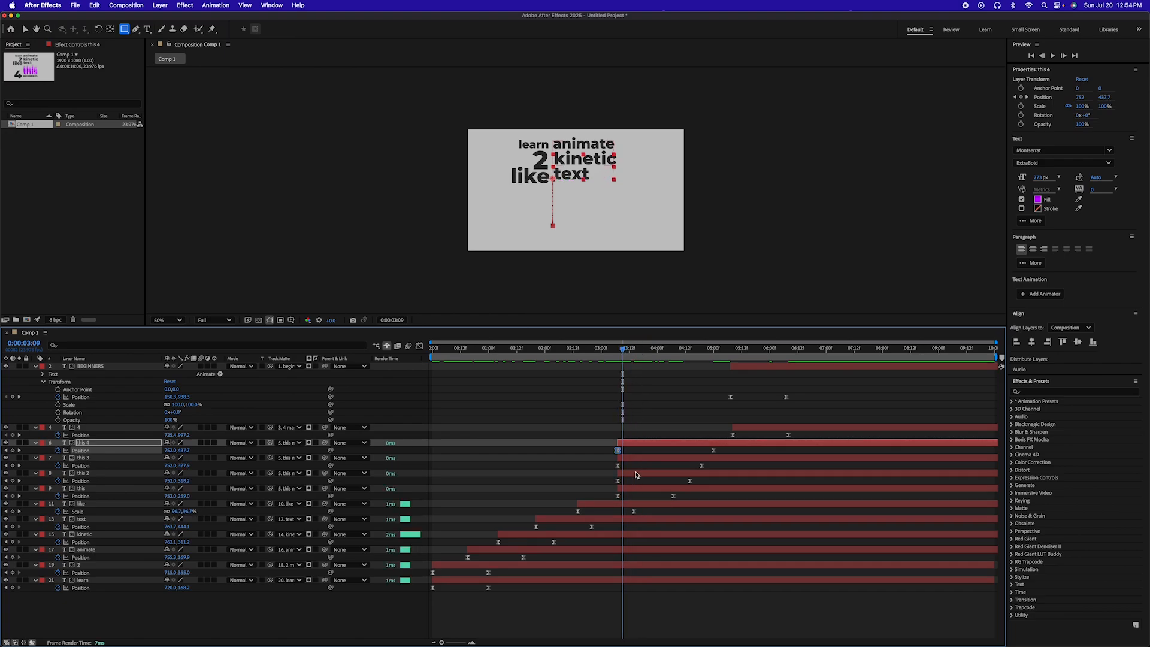
Reset the first position keyframes of the four this layers to linear, reapply Easy Ease to them, and review the motion.
{"action": "left_click_drag", "start_coordinate": [635, 451], "coordinate": [613, 500]}
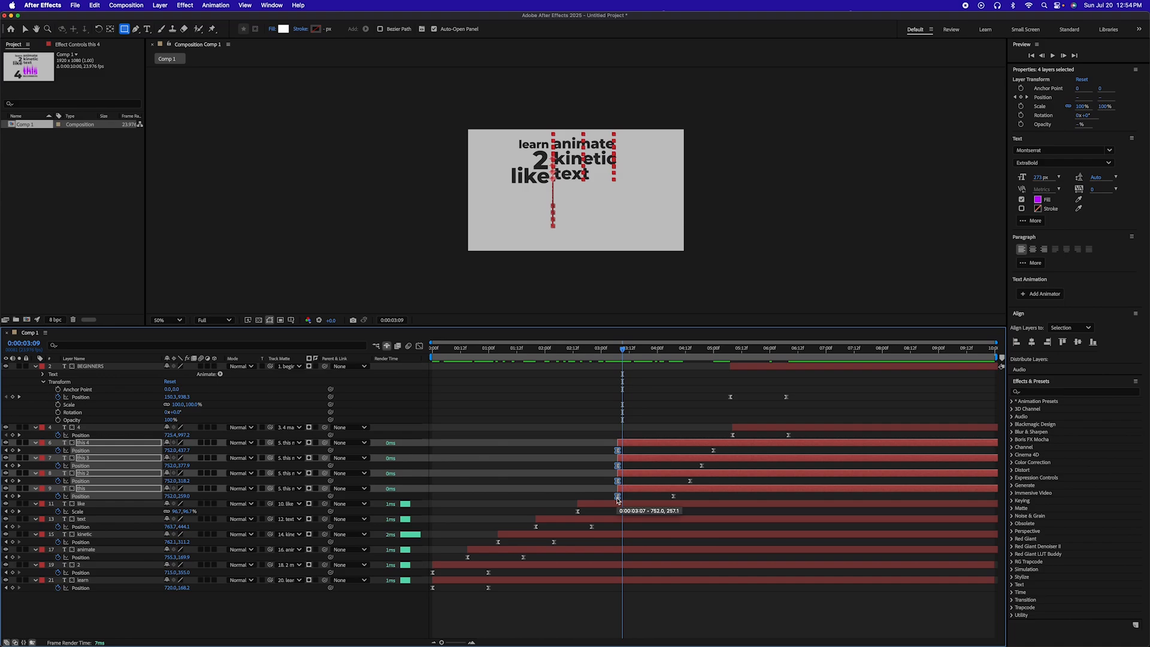
{"action": "left_click", "coordinate": [618, 498], "text": "super"}
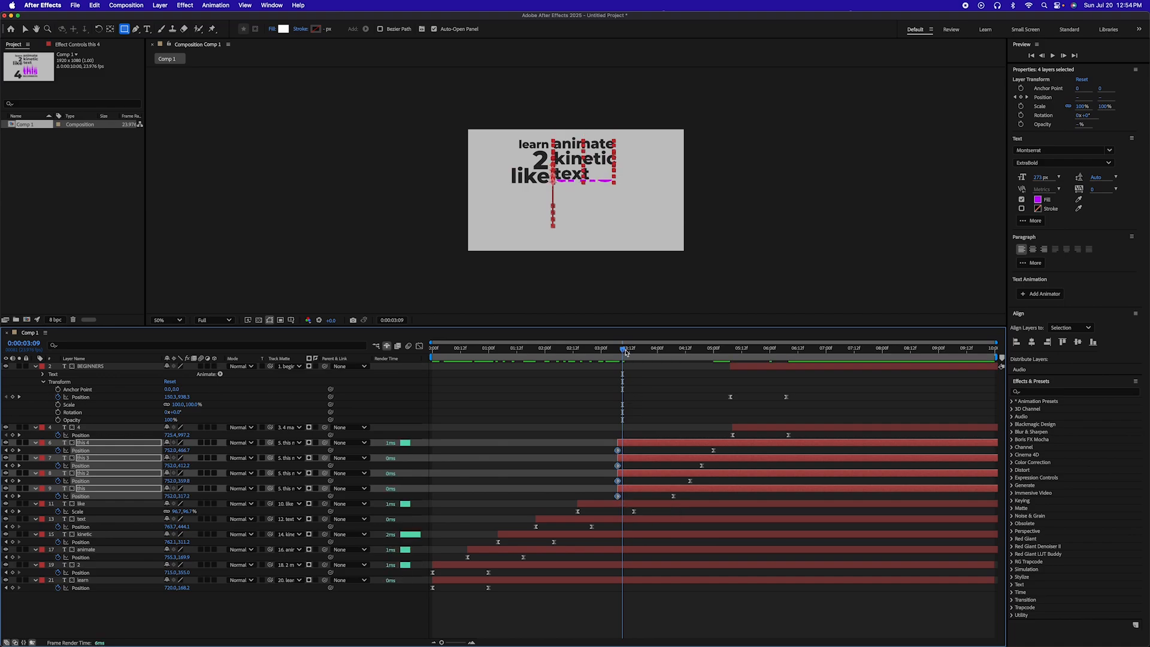
{"action": "mouse_move", "coordinate": [627, 352]}
{"action": "left_mouse_down"}
{"action": "mouse_move", "coordinate": [609, 354]}
{"action": "mouse_move", "coordinate": [617, 356]}
{"action": "left_mouse_up"}
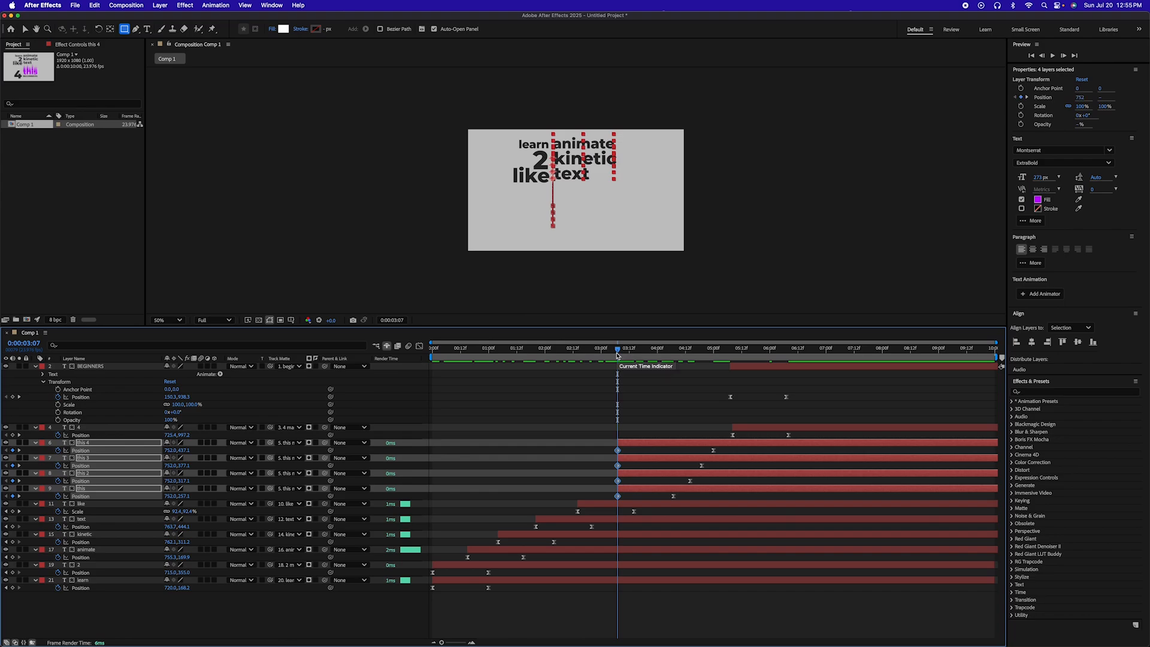
{"action": "key", "text": "F9"}
{"action": "key", "text": "space"}
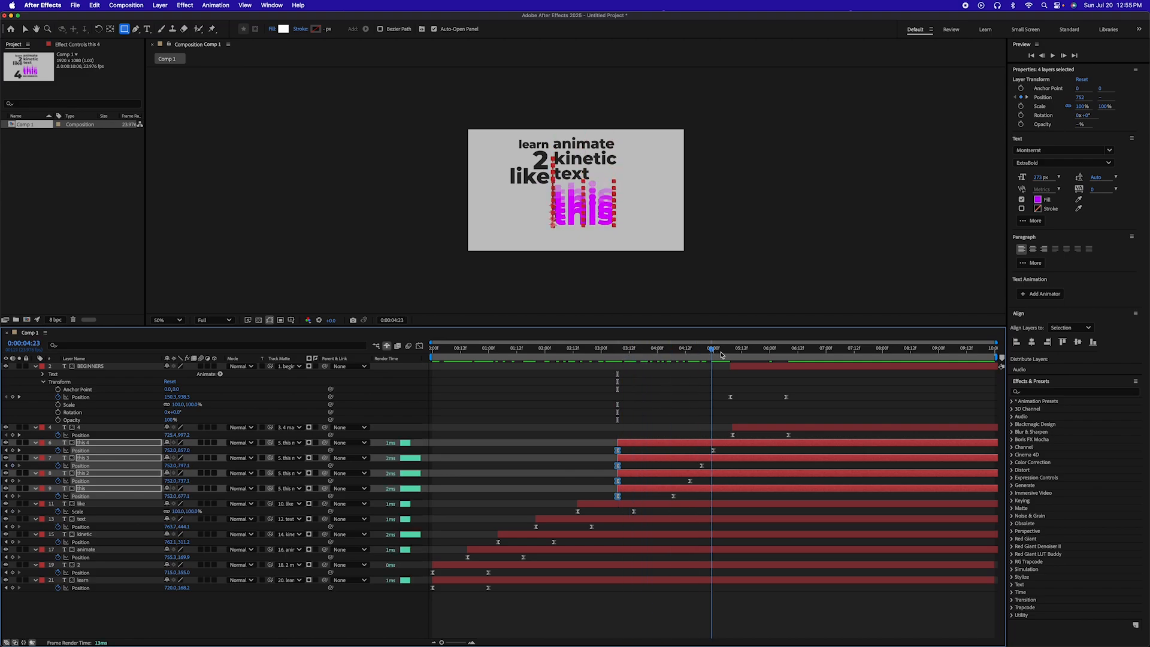
{"action": "left_click_drag", "start_coordinate": [689, 355], "coordinate": [613, 349]}
{"action": "left_click_drag", "start_coordinate": [637, 349], "coordinate": [705, 351]}
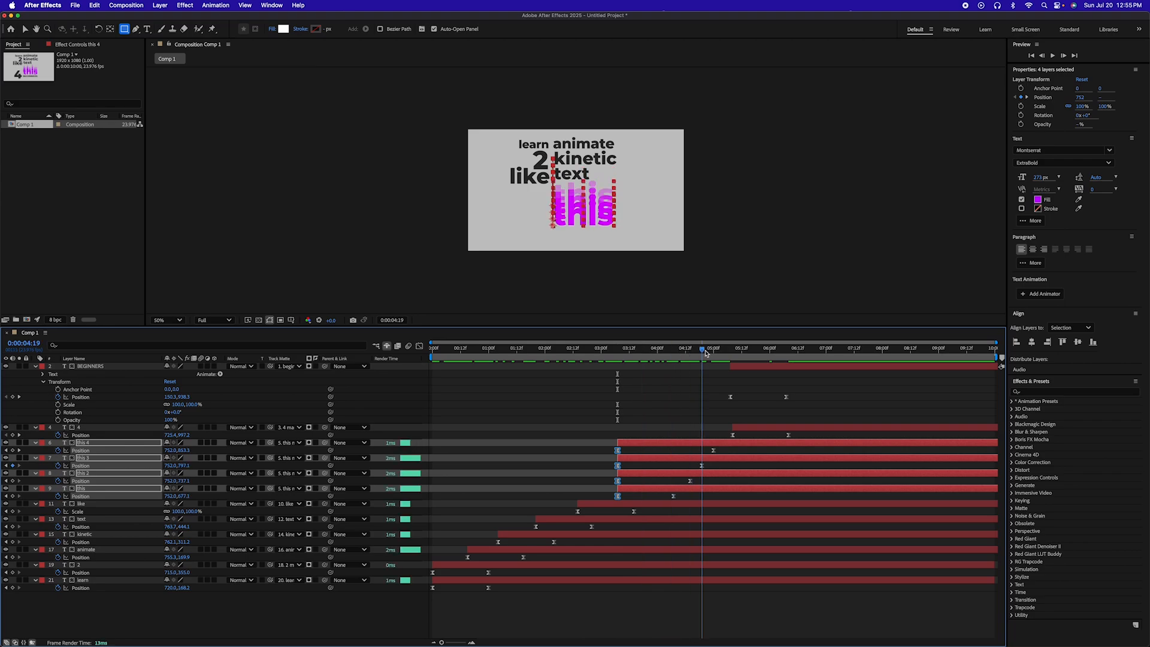
Set the end position keyframes of the four this layers to 100% influence in the speed graph, and preview the easing.
{"action": "left_click_drag", "start_coordinate": [725, 449], "coordinate": [654, 505]}
{"action": "left_click", "coordinate": [419, 346]}
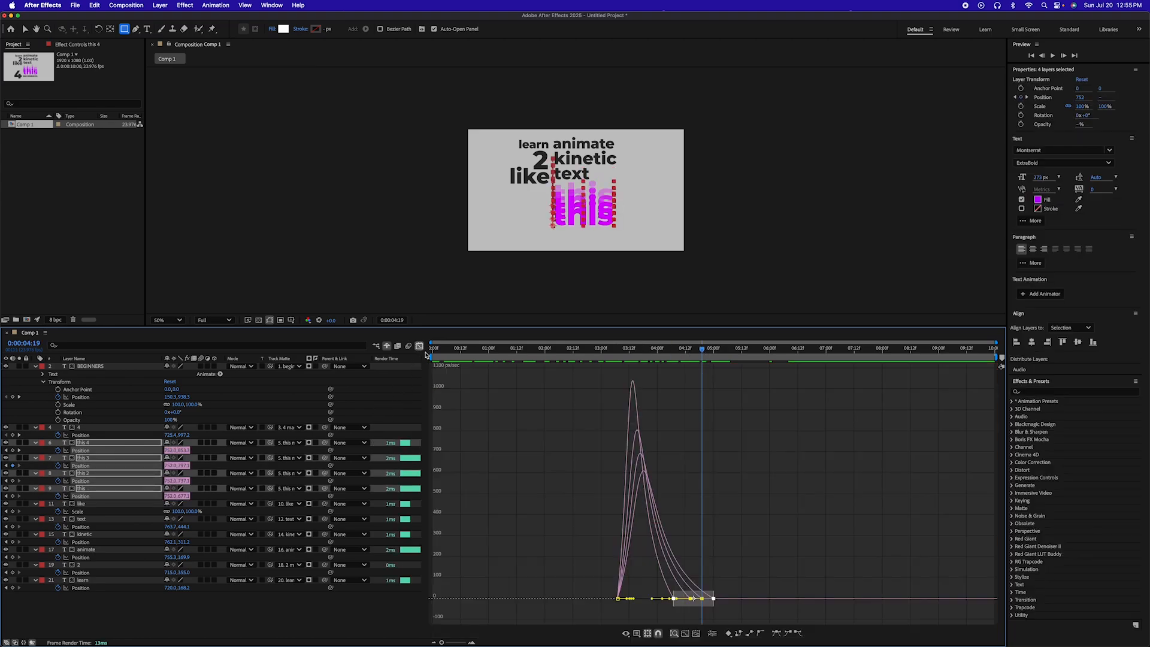
{"action": "left_click_drag", "start_coordinate": [737, 590], "coordinate": [621, 607]}
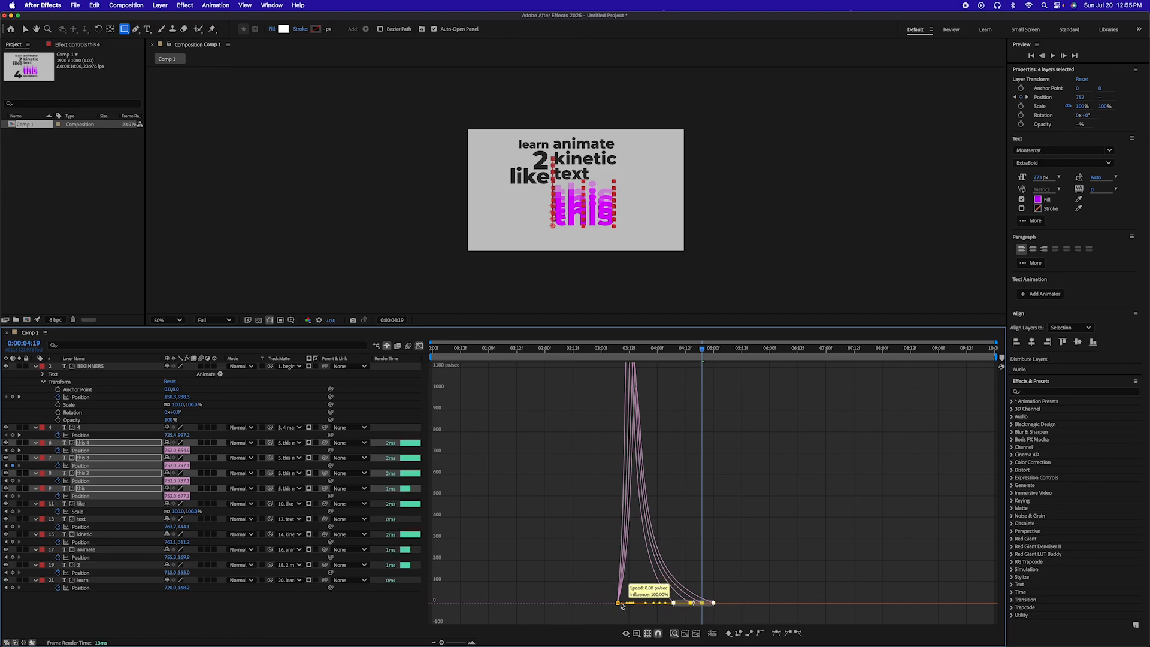
{"action": "left_click", "coordinate": [420, 347]}
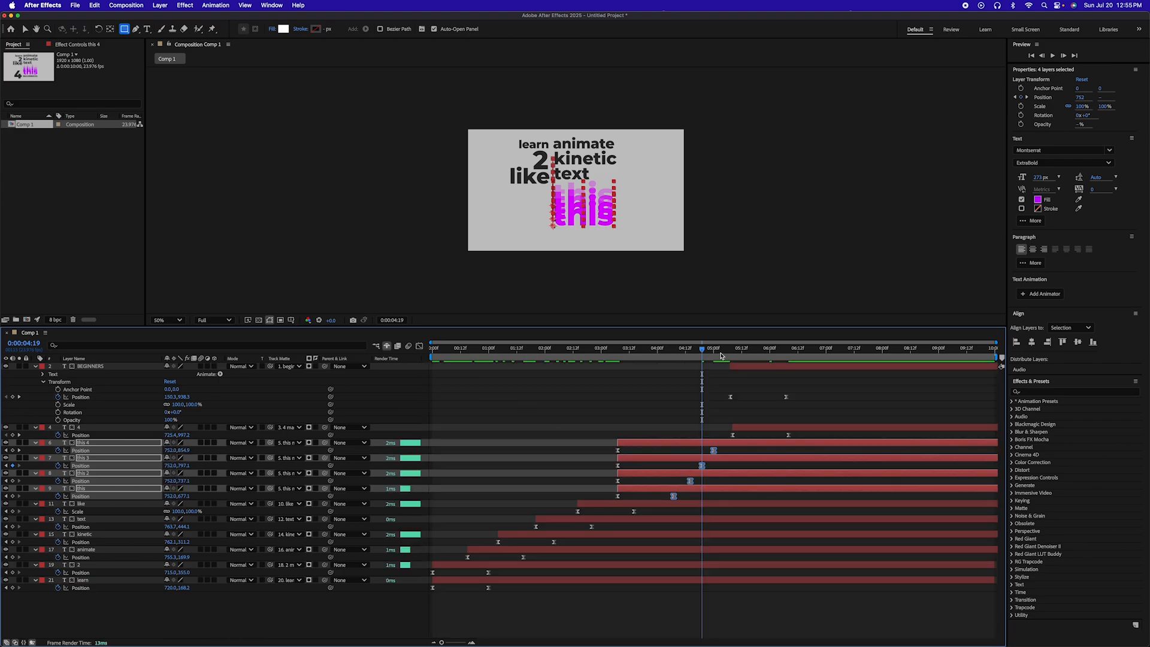
{"action": "left_click_drag", "start_coordinate": [686, 354], "coordinate": [619, 354]}
{"action": "key", "text": "space"}
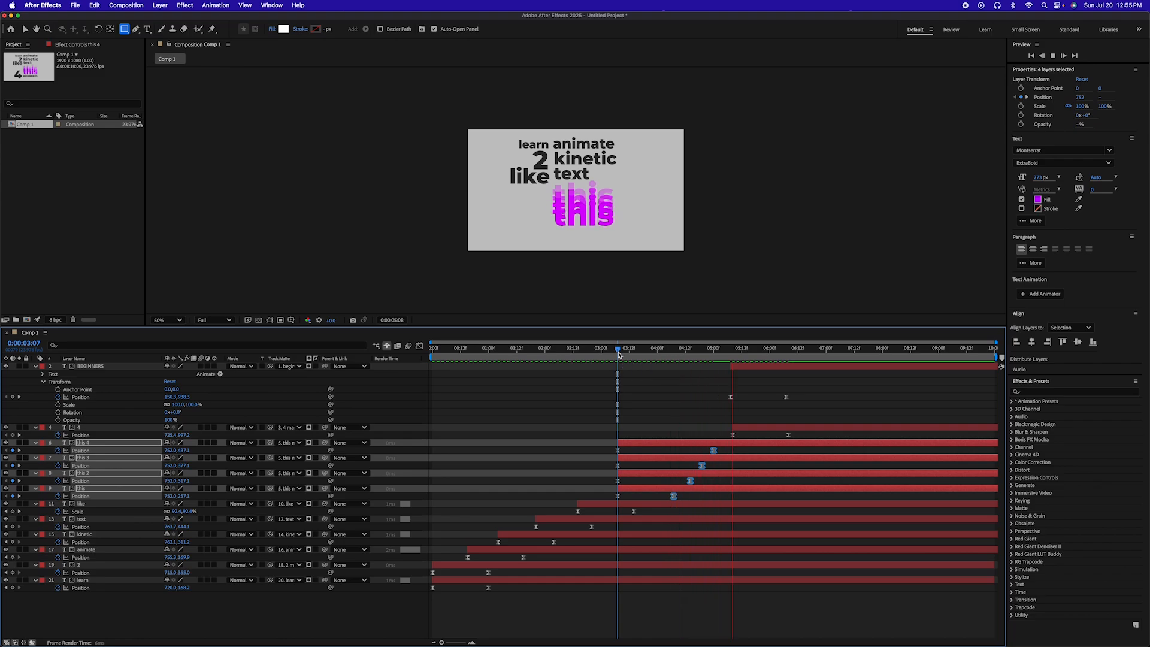
{"action": "left_click_drag", "start_coordinate": [618, 354], "coordinate": [611, 354]}
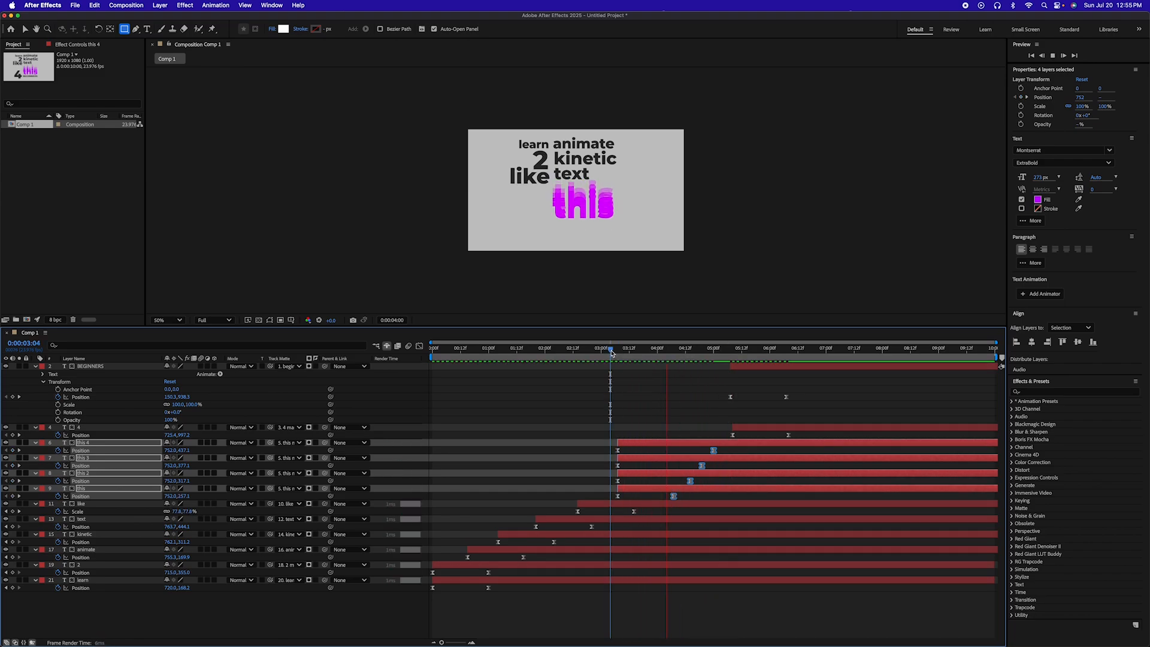
{"action": "key", "text": "space"}
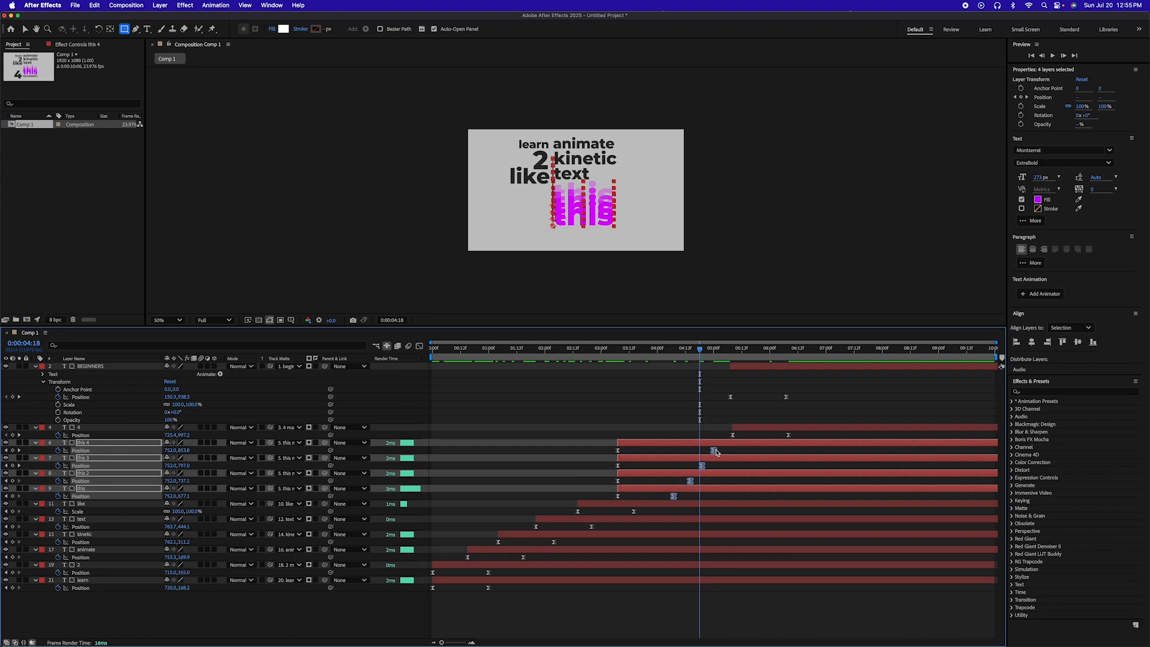
Move the end keyframes of the four this layers earlier, spanning about 0:00:03:20 to 0:00:04:13, and preview the faster motion.
{"action": "left_click", "coordinate": [715, 450]}
{"action": "left_click_drag", "start_coordinate": [722, 447], "coordinate": [648, 499]}
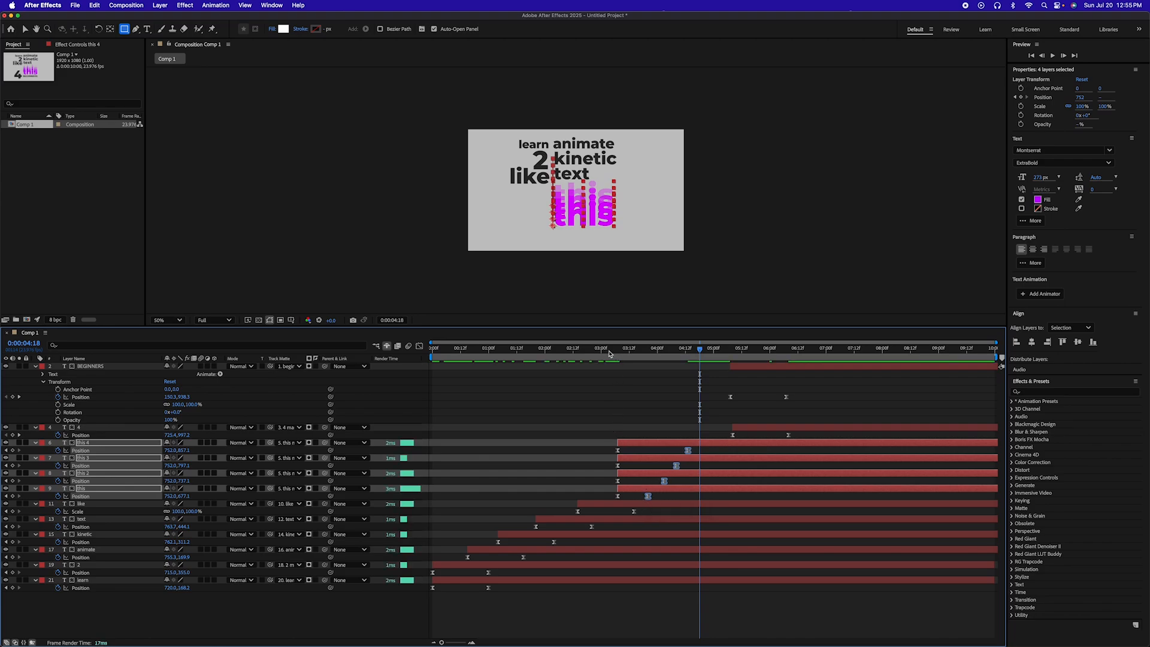
{"action": "left_click", "coordinate": [610, 353]}
{"action": "key", "text": "space"}
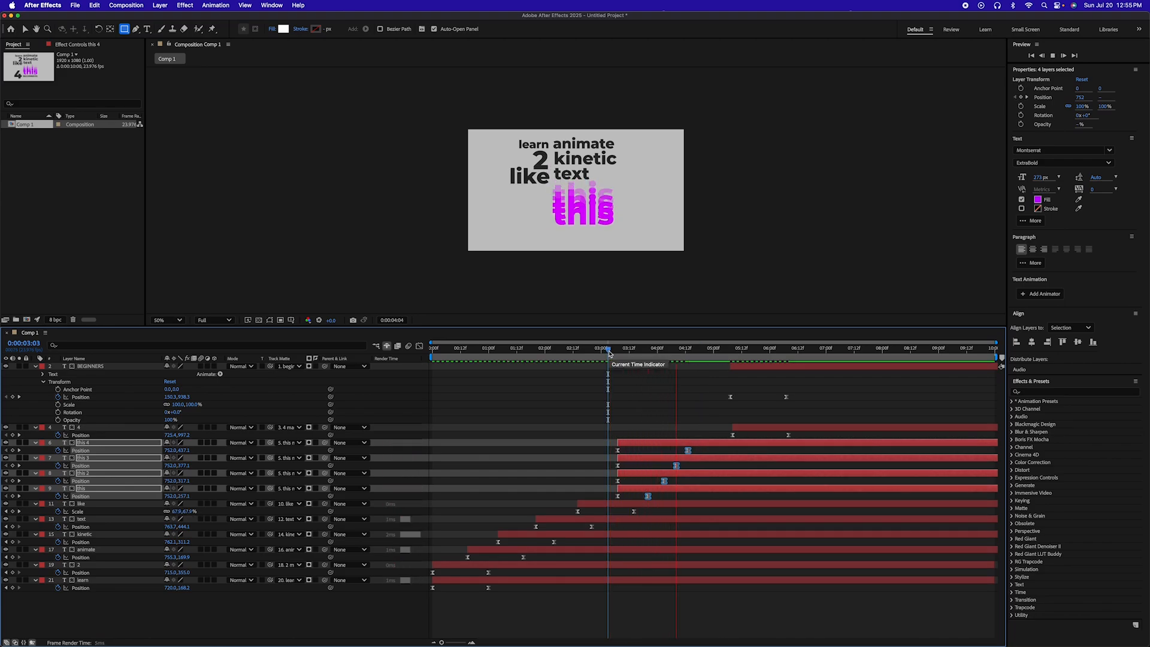
{"action": "left_click_drag", "start_coordinate": [610, 354], "coordinate": [568, 352]}
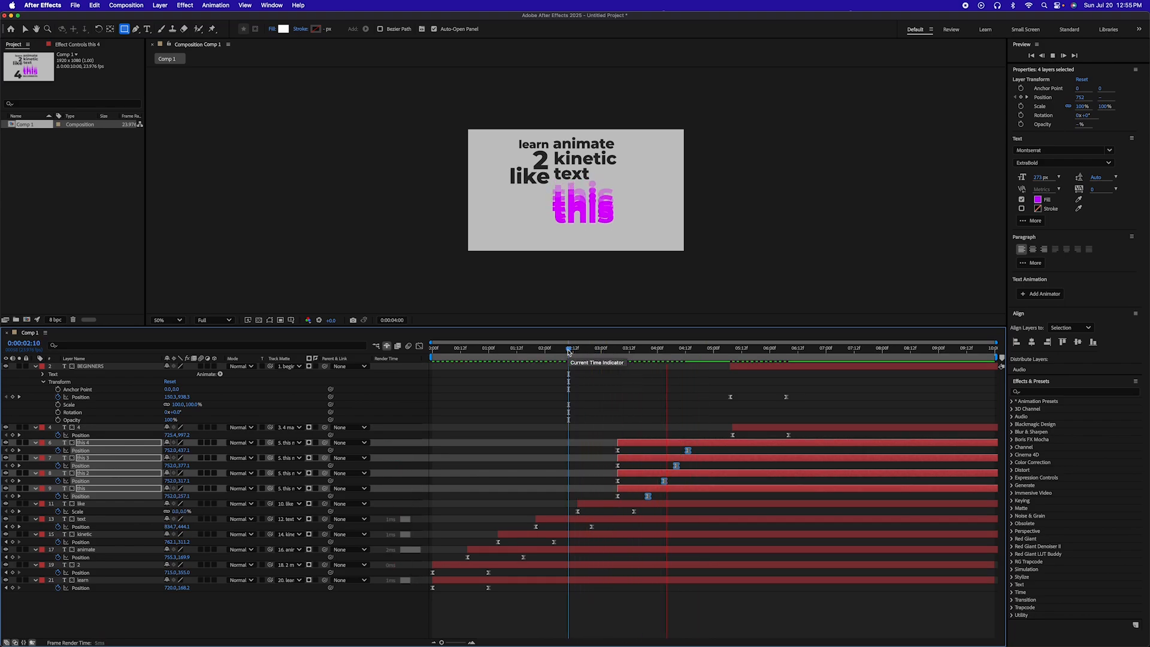
{"action": "key", "text": "space"}
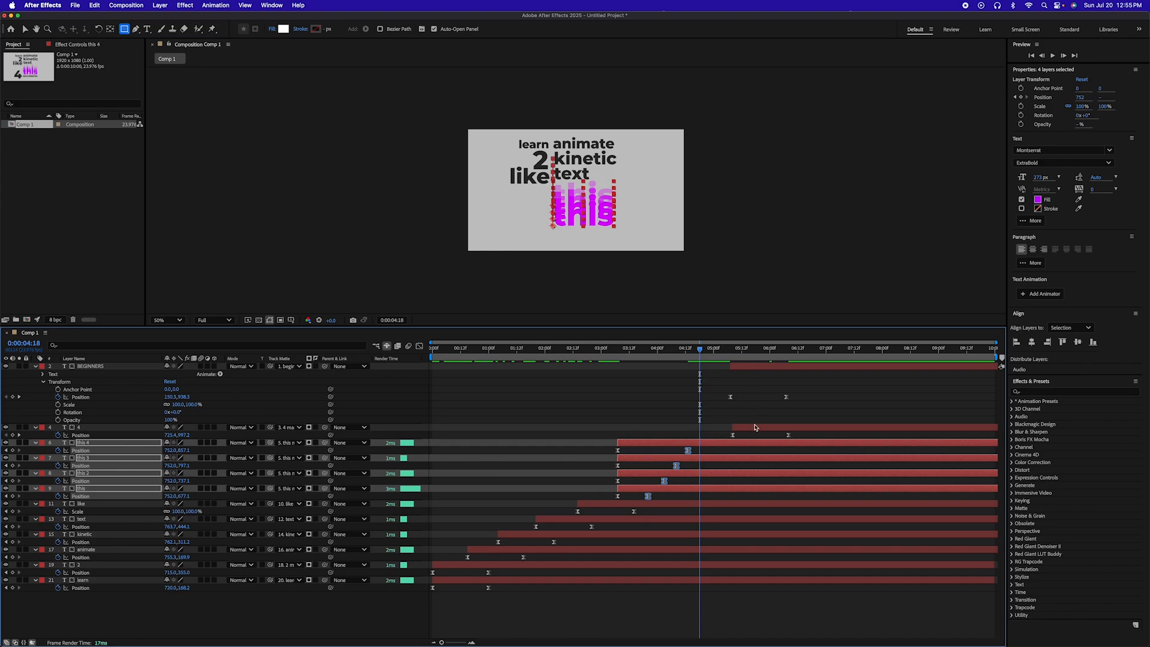
Move the 4 layer earlier to start at about 0:00:04:10 and the BEGINNERS layer to start at about 0:00:04:17.
{"action": "left_click_drag", "start_coordinate": [755, 427], "coordinate": [682, 396]}
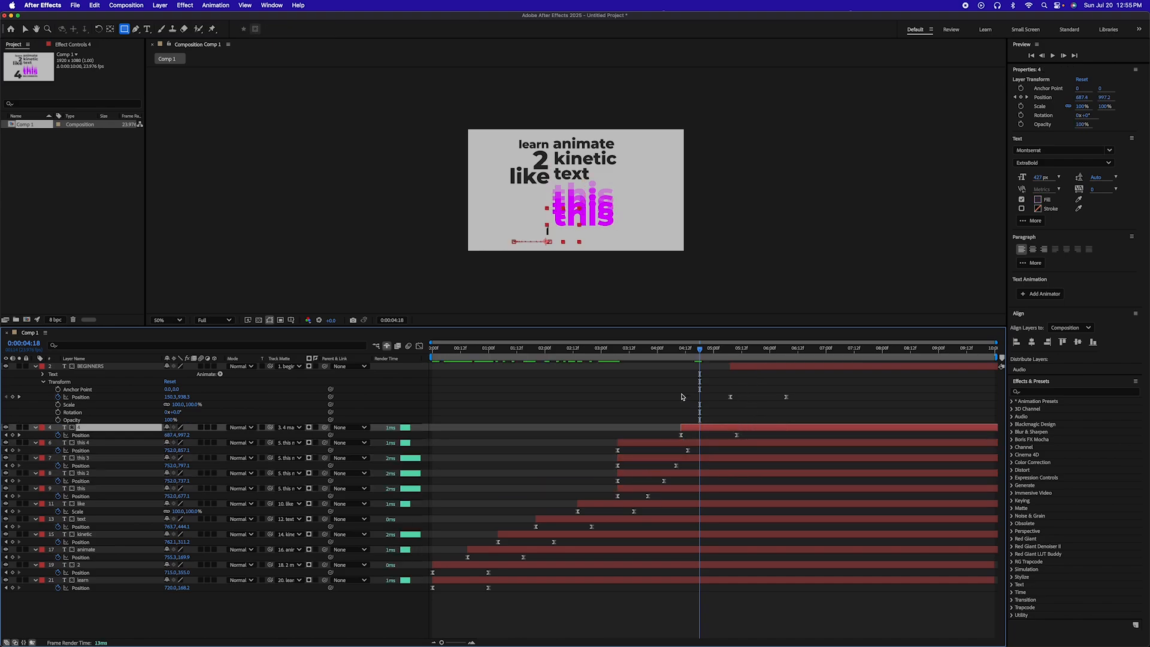
{"action": "left_click_drag", "start_coordinate": [666, 350], "coordinate": [769, 353]}
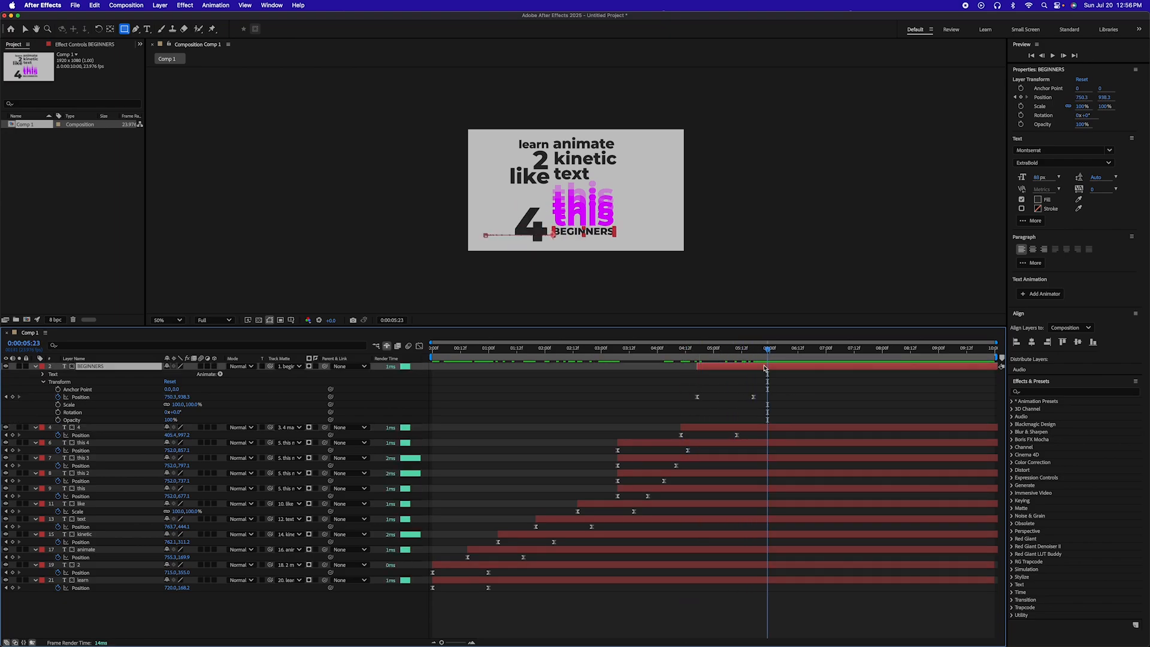
Set the work area to end at about 0:00:06:10 and preview the full text animation.
{"action": "left_click_drag", "start_coordinate": [566, 353], "coordinate": [419, 348]}
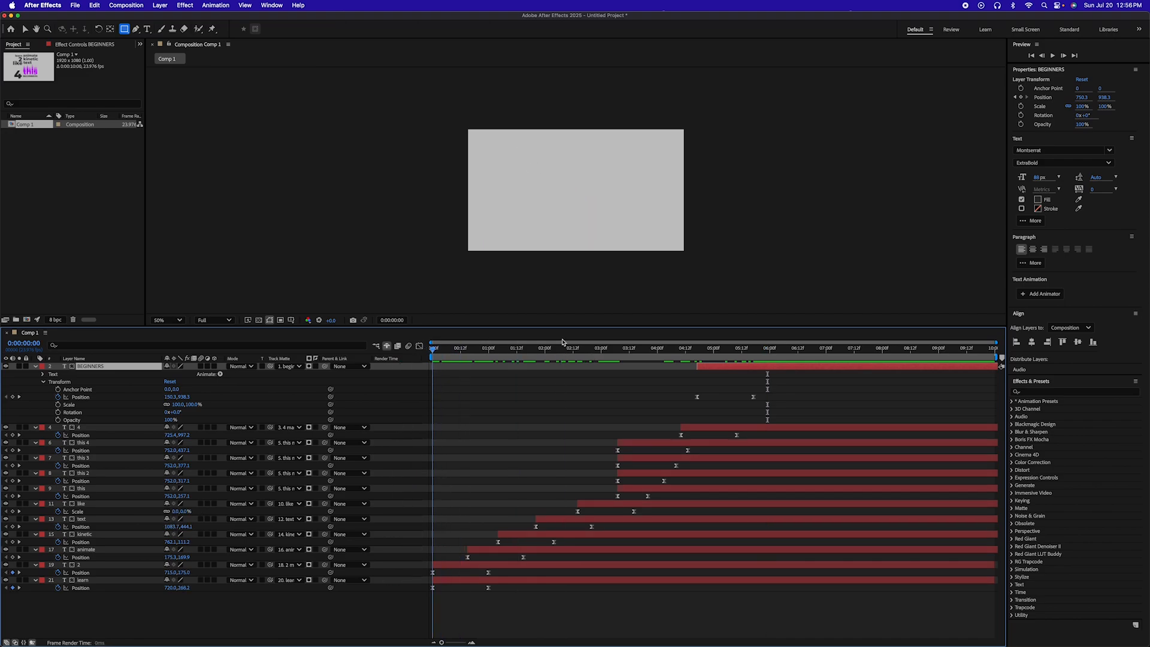
{"action": "left_click_drag", "start_coordinate": [563, 342], "coordinate": [780, 350]}
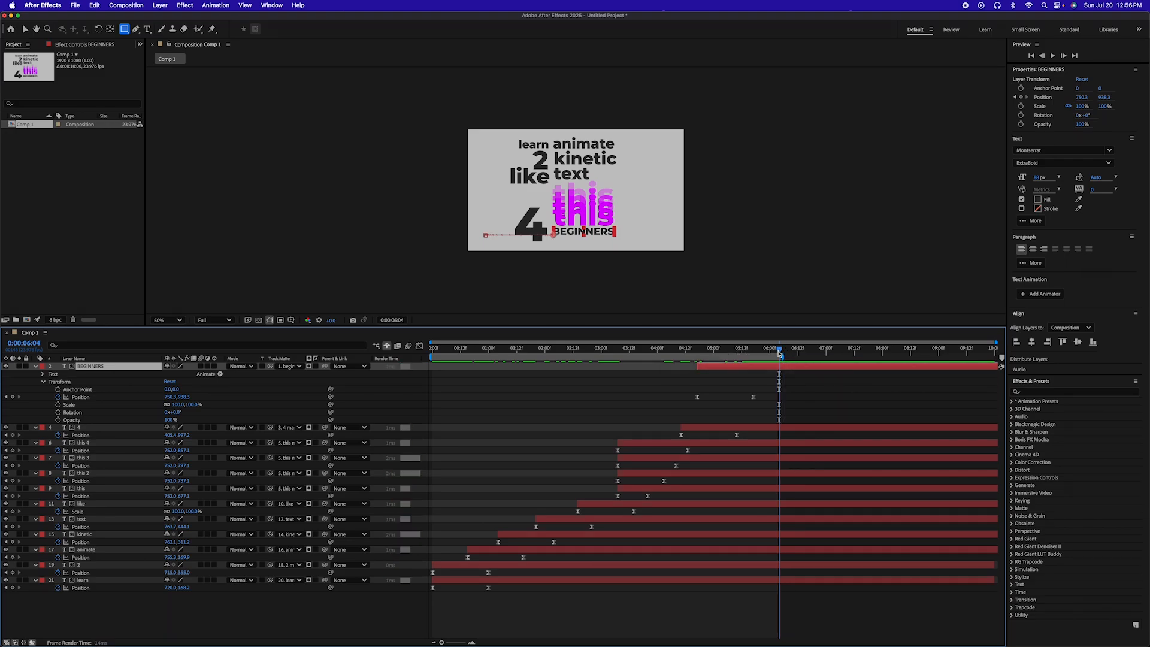
{"action": "key", "text": "Page_Up"}
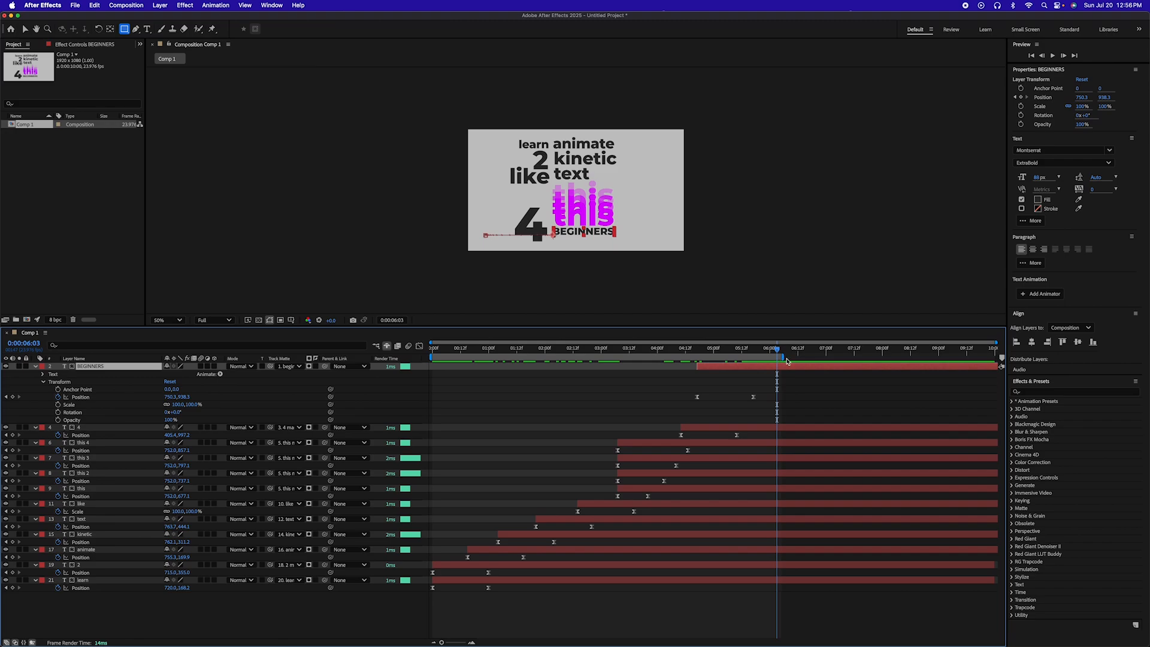
{"action": "mouse_move", "coordinate": [781, 358]}
{"action": "left_mouse_down"}
{"action": "mouse_move", "coordinate": [595, 356]}
{"action": "mouse_move", "coordinate": [839, 356]}
{"action": "mouse_move", "coordinate": [799, 353]}
{"action": "left_mouse_up"}
{"action": "key", "text": "space"}
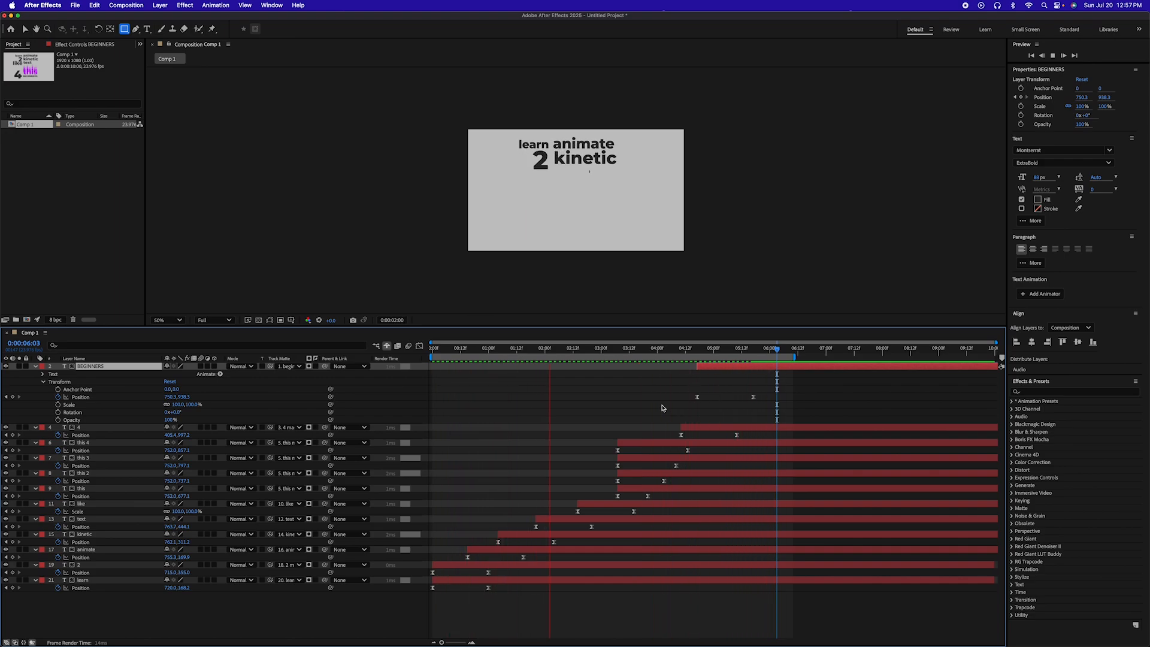
Show the hidden mask layers in the timeline again and return to the start of the composition.
{"action": "left_click", "coordinate": [387, 348]}
{"action": "scroll", "coordinate": [227, 462], "scroll_direction": "down", "scroll_amount": 1}
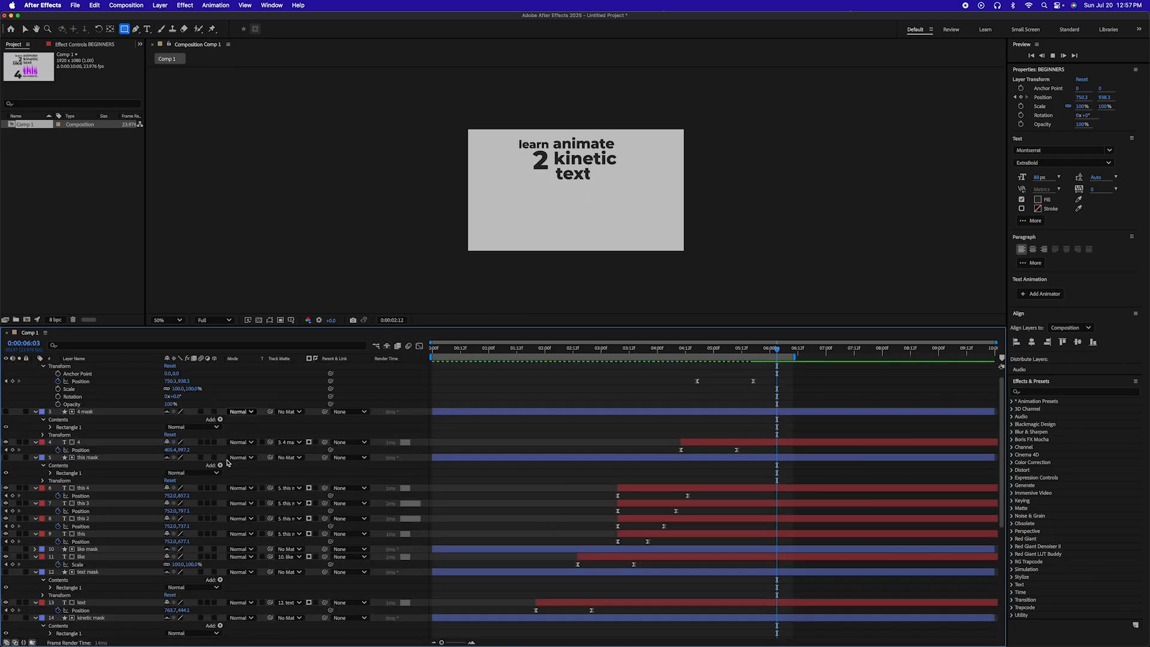
{"action": "scroll", "coordinate": [228, 462], "scroll_direction": "down", "scroll_amount": 8}
{"action": "key", "text": "space"}
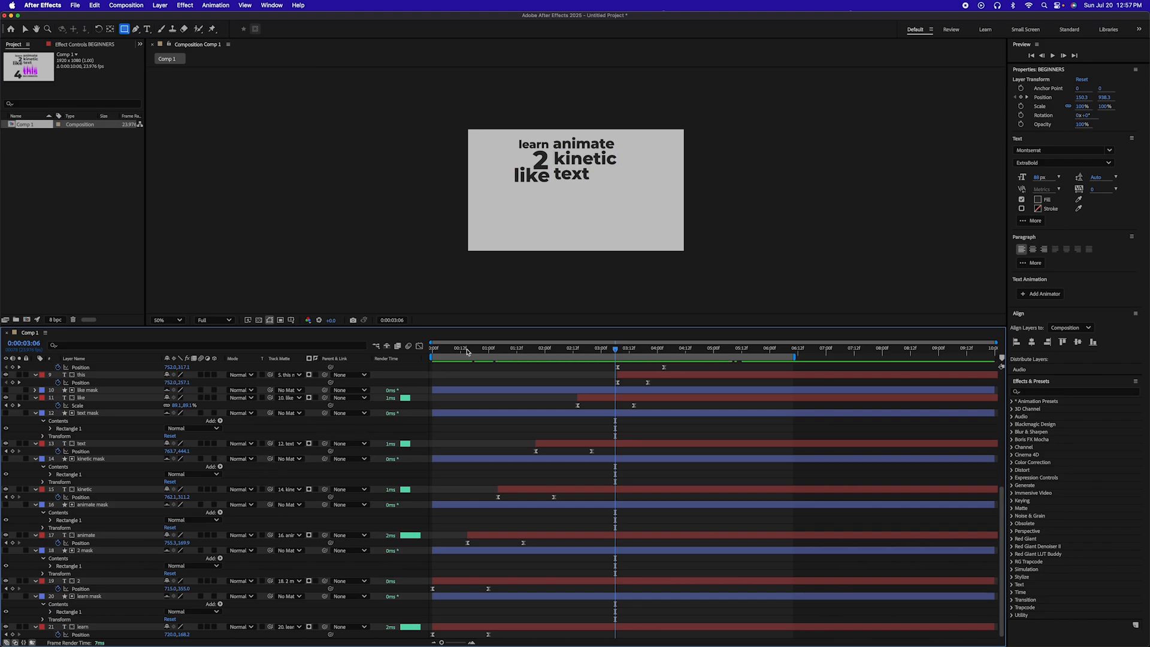
{"action": "left_click_drag", "start_coordinate": [468, 351], "coordinate": [432, 352]}
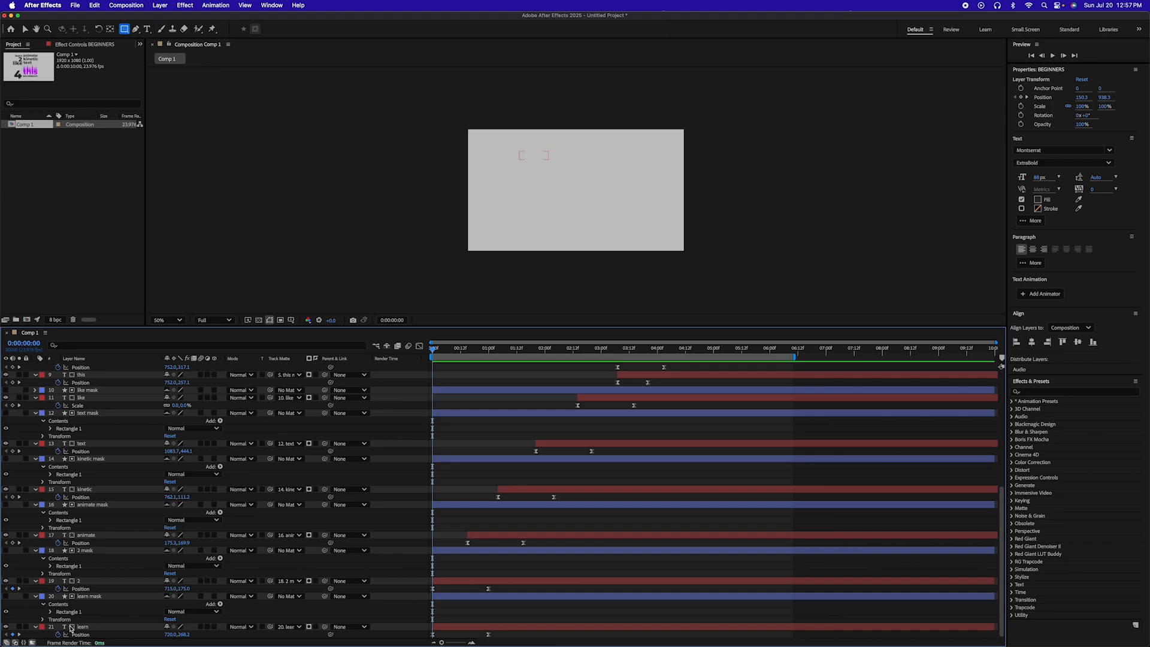
Select all layers, from the learn layer up to the beginner mask, and convert them to 3D layers.
{"action": "left_click", "coordinate": [83, 627]}
{"action": "scroll", "coordinate": [88, 387], "scroll_direction": "up", "scroll_amount": 8}
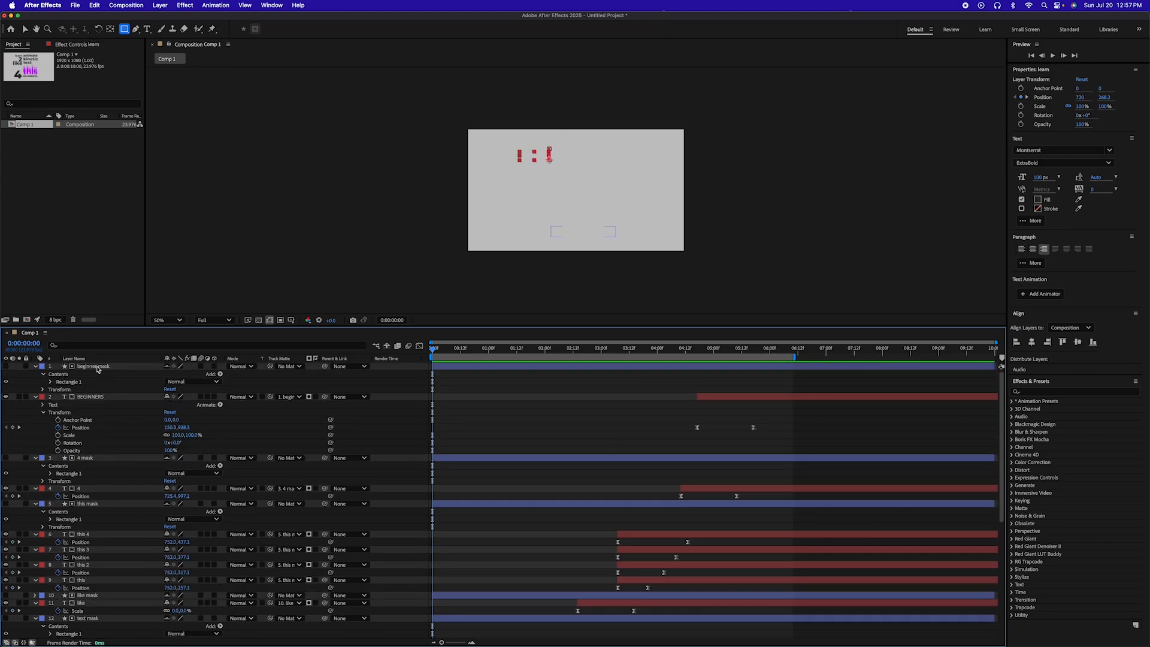
{"action": "key", "text": "super+a"}
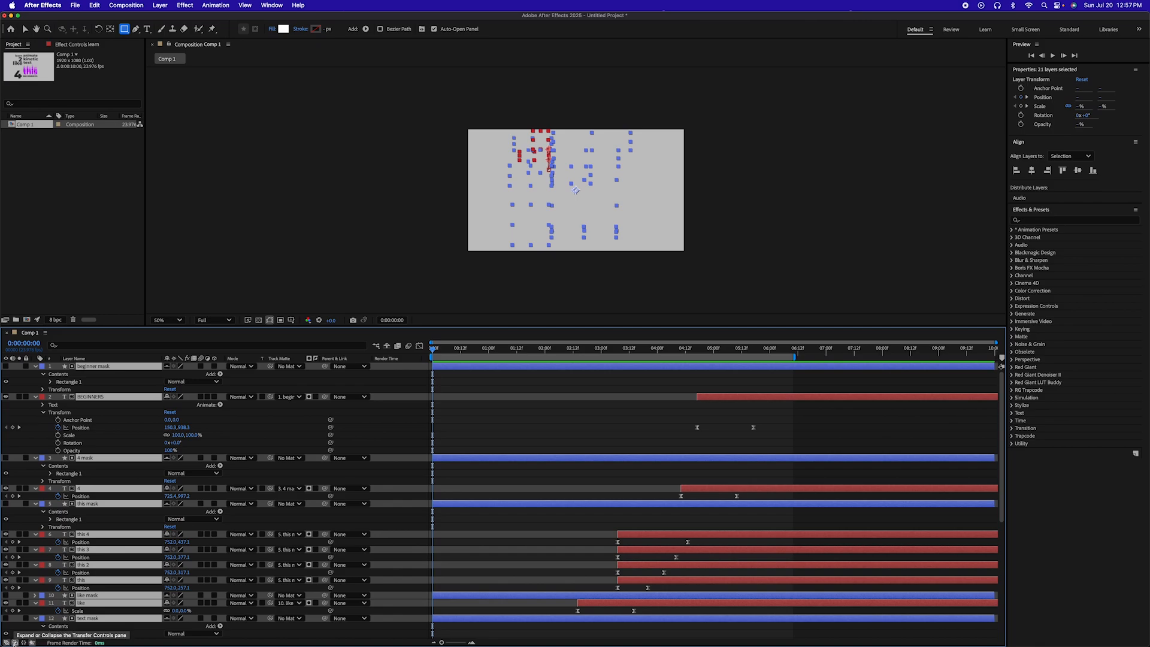
{"action": "left_click", "coordinate": [15, 642]}
{"action": "left_click", "coordinate": [15, 643]}
{"action": "left_click", "coordinate": [6, 643]}
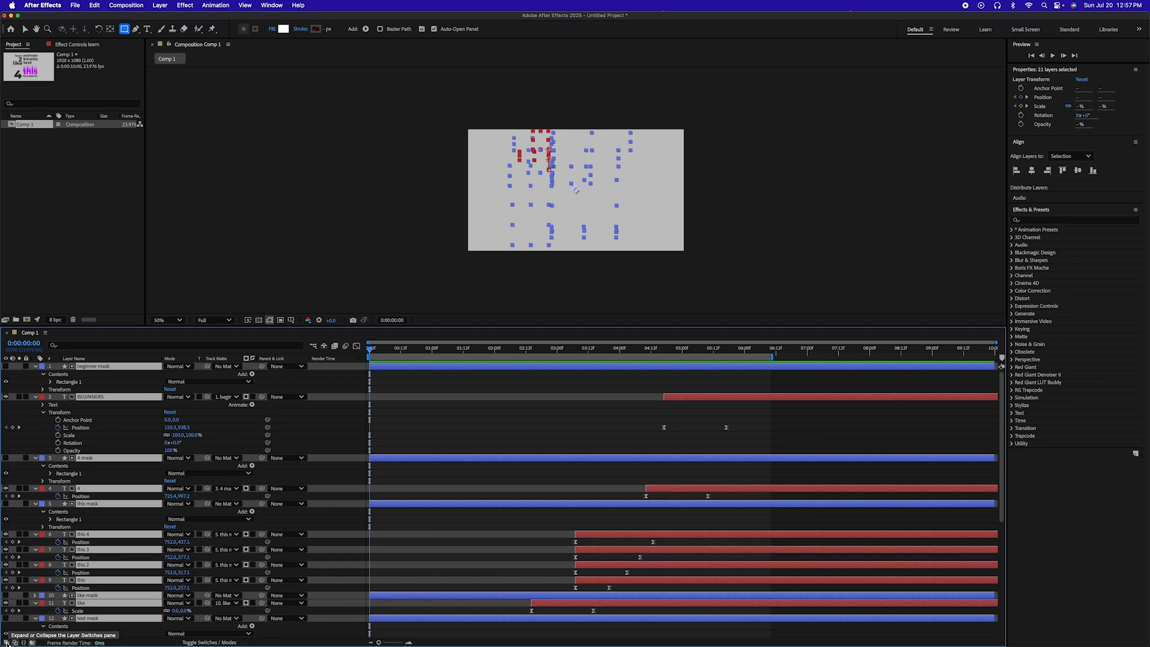
{"action": "left_click", "coordinate": [6, 642]}
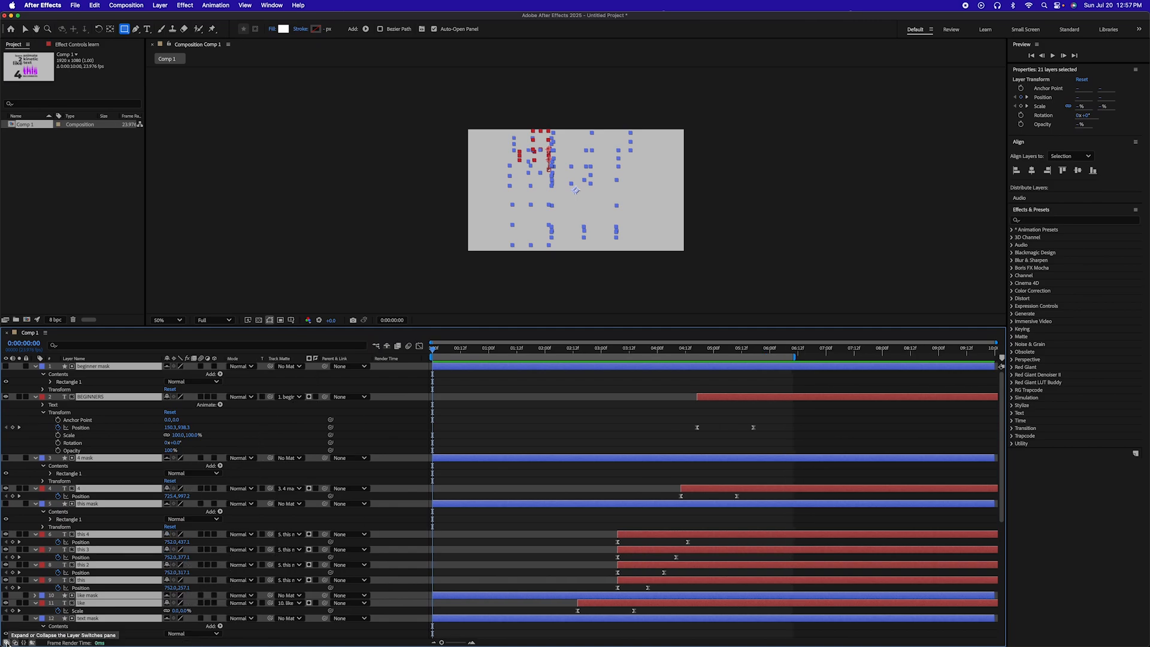
{"action": "left_click", "coordinate": [6, 643]}
{"action": "left_click", "coordinate": [6, 642]}
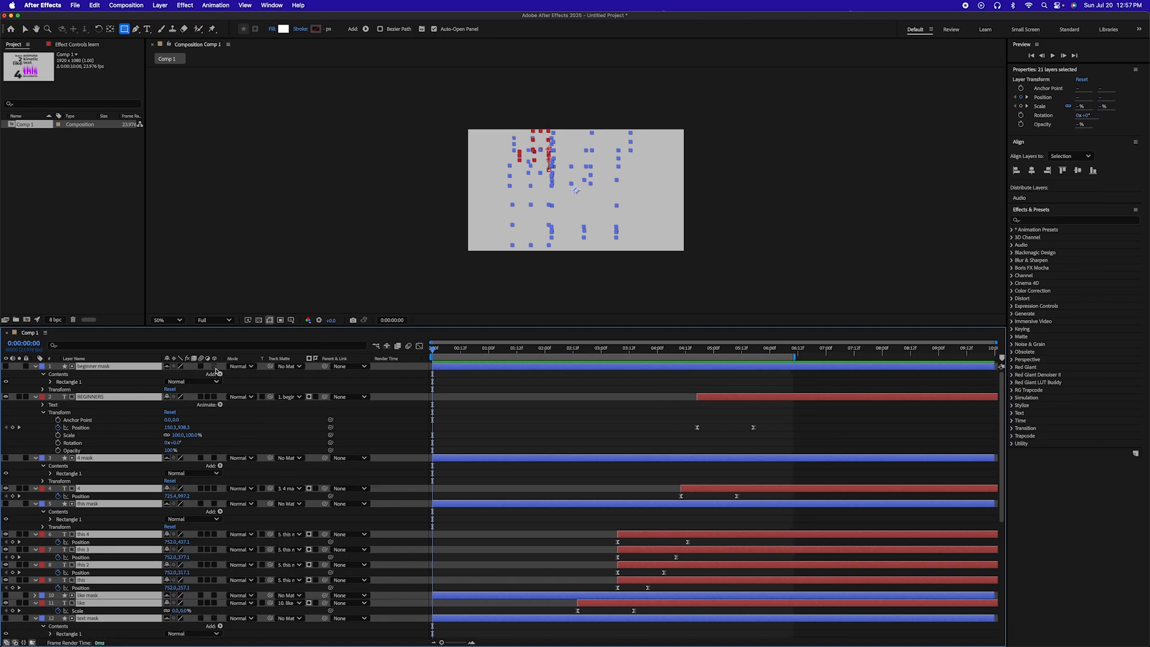
{"action": "left_click", "coordinate": [215, 367]}
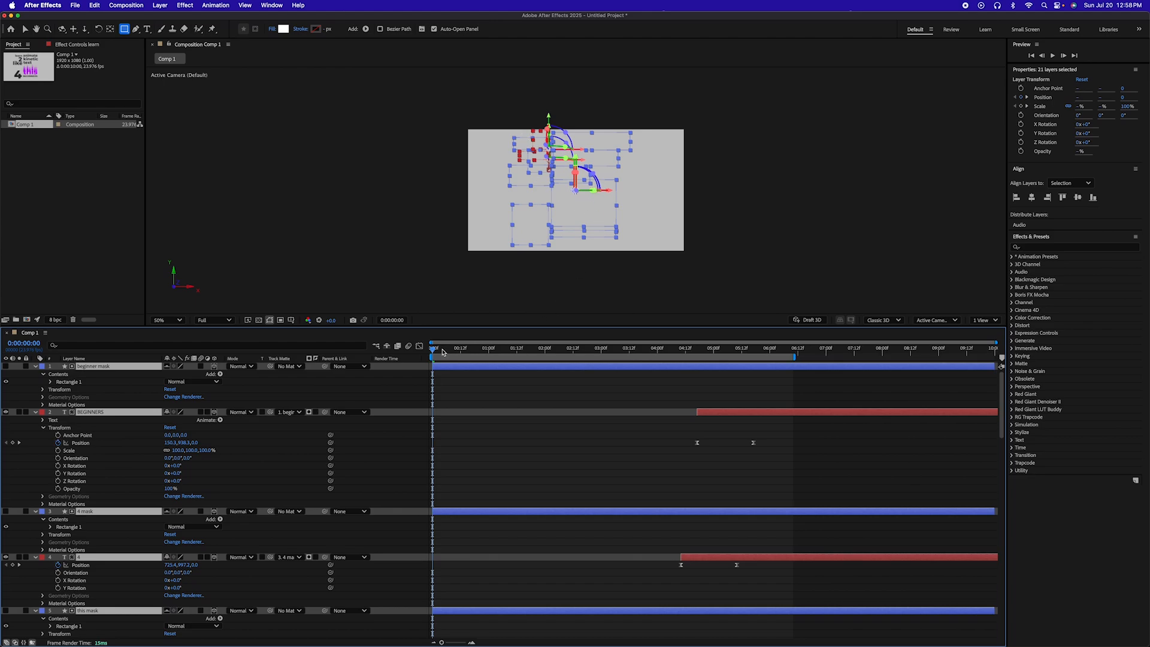
Enable motion blur for all text and mask layers and for the composition, and check it around the BEGINNERS entrance.
{"action": "left_click_drag", "start_coordinate": [443, 351], "coordinate": [732, 357]}
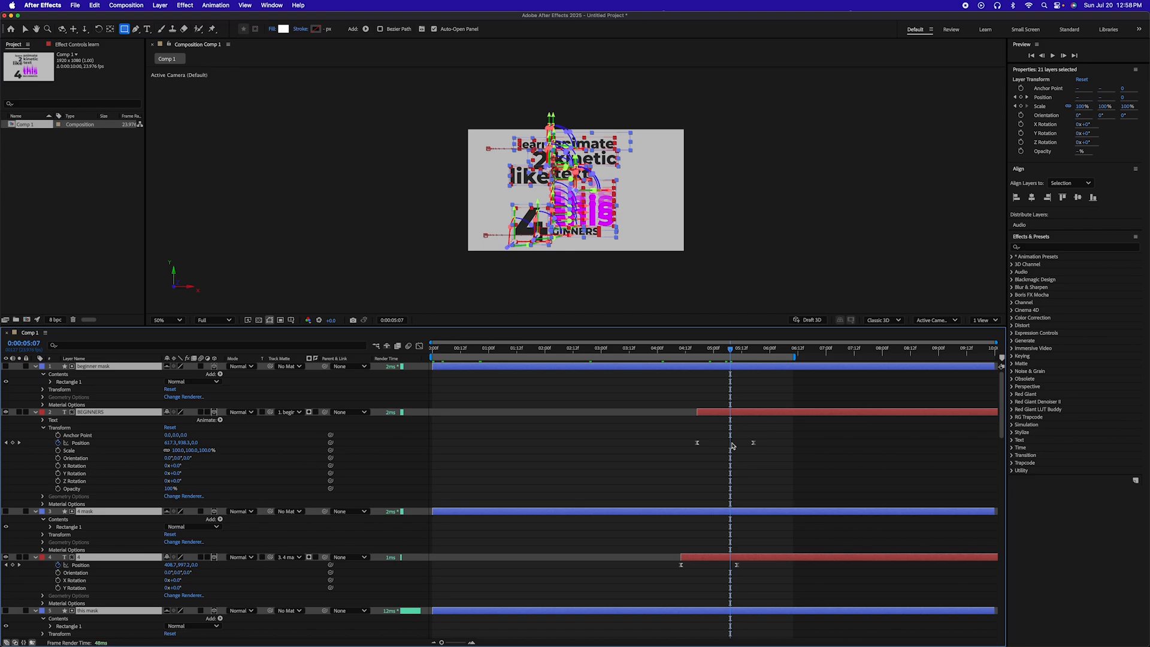
{"action": "mouse_move", "coordinate": [695, 351]}
{"action": "left_mouse_down"}
{"action": "mouse_move", "coordinate": [608, 354]}
{"action": "mouse_move", "coordinate": [685, 353]}
{"action": "left_mouse_up"}
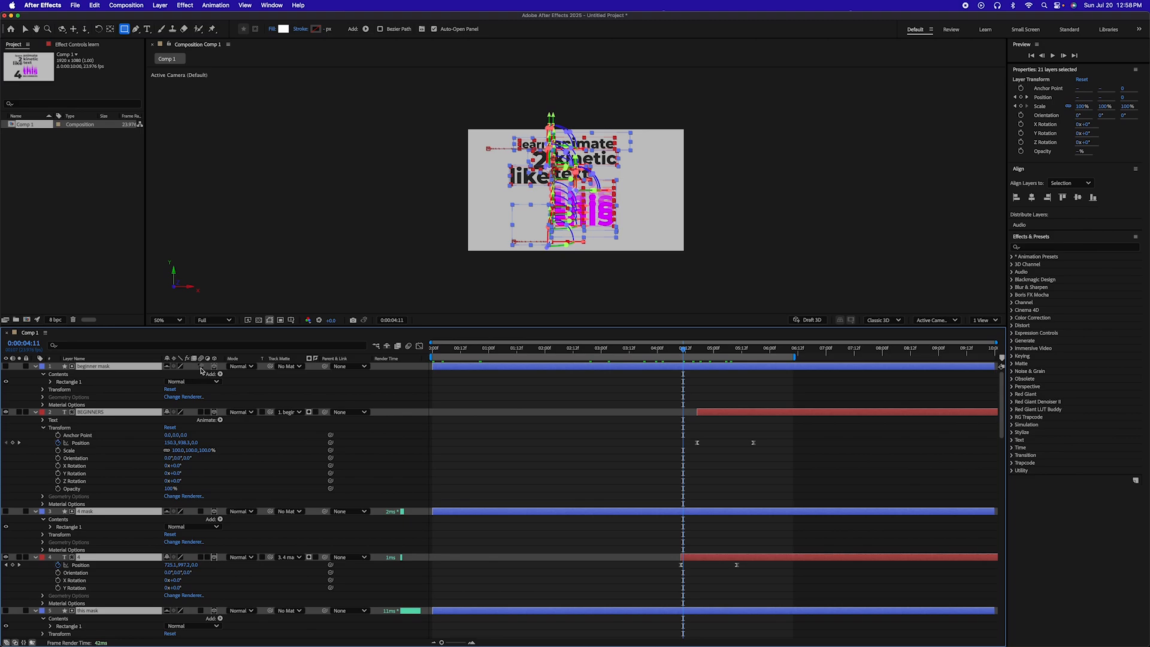
{"action": "left_click", "coordinate": [201, 367]}
{"action": "left_click", "coordinate": [667, 386]}
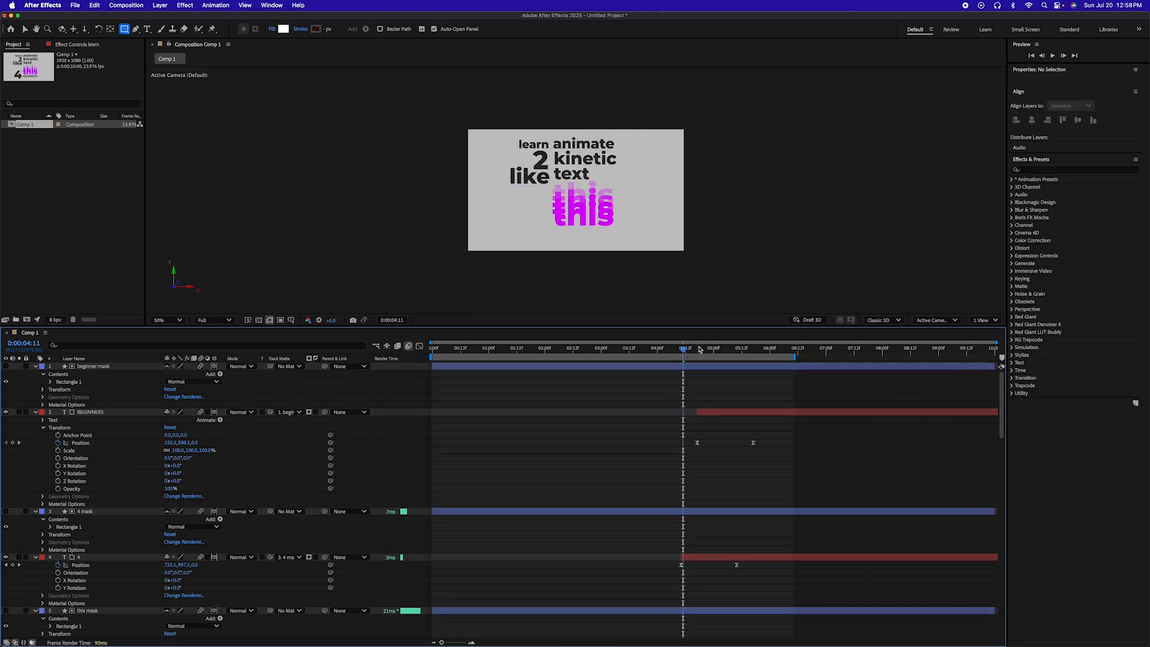
{"action": "left_click_drag", "start_coordinate": [700, 350], "coordinate": [733, 351]}
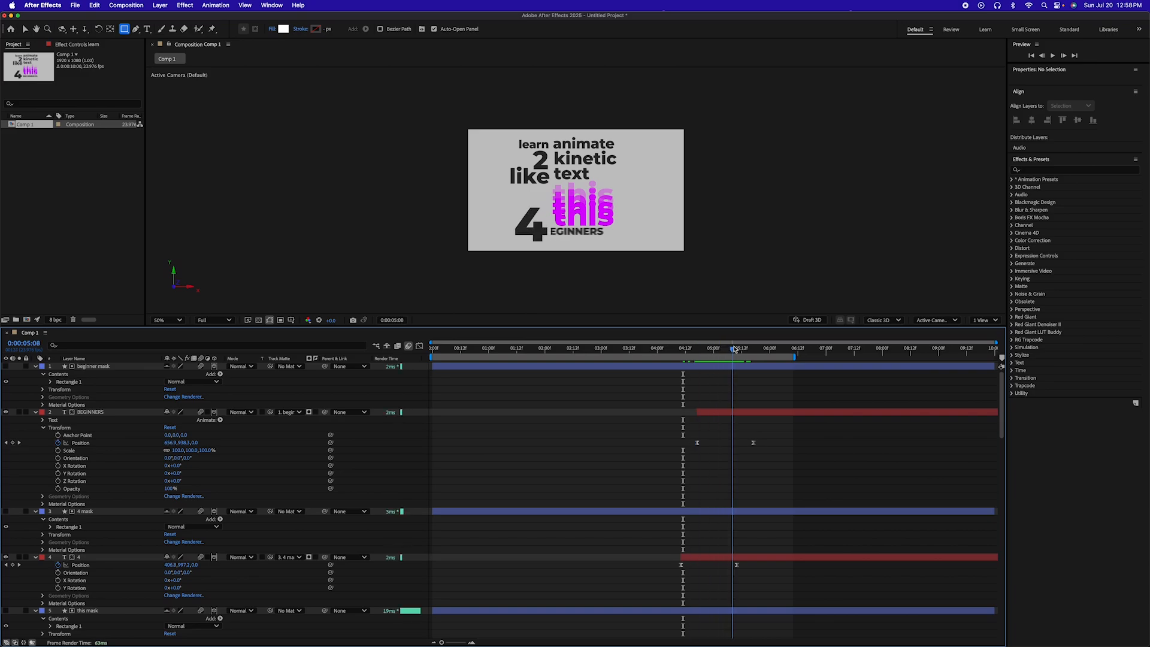
Enlarge the composition view to fit and review the motion blur on the 4 and BEGINNERS words.
{"action": "left_click", "coordinate": [154, 320]}
{"action": "left_click", "coordinate": [173, 336]}
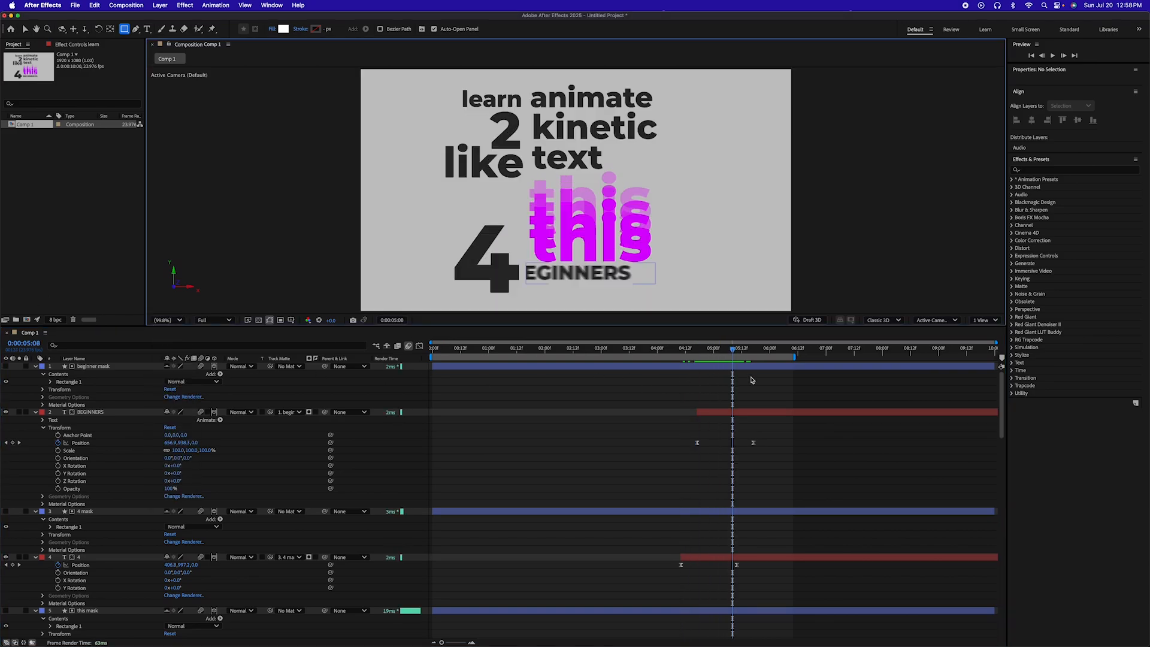
{"action": "left_click_drag", "start_coordinate": [733, 353], "coordinate": [758, 351]}
{"action": "left_click_drag", "start_coordinate": [626, 327], "coordinate": [625, 374]}
{"action": "key", "text": "space"}
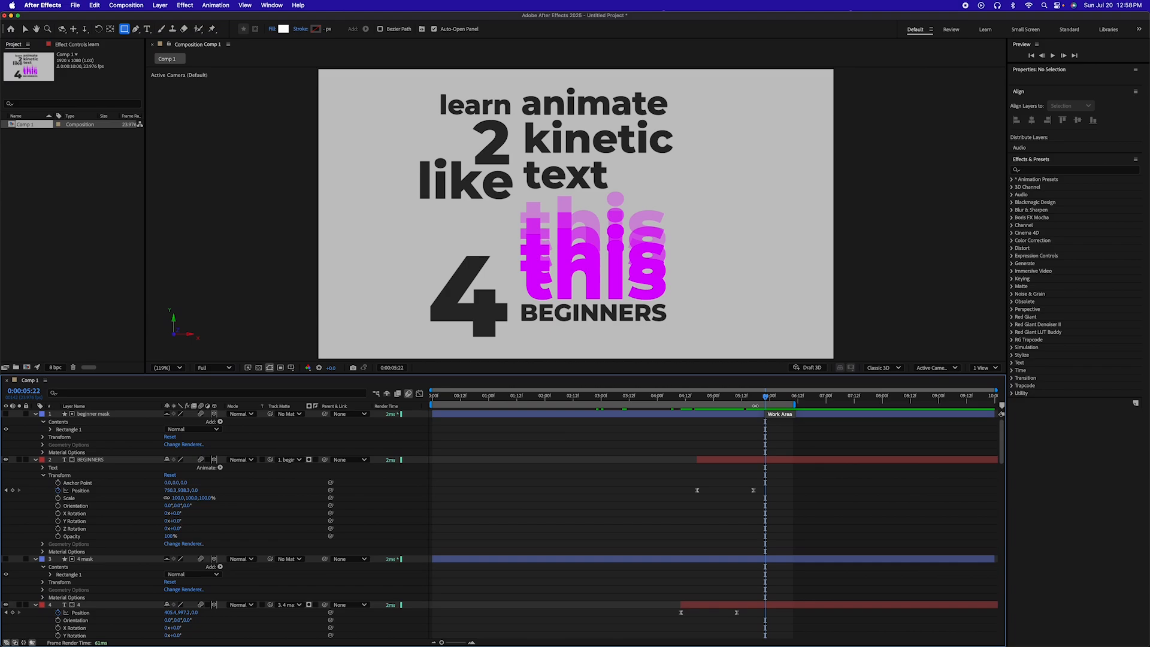
{"action": "left_click_drag", "start_coordinate": [766, 392], "coordinate": [724, 393]}
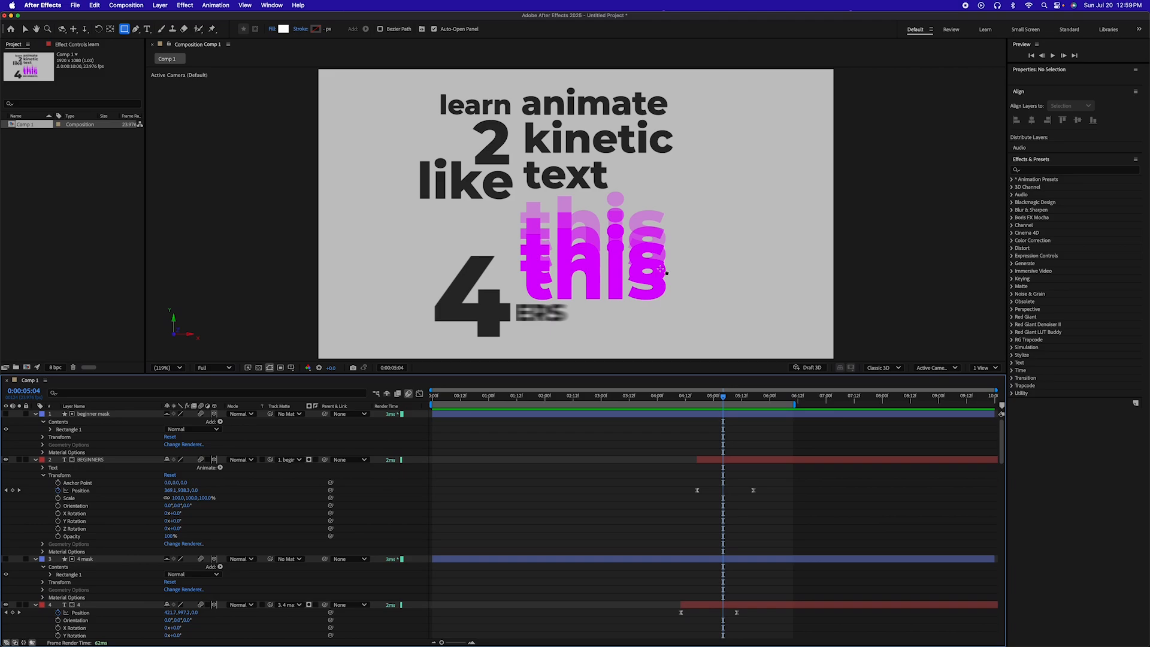
Create a two-node camera layer with the 35mm preset.
{"action": "left_click", "coordinate": [166, 6]}
{"action": "mouse_move", "coordinate": [236, 19]}
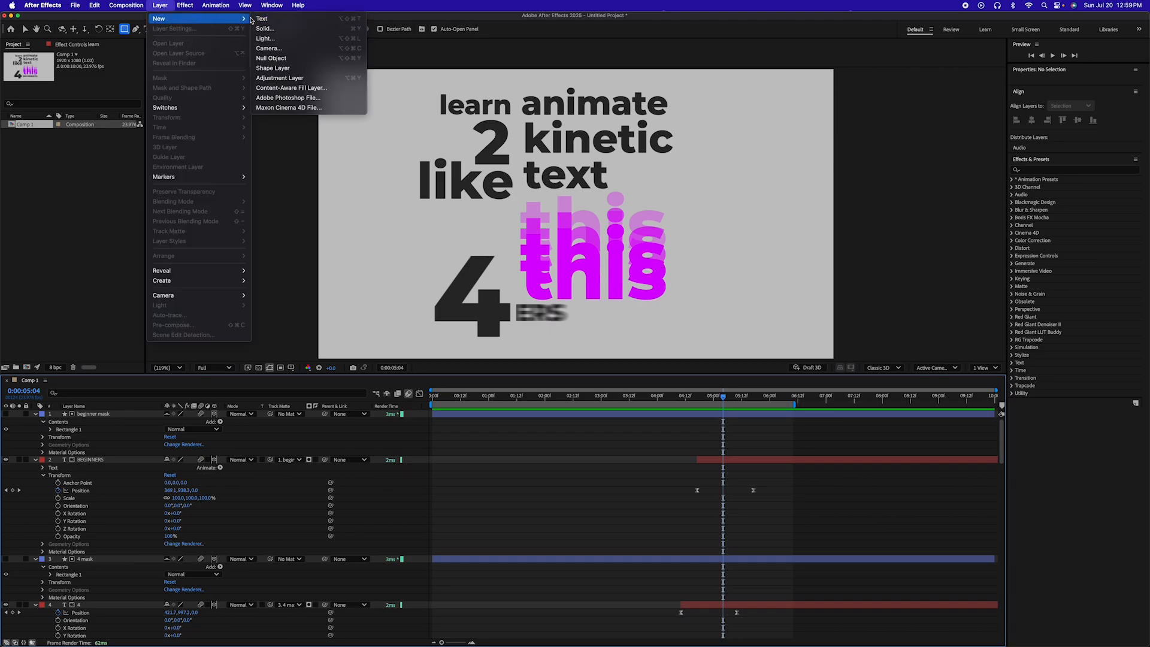
{"action": "left_click", "coordinate": [270, 51]}
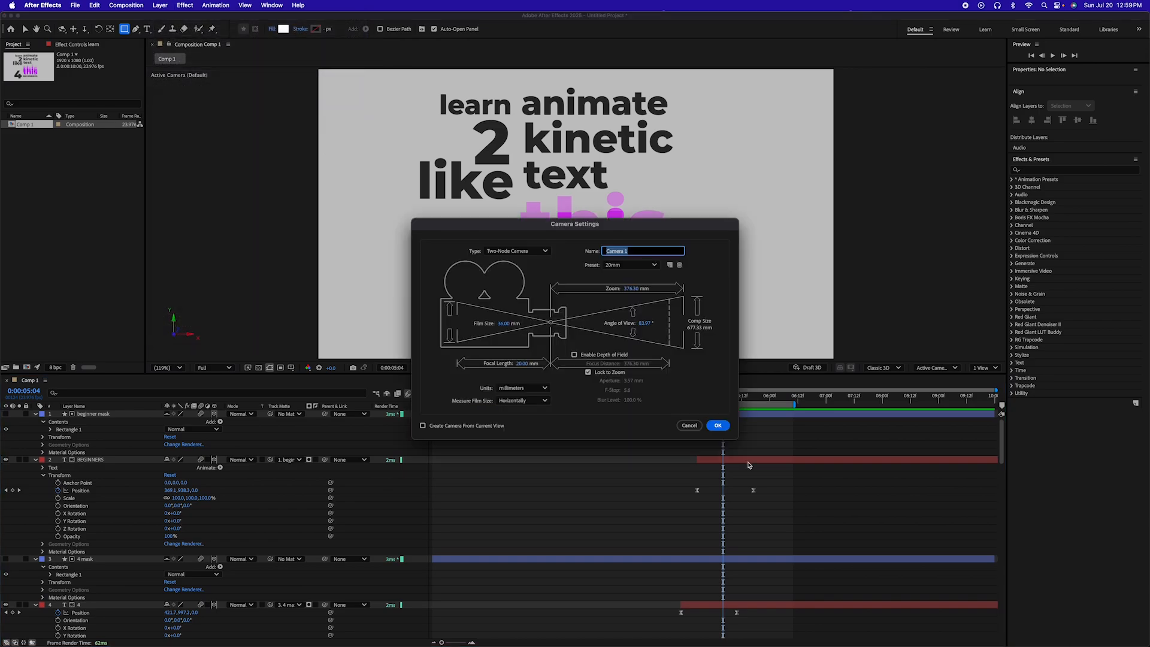
{"action": "left_click", "coordinate": [644, 267]}
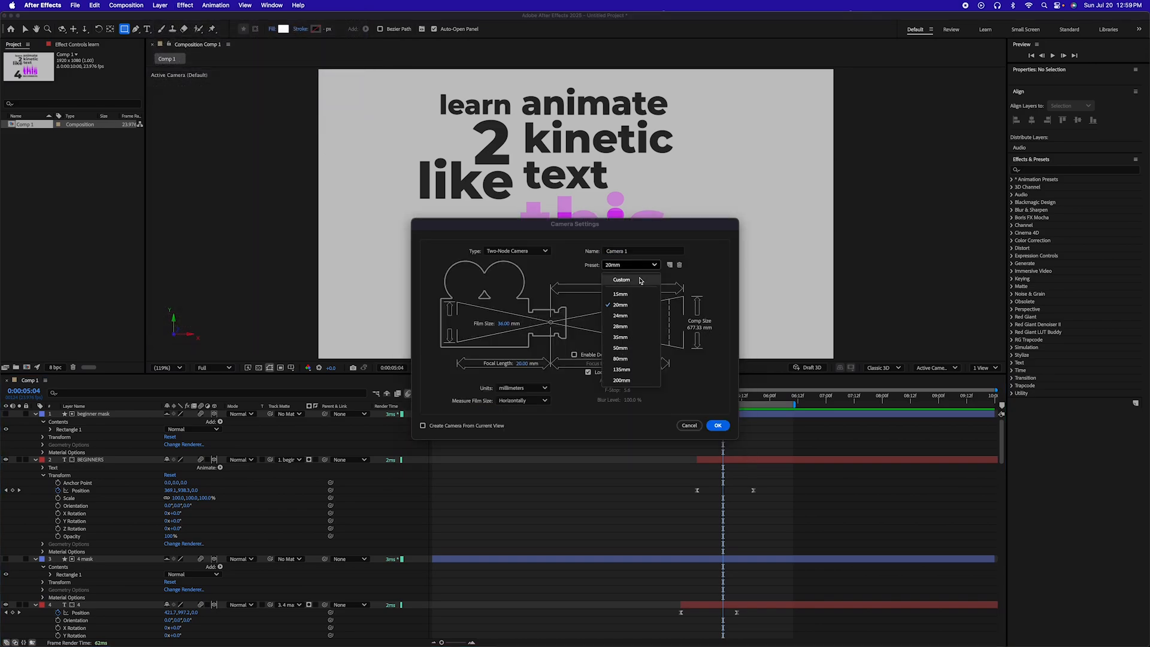
{"action": "left_click", "coordinate": [631, 339]}
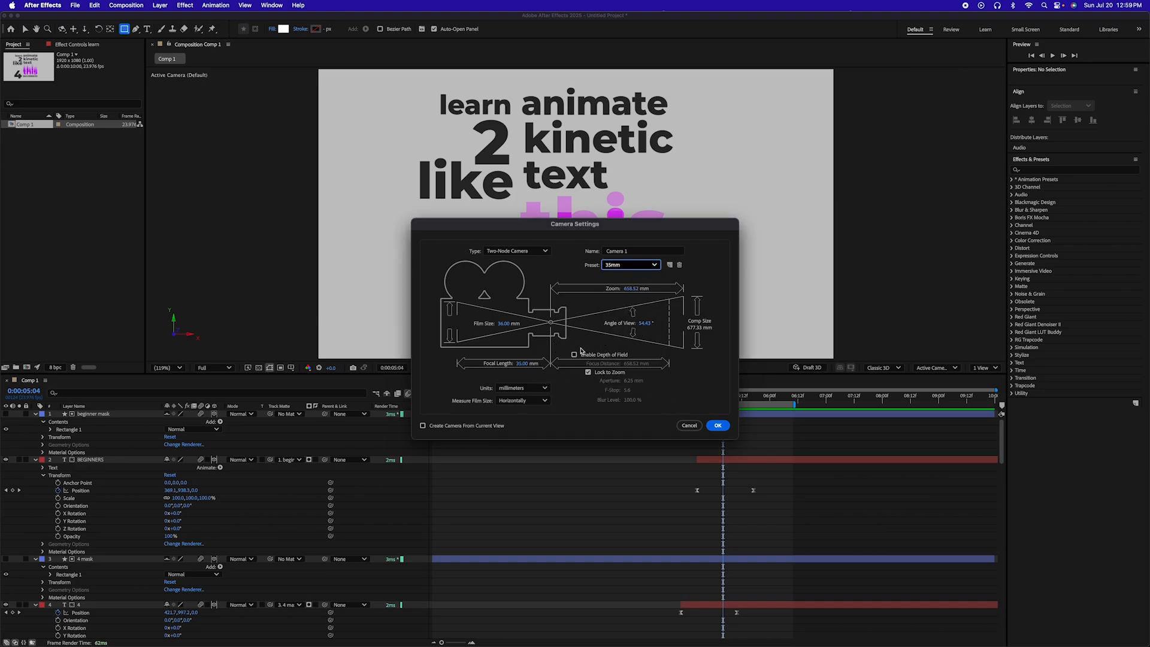
{"action": "left_click", "coordinate": [718, 426]}
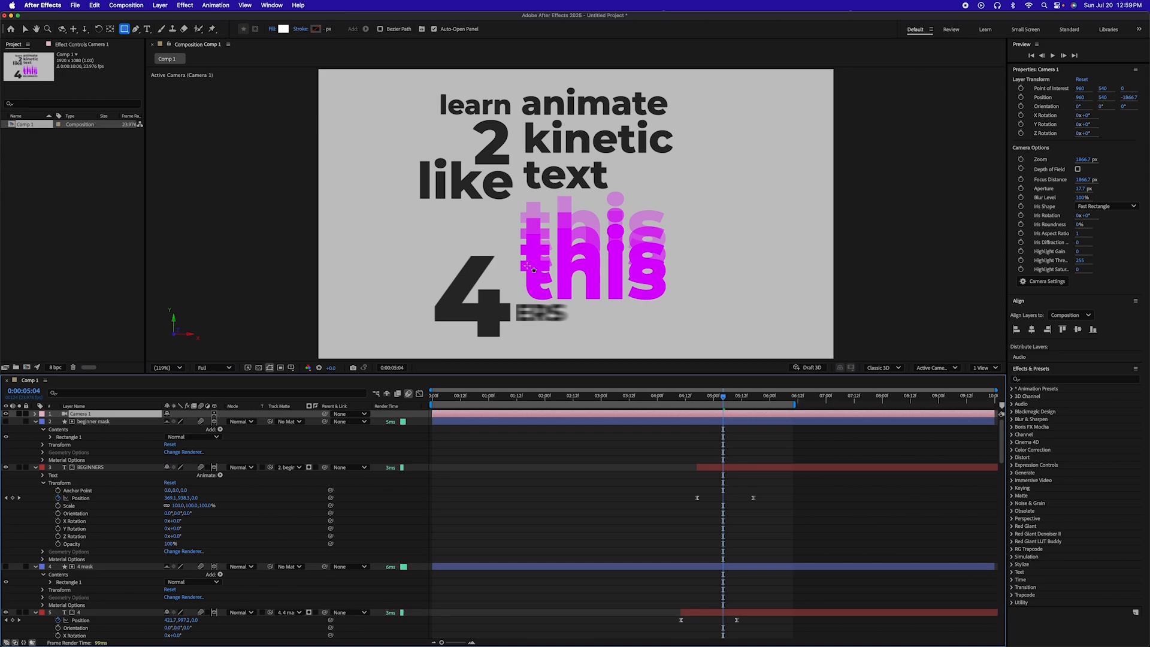
Add Point of Interest and Position keyframes to the camera at 0:00:00:19.
{"action": "left_click_drag", "start_coordinate": [433, 395], "coordinate": [472, 388]}
{"action": "left_click", "coordinate": [35, 414]}
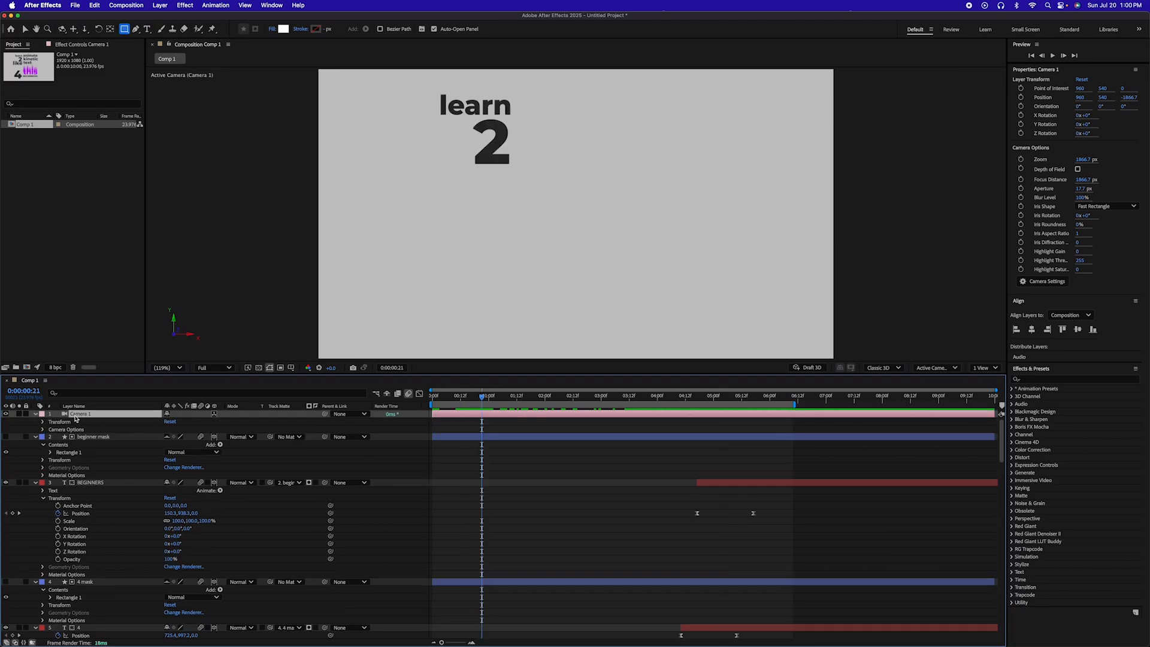
{"action": "left_click", "coordinate": [42, 422]}
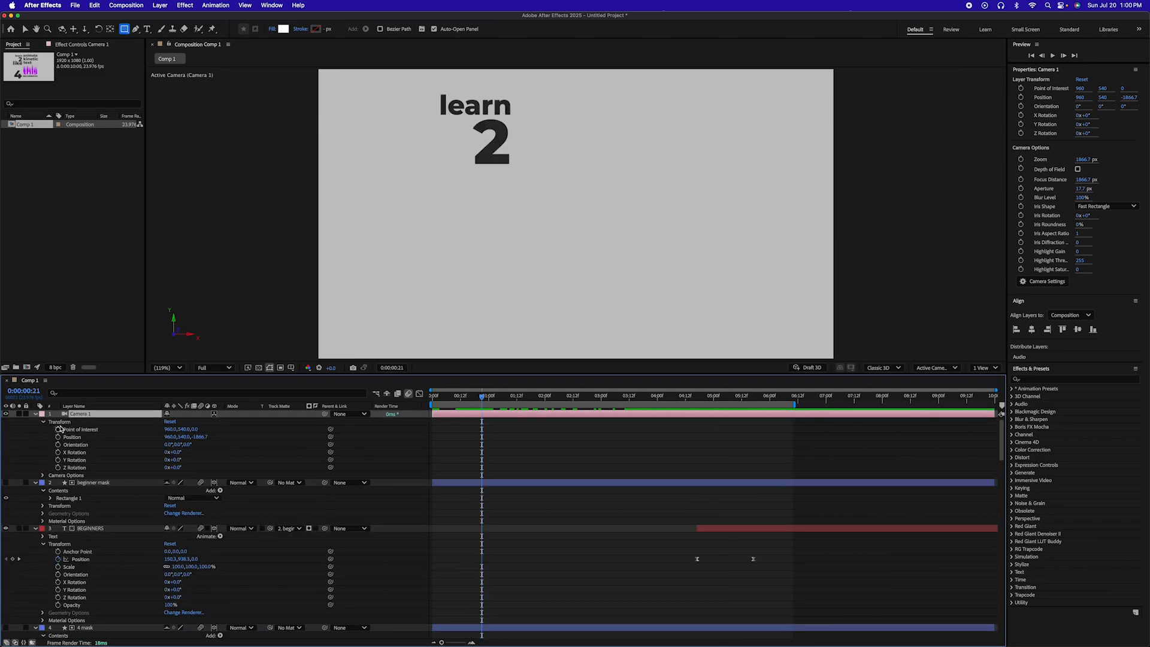
{"action": "key", "text": "Page_Up"}
{"action": "key", "text": "Page_Up"}
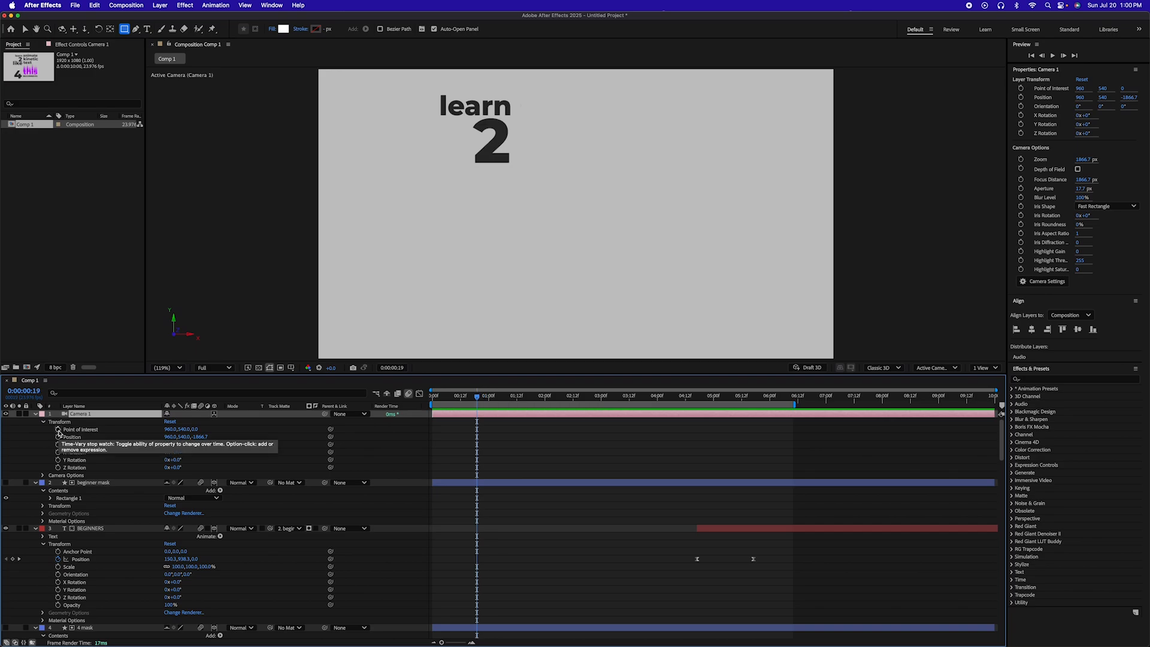
{"action": "left_click", "coordinate": [58, 430]}
{"action": "left_click", "coordinate": [59, 437]}
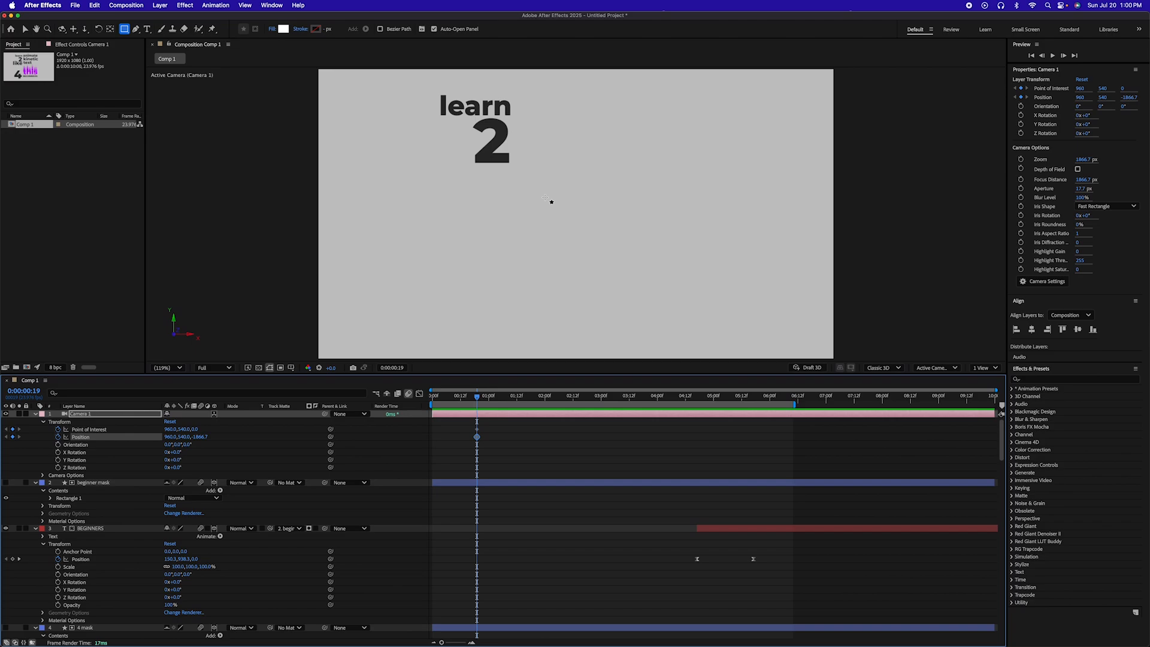
Pan the camera toward the learn 2 words and dolly it back to a Position of about 886, 512, -2171.
{"action": "key", "text": "y"}
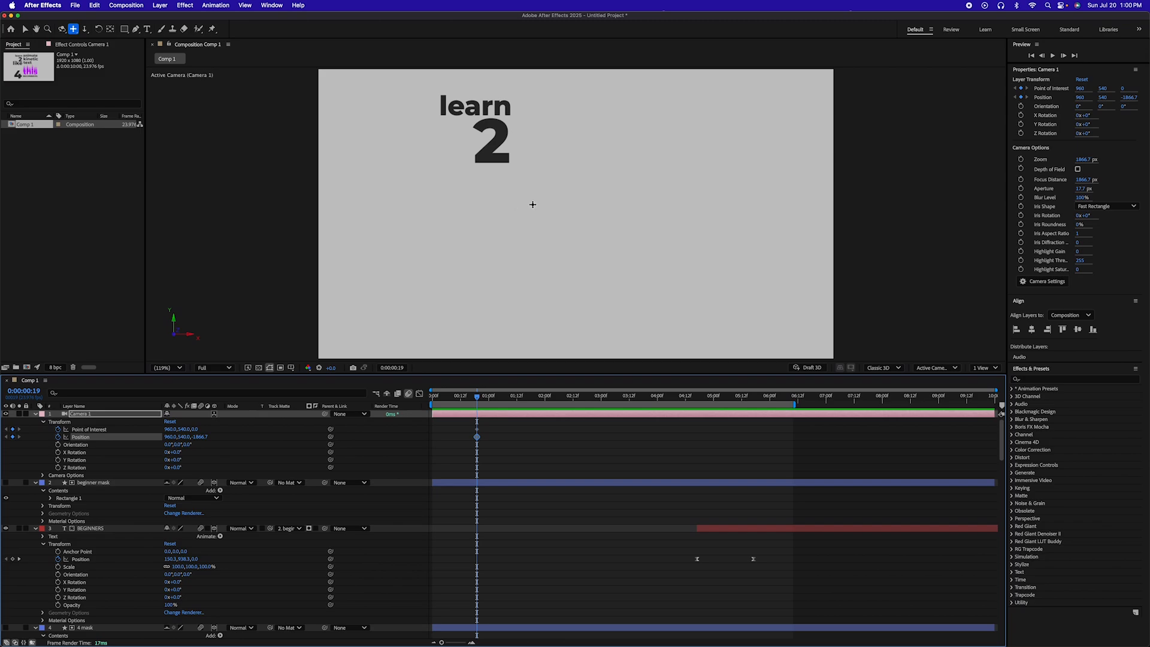
{"action": "mouse_move", "coordinate": [520, 201]}
{"action": "left_mouse_down"}
{"action": "mouse_move", "coordinate": [545, 213]}
{"action": "mouse_move", "coordinate": [545, 247]}
{"action": "mouse_move", "coordinate": [517, 240]}
{"action": "mouse_move", "coordinate": [539, 208]}
{"action": "left_mouse_up"}
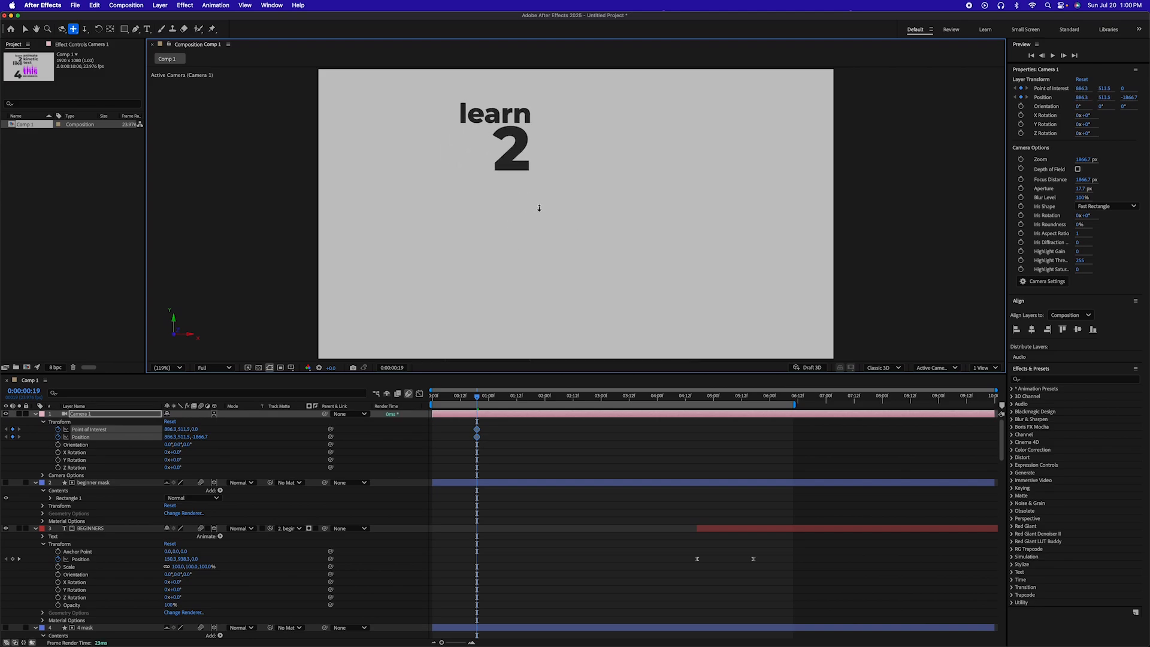
{"action": "key", "text": "c"}
{"action": "left_click_drag", "start_coordinate": [539, 220], "coordinate": [494, 213]}
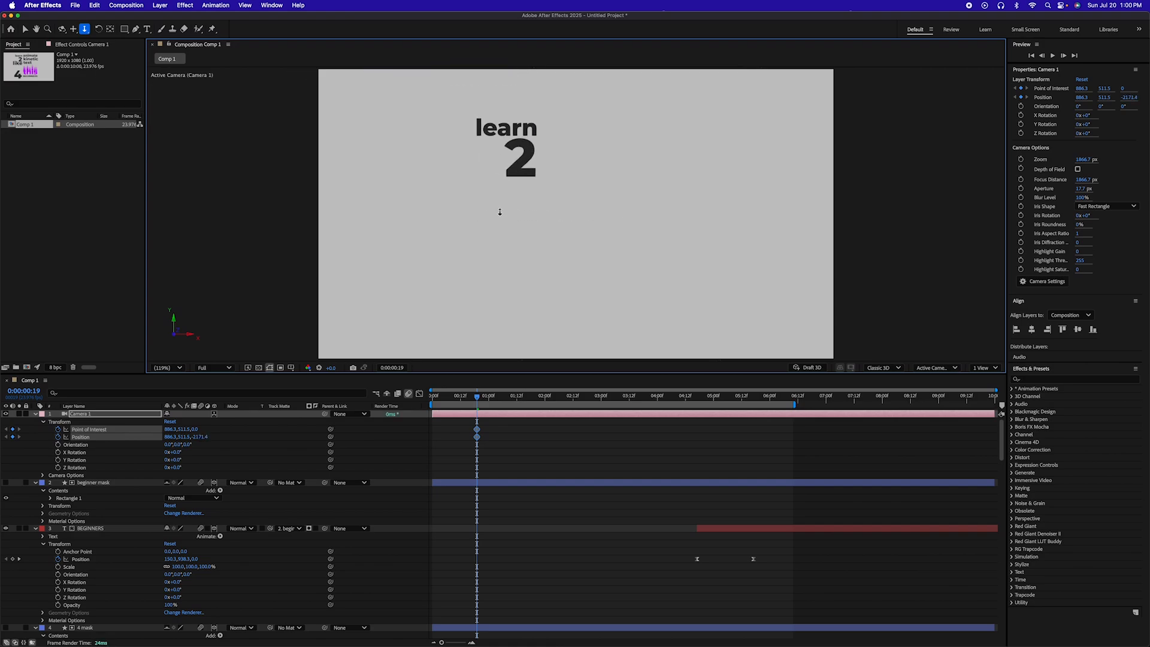
Orbit and reframe the camera on learn 2, with Position about 1742, 547, -1999 and Point of Interest about 836, 405, -31.
{"action": "key", "text": "c"}
{"action": "left_click_drag", "start_coordinate": [558, 203], "coordinate": [530, 201]}
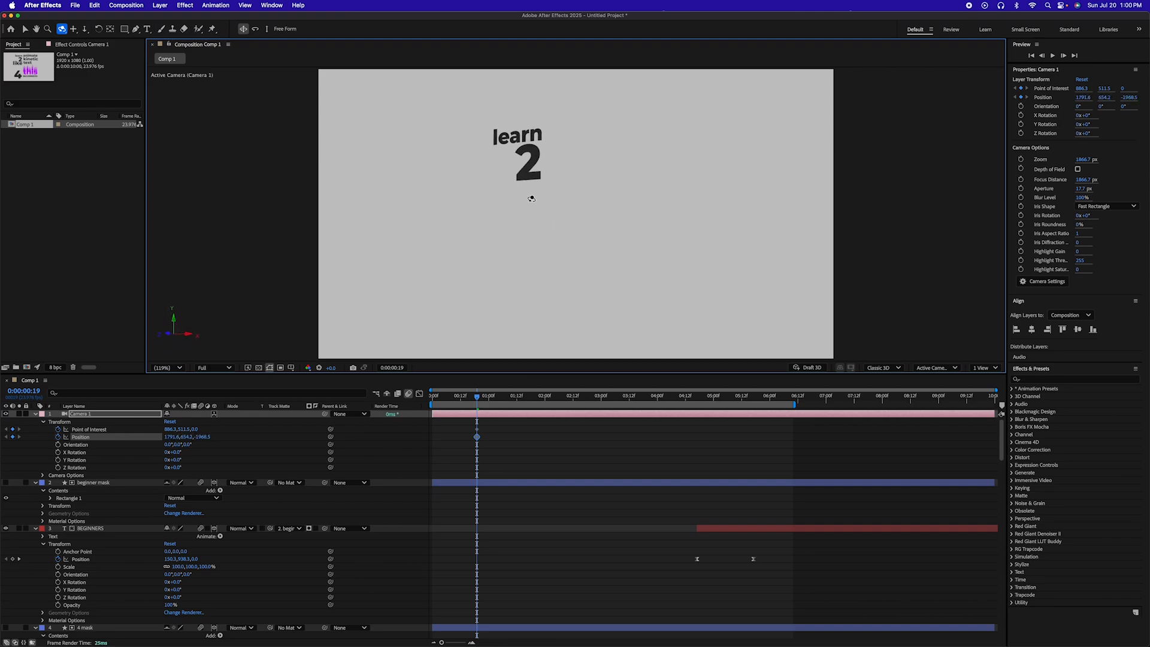
{"action": "key", "text": "c"}
{"action": "left_click_drag", "start_coordinate": [543, 211], "coordinate": [550, 233]}
{"action": "key", "text": "c"}
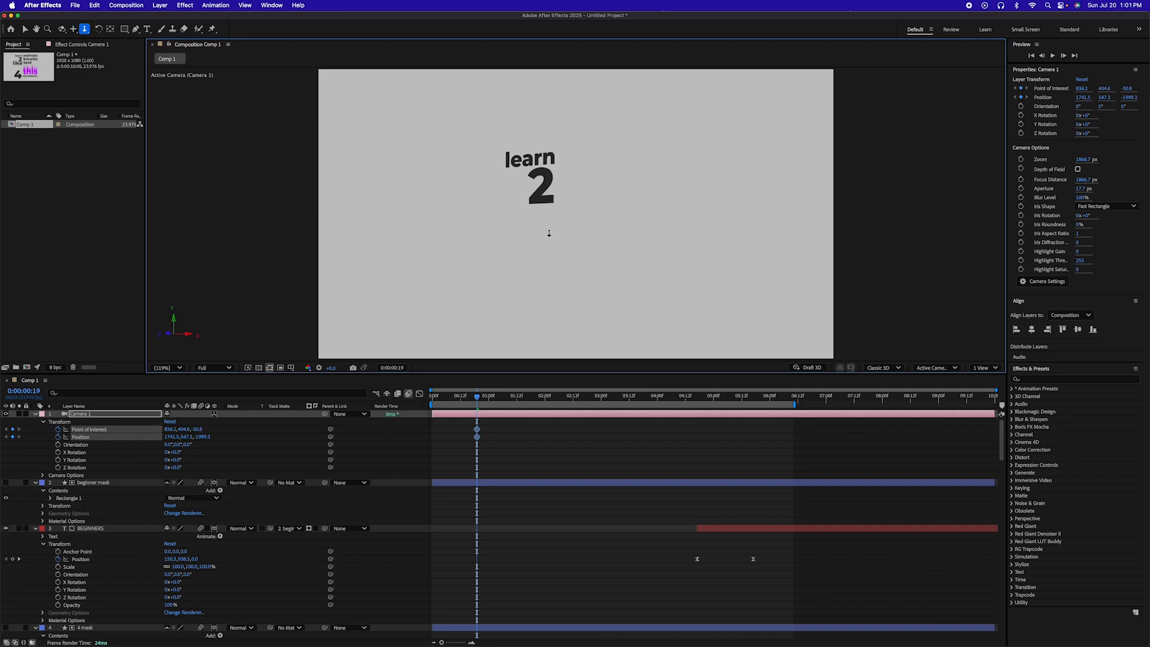
{"action": "key", "text": "c"}
{"action": "key", "text": "c"}
{"action": "key", "text": "c"}
{"action": "key", "text": "c"}
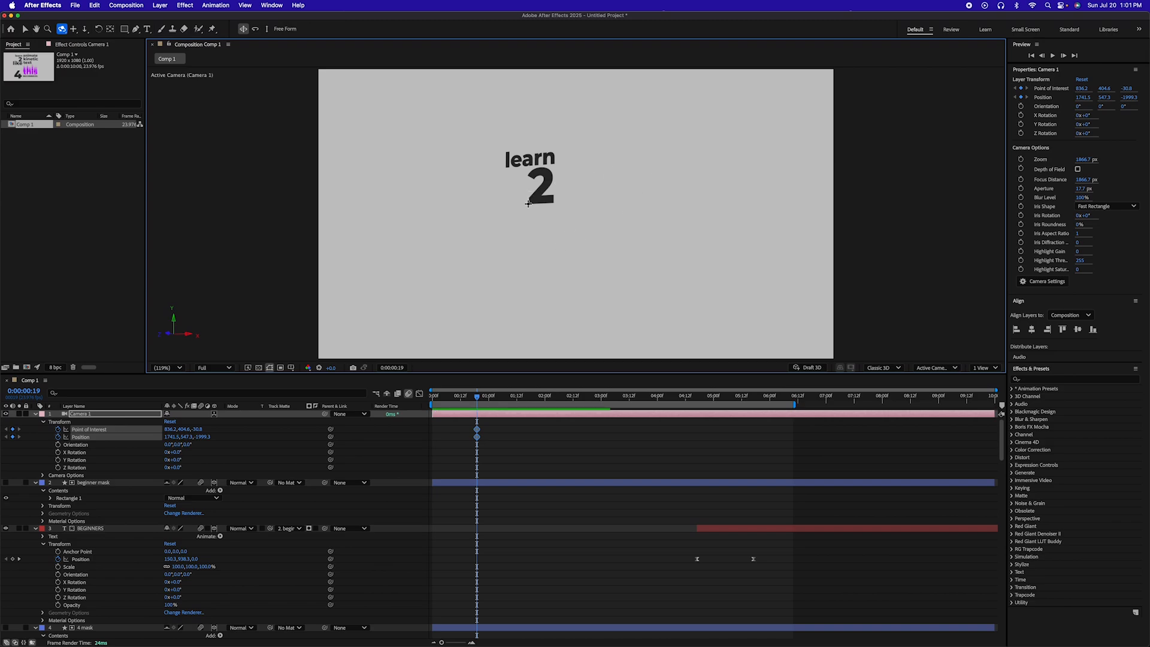
Move the camera closer to the learn 2 words at 0:00:00:19, to a Position of about 1254, 471, -940.
{"action": "key", "text": "c"}
{"action": "key", "text": "c"}
{"action": "left_click_drag", "start_coordinate": [527, 205], "coordinate": [655, 203]}
{"action": "key", "text": "c"}
{"action": "key", "text": "c"}
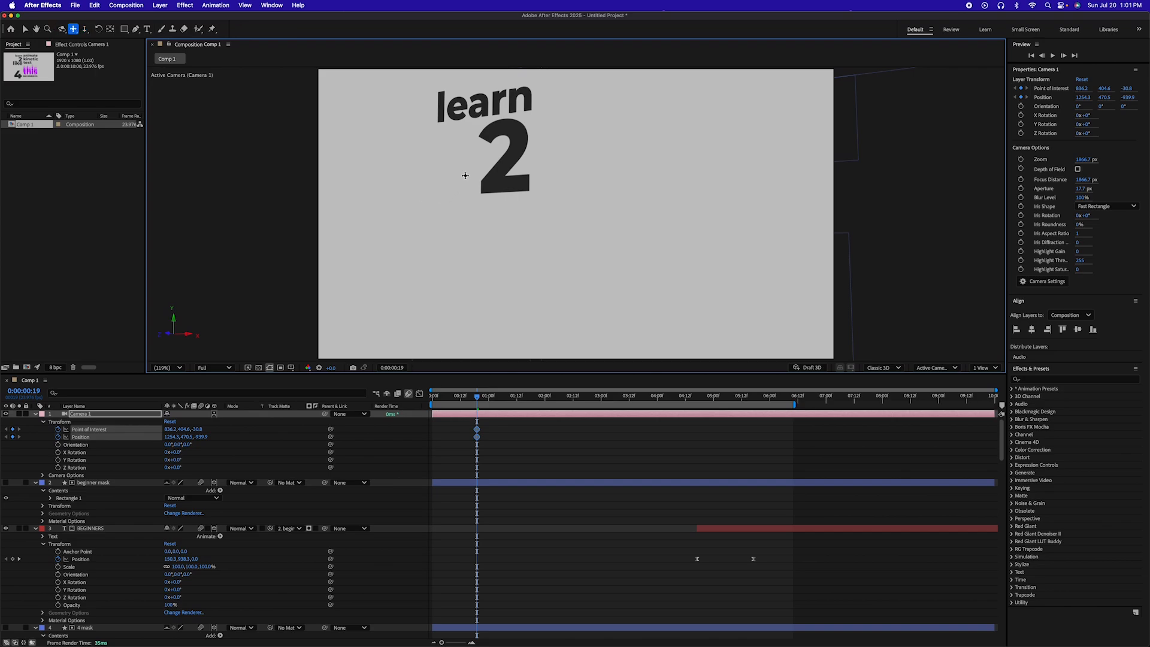
Orbit and reframe the camera from below on learn 2, with Position about 757, 696, -508 and Point of Interest about 656, 348, -88.
{"action": "left_click_drag", "start_coordinate": [465, 175], "coordinate": [595, 183]}
{"action": "key", "text": "c"}
{"action": "key", "text": "c"}
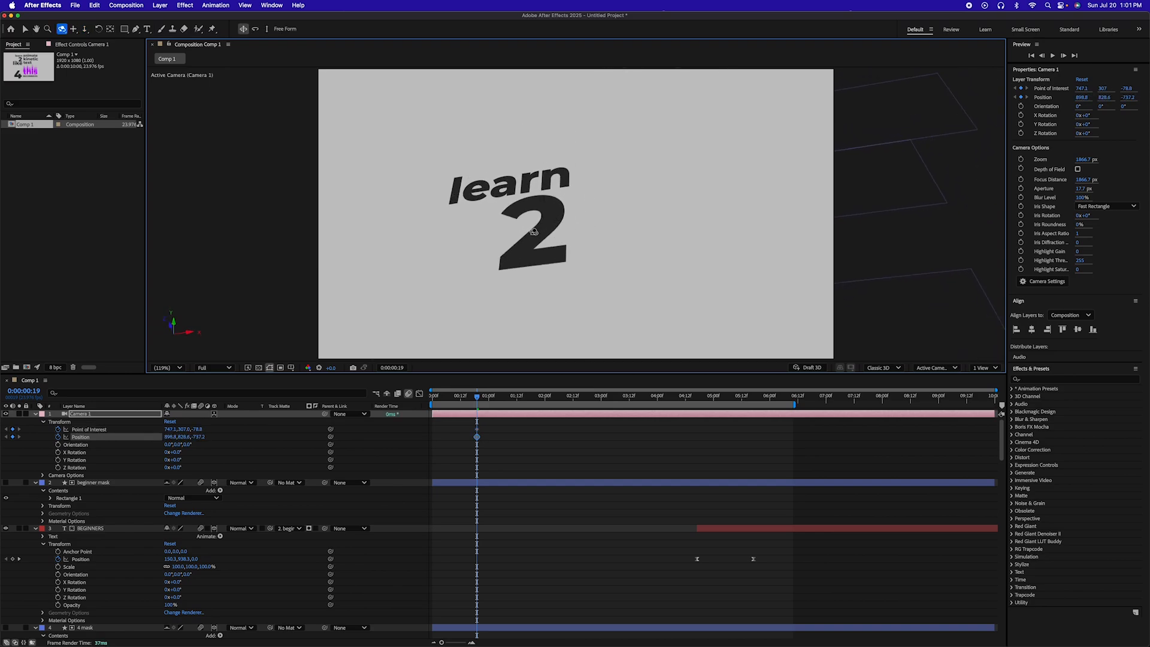
{"action": "key", "text": "c"}
{"action": "left_click_drag", "start_coordinate": [516, 233], "coordinate": [636, 214]}
{"action": "key", "text": "c"}
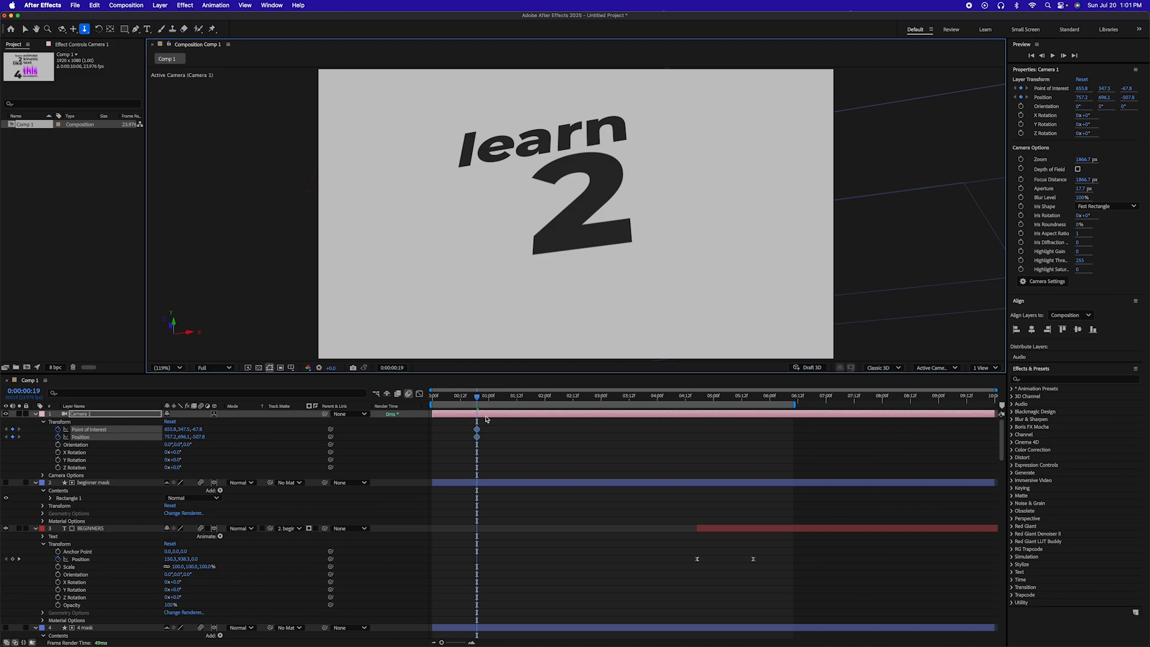
At 0:00:01:15, reframe the camera on learn 2 animate, with Position about 1035, 595, -790 and Point of Interest about 915, 301, -47.
{"action": "left_click_drag", "start_coordinate": [473, 399], "coordinate": [526, 397]}
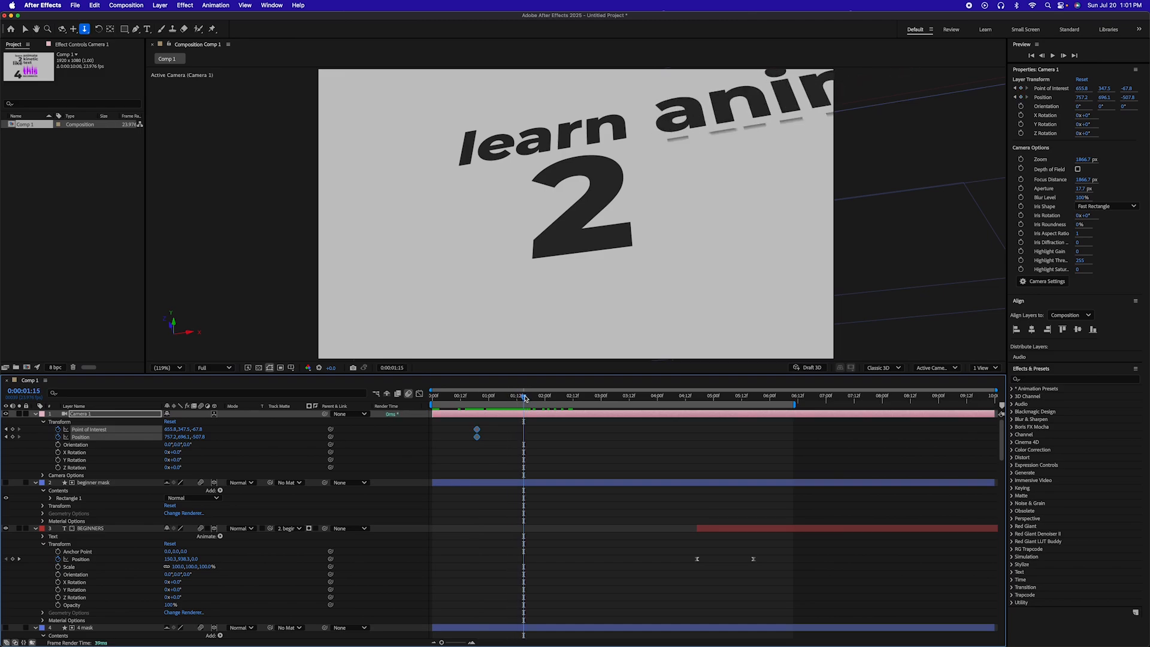
{"action": "key", "text": "c"}
{"action": "key", "text": "c"}
{"action": "left_click_drag", "start_coordinate": [724, 188], "coordinate": [561, 233]}
{"action": "key", "text": "c"}
{"action": "key", "text": "c"}
{"action": "key", "text": "c"}
{"action": "key", "text": "c"}
{"action": "key", "text": "c"}
{"action": "key", "text": "c"}
{"action": "key", "text": "c"}
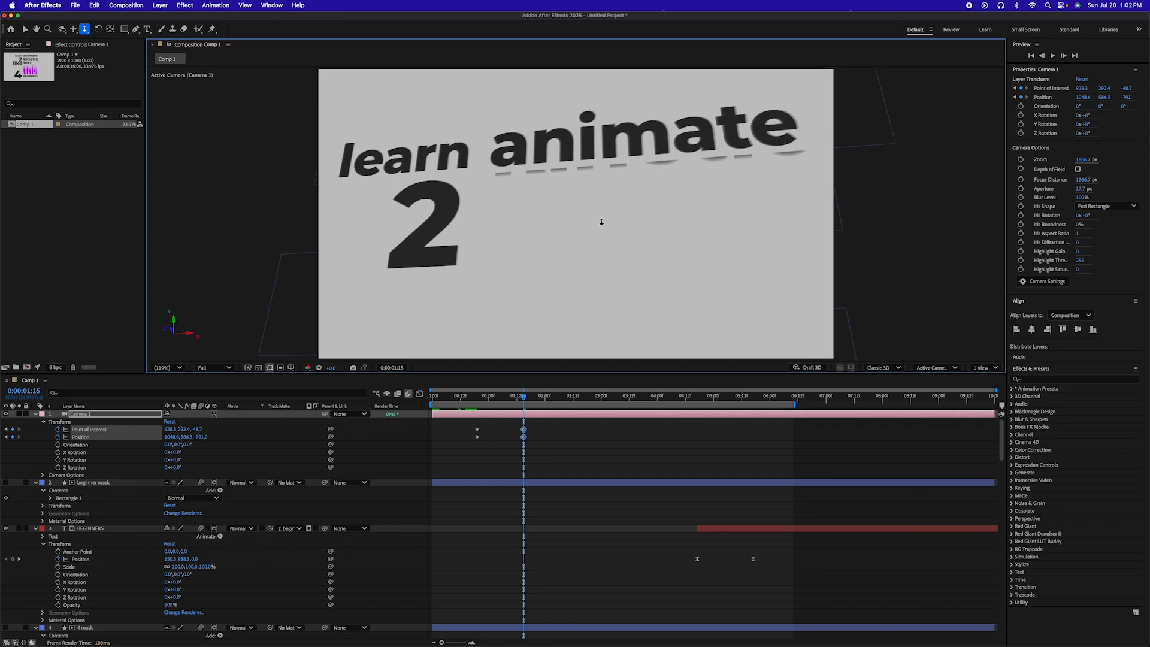
{"action": "key", "text": "c"}
{"action": "key", "text": "c"}
{"action": "left_click_drag", "start_coordinate": [587, 218], "coordinate": [595, 210]}
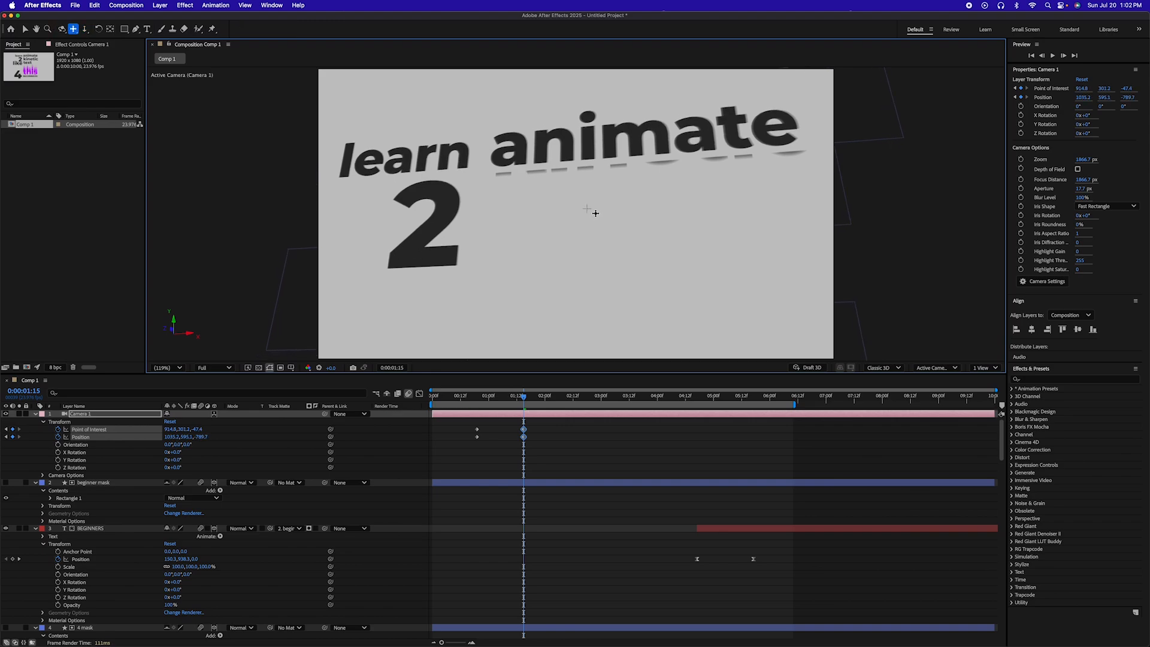
At 0:00:03:07, reframe the camera to include like, with Position about 876, 683, -885 and Point of Interest about 742, 354, -55.
{"action": "left_click_drag", "start_coordinate": [525, 399], "coordinate": [619, 401]}
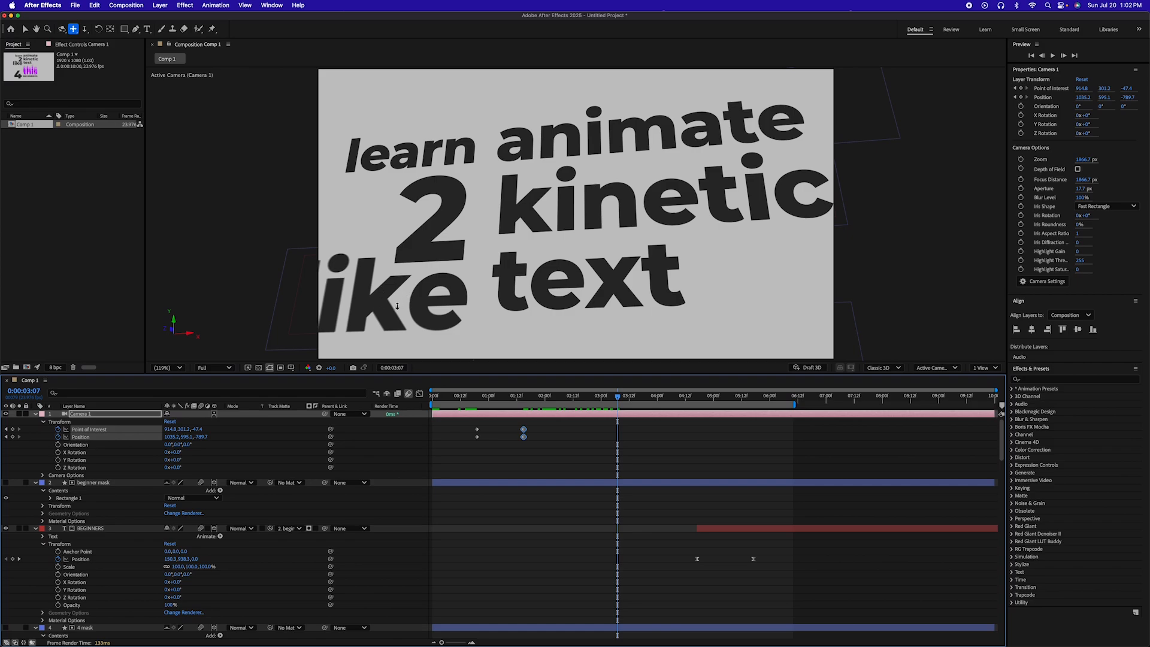
{"action": "key", "text": "c"}
{"action": "key", "text": "c"}
{"action": "key", "text": "c"}
{"action": "key", "text": "c"}
{"action": "key", "text": "c"}
{"action": "key", "text": "c"}
{"action": "key", "text": "c"}
{"action": "key", "text": "c"}
{"action": "key", "text": "c"}
{"action": "left_click_drag", "start_coordinate": [400, 306], "coordinate": [569, 263]}
{"action": "key", "text": "c"}
{"action": "key", "text": "c"}
{"action": "key", "text": "c"}
{"action": "left_click_drag", "start_coordinate": [631, 237], "coordinate": [580, 240]}
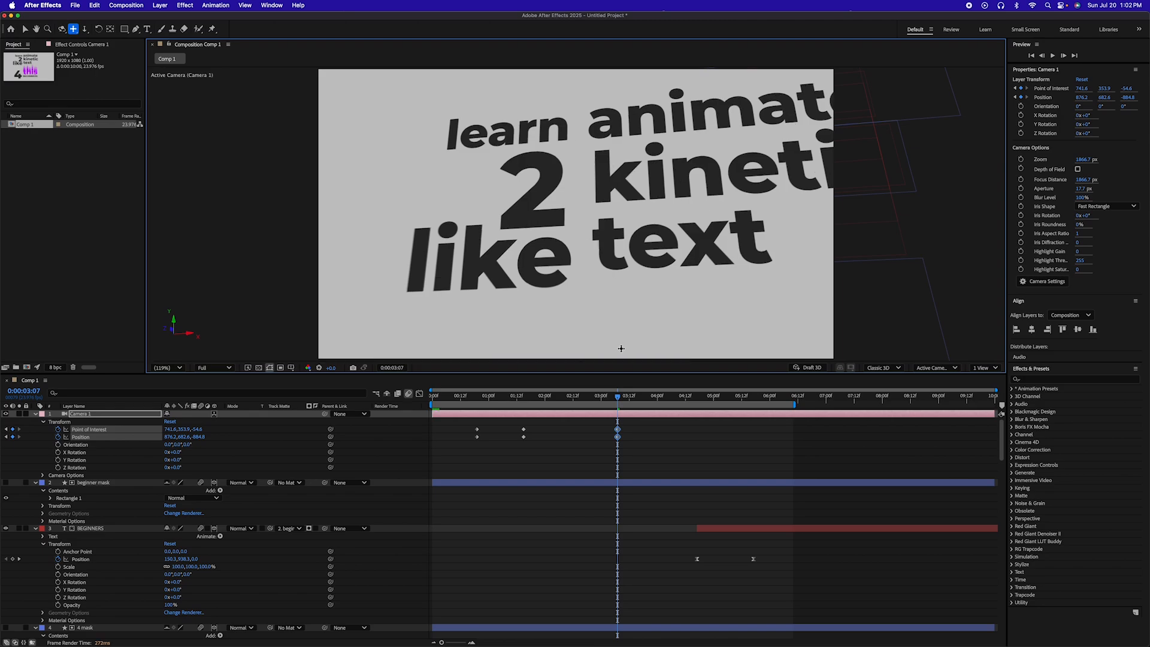
At 0:00:04:09, pan and tilt the camera onto the magenta word this, with Position about 1141, 1198, -675 and Point of Interest about 1028, 603, 97.
{"action": "left_click_drag", "start_coordinate": [627, 398], "coordinate": [682, 400]}
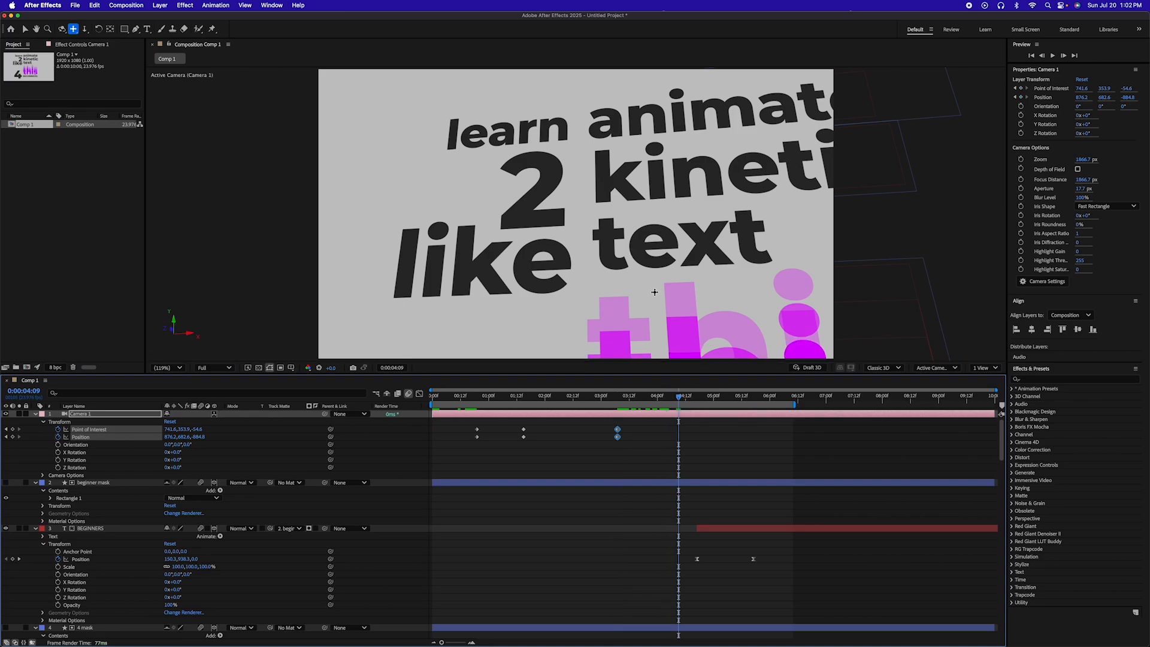
{"action": "left_click_drag", "start_coordinate": [655, 292], "coordinate": [518, 199]}
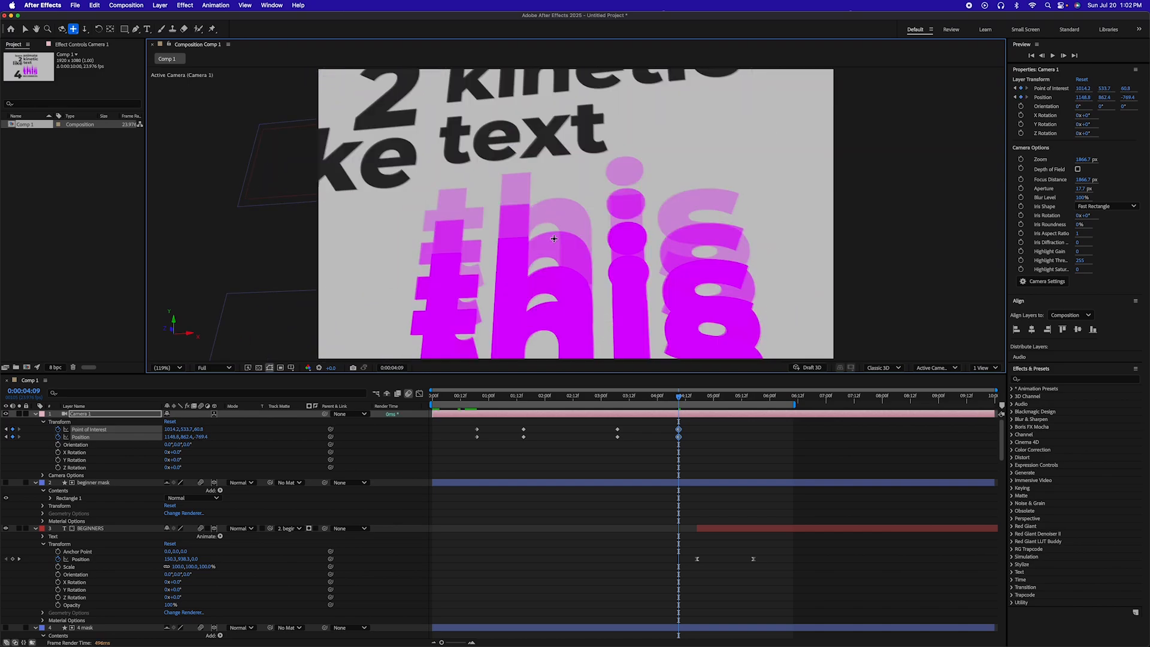
{"action": "key", "text": "c"}
{"action": "left_click_drag", "start_coordinate": [566, 257], "coordinate": [563, 229]}
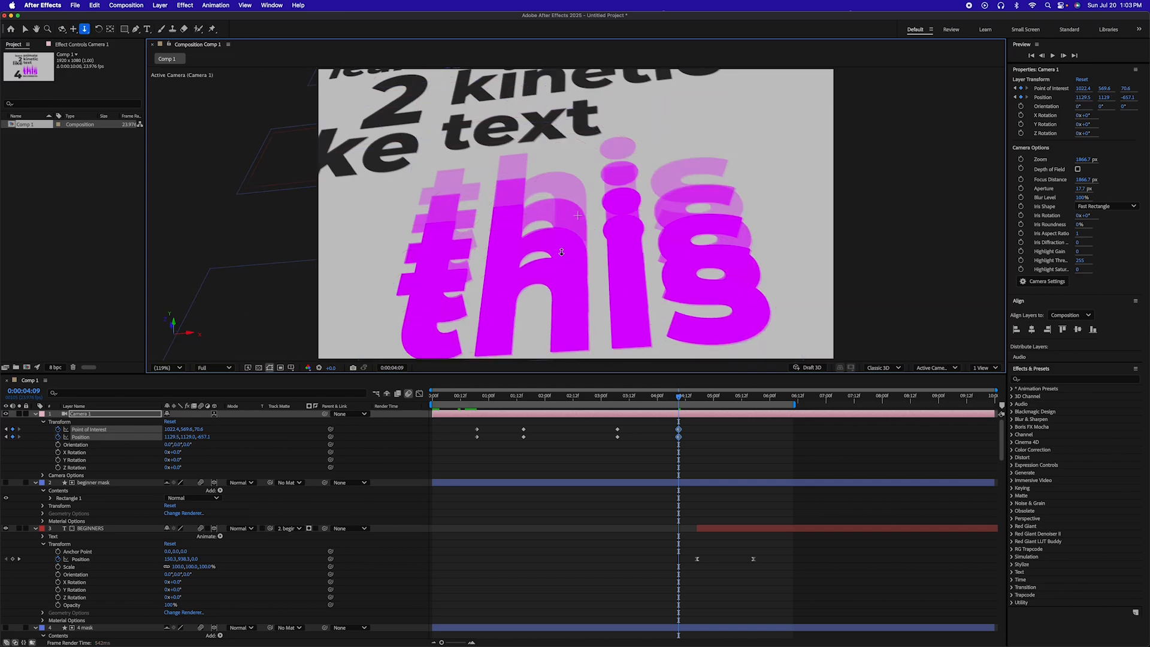
{"action": "left_click_drag", "start_coordinate": [561, 253], "coordinate": [553, 256]}
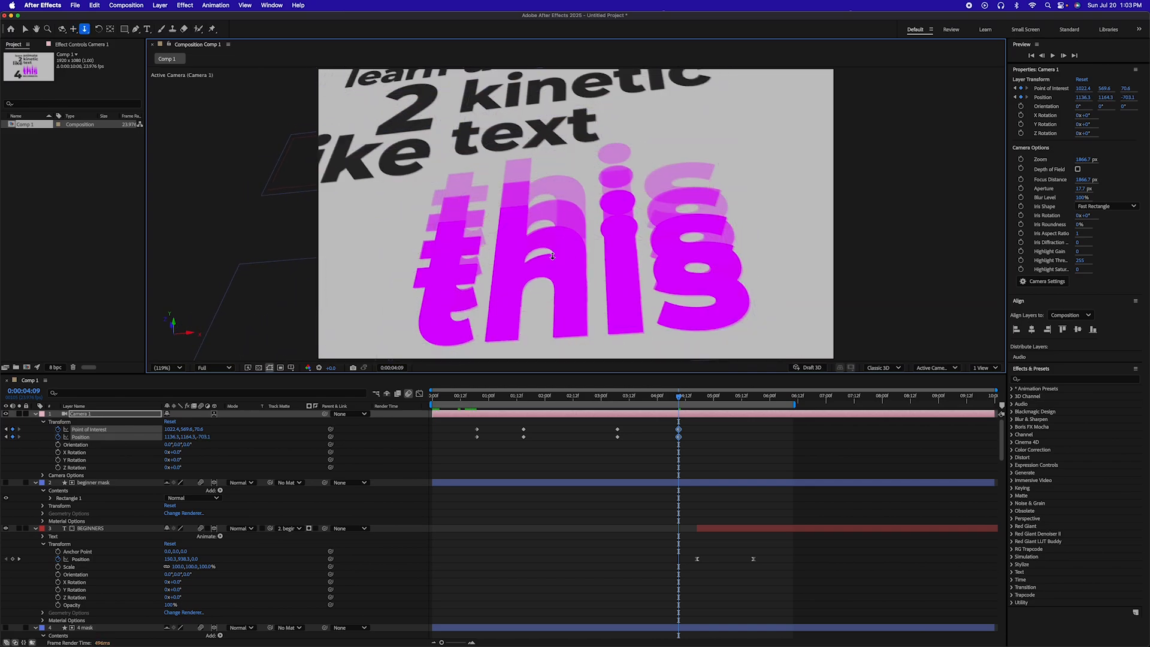
{"action": "left_click_drag", "start_coordinate": [566, 269], "coordinate": [562, 244]}
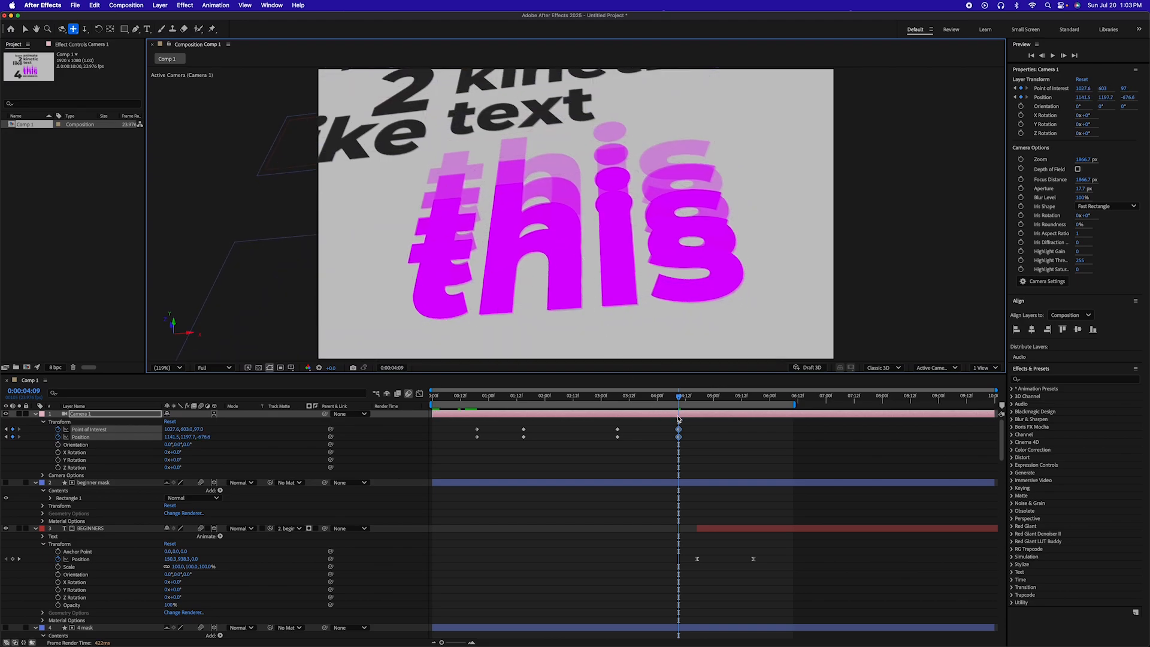
At 0:00:05:16, pull the camera back to frame all the words, with Position about 1076, 1545, -1177 and Point of Interest about 893, 589, 67.
{"action": "left_click_drag", "start_coordinate": [685, 400], "coordinate": [750, 401]}
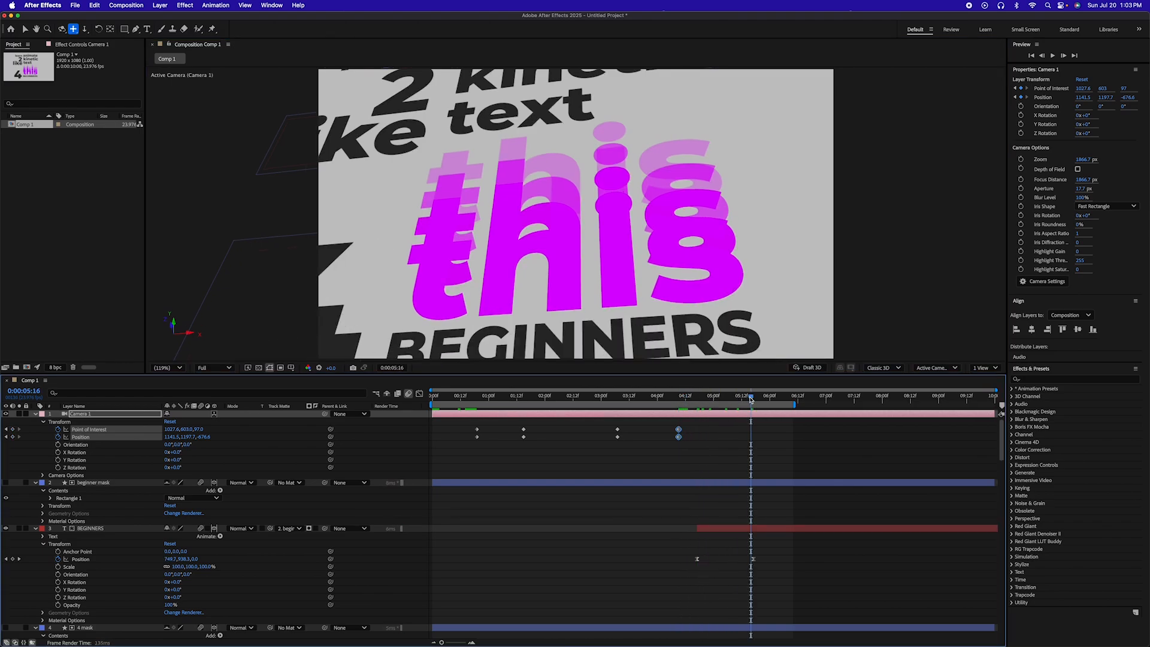
{"action": "key", "text": "c"}
{"action": "left_click_drag", "start_coordinate": [563, 291], "coordinate": [452, 286]}
{"action": "key", "text": "c"}
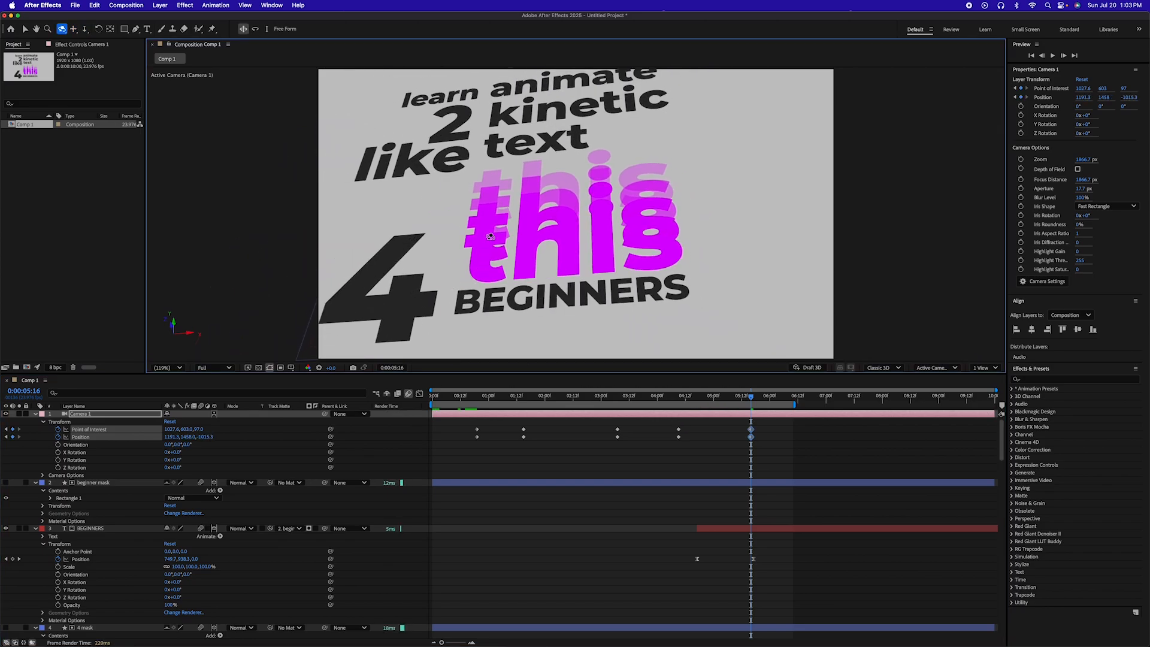
{"action": "left_click_drag", "start_coordinate": [555, 243], "coordinate": [577, 254]}
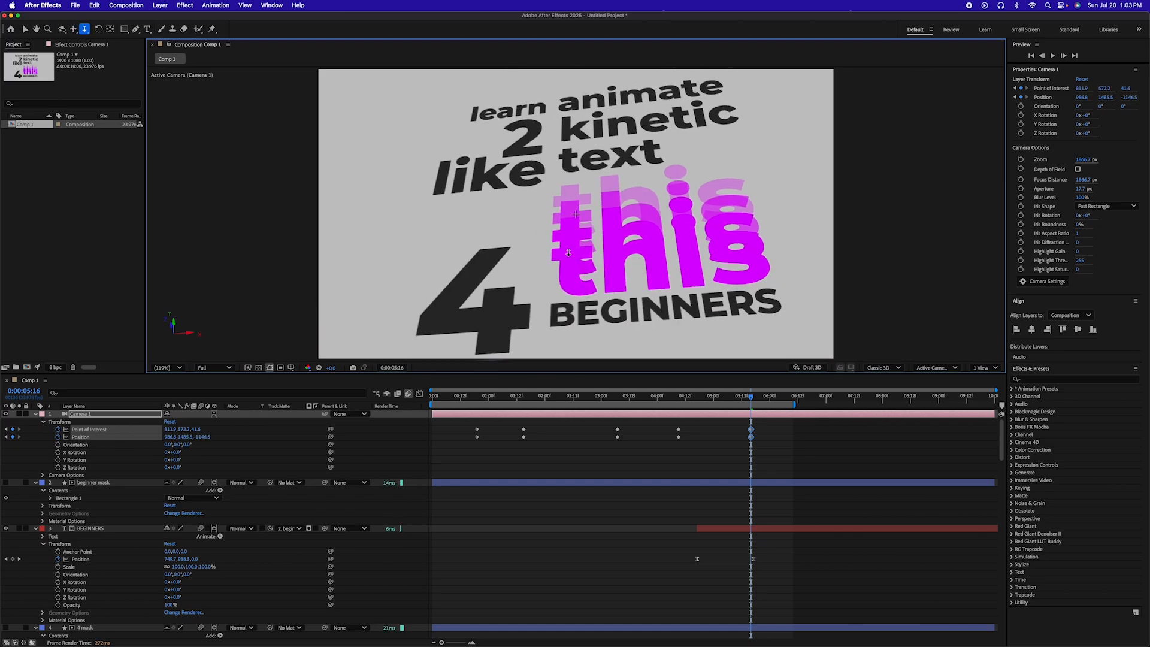
{"action": "key", "text": "c"}
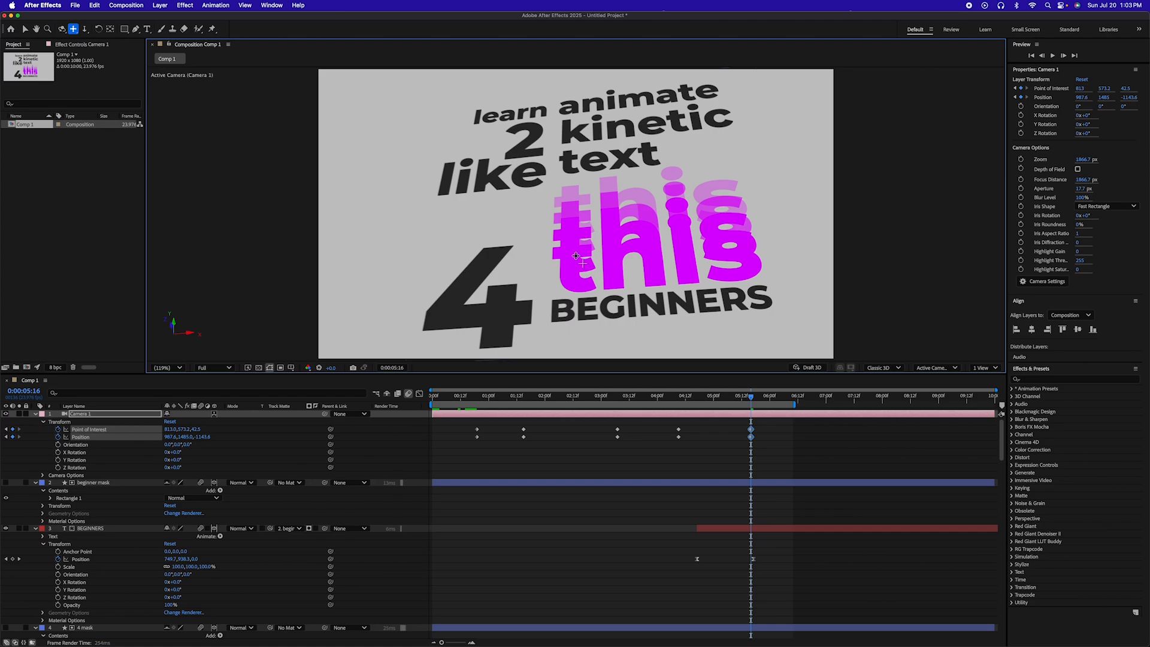
{"action": "mouse_move", "coordinate": [576, 256]}
{"action": "left_mouse_down"}
{"action": "mouse_move", "coordinate": [560, 250]}
{"action": "mouse_move", "coordinate": [572, 255]}
{"action": "left_mouse_up"}
{"action": "key", "text": "c"}
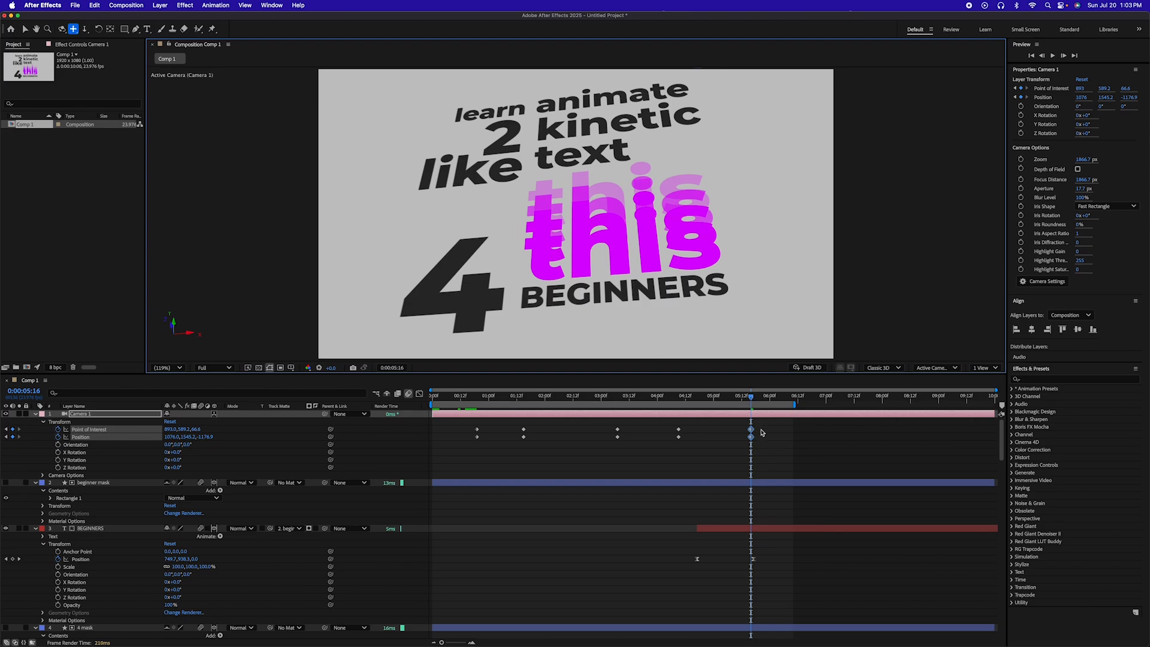
Apply Easy Ease to all of the camera's Point of Interest and Position keyframes.
{"action": "left_click_drag", "start_coordinate": [761, 432], "coordinate": [466, 448]}
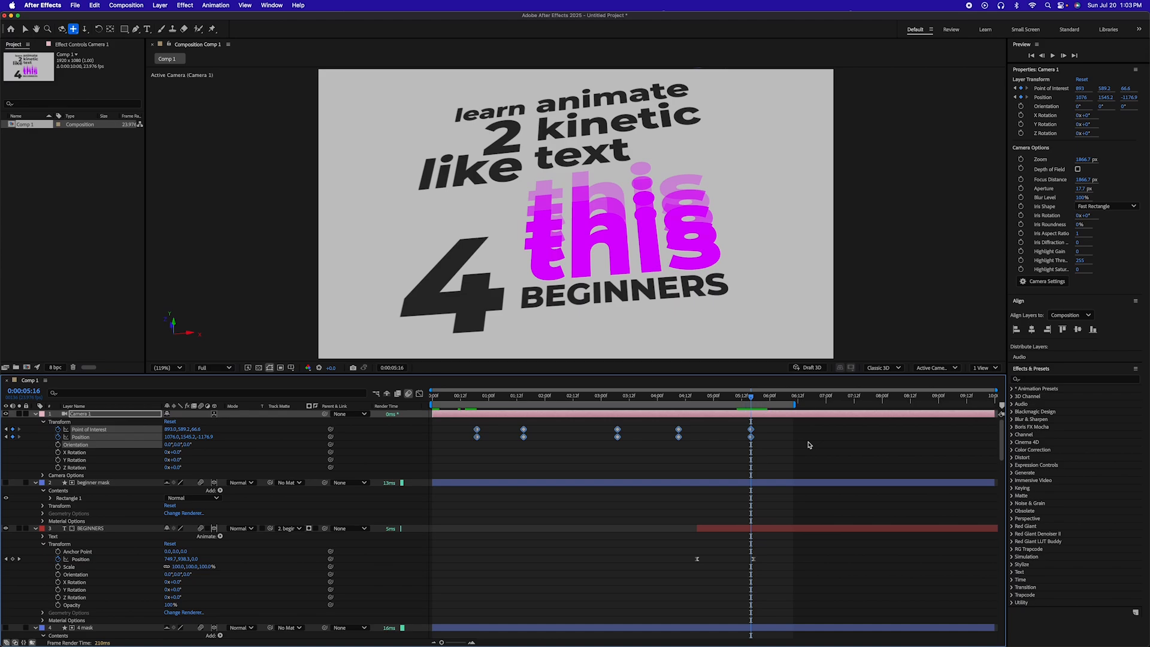
{"action": "right_click", "coordinate": [681, 433]}
{"action": "mouse_move", "coordinate": [773, 572]}
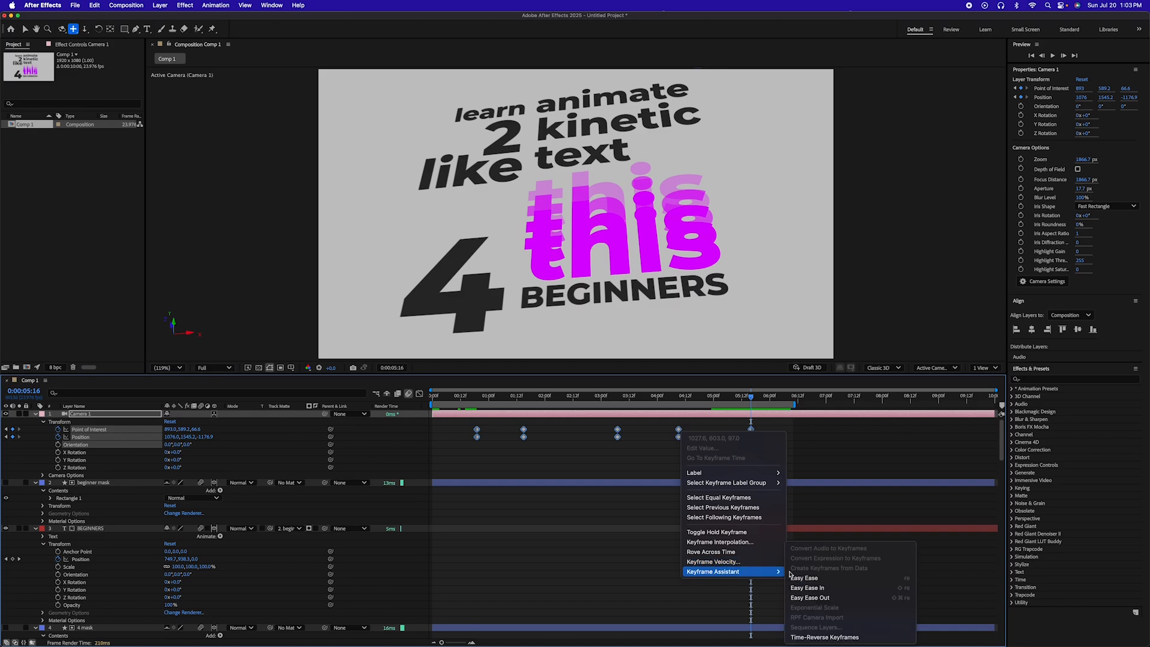
{"action": "left_click", "coordinate": [820, 580]}
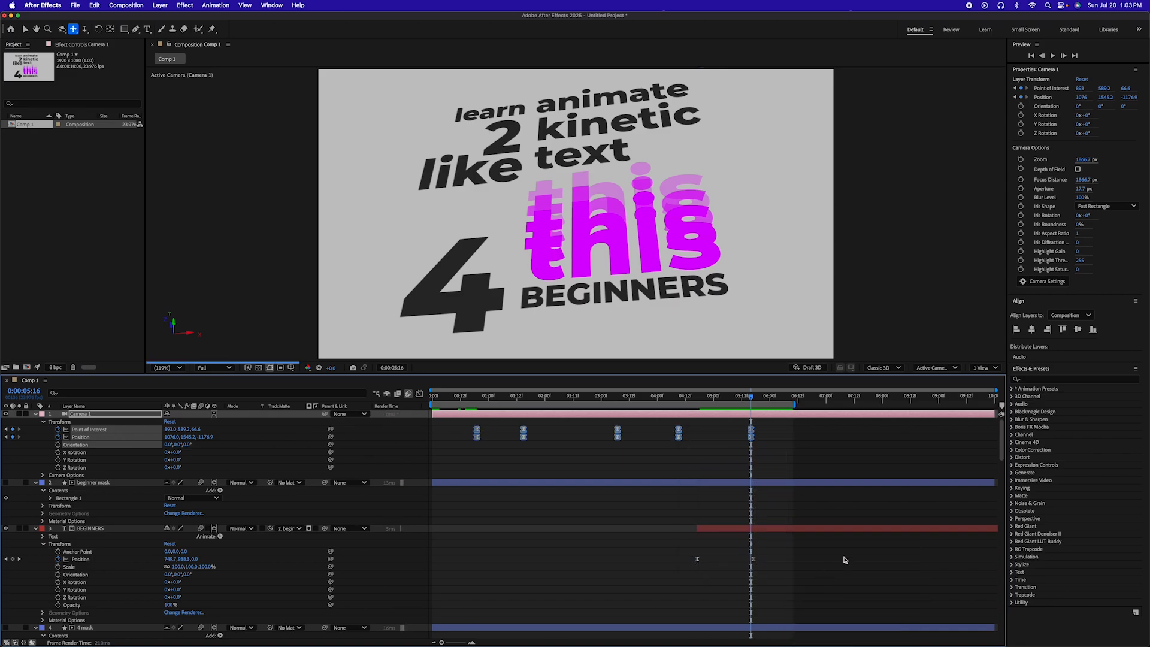
Play back the eased camera animation from the start of the composition.
{"action": "left_click_drag", "start_coordinate": [752, 399], "coordinate": [432, 396]}
{"action": "key", "text": "space"}
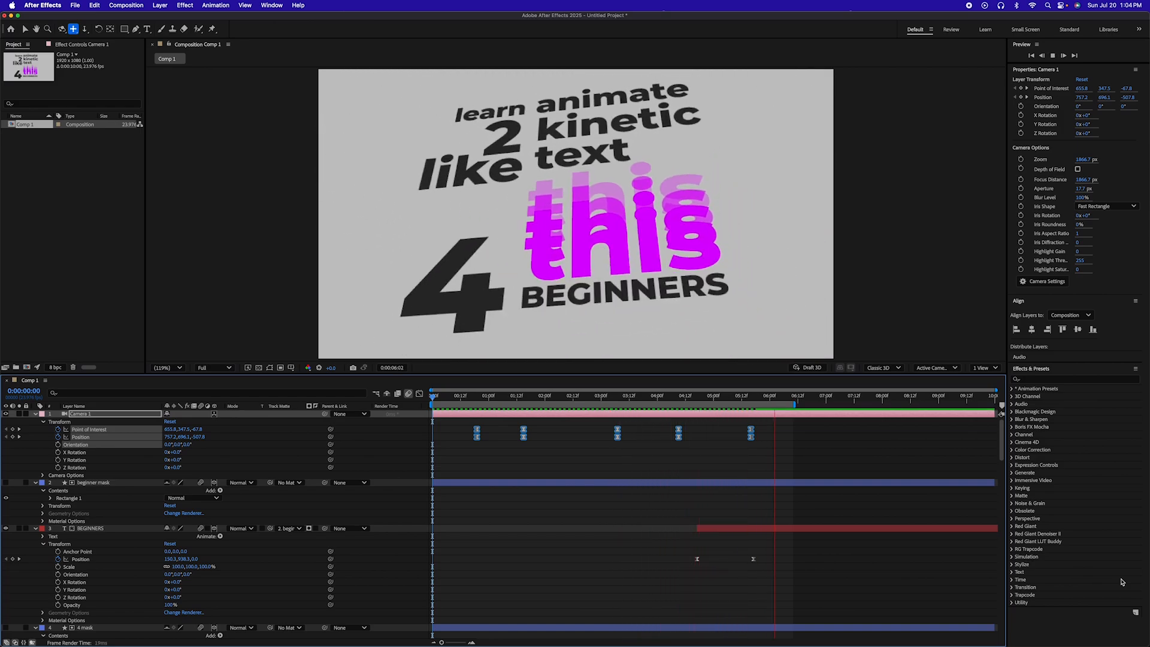
{"action": "key", "text": "space"}
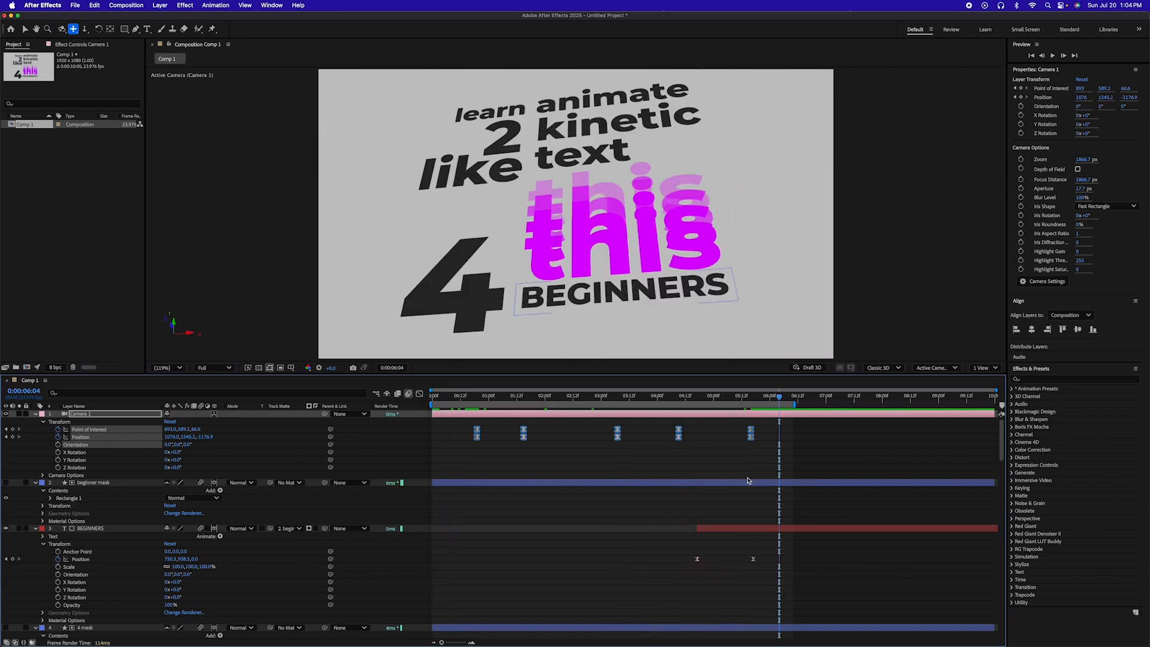
{"action": "key", "text": "space"}
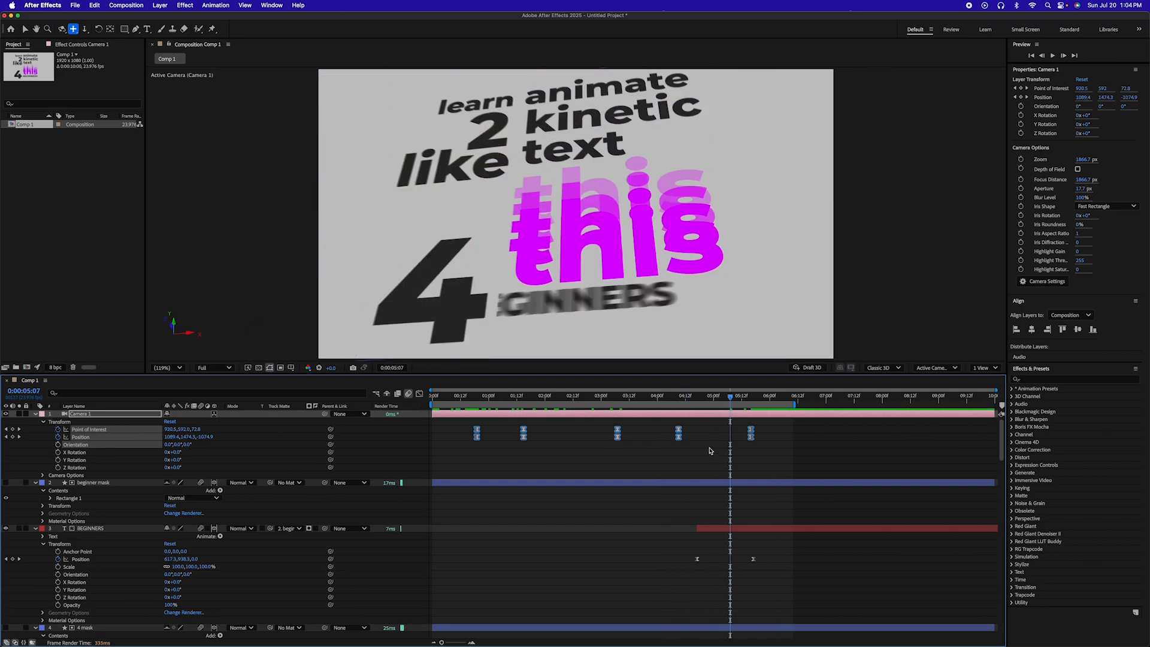
Show the camera keyframes in the Graph Editor and lengthen their ease handles so the first move's speed curve peaks more sharply.
{"action": "left_click_drag", "start_coordinate": [765, 455], "coordinate": [470, 427]}
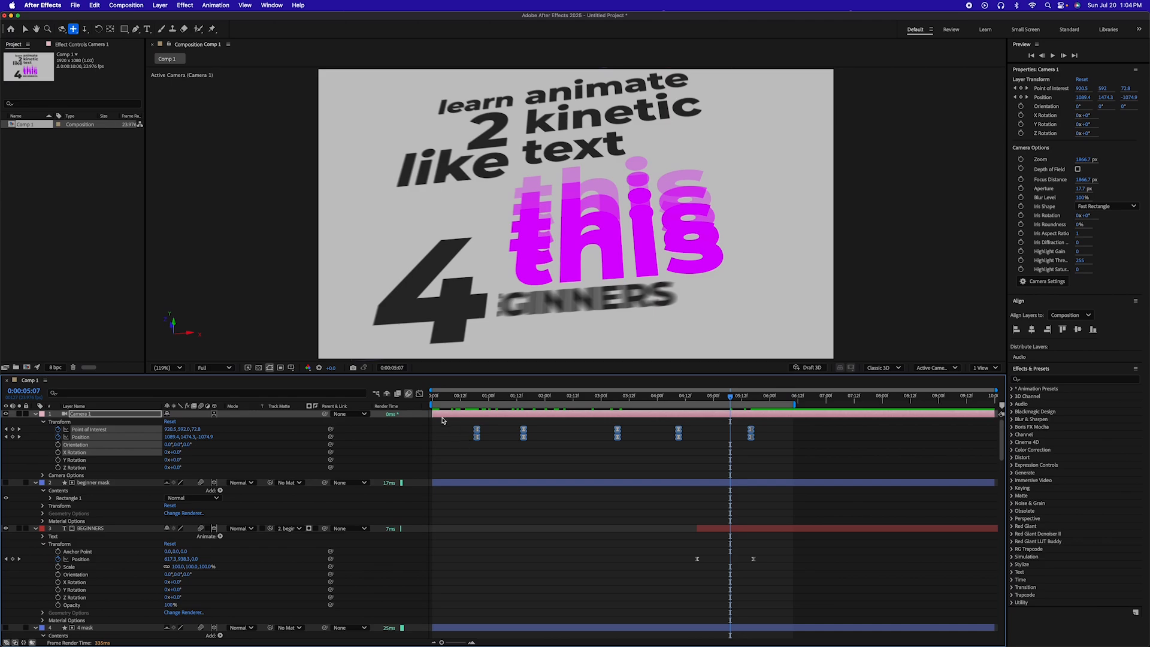
{"action": "left_click", "coordinate": [419, 395]}
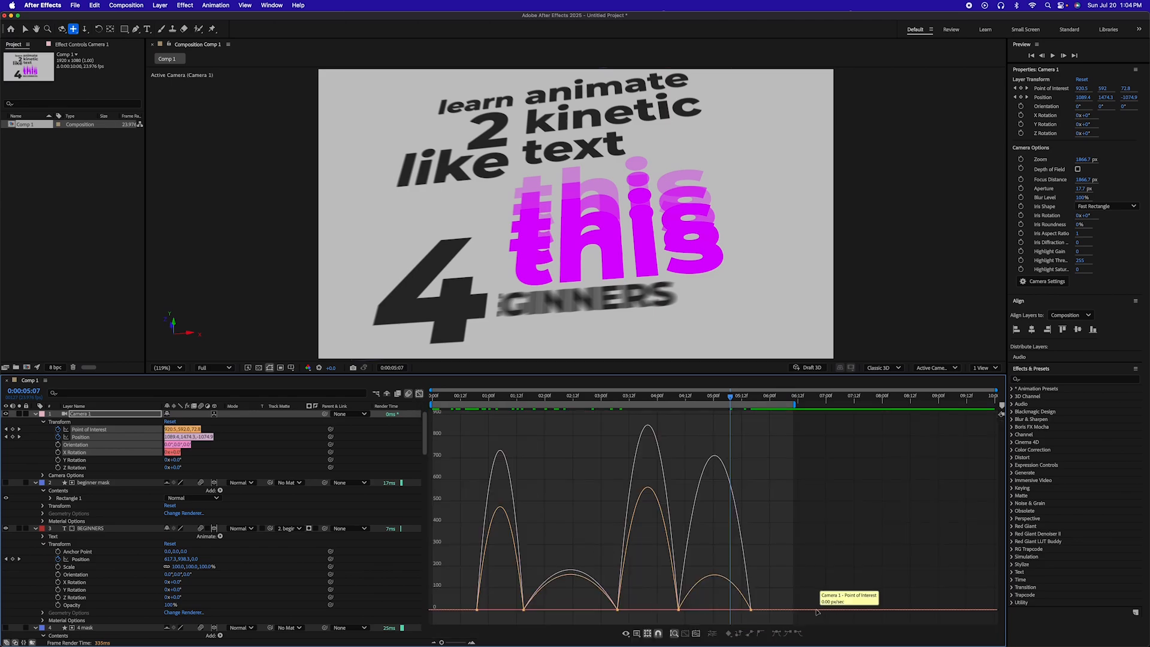
{"action": "left_click_drag", "start_coordinate": [787, 590], "coordinate": [470, 621]}
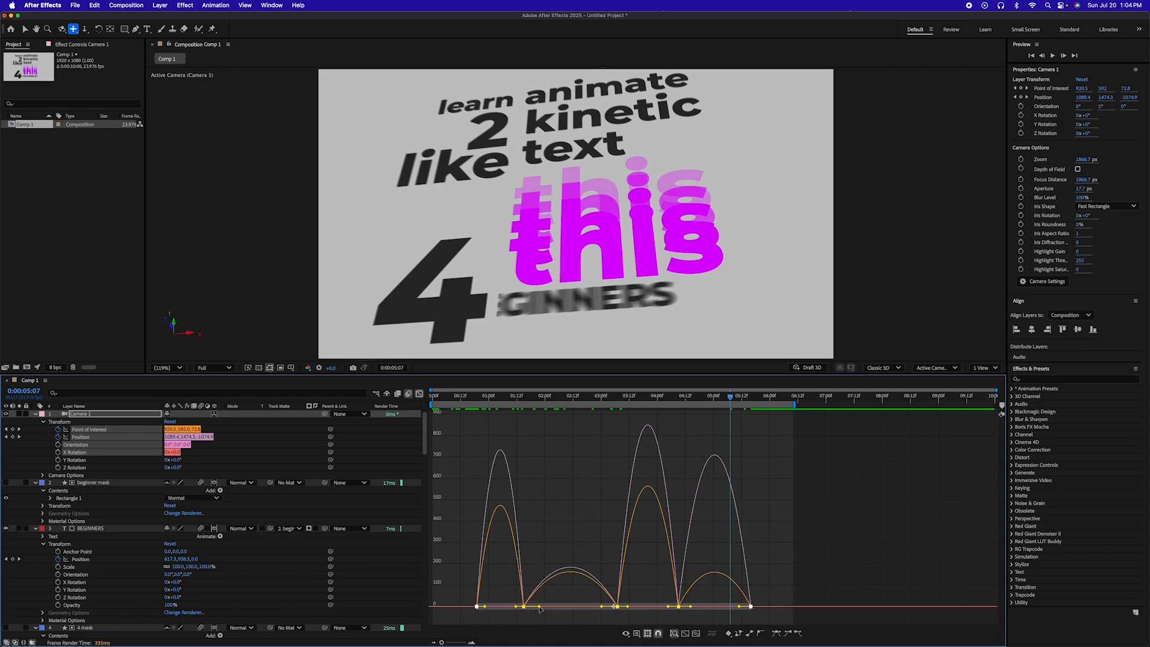
{"action": "mouse_move", "coordinate": [543, 610]}
{"action": "left_mouse_down"}
{"action": "mouse_move", "coordinate": [511, 598]}
{"action": "mouse_move", "coordinate": [505, 608]}
{"action": "mouse_move", "coordinate": [547, 609]}
{"action": "mouse_move", "coordinate": [547, 596]}
{"action": "left_mouse_up"}
{"action": "left_click", "coordinate": [568, 617]}
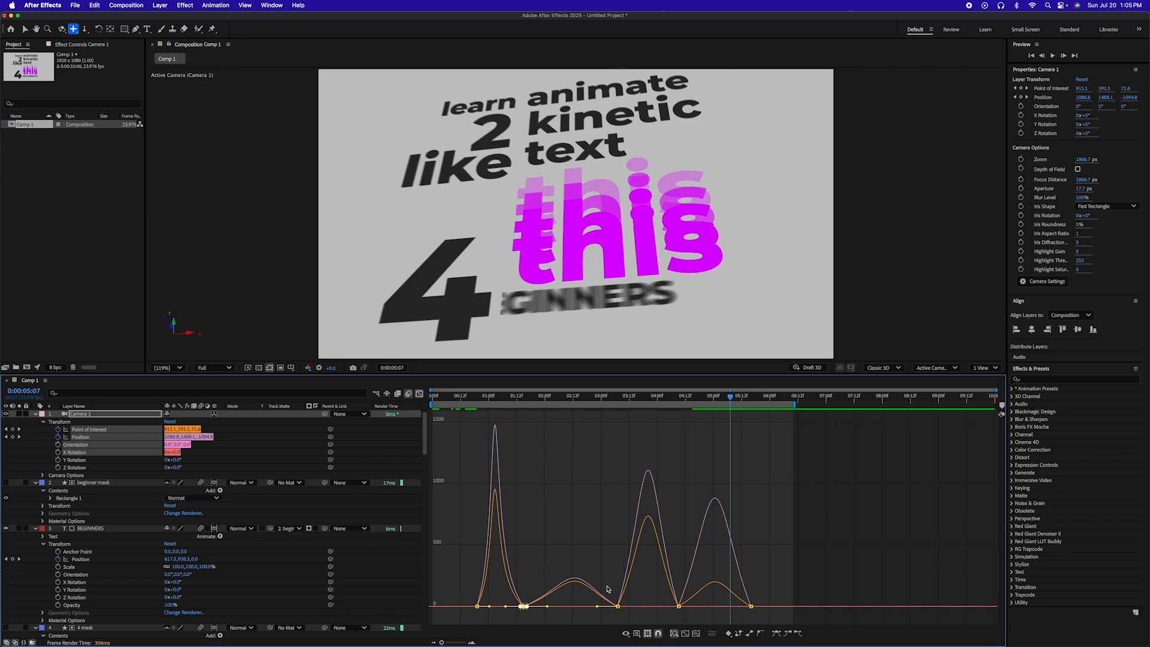
Lengthen the ease handles of the camera keyframes at 0:00:03:07 and 0:00:04:09 to sharpen the speed peaks around them.
{"action": "left_click", "coordinate": [614, 607]}
{"action": "left_click_drag", "start_coordinate": [597, 607], "coordinate": [643, 607]}
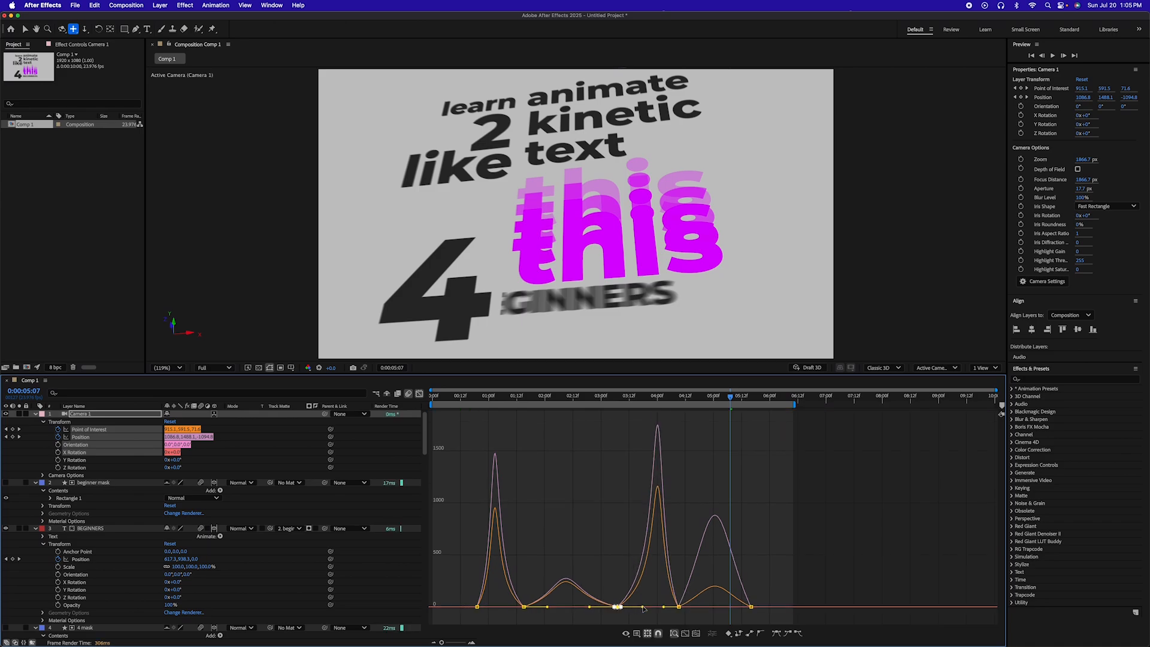
{"action": "left_click", "coordinate": [678, 607]}
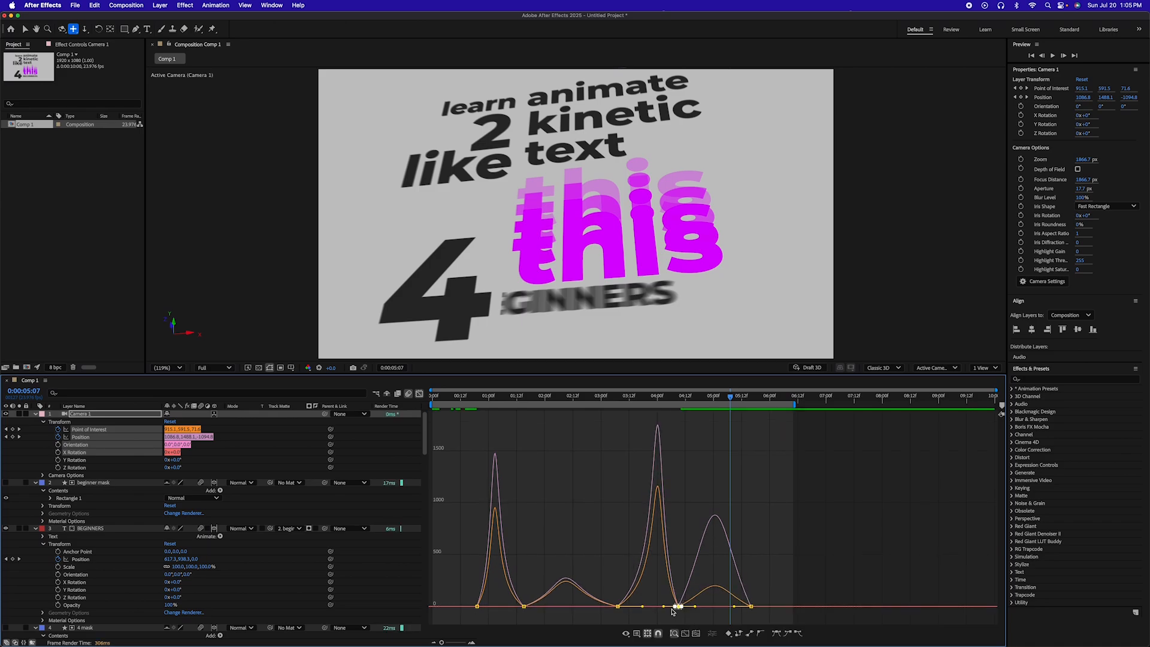
{"action": "left_click_drag", "start_coordinate": [664, 608], "coordinate": [661, 608]}
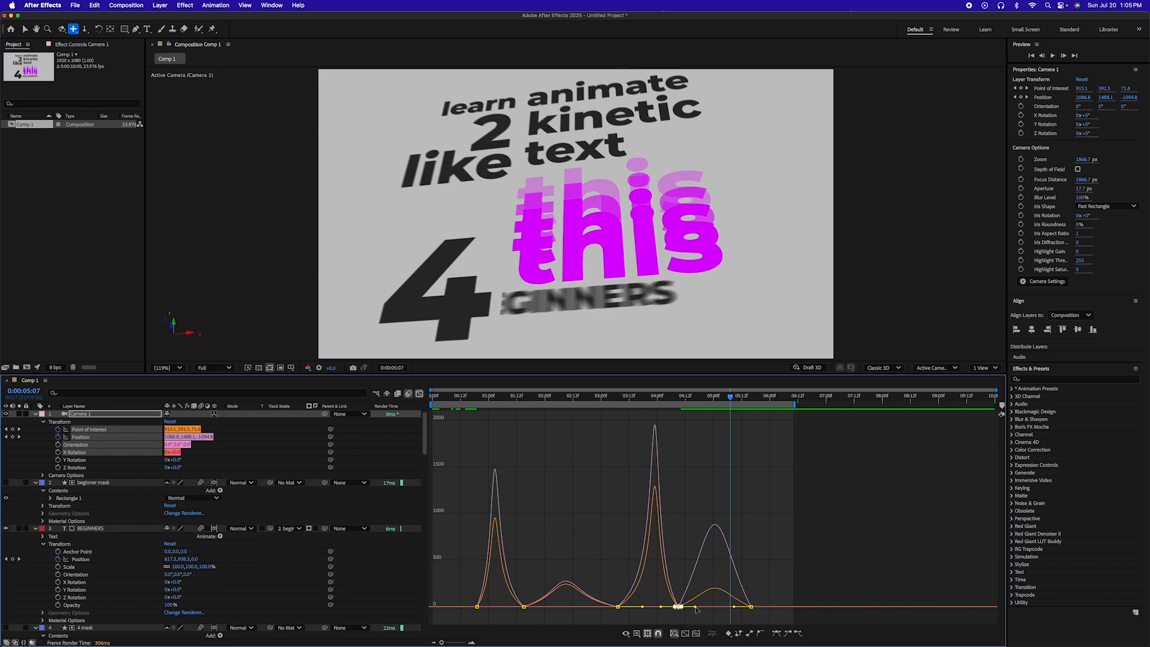
{"action": "left_click_drag", "start_coordinate": [696, 607], "coordinate": [701, 607]}
Play back the adjusted camera animation from the start and switch from the Graph Editor back to the layer bar view.
{"action": "left_click_drag", "start_coordinate": [437, 400], "coordinate": [412, 401]}
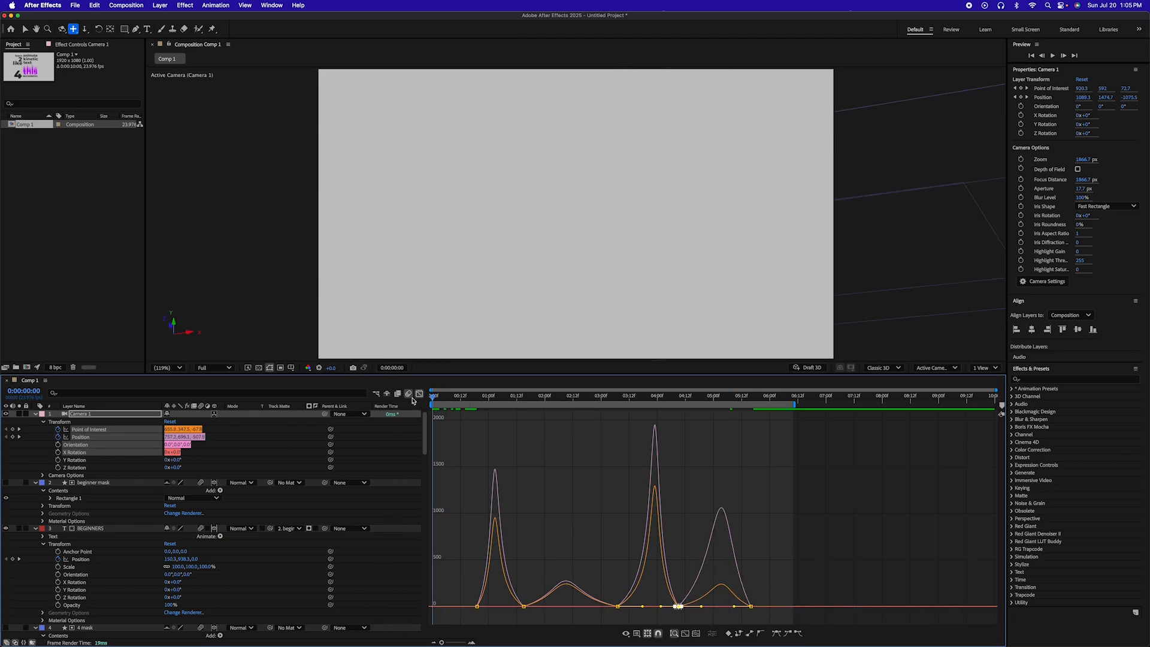
{"action": "key", "text": "space"}
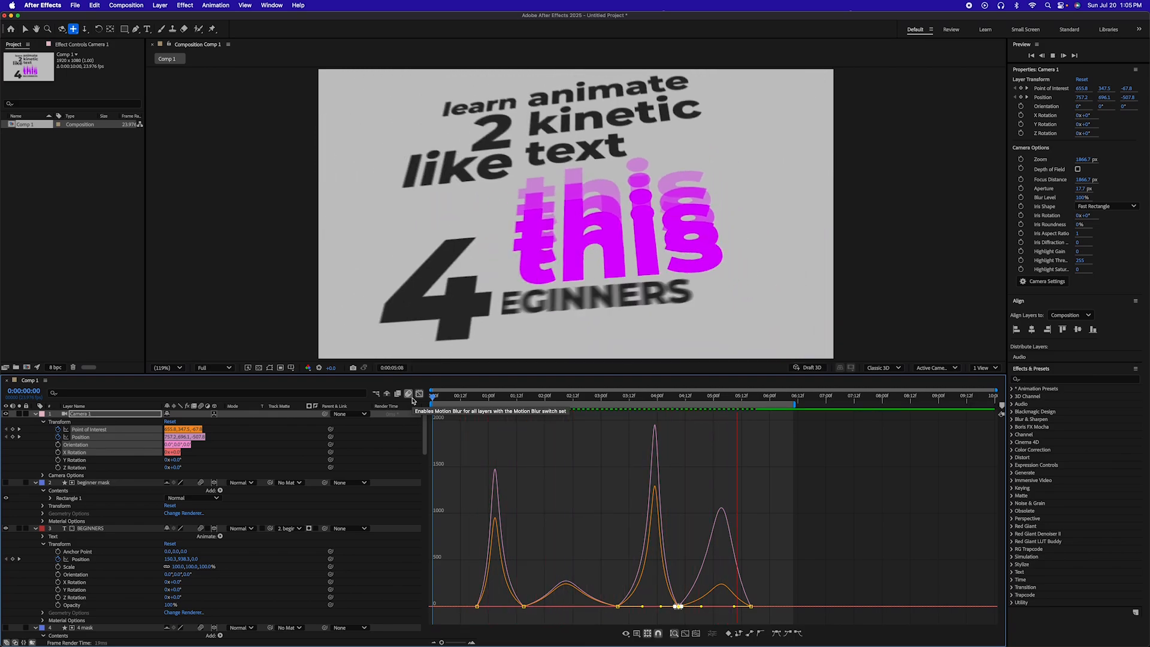
{"action": "key", "text": "space"}
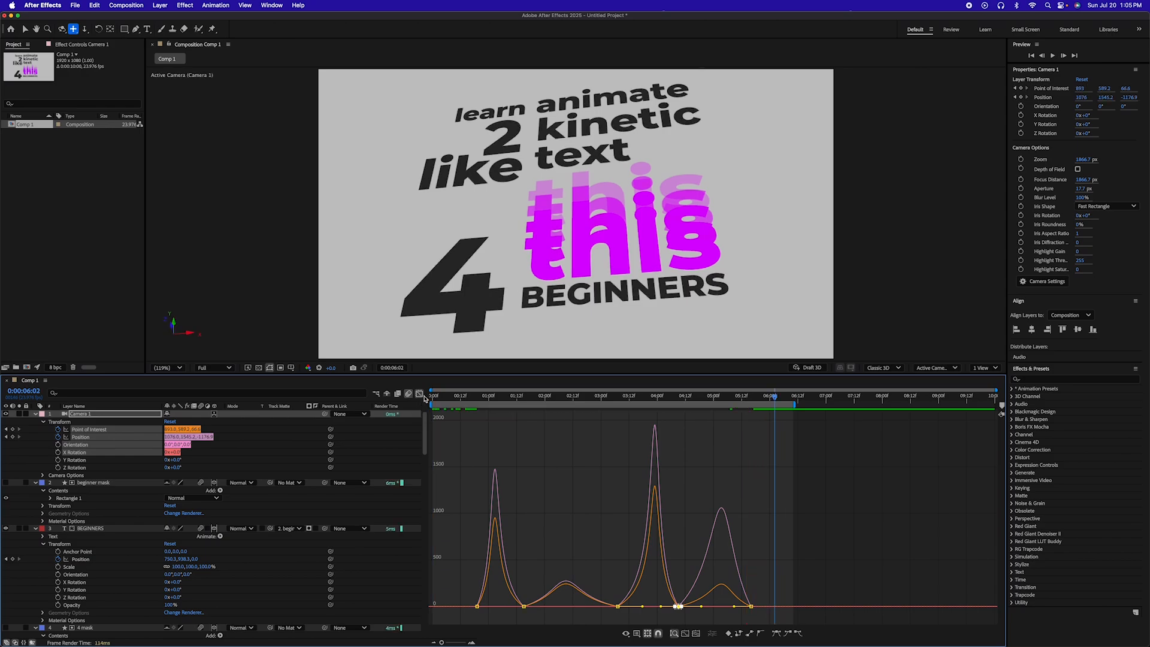
{"action": "left_click", "coordinate": [518, 427]}
{"action": "left_click", "coordinate": [420, 394]}
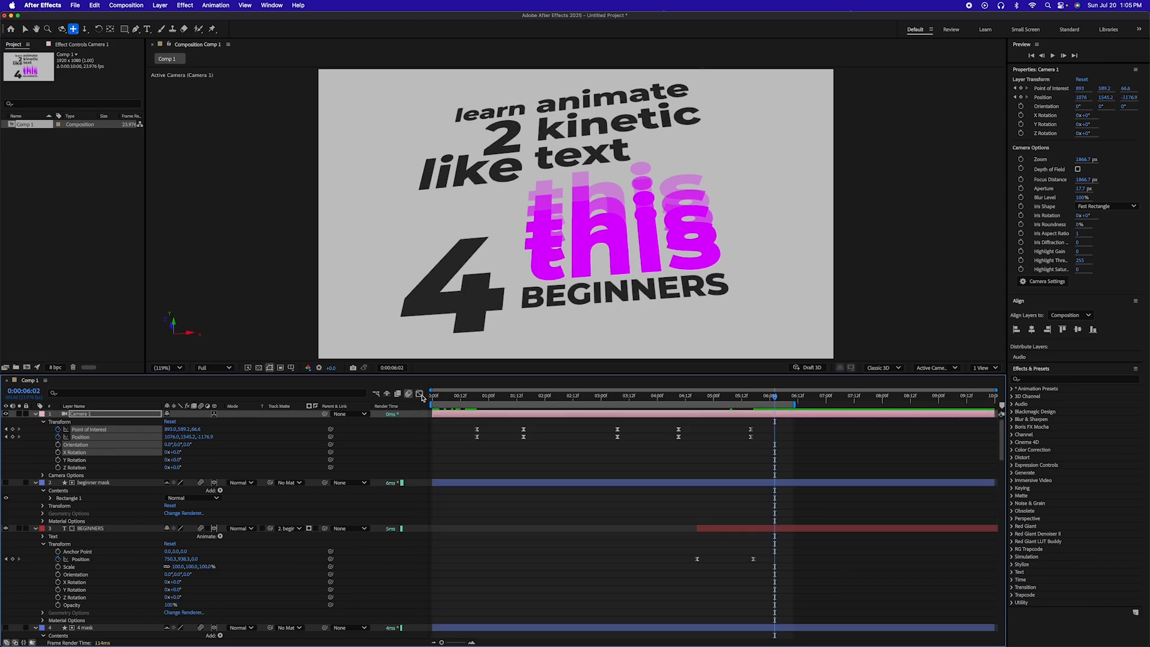
Move the second pair of camera keyframes to about 0:00:01:20, lengthen their outgoing ease handles in the Graph Editor, and preview the motion.
{"action": "left_click_drag", "start_coordinate": [537, 398], "coordinate": [535, 442]}
{"action": "left_click", "coordinate": [421, 394]}
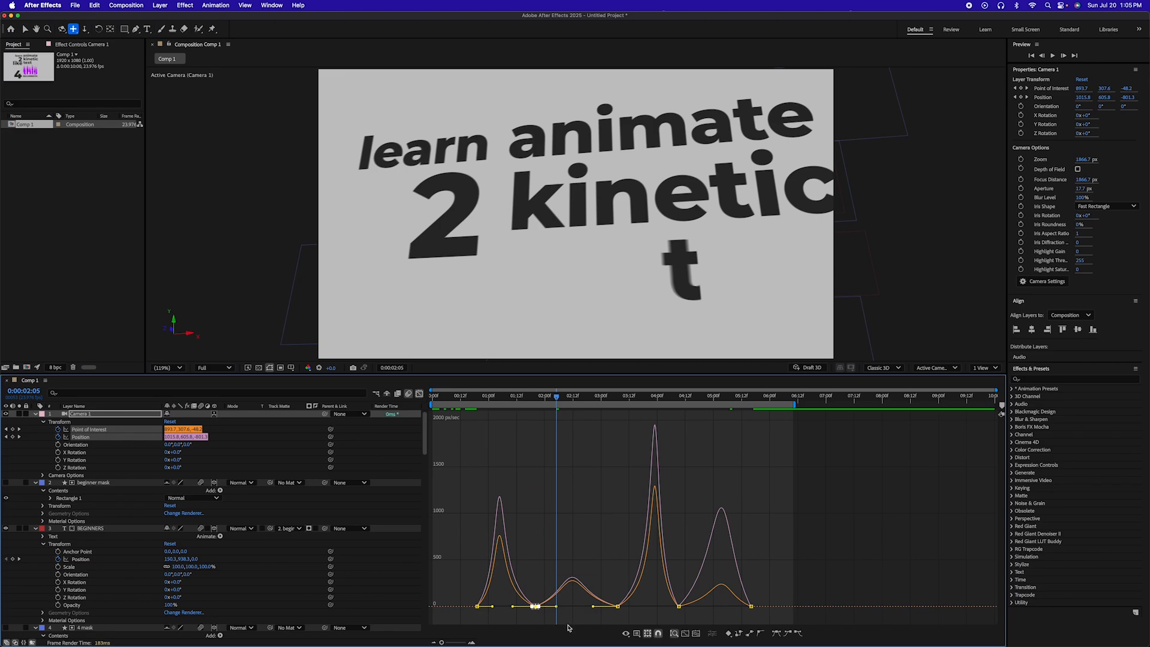
{"action": "left_click_drag", "start_coordinate": [549, 577], "coordinate": [570, 609]}
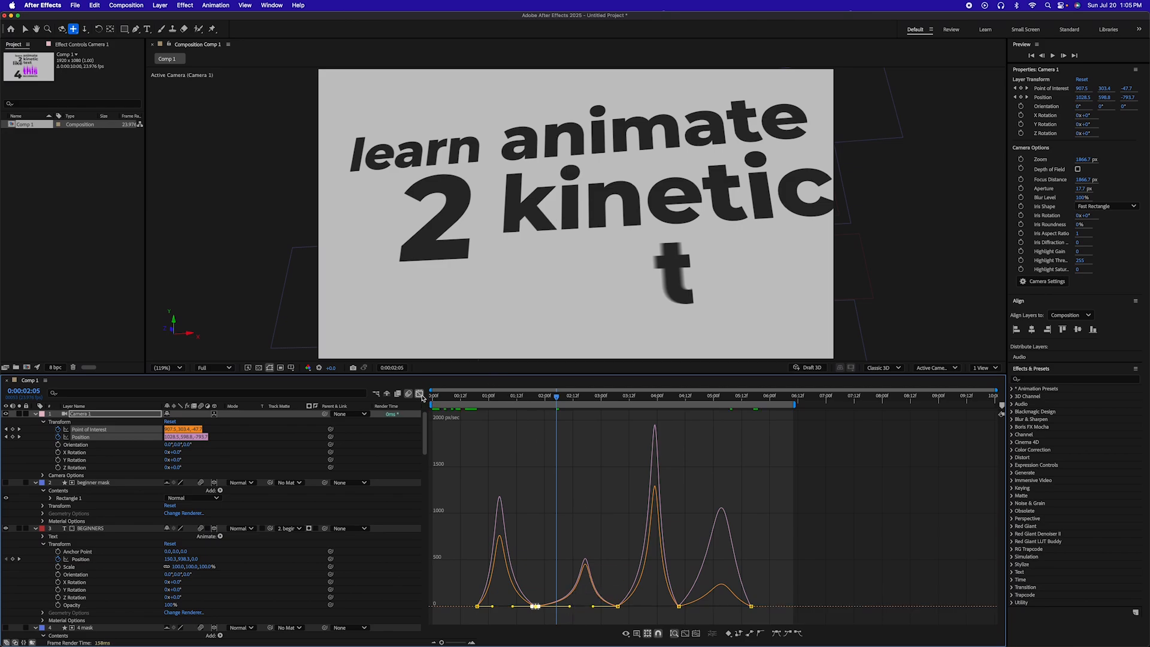
{"action": "left_click", "coordinate": [420, 395]}
{"action": "key", "text": "space"}
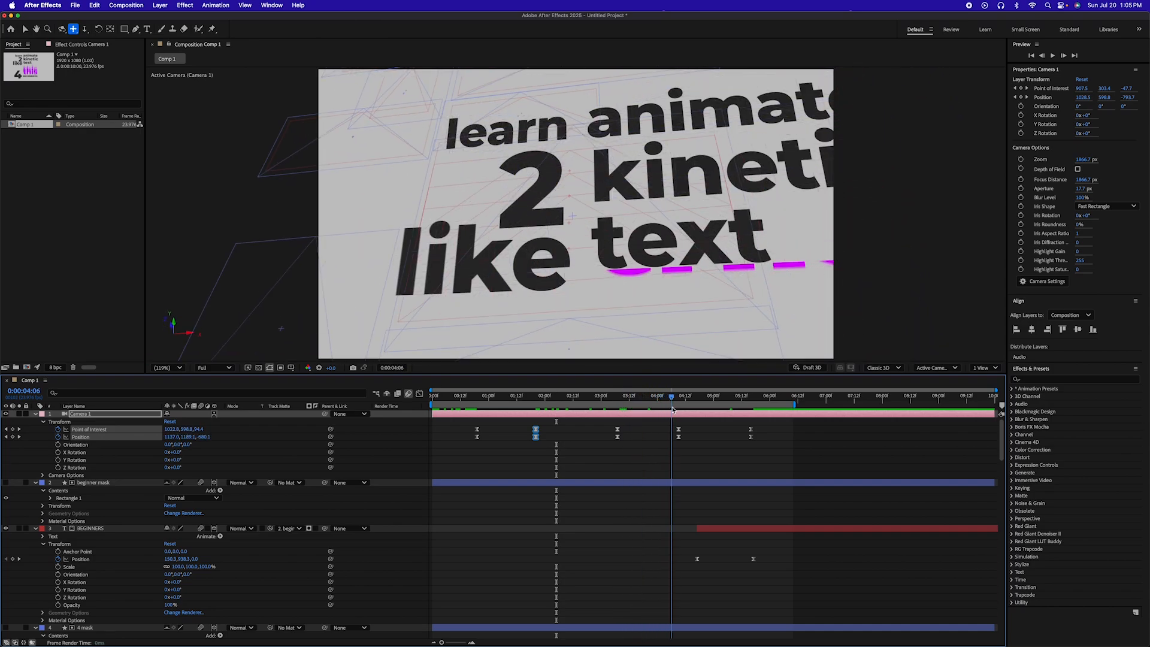
Move the camera keyframes at 0:00:04:09 to about 0:00:04:07 and lengthen their incoming ease handles in the Graph Editor.
{"action": "left_click_drag", "start_coordinate": [687, 426], "coordinate": [665, 442]}
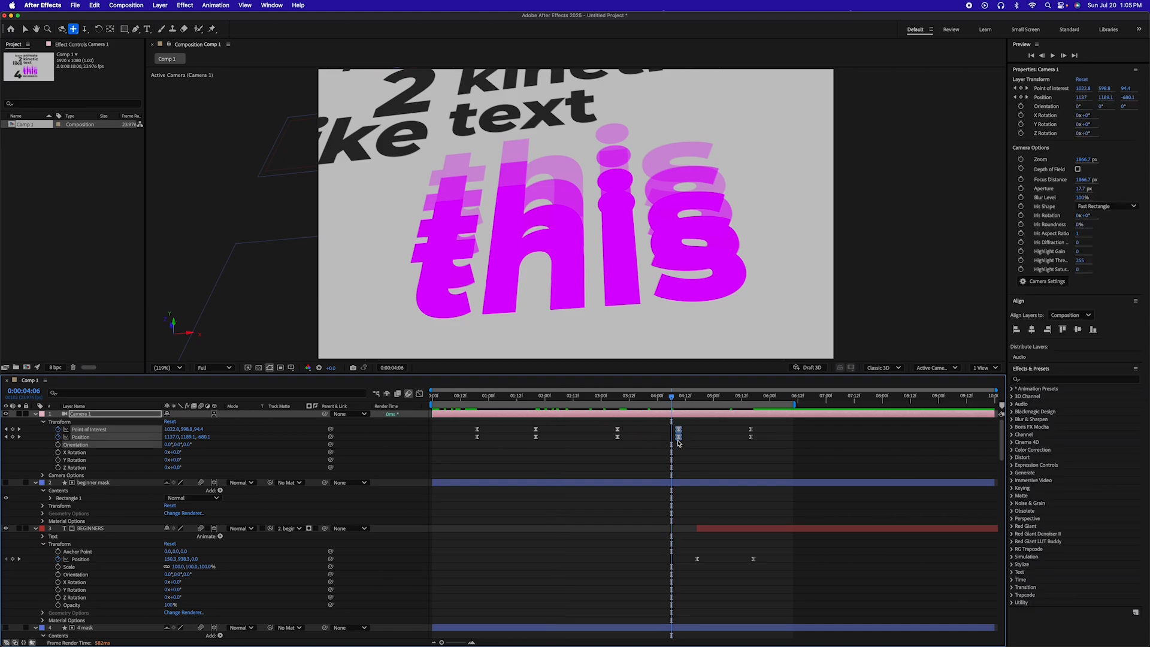
{"action": "left_click_drag", "start_coordinate": [675, 440], "coordinate": [670, 440]}
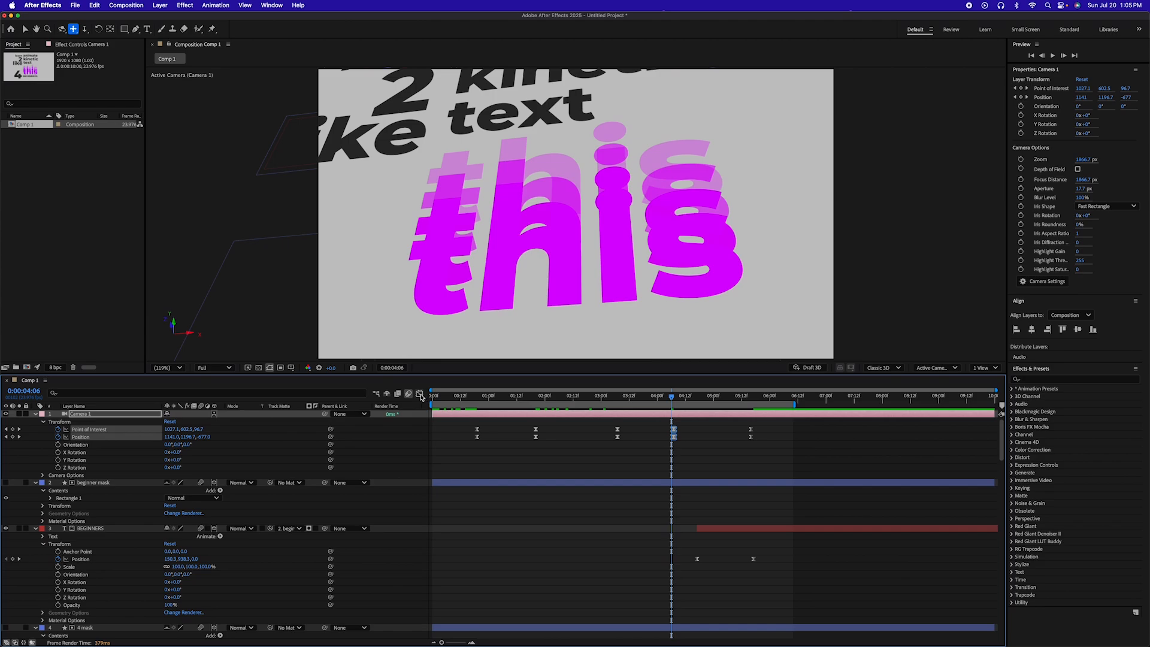
{"action": "left_click", "coordinate": [420, 395]}
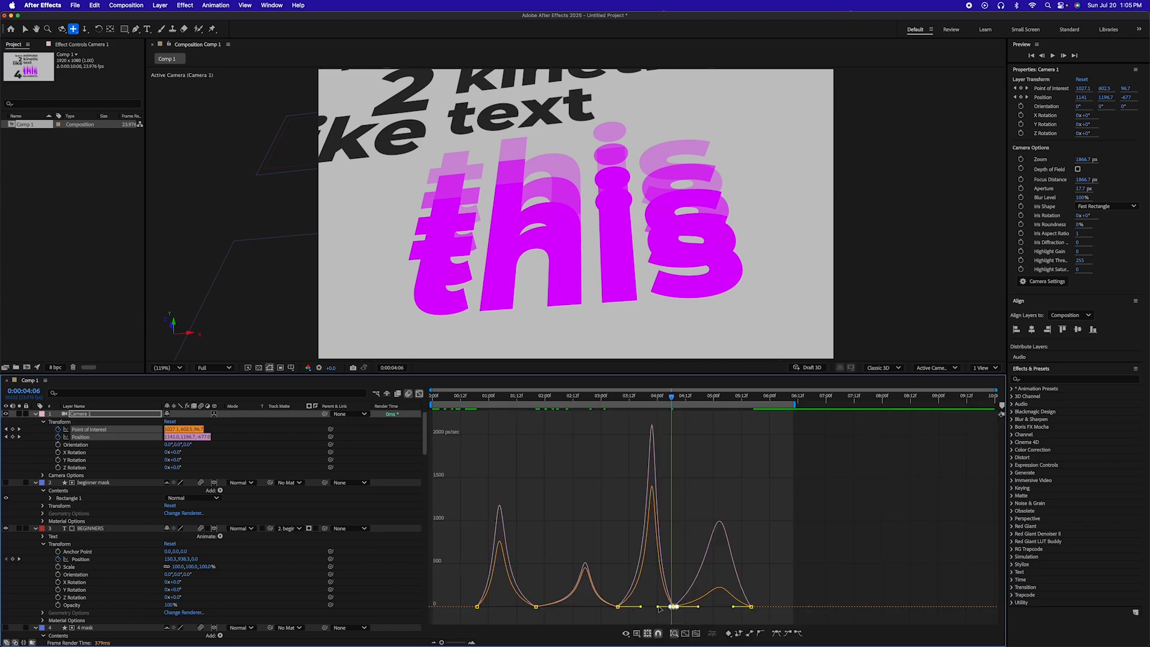
{"action": "left_click_drag", "start_coordinate": [659, 608], "coordinate": [649, 592]}
{"action": "left_click", "coordinate": [420, 395]}
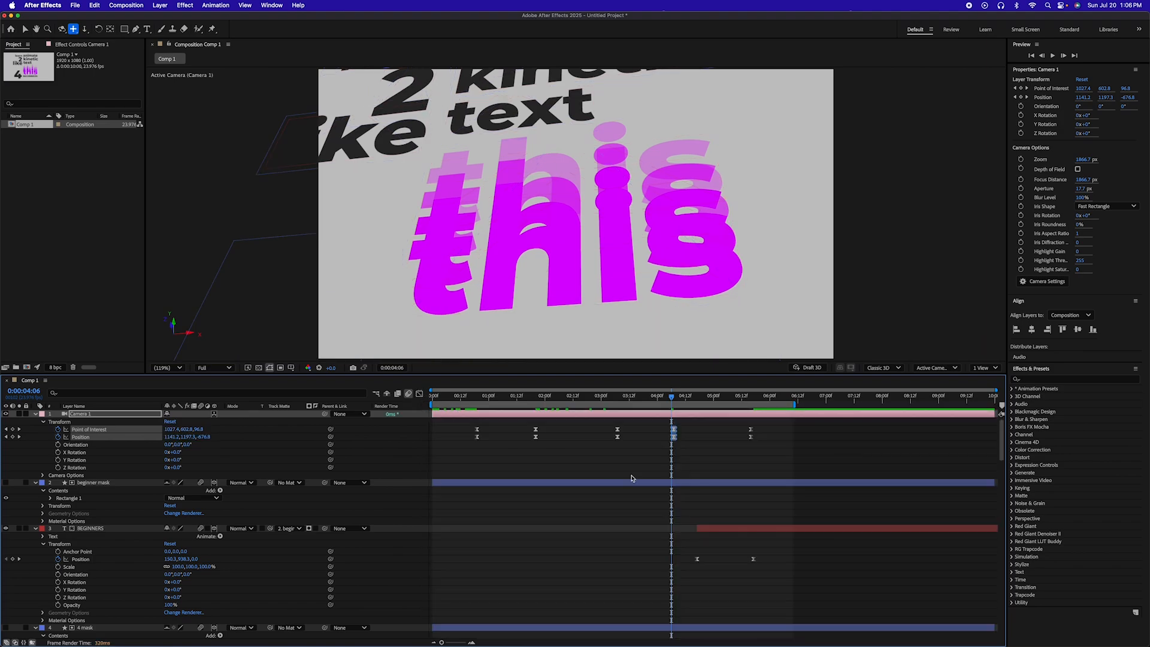
Play back the retimed camera animation starting from 0:00:02:20.
{"action": "left_click_drag", "start_coordinate": [674, 400], "coordinate": [592, 400]}
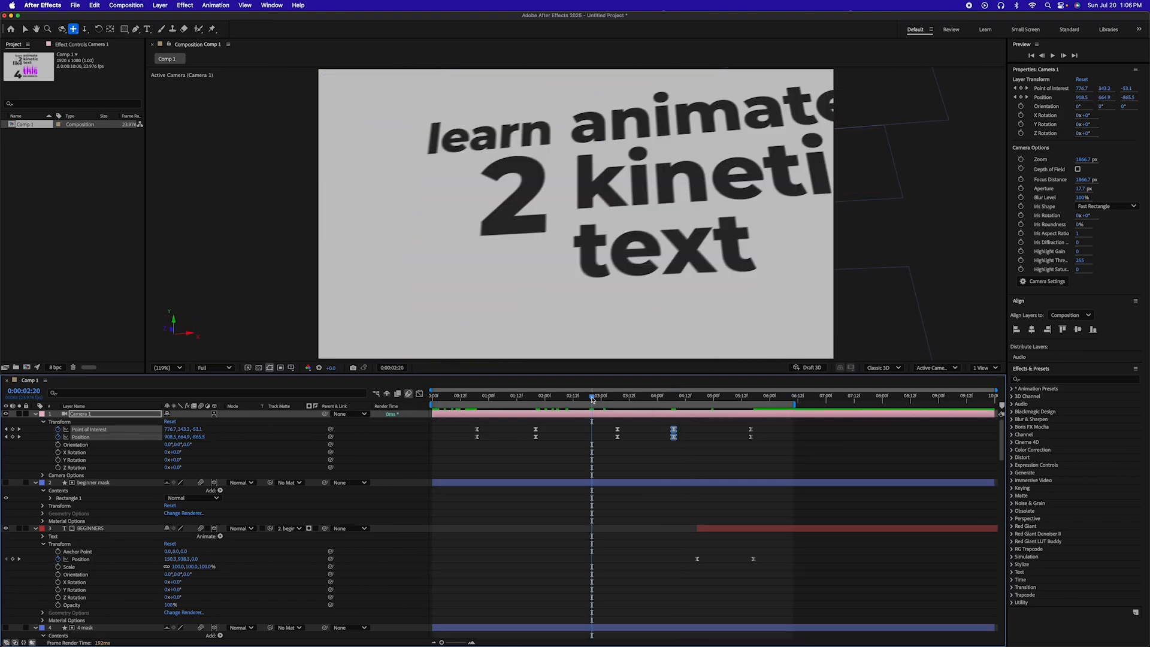
{"action": "key", "text": "space"}
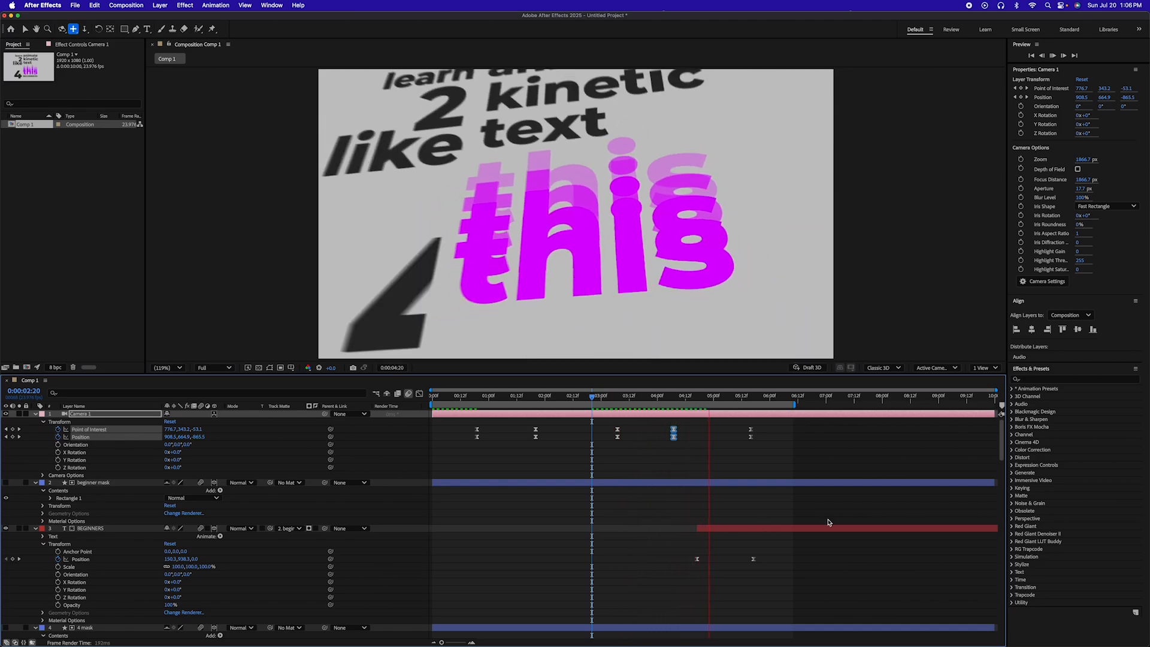
{"action": "key", "text": "space"}
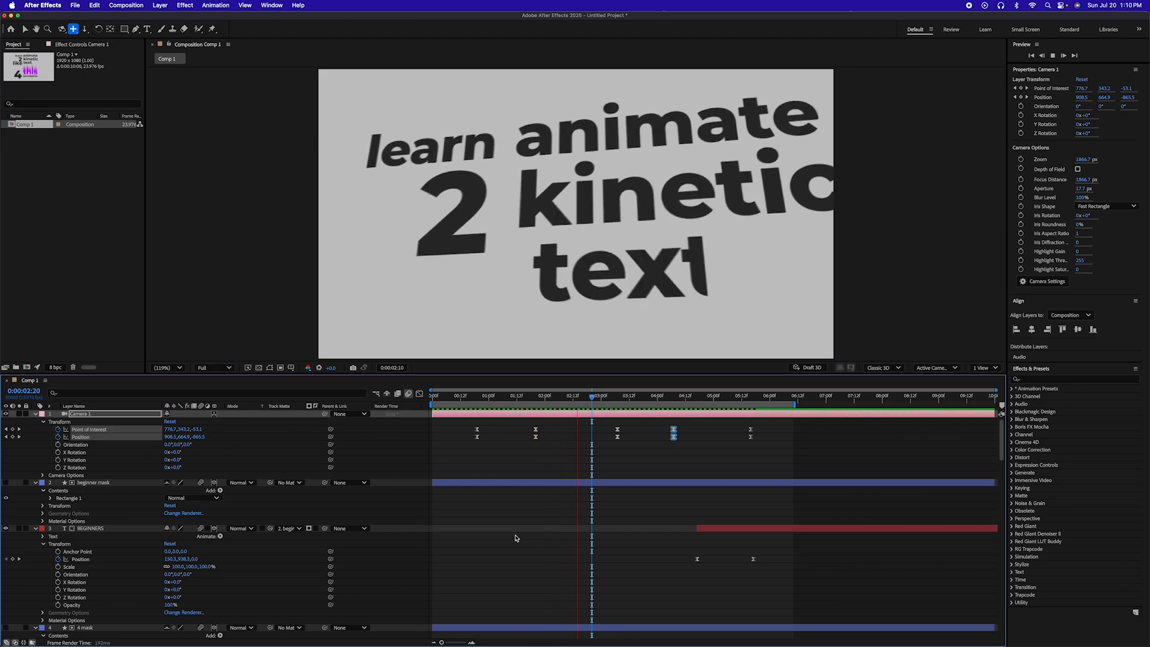
Create a white solid layer at the full composition size with the default name White Solid 1.
{"action": "left_click", "coordinate": [160, 4]}
{"action": "mouse_move", "coordinate": [161, 21]}
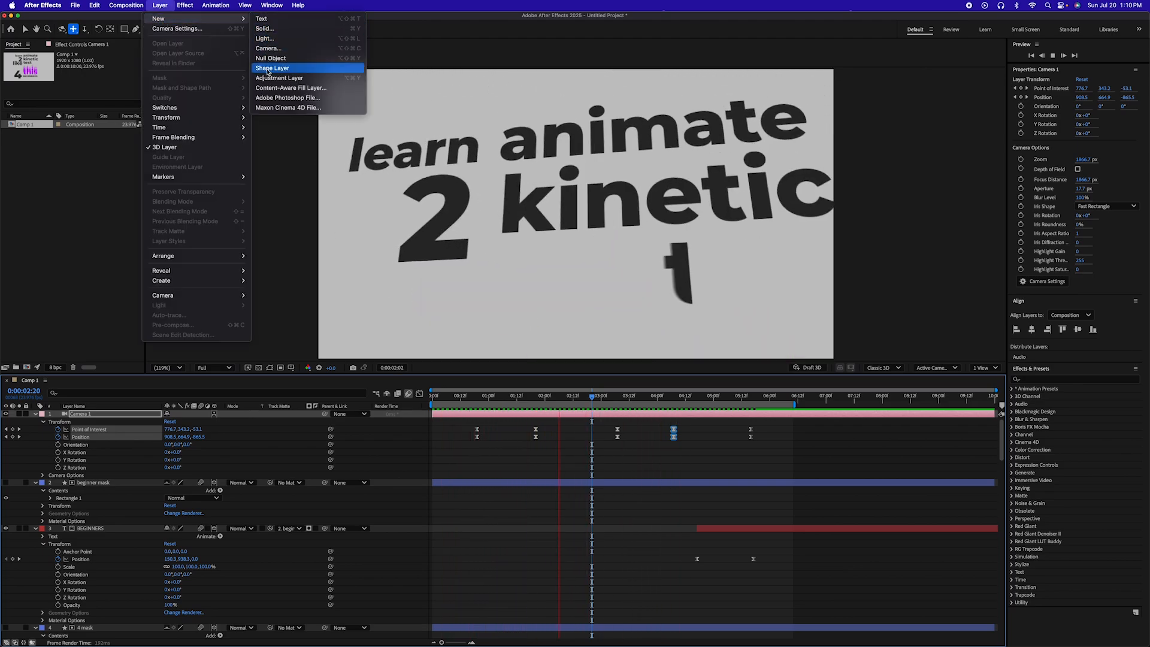
{"action": "left_click", "coordinate": [264, 28]}
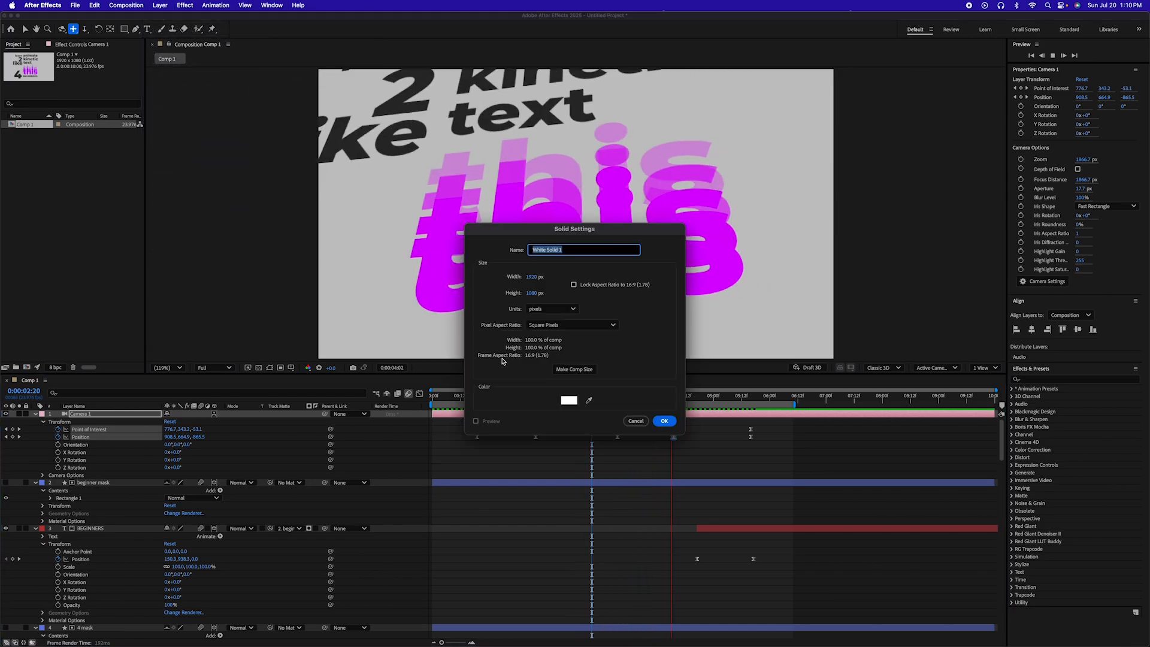
{"action": "left_click", "coordinate": [664, 421]}
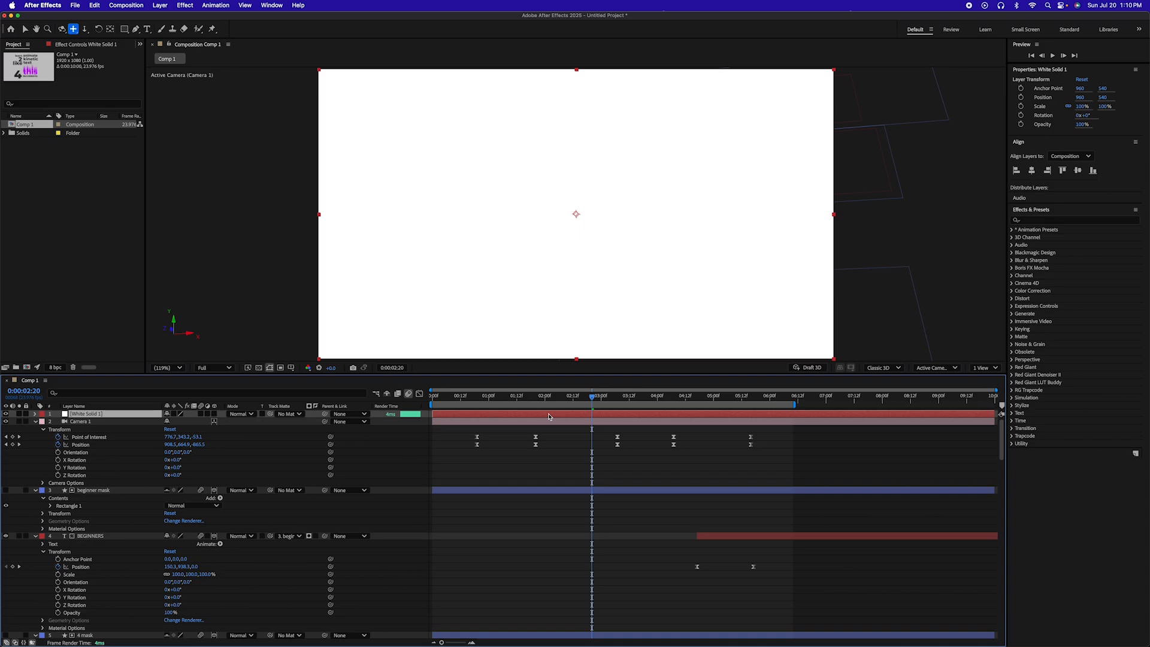
Move White Solid 1 to the bottom of the layer stack, below the learn layer, and return to the composition start.
{"action": "left_click_drag", "start_coordinate": [482, 398], "coordinate": [561, 399]}
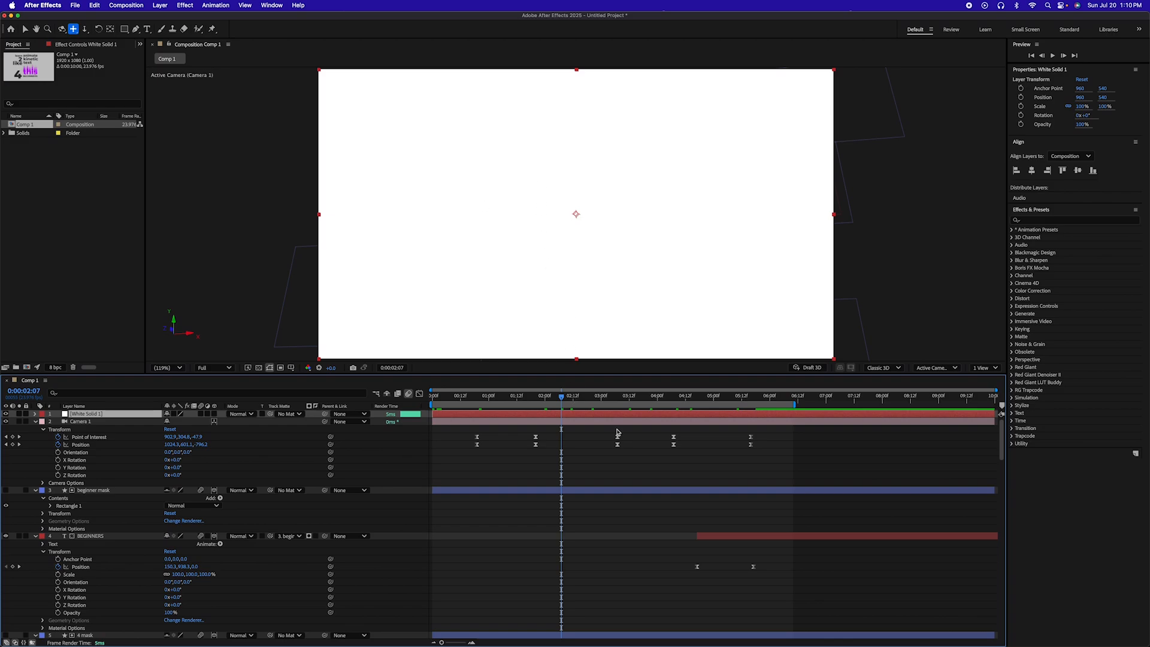
{"action": "key", "text": "v"}
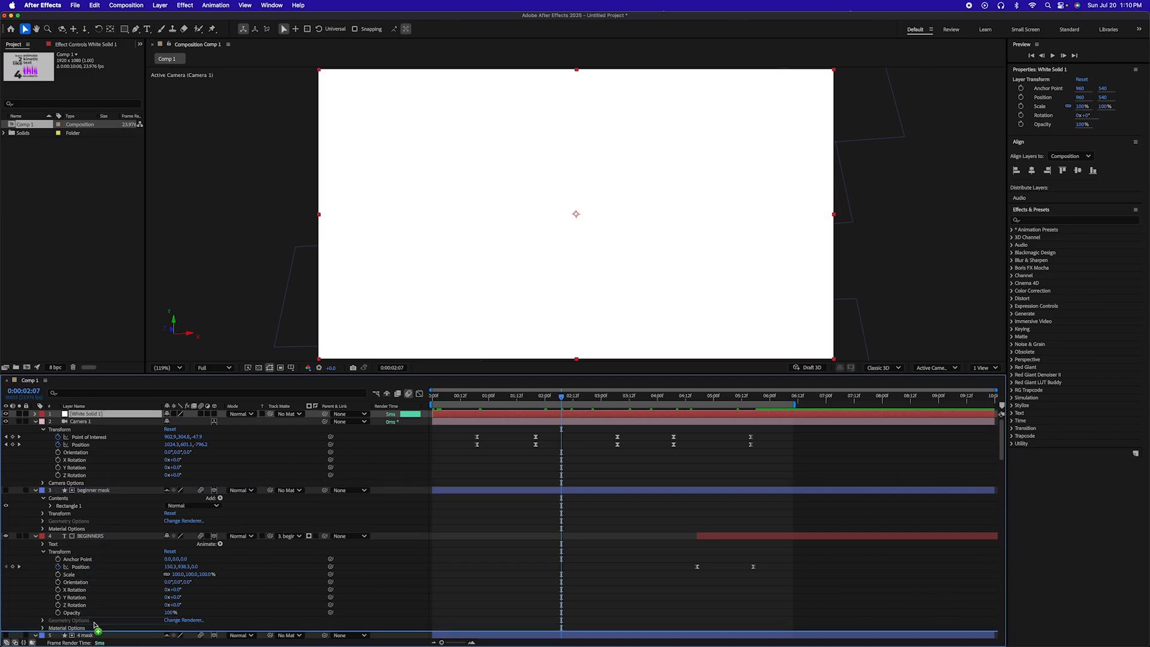
{"action": "scroll", "coordinate": [90, 636], "scroll_direction": "down", "scroll_amount": 8}
{"action": "left_click_drag", "start_coordinate": [93, 640], "coordinate": [93, 639]}
{"action": "left_click", "coordinate": [433, 397]}
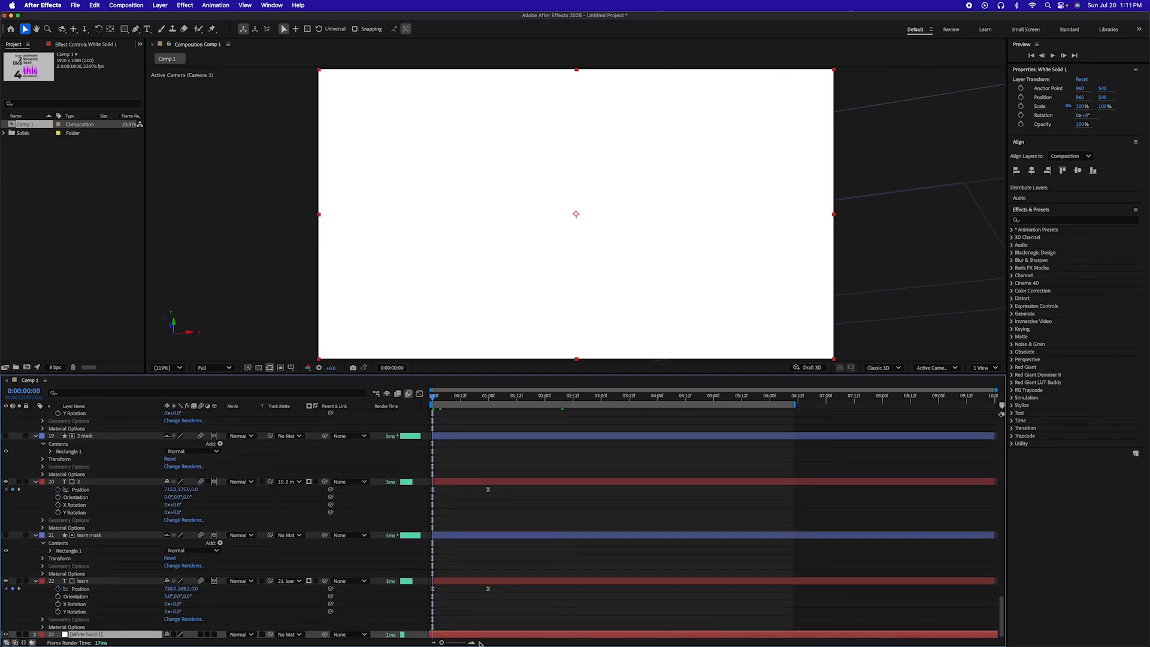
Find the Gradient Ramp effect and apply it to White Solid 1.
{"action": "left_click", "coordinate": [1045, 220]}
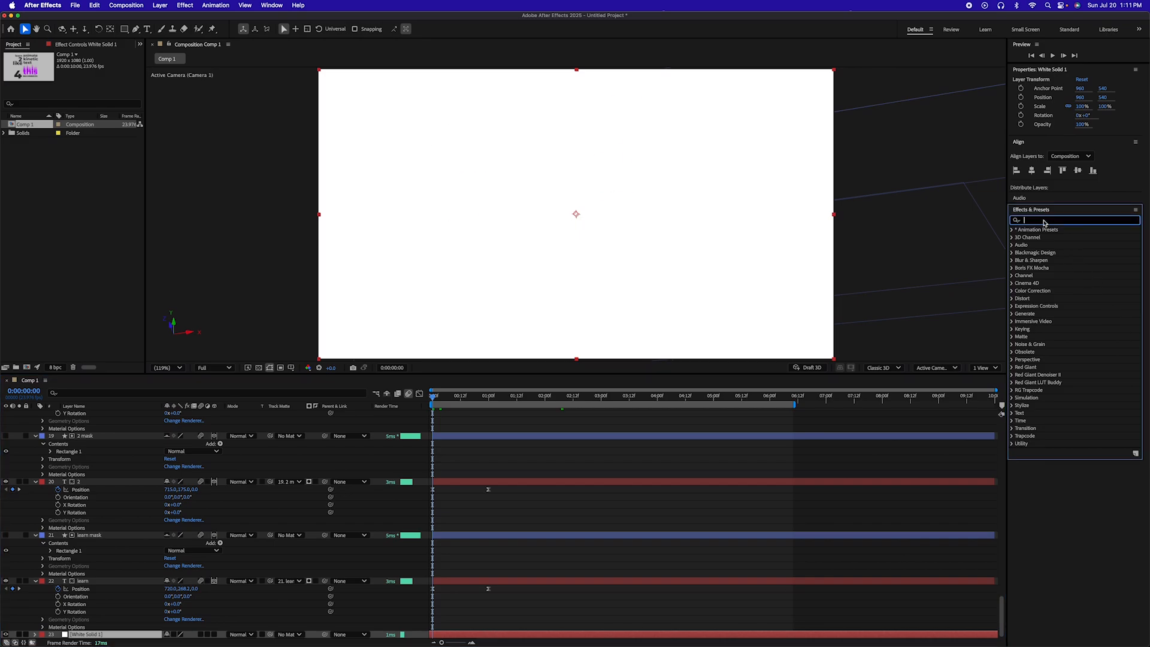
{"action": "type", "text": "gradien"}
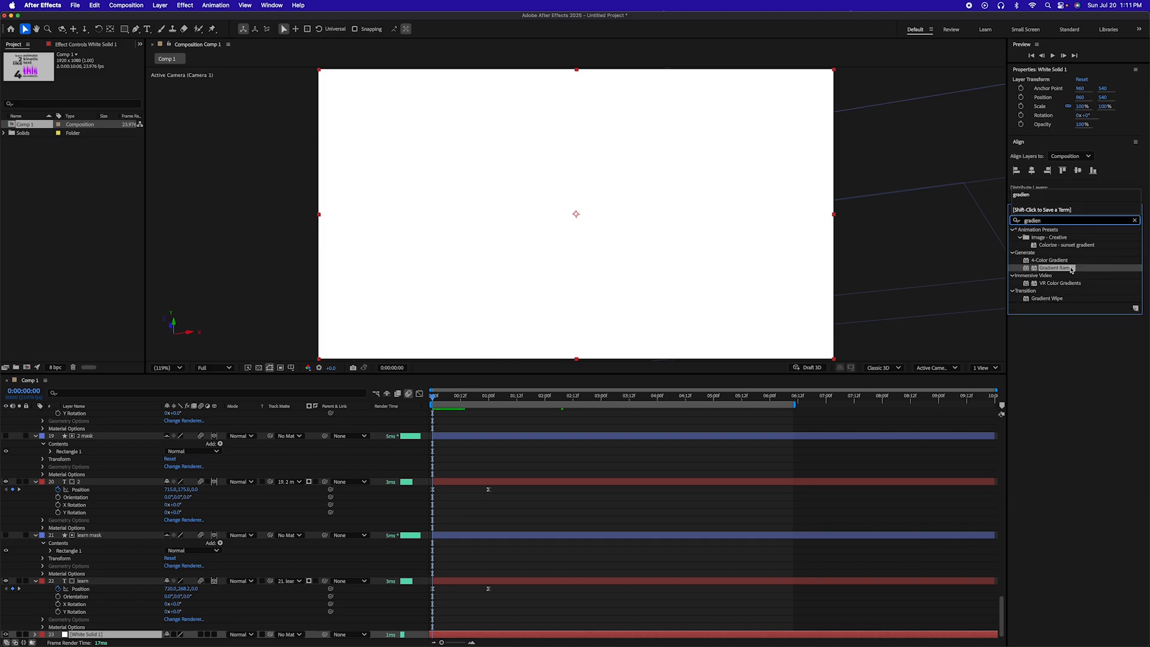
{"action": "left_click_drag", "start_coordinate": [1073, 271], "coordinate": [528, 636]}
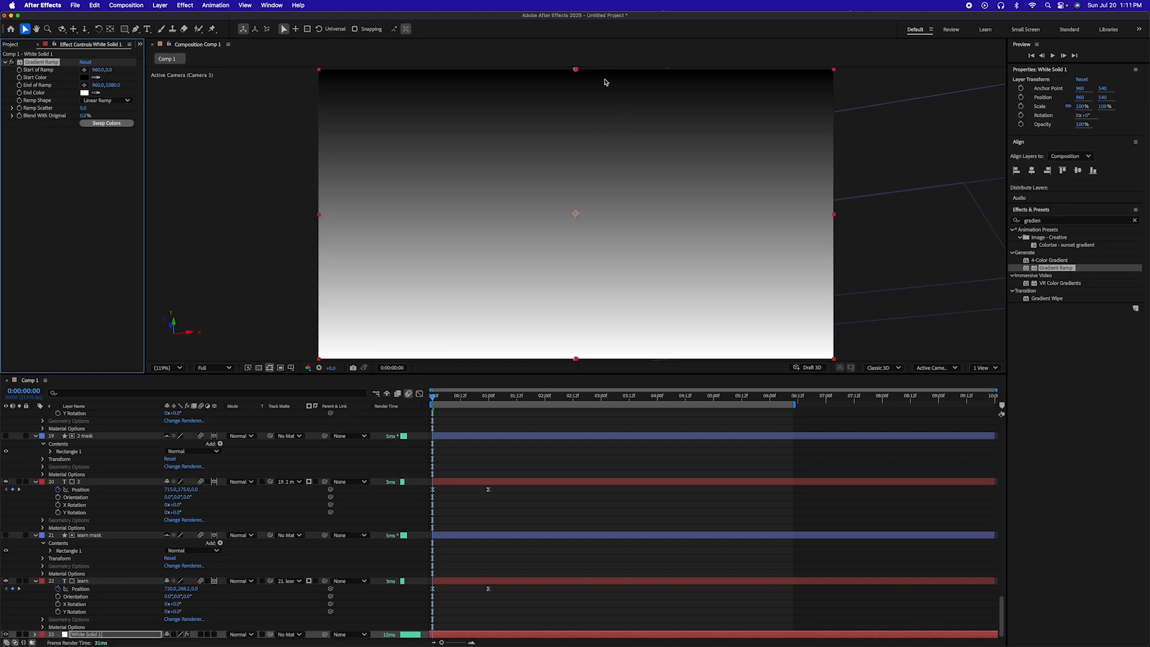
Angle the linear gradient by placing the ramp's start at about 1066, 92 and its end at about 416, 1058.
{"action": "left_click", "coordinate": [170, 368]}
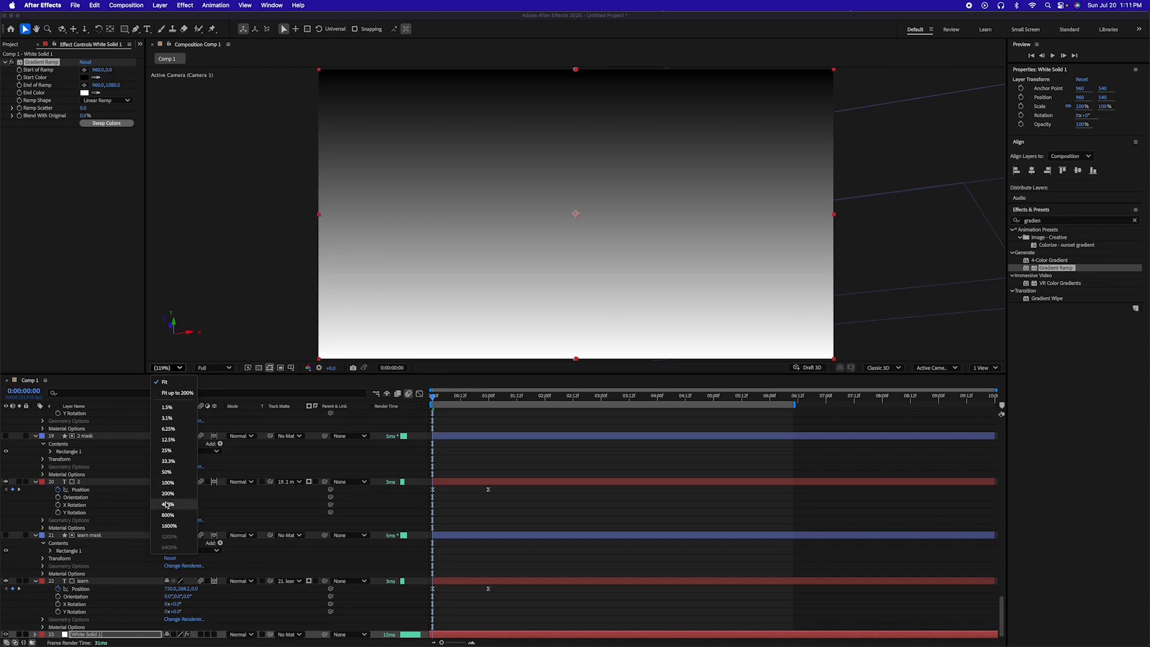
{"action": "left_click", "coordinate": [173, 483]}
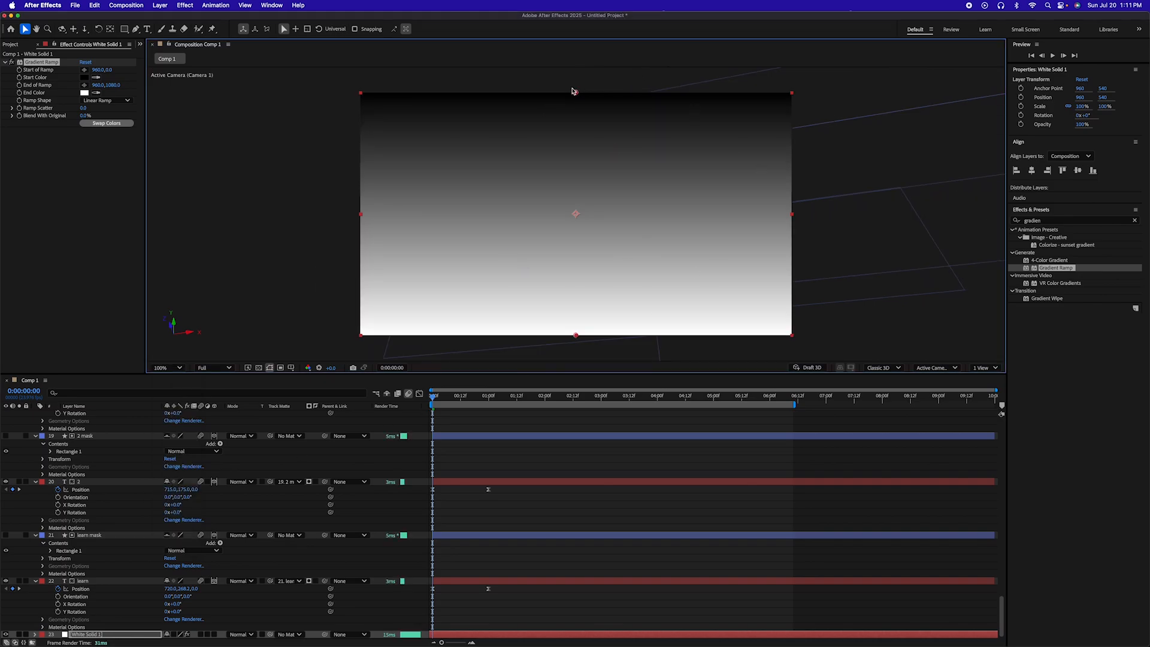
{"action": "left_click_drag", "start_coordinate": [574, 94], "coordinate": [598, 120]}
{"action": "left_click_drag", "start_coordinate": [574, 337], "coordinate": [453, 331]}
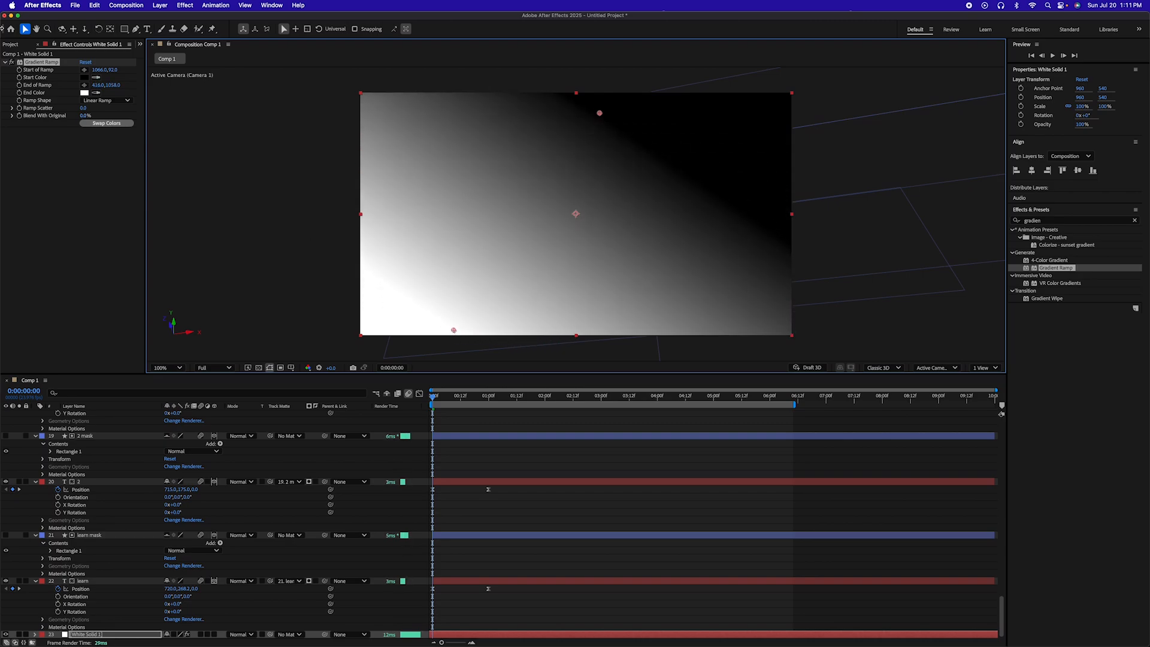
Change the Gradient Ramp's shape to Radial Ramp and swap its start and end colors.
{"action": "left_click", "coordinate": [114, 101]}
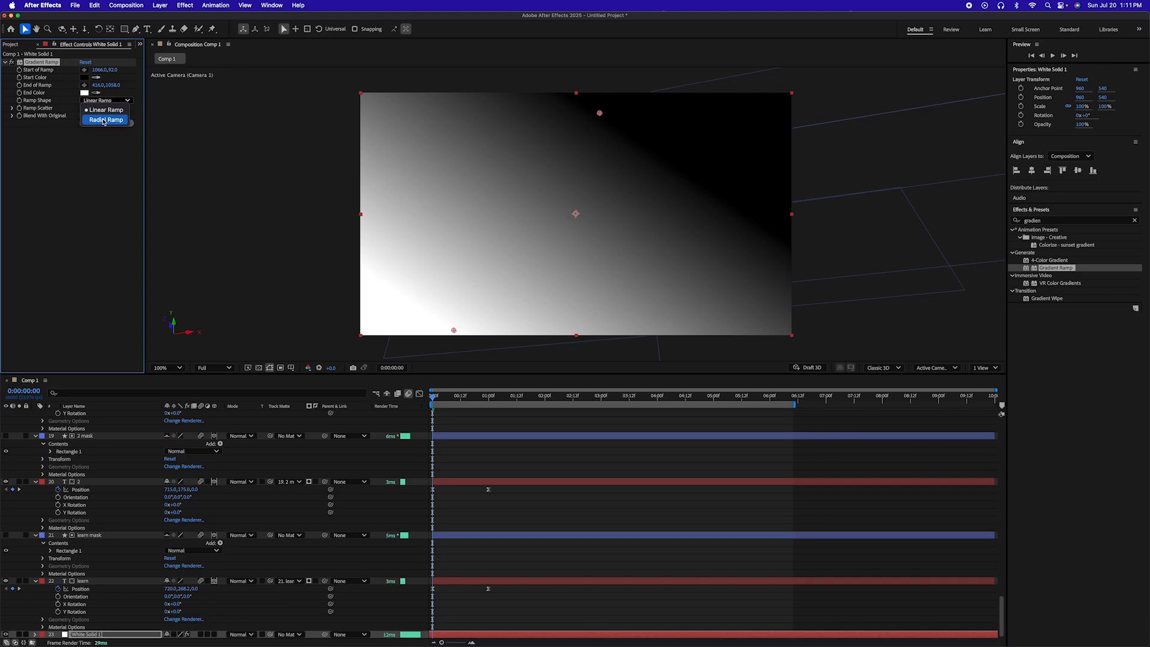
{"action": "left_click", "coordinate": [106, 120]}
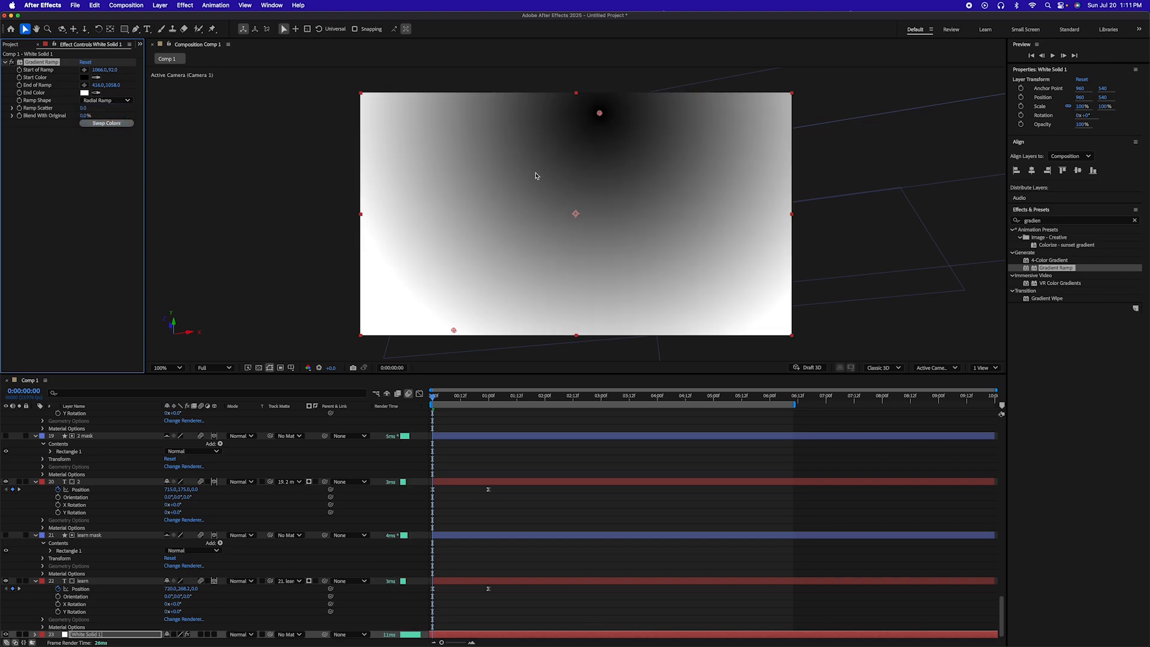
{"action": "left_click", "coordinate": [120, 123]}
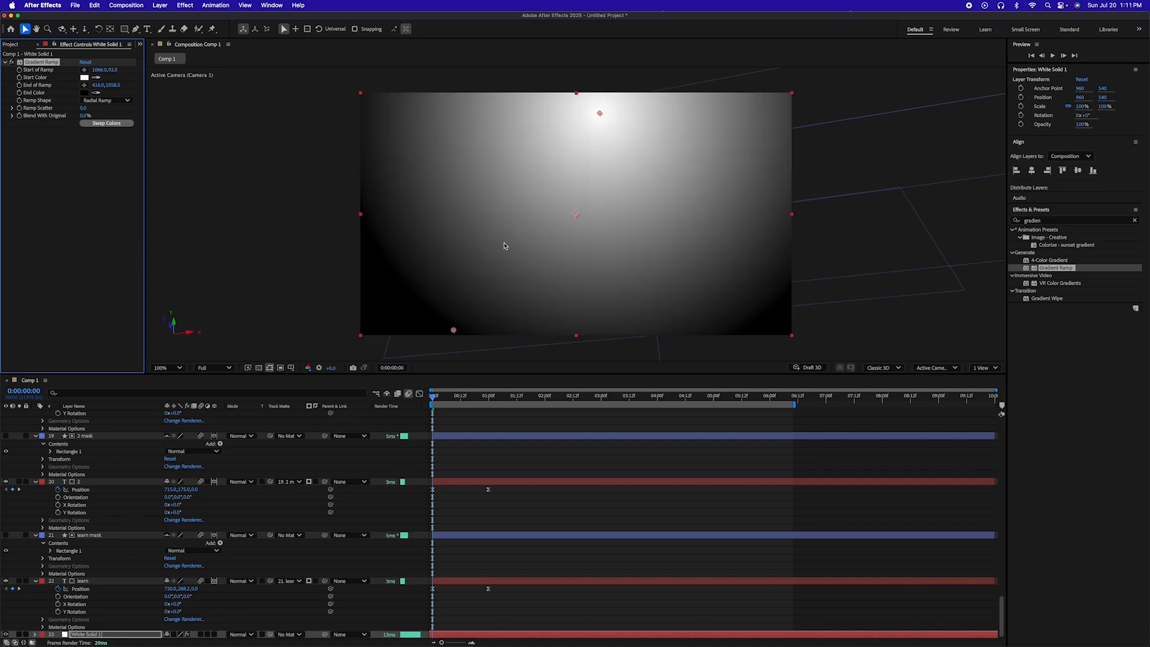
Set the ramp's End Color to neutral gray at 61% brightness, then place its start at about 918, 436 and its end near the frame's lower-left corner.
{"action": "left_click", "coordinate": [85, 93]}
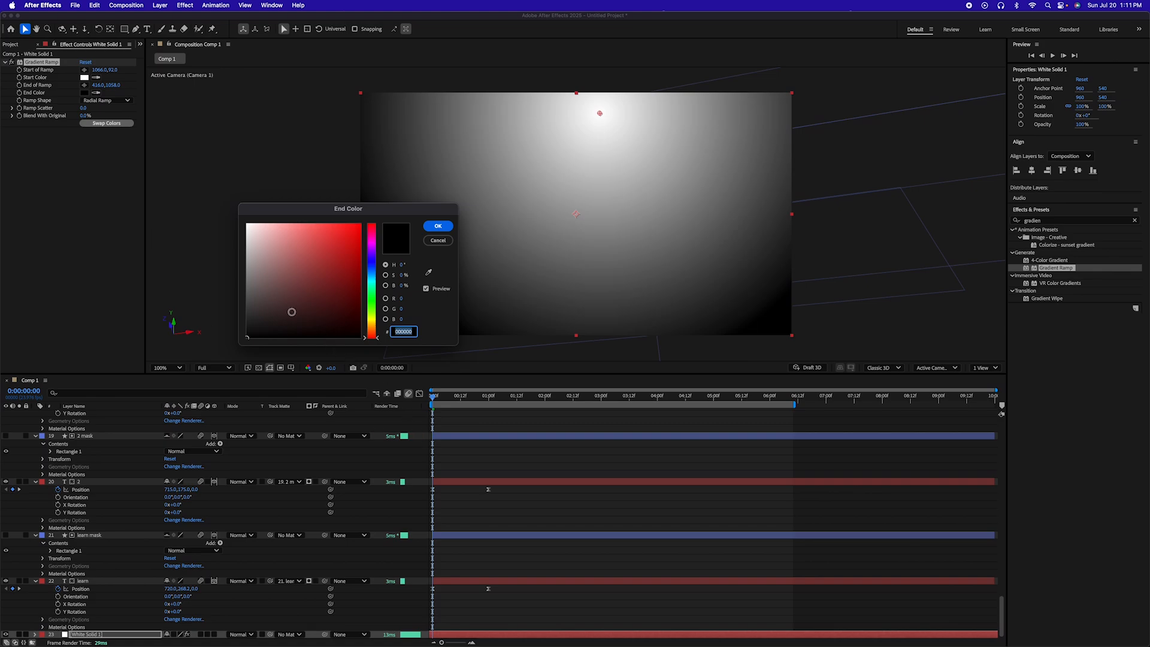
{"action": "left_click_drag", "start_coordinate": [270, 287], "coordinate": [245, 270]}
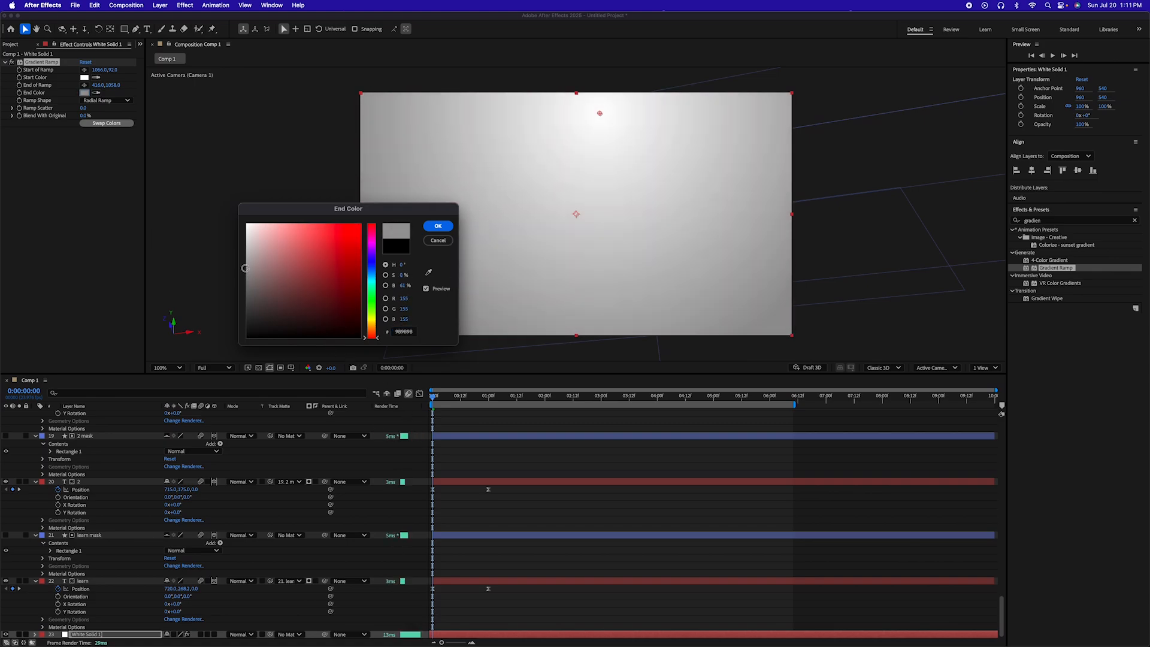
{"action": "left_click", "coordinate": [440, 226]}
{"action": "left_click_drag", "start_coordinate": [601, 114], "coordinate": [568, 192]}
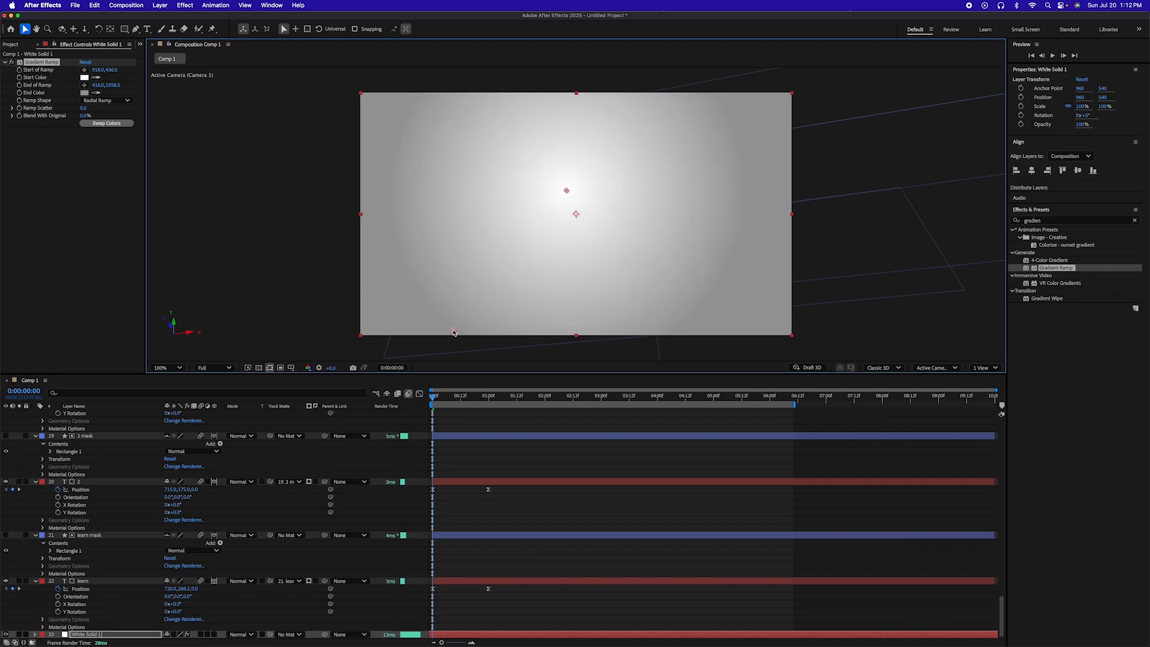
{"action": "left_click_drag", "start_coordinate": [453, 331], "coordinate": [370, 332]}
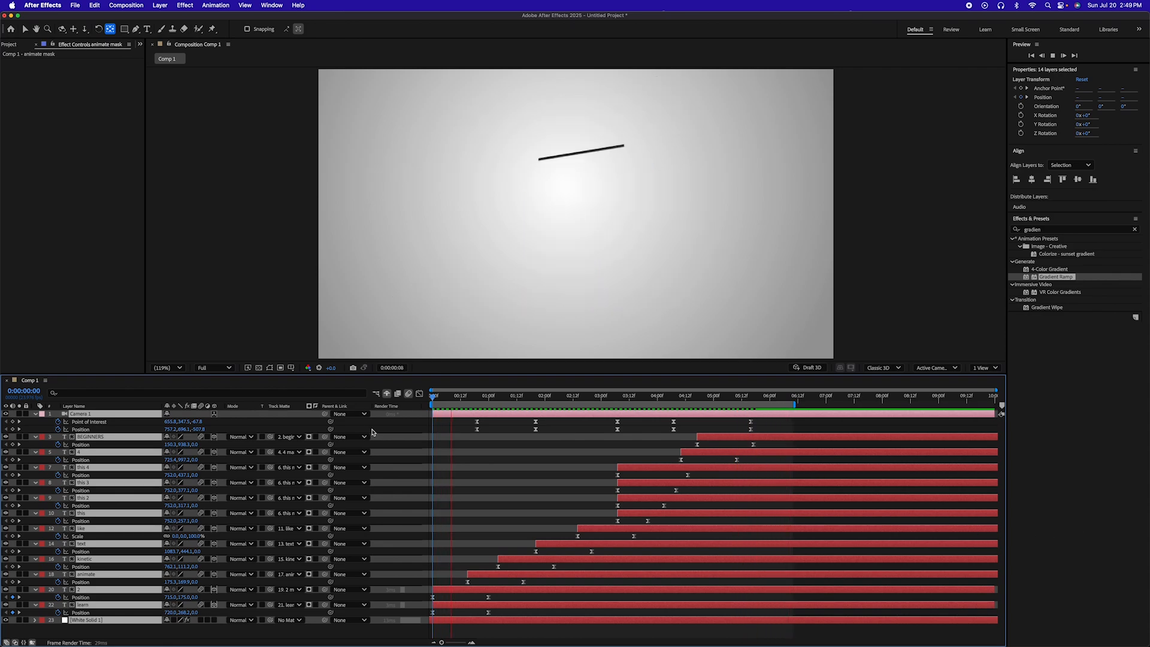
Reveal the shy mask layers in the timeline, look through the full layer list, and hide them again.
{"action": "left_click", "coordinate": [387, 394]}
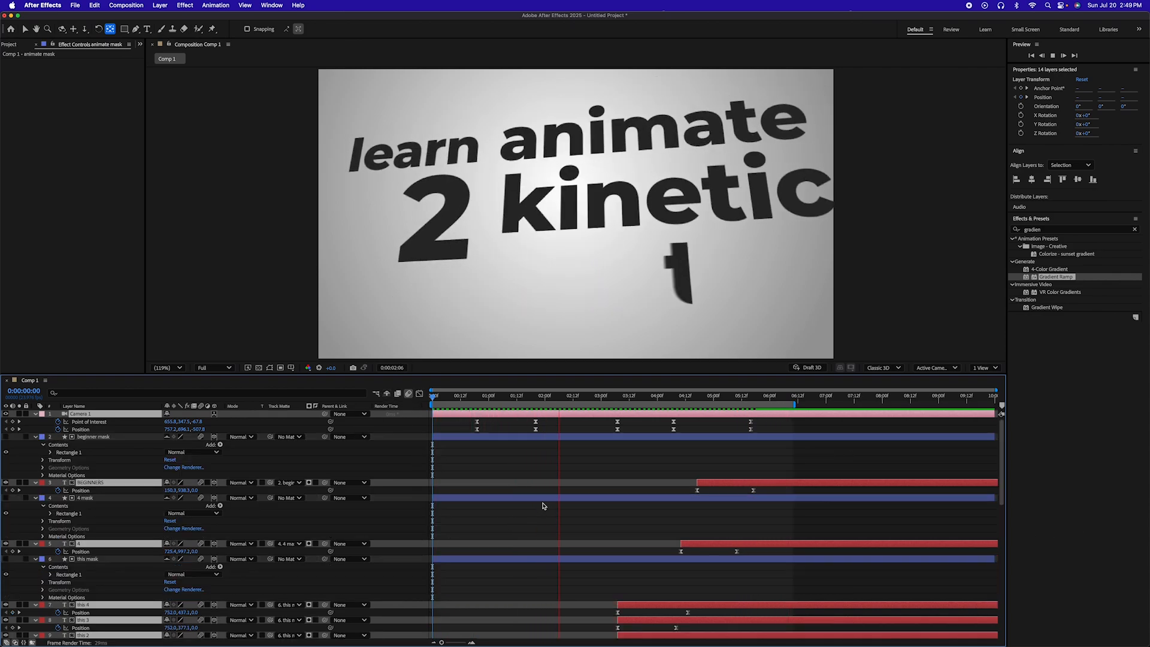
{"action": "scroll", "coordinate": [543, 505], "scroll_direction": "down", "scroll_amount": 3}
{"action": "scroll", "coordinate": [544, 505], "scroll_direction": "up", "scroll_amount": 3}
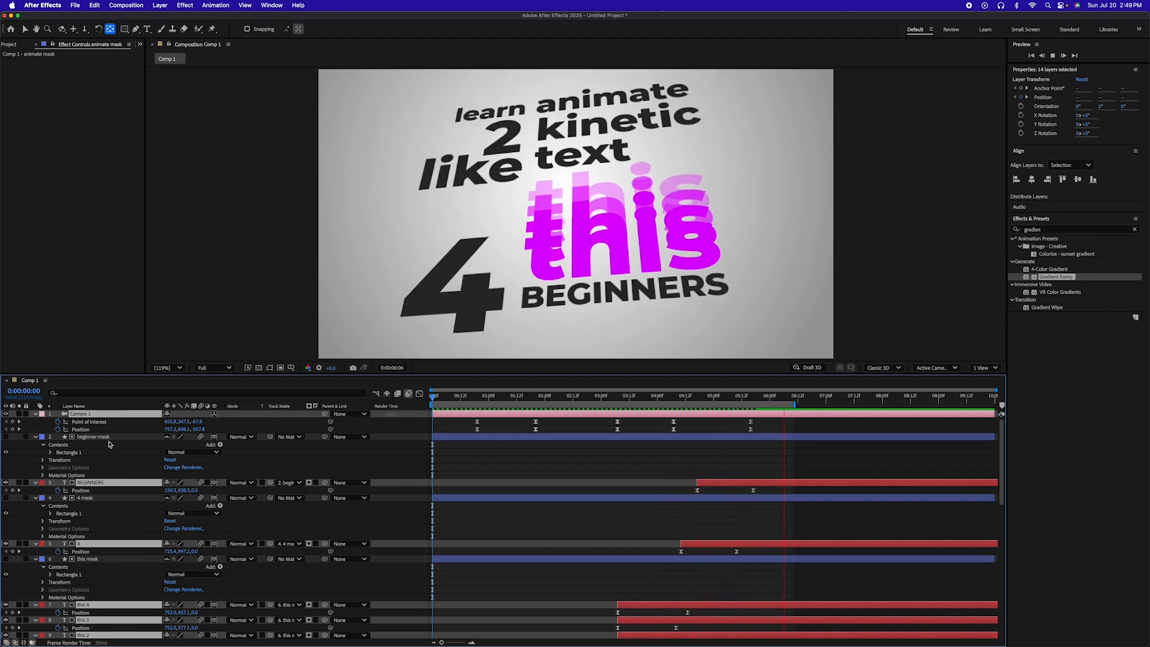
{"action": "left_click", "coordinate": [387, 393]}
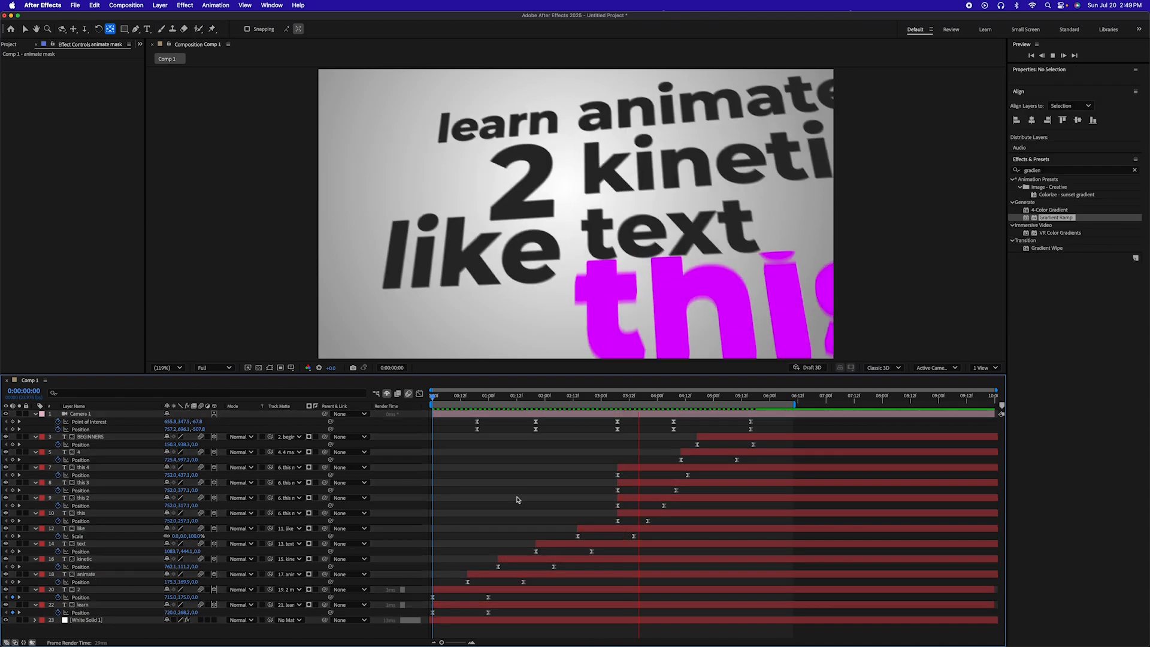
Set the Y Rotation of the text layers "animate", "kinetic" and "text" to -60°.
{"action": "left_click", "coordinate": [528, 568]}
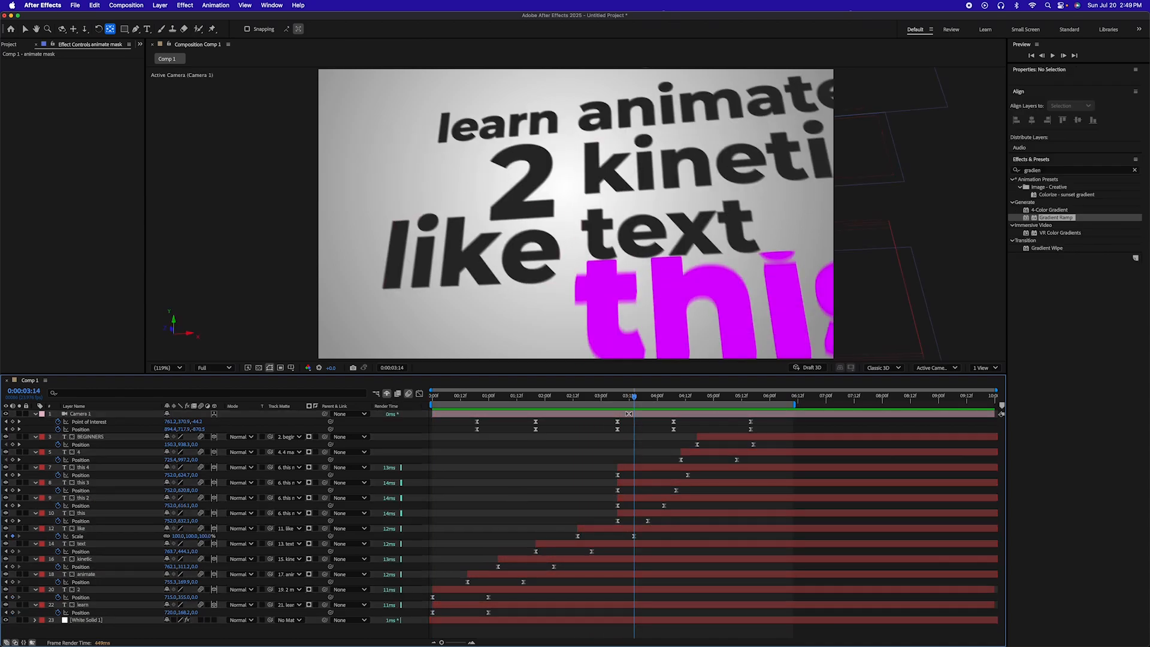
{"action": "left_click_drag", "start_coordinate": [634, 399], "coordinate": [745, 395]}
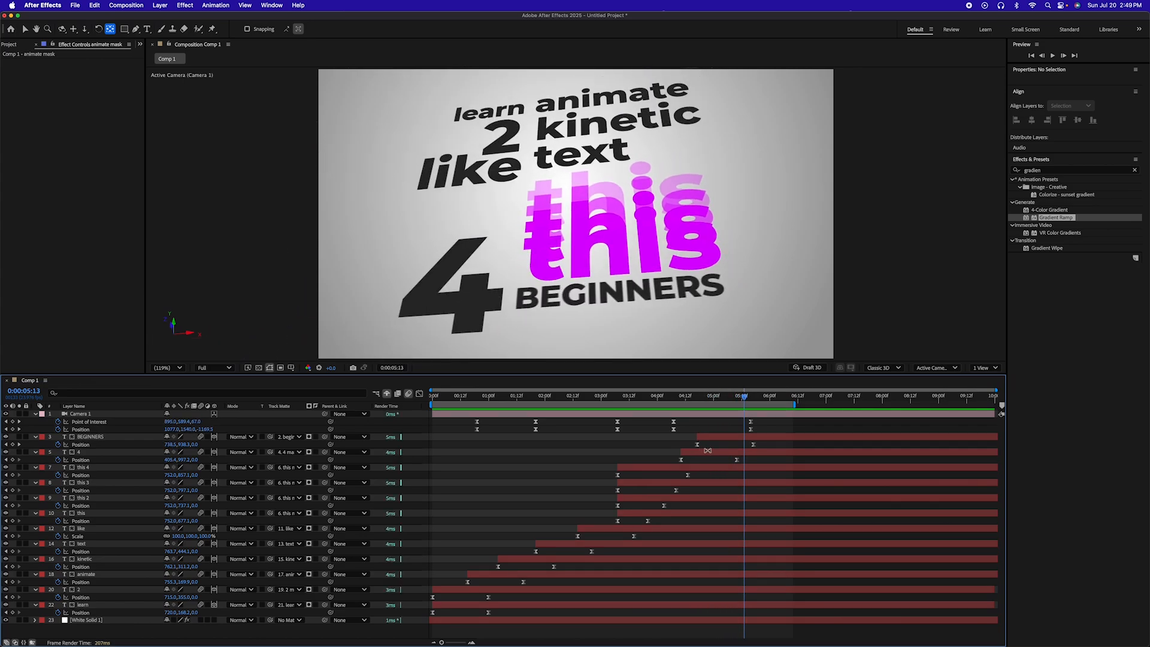
{"action": "left_click", "coordinate": [86, 574]}
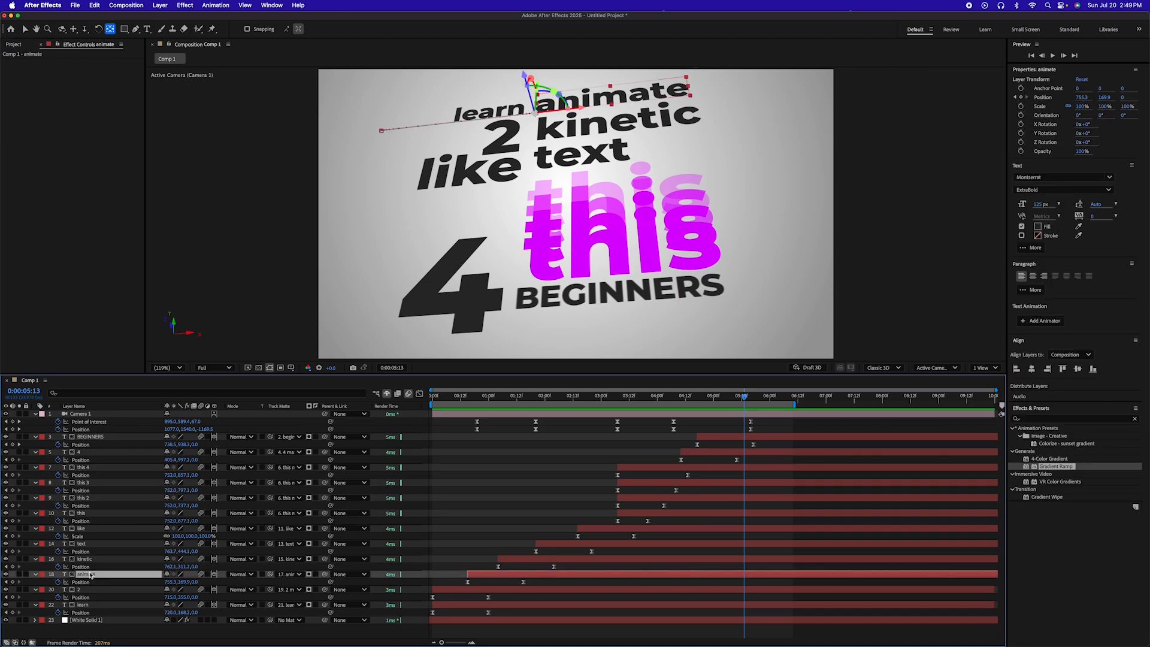
{"action": "left_click", "coordinate": [87, 560], "text": "shift"}
{"action": "left_click", "coordinate": [84, 544], "text": "shift"}
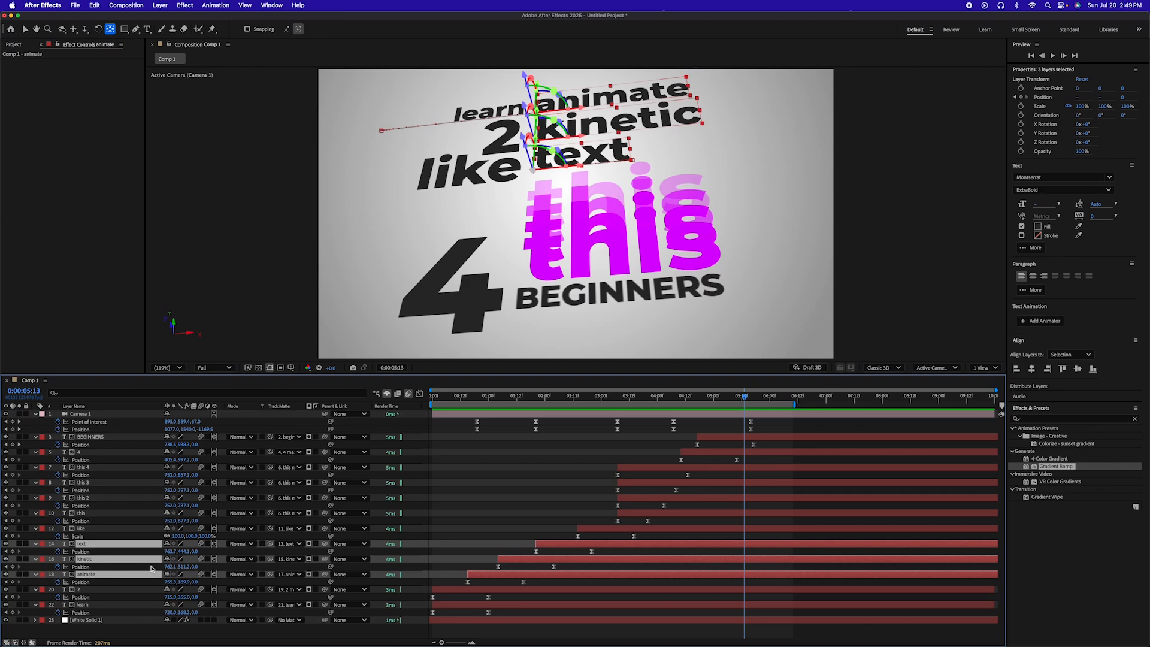
{"action": "key", "text": "r"}
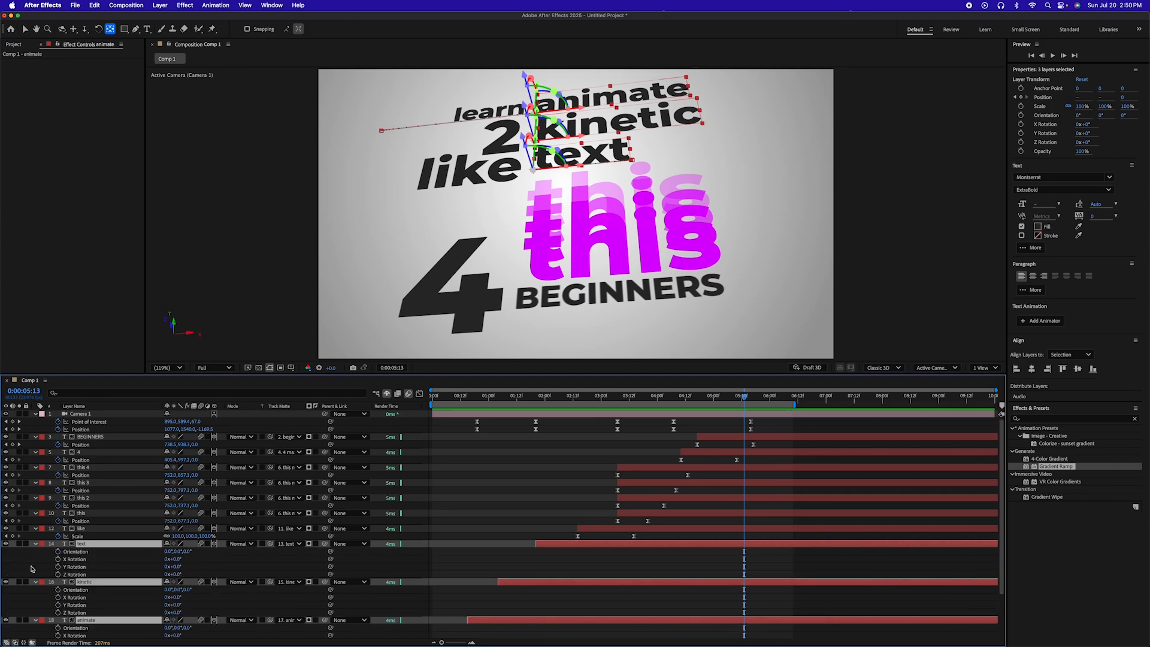
{"action": "left_click", "coordinate": [175, 567]}
{"action": "key", "text": "Return"}
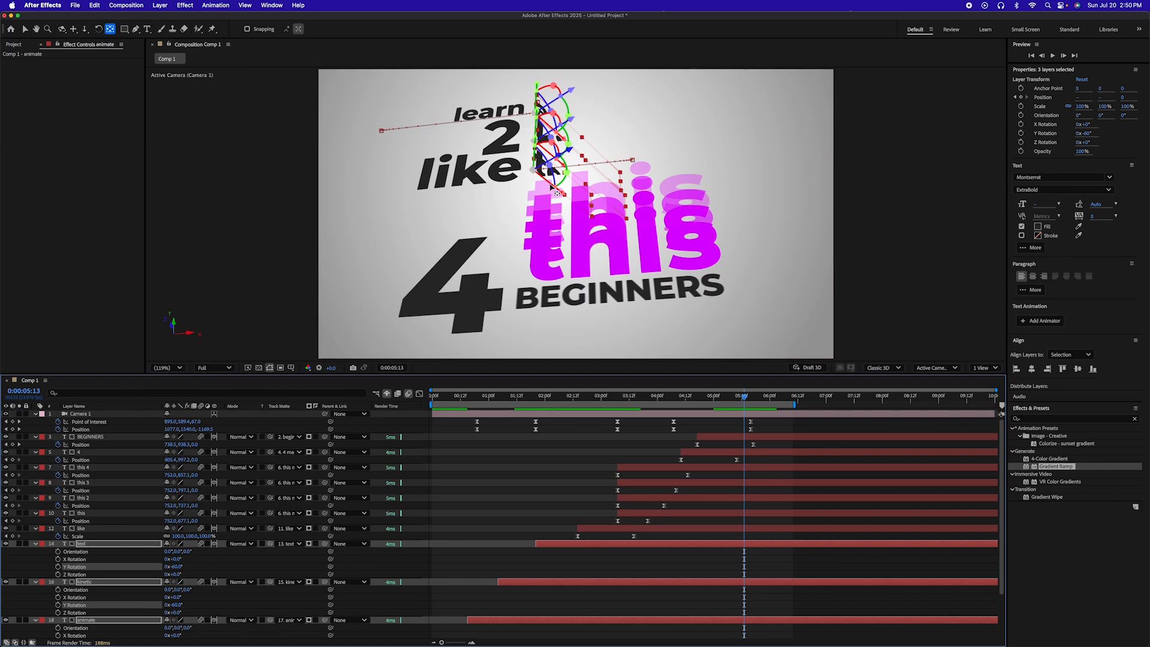
{"action": "left_click", "coordinate": [692, 574]}
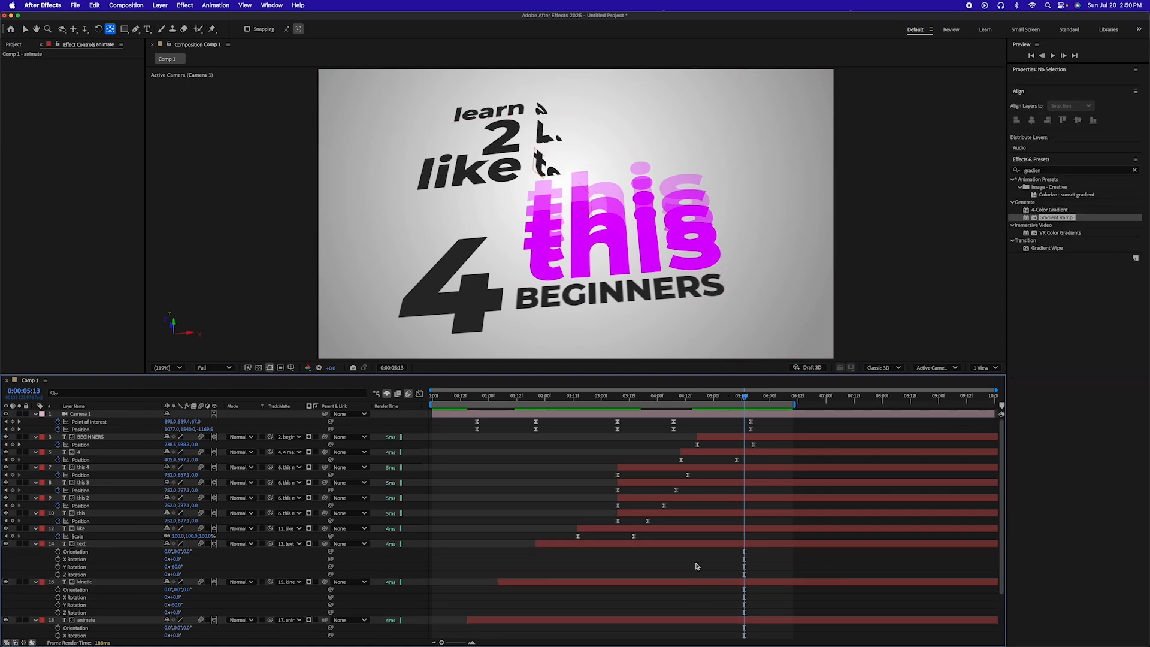
Reveal the shy layers and set the Y Rotation of the text, kinetic and animate mask layers to -60°.
{"action": "left_click", "coordinate": [388, 395]}
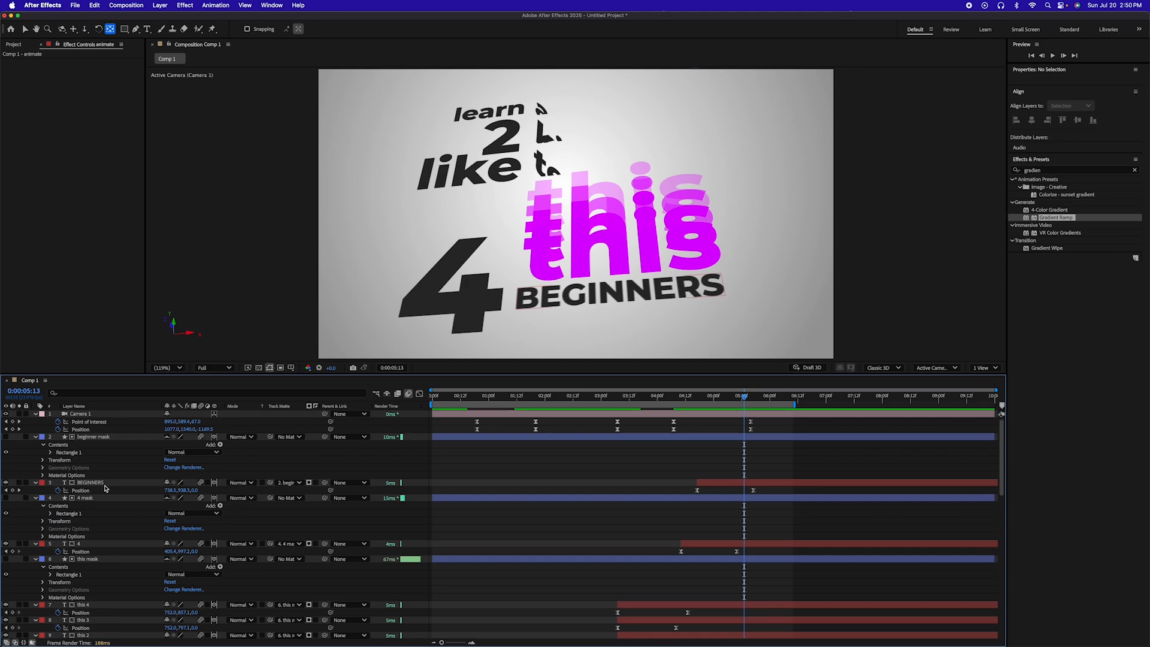
{"action": "scroll", "coordinate": [105, 488], "scroll_direction": "down", "scroll_amount": 3}
{"action": "scroll", "coordinate": [101, 538], "scroll_direction": "down", "scroll_amount": 5}
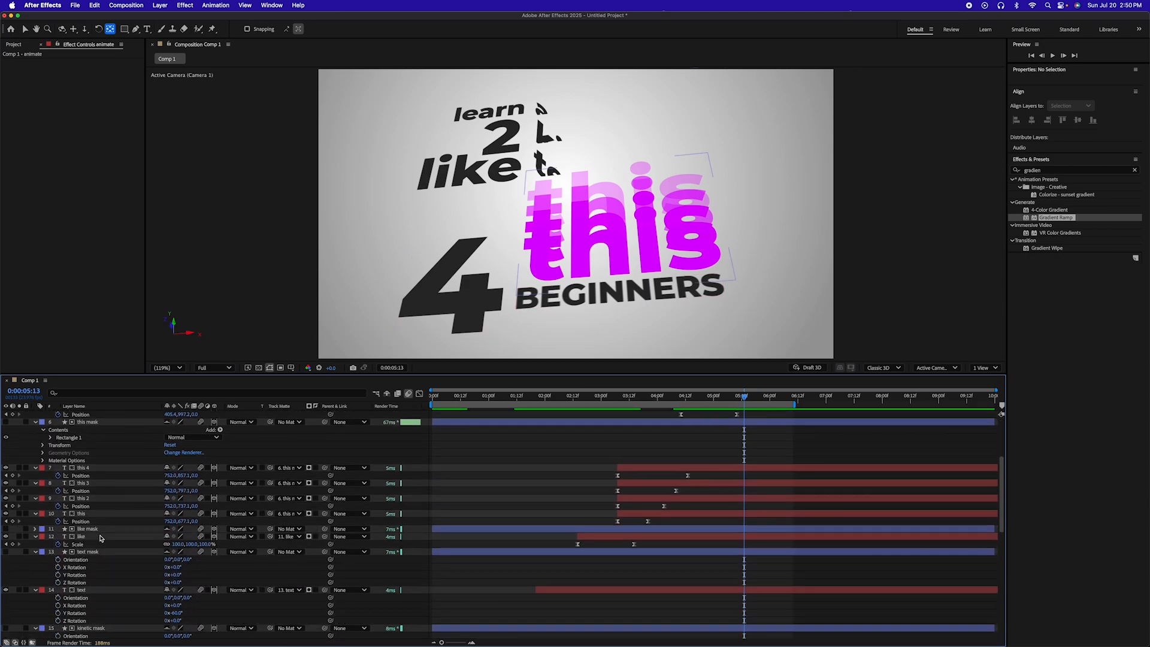
{"action": "scroll", "coordinate": [101, 538], "scroll_direction": "down", "scroll_amount": 1}
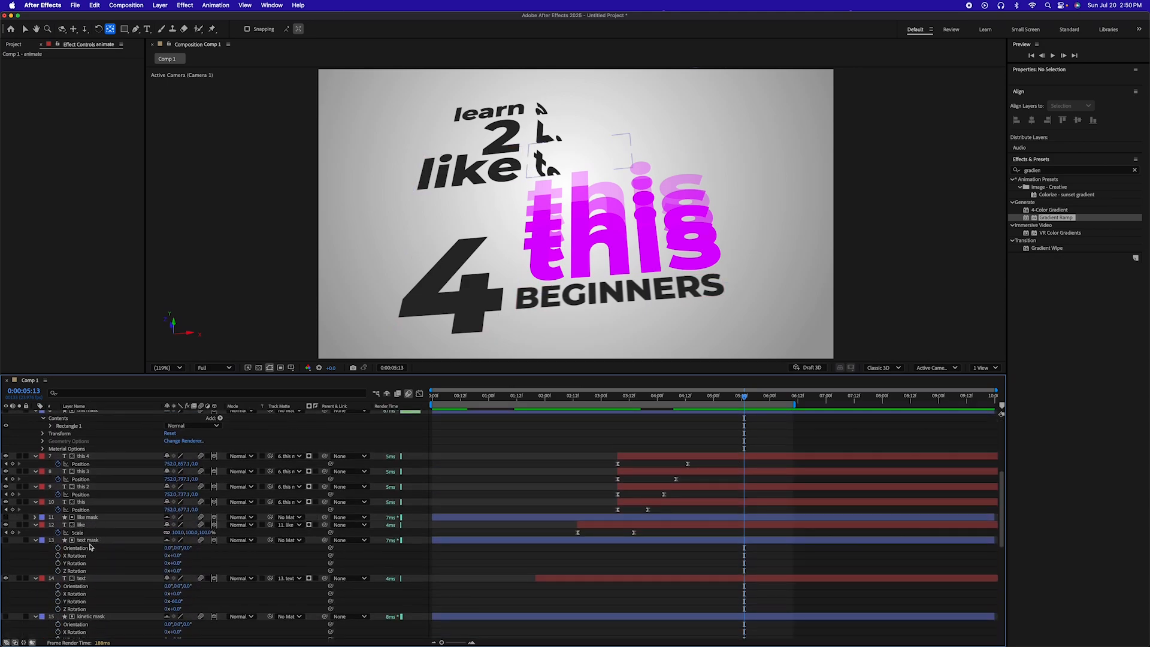
{"action": "left_click", "coordinate": [89, 541]}
{"action": "scroll", "coordinate": [105, 544], "scroll_direction": "down", "scroll_amount": 5}
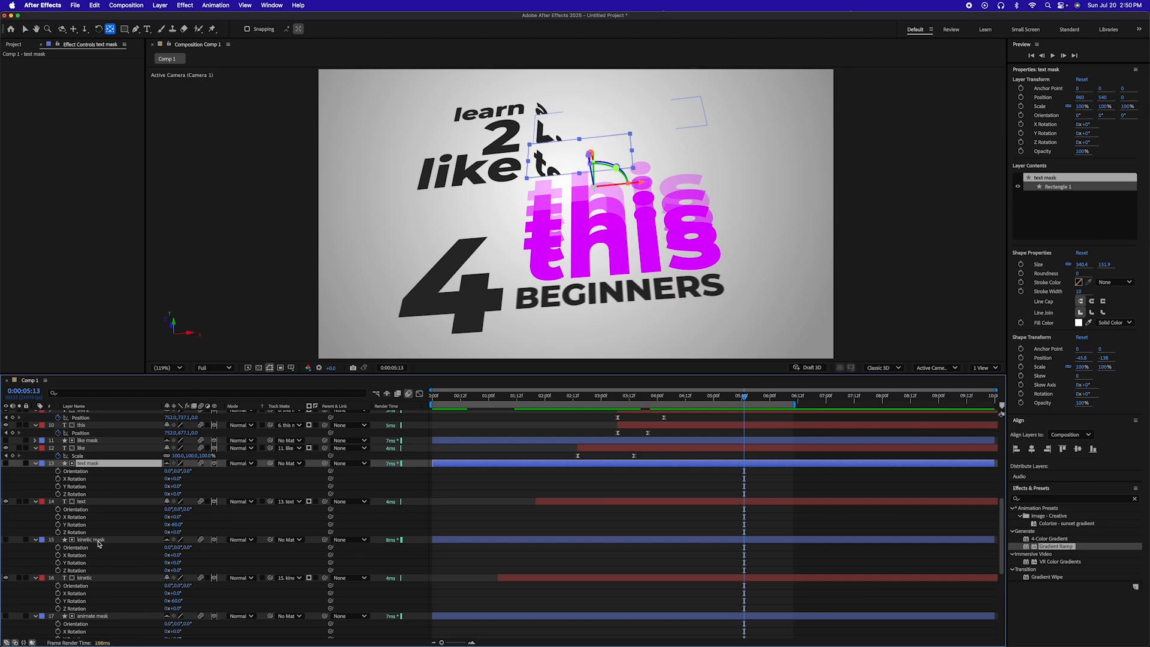
{"action": "left_click", "coordinate": [90, 540], "text": "super"}
{"action": "scroll", "coordinate": [102, 569], "scroll_direction": "down", "scroll_amount": 3}
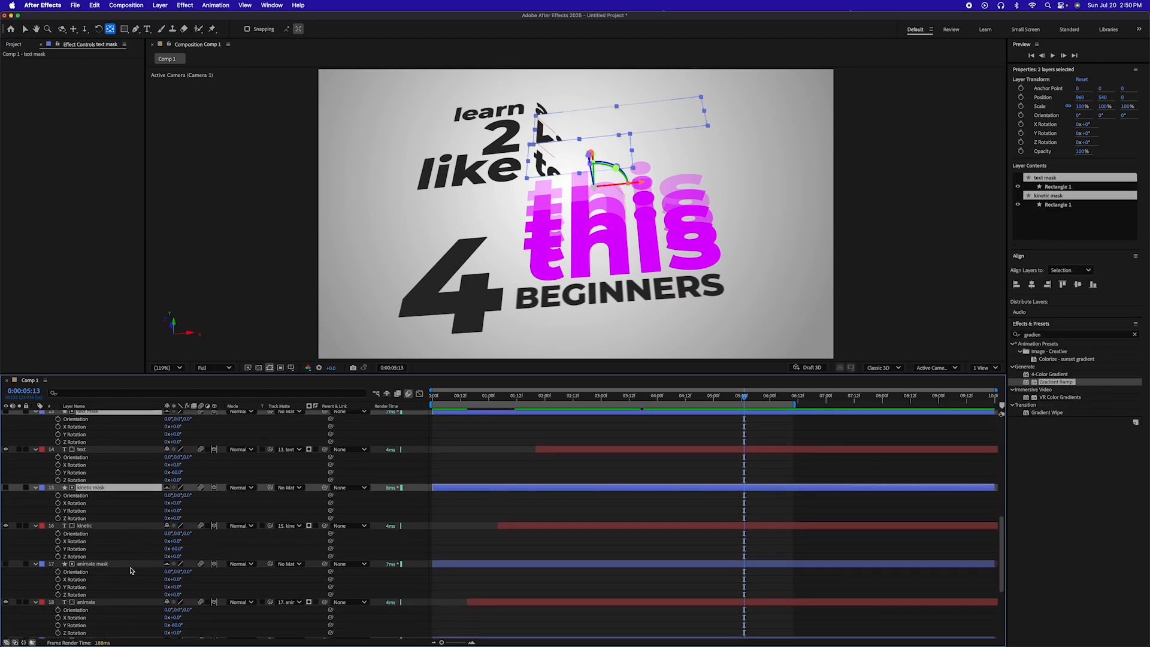
{"action": "left_click", "coordinate": [100, 564], "text": "super"}
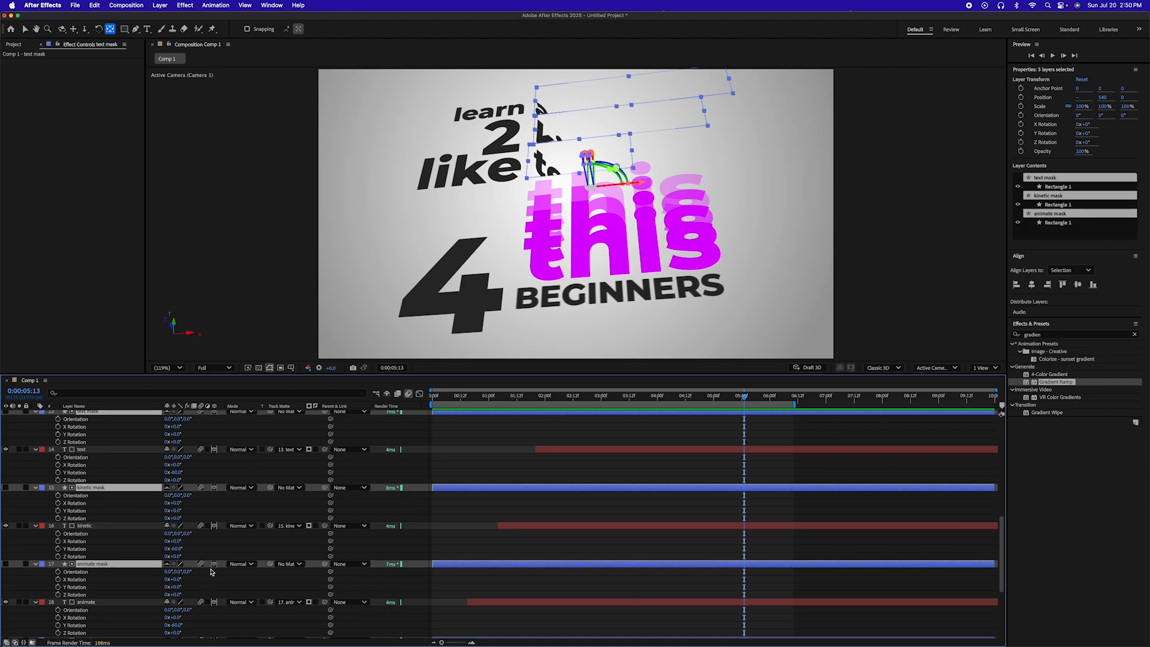
{"action": "left_click", "coordinate": [177, 587]}
{"action": "type", "text": "-60"}
{"action": "key", "text": "Return"}
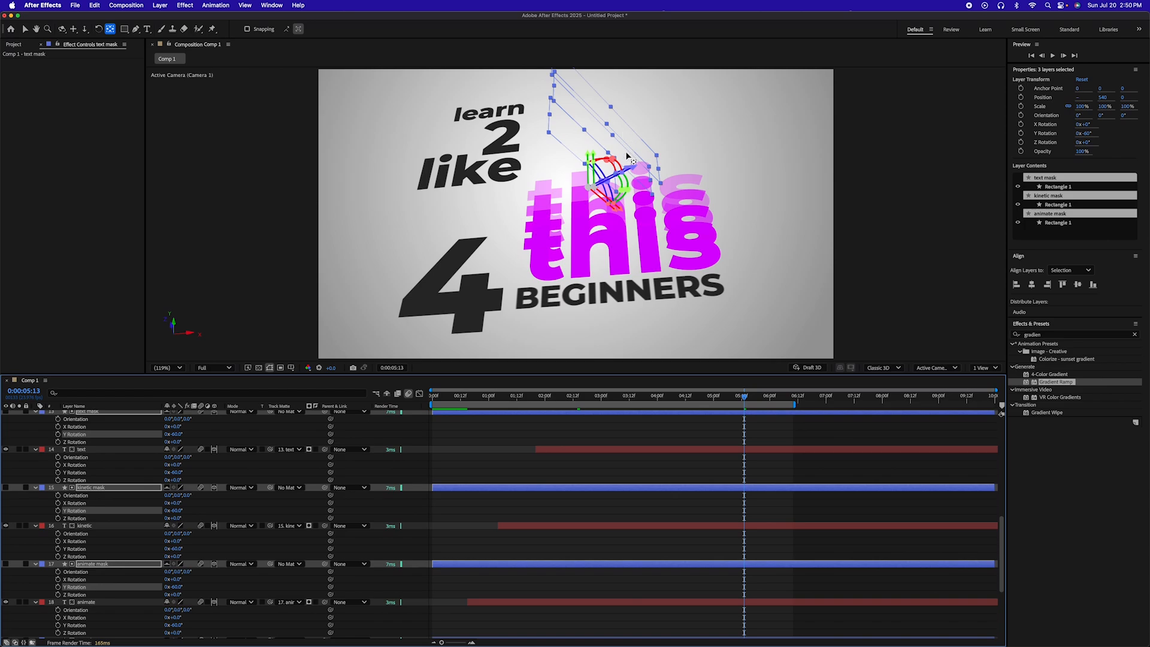
Reposition the three rotated masks over their words, shifting them along their axes to a Z position of about 181.
{"action": "key", "text": "v"}
{"action": "left_click_drag", "start_coordinate": [637, 169], "coordinate": [586, 186]}
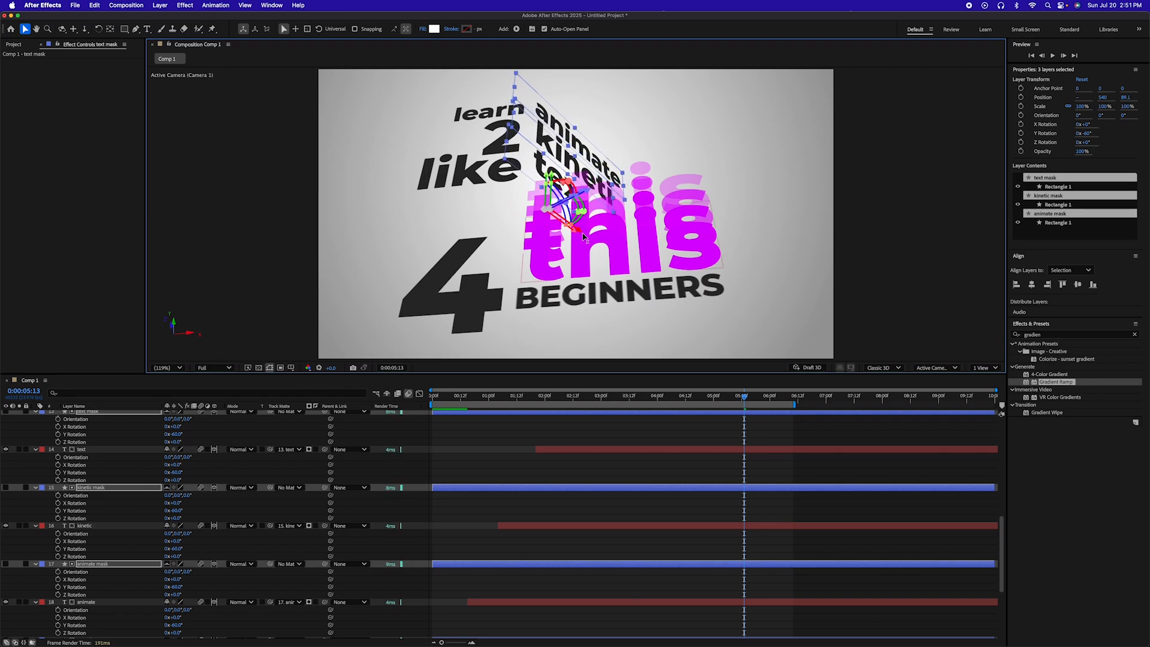
{"action": "left_click_drag", "start_coordinate": [584, 236], "coordinate": [599, 241]}
{"action": "left_click_drag", "start_coordinate": [605, 242], "coordinate": [607, 243]}
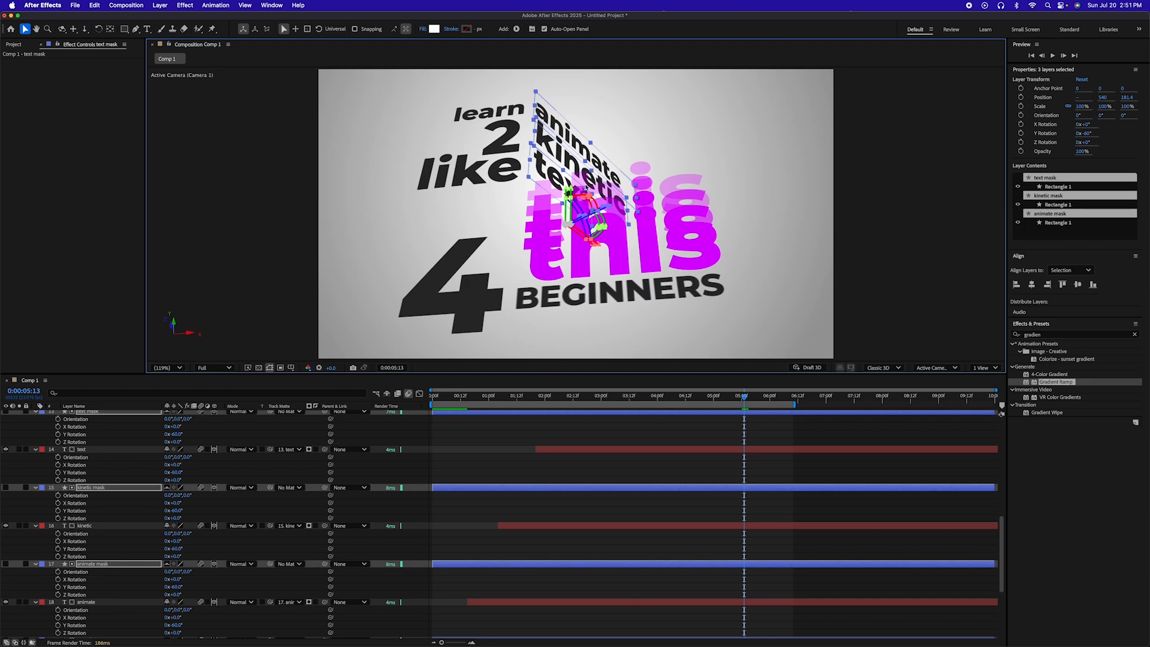
{"action": "left_click_drag", "start_coordinate": [659, 397], "coordinate": [693, 401]}
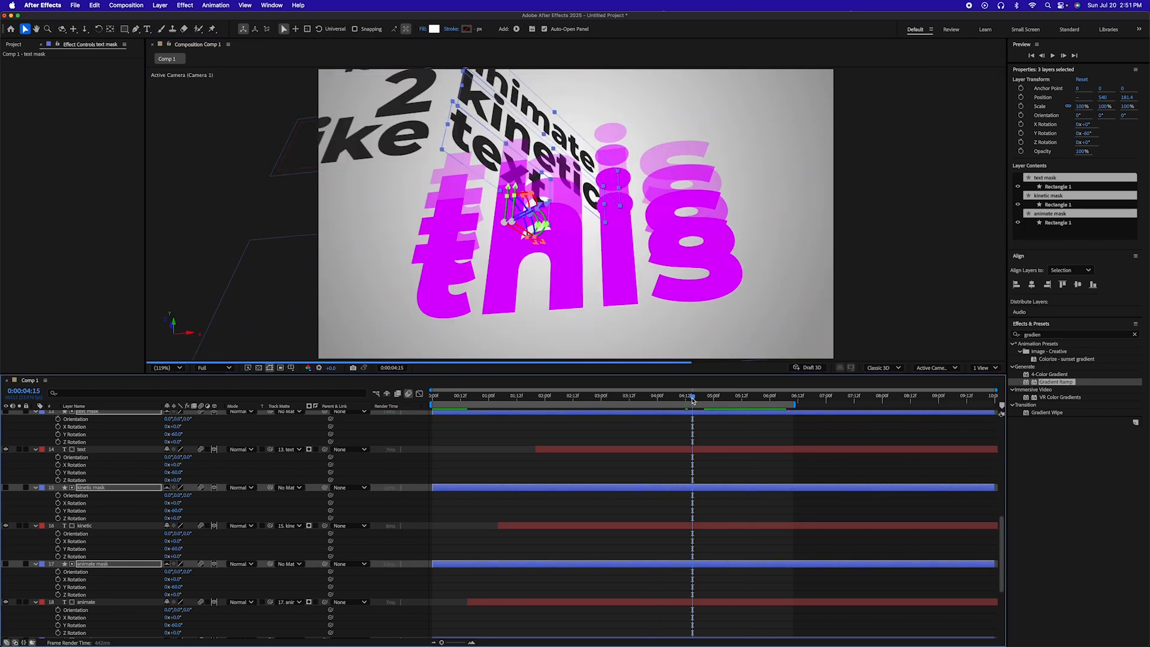
{"action": "left_click", "coordinate": [707, 435]}
At the 0:00:01:20 camera keyframes, orbit Camera 1 to a position of about 1285, 361, -763, facing the words more frontally.
{"action": "mouse_move", "coordinate": [544, 400]}
{"action": "left_mouse_down"}
{"action": "mouse_move", "coordinate": [463, 398]}
{"action": "mouse_move", "coordinate": [599, 399]}
{"action": "mouse_move", "coordinate": [535, 402]}
{"action": "left_mouse_up"}
{"action": "scroll", "coordinate": [597, 429], "scroll_direction": "up", "scroll_amount": 5}
{"action": "scroll", "coordinate": [598, 429], "scroll_direction": "up", "scroll_amount": 3}
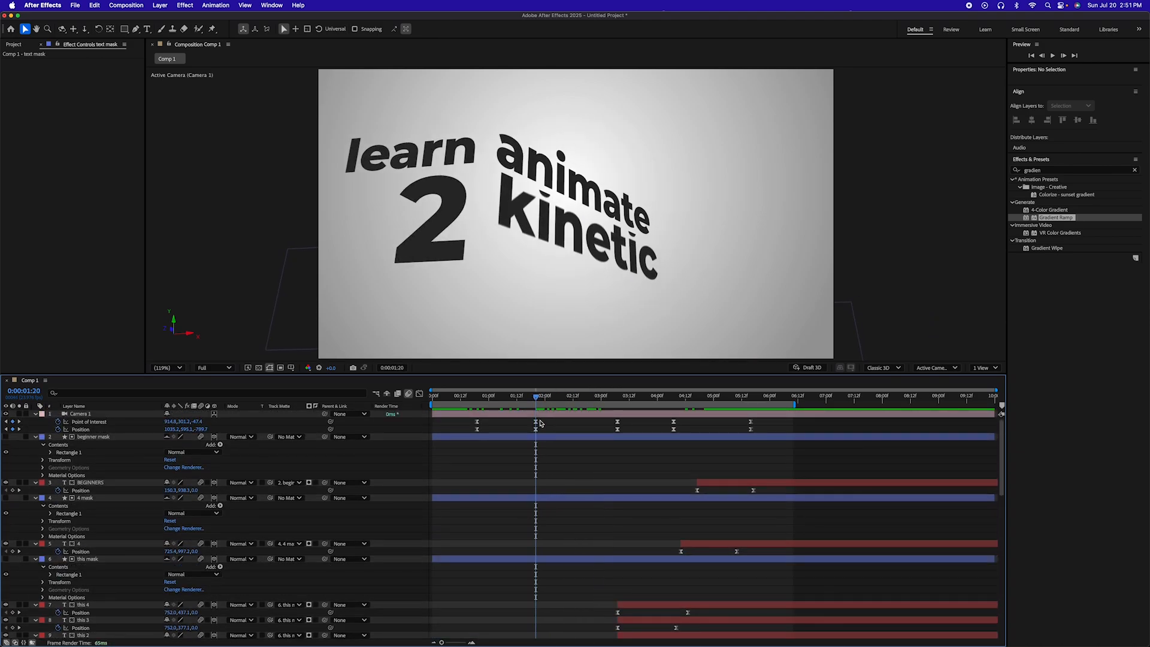
{"action": "left_click", "coordinate": [540, 415]}
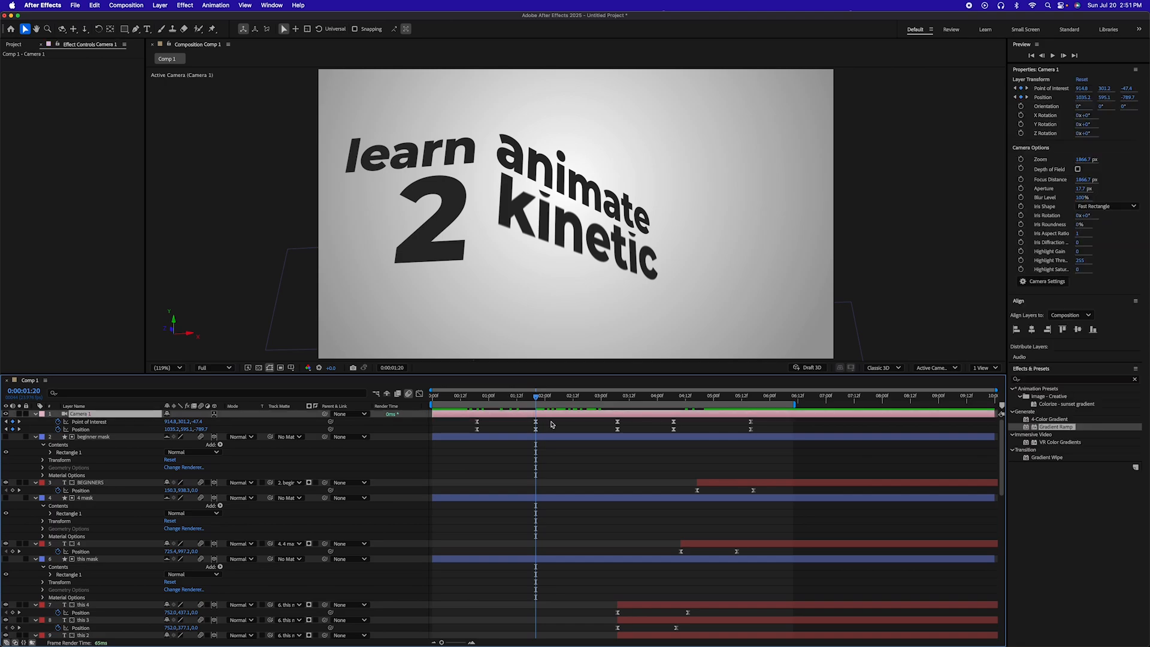
{"action": "key", "text": "j"}
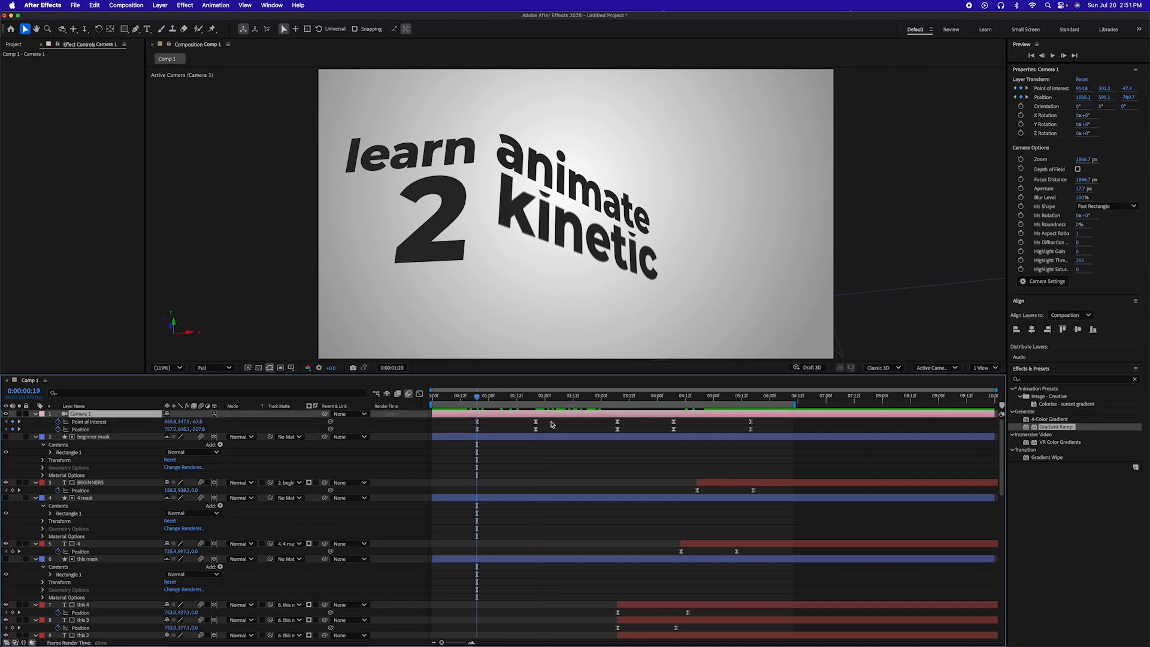
{"action": "key", "text": "k"}
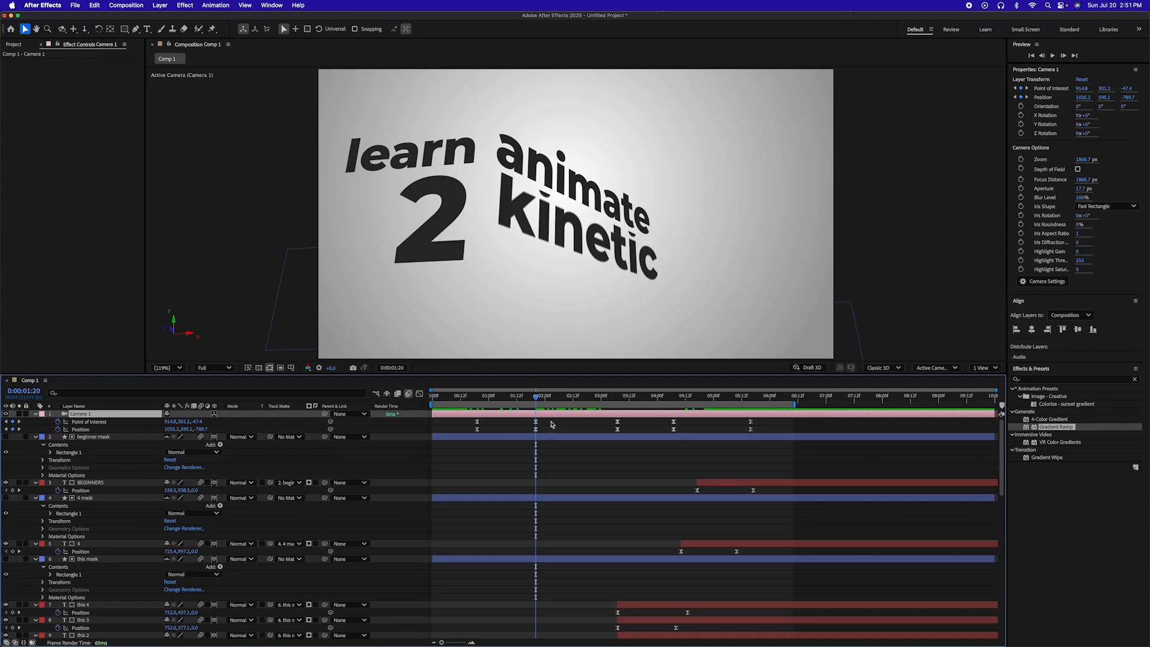
{"action": "key", "text": "c"}
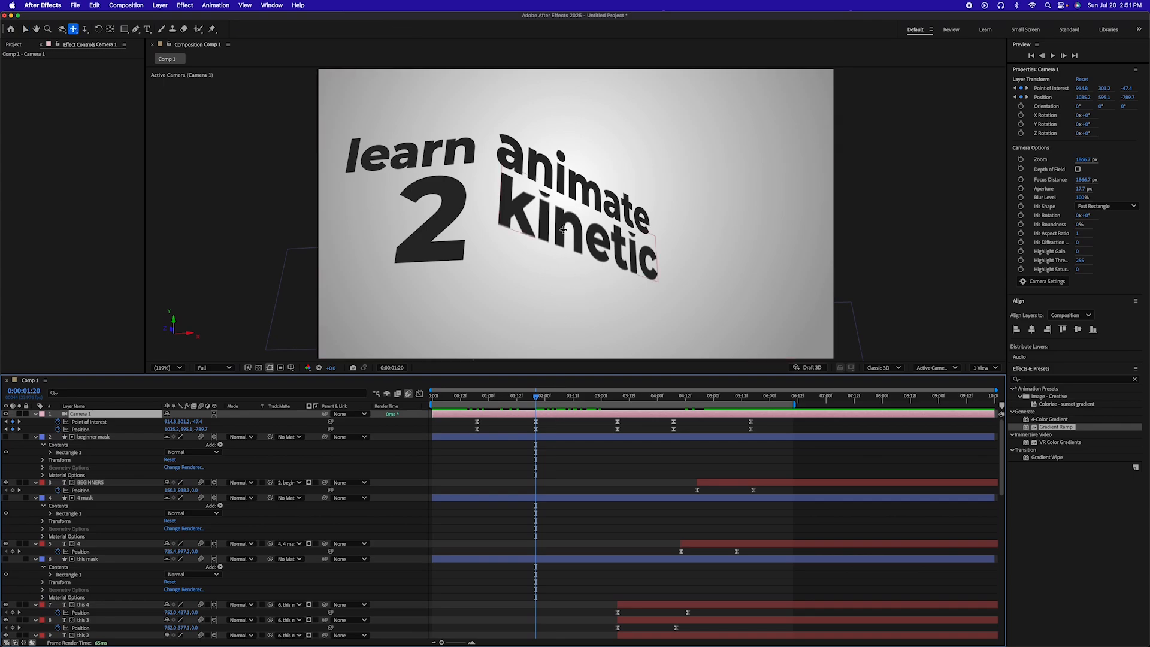
{"action": "mouse_move", "coordinate": [563, 234]}
{"action": "left_mouse_down"}
{"action": "mouse_move", "coordinate": [525, 237]}
{"action": "mouse_move", "coordinate": [495, 209]}
{"action": "mouse_move", "coordinate": [531, 256]}
{"action": "mouse_move", "coordinate": [522, 241]}
{"action": "mouse_move", "coordinate": [550, 249]}
{"action": "left_mouse_up"}
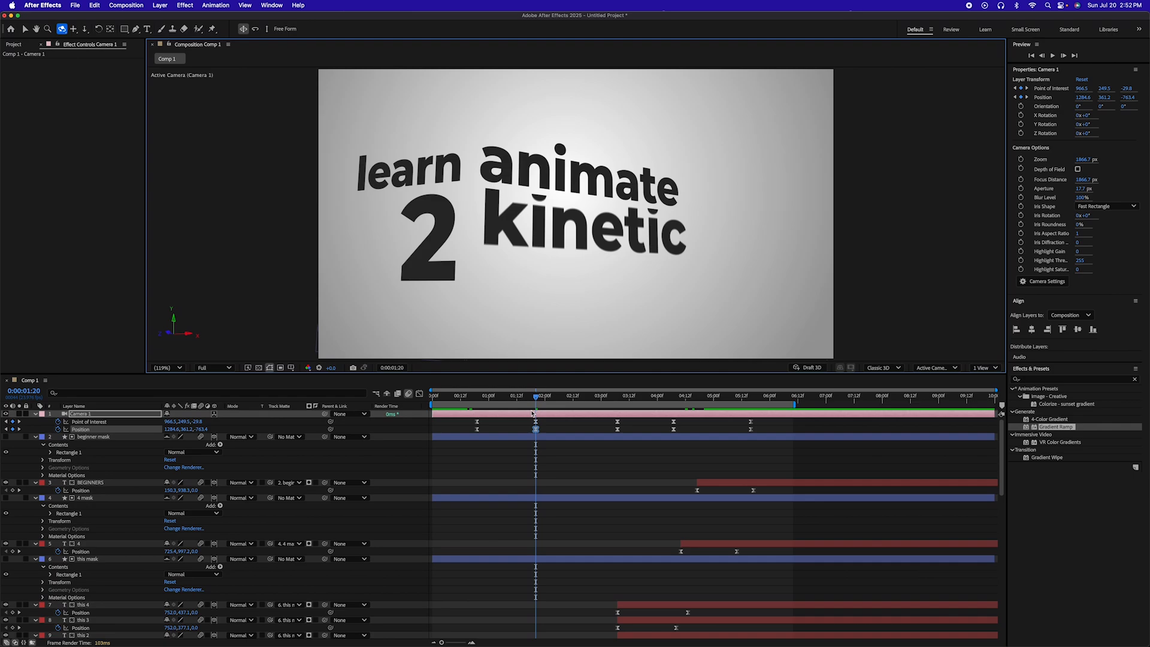
Scrub to the end of the animation and preview it with the angled words and changed camera move.
{"action": "left_click_drag", "start_coordinate": [535, 401], "coordinate": [763, 400]}
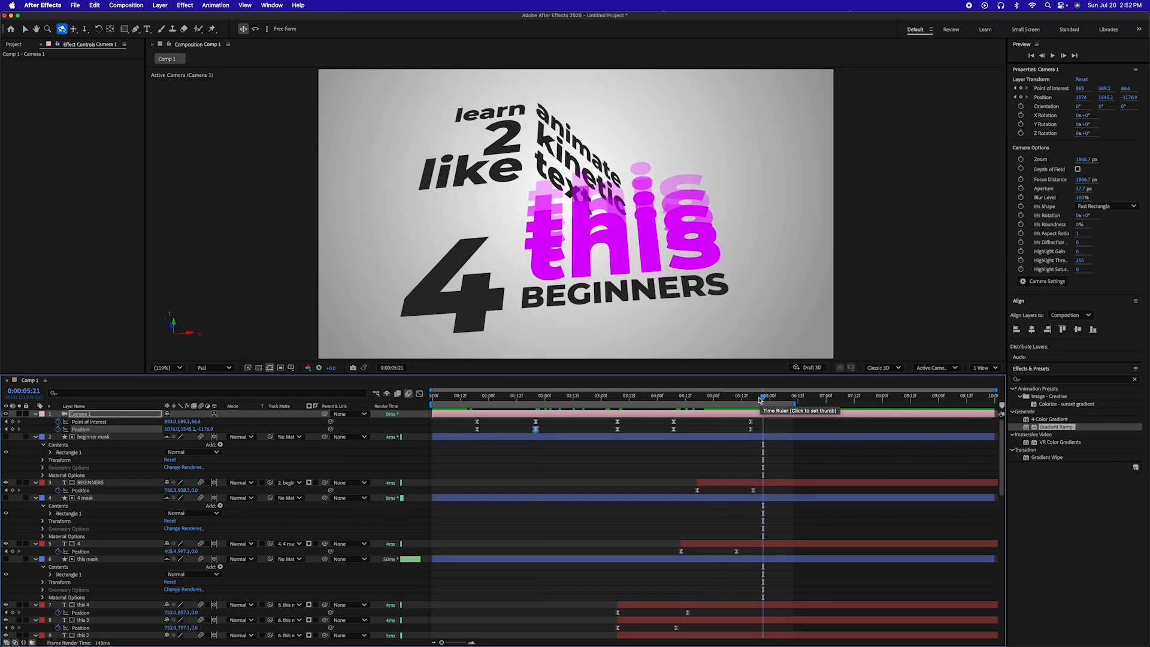
{"action": "key", "text": "space"}
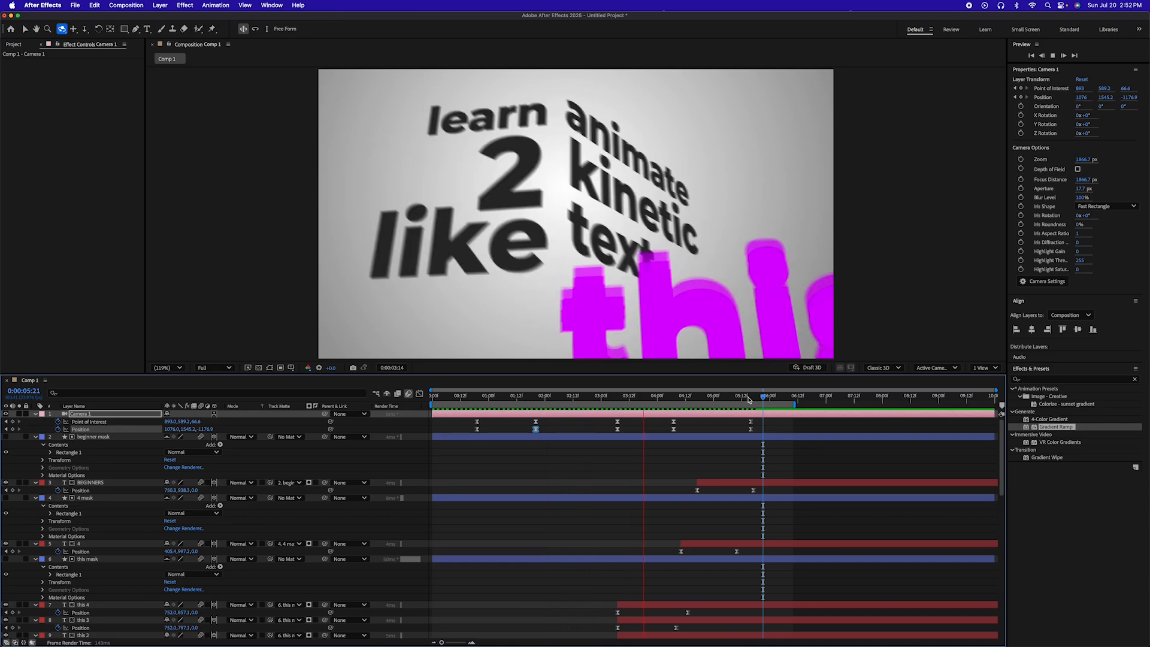
{"action": "left_click", "coordinate": [672, 398]}
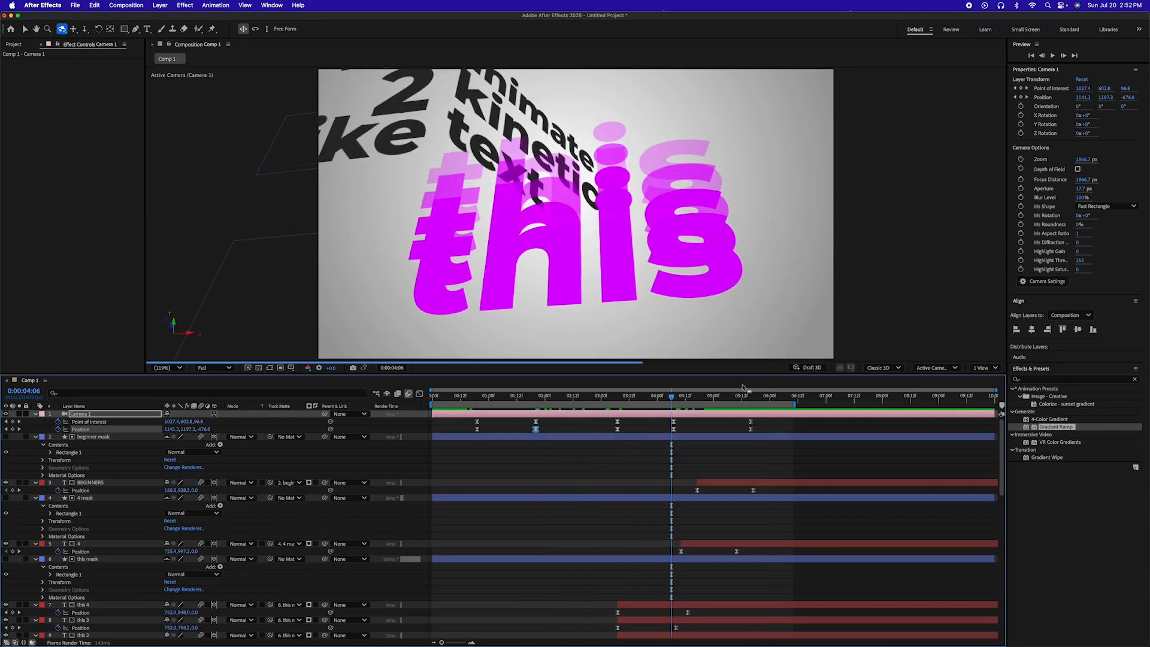
Move the camera's fourth Point of Interest and Position keyframes slightly earlier, to 0:00:04:04.
{"action": "left_click_drag", "start_coordinate": [650, 401], "coordinate": [671, 432]}
{"action": "left_click_drag", "start_coordinate": [674, 429], "coordinate": [619, 401]}
{"action": "left_click", "coordinate": [662, 399]}
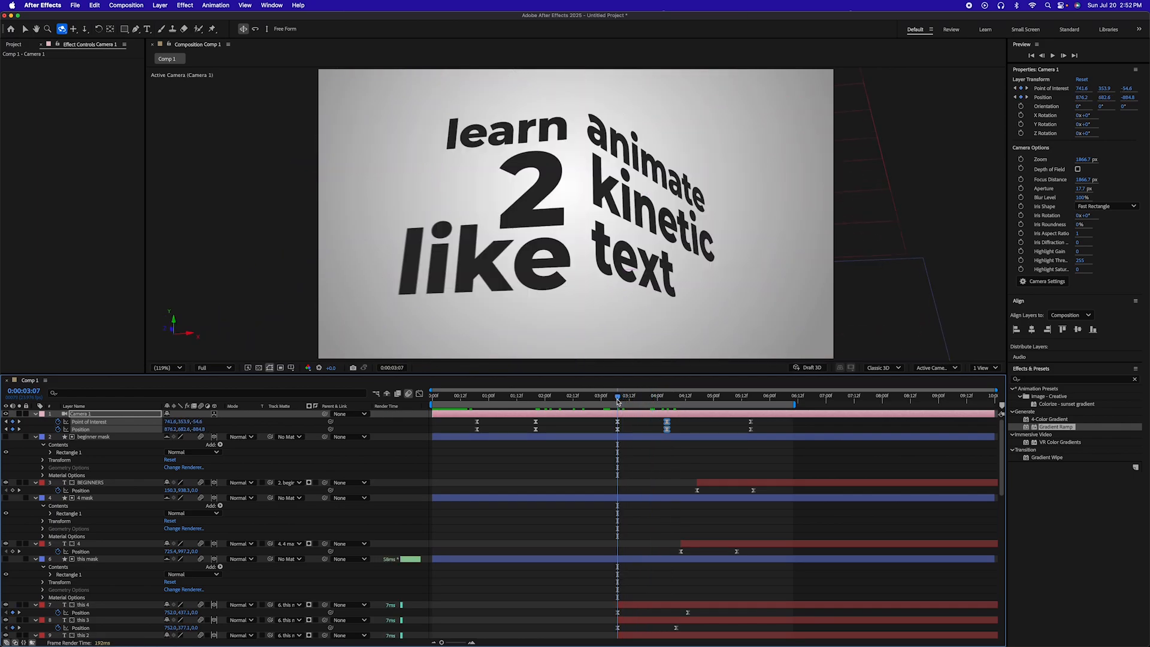
{"action": "key", "text": "k"}
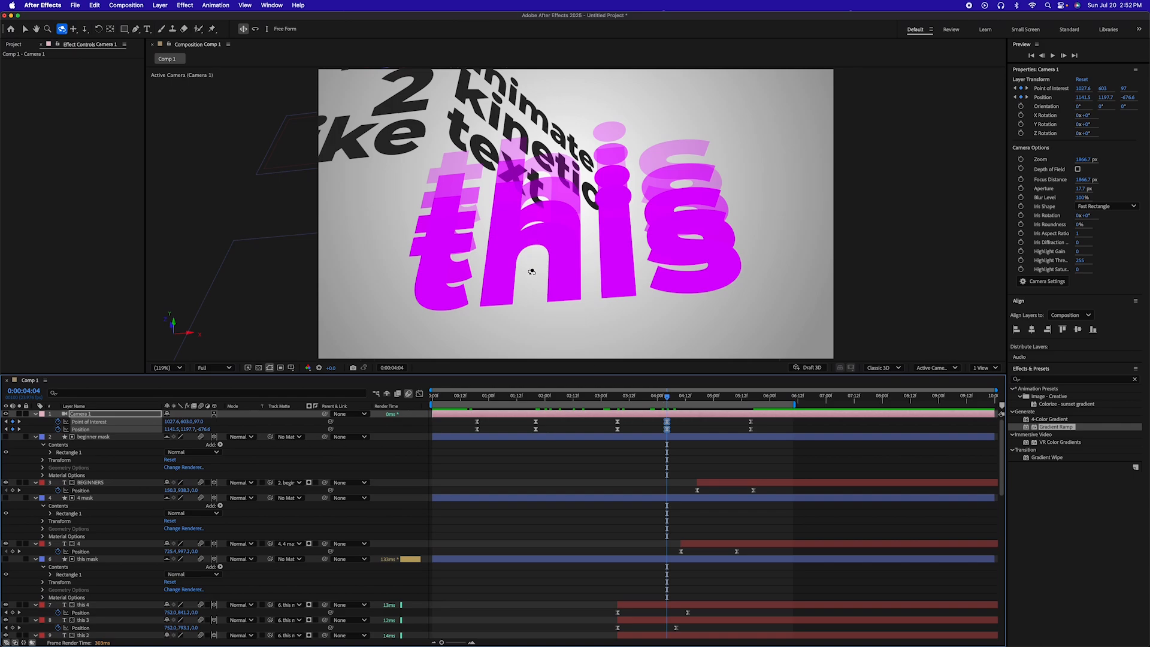
{"action": "key", "text": "v"}
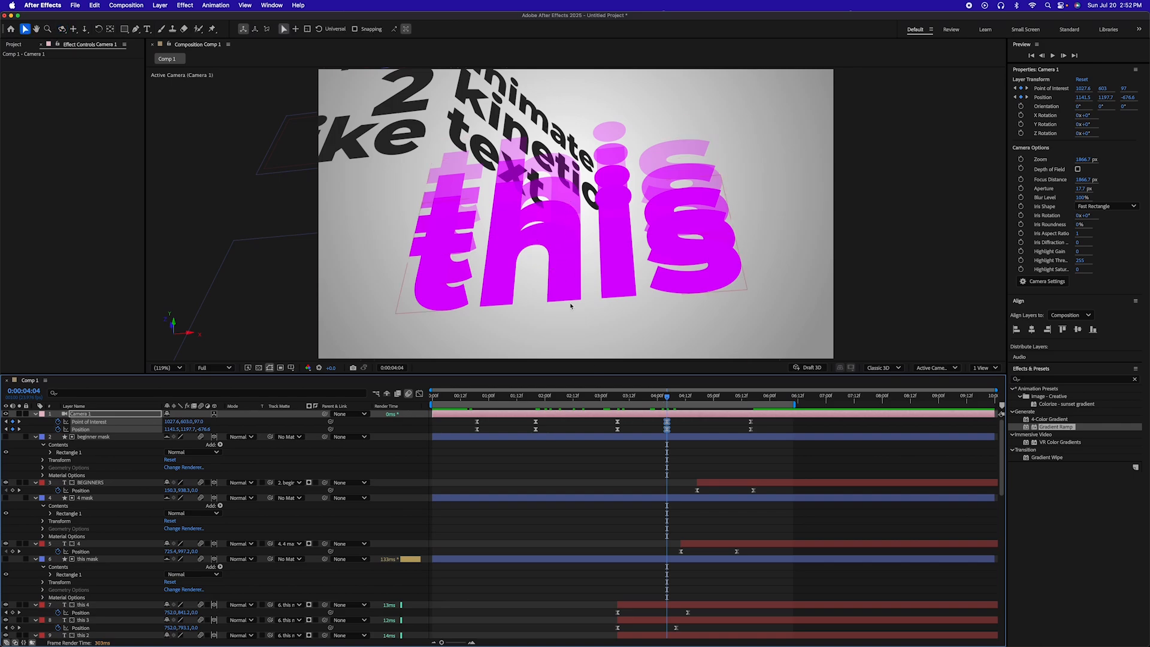
Preview the camera move onto "this", shift its start keyframes to about 3:04 and its end keyframes to just before 4:00, and replay it.
{"action": "left_click_drag", "start_coordinate": [664, 400], "coordinate": [613, 400]}
{"action": "key", "text": "space"}
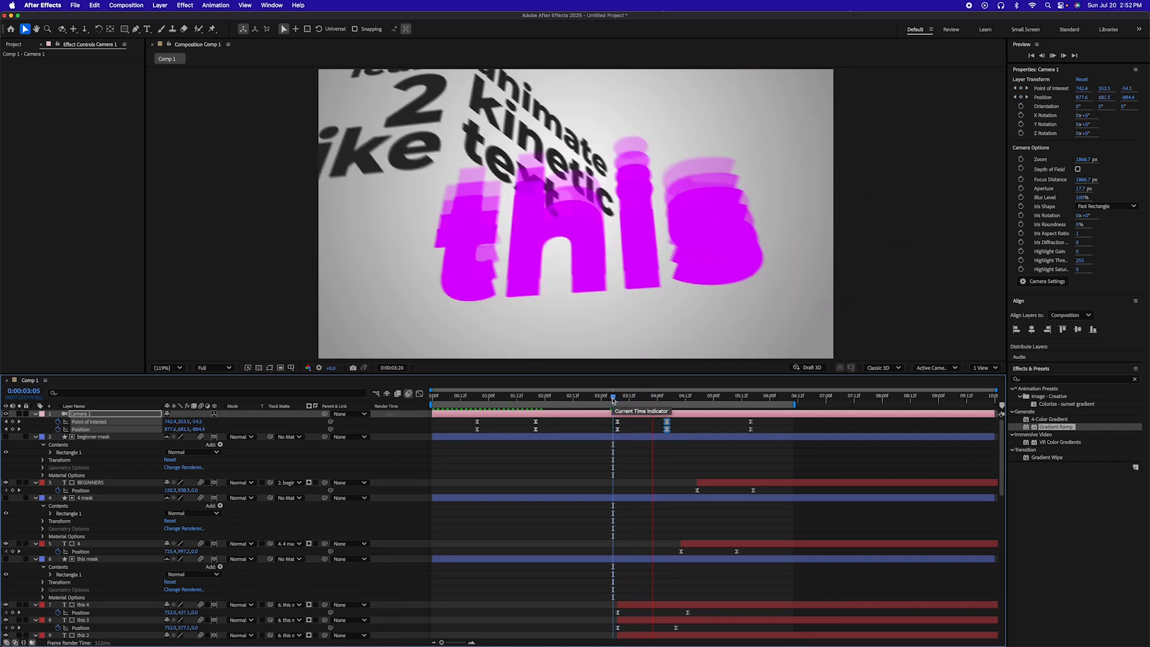
{"action": "key", "text": "space"}
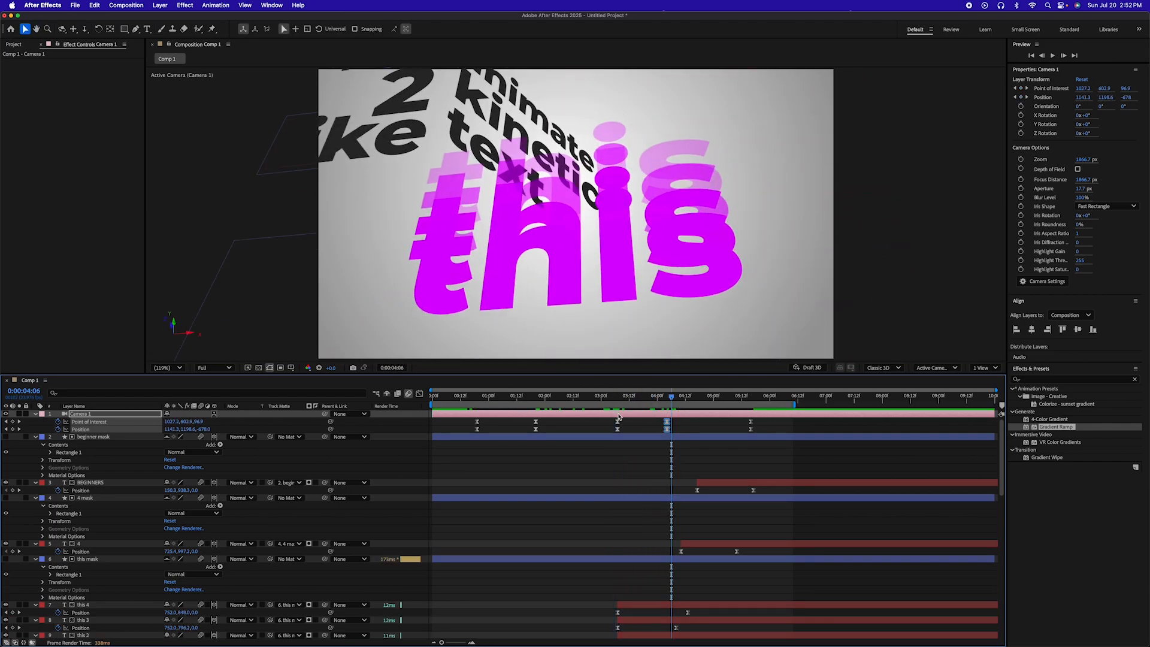
{"action": "left_click_drag", "start_coordinate": [620, 401], "coordinate": [658, 435]}
{"action": "key", "text": "space"}
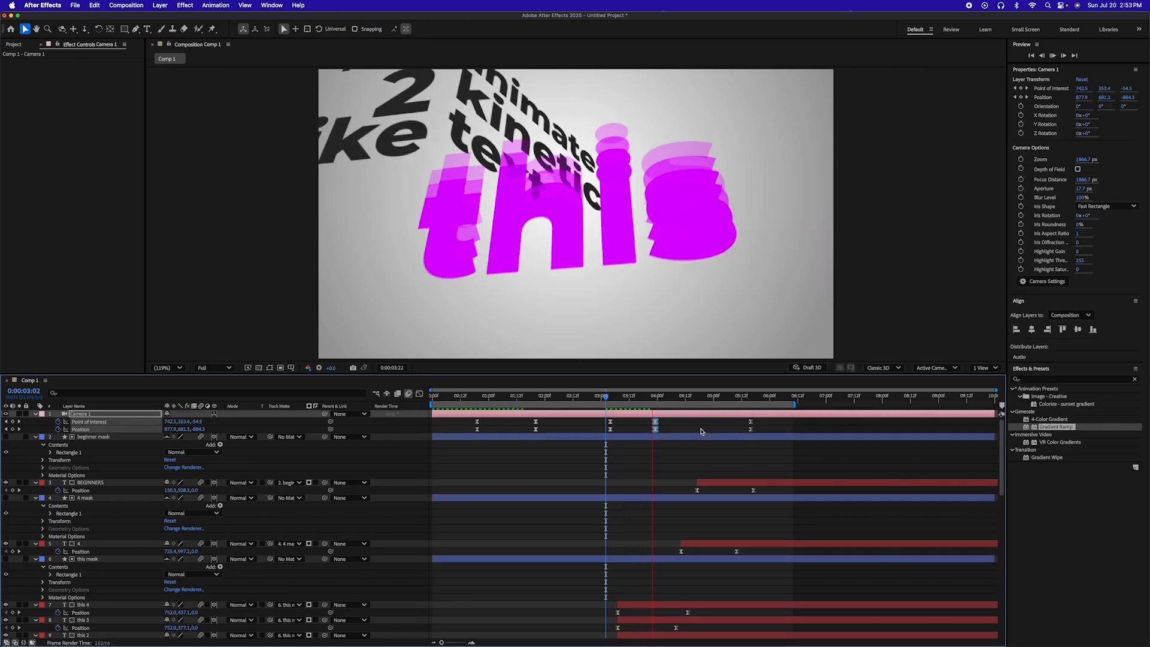